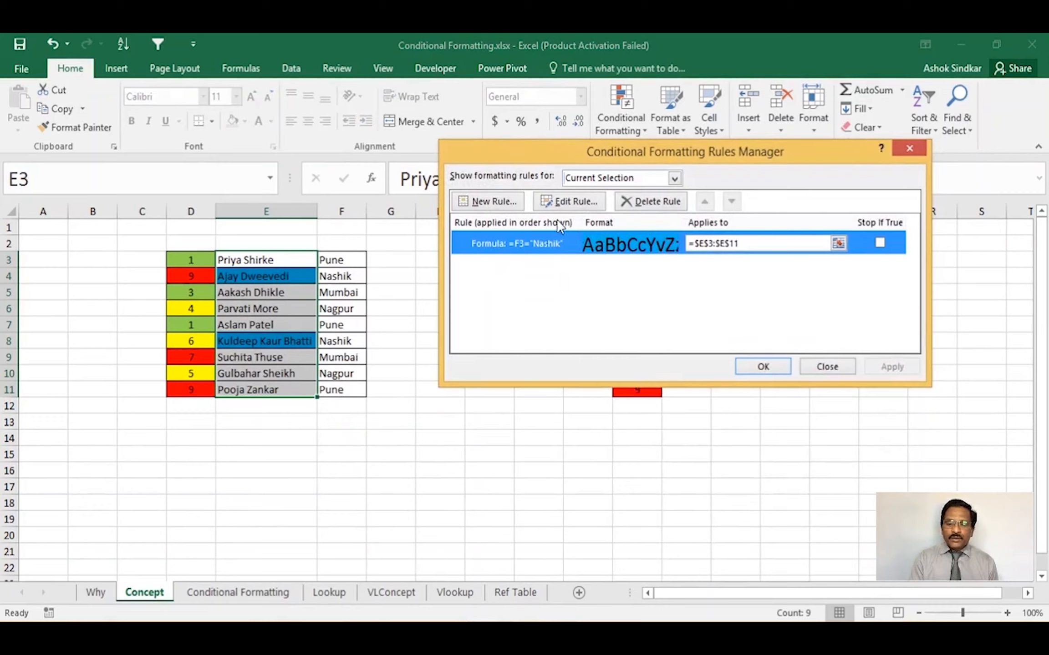
# Examine the formula rule that highlights names in E3:E11, leave it unedited, and compare it with the town and name in row 4
pyautogui.click(569, 202)
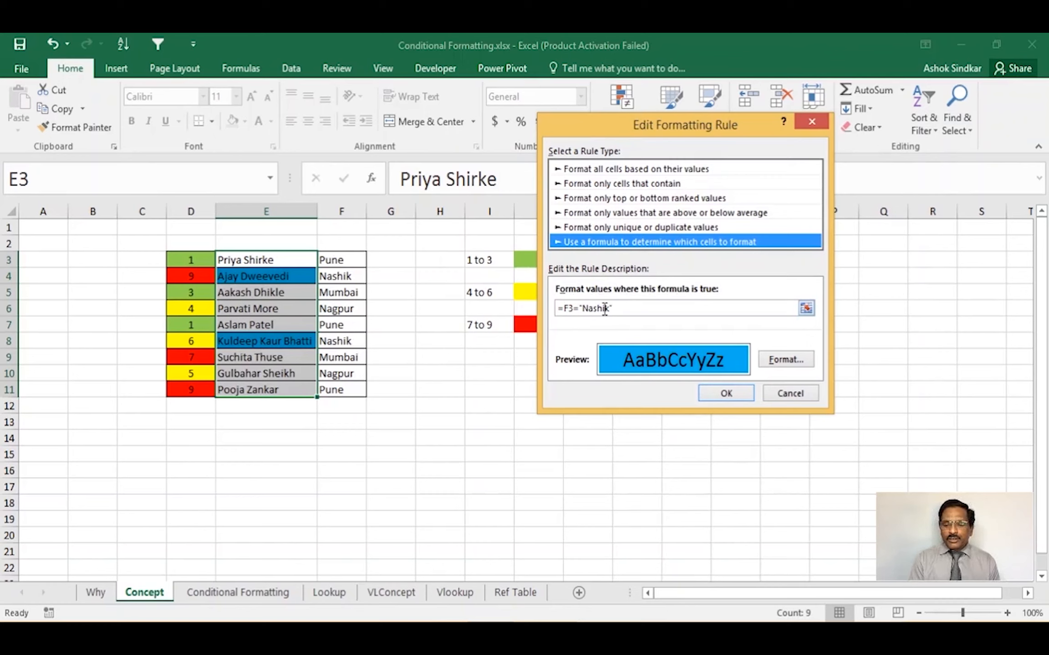
pyautogui.click(790, 394)
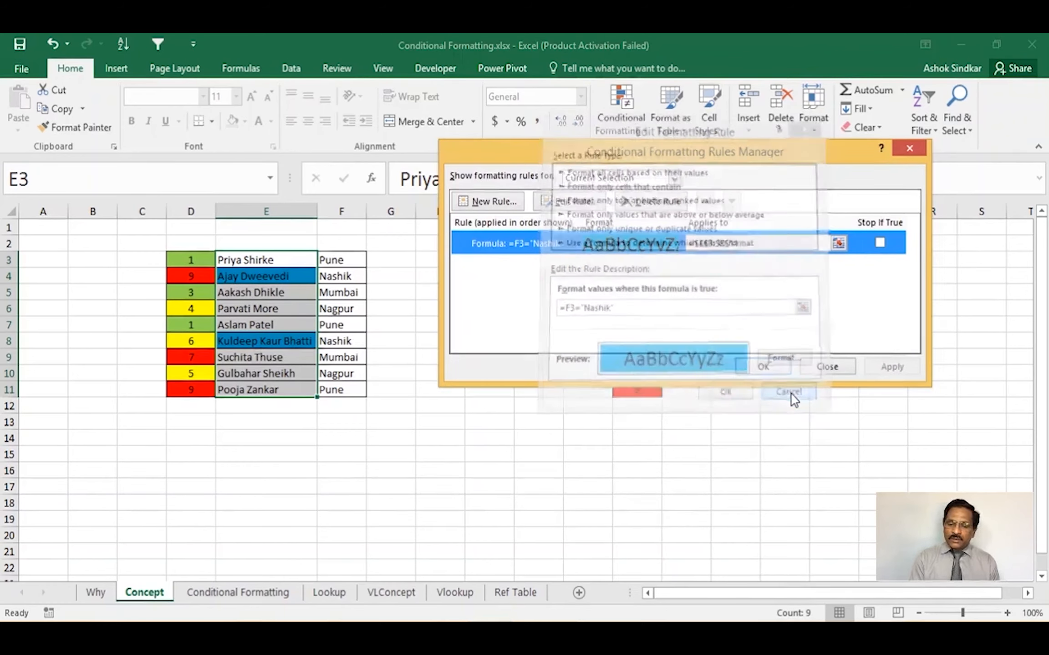
pyautogui.click(909, 148)
pyautogui.click(471, 359)
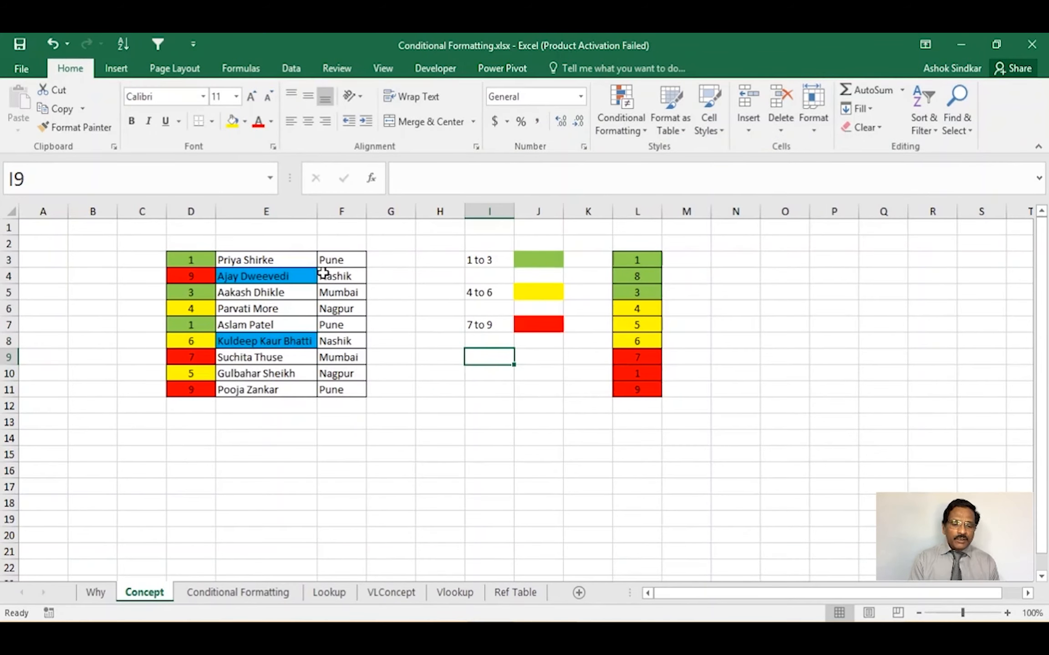
pyautogui.click(344, 276)
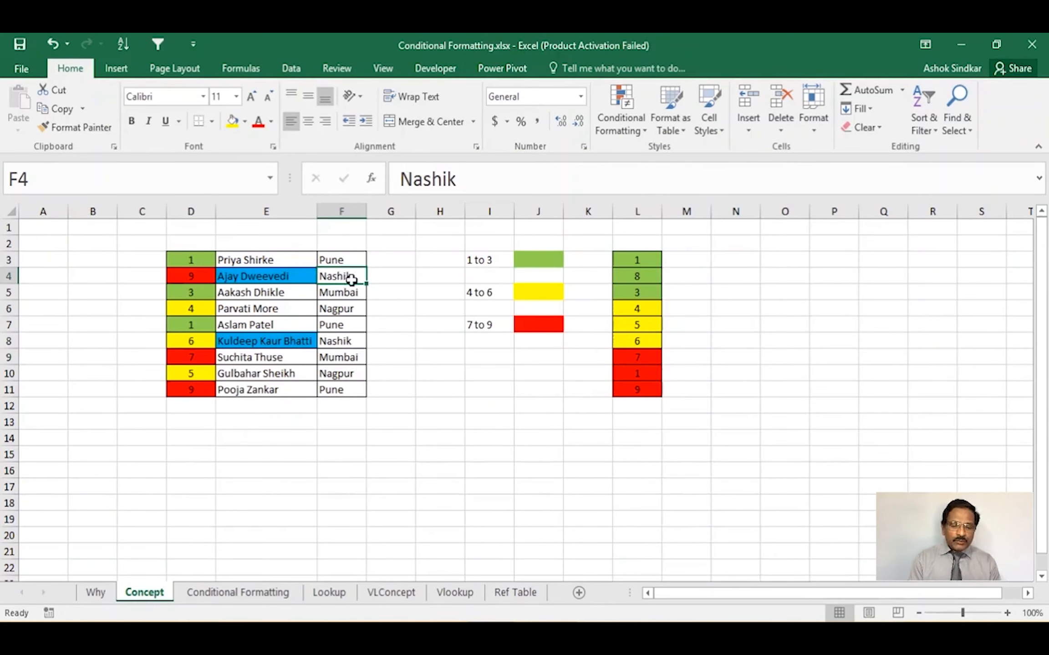
pyautogui.click(304, 276)
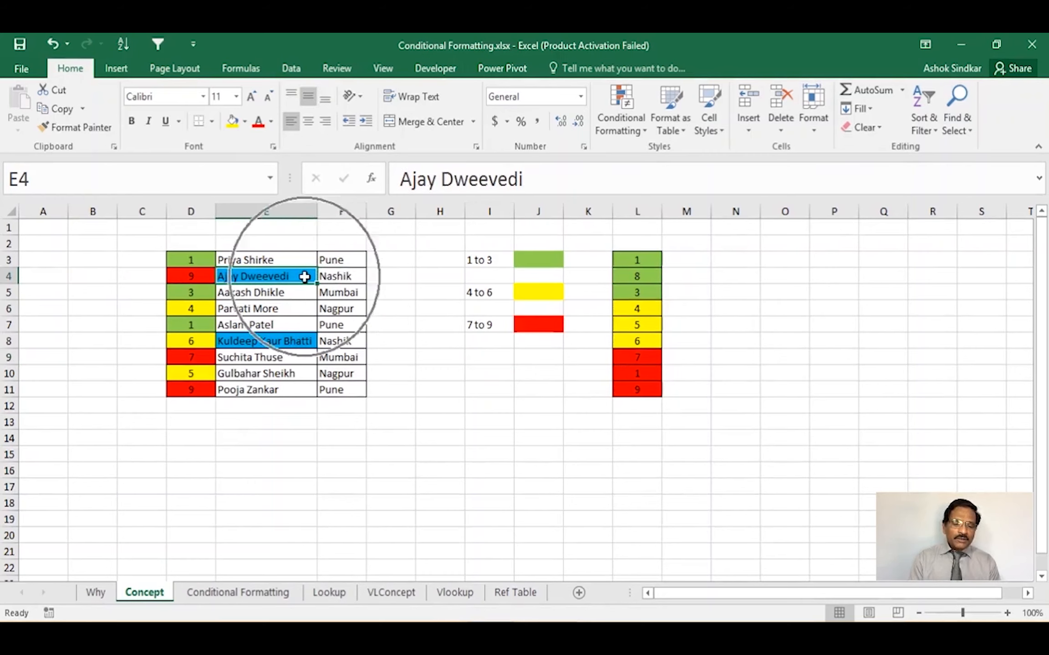
# Change the town in F6 to Nashik and check the formatting of the name beside it in E6
pyautogui.click(357, 314)
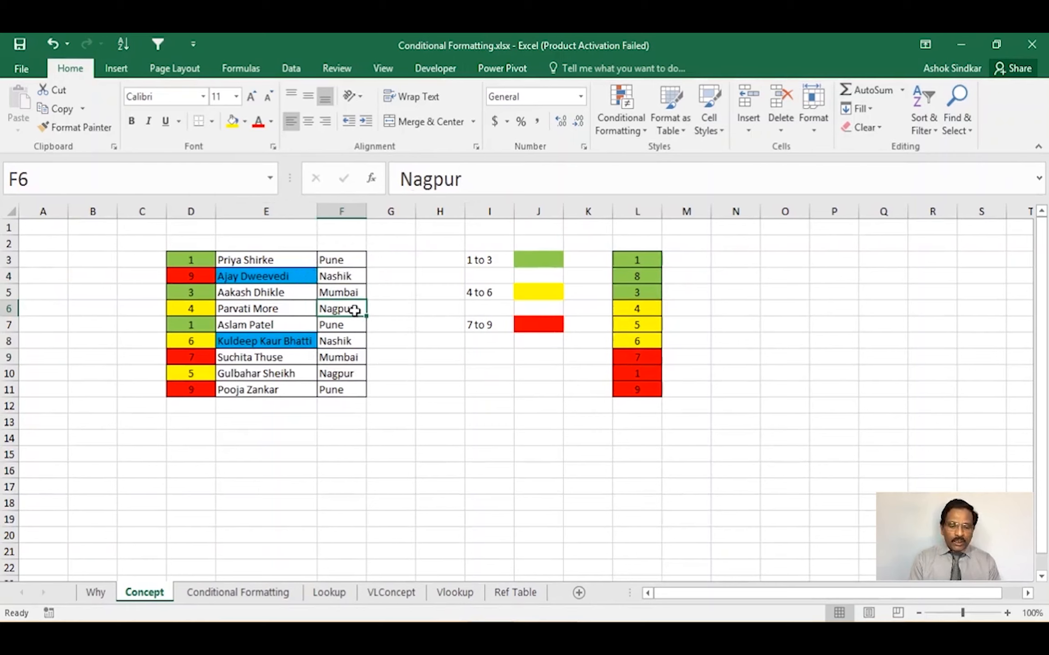
pyautogui.write('na')
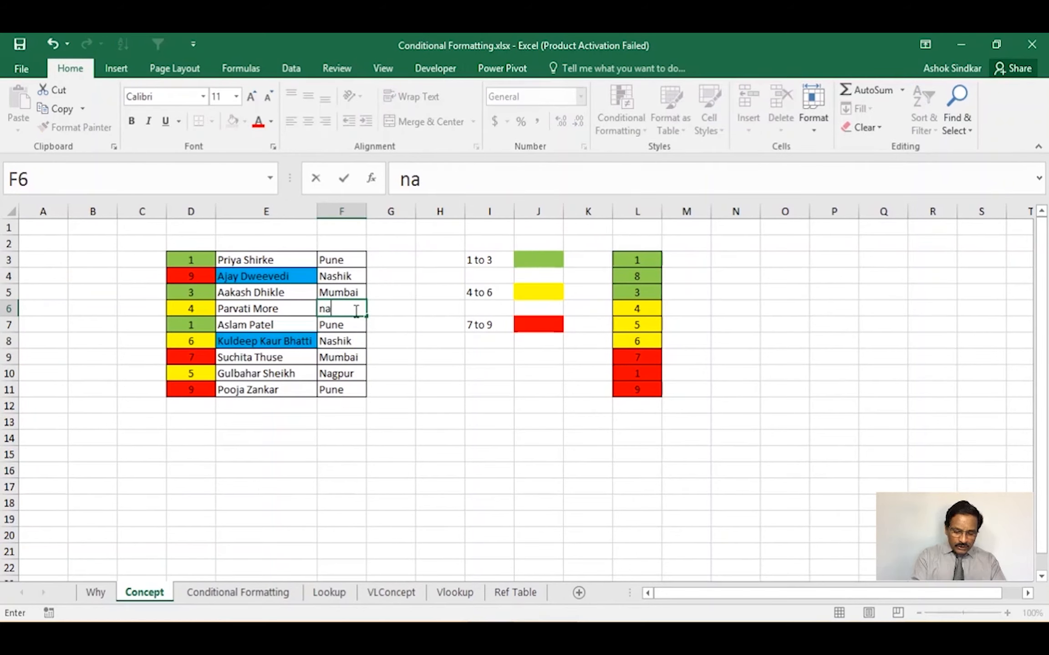
pyautogui.write('s')
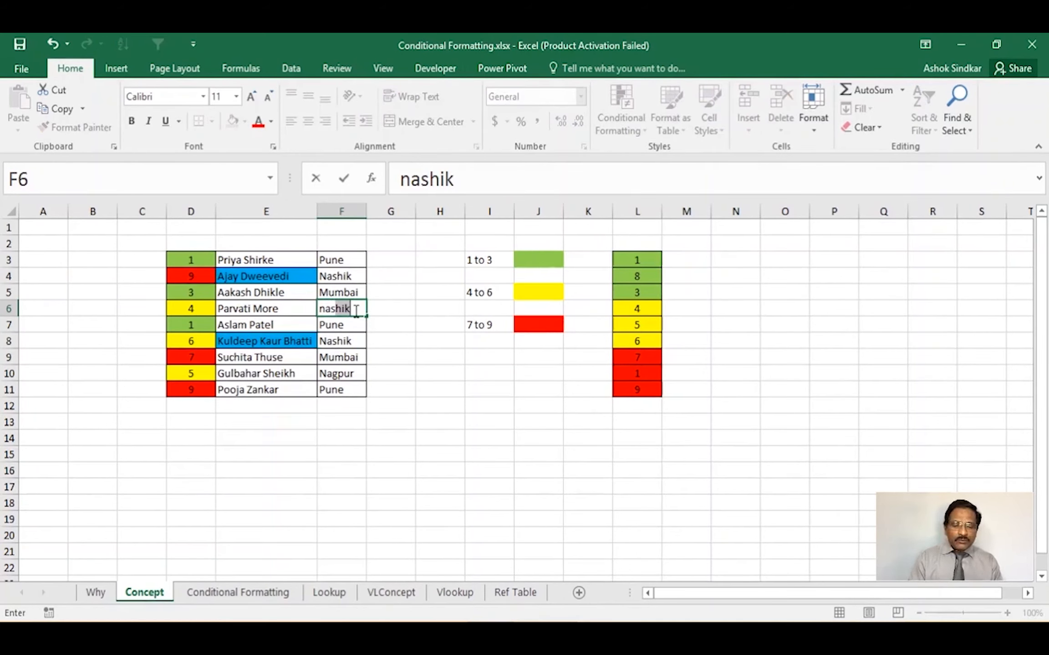
pyautogui.press('Return')
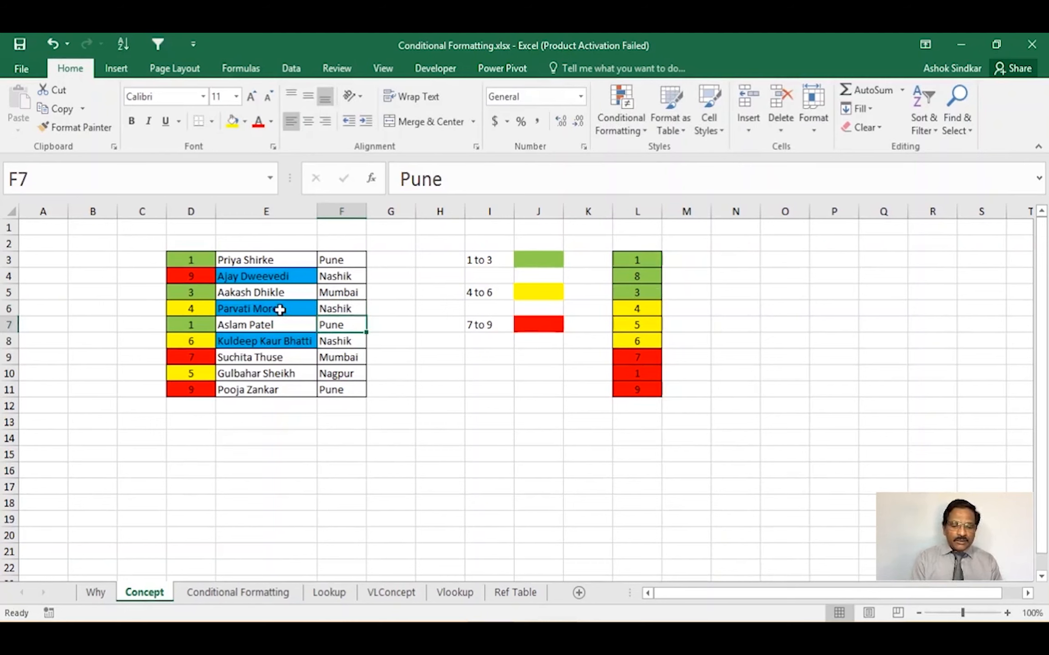
pyautogui.click(280, 310)
pyautogui.click(279, 309)
pyautogui.click(280, 310)
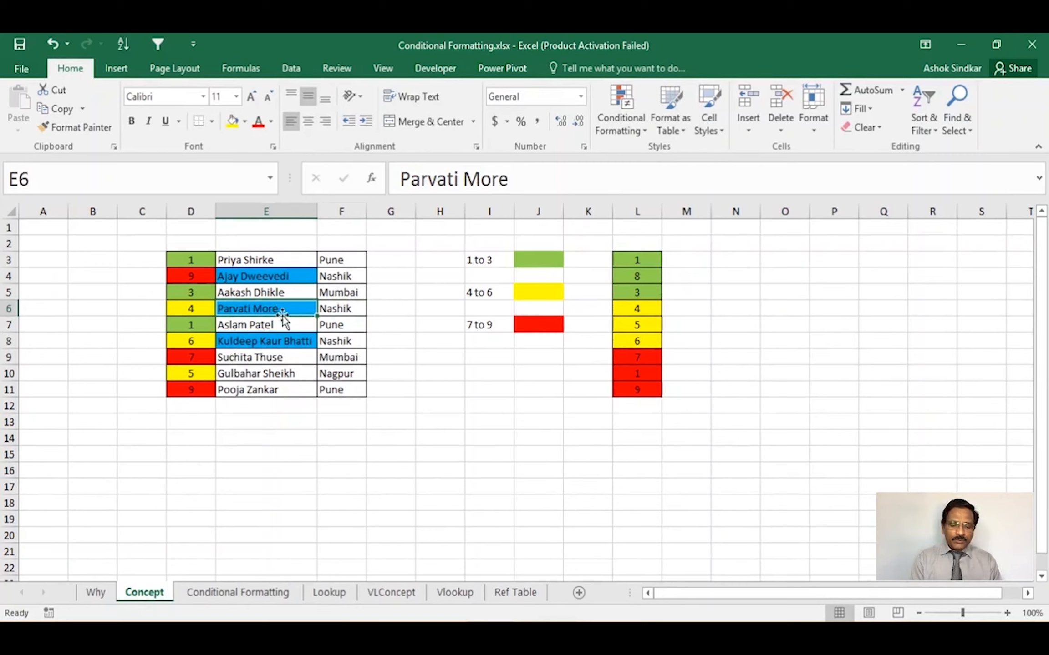
# Change the town in F11 to Nashik and check the formatting of the name in E11
pyautogui.click(344, 390)
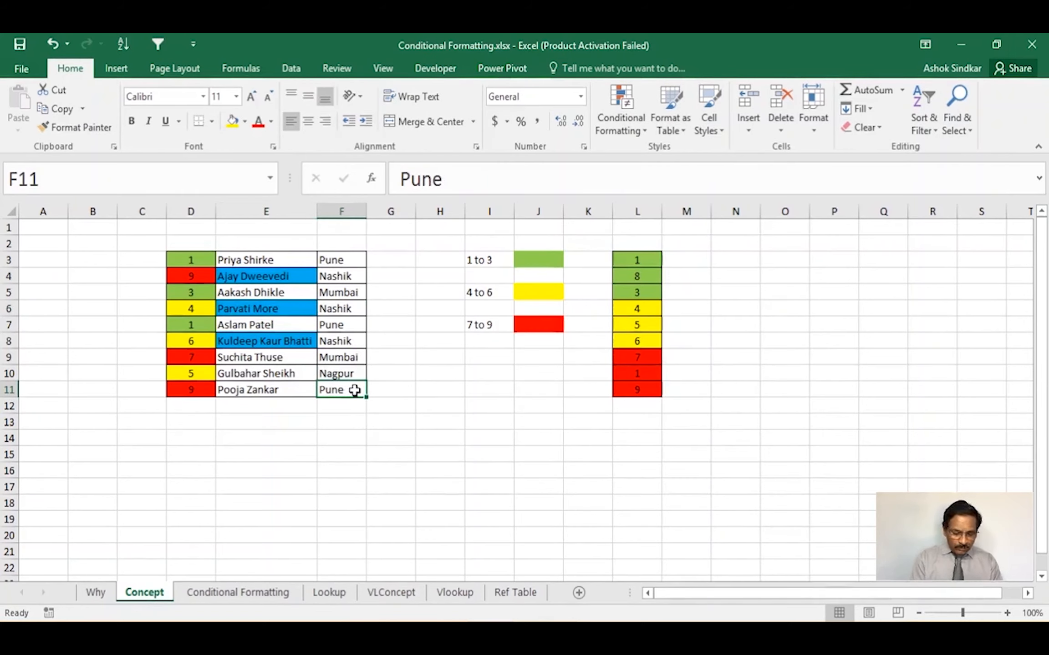
pyautogui.write('nashik')
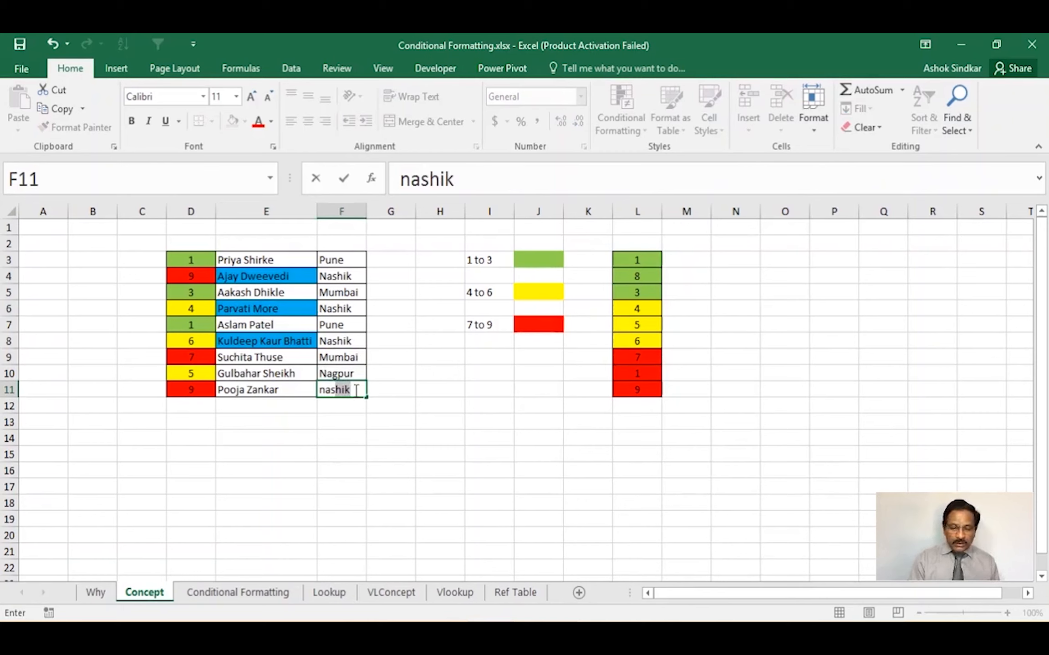
pyautogui.press('Return')
pyautogui.click(285, 390)
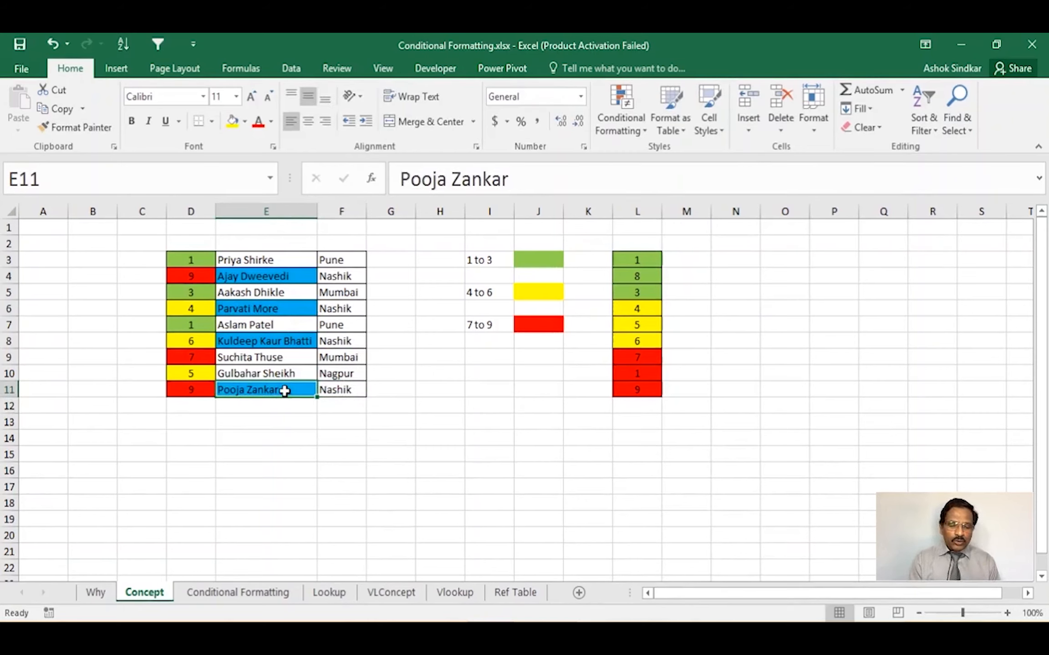
# Change the town in F8 to Pune and check the formatting of the name in E8
pyautogui.click(349, 341)
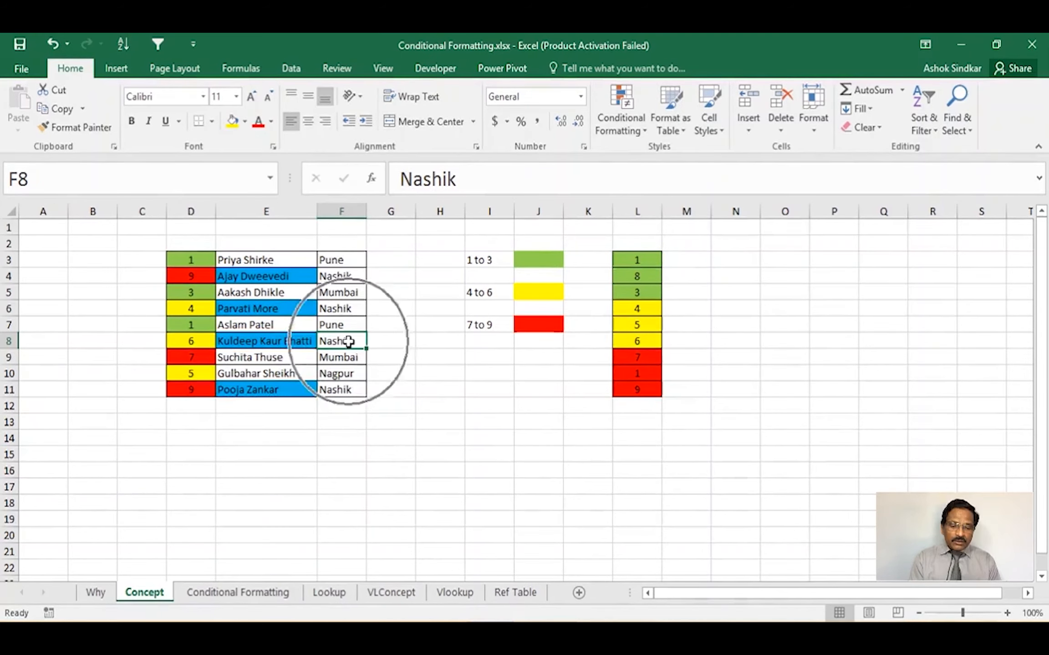
pyautogui.write('pune')
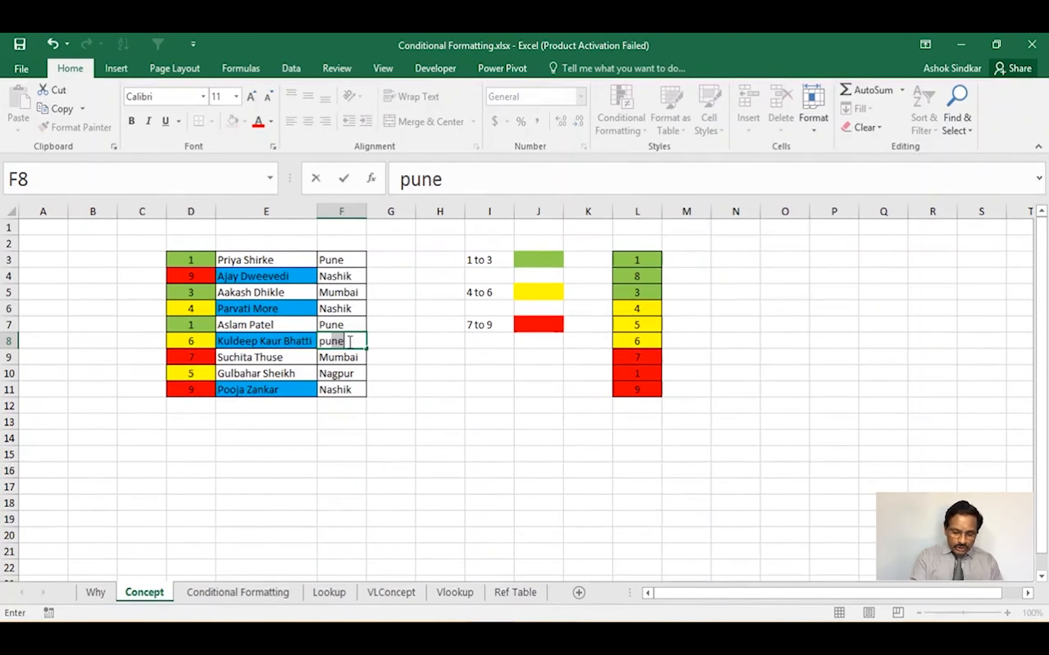
pyautogui.press('Return')
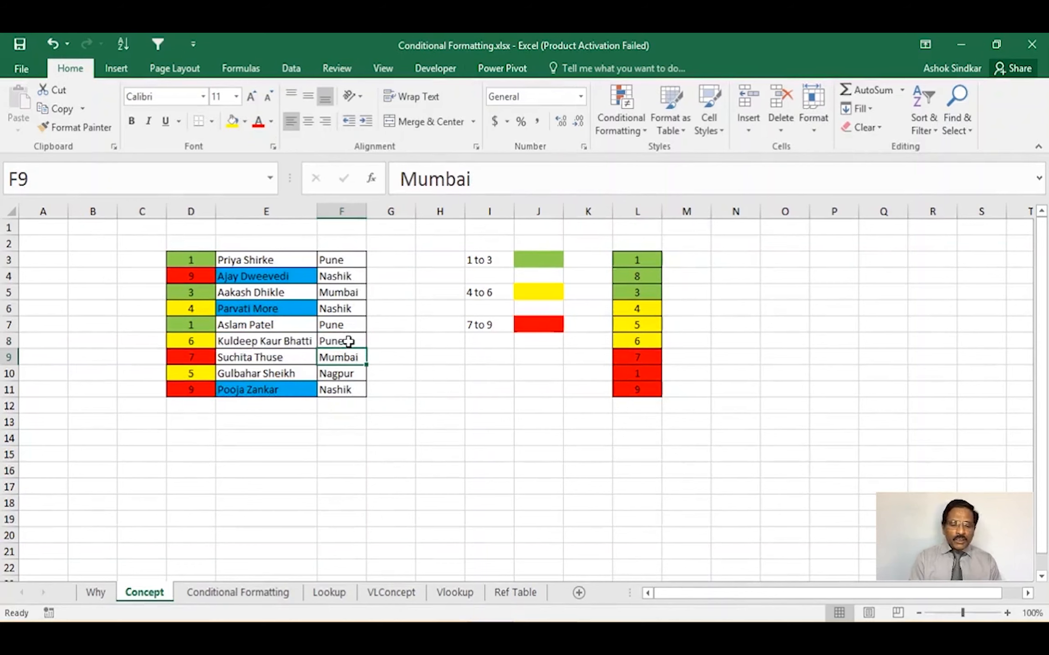
pyautogui.click(299, 341)
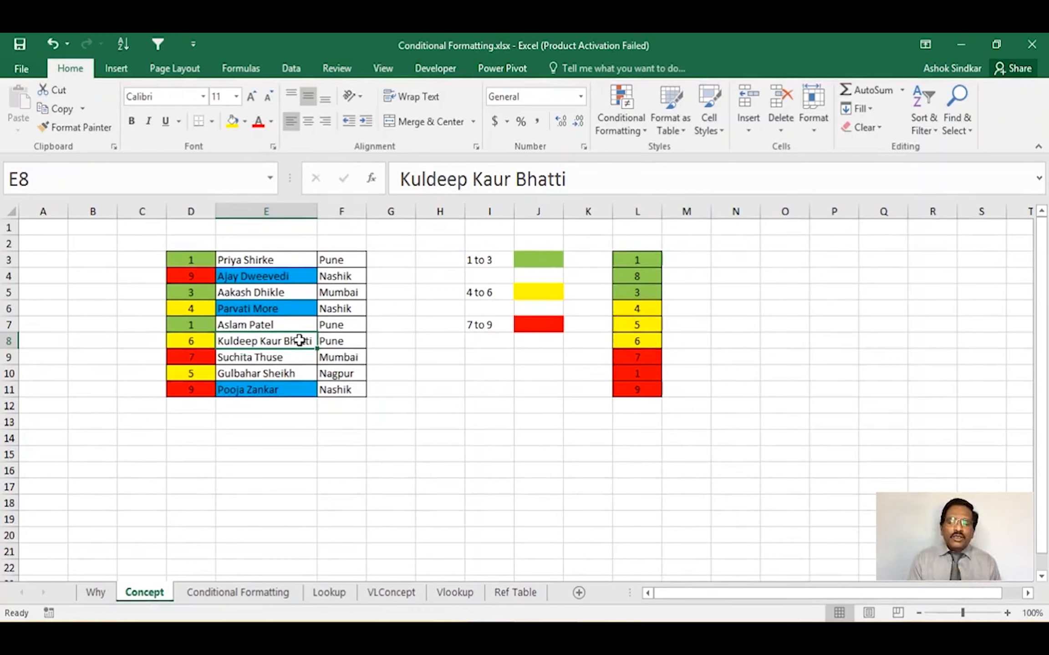
pyautogui.click(436, 436)
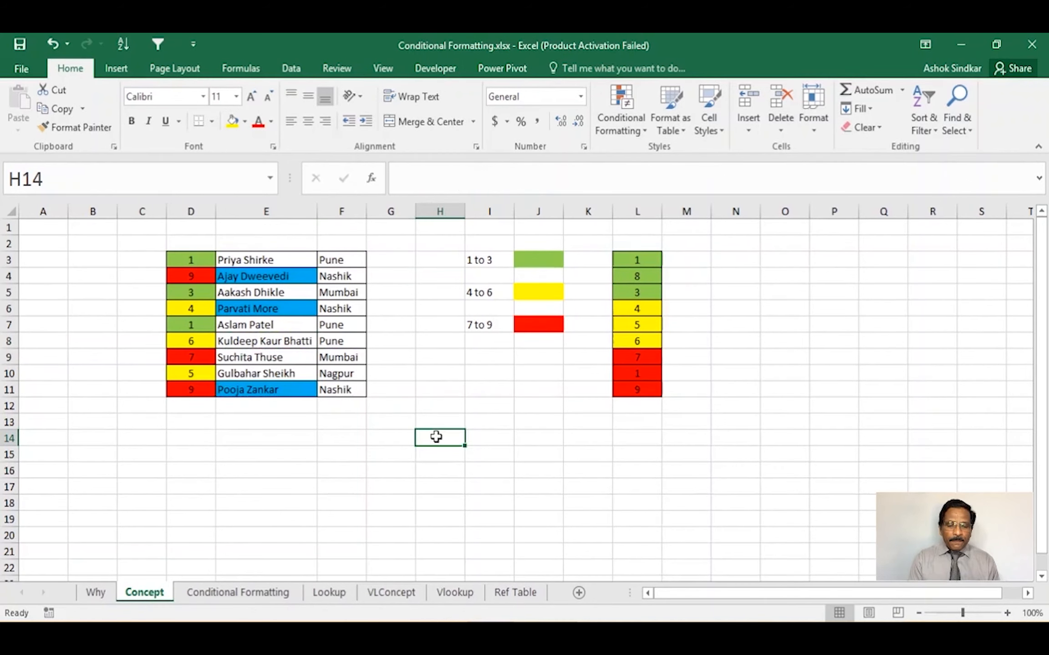
# Switch to the Conditional Formatting sheet and select the fee values in H3:H22
pyautogui.click(263, 593)
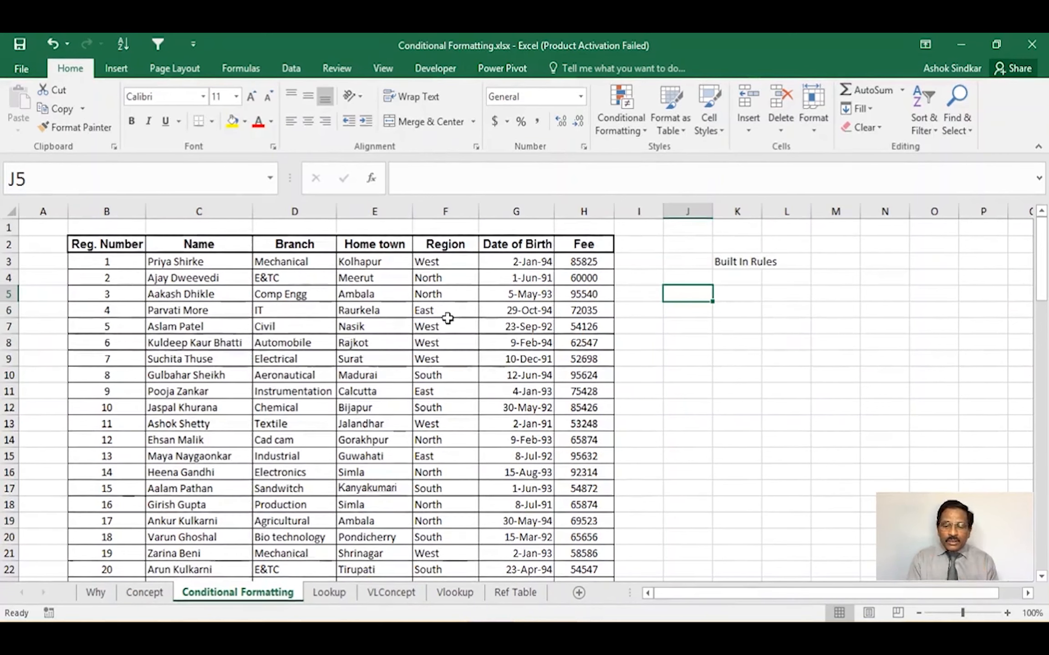
pyautogui.moveTo(584, 263); pyautogui.dragTo(578, 563)
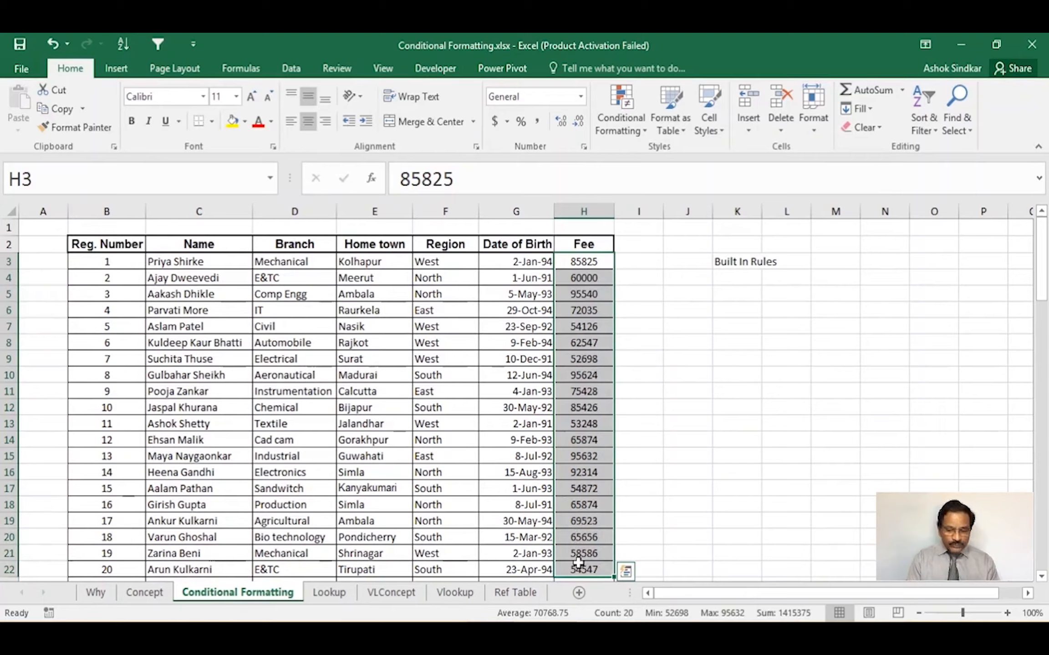
pyautogui.hotkey('ctrl', 'q')
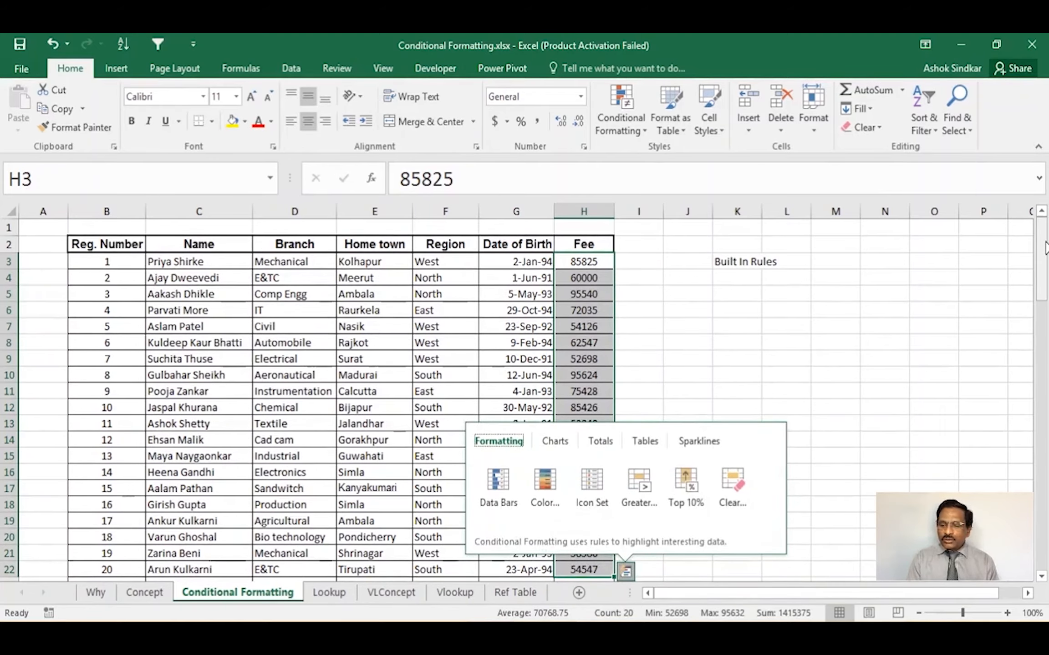
pyautogui.moveTo(1045, 248); pyautogui.dragTo(1046, 245)
pyautogui.click(1039, 576)
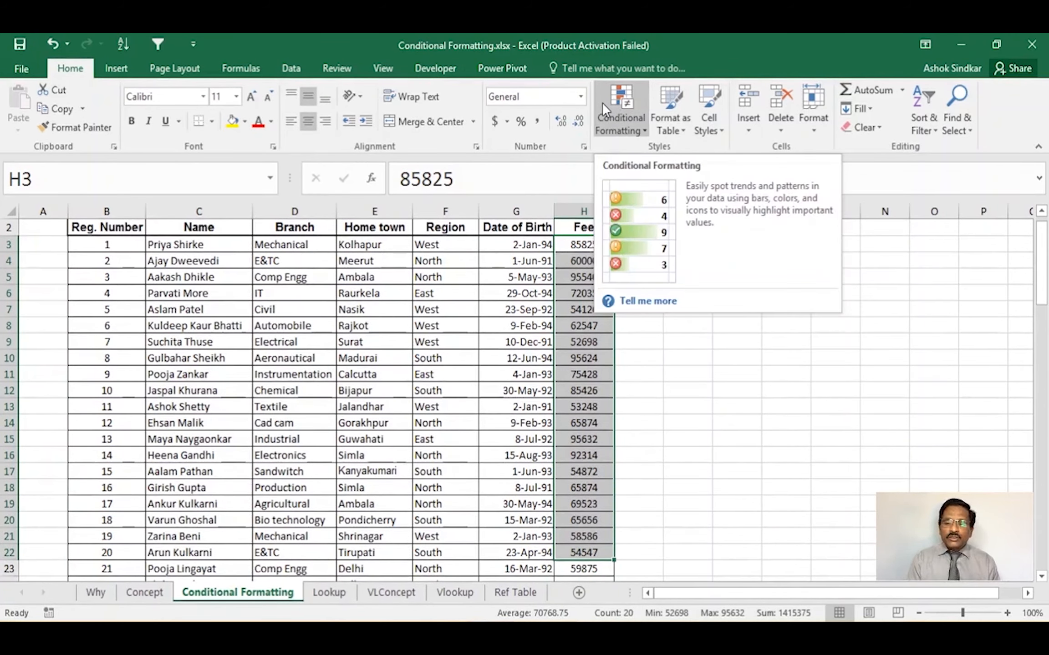
pyautogui.hotkey('ctrl', 'q')
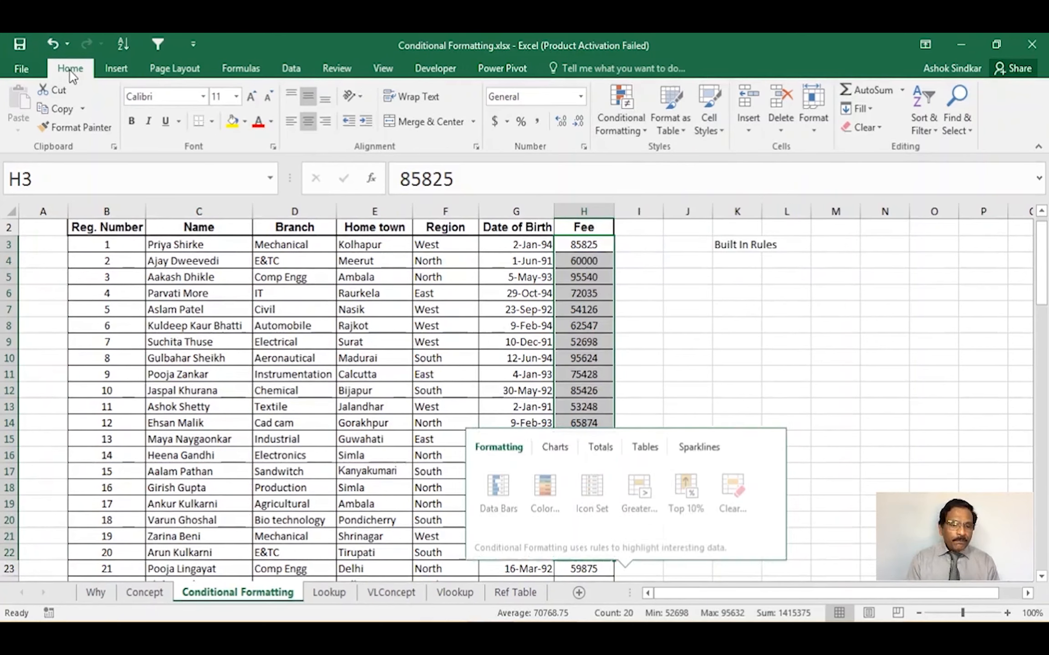
pyautogui.click(632, 118)
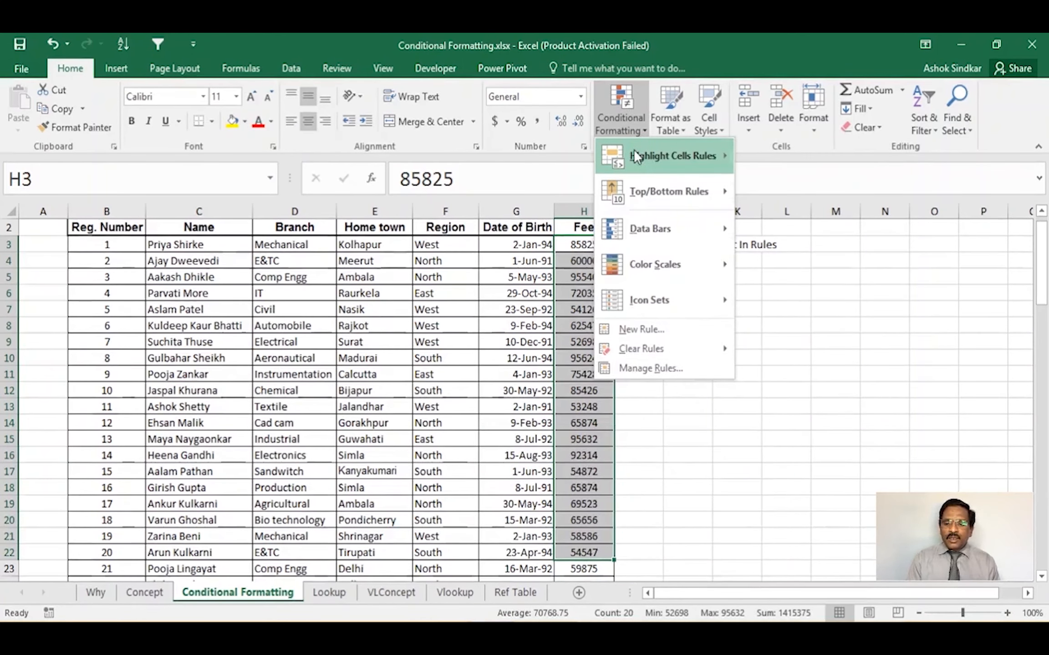
pyautogui.moveTo(646, 230)
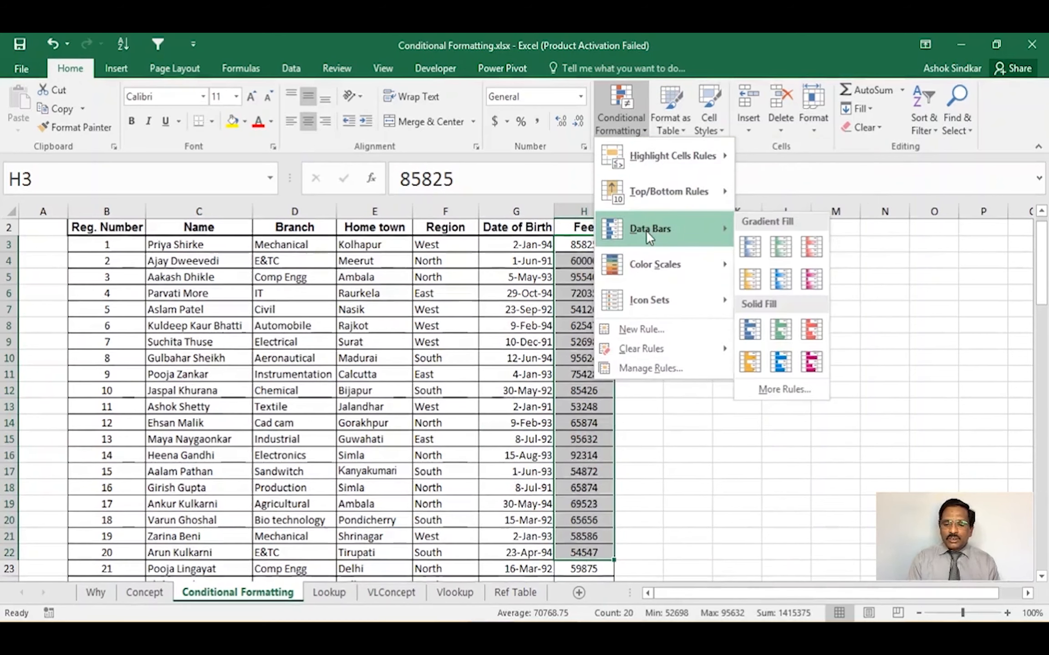
pyautogui.moveTo(643, 305)
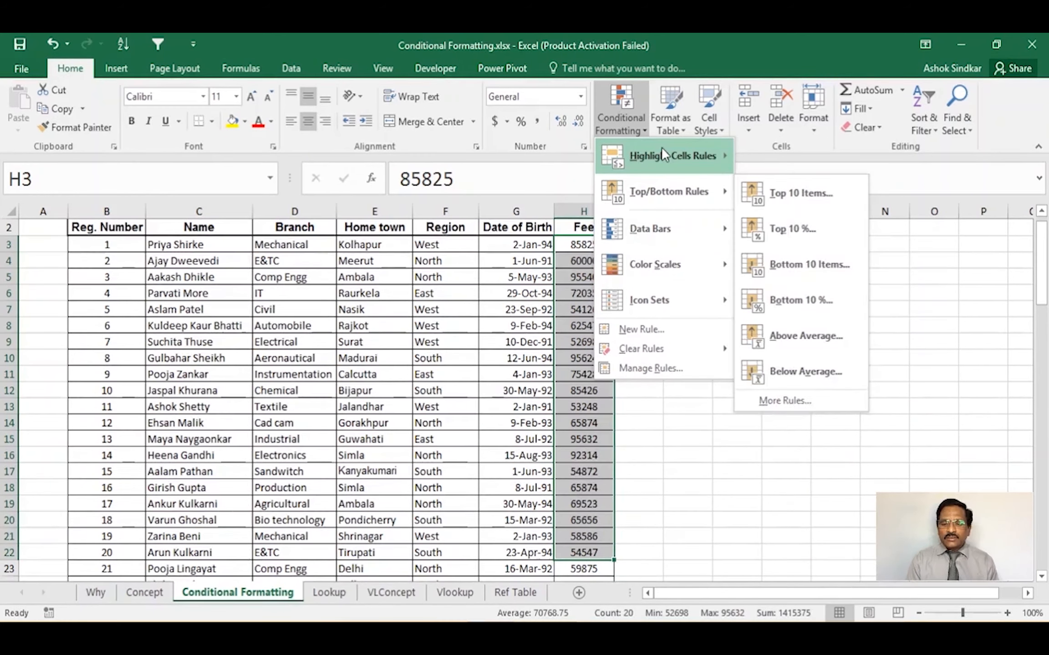
pyautogui.moveTo(661, 150)
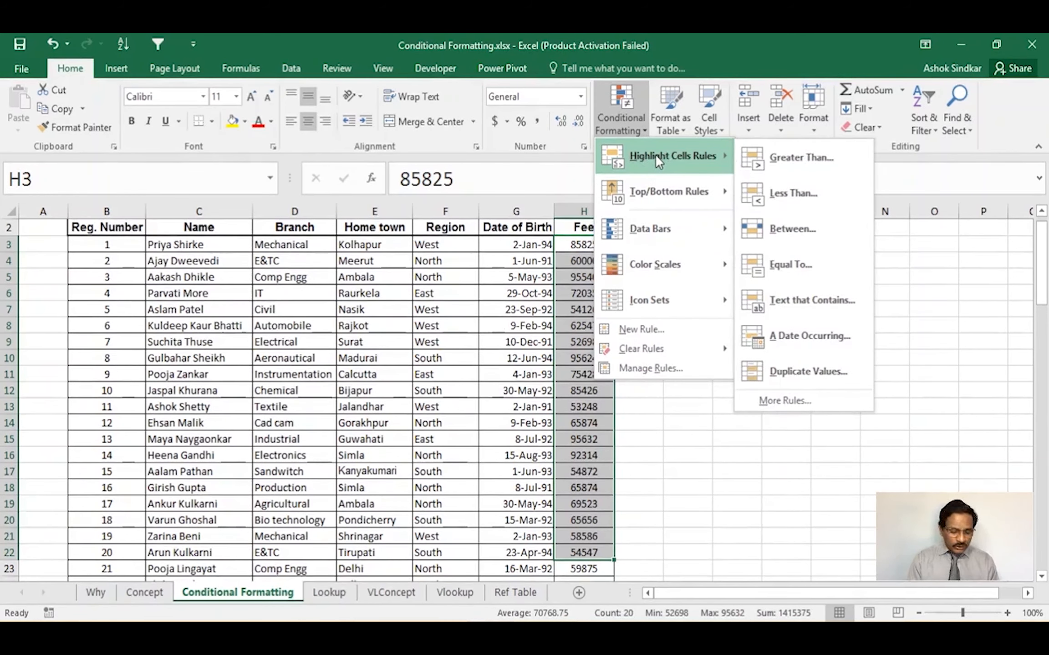
pyautogui.press('ctrl')
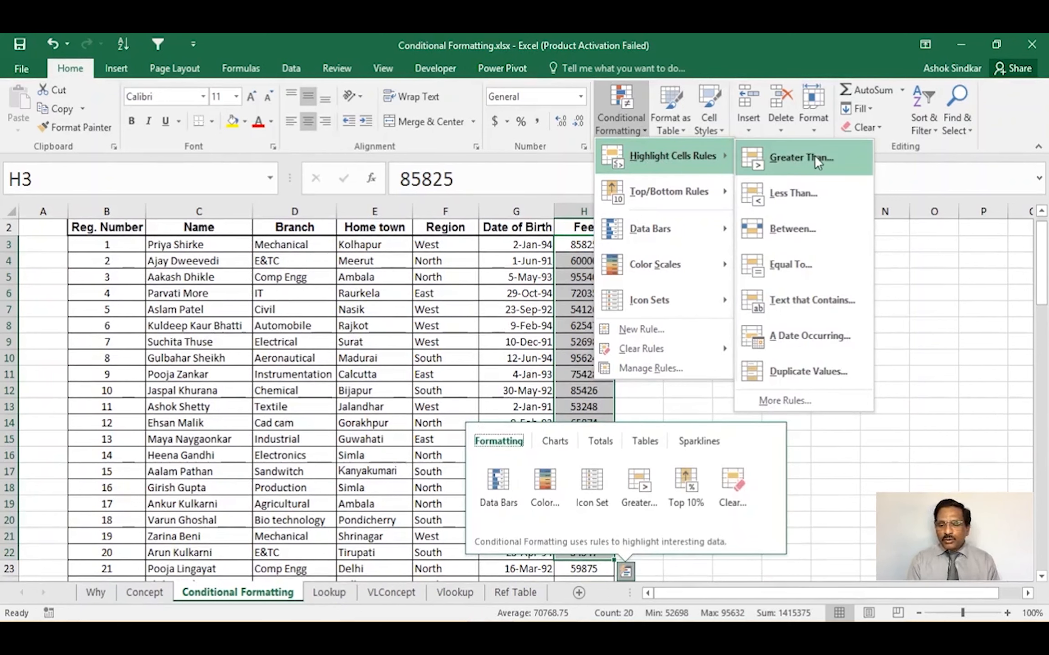
pyautogui.press('Escape')
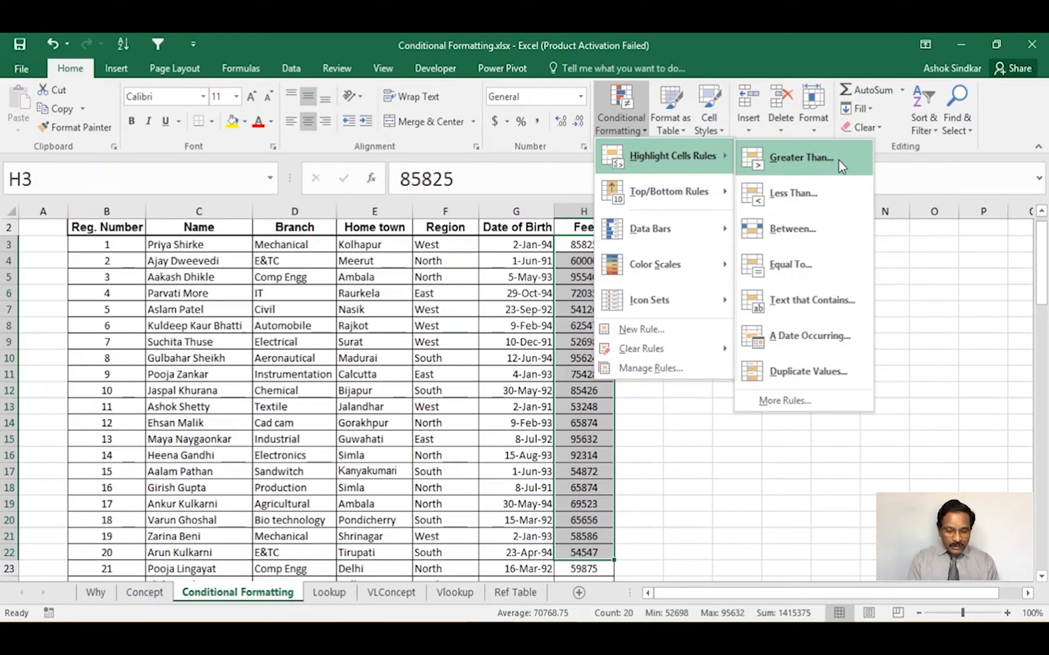
pyautogui.press('Escape')
pyautogui.press('Escape')
pyautogui.hotkey('ctrl', 'q')
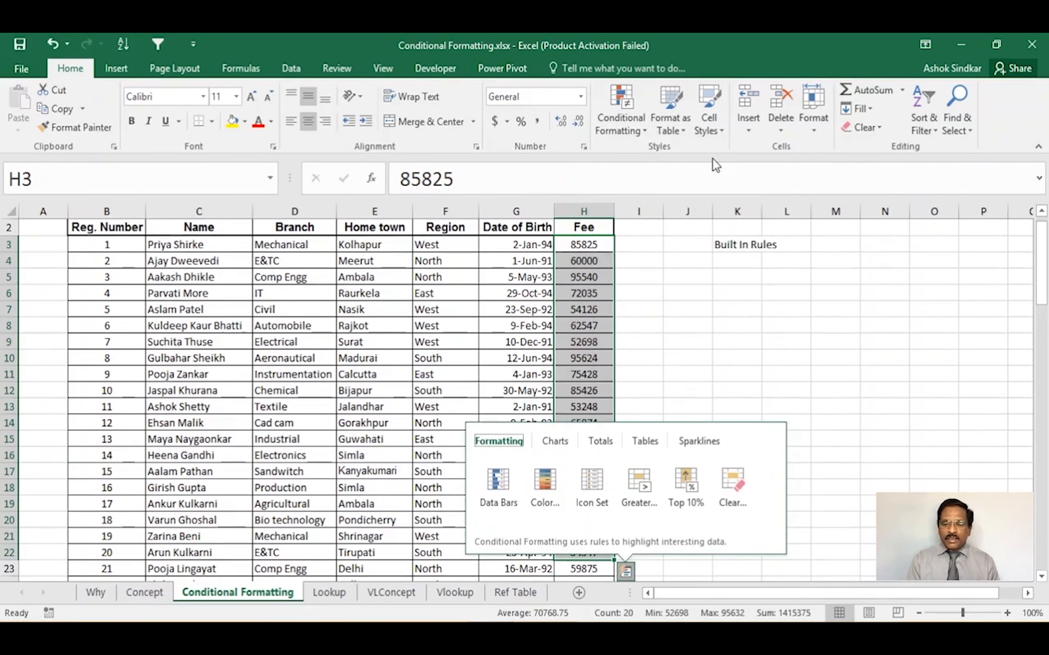
# Add a Greater Than highlight rule to the fees in H3:H22 with threshold 75000 and Light Red Fill with Dark Red Text
pyautogui.click(622, 111)
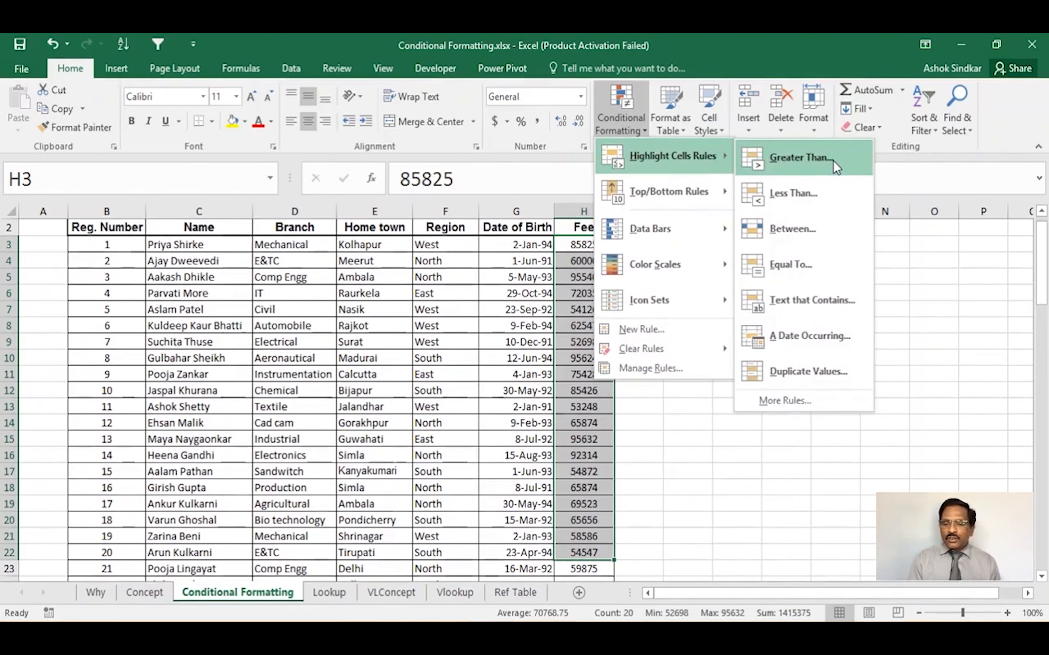
pyautogui.click(833, 160)
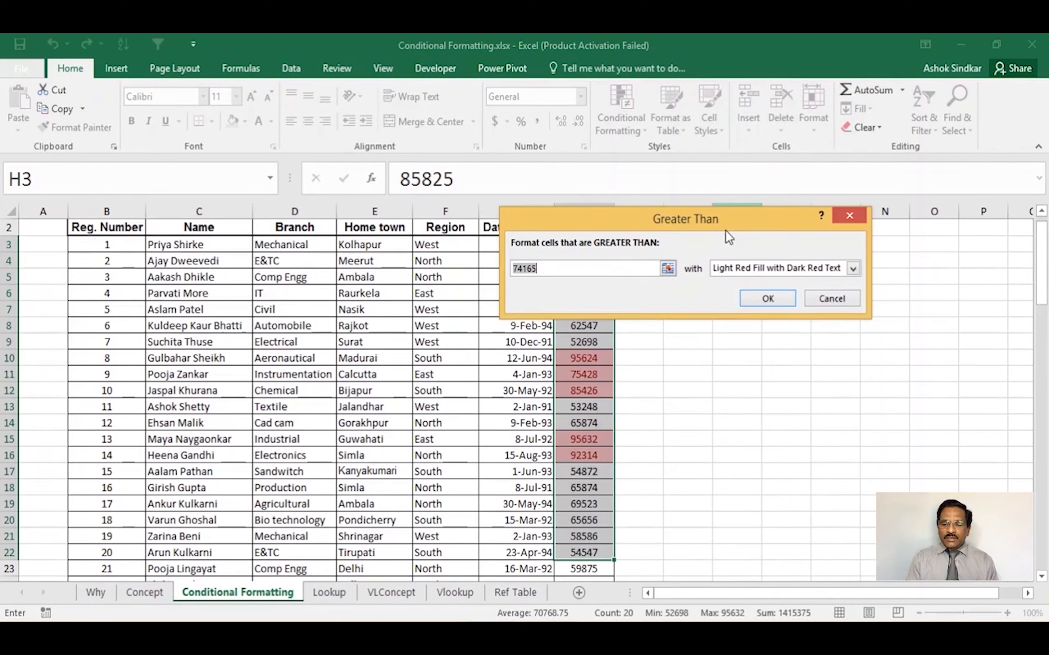
pyautogui.moveTo(718, 228); pyautogui.dragTo(371, 288)
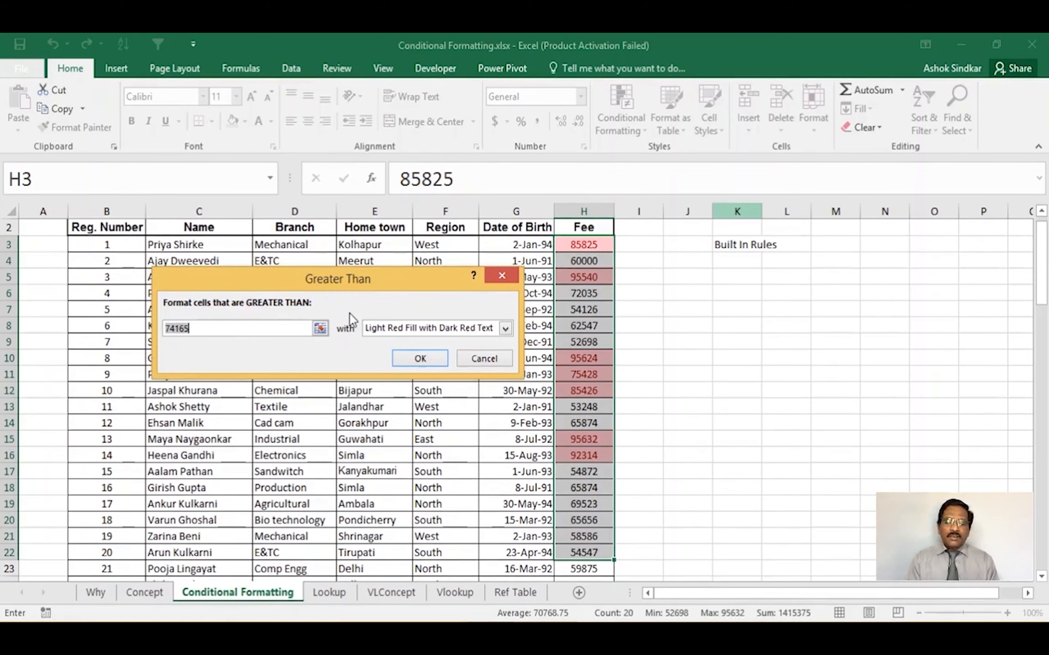
pyautogui.click(205, 334)
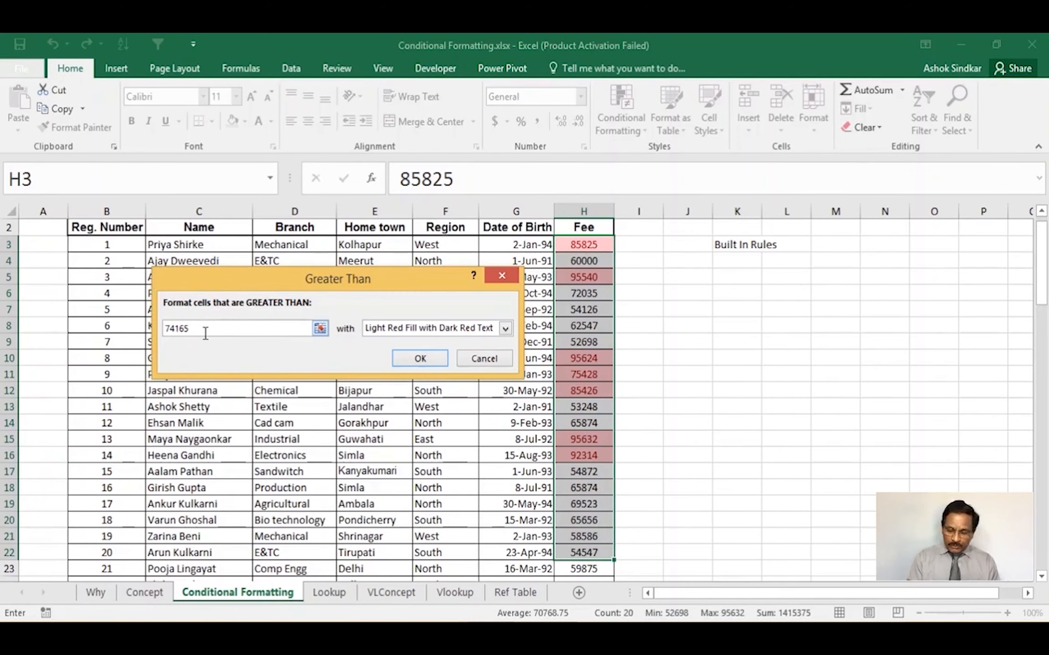
pyautogui.press('BackSpace')
pyautogui.press('BackSpace')
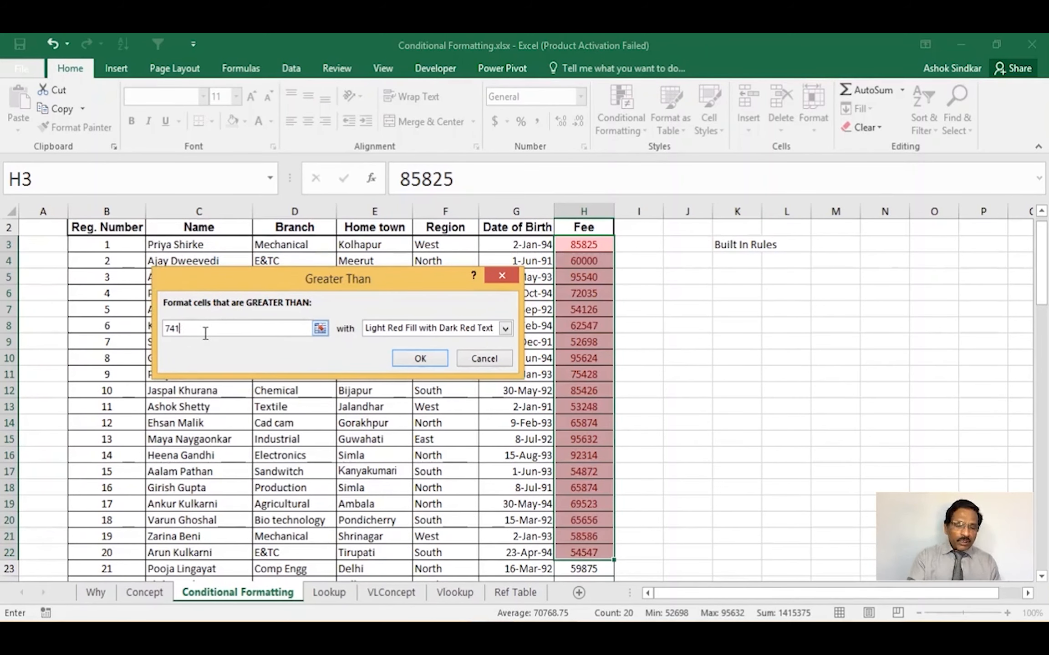
pyautogui.write('5000')
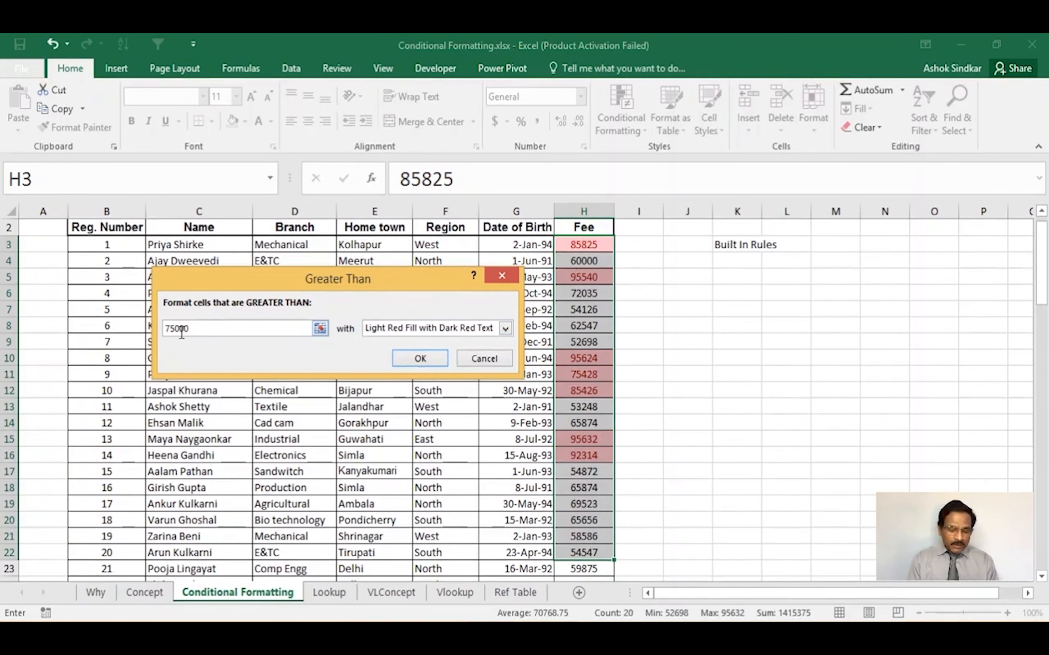
pyautogui.press('ctrl')
pyautogui.press('ctrl')
pyautogui.press('ctrl')
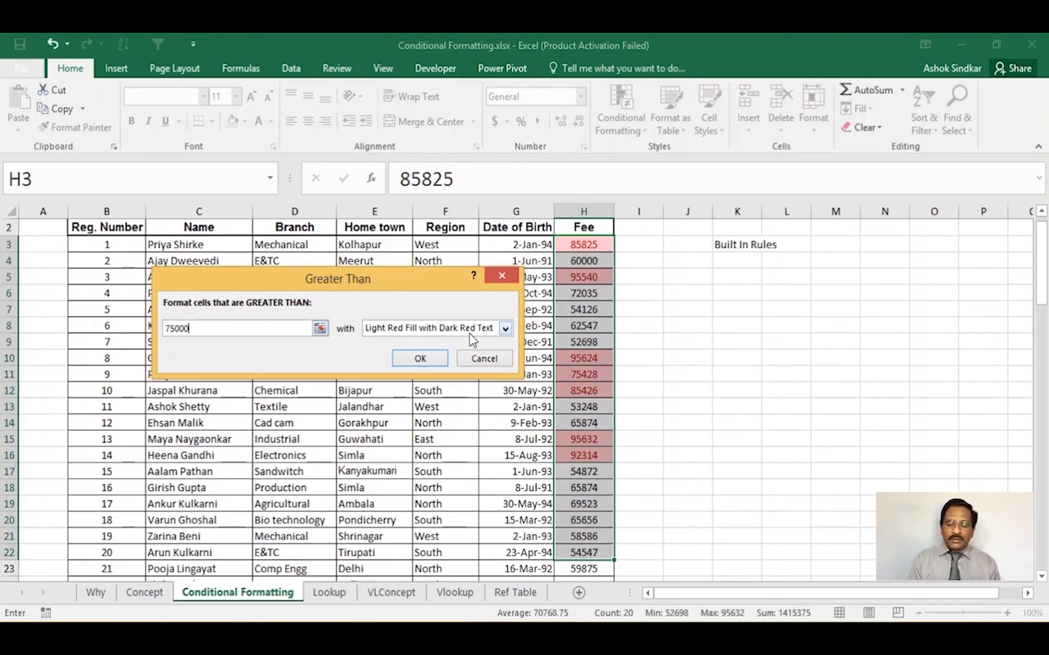
pyautogui.click(432, 358)
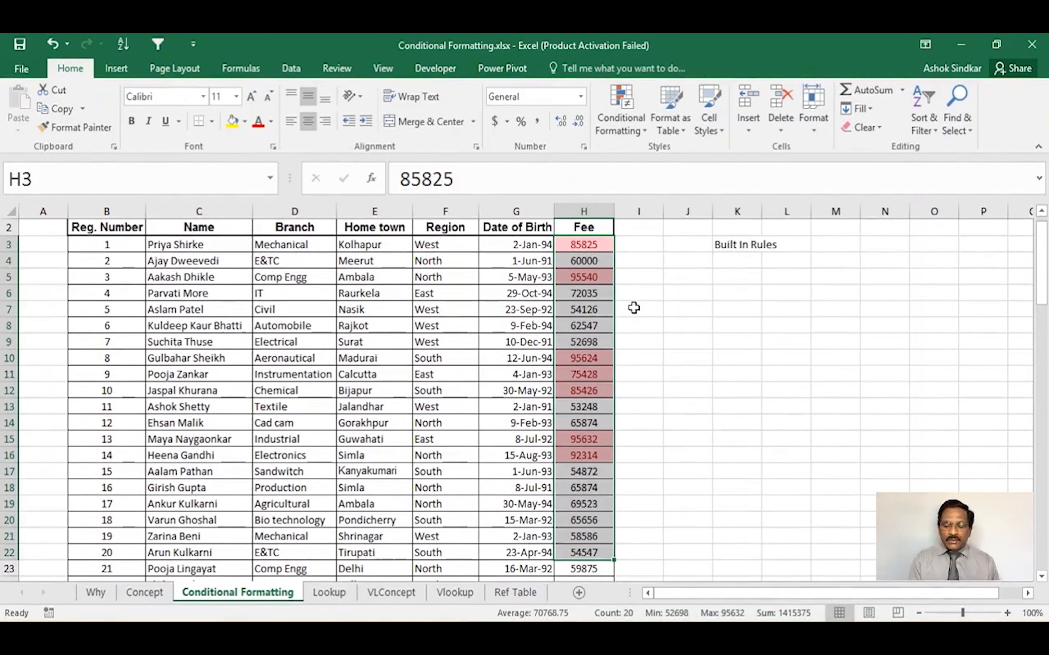
# Change the fee in H8 to 80000 and check the cell's formatting
pyautogui.click(588, 321)
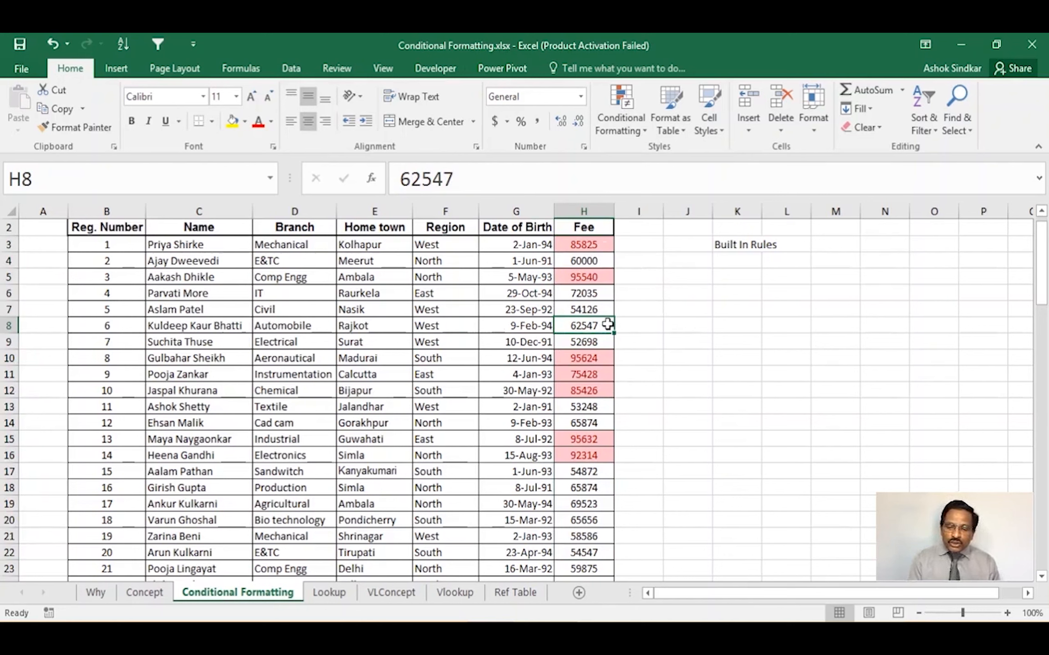
pyautogui.write('8')
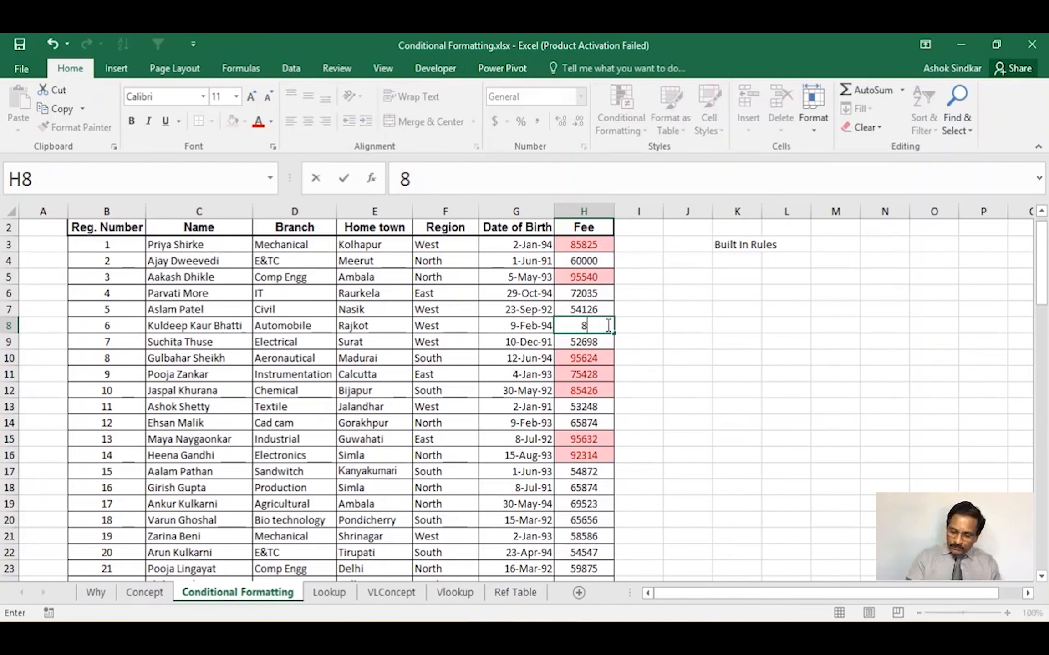
pyautogui.write('0000')
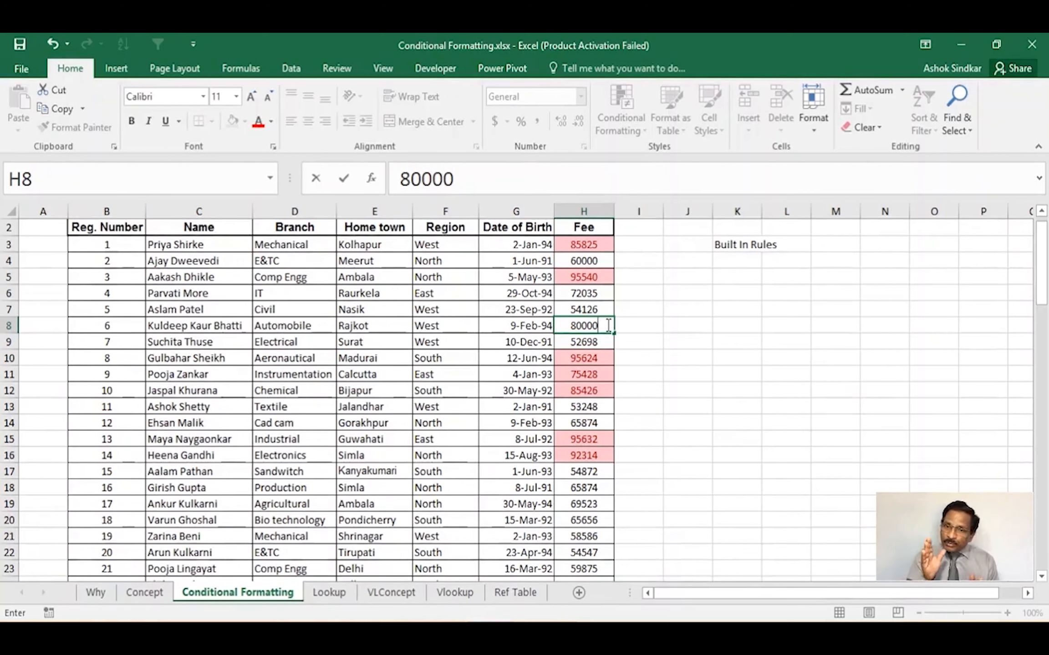
pyautogui.press('Return')
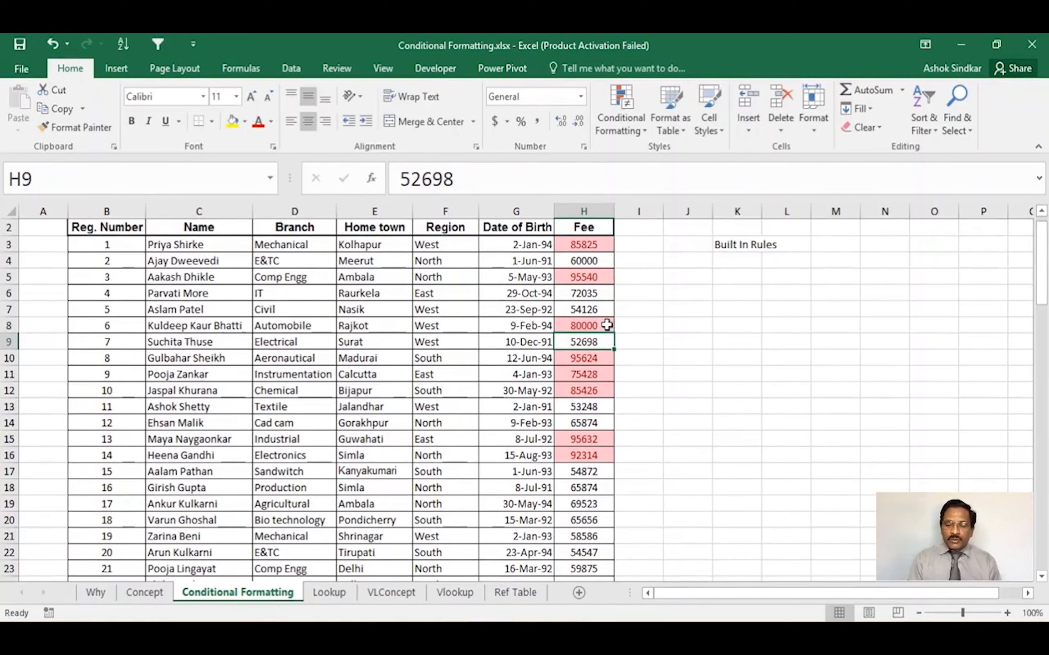
pyautogui.click(601, 325)
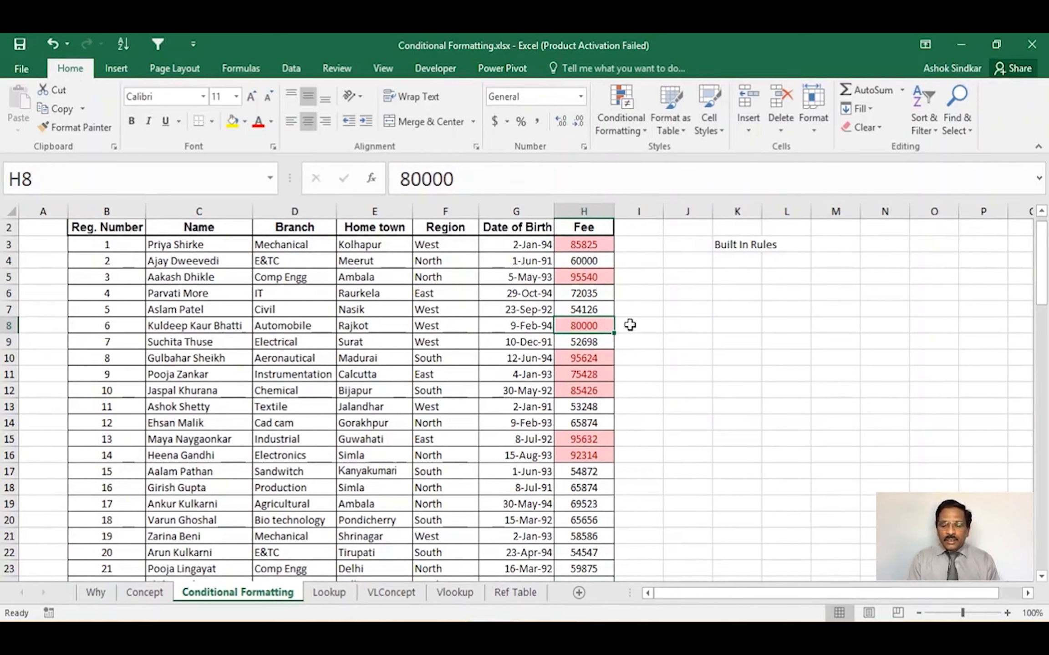
# Change the fee in H11 to 50000 and check the cell's formatting
pyautogui.click(595, 373)
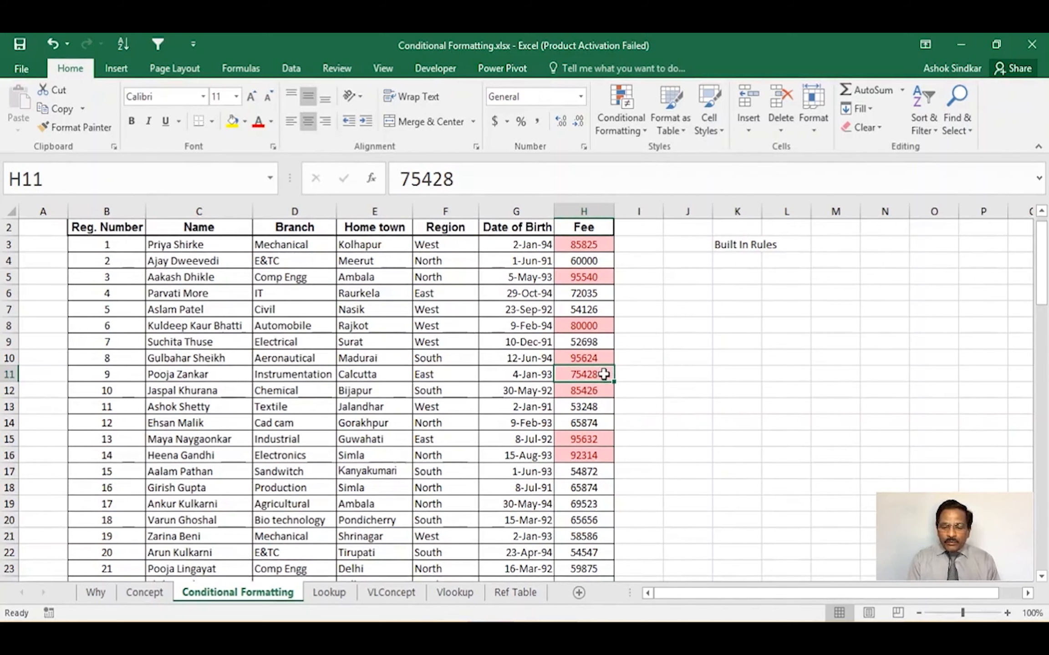
pyautogui.write('50')
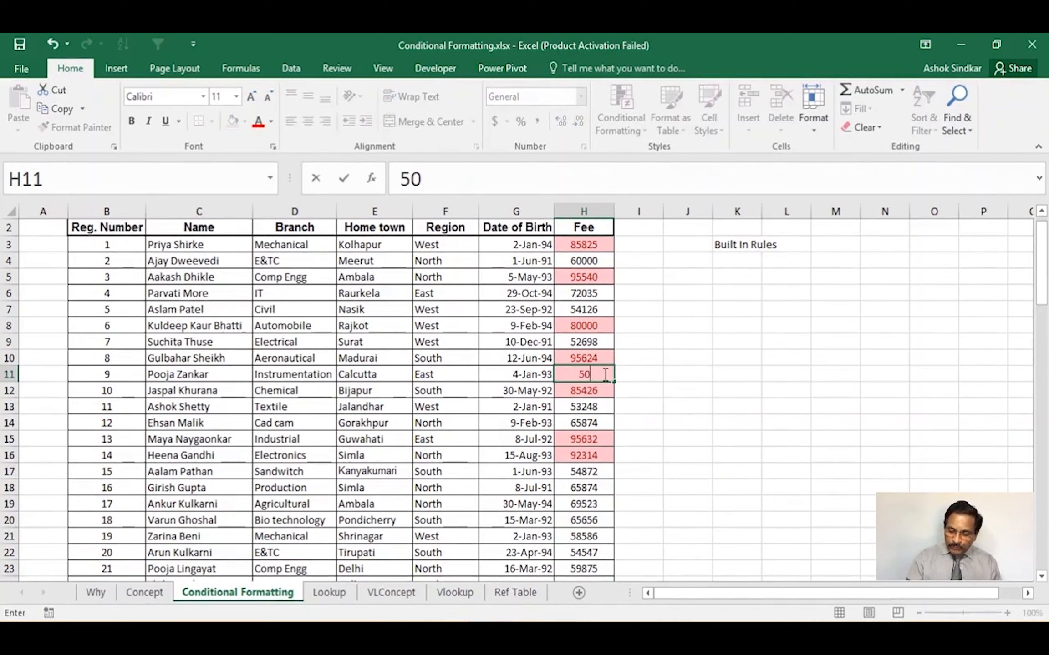
pyautogui.write('000')
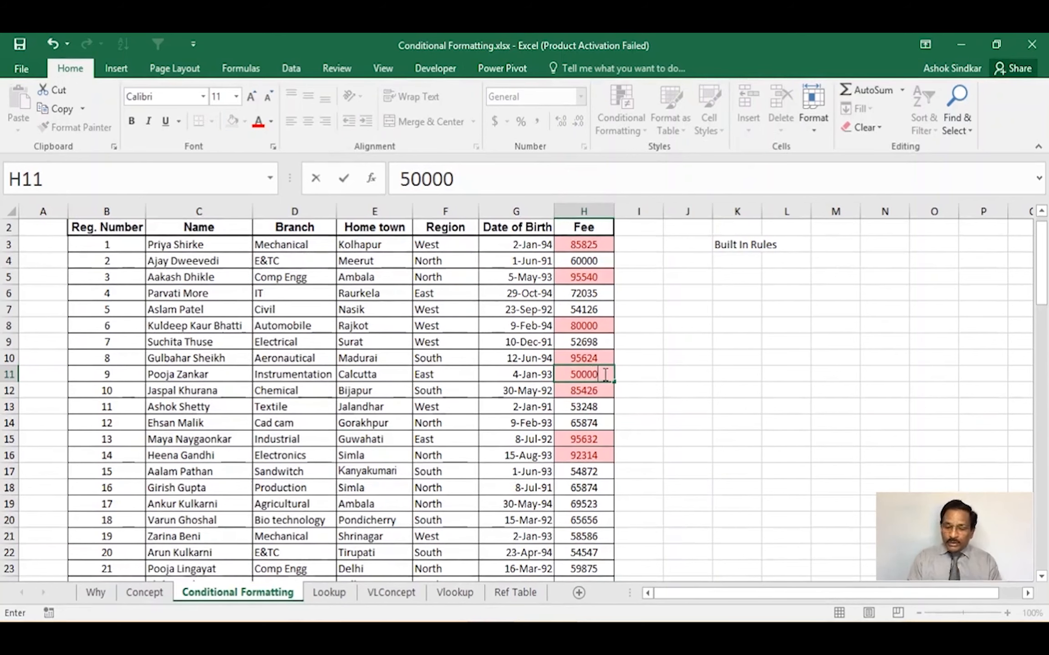
pyautogui.press('Return')
pyautogui.click(604, 374)
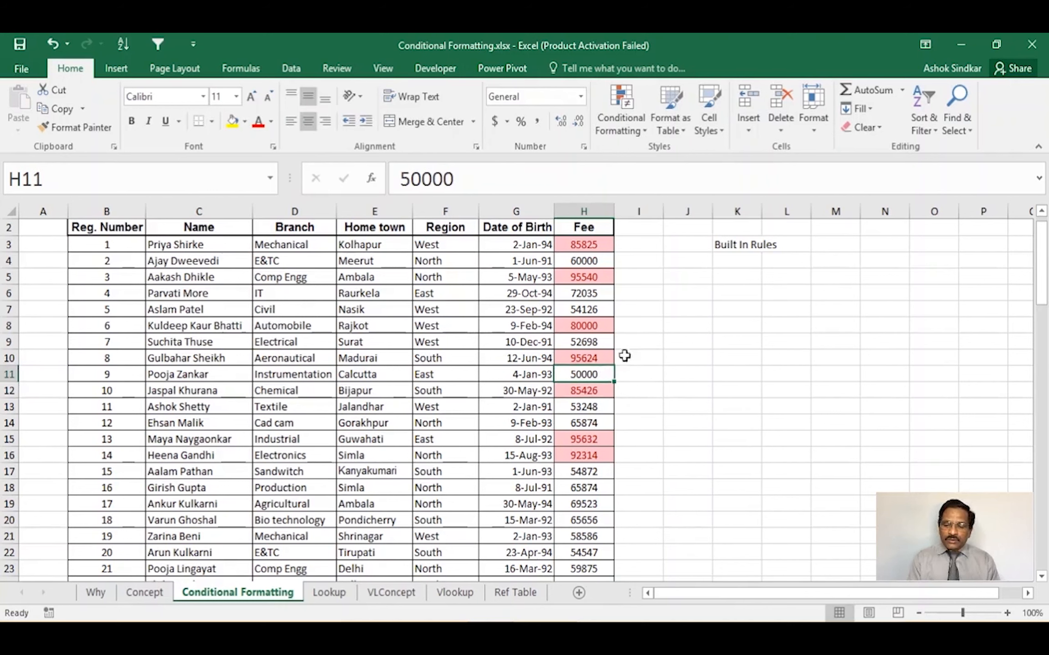
# Select the fee values in H3:H20
pyautogui.click(608, 342)
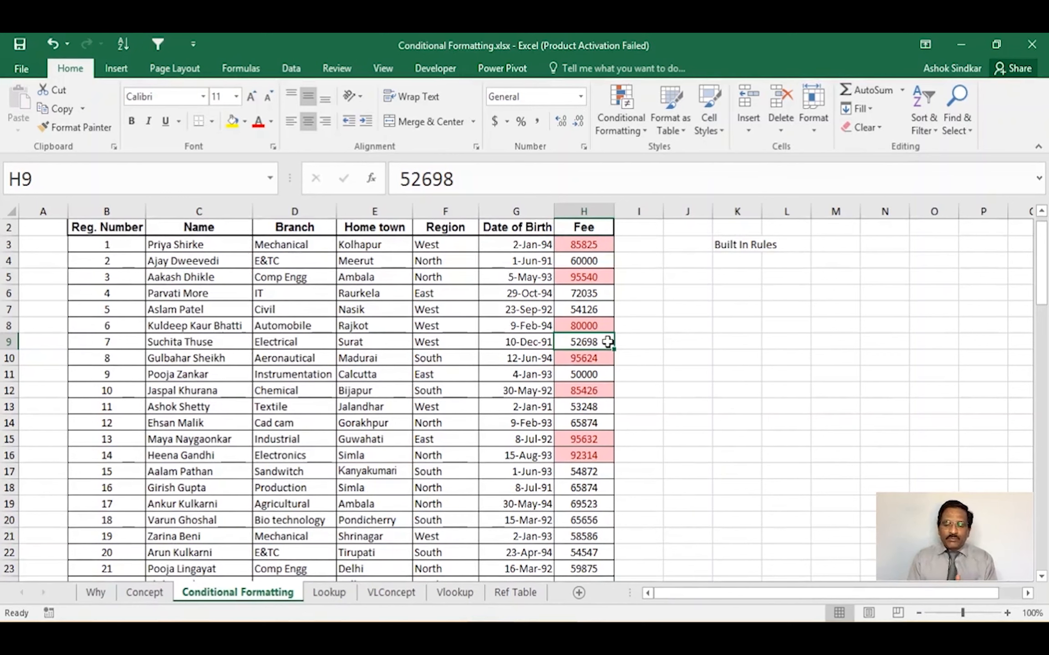
pyautogui.click(588, 361)
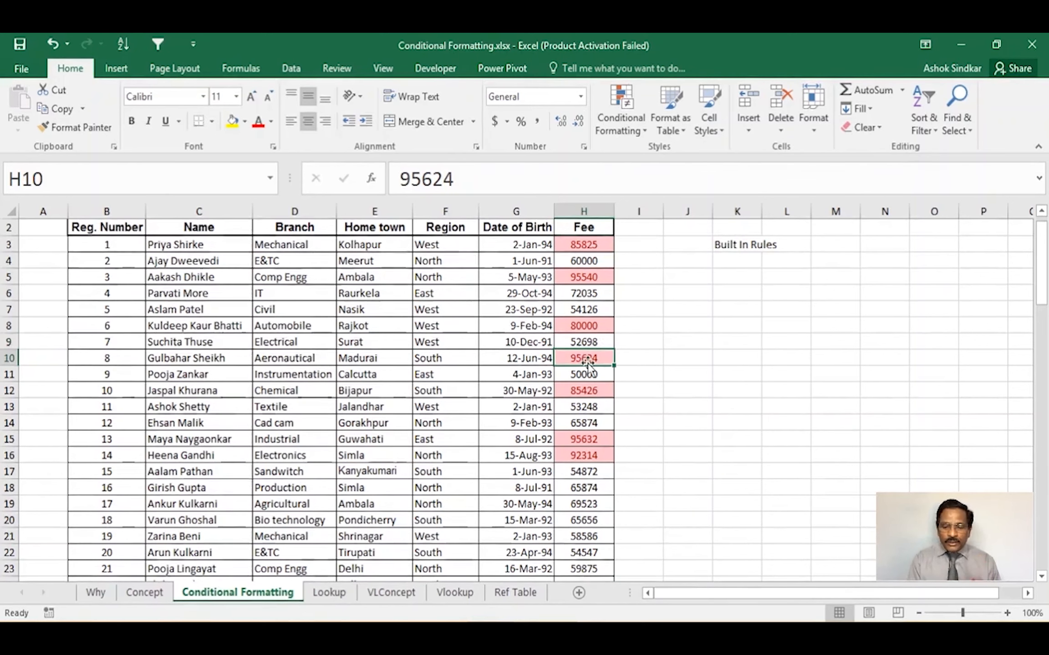
pyautogui.click(586, 246)
pyautogui.moveTo(586, 246); pyautogui.dragTo(594, 468)
pyautogui.moveTo(1039, 312); pyautogui.dragTo(1039, 298)
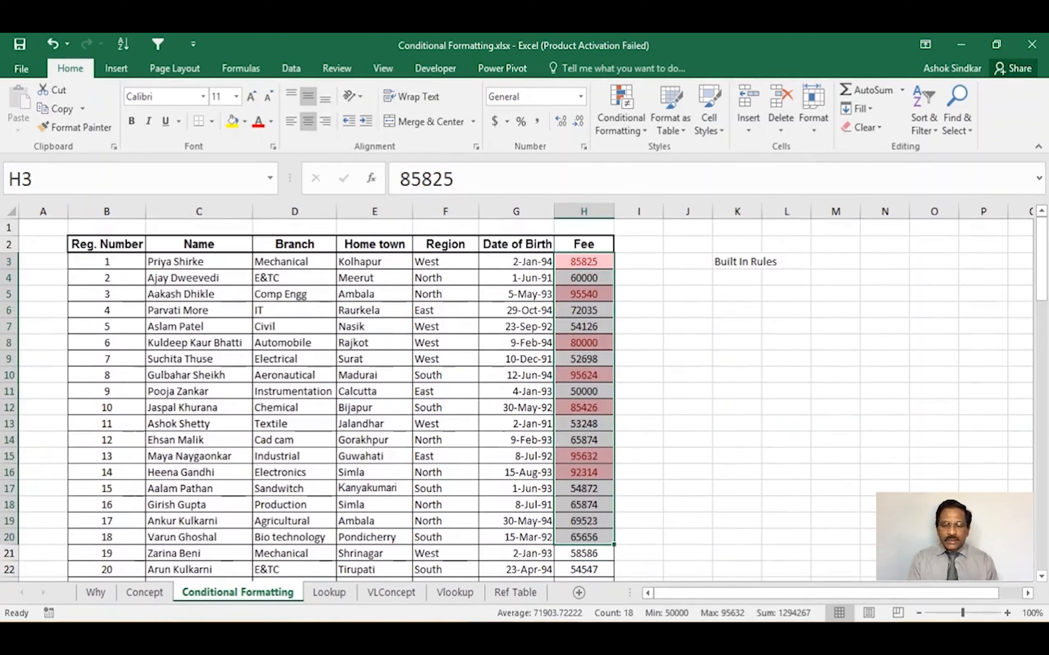
# Start another Greater Than highlight rule for the selected fees and set its threshold to 75000
pyautogui.click(628, 132)
pyautogui.moveTo(642, 149)
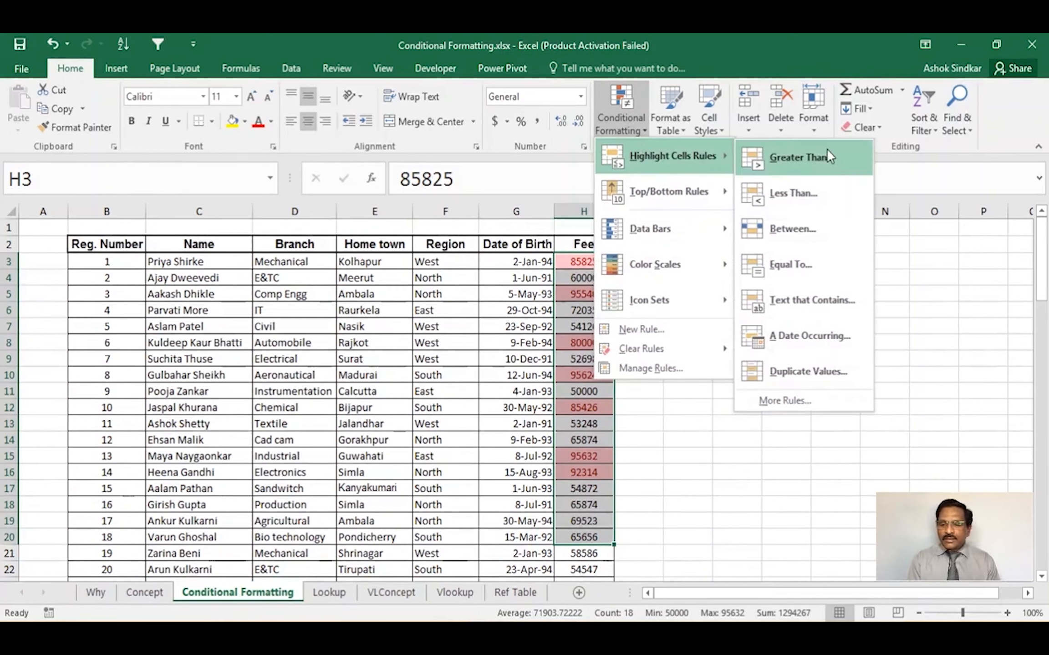
pyautogui.click(813, 155)
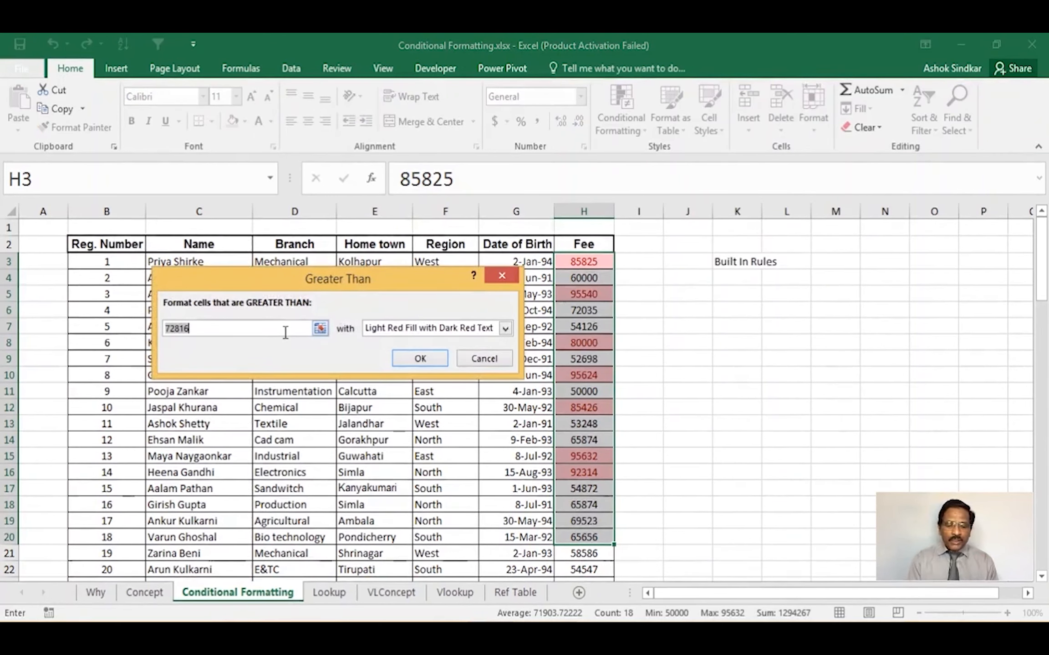
pyautogui.press('BackSpace')
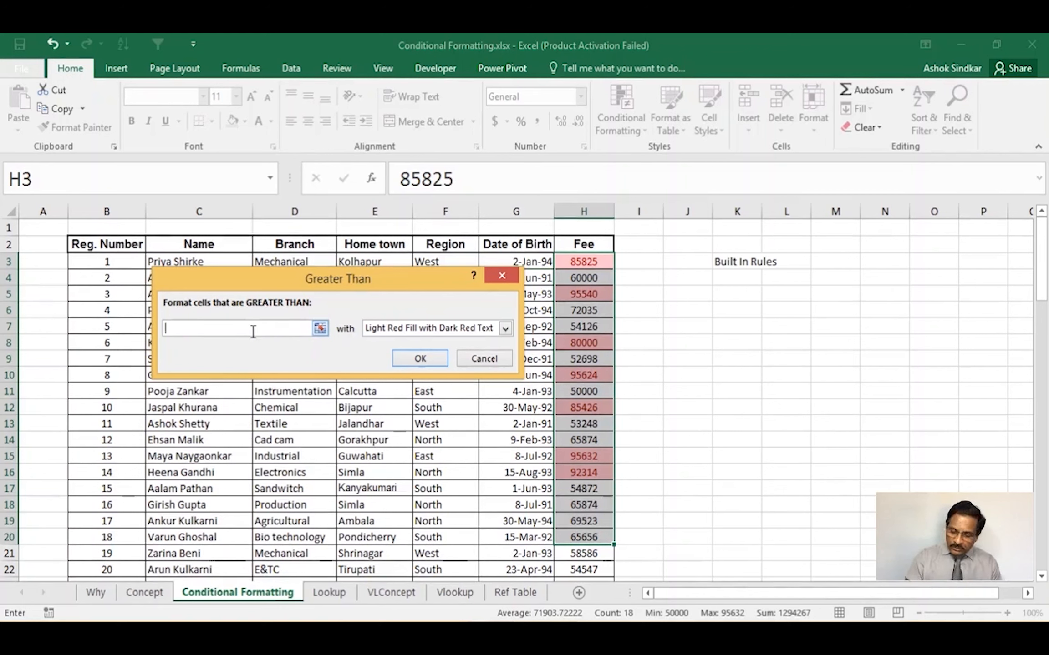
pyautogui.write('75000')
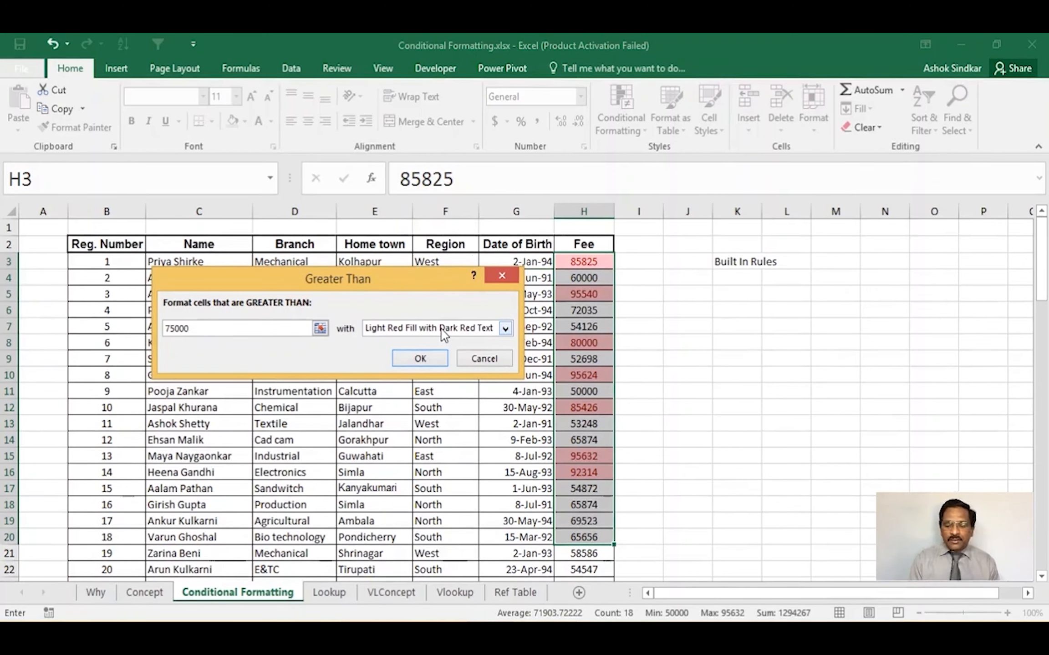
# Try the Yellow Fill with Dark Yellow Text, Green Fill with Dark Green Text and Light Red Fill formats, and cancel the rule
pyautogui.click(506, 327)
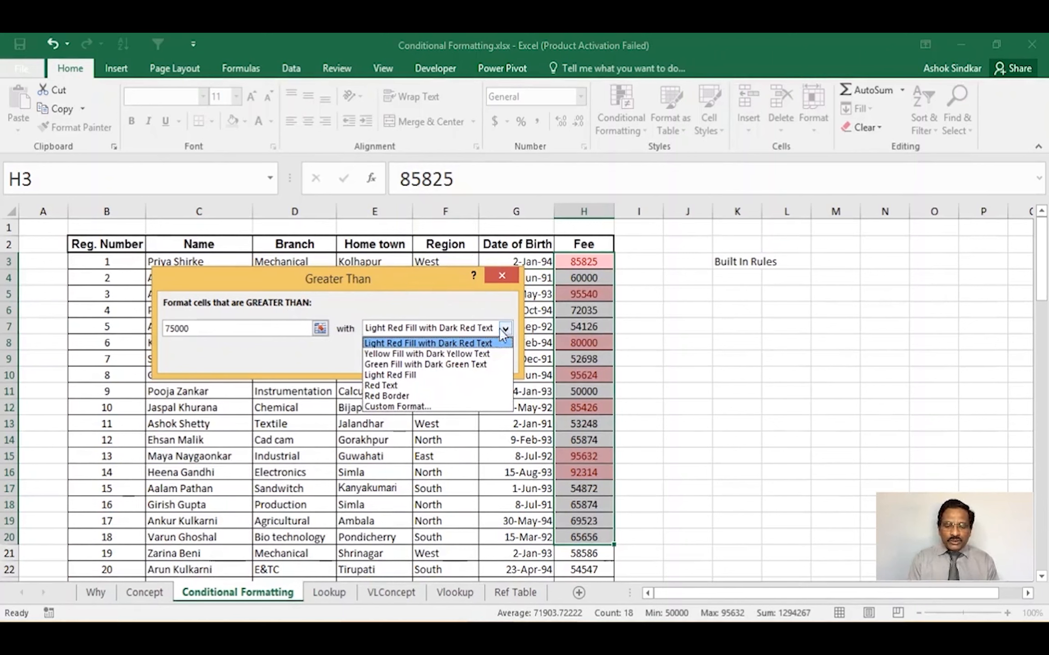
pyautogui.click(469, 355)
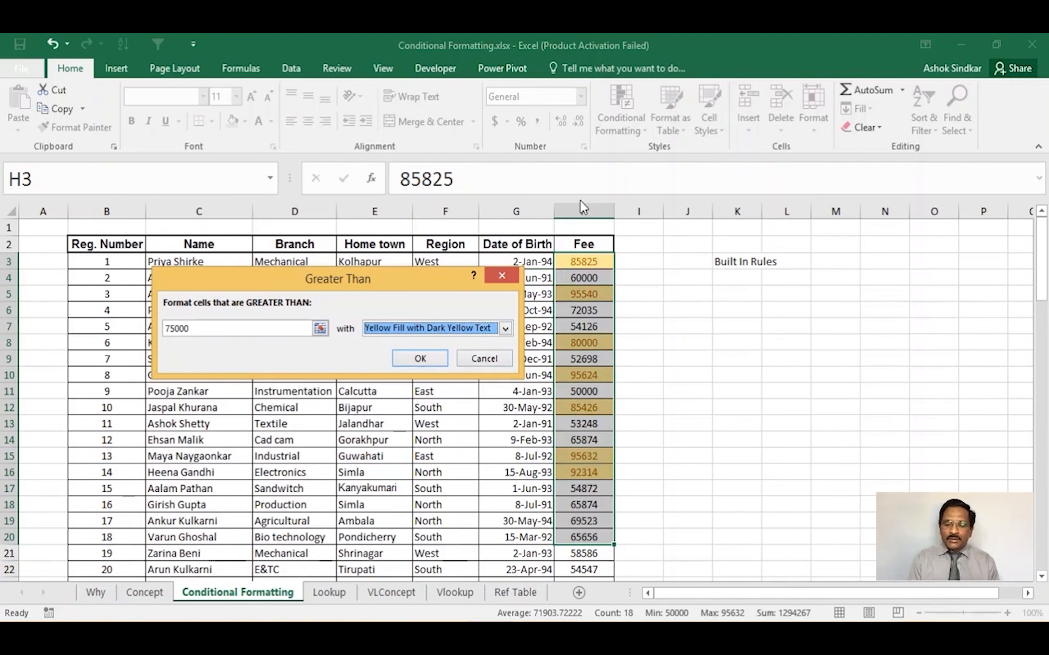
pyautogui.click(504, 330)
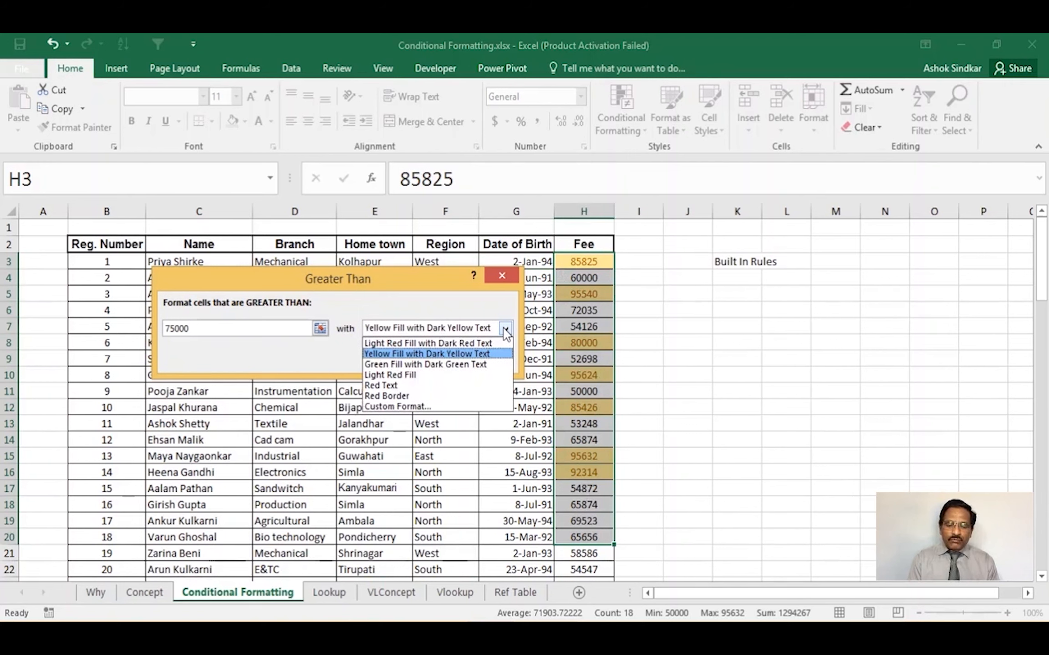
pyautogui.click(472, 364)
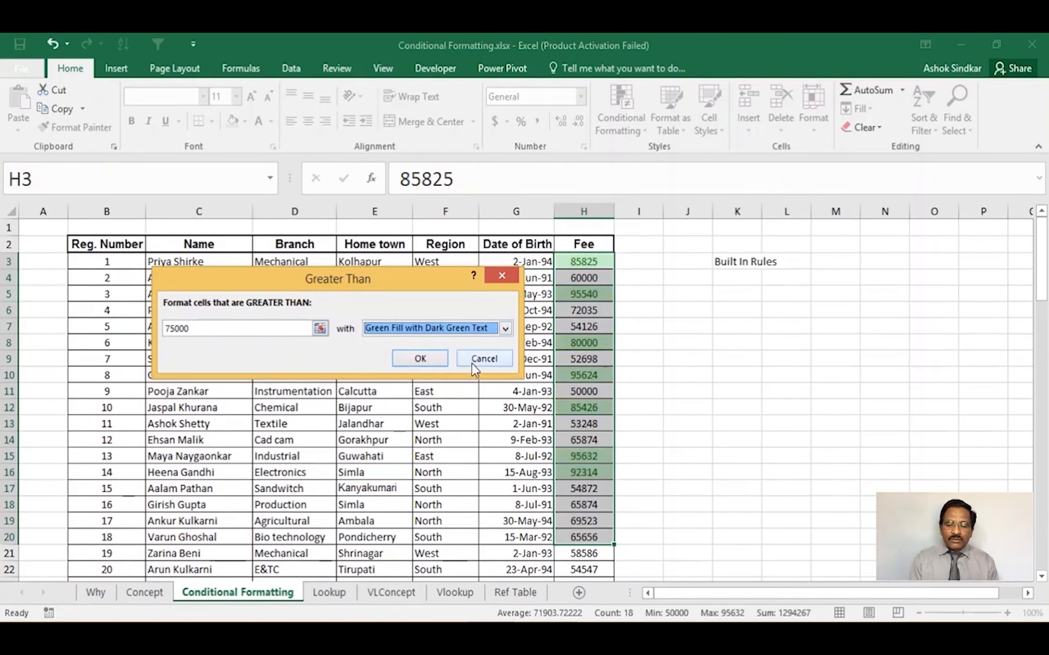
pyautogui.click(505, 328)
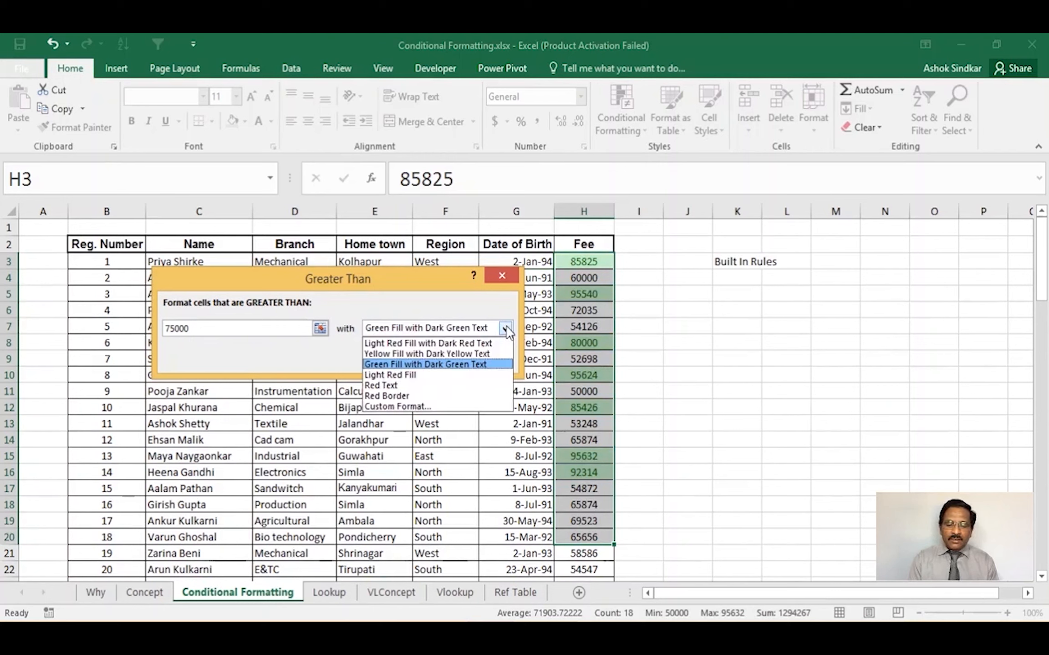
pyautogui.click(422, 372)
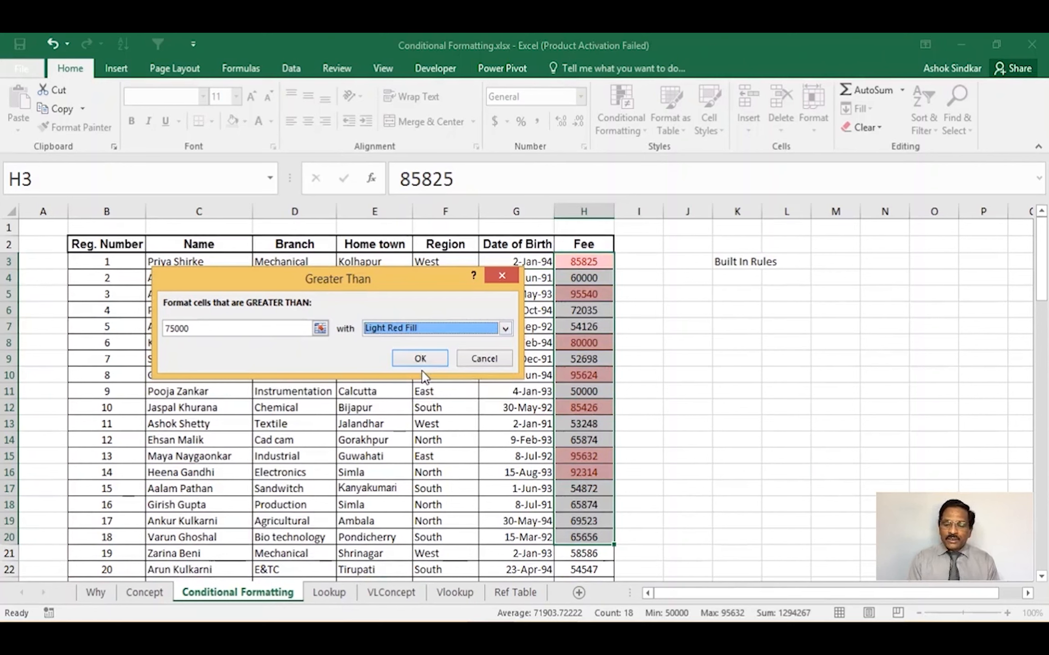
pyautogui.click(505, 329)
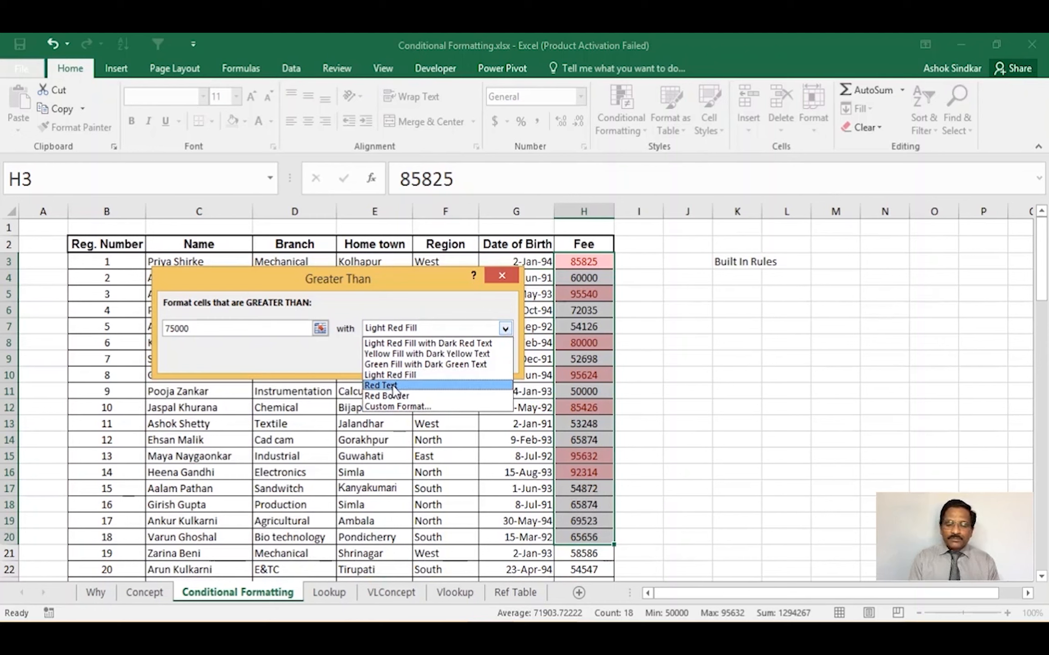
pyautogui.click(498, 273)
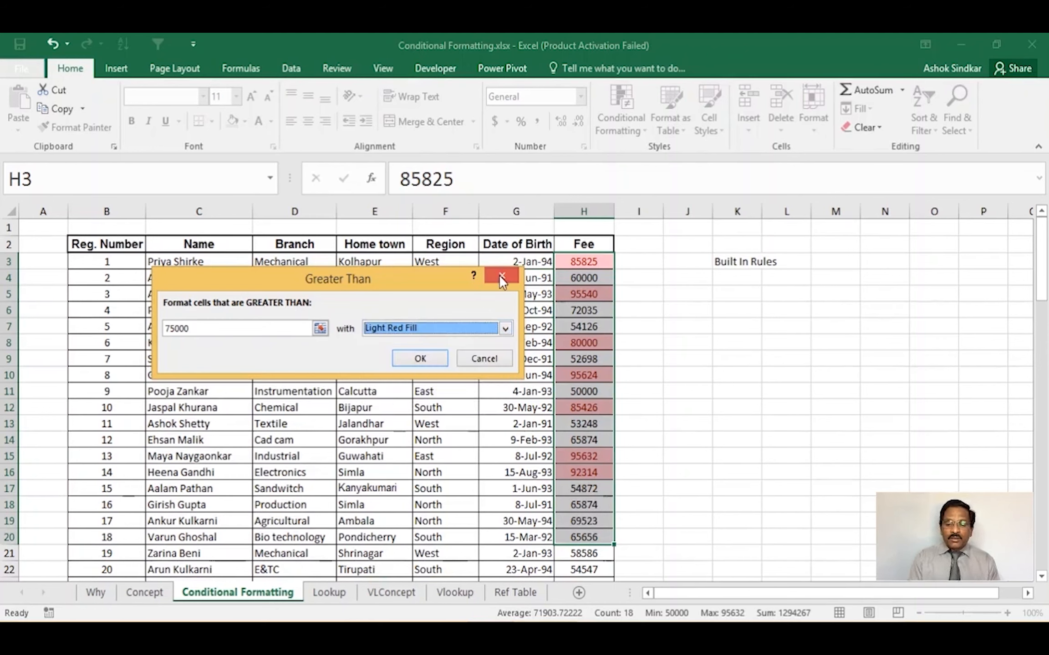
pyautogui.click(492, 361)
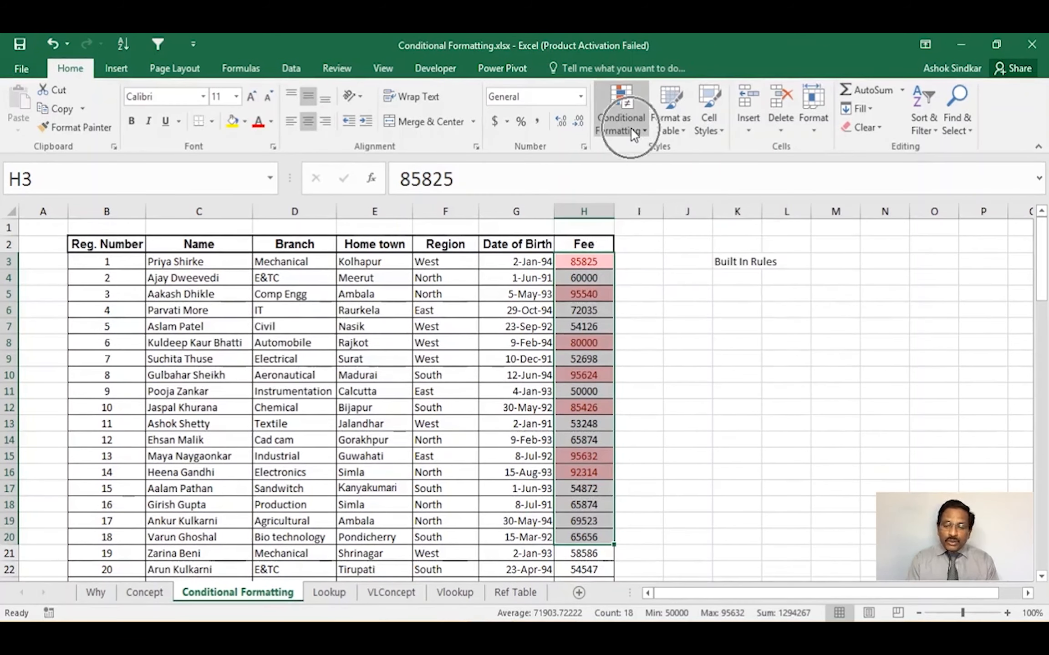
# Clear the conditional formatting rules from the selected fee cells H3:H20
pyautogui.hotkey('ctrl', 'q')
pyautogui.press('Escape')
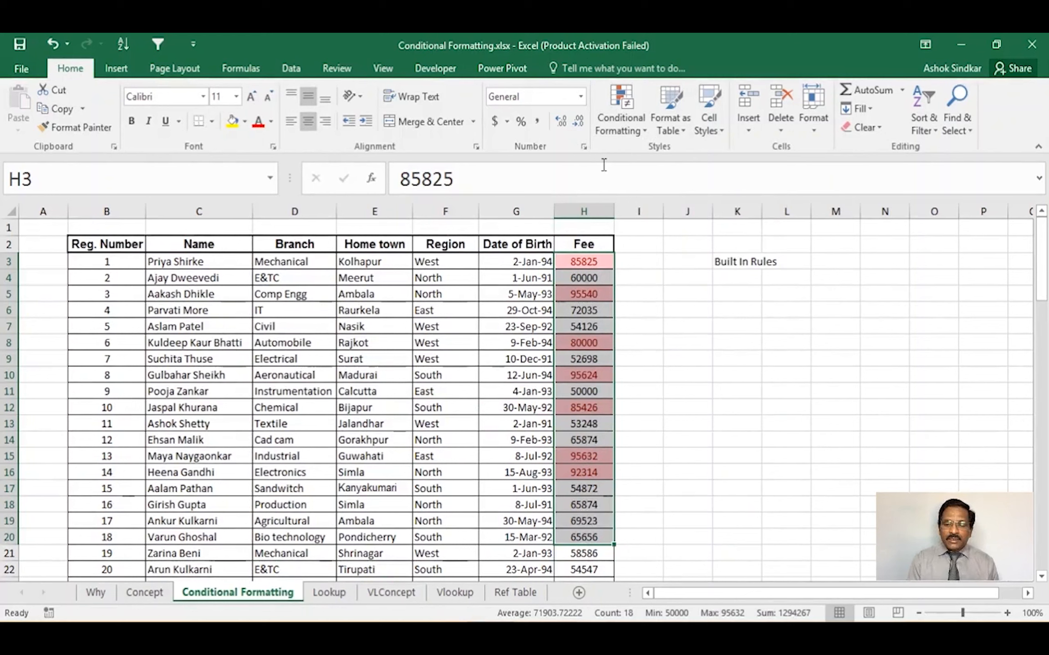
pyautogui.click(626, 122)
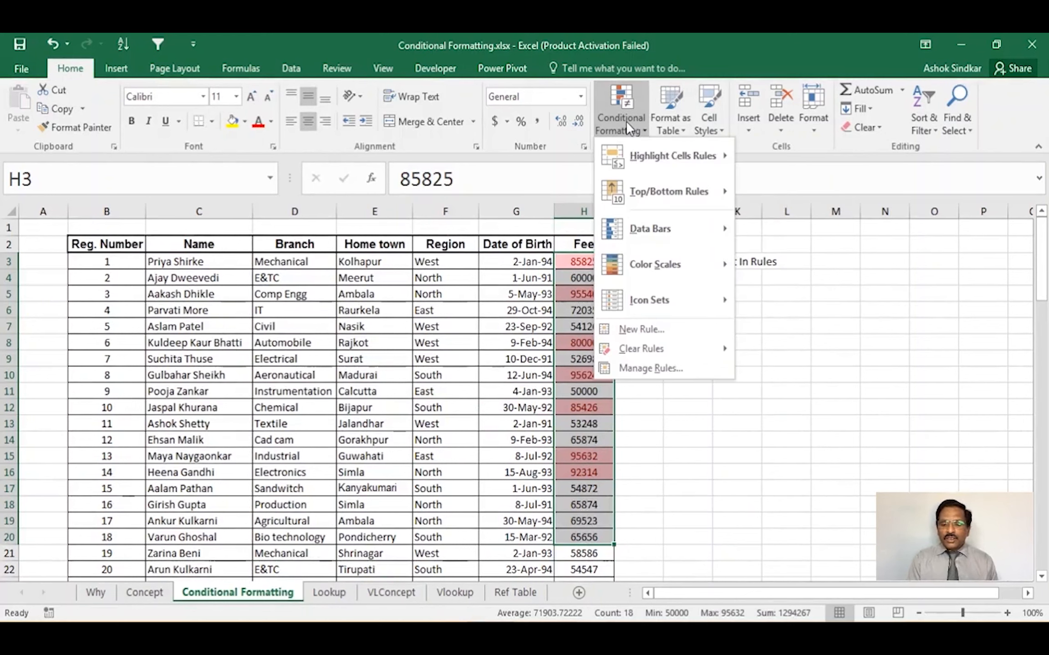
pyautogui.moveTo(646, 359)
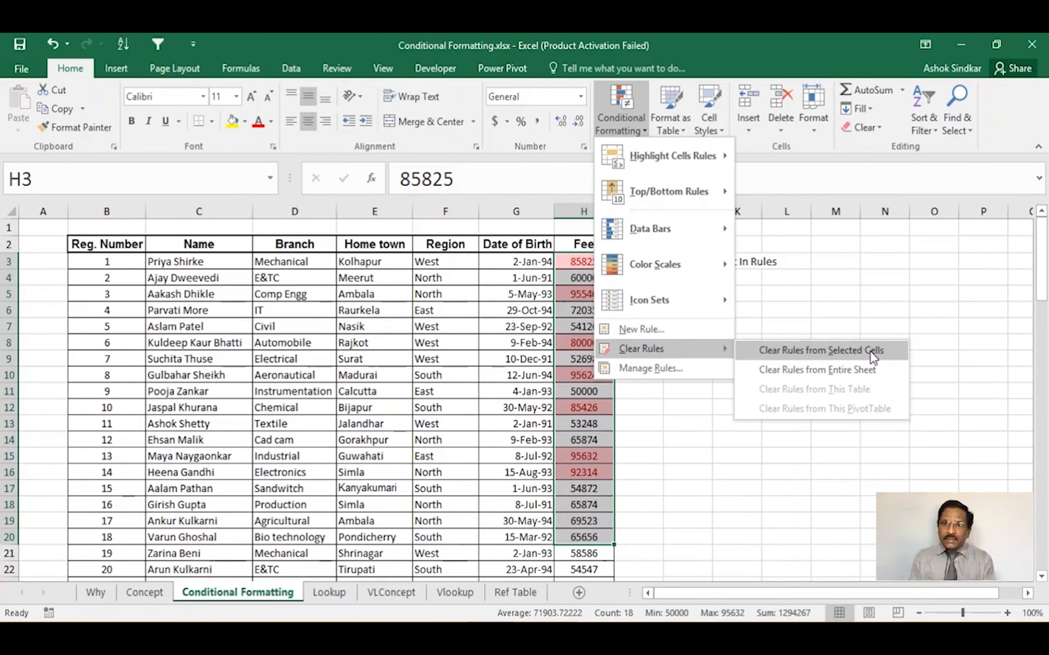
pyautogui.click(847, 351)
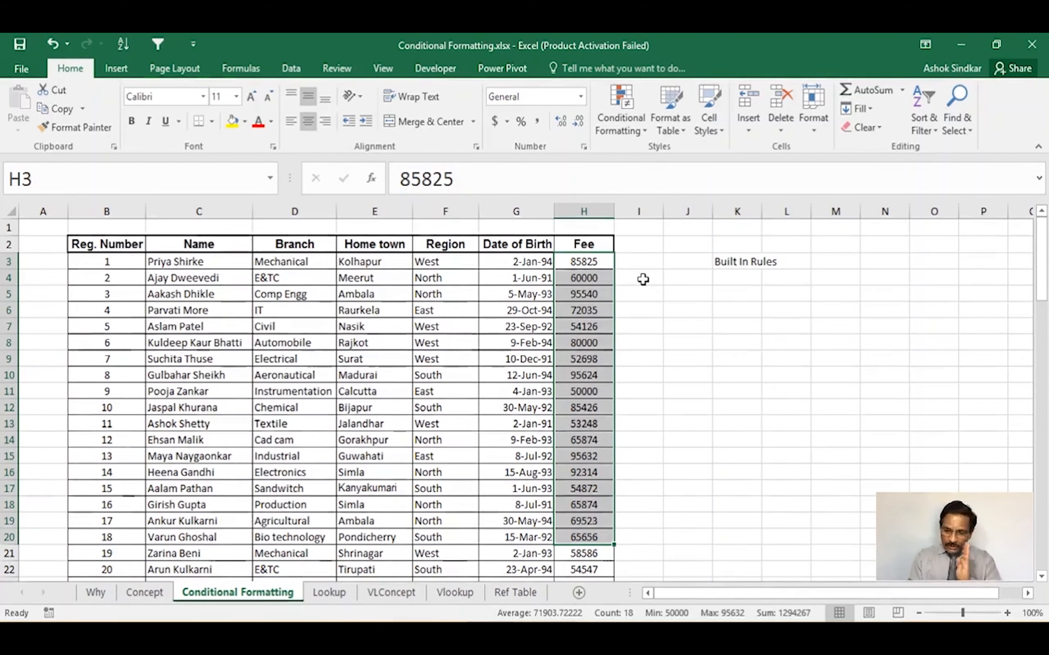
# Start a Greater Than highlight rule for the selected fees and set its threshold to 75000
pyautogui.click(625, 117)
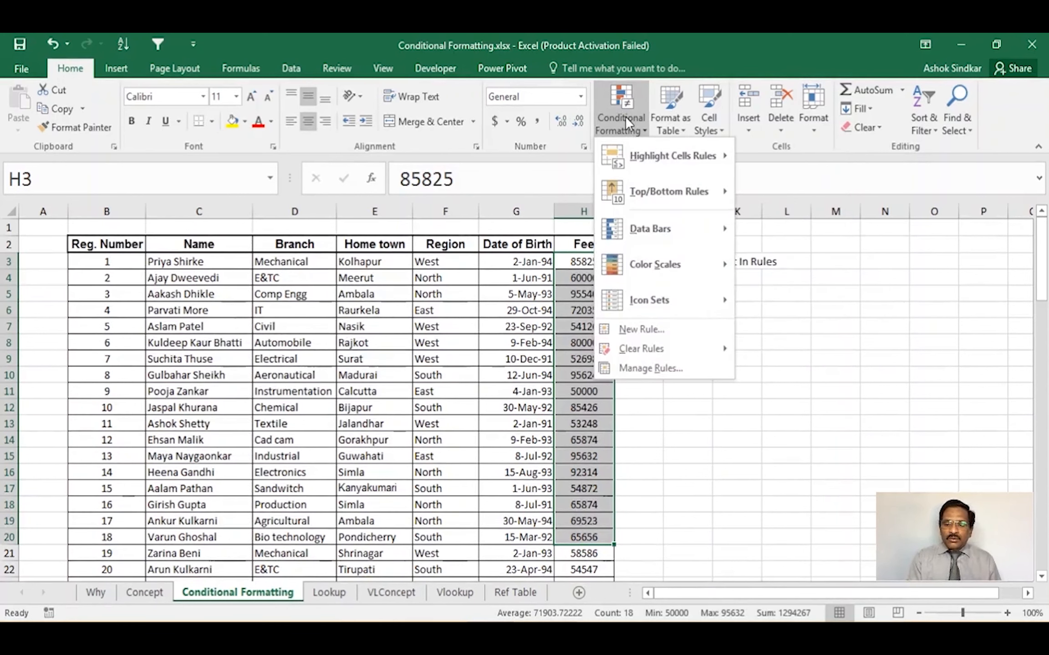
pyautogui.moveTo(644, 157)
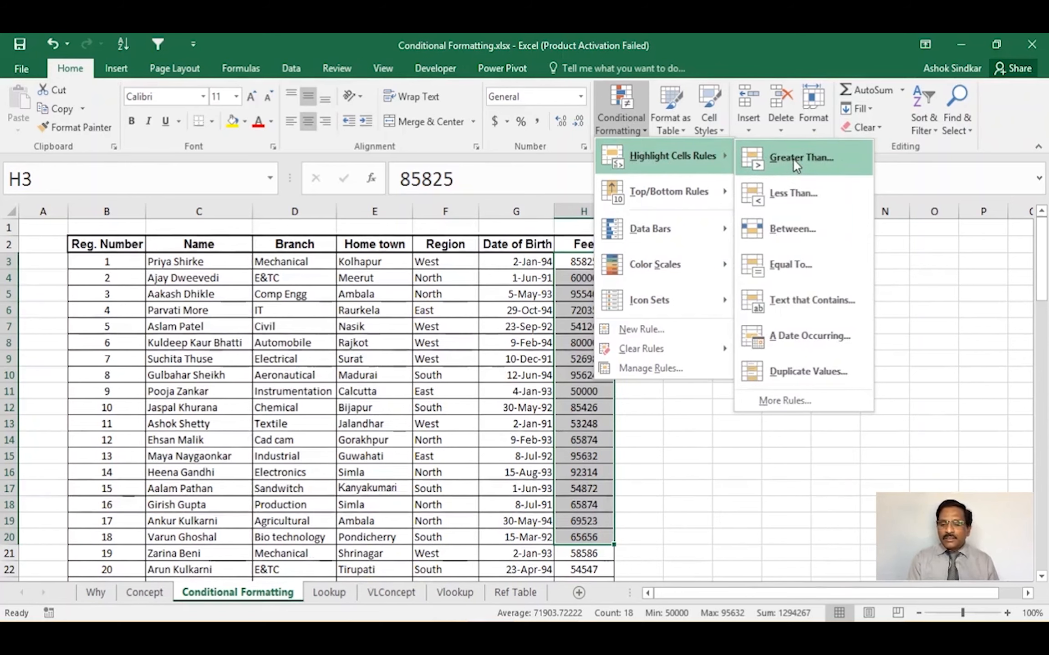
pyautogui.click(812, 157)
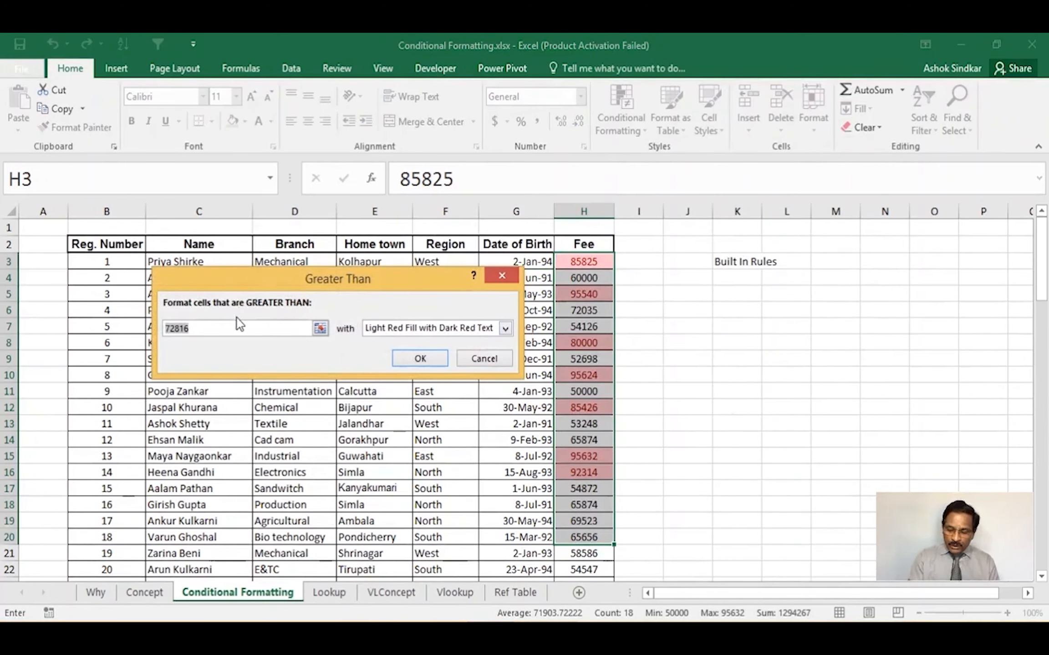
pyautogui.press('BackSpace')
pyautogui.write('75000')
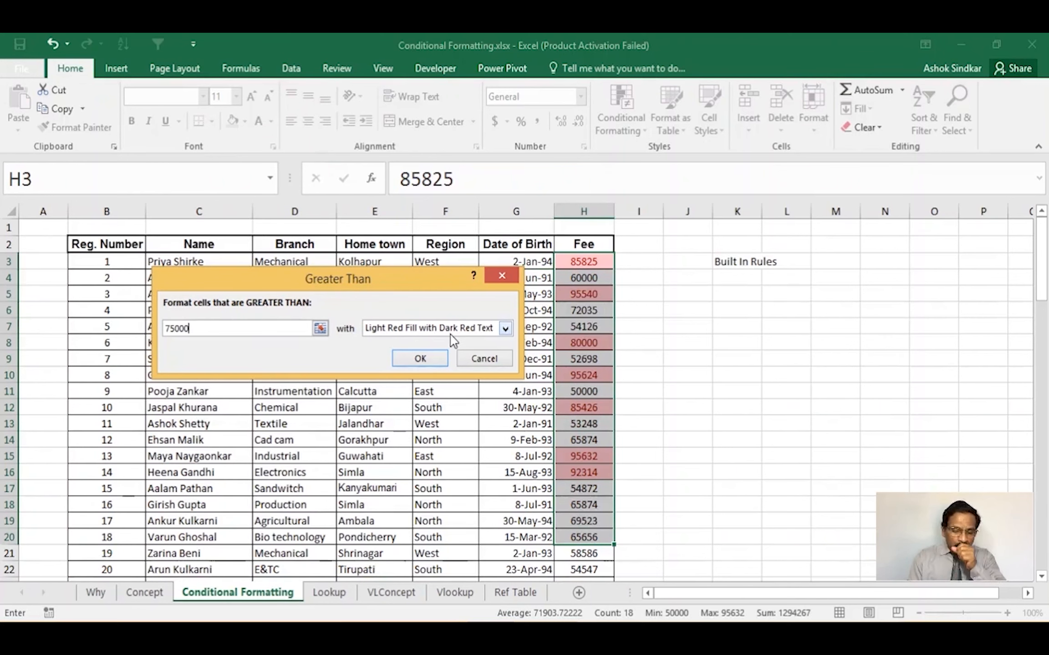
# Try the Light Red Fill, Red Text and Red Border preset formats on the Greater Than rule
pyautogui.click(506, 328)
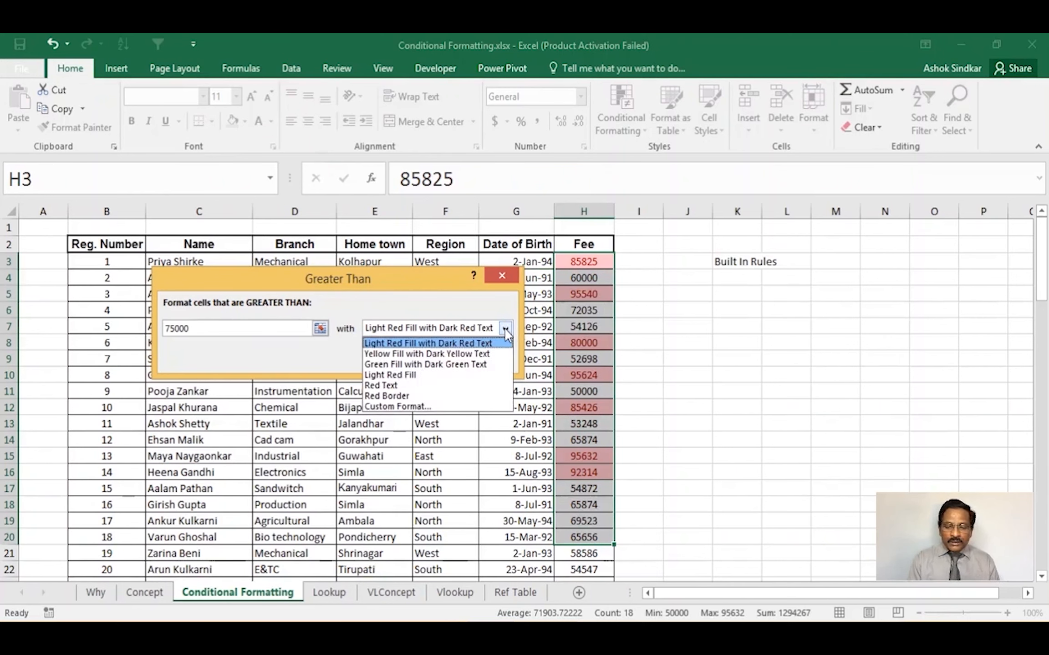
pyautogui.click(420, 374)
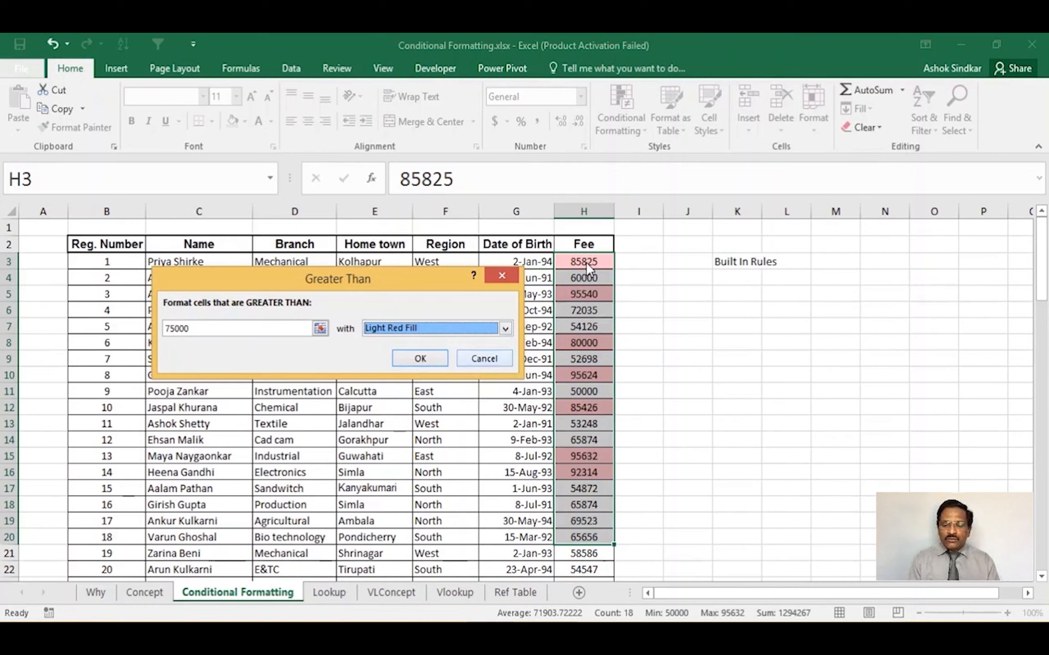
pyautogui.click(505, 330)
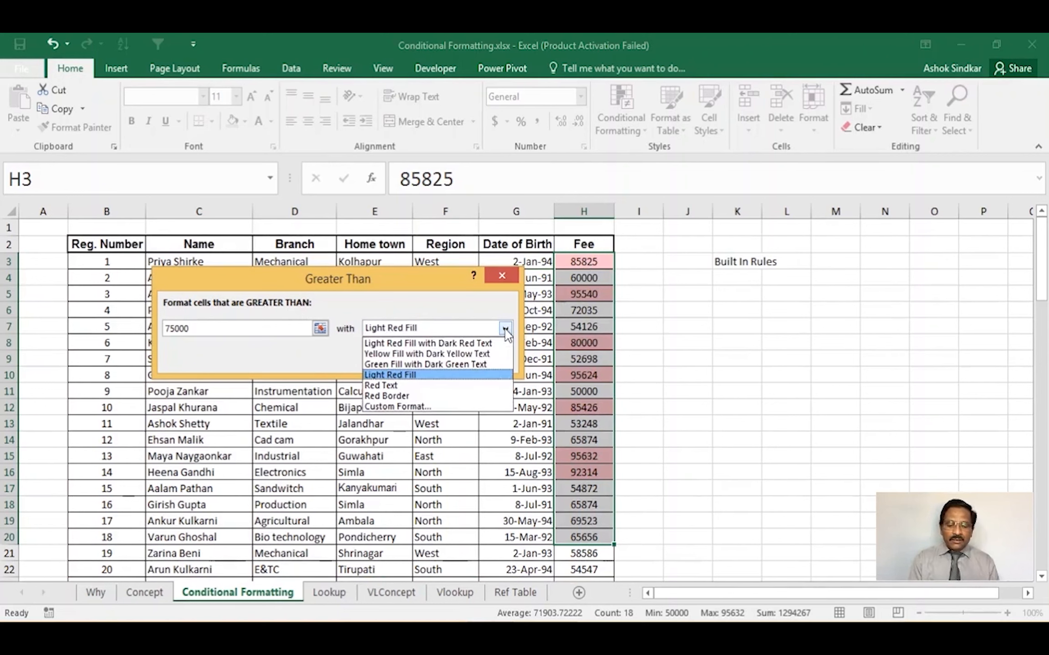
pyautogui.click(438, 386)
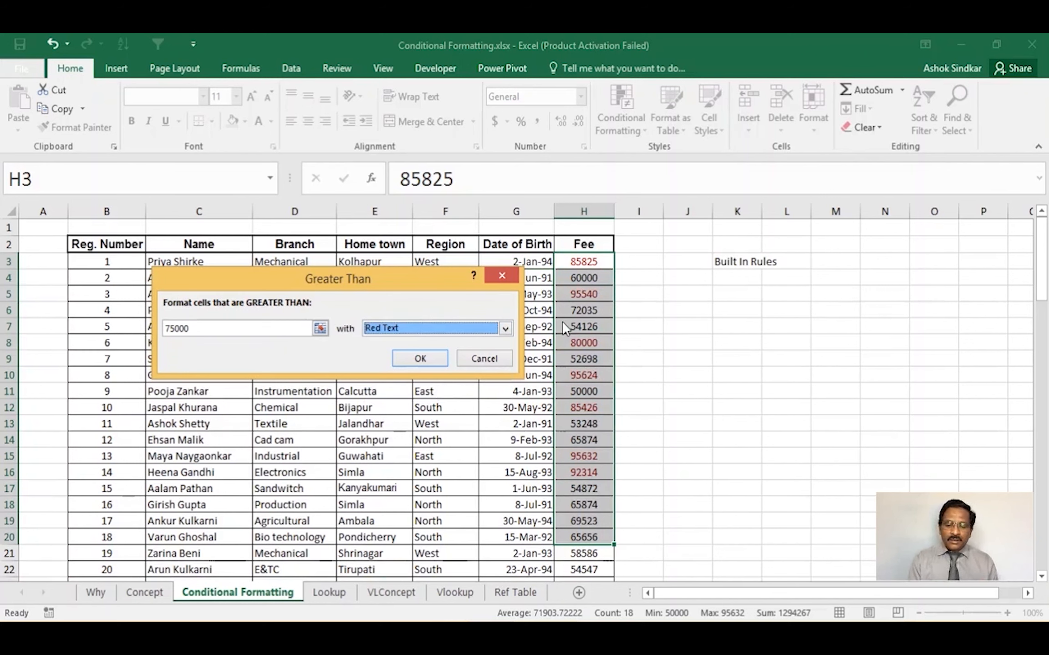
pyautogui.click(505, 328)
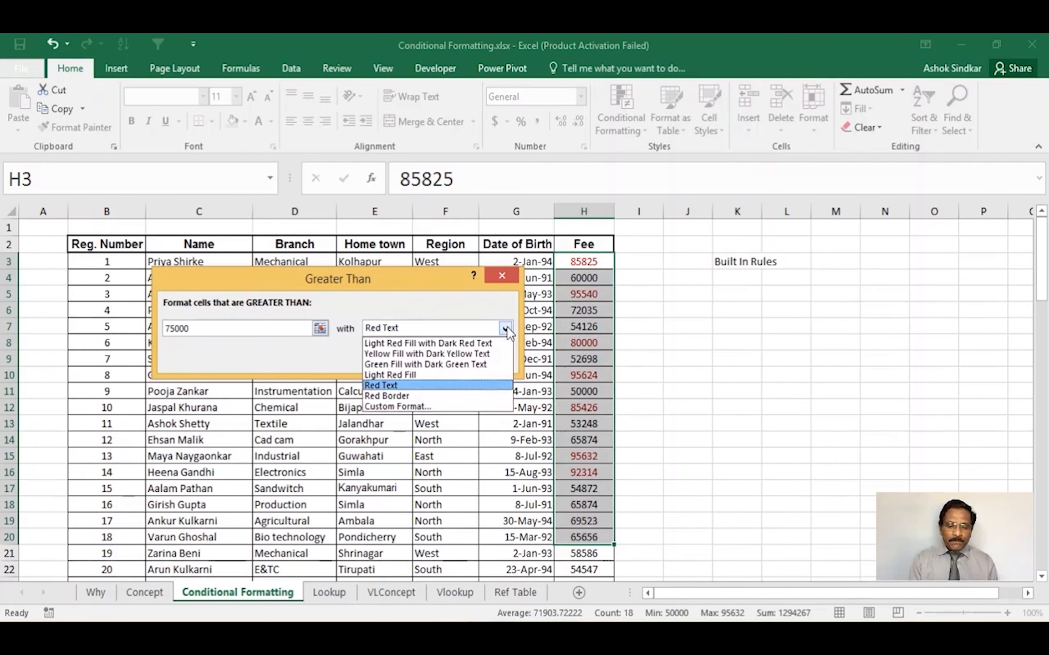
pyautogui.click(422, 397)
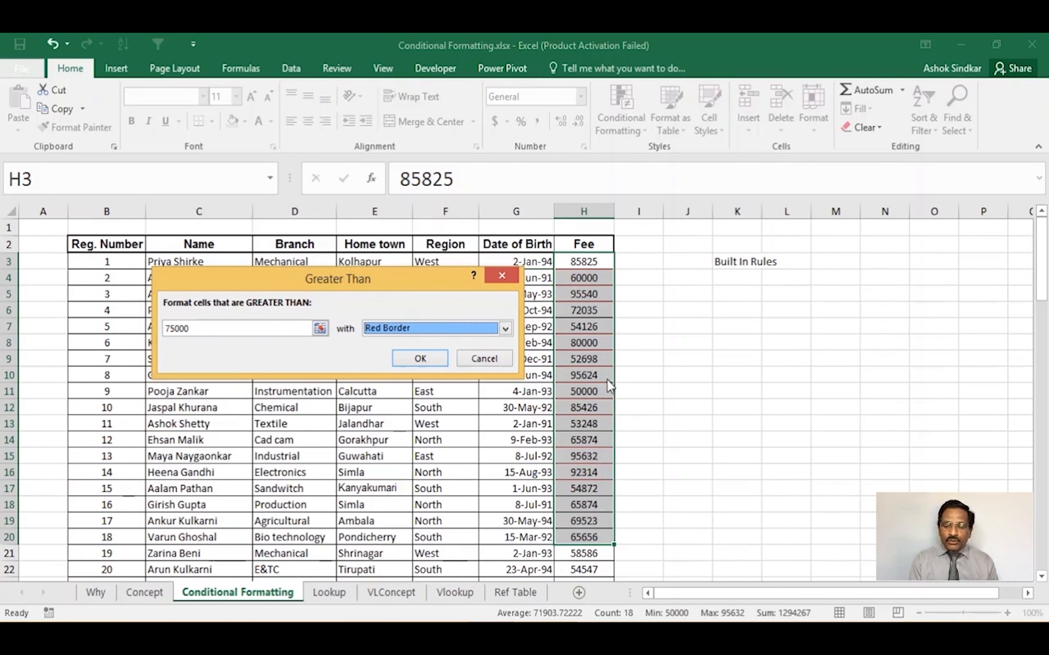
# Choose a custom format for the Greater Than rule and move the Format Cells dialog clear of the Fee column
pyautogui.click(505, 328)
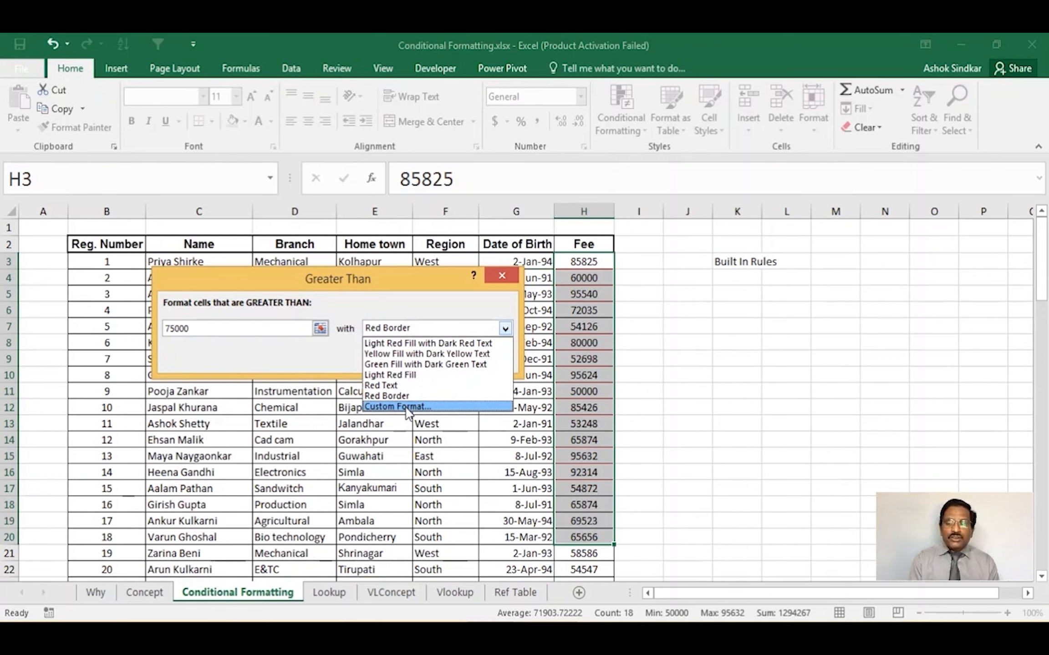
pyautogui.click(436, 407)
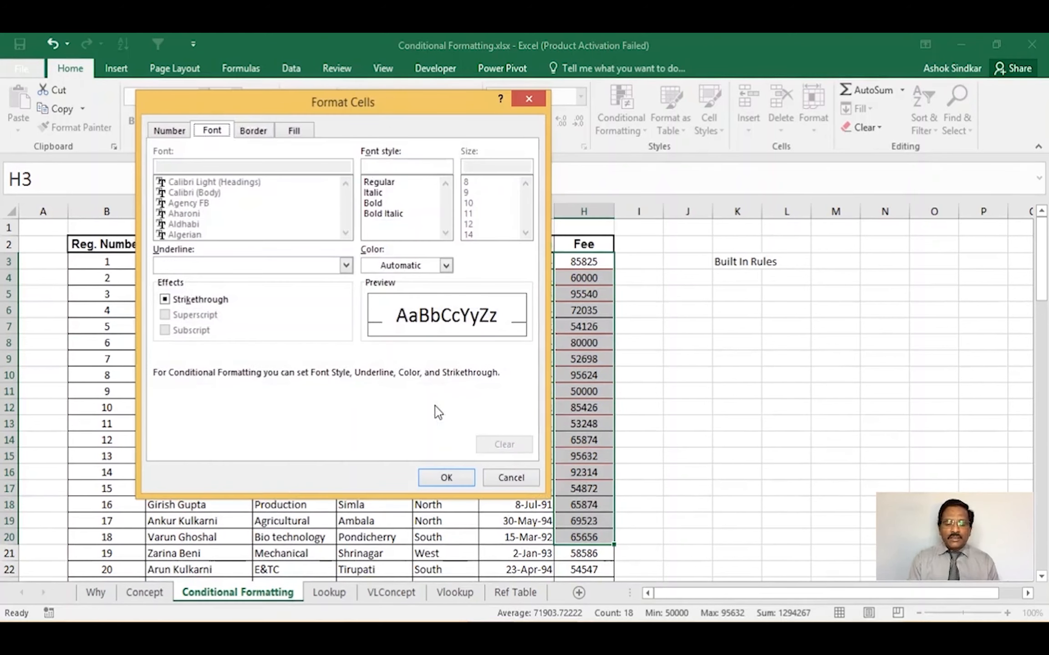
pyautogui.moveTo(390, 102); pyautogui.dragTo(327, 121)
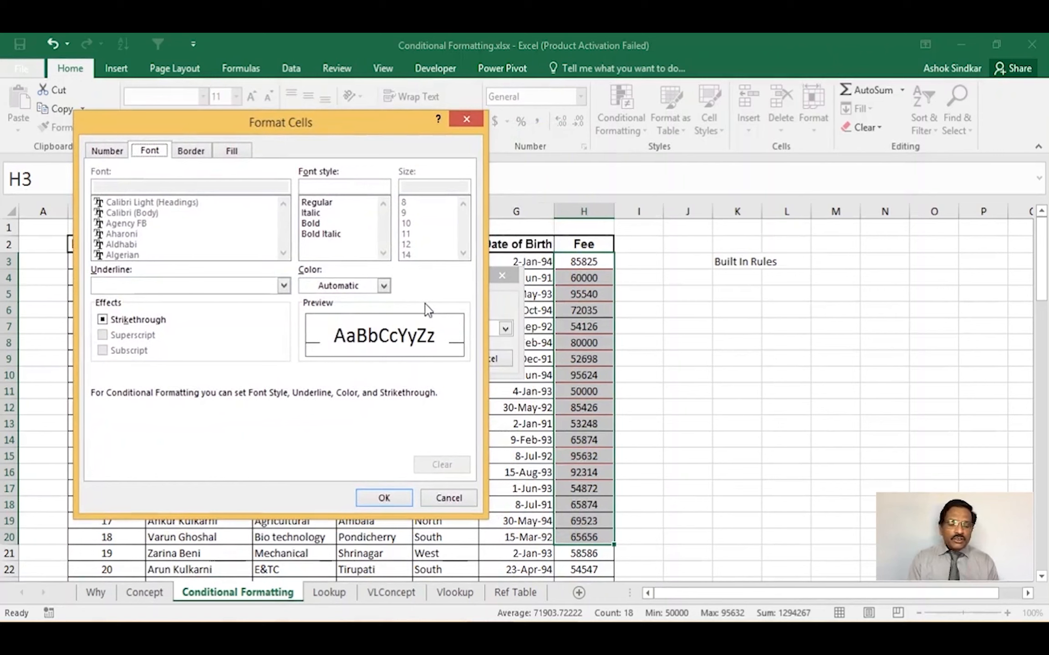
# Look through the number, font, border and fill options available for the rule's custom format
pyautogui.click(107, 151)
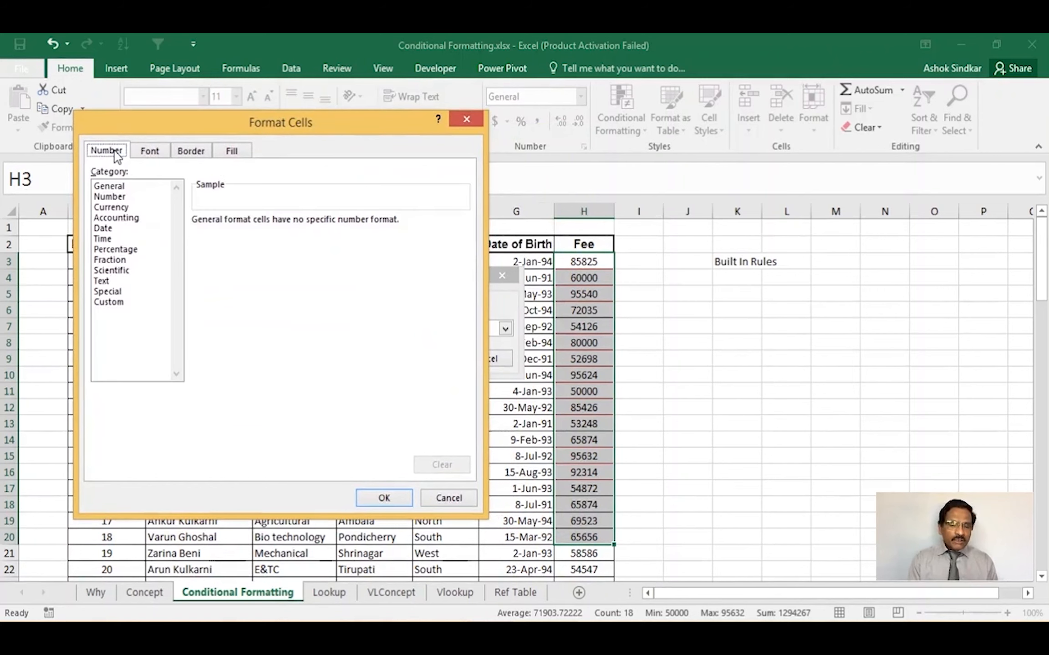
pyautogui.click(150, 152)
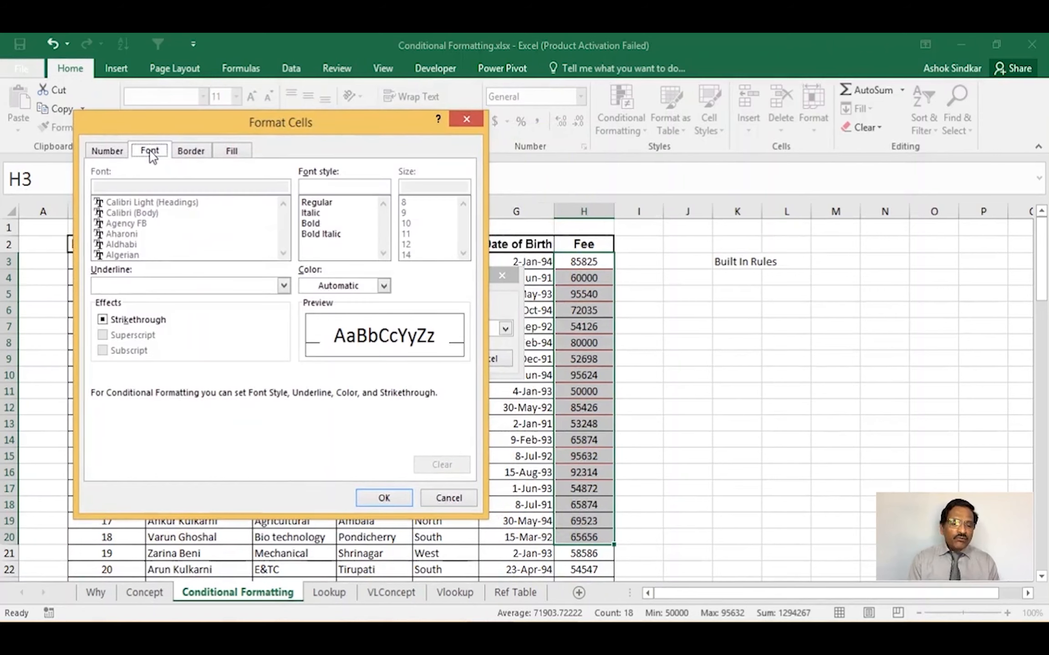
pyautogui.click(191, 152)
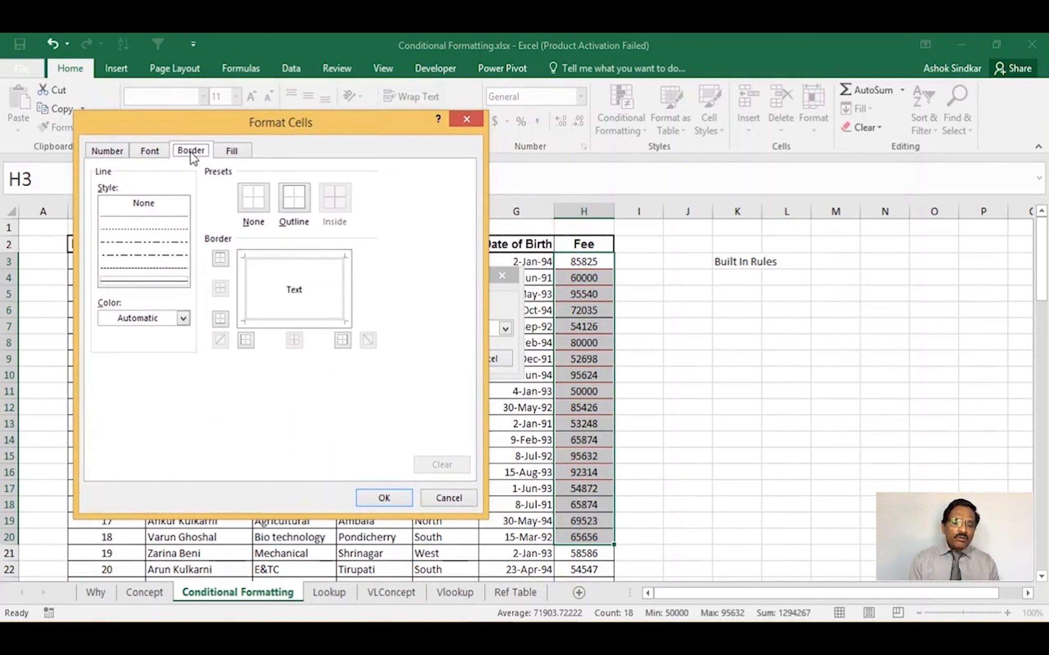
pyautogui.click(235, 153)
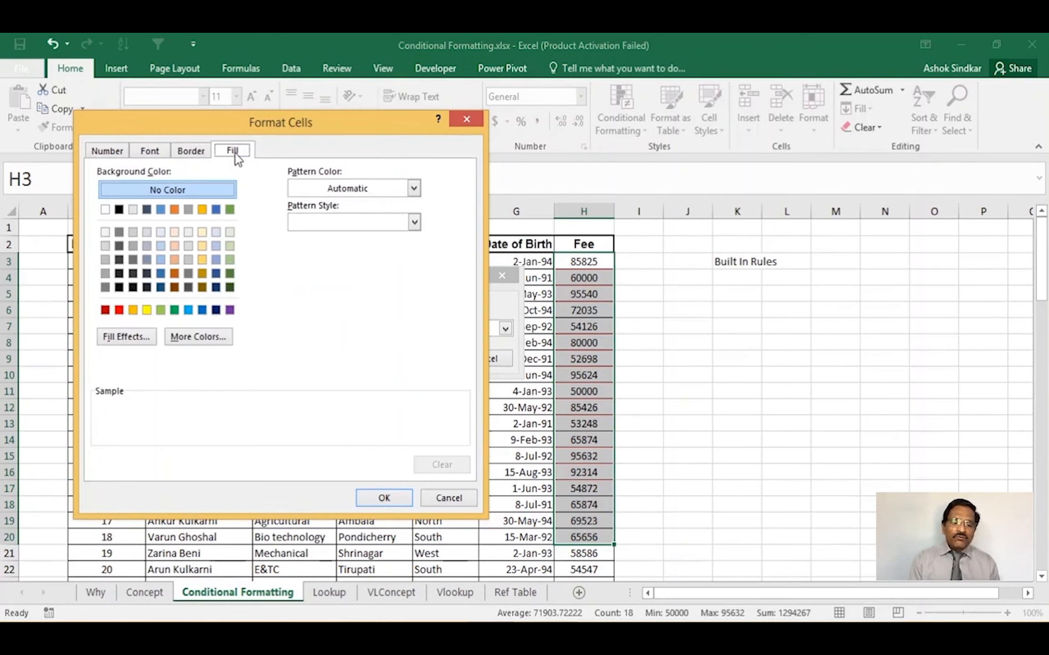
pyautogui.click(107, 152)
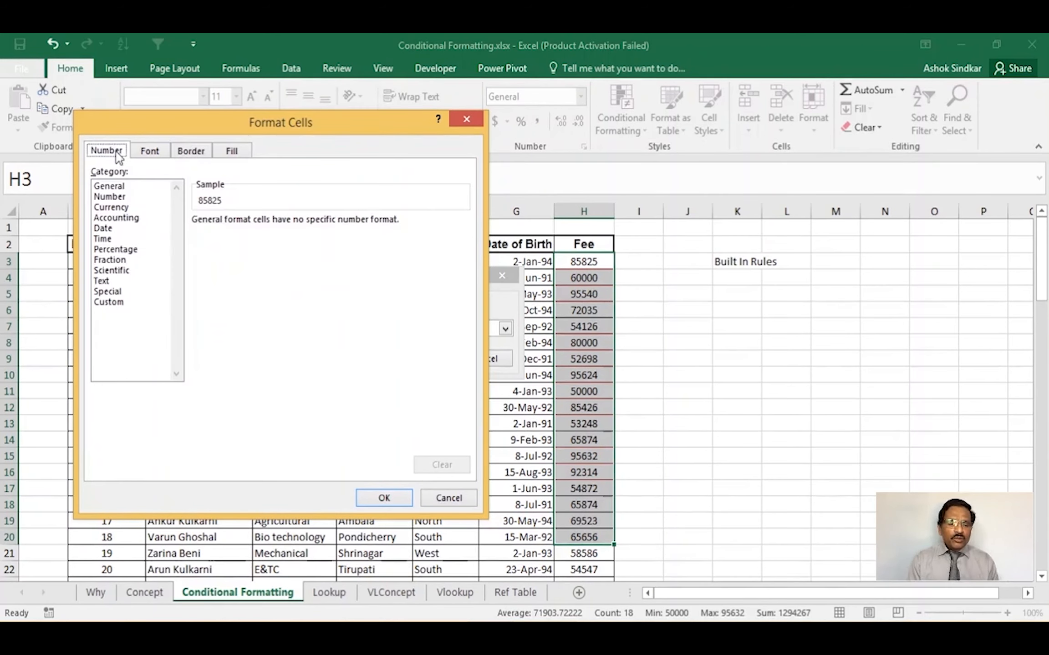
pyautogui.click(145, 153)
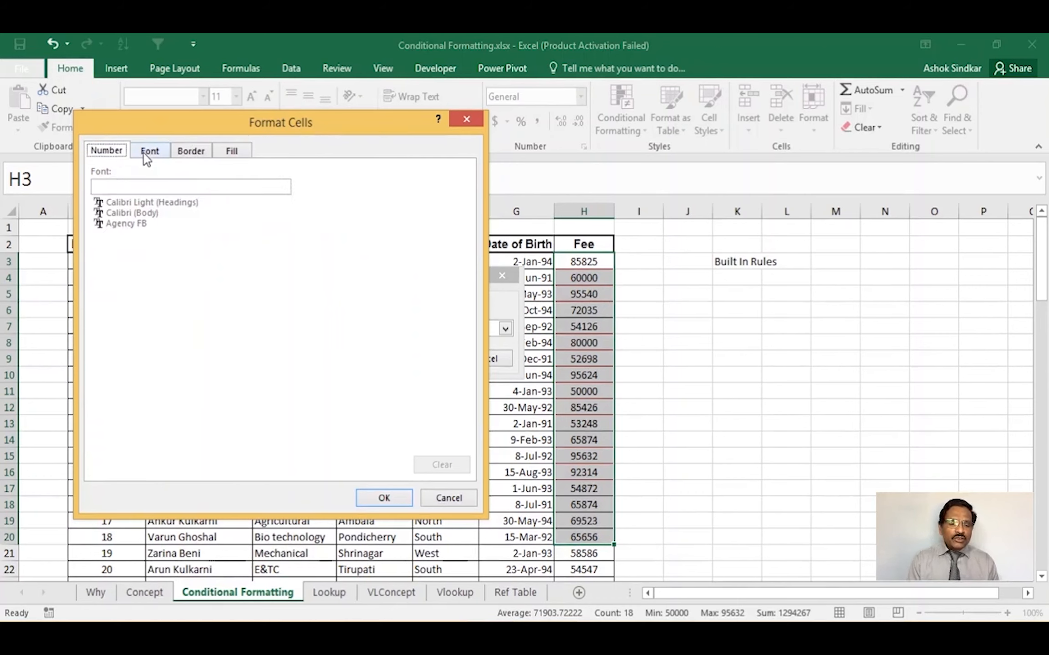
# Try the Currency, Date, Accounting, Fraction and Scientific number formats for the rule, and return to General
pyautogui.click(101, 154)
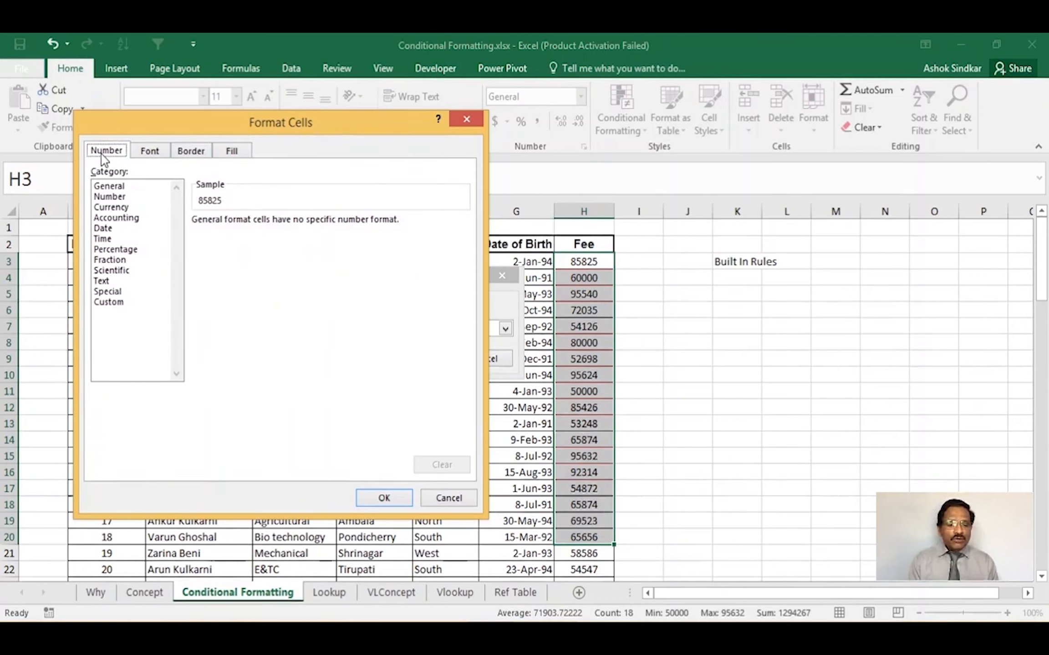
pyautogui.click(113, 208)
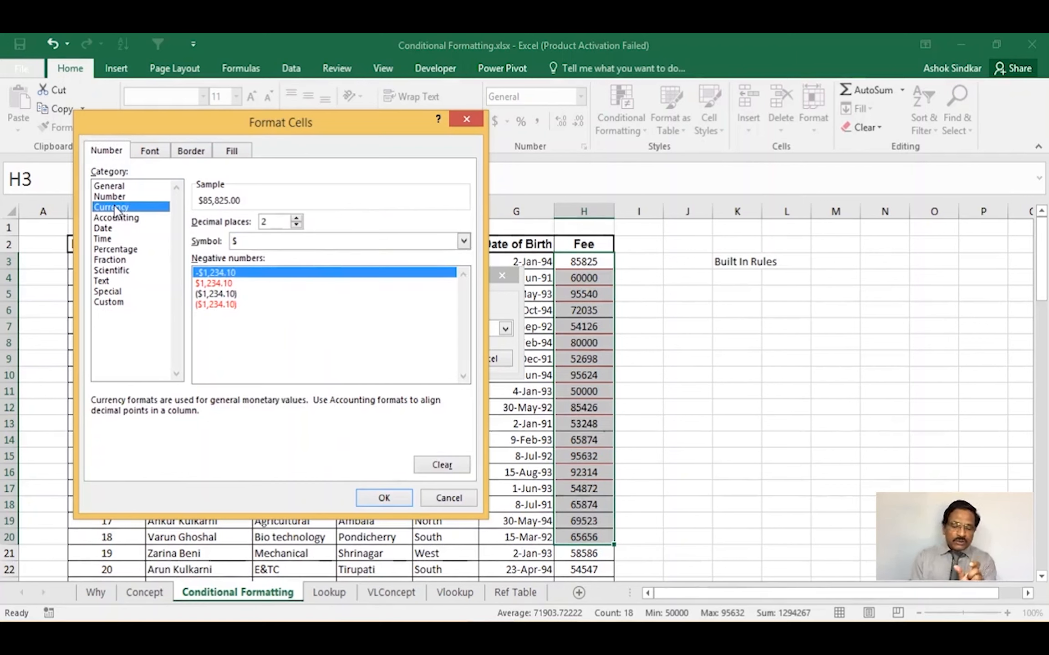
pyautogui.click(105, 229)
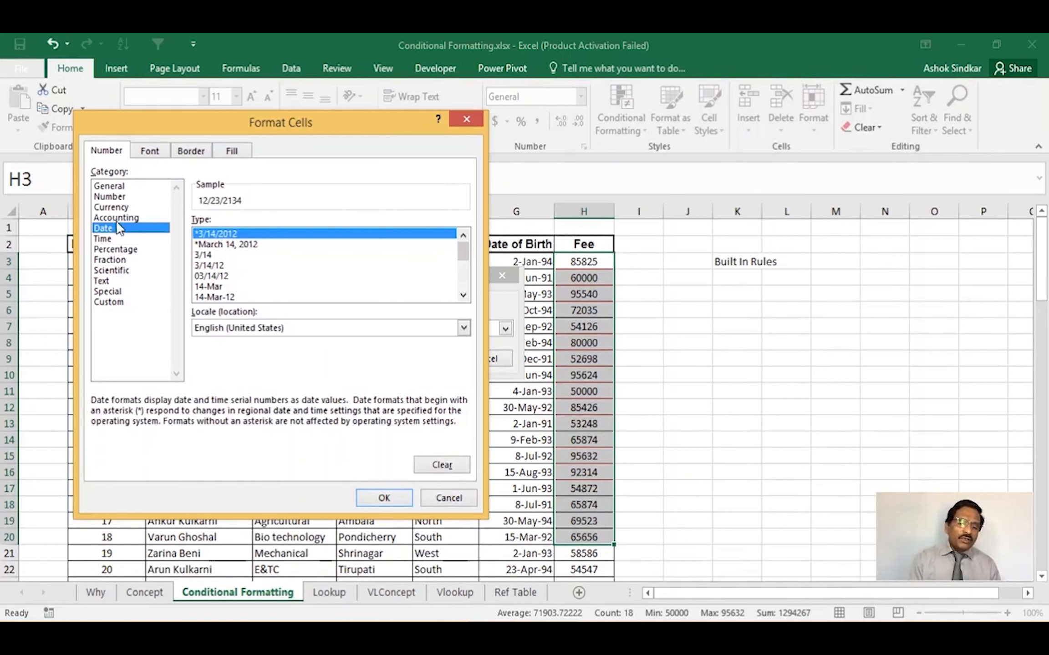
pyautogui.click(117, 218)
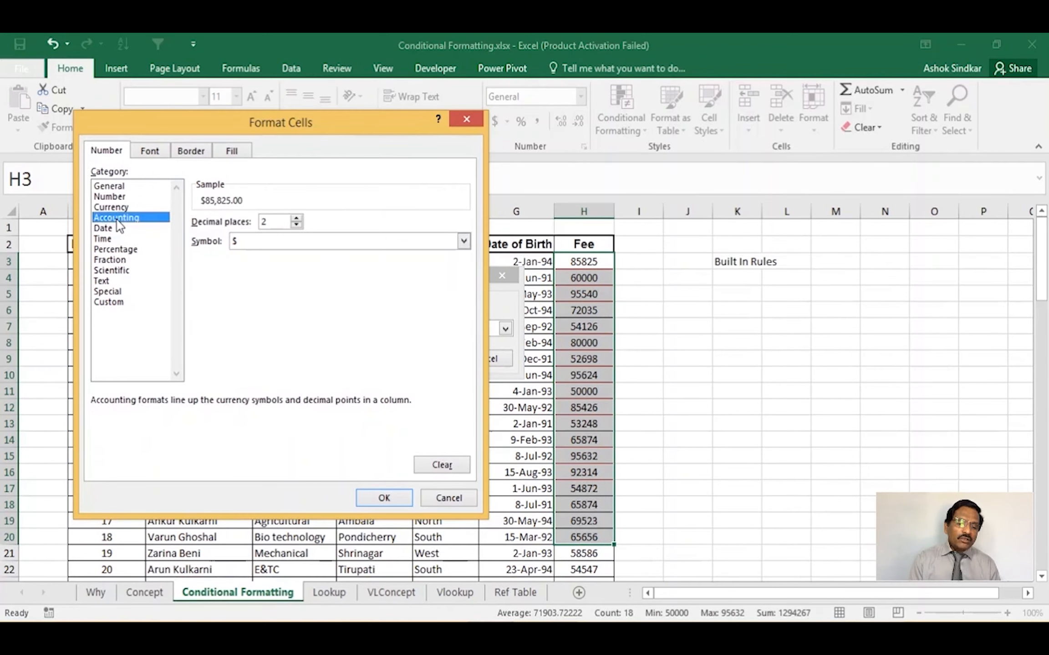
pyautogui.click(117, 263)
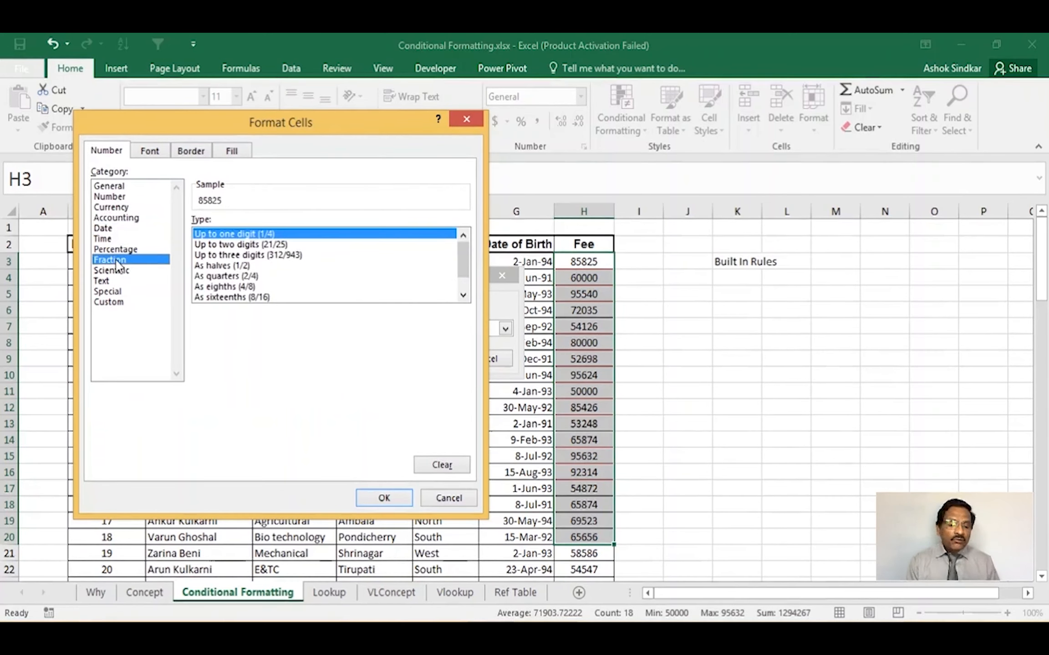
pyautogui.click(114, 270)
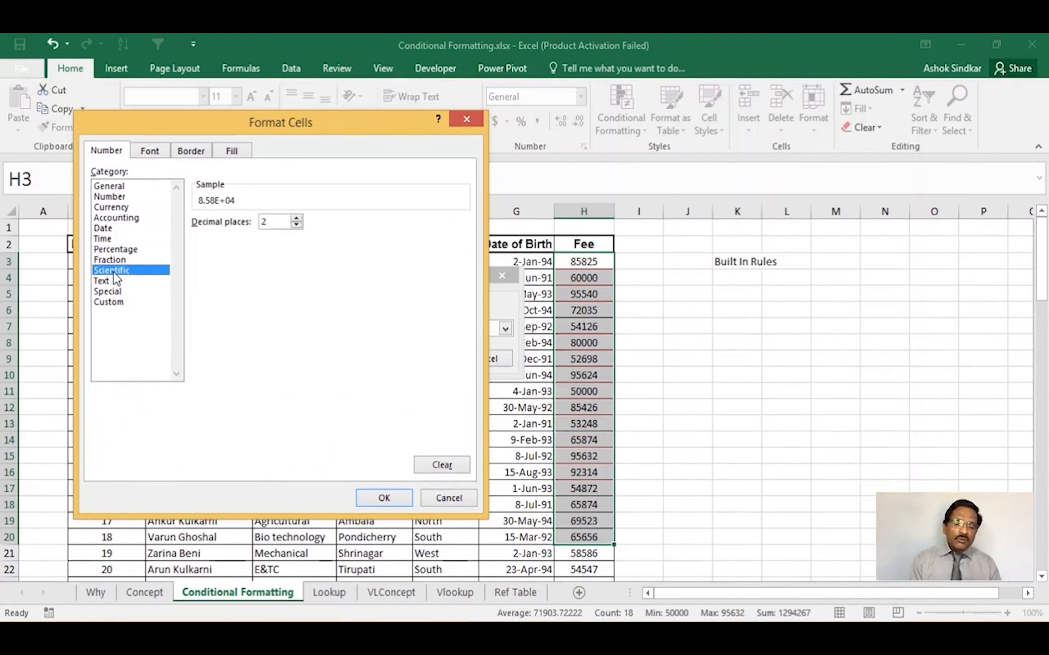
pyautogui.click(110, 186)
# Set the custom format's font colour to red and its style to Bold, after trying Italic
pyautogui.click(146, 153)
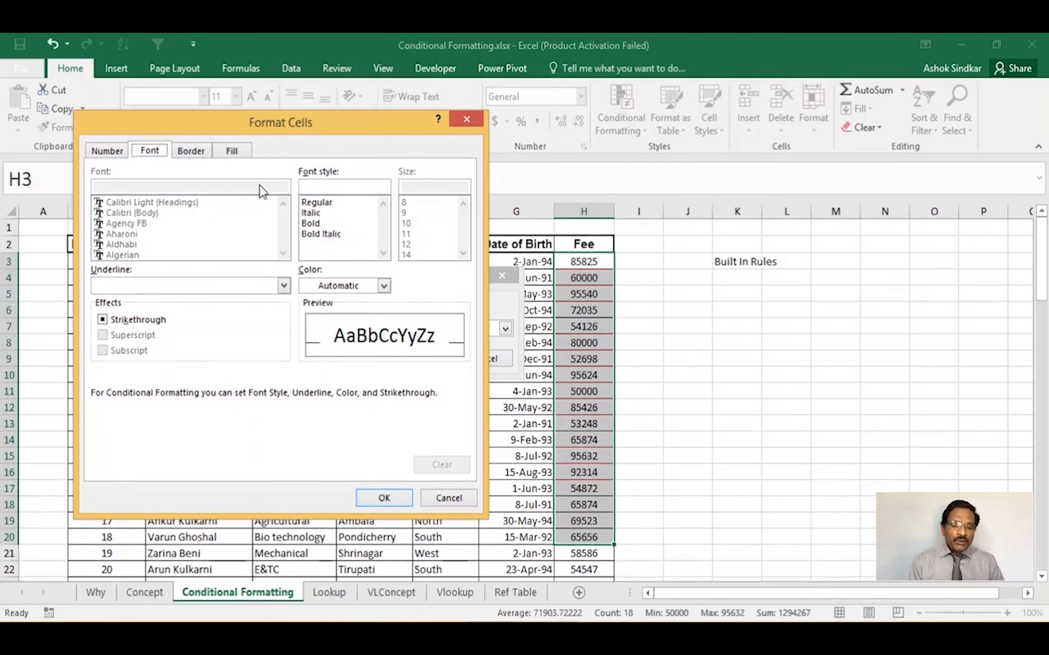
pyautogui.click(311, 223)
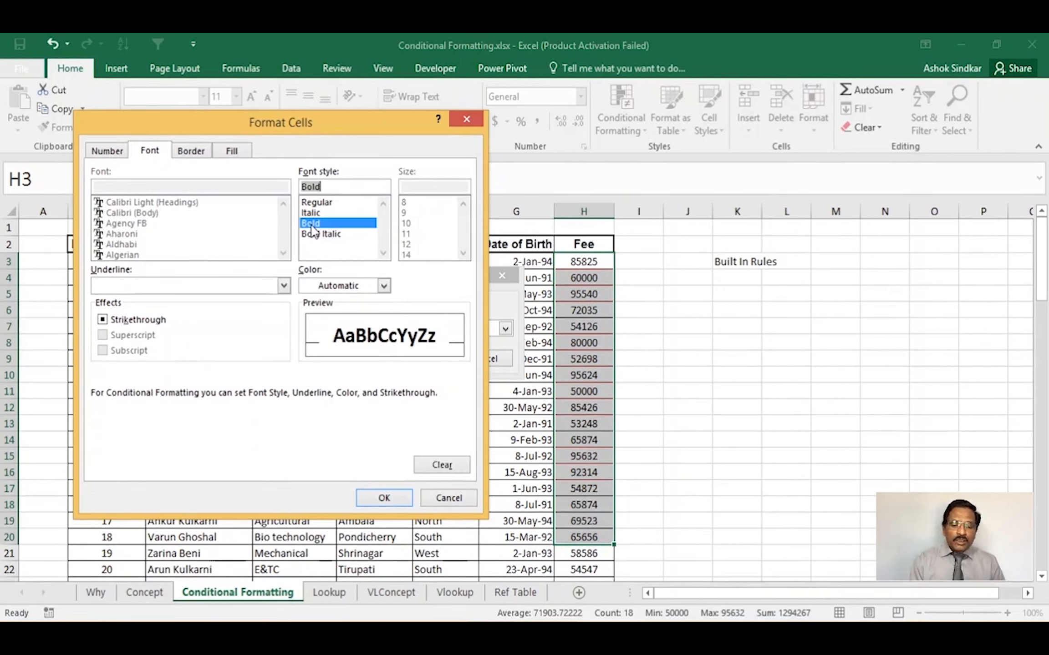
pyautogui.click(312, 213)
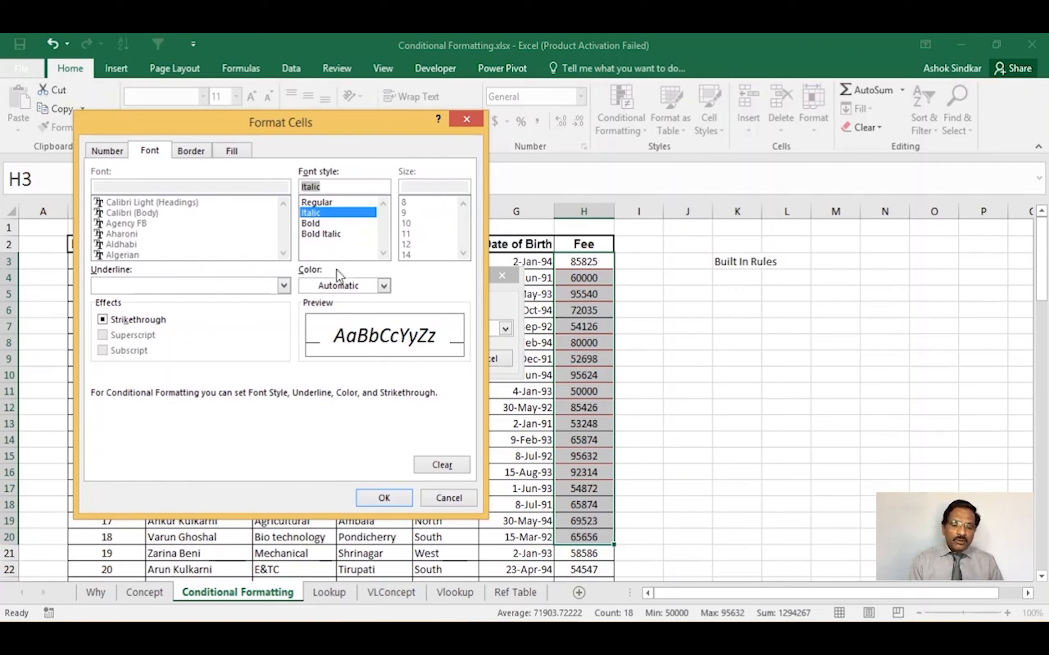
pyautogui.click(383, 287)
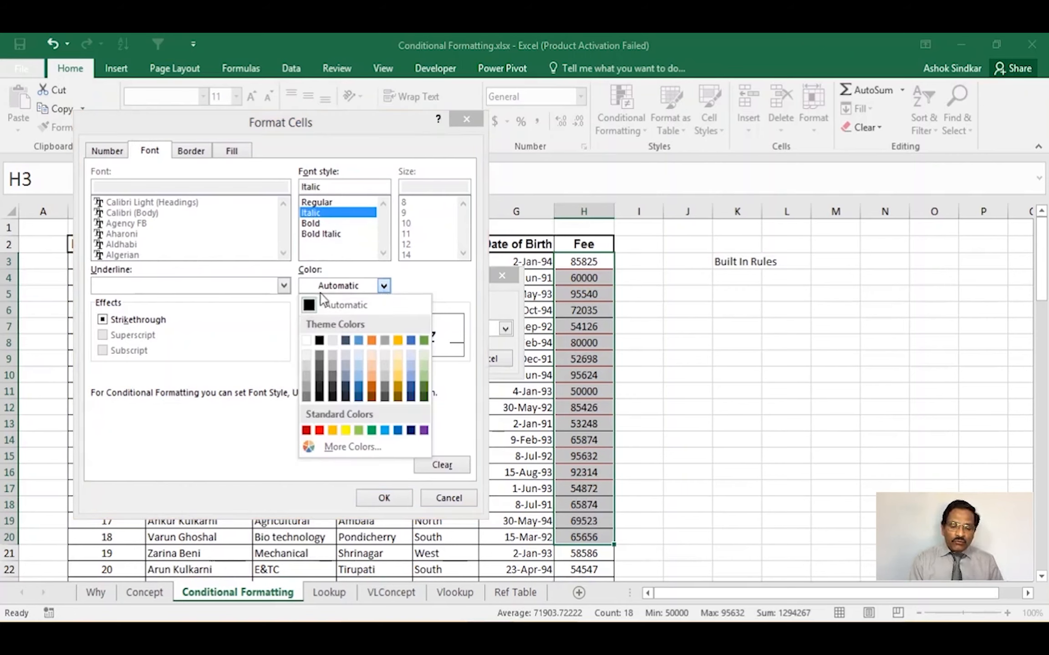
pyautogui.click(321, 431)
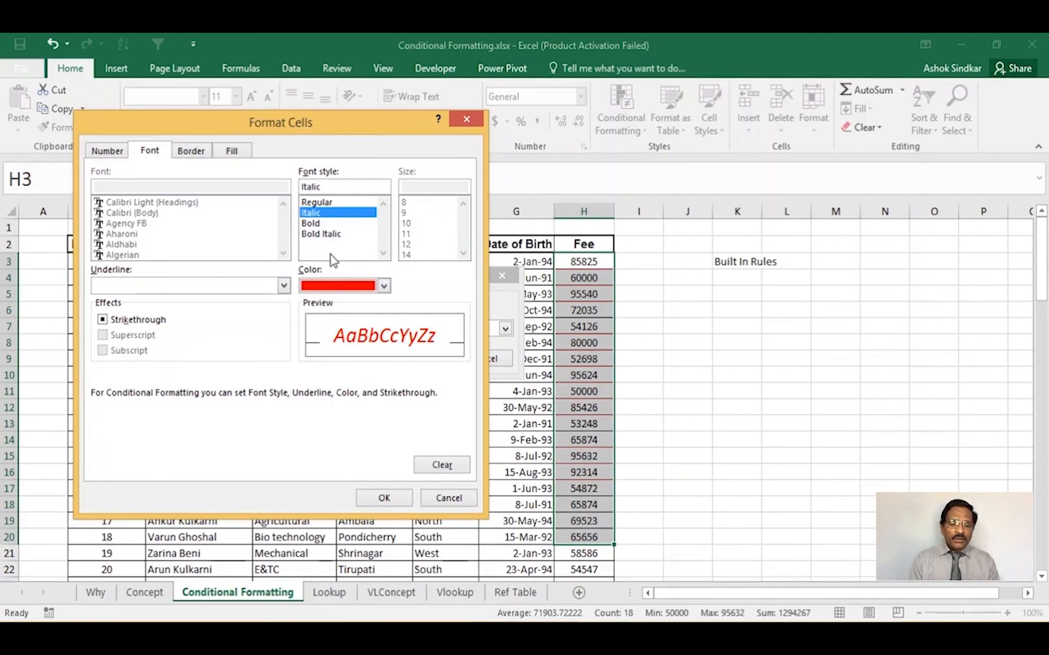
pyautogui.click(316, 222)
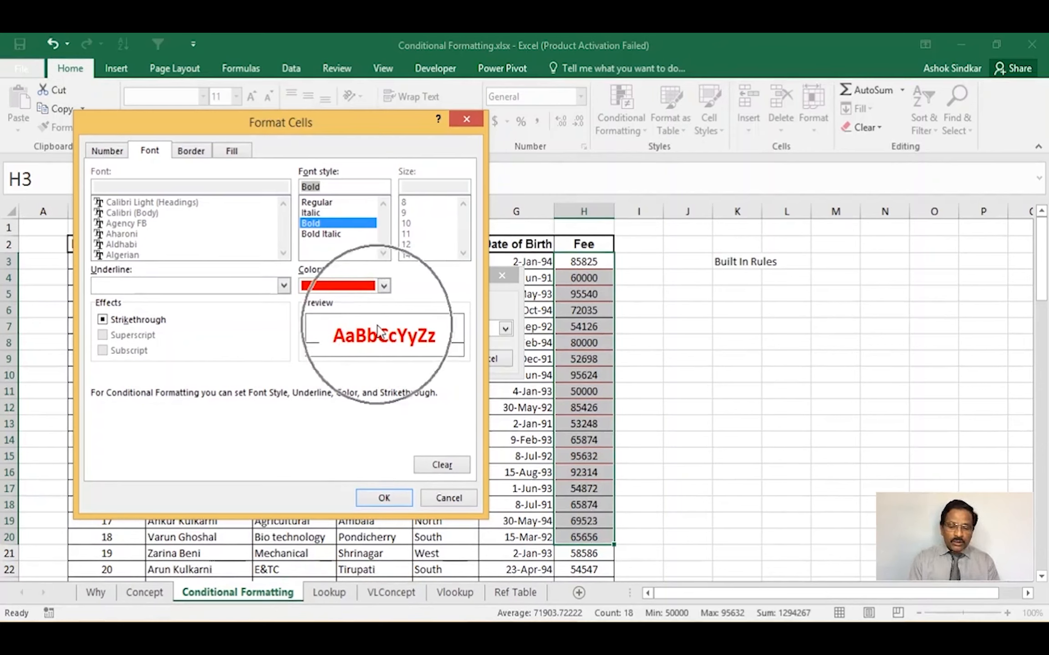
# Discard the red bold font format, then reopen the rule's custom format at its border options
pyautogui.click(449, 498)
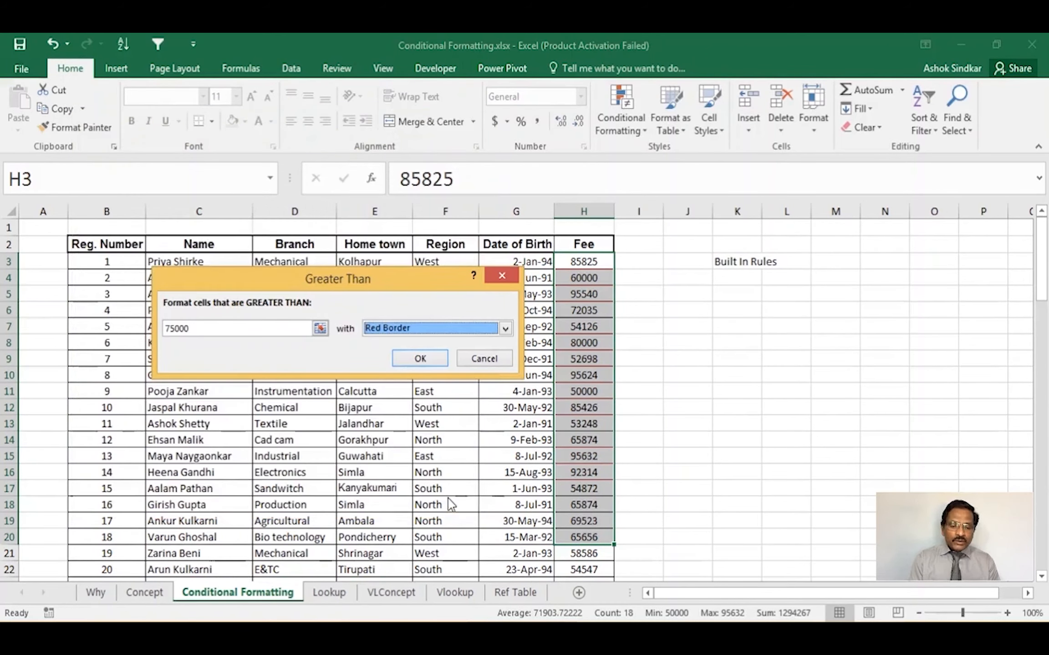
pyautogui.click(504, 329)
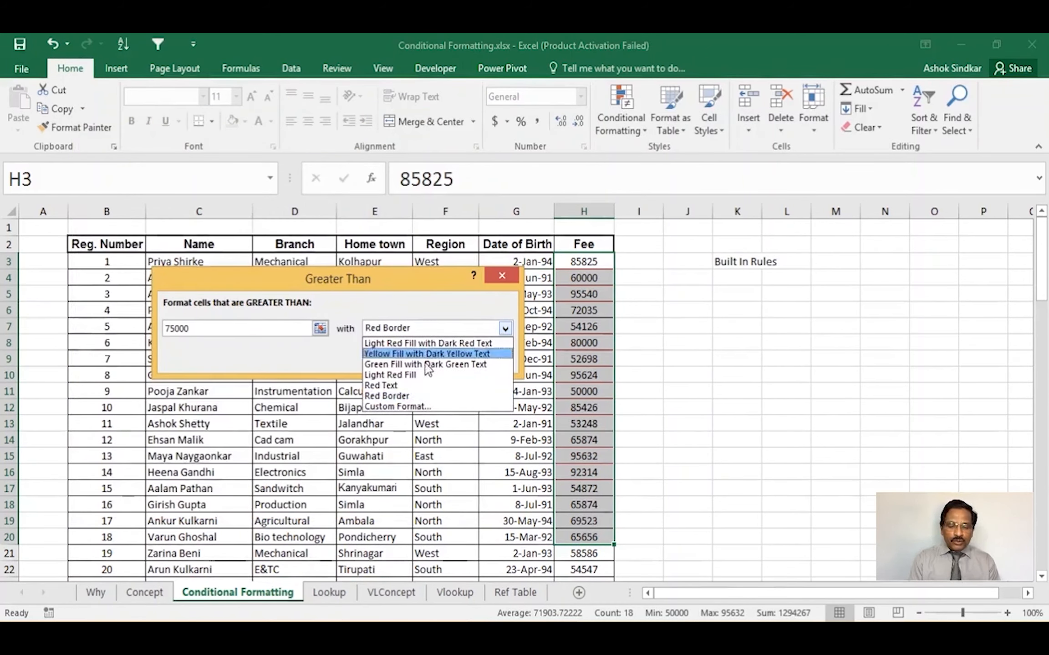
pyautogui.click(398, 407)
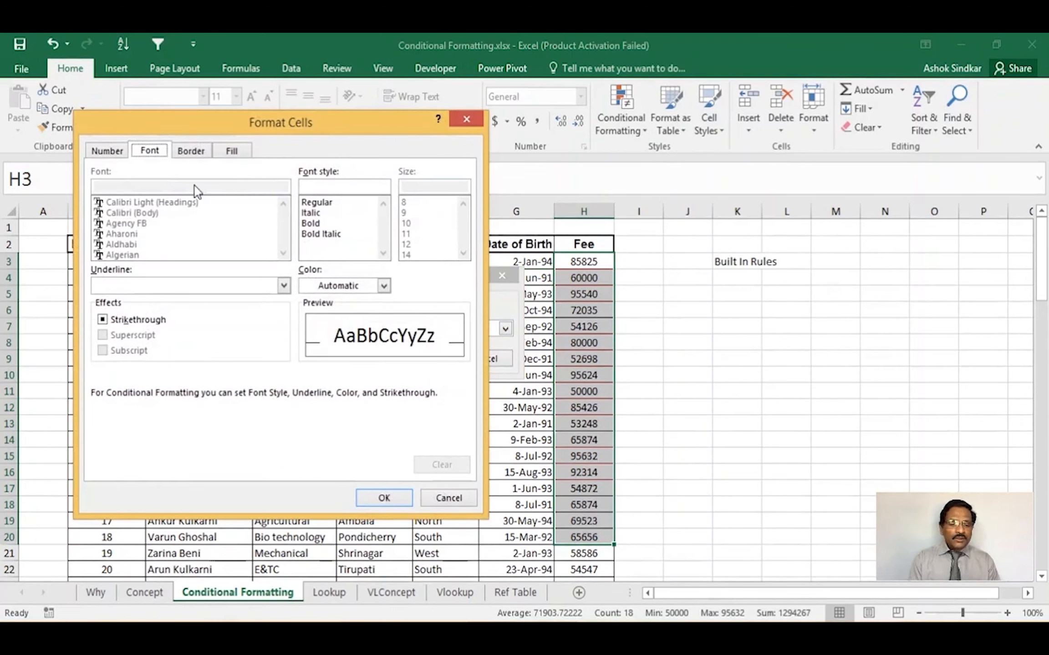
pyautogui.click(119, 151)
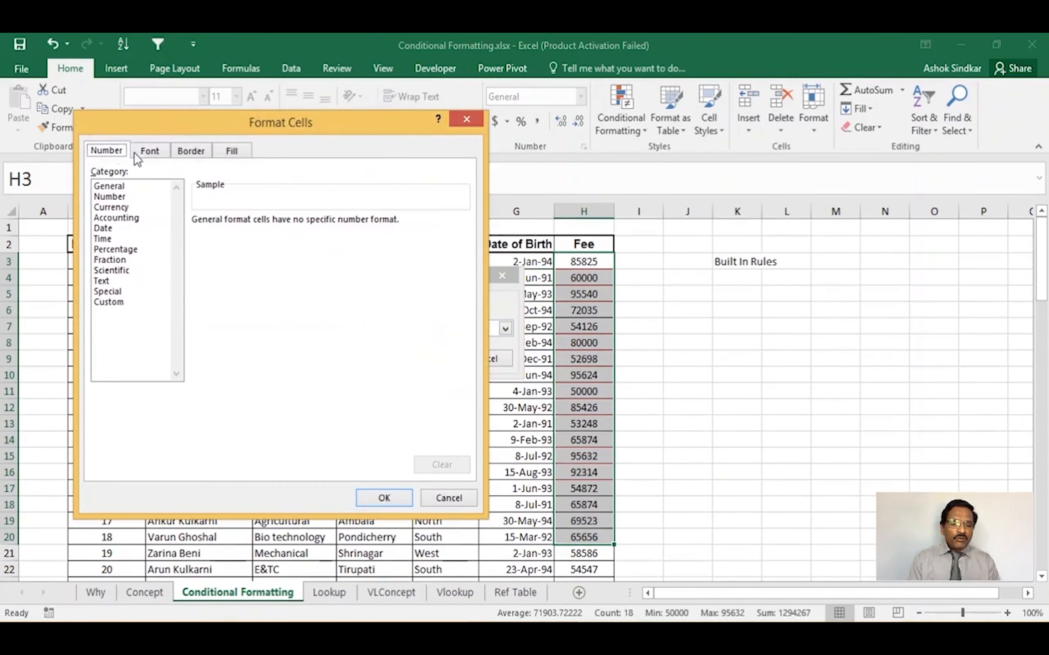
pyautogui.click(166, 147)
pyautogui.click(190, 152)
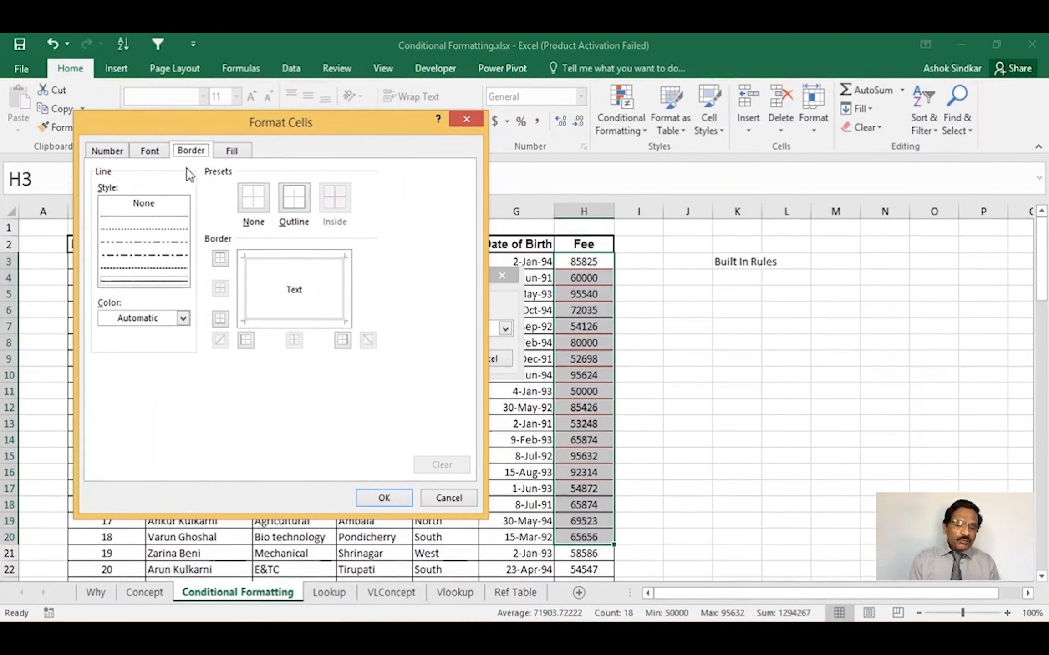
# Try a dash-dot border on all four sides of the custom format, then discard it
pyautogui.click(148, 253)
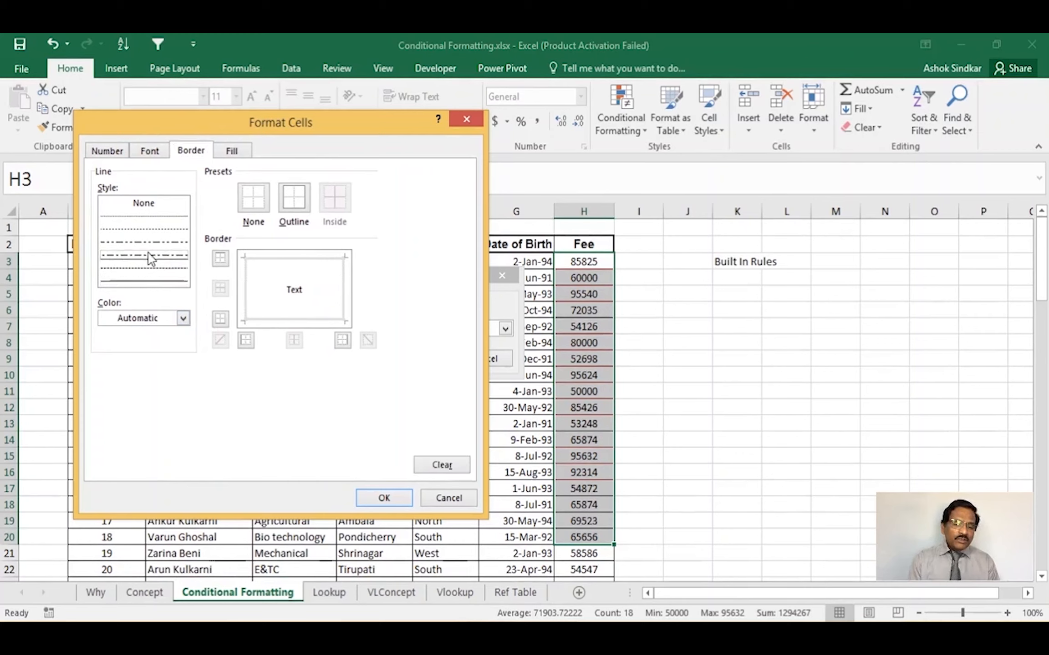
pyautogui.click(151, 242)
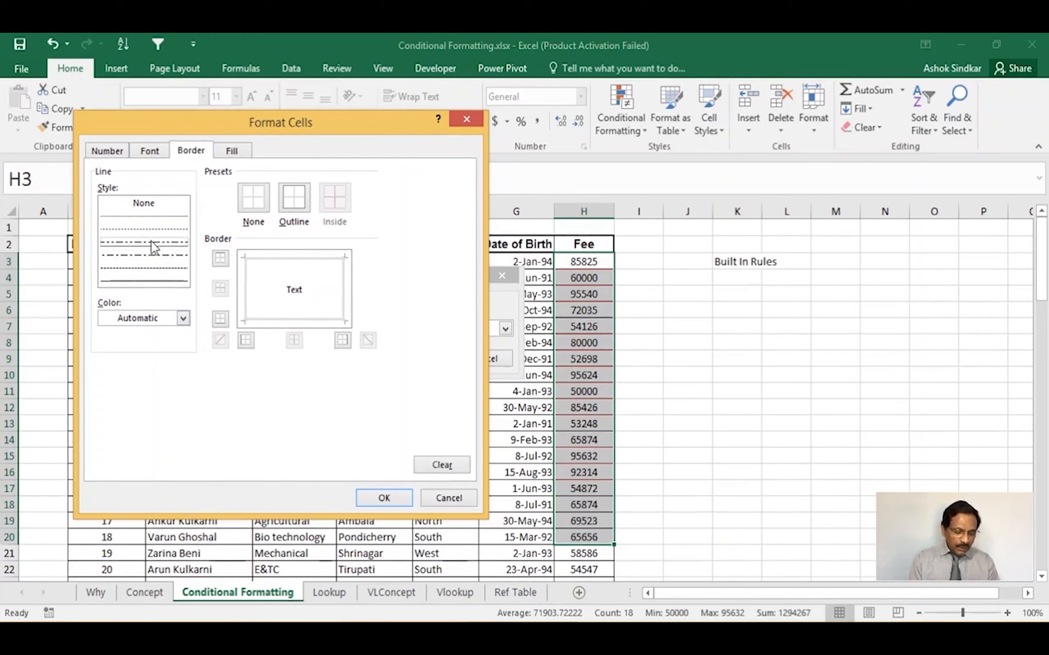
pyautogui.click(183, 318)
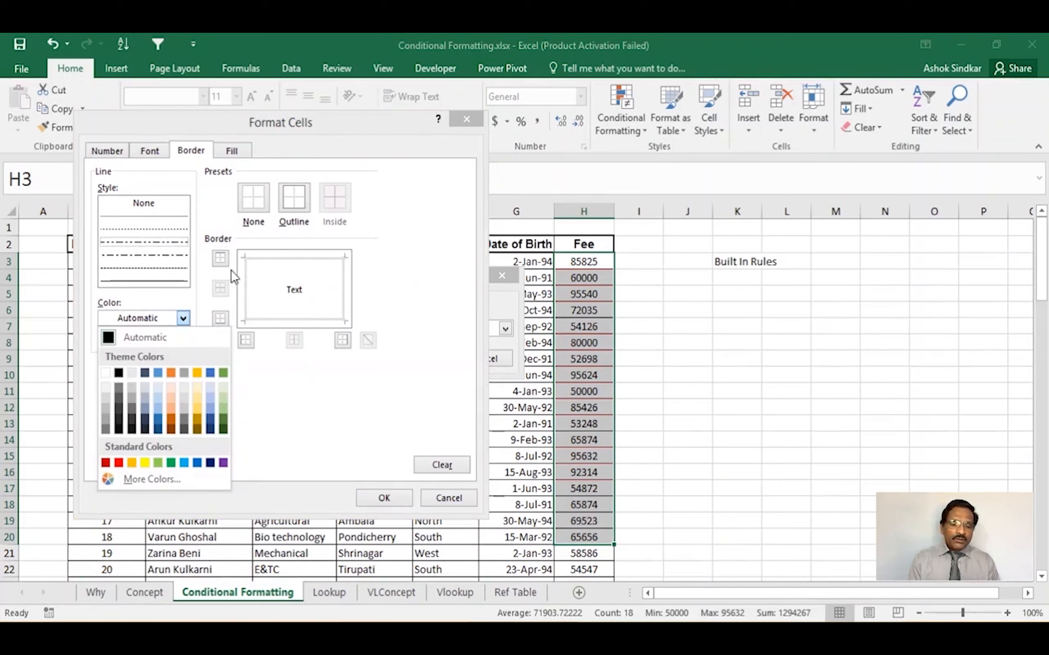
pyautogui.click(223, 259)
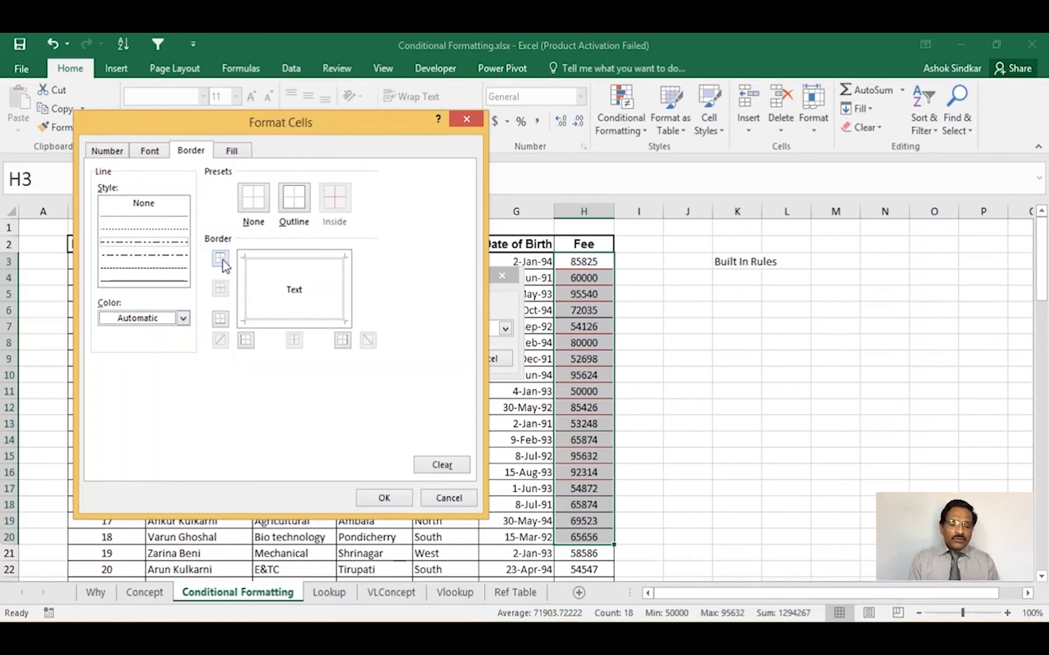
pyautogui.click(223, 260)
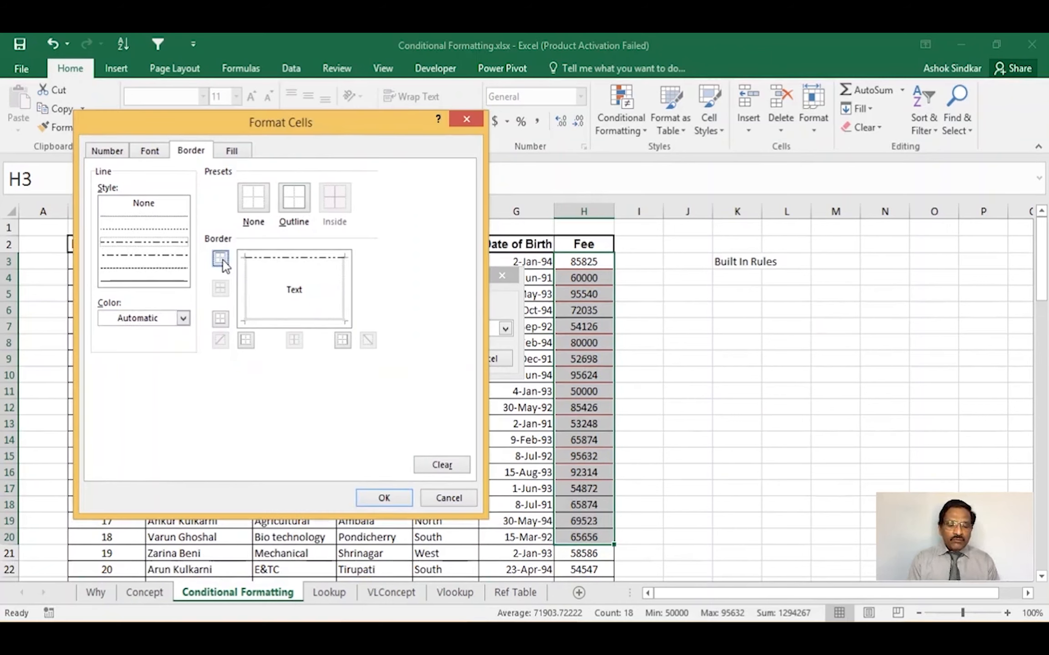
pyautogui.click(242, 344)
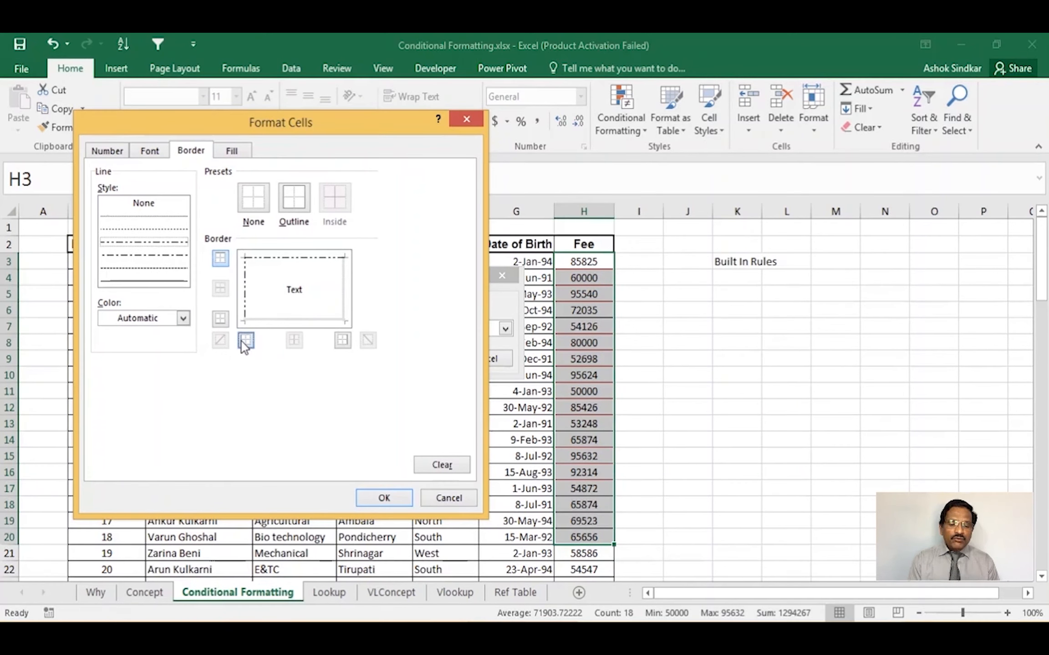
pyautogui.click(342, 345)
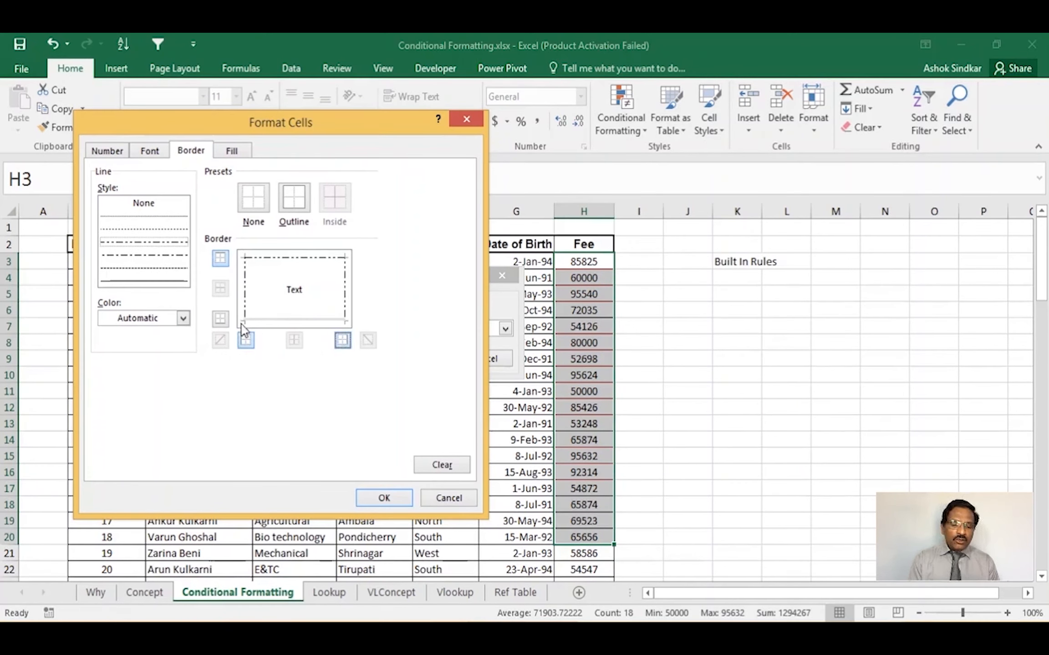
pyautogui.click(218, 318)
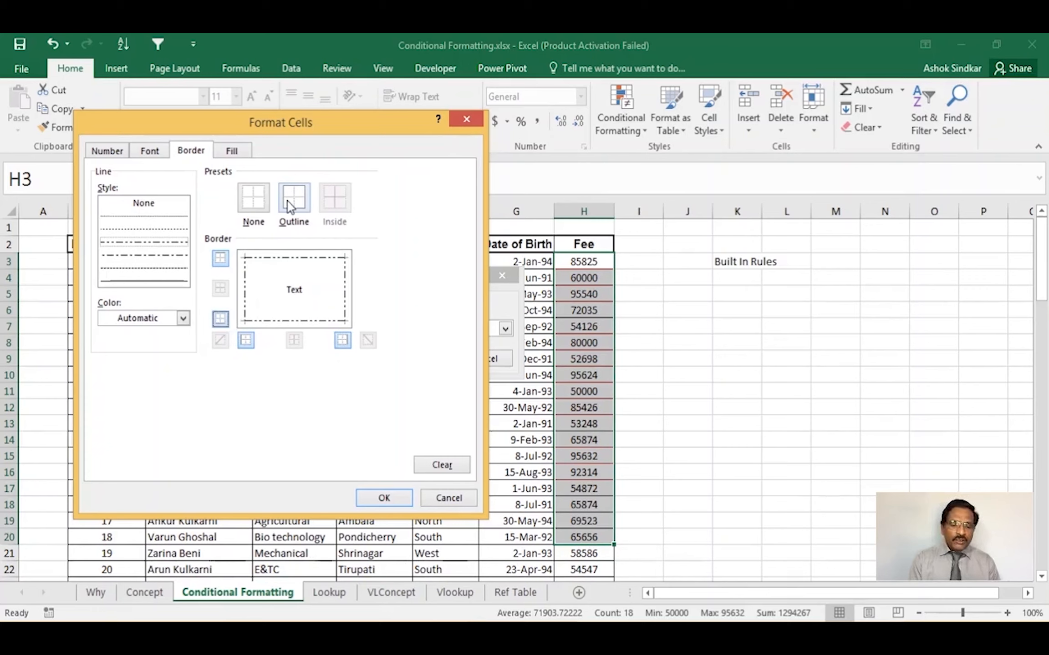
pyautogui.click(448, 497)
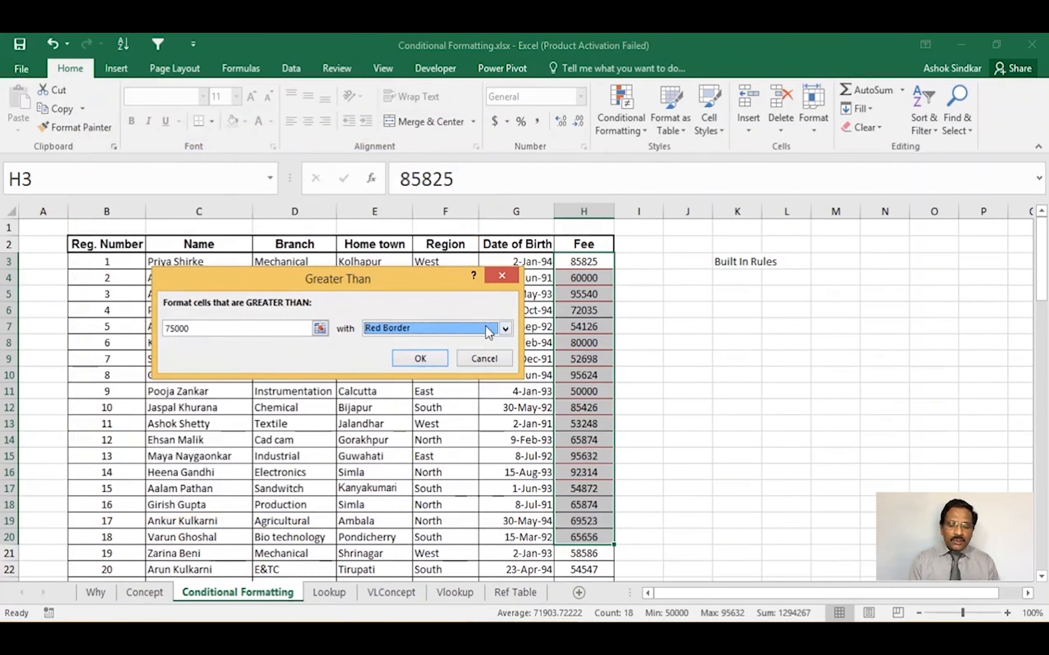
# Look at the custom format's fill options, then cancel the Greater Than rule
pyautogui.click(505, 328)
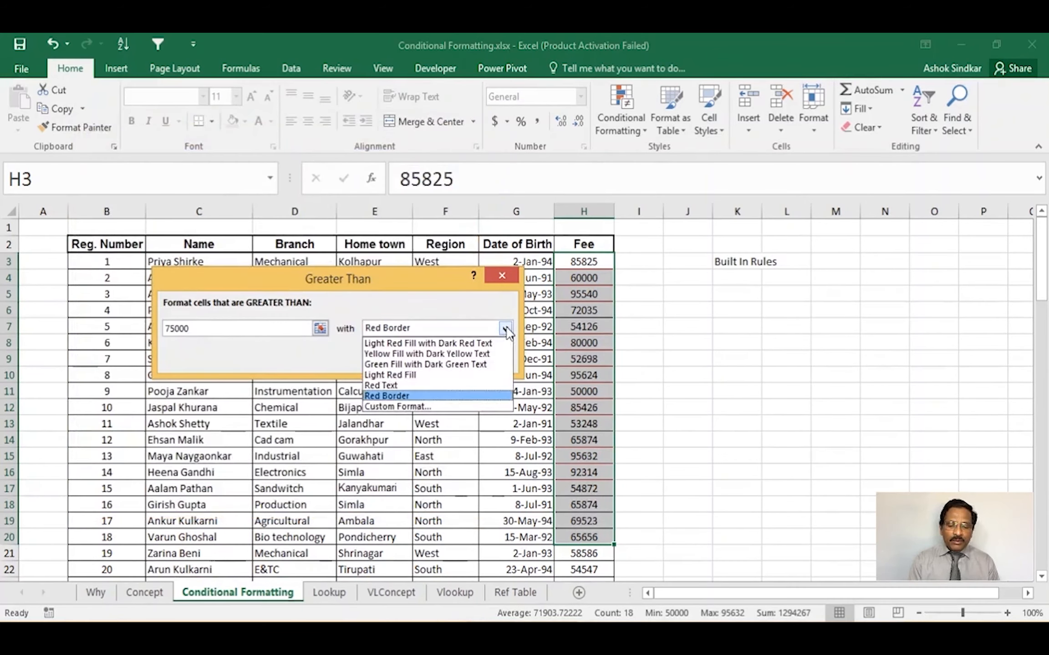
pyautogui.click(385, 407)
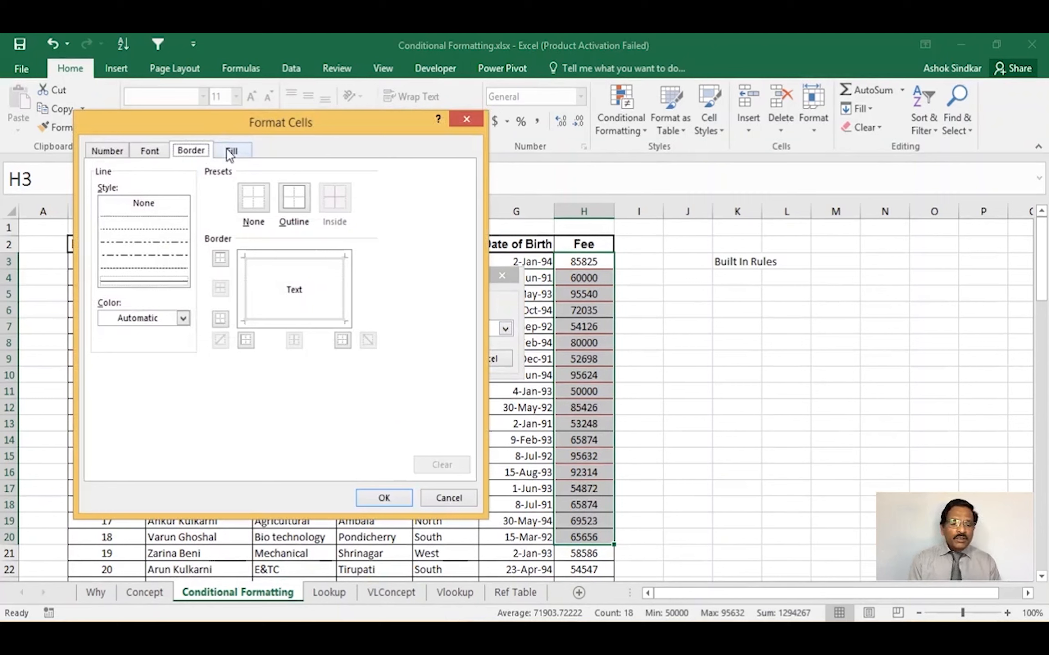
pyautogui.click(230, 153)
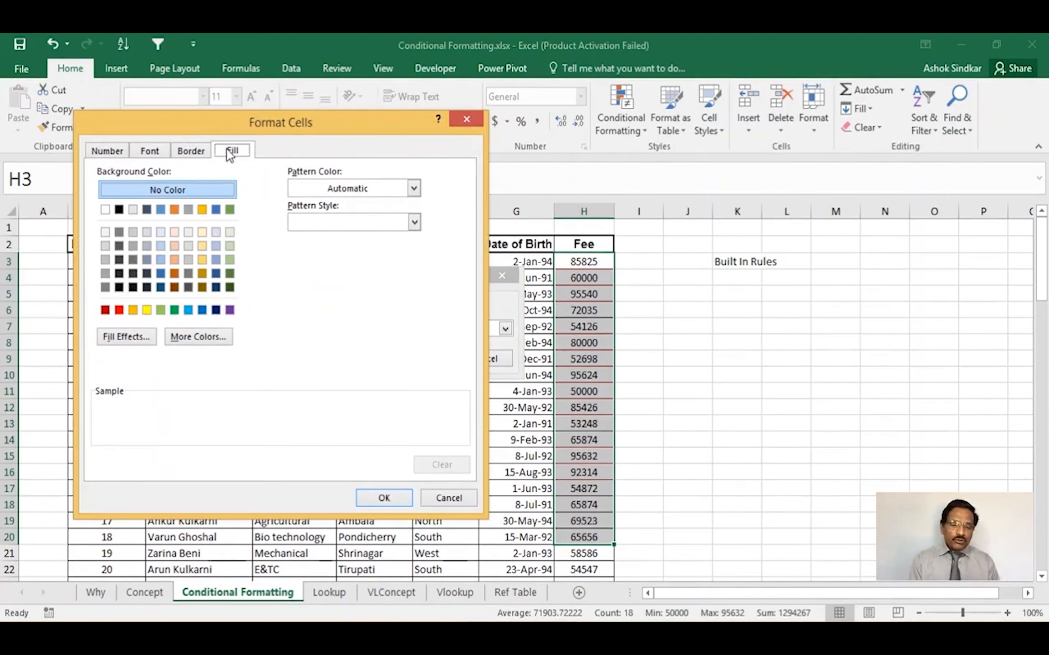
pyautogui.click(467, 118)
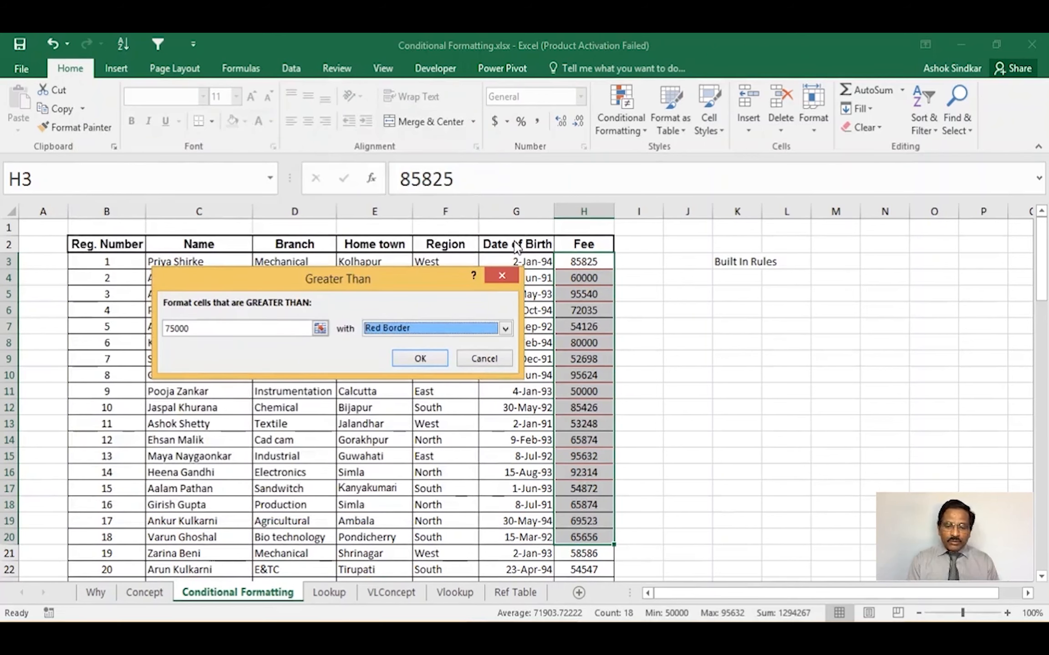
pyautogui.click(506, 281)
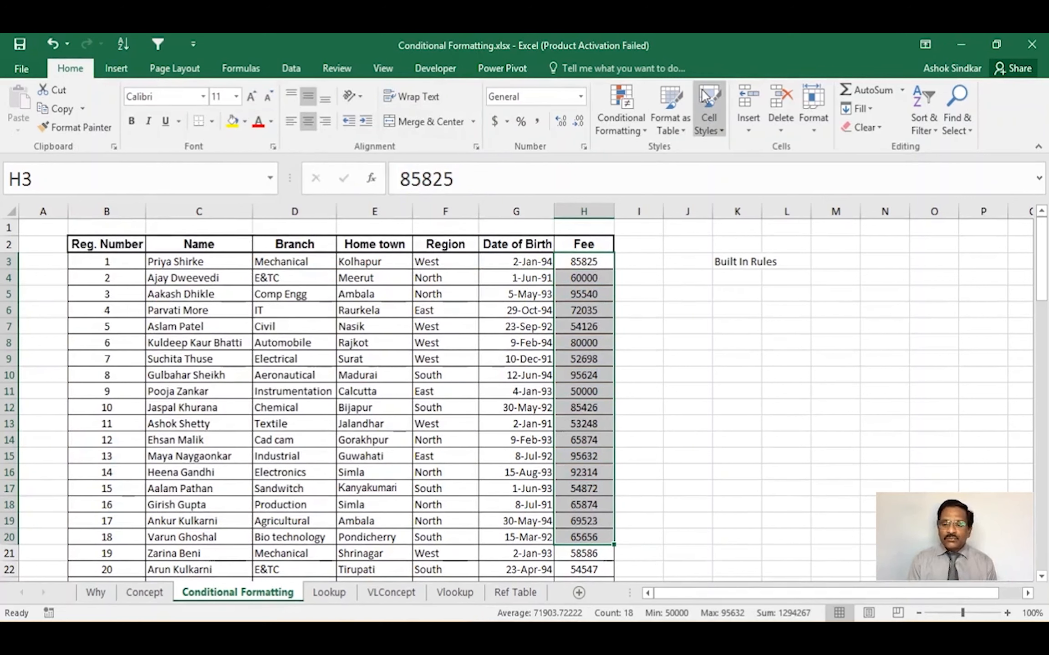
# Start a new Greater Than highlight rule on the selected fees with 75000 as the threshold
pyautogui.click(612, 113)
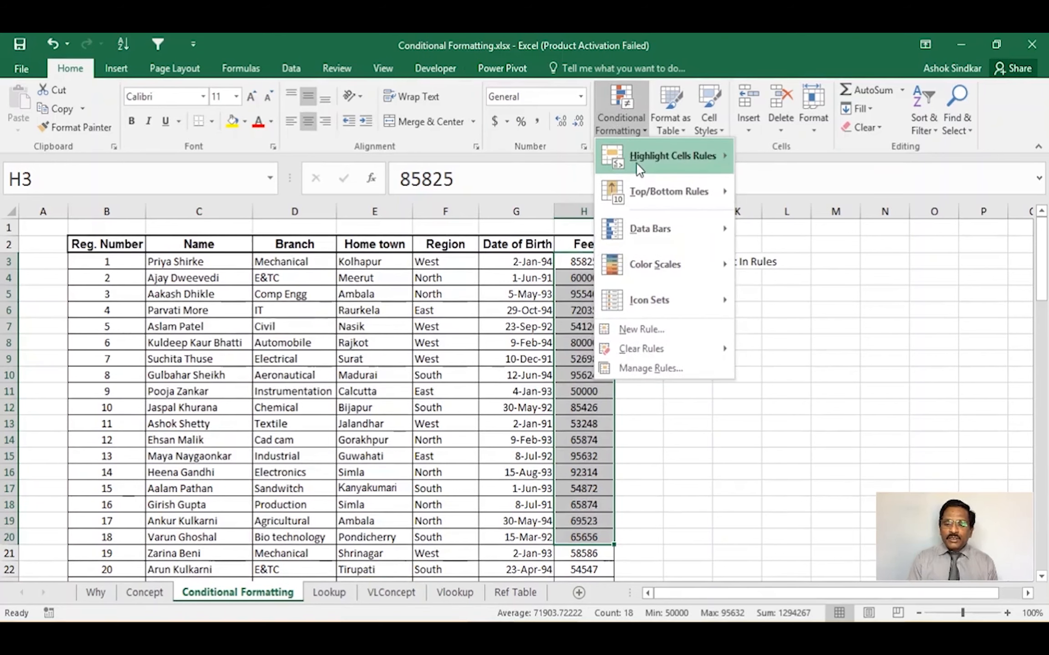
pyautogui.moveTo(635, 162)
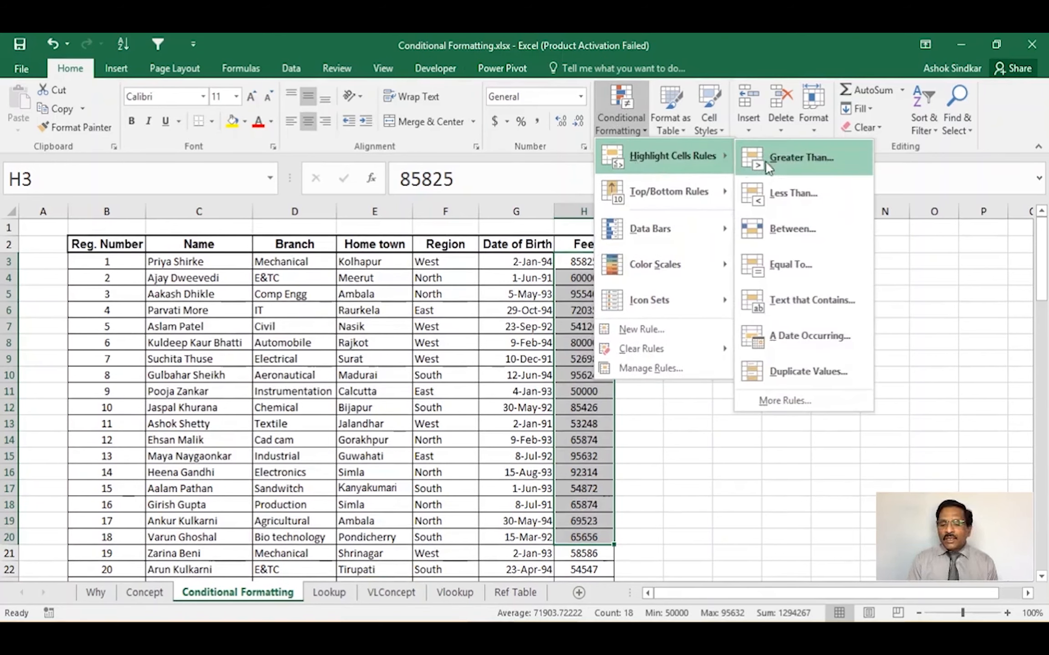
pyautogui.click(788, 157)
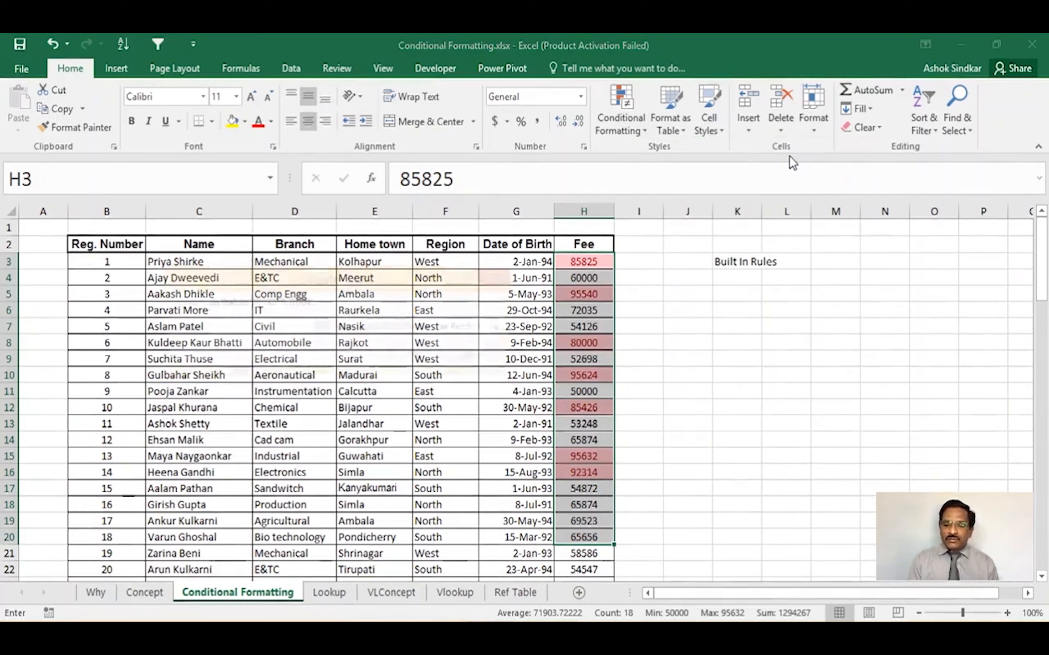
pyautogui.press('BackSpace')
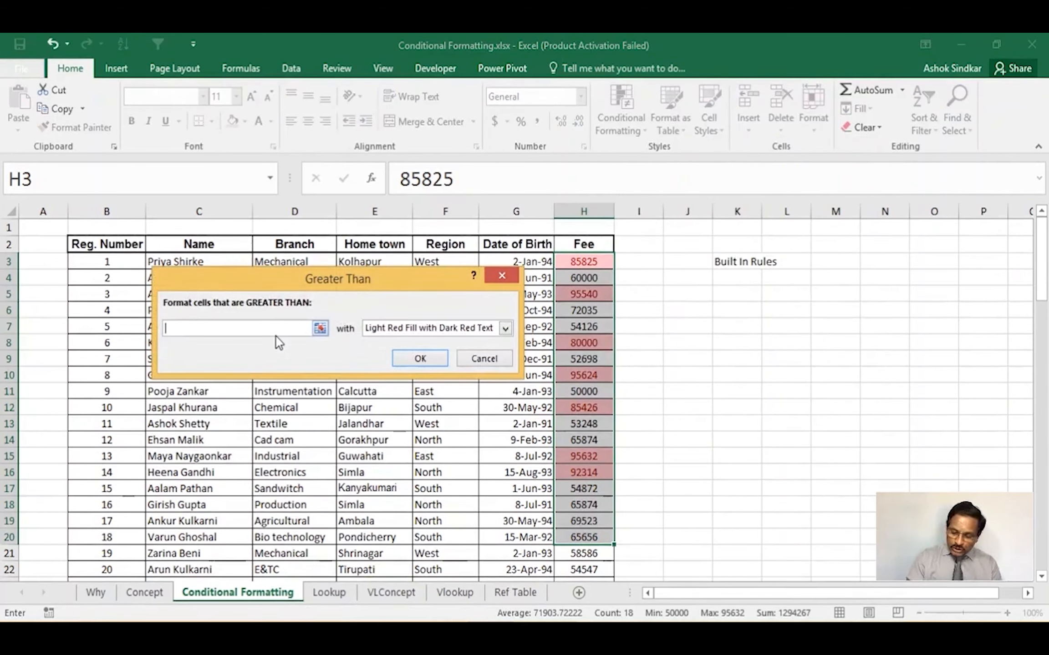
pyautogui.write('75000')
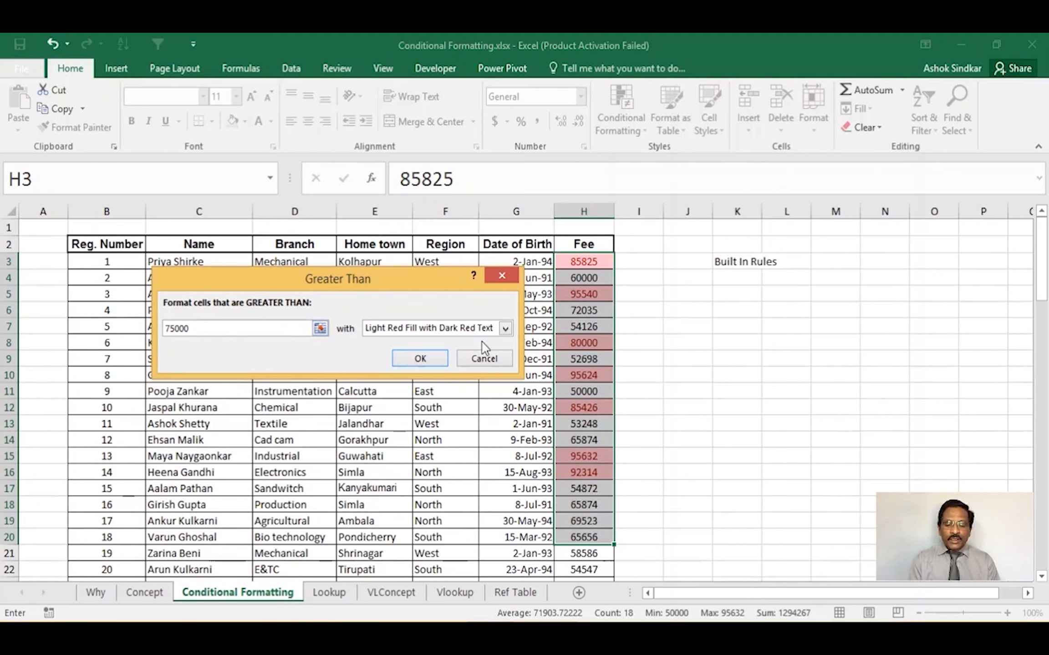
# Give the Greater Than rule a custom format with a solid green fill and apply it to the fees
pyautogui.click(505, 328)
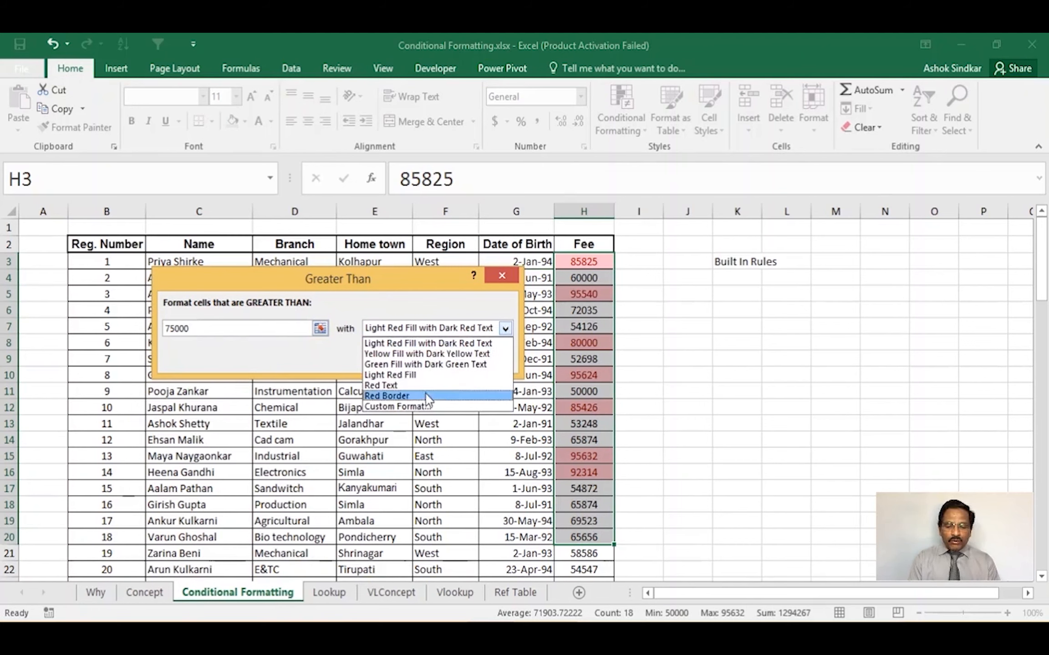
pyautogui.click(426, 407)
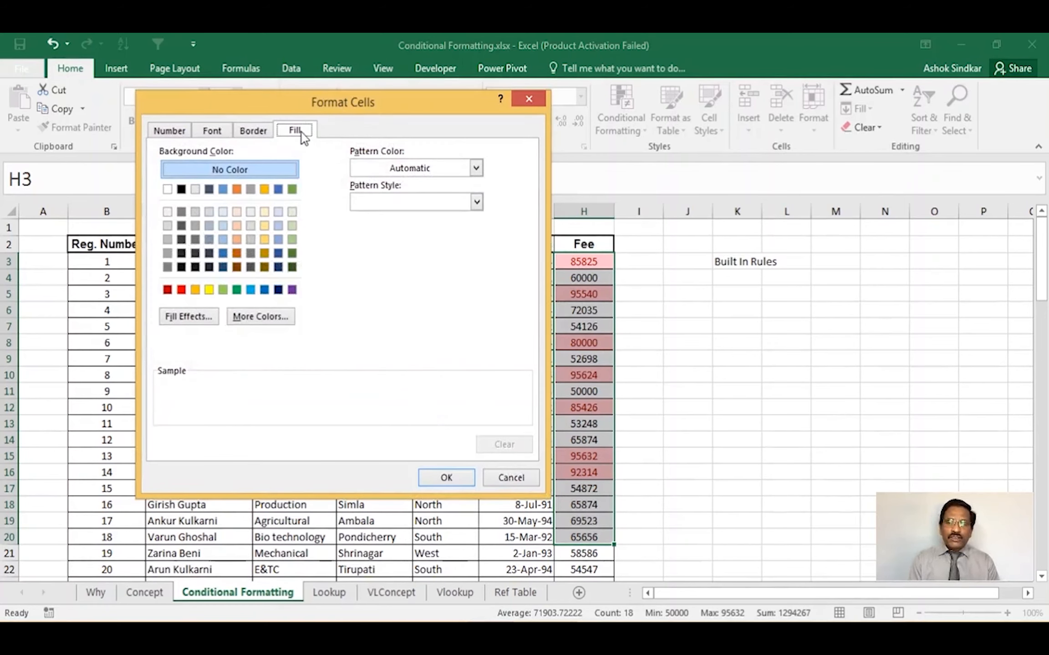
pyautogui.click(301, 132)
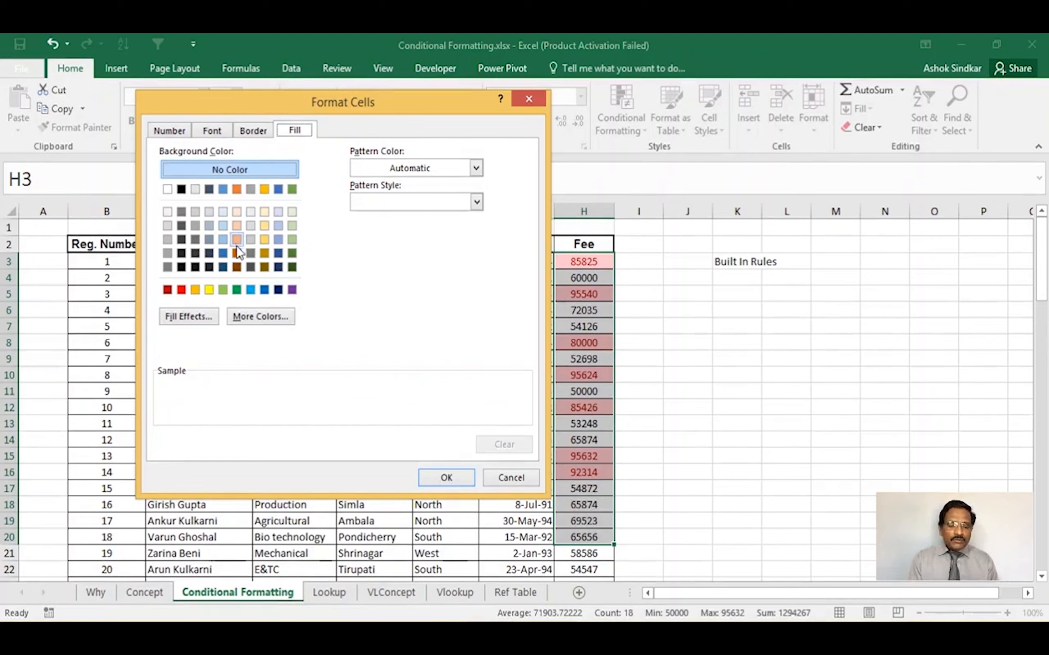
pyautogui.click(236, 290)
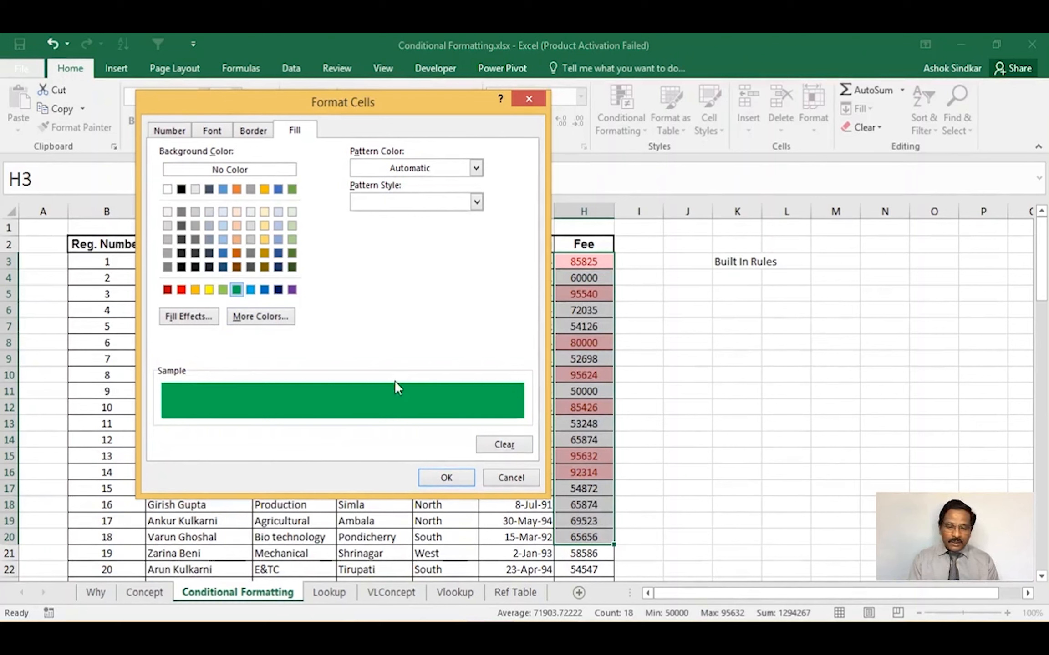
pyautogui.click(448, 478)
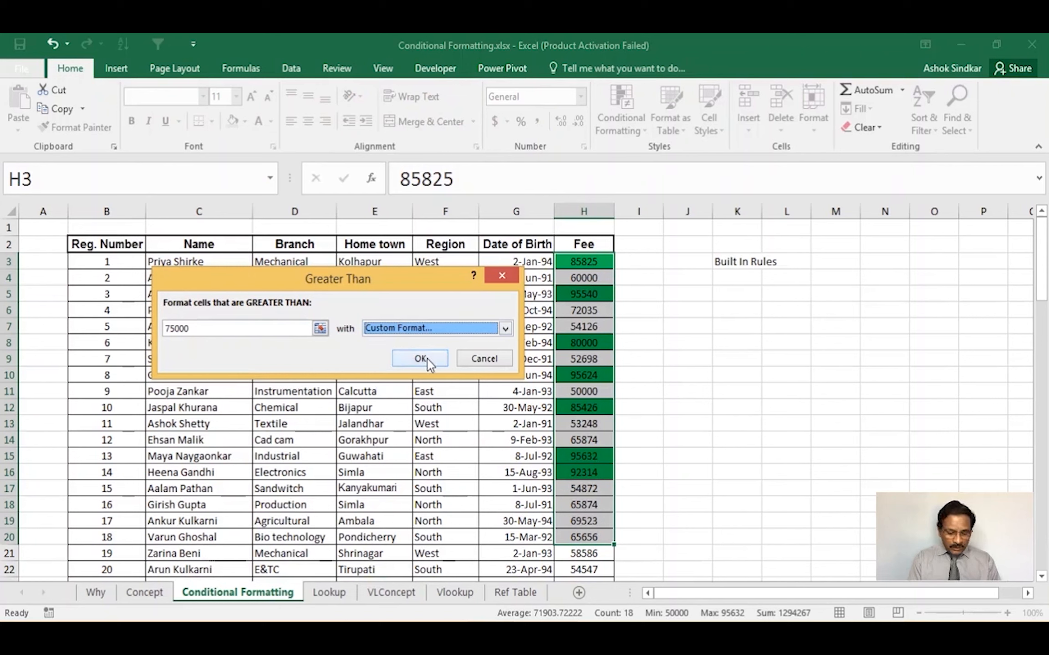
pyautogui.press('ctrl')
pyautogui.press('ctrl')
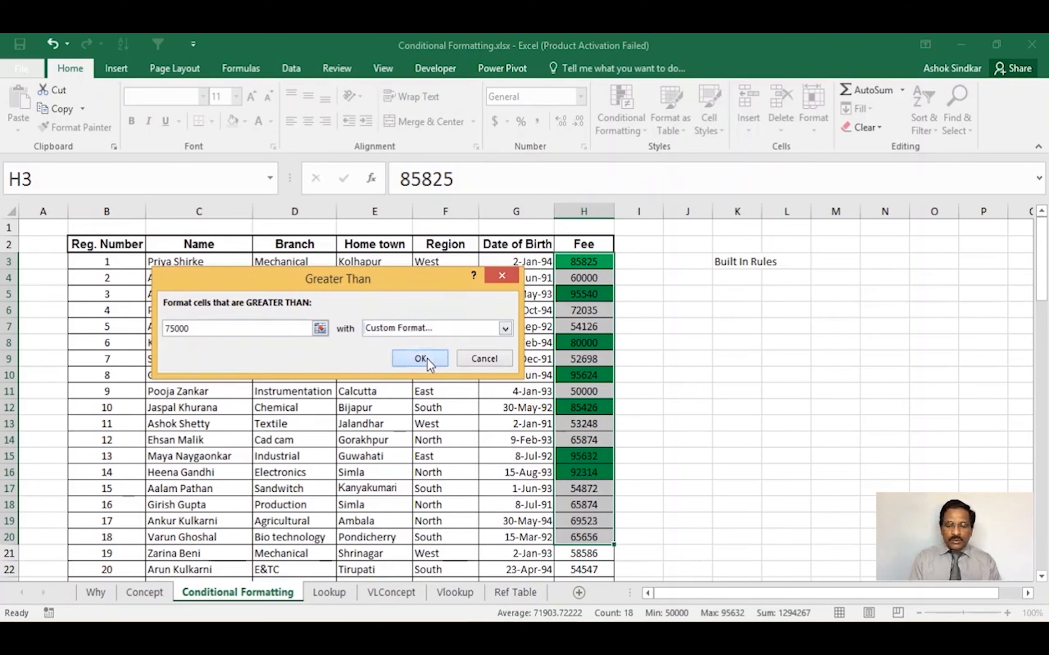
pyautogui.click(420, 358)
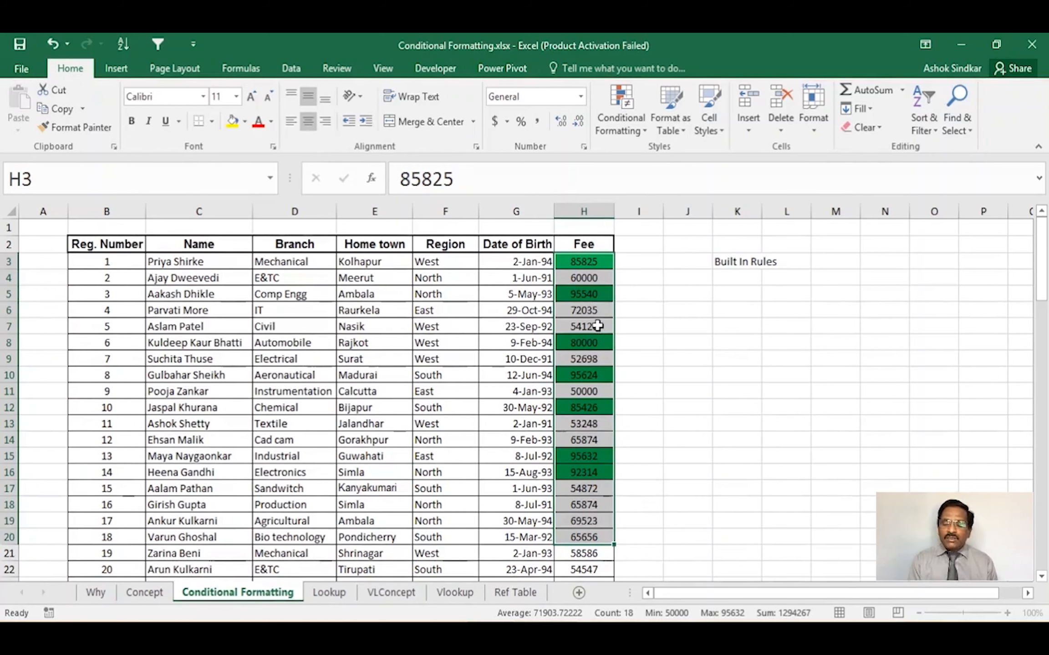
# Change the fee in cell H18 to 82000 to test the rule
pyautogui.click(597, 505)
pyautogui.press('ctrl')
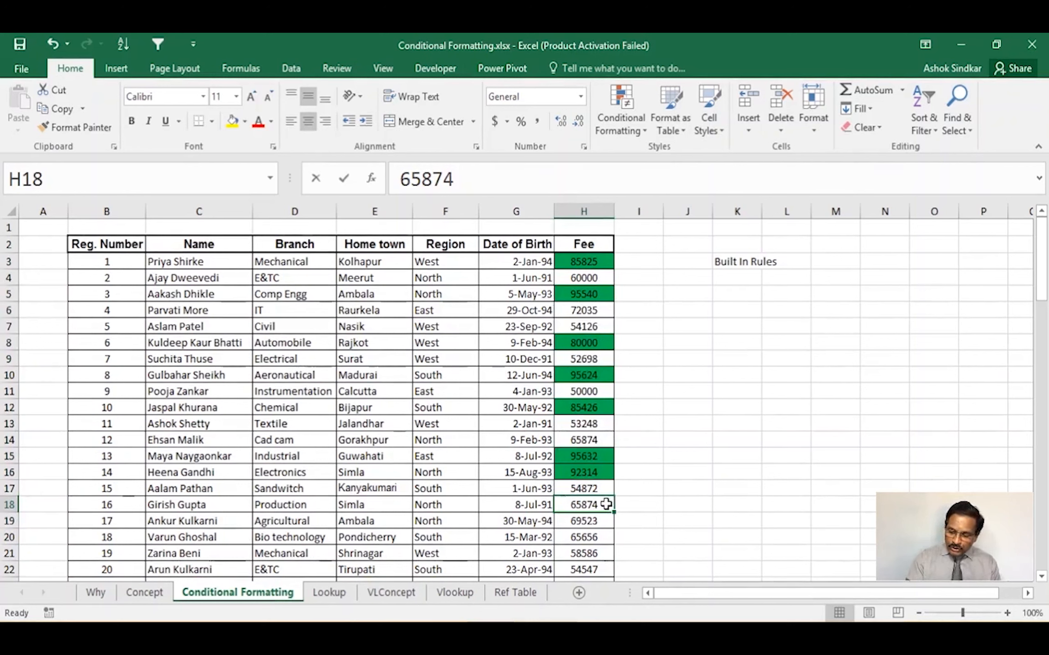
pyautogui.write('82000')
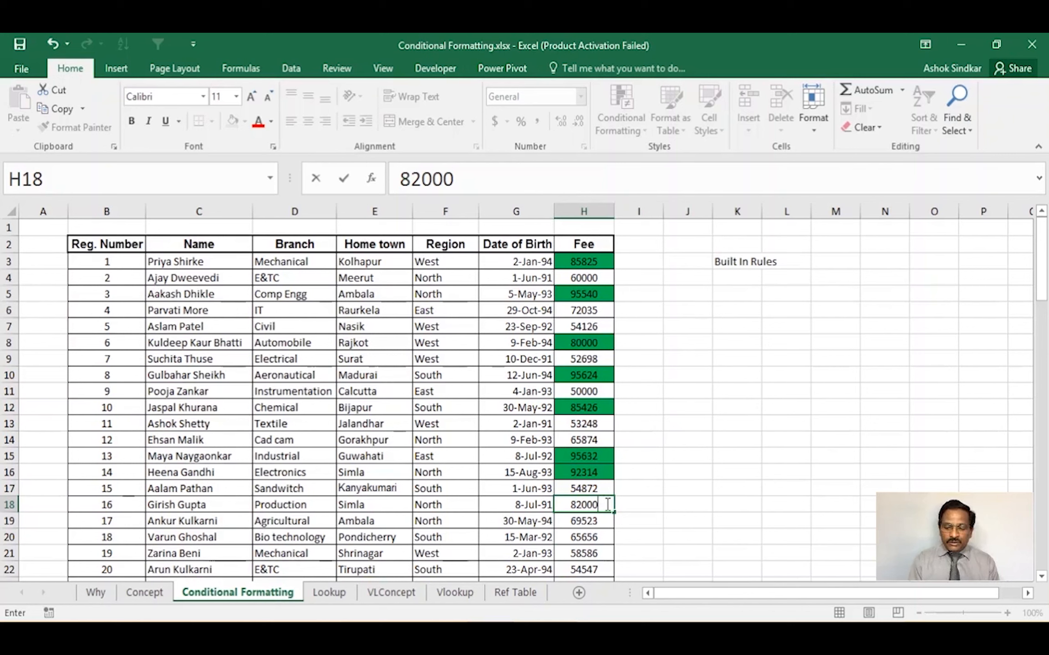
pyautogui.press('Return')
pyautogui.click(606, 505)
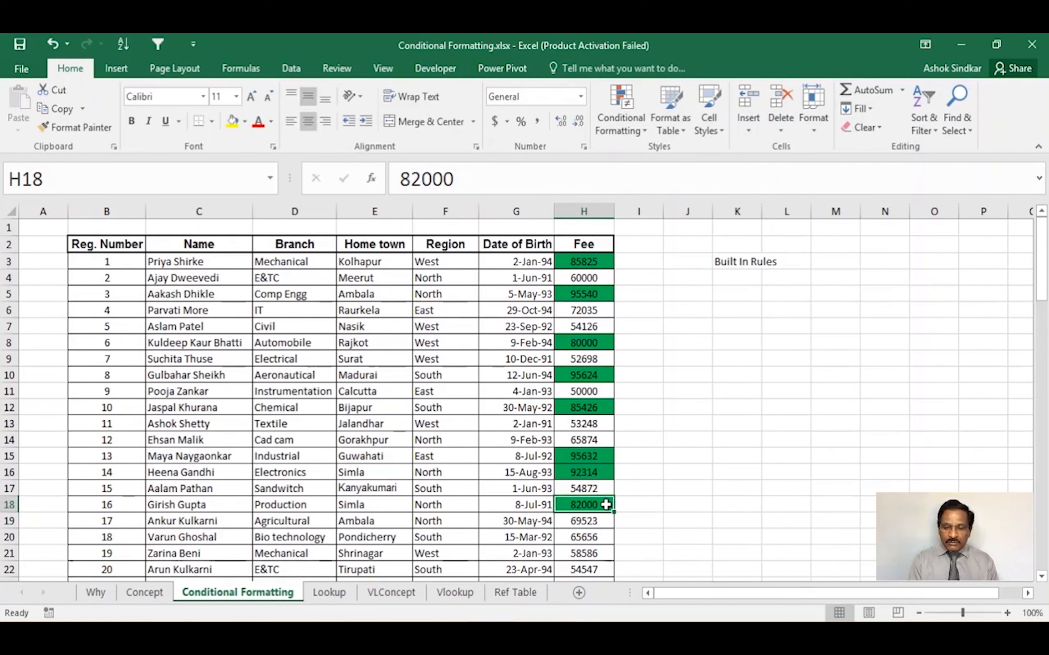
# Change the fee in cell H10 to 45000 to test the Greater Than rule
pyautogui.click(607, 375)
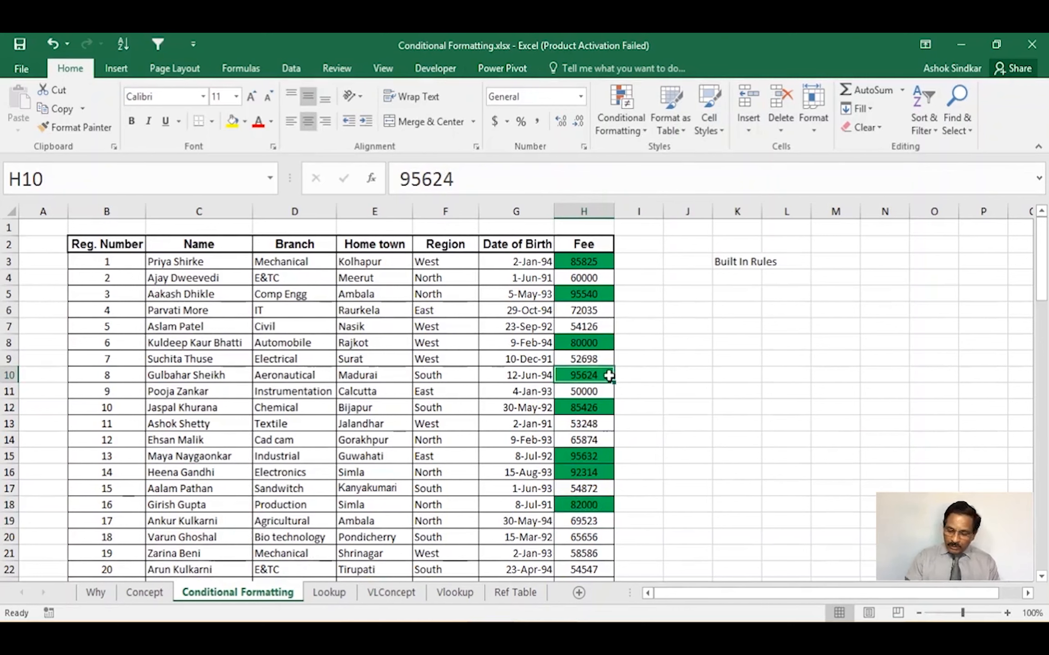
pyautogui.write('45000')
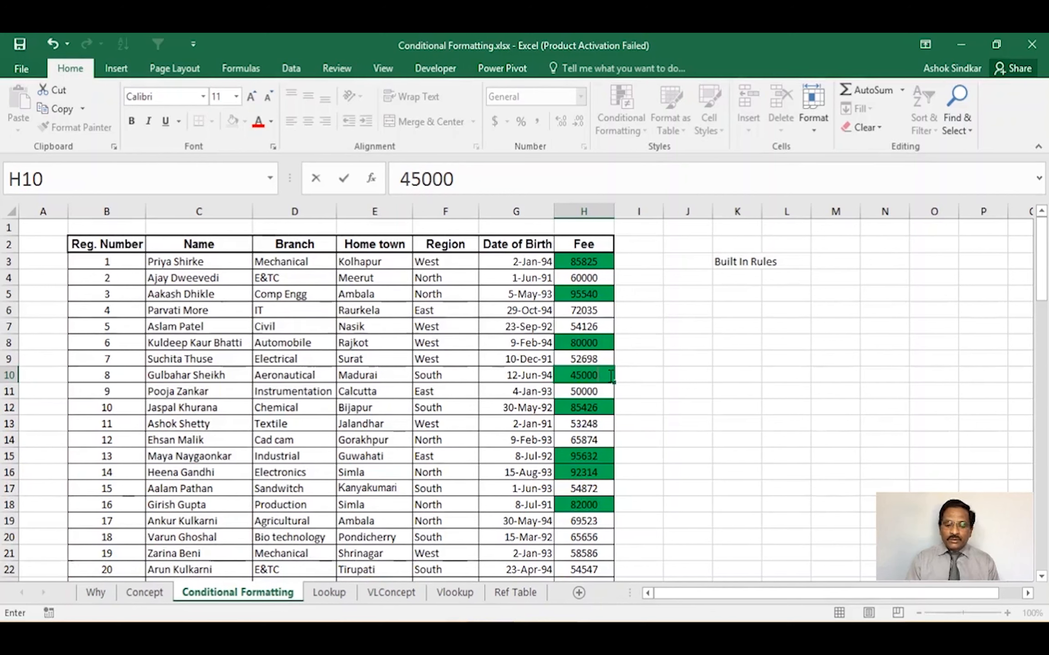
pyautogui.press('Return')
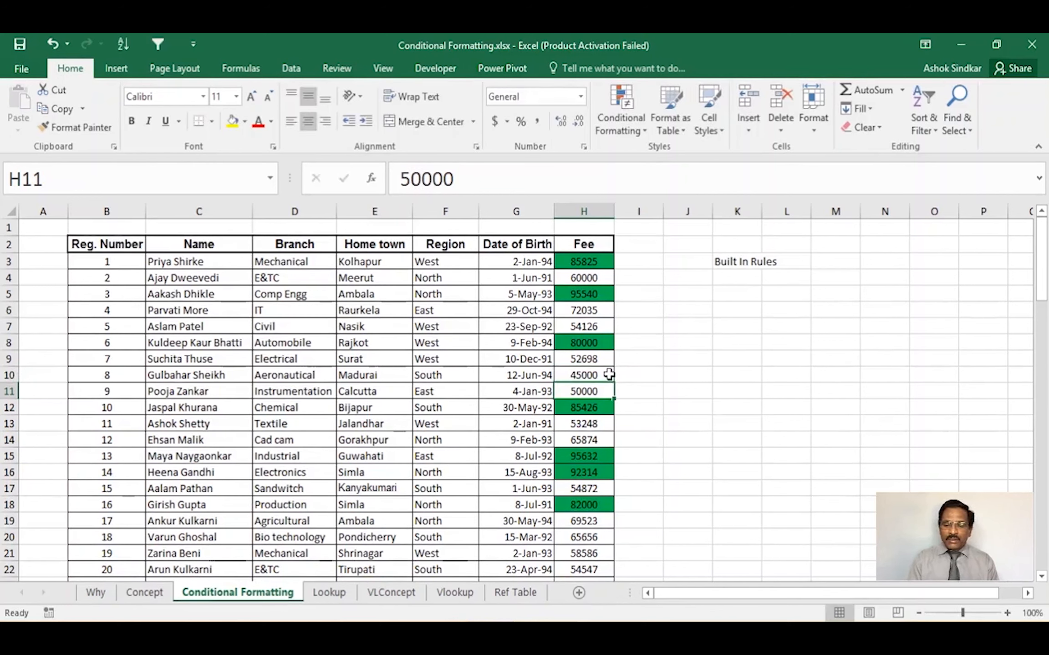
pyautogui.click(609, 375)
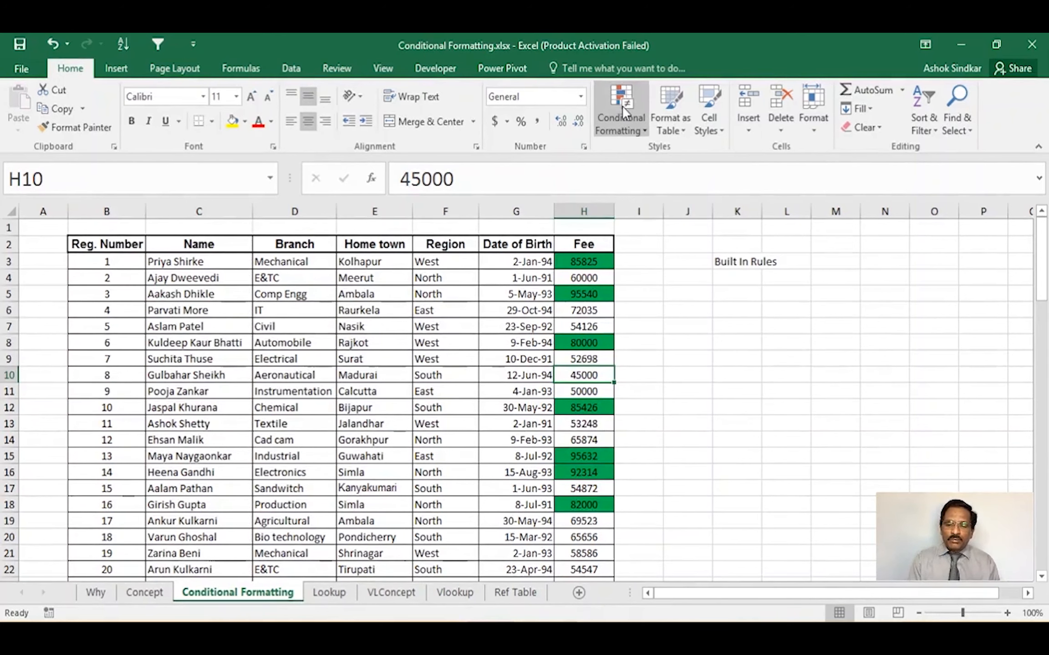
# Clear the conditional formatting rules from the entire sheet
pyautogui.click(621, 117)
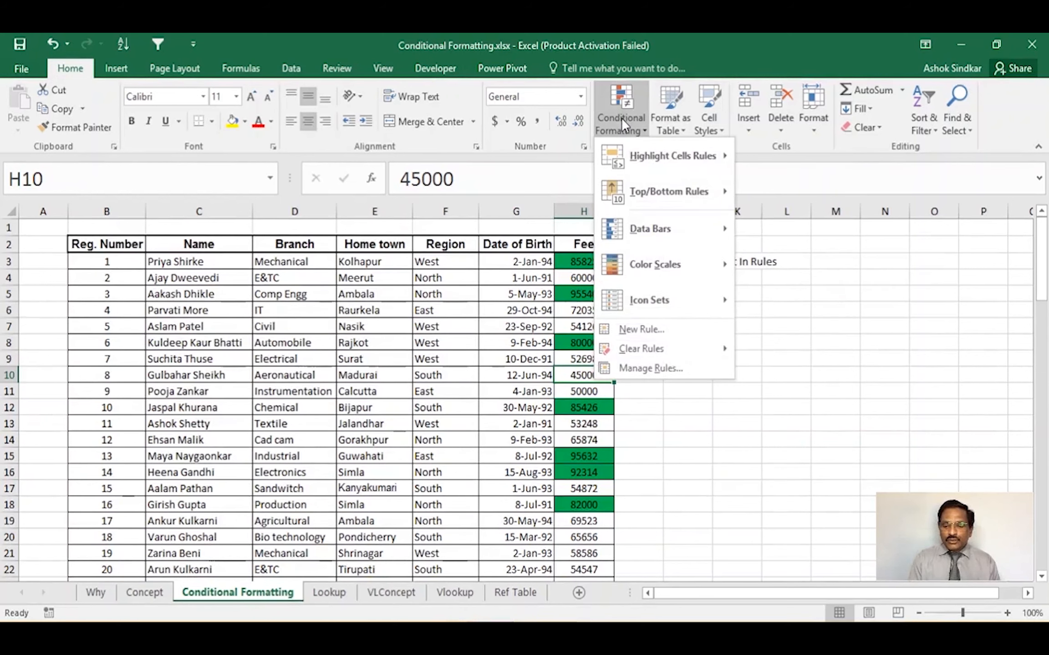
pyautogui.moveTo(657, 349)
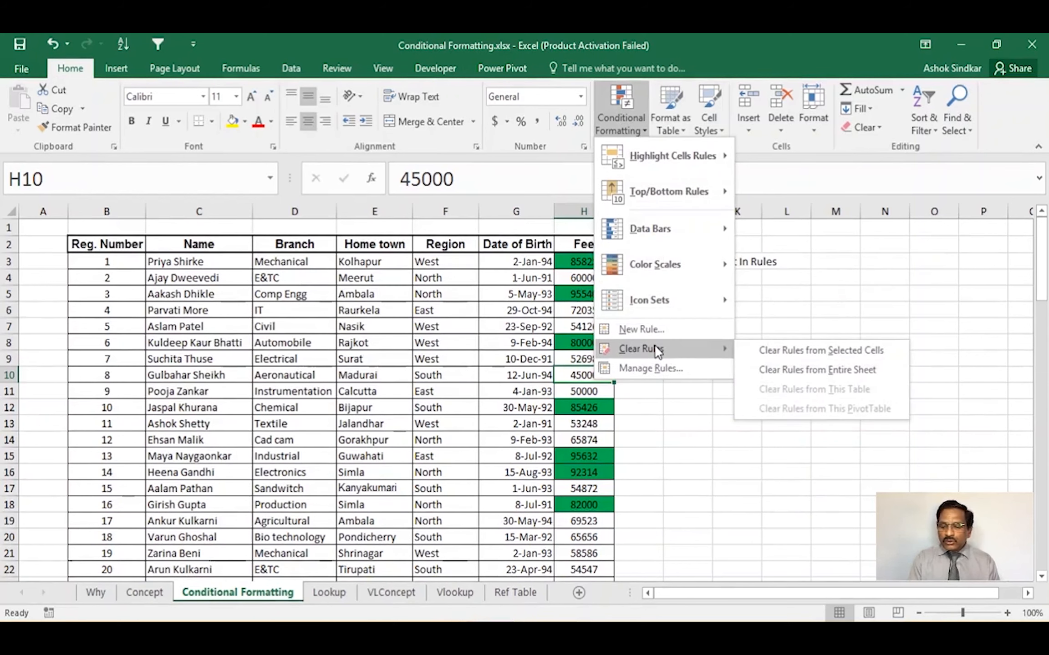
pyautogui.click(846, 374)
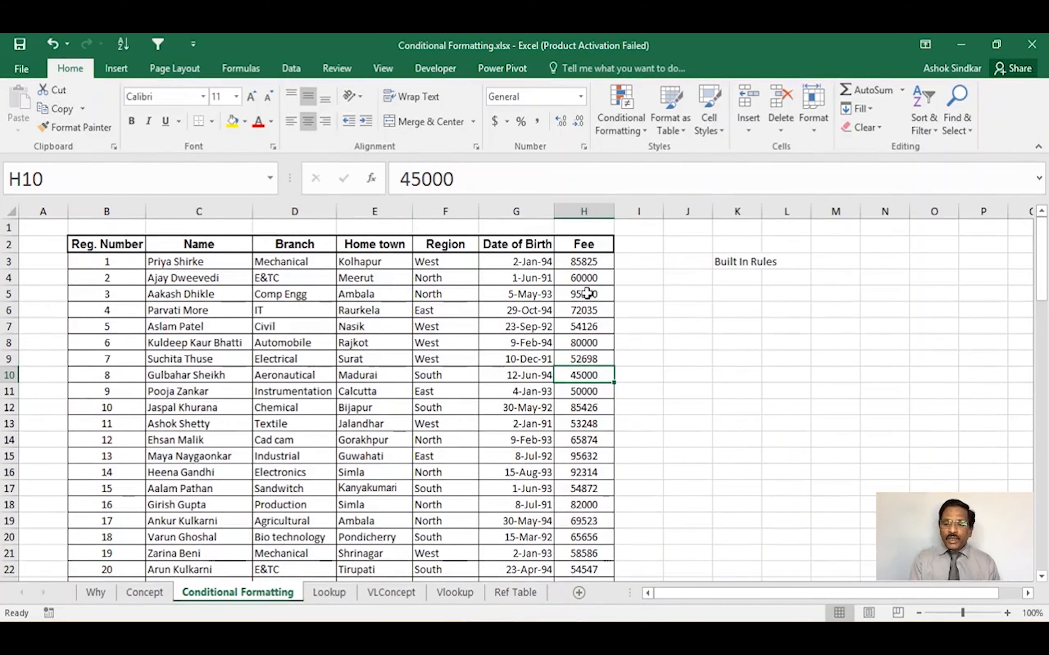
# Start a Less Than highlight rule on the fees in H3:H20 with 75000 as the threshold
pyautogui.moveTo(587, 263); pyautogui.dragTo(587, 535)
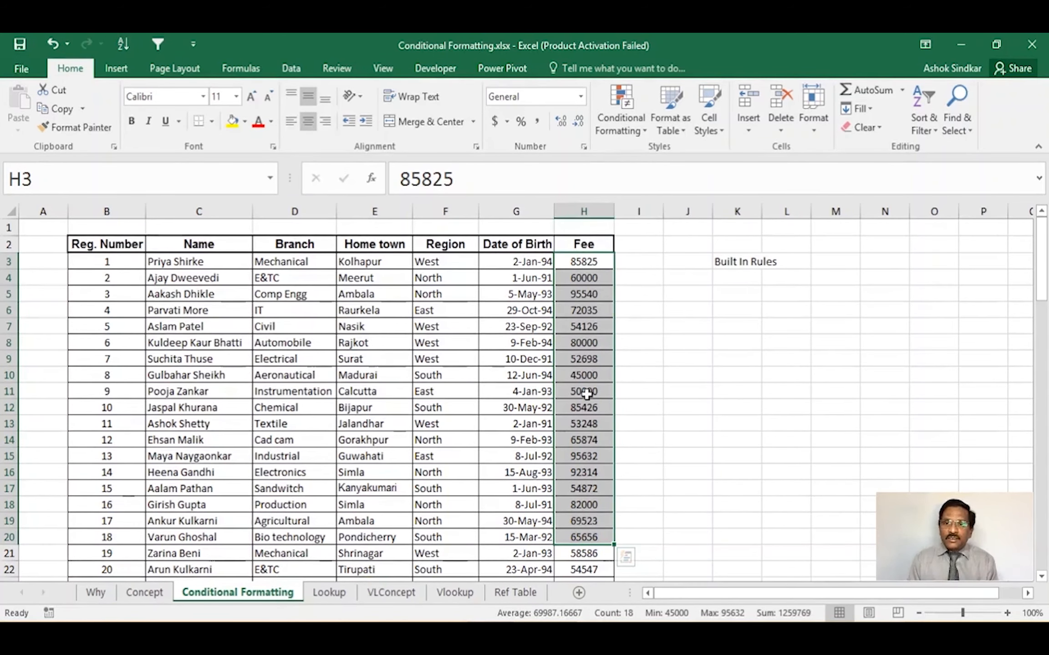
pyautogui.click(628, 116)
pyautogui.moveTo(645, 154)
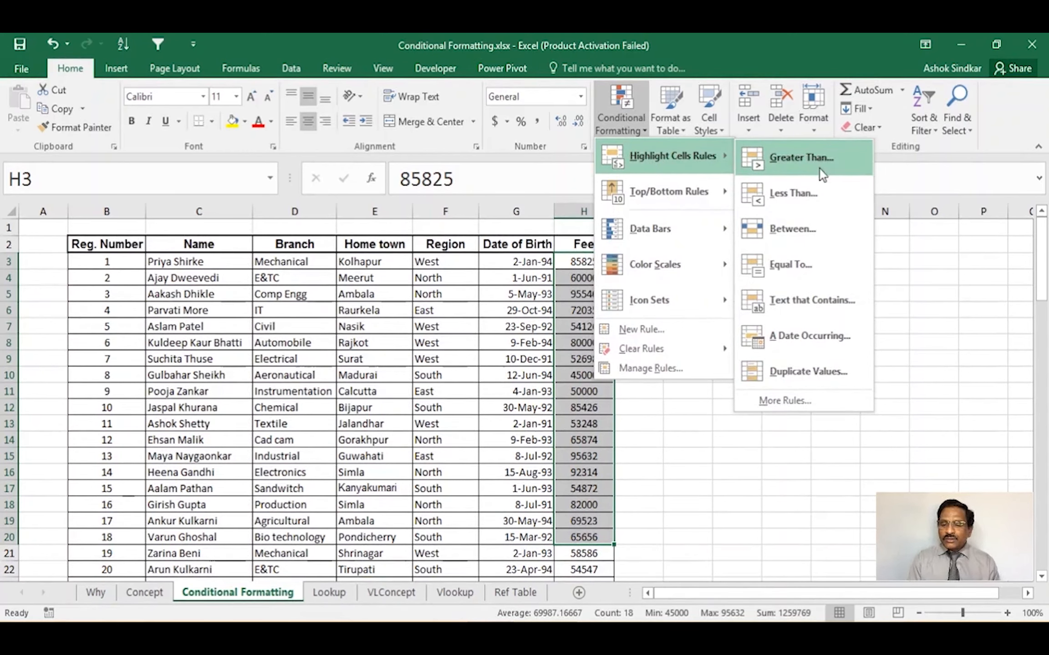
pyautogui.click(810, 191)
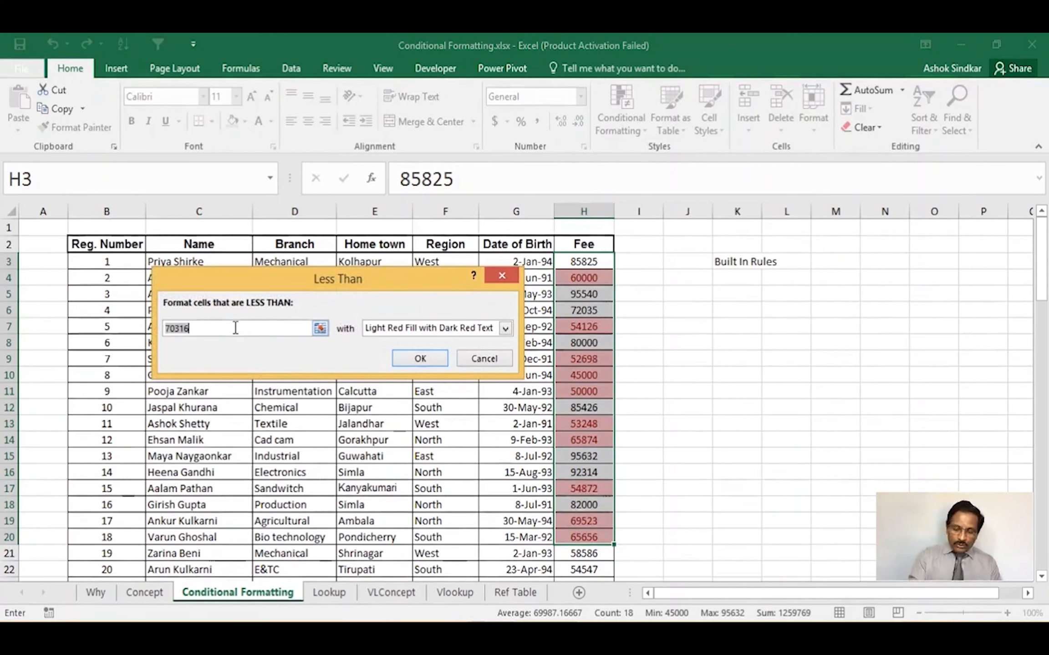
pyautogui.press('BackSpace')
pyautogui.write('75000')
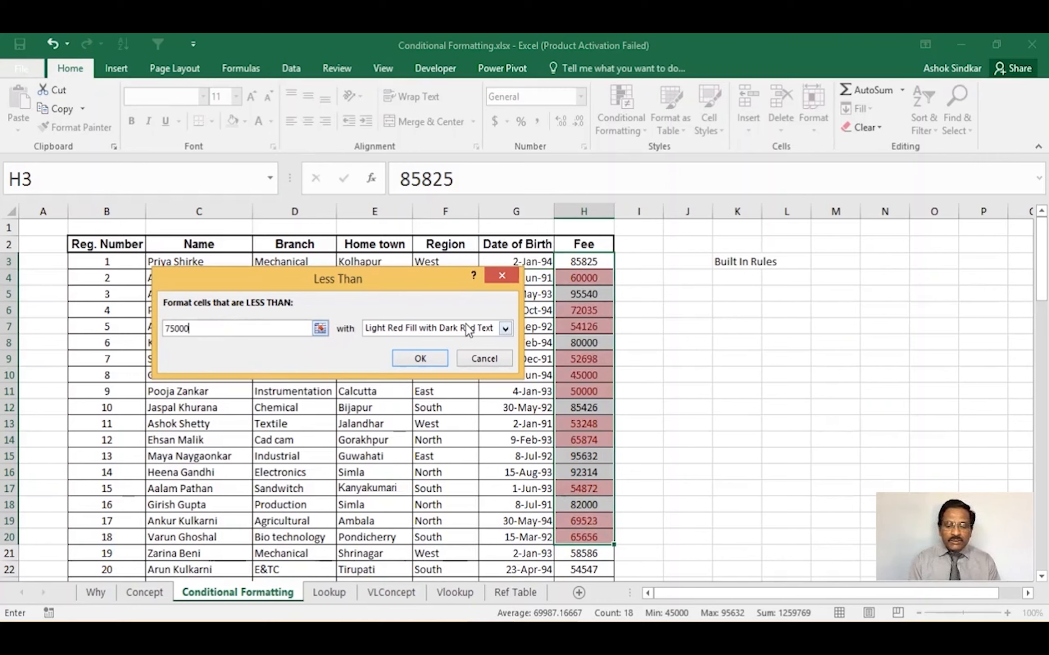
# Give the Less Than rule a custom format with a solid red fill and apply it to the fees
pyautogui.click(506, 329)
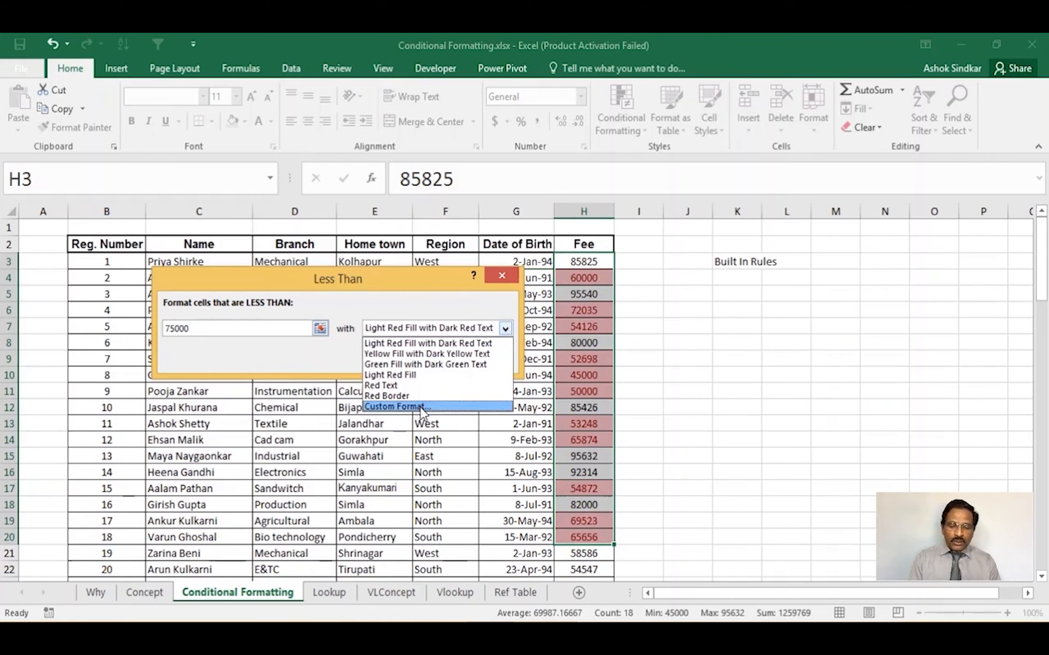
pyautogui.click(421, 408)
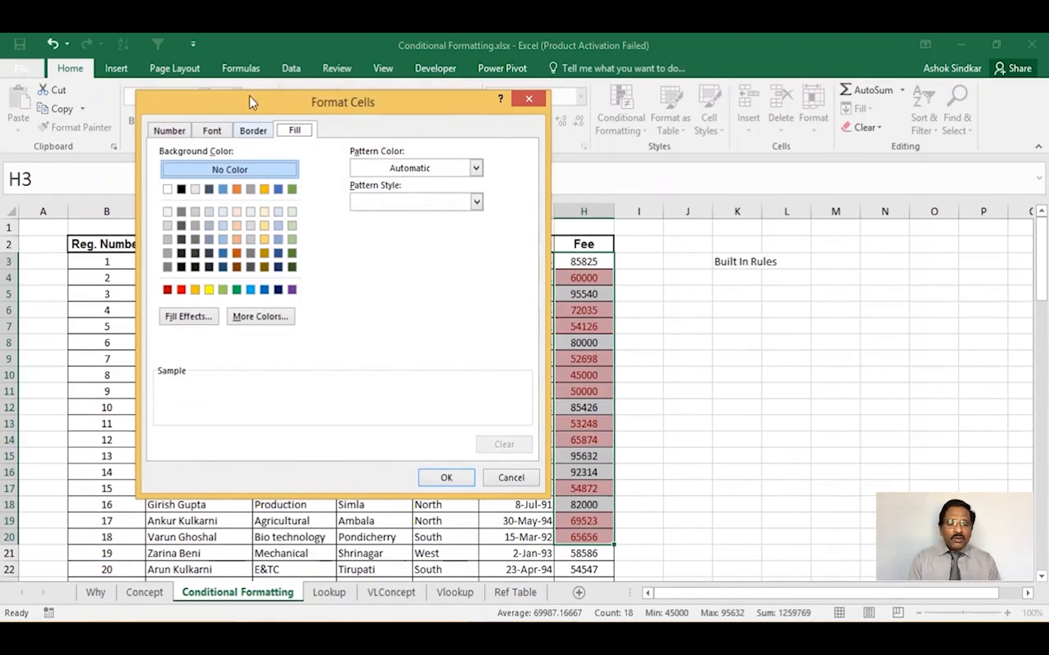
pyautogui.click(304, 132)
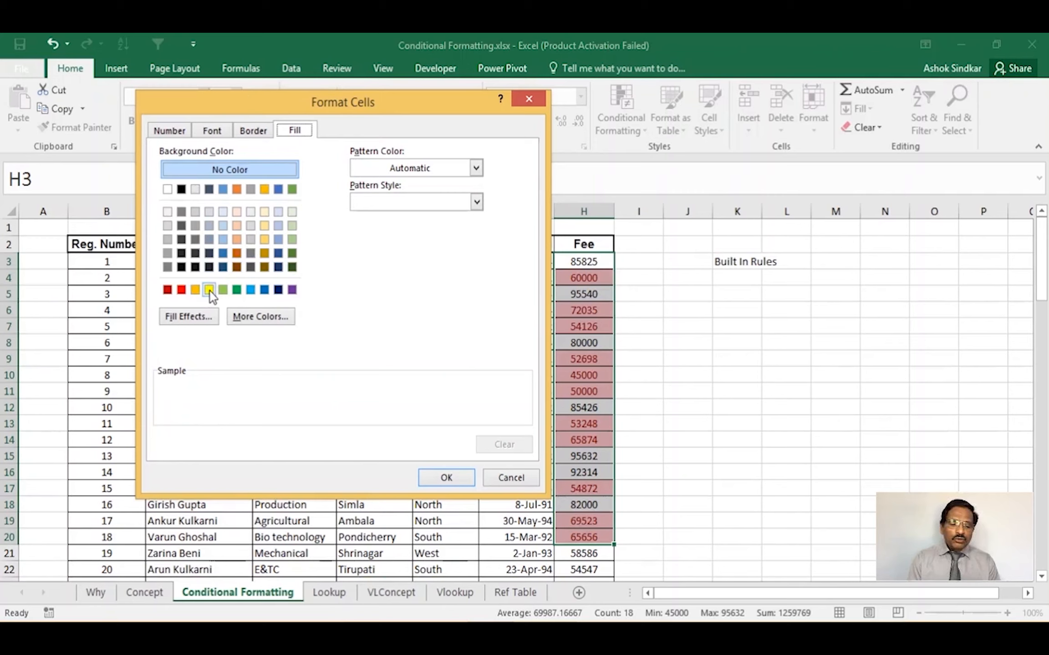
pyautogui.click(181, 290)
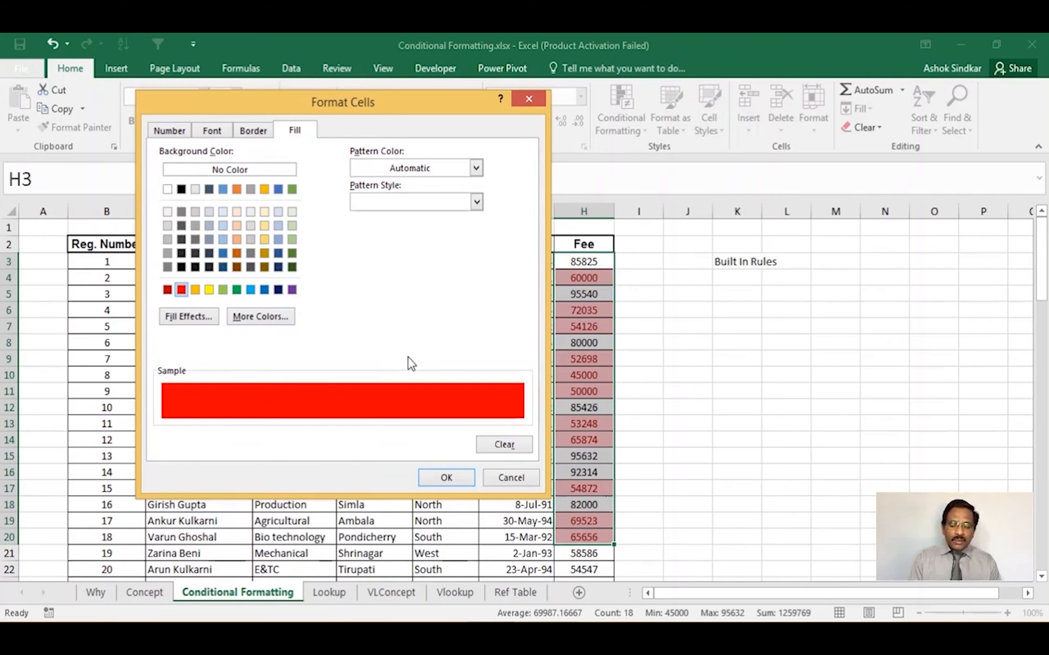
pyautogui.click(446, 477)
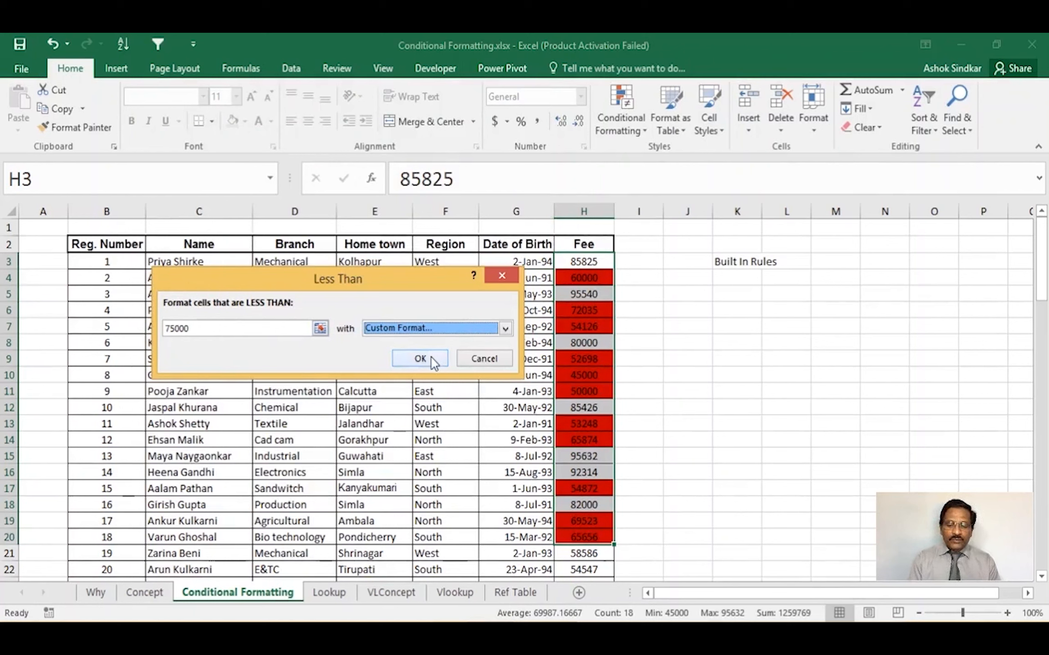
pyautogui.click(420, 359)
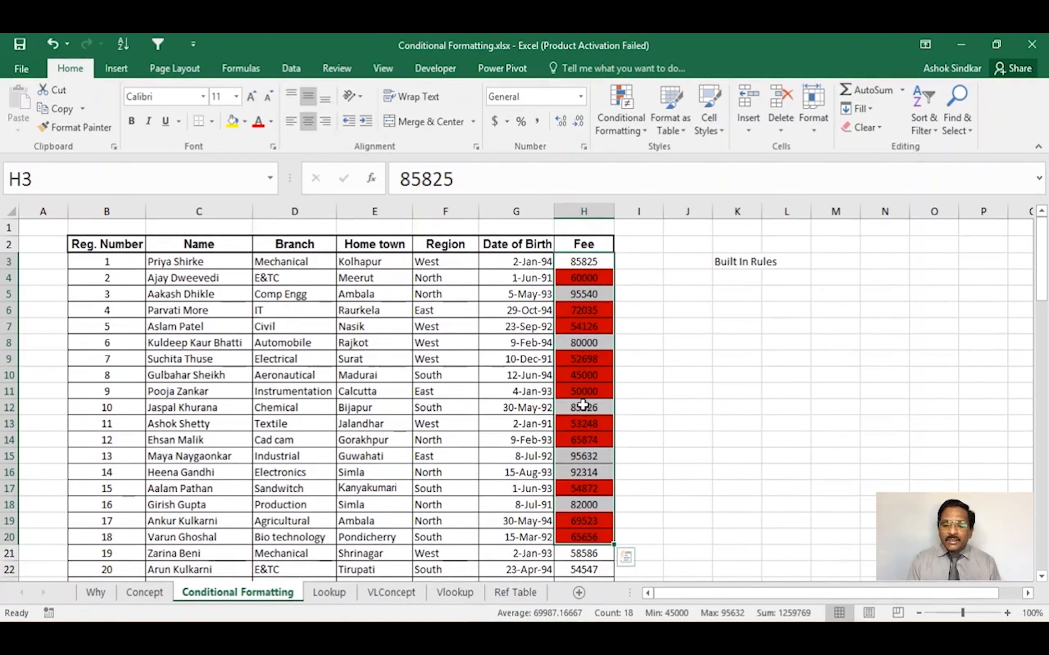
# Start a Greater Than highlight rule on the same fees, H3:H20, with a threshold of 75000
pyautogui.click(618, 117)
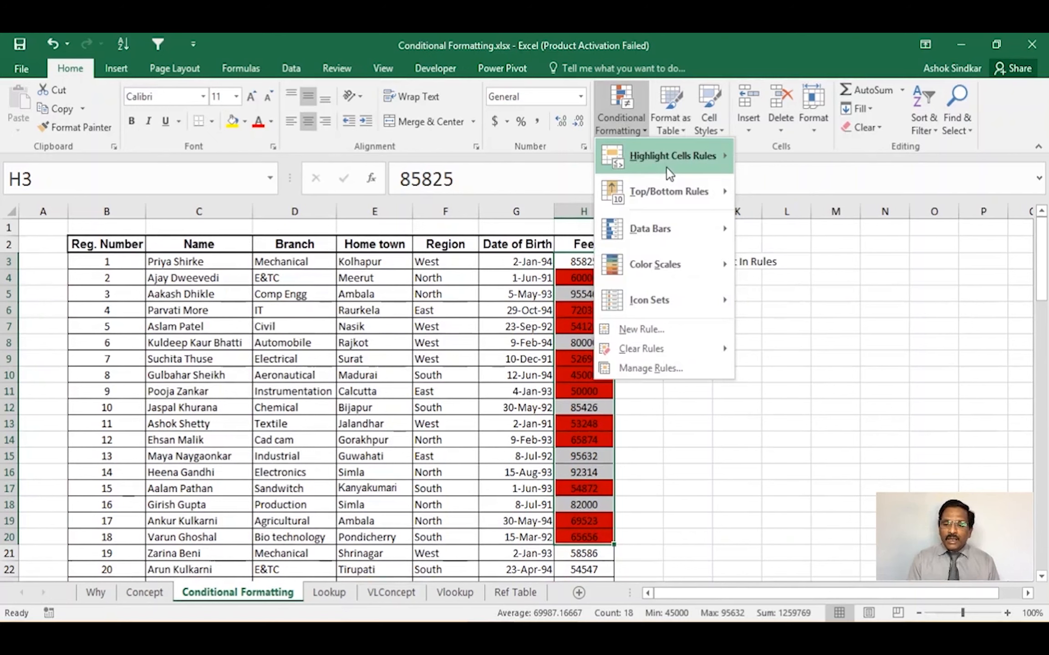
pyautogui.moveTo(666, 167)
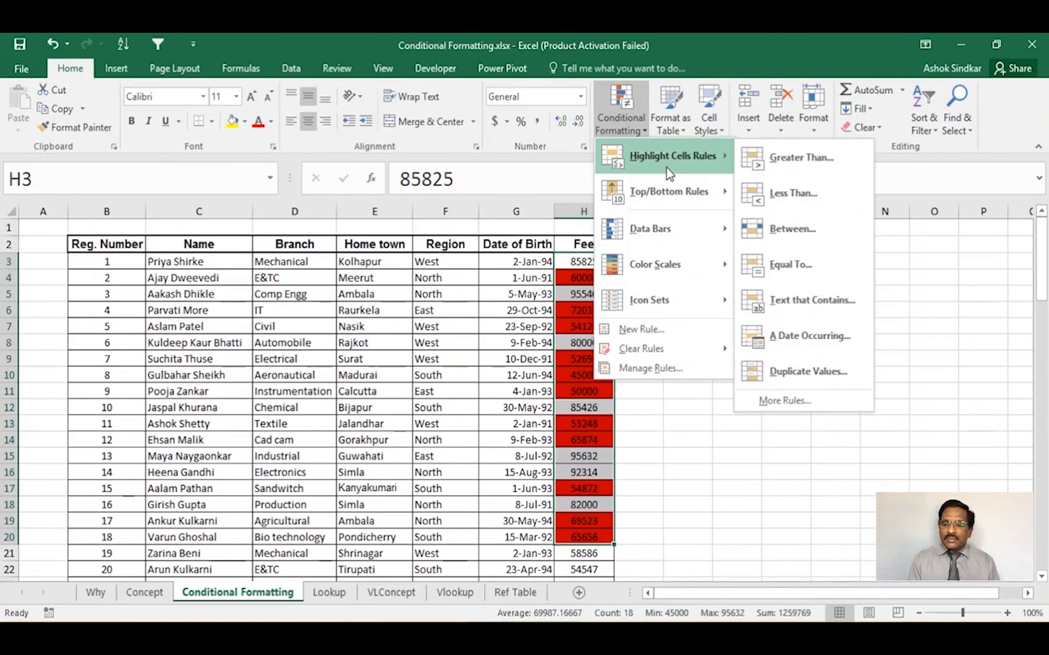
pyautogui.click(821, 152)
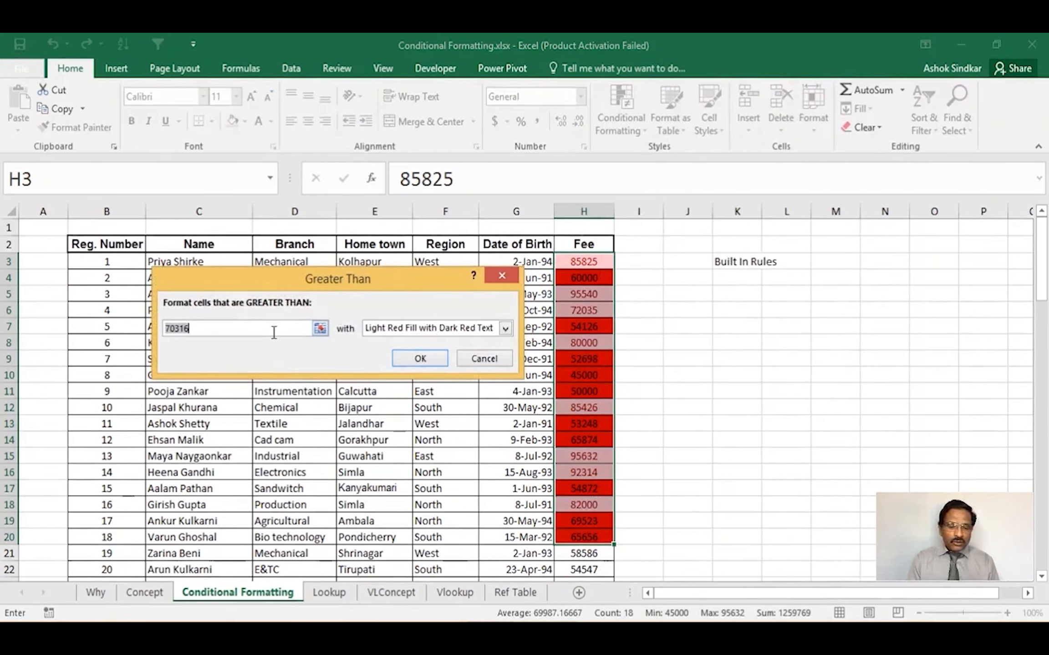
pyautogui.press('BackSpace')
pyautogui.write('75')
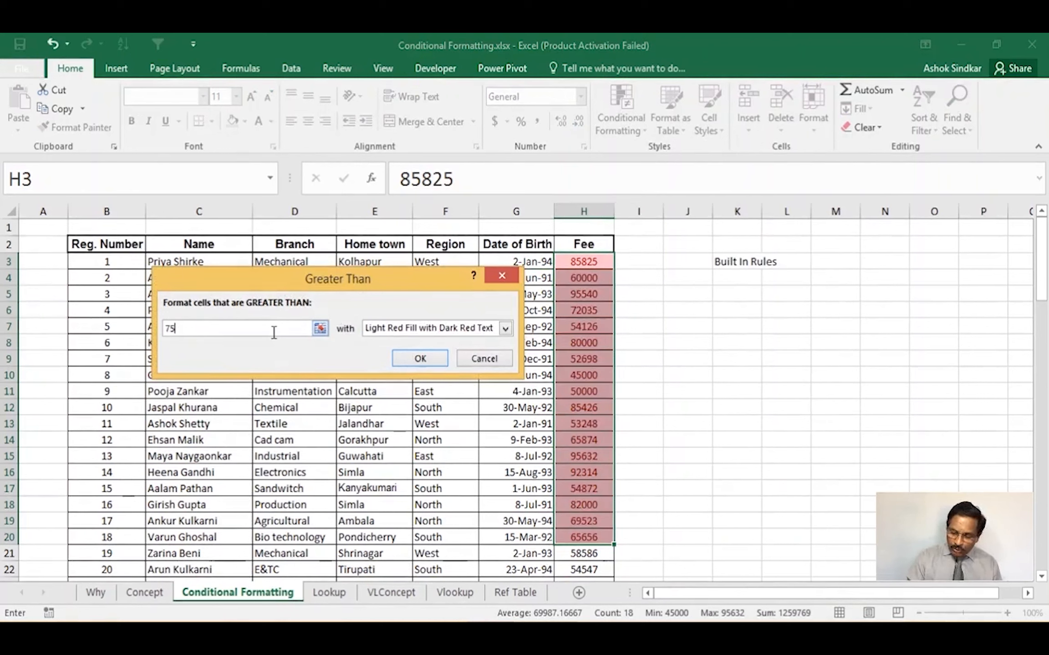
pyautogui.write('000')
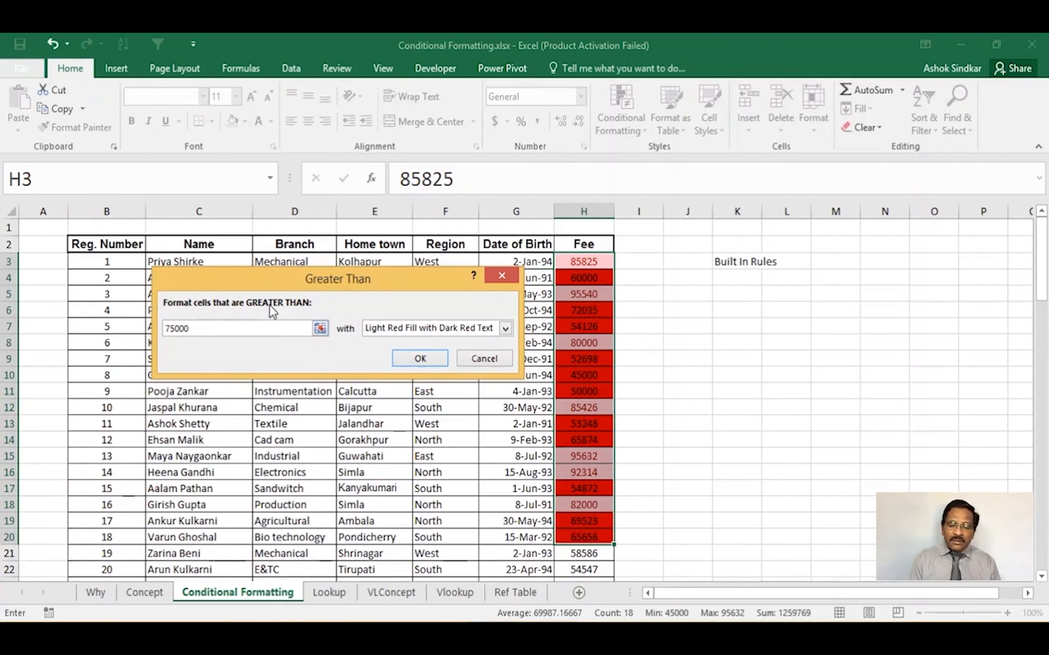
# Give the Greater Than rule a custom format with a light green fill and apply it to the fees
pyautogui.click(506, 329)
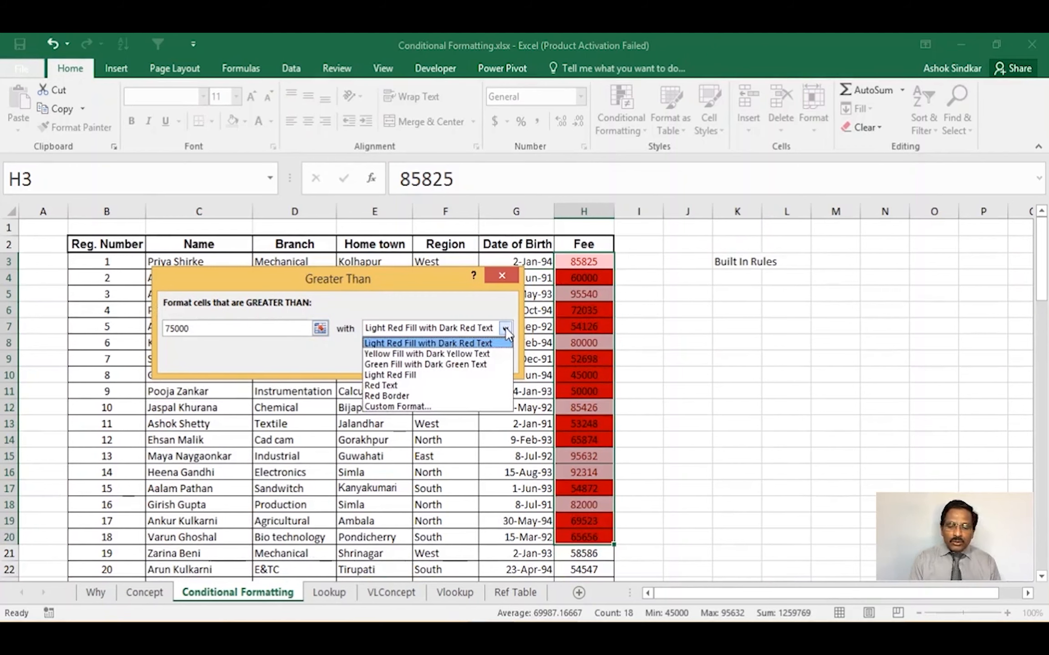
pyautogui.click(426, 407)
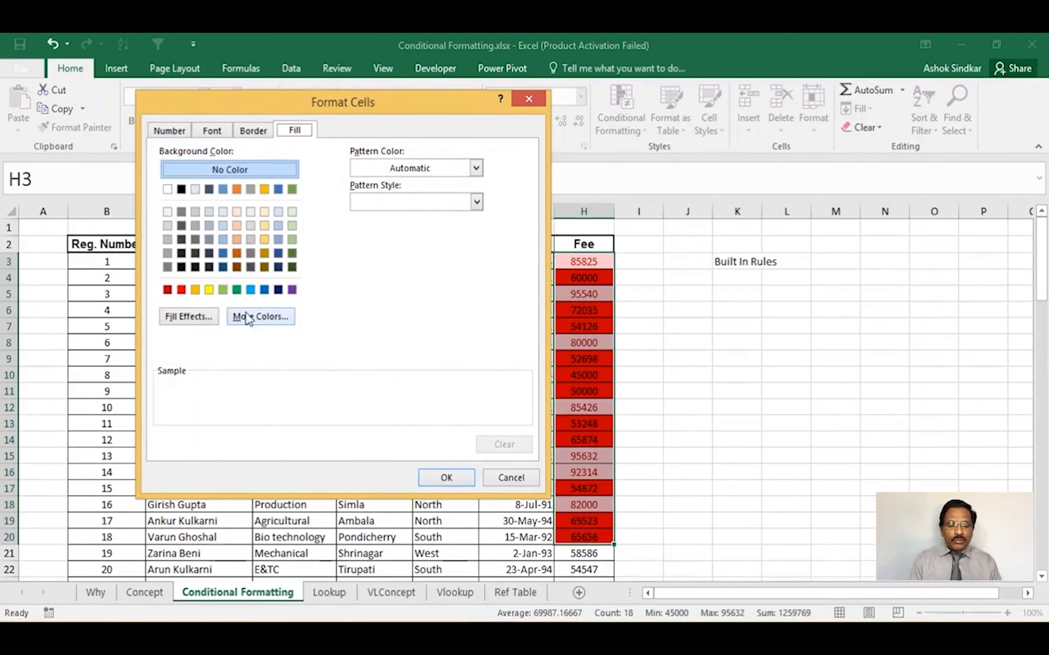
pyautogui.click(223, 290)
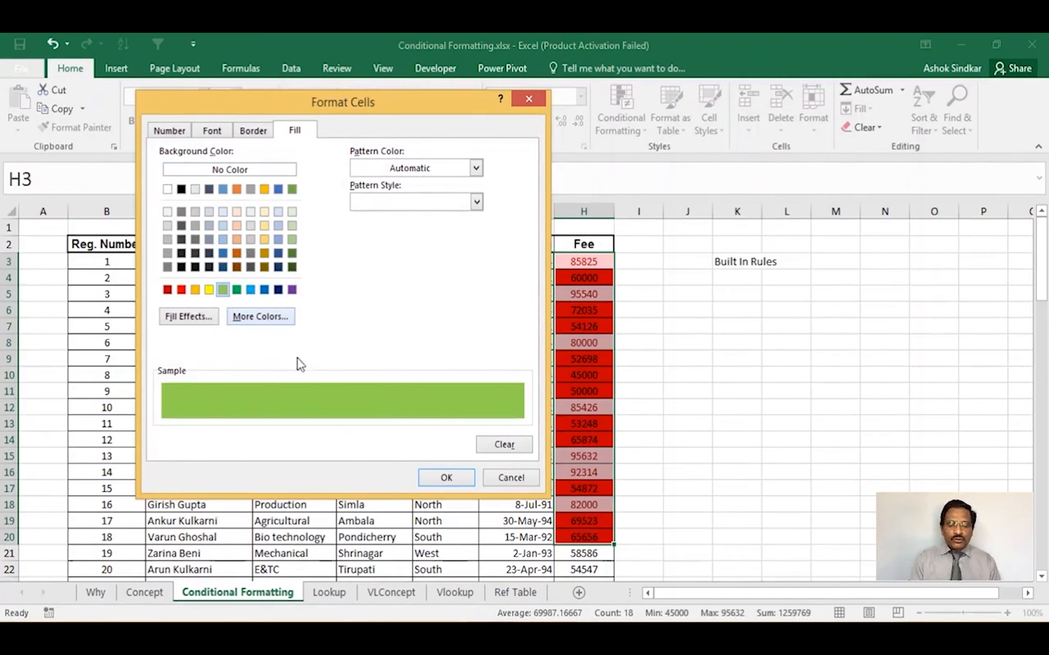
pyautogui.click(446, 477)
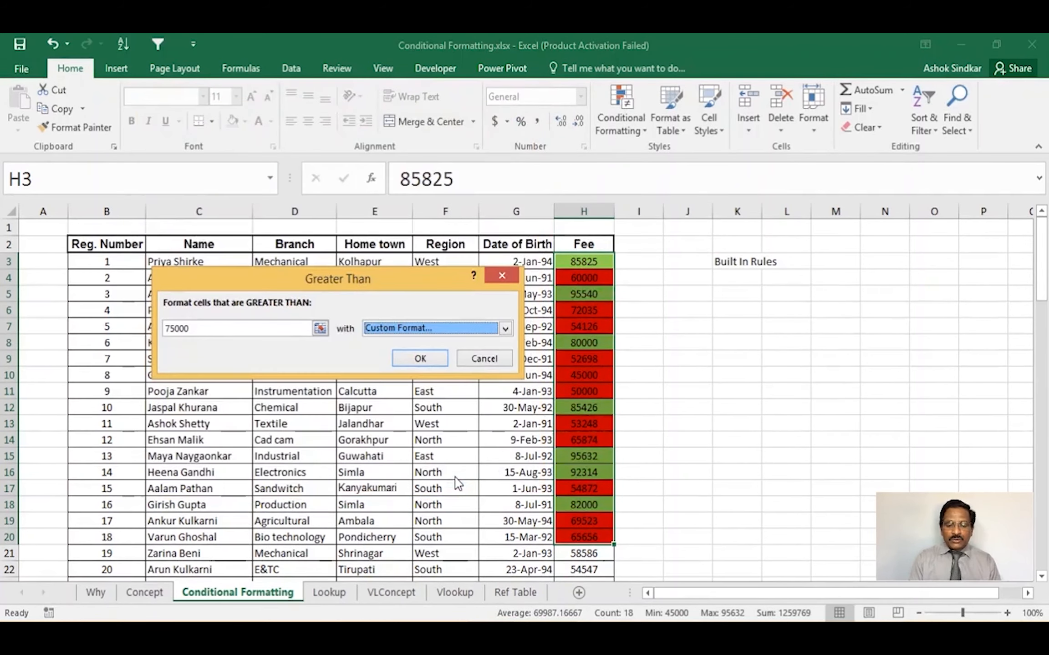
pyautogui.click(419, 359)
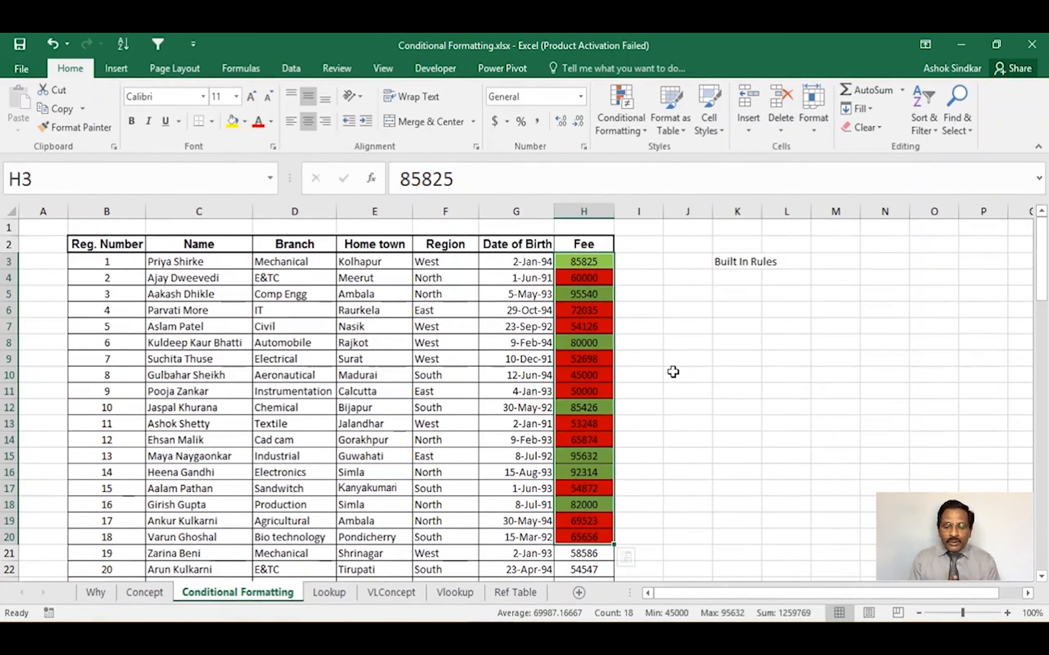
# Change the fee in cell H7 to 80000 to test the two rules
pyautogui.click(594, 310)
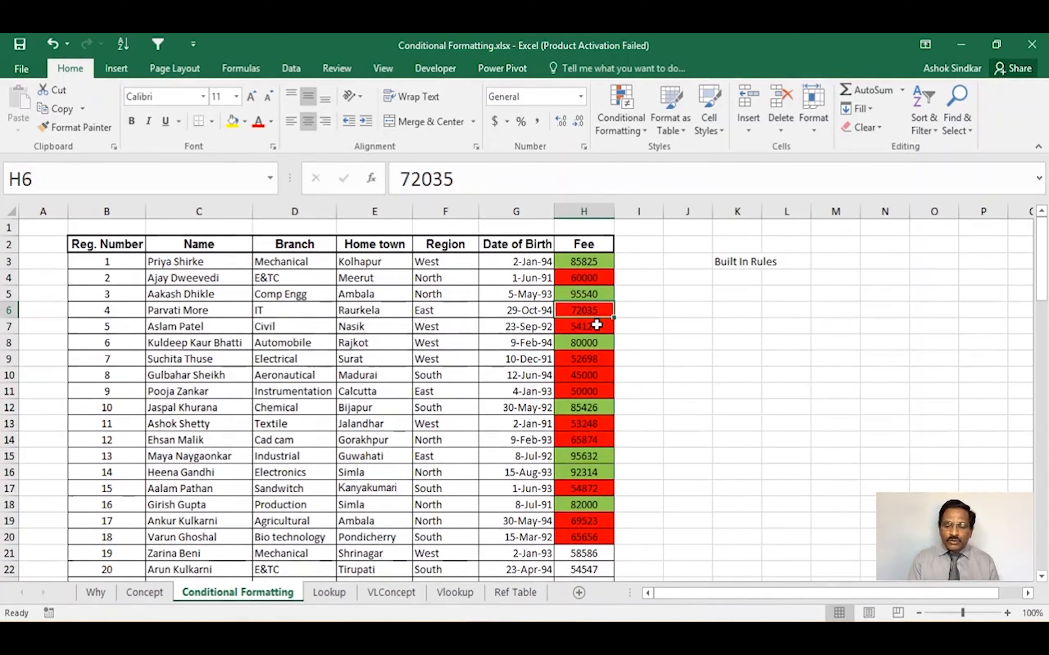
pyautogui.click(597, 325)
pyautogui.click(597, 325)
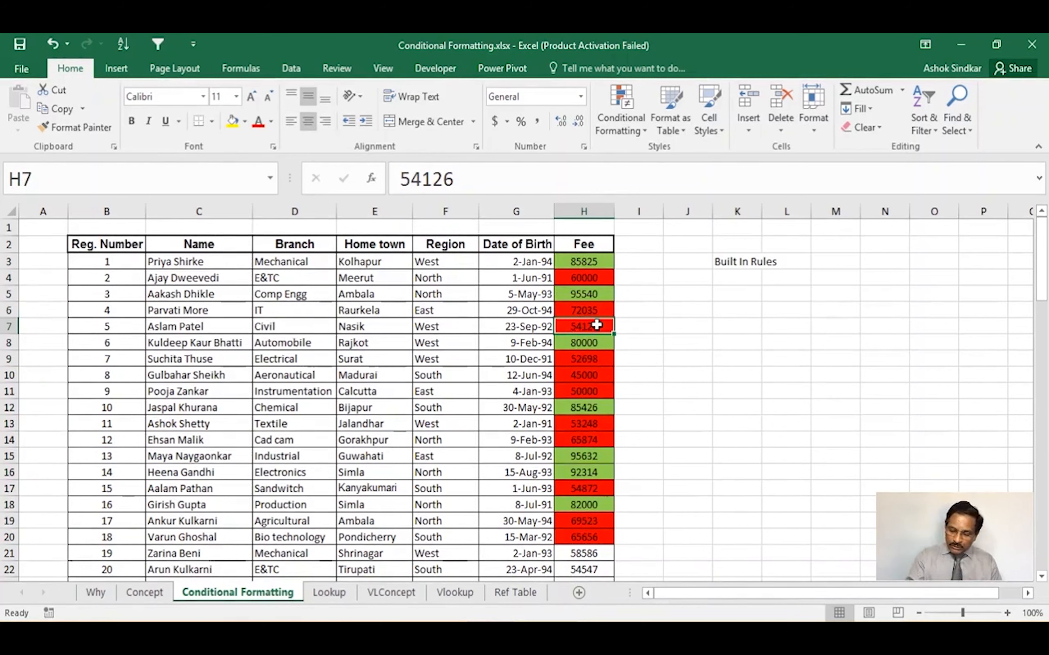
pyautogui.write('80000')
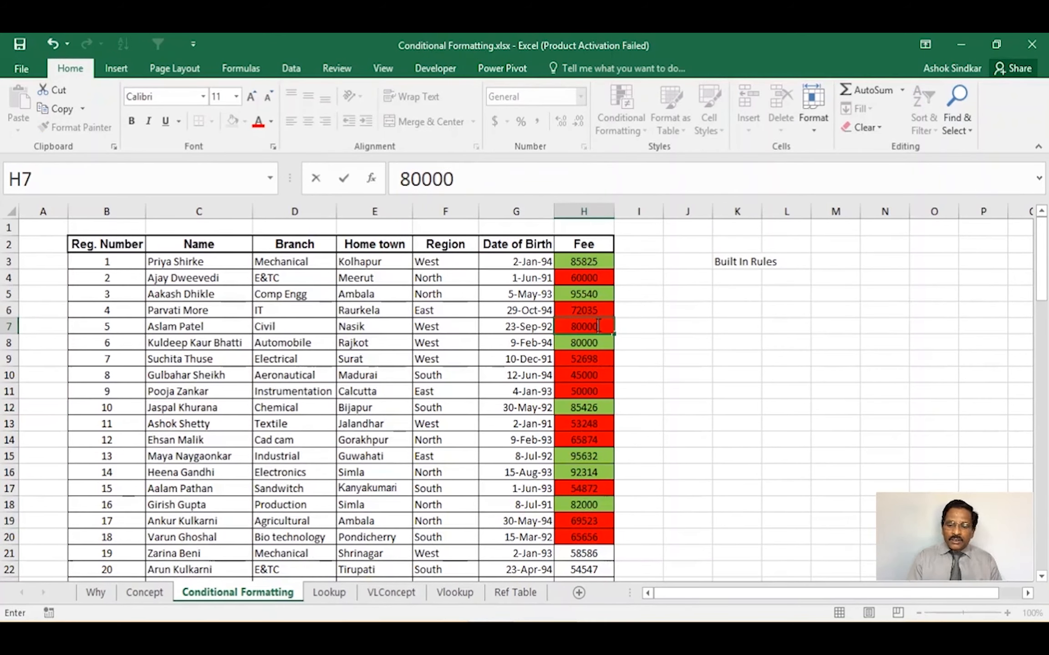
pyautogui.press('Return')
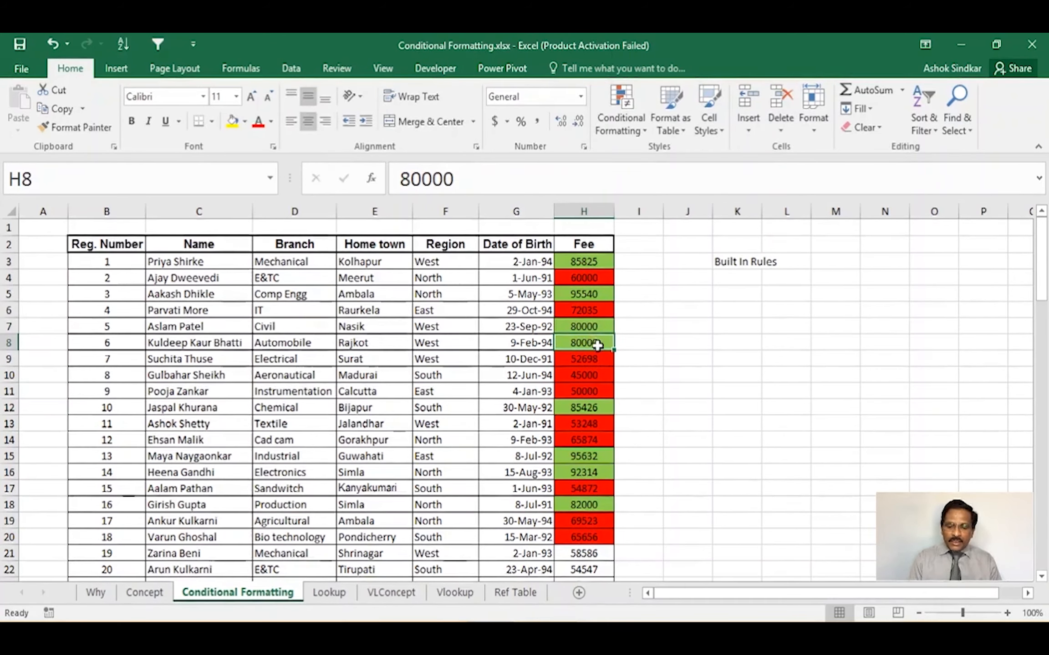
# Change the fee in cell H12 to 45000 to test the Less Than rule
pyautogui.click(604, 346)
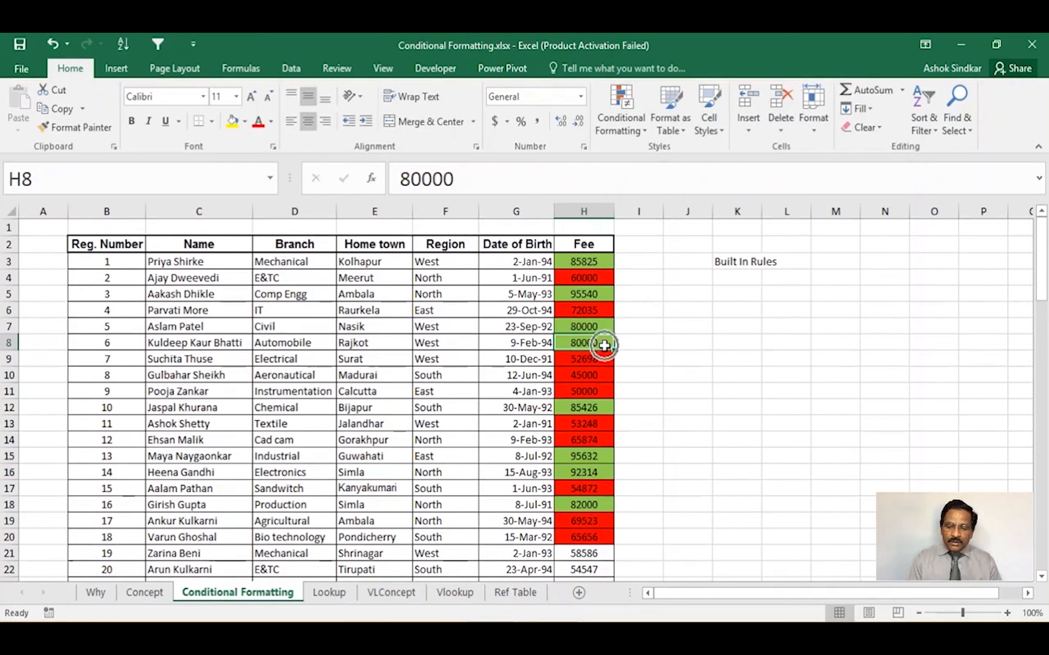
pyautogui.click(604, 405)
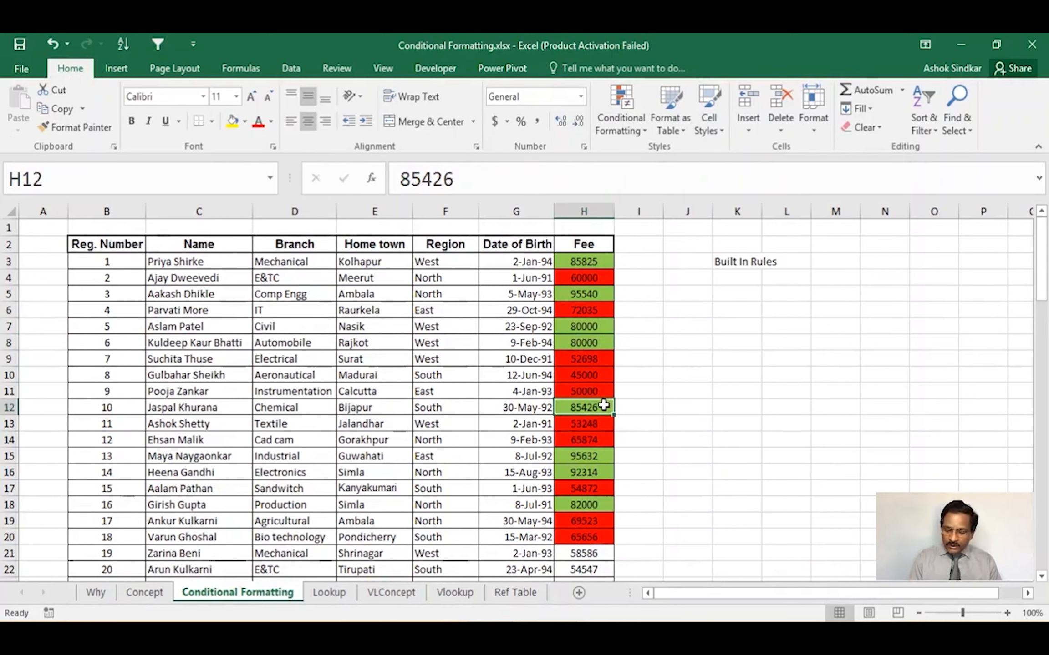
pyautogui.write('45000')
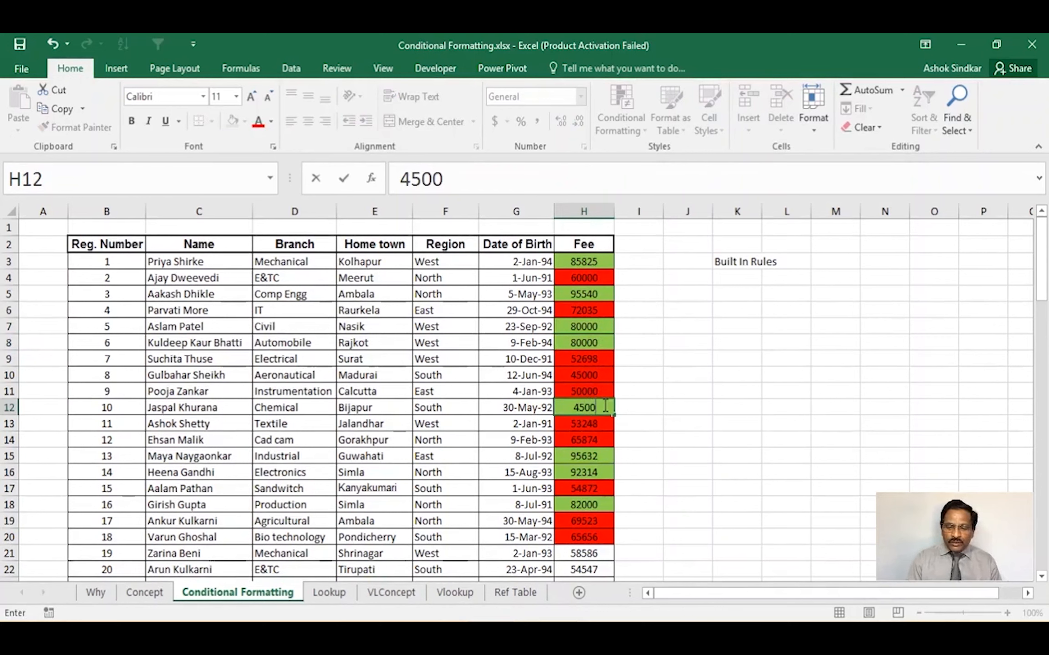
pyautogui.click(604, 405)
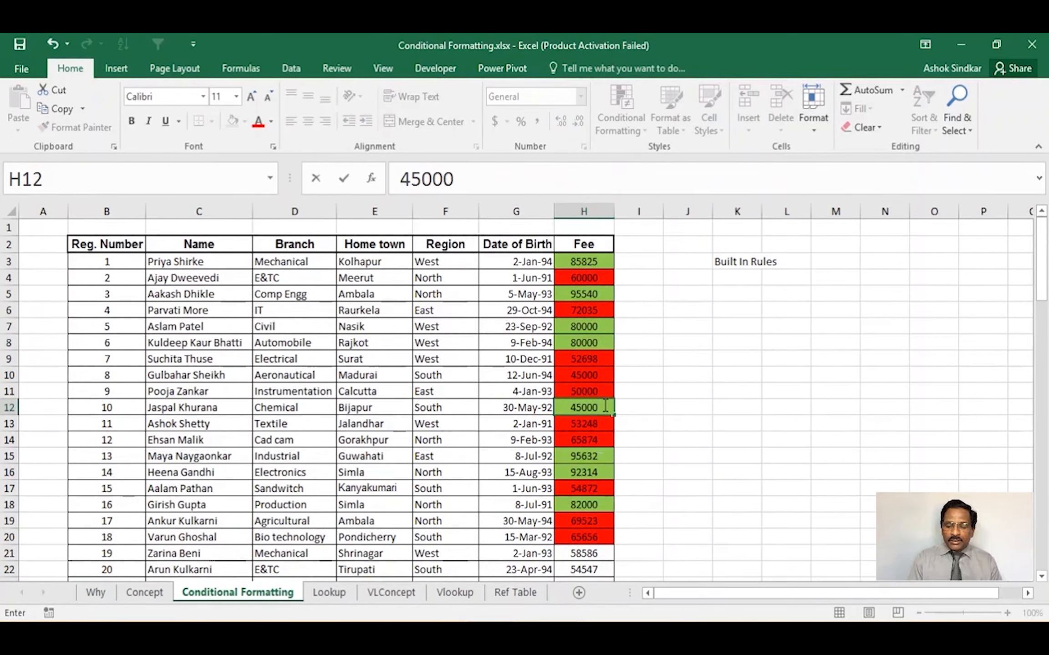
pyautogui.press('Return')
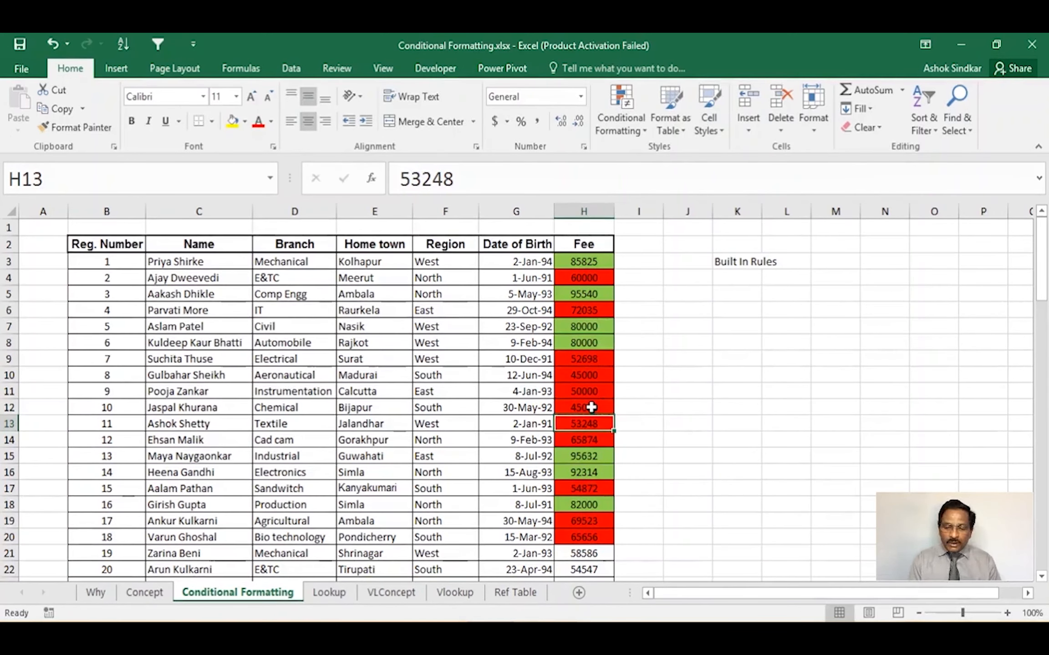
# Change the fee in cell H10 to 75000 to test the exact threshold value
pyautogui.click(593, 374)
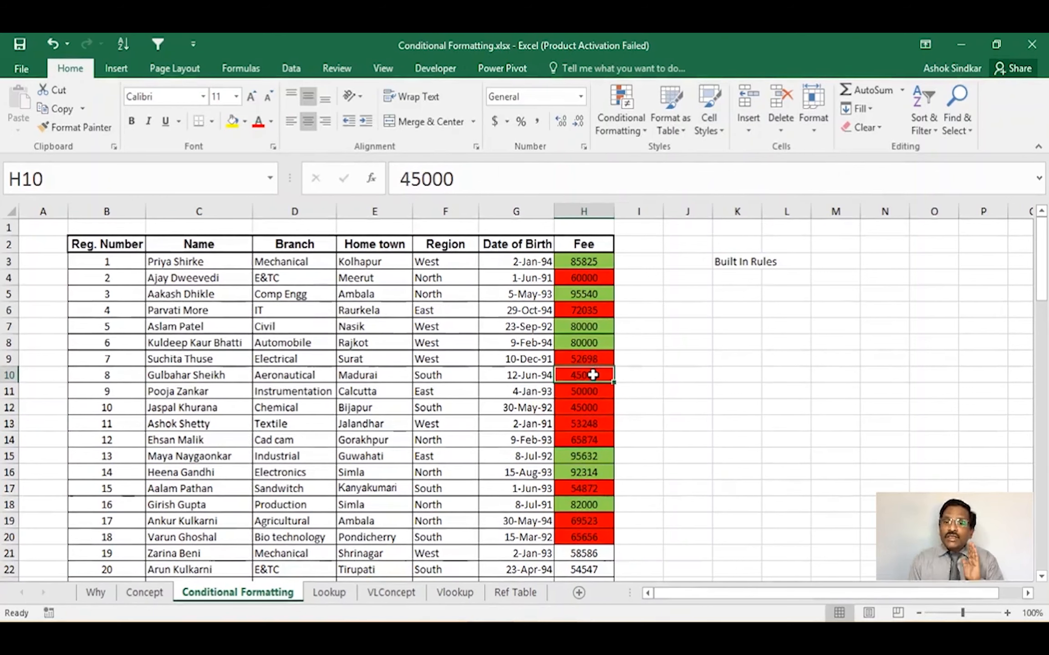
pyautogui.write('75')
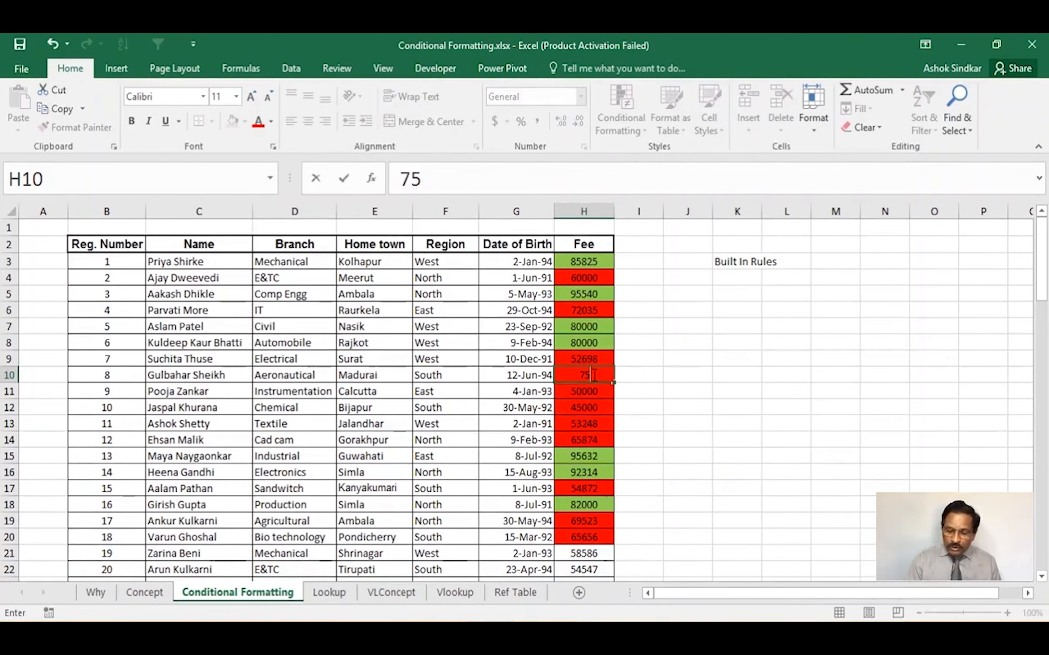
pyautogui.write('000')
pyautogui.press('Return')
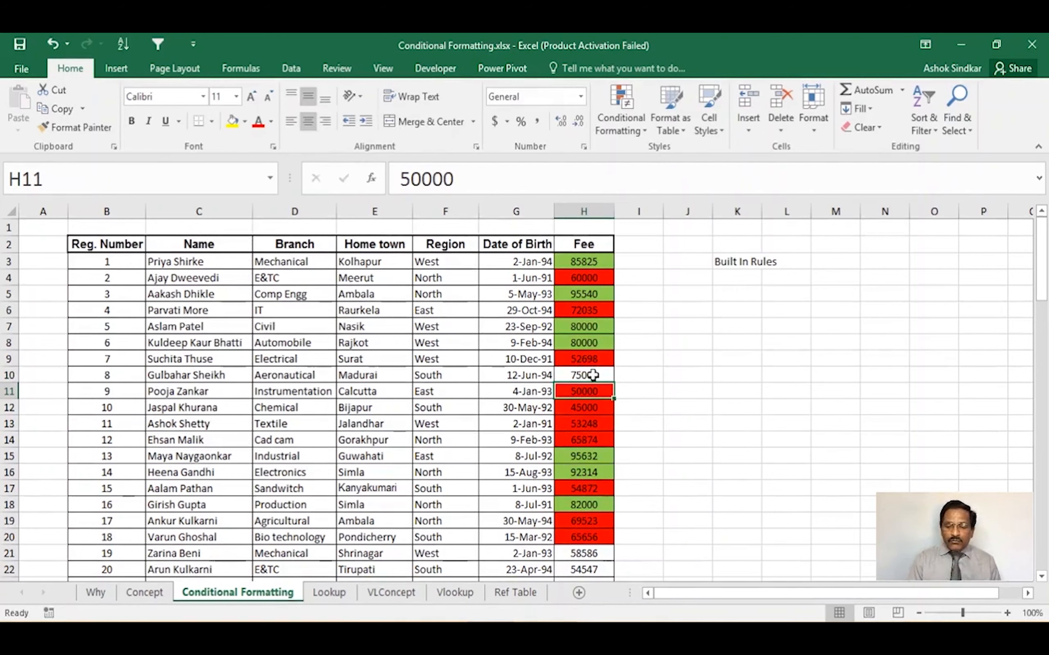
pyautogui.click(593, 375)
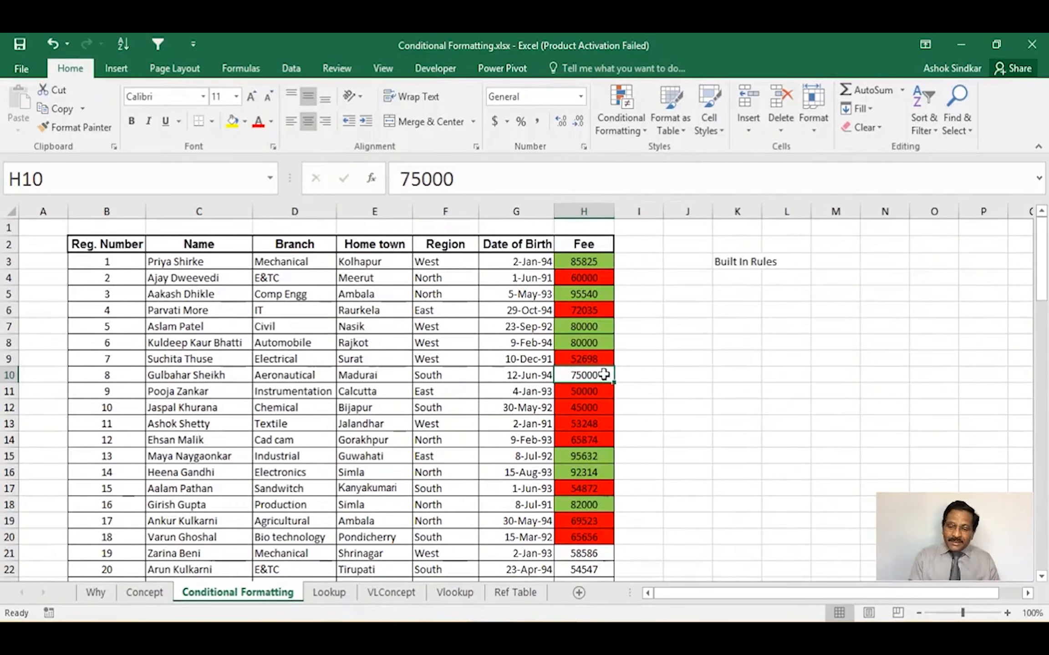
pyautogui.click(622, 118)
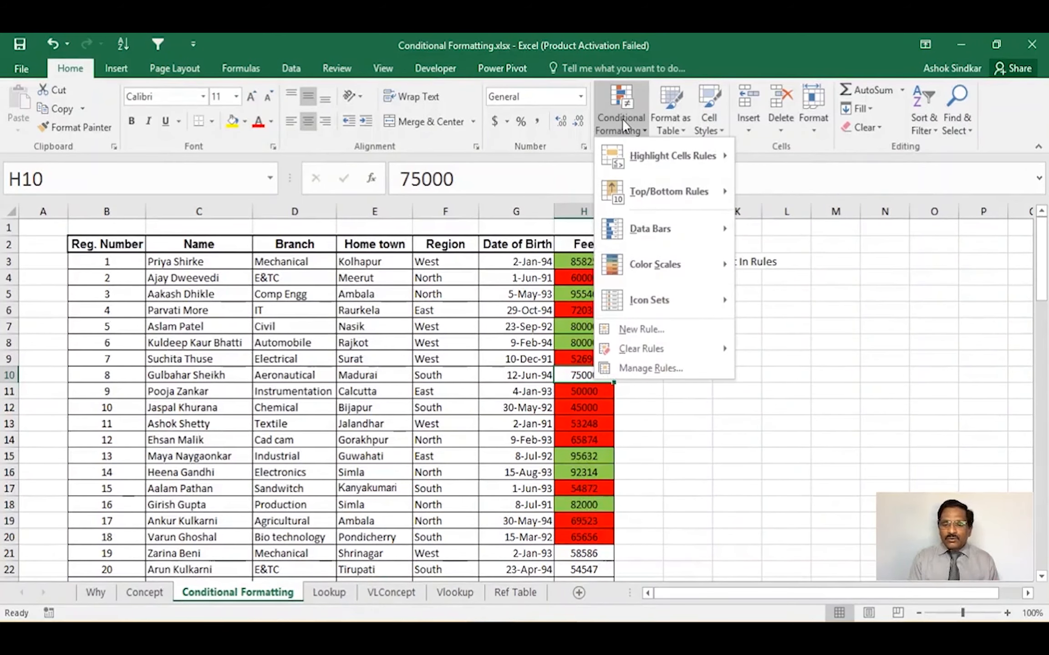
pyautogui.moveTo(675, 165)
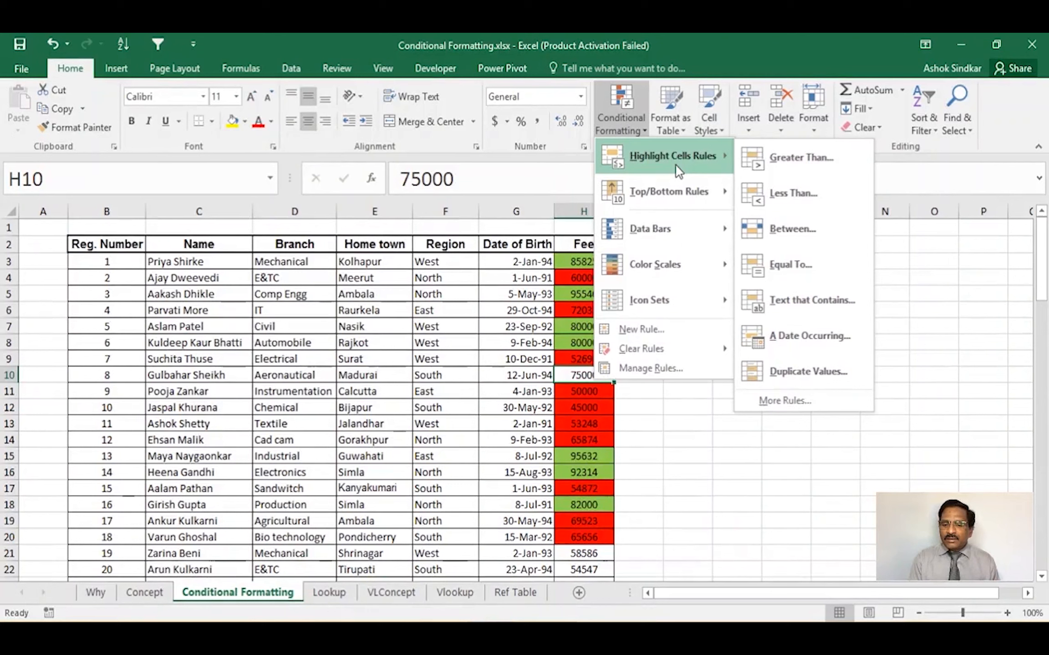
pyautogui.click(810, 162)
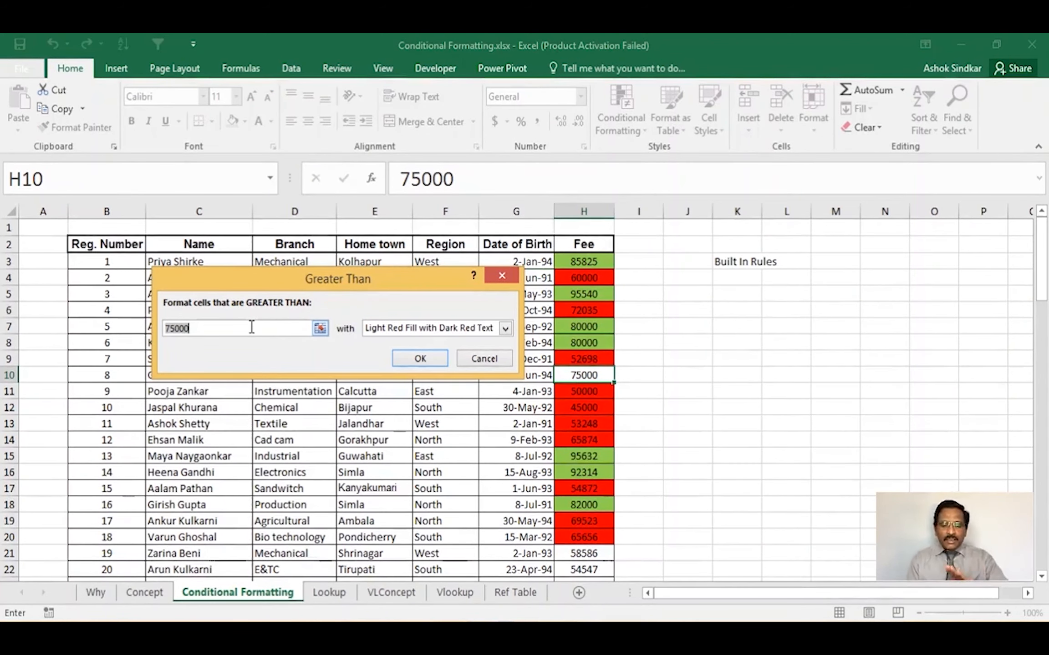
pyautogui.click(504, 272)
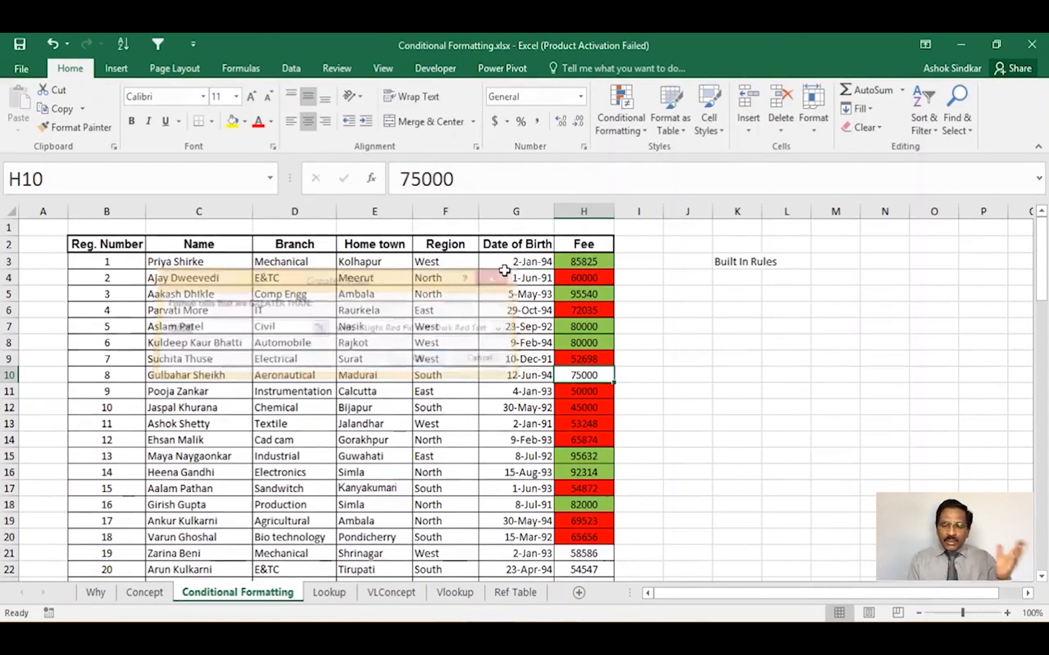
pyautogui.click(756, 326)
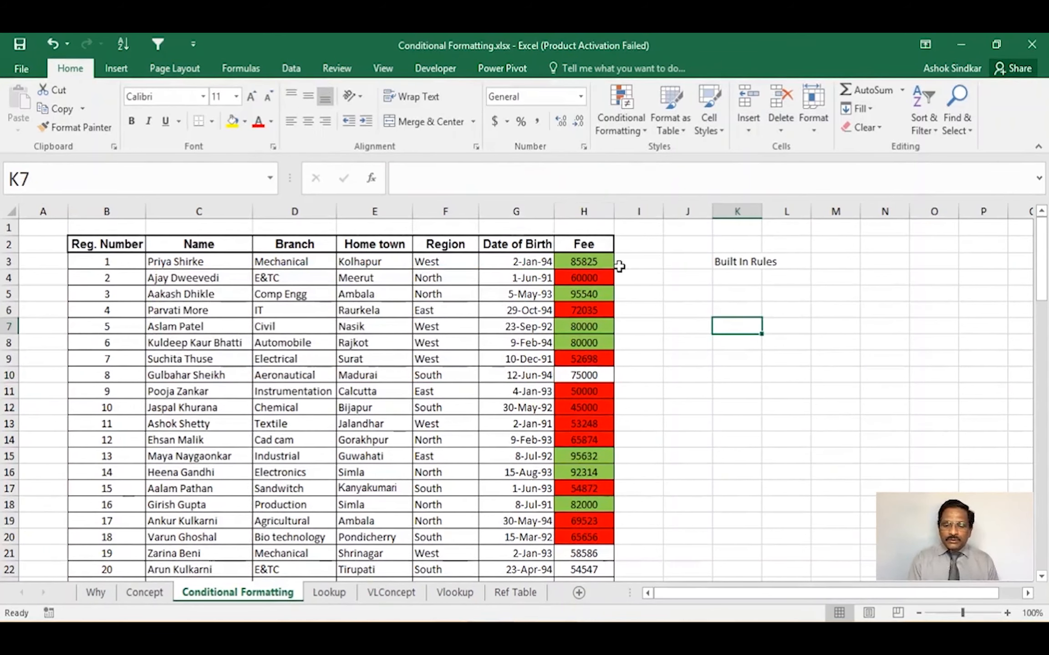
# Clear the conditional formatting rules from the fees in H3:H20 only
pyautogui.click(596, 259)
pyautogui.moveTo(596, 258); pyautogui.dragTo(601, 539)
pyautogui.click(621, 122)
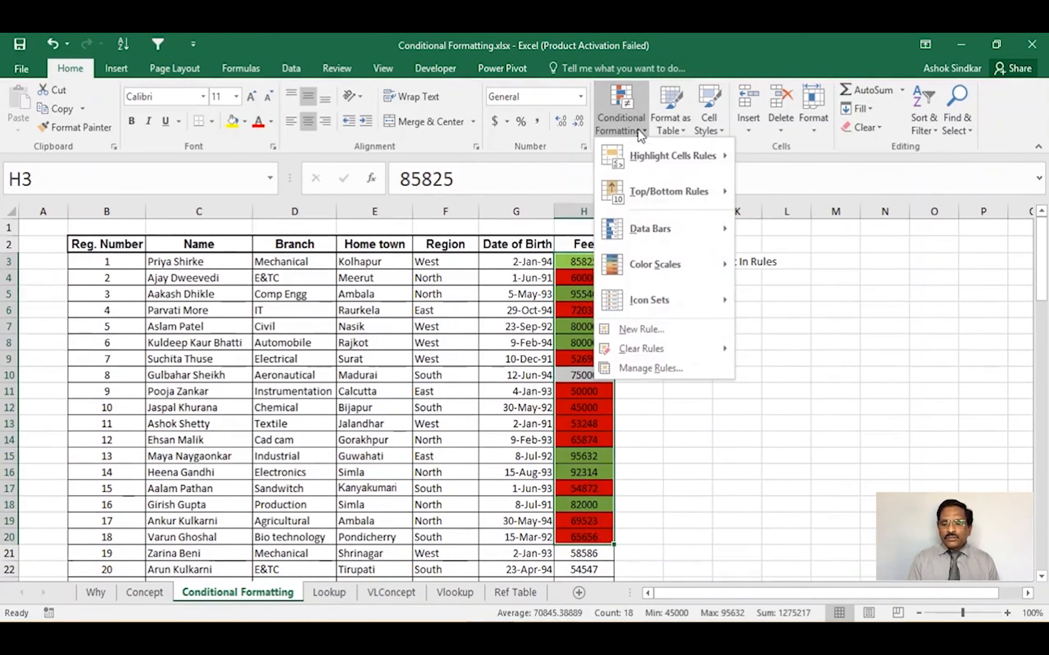
pyautogui.moveTo(657, 157)
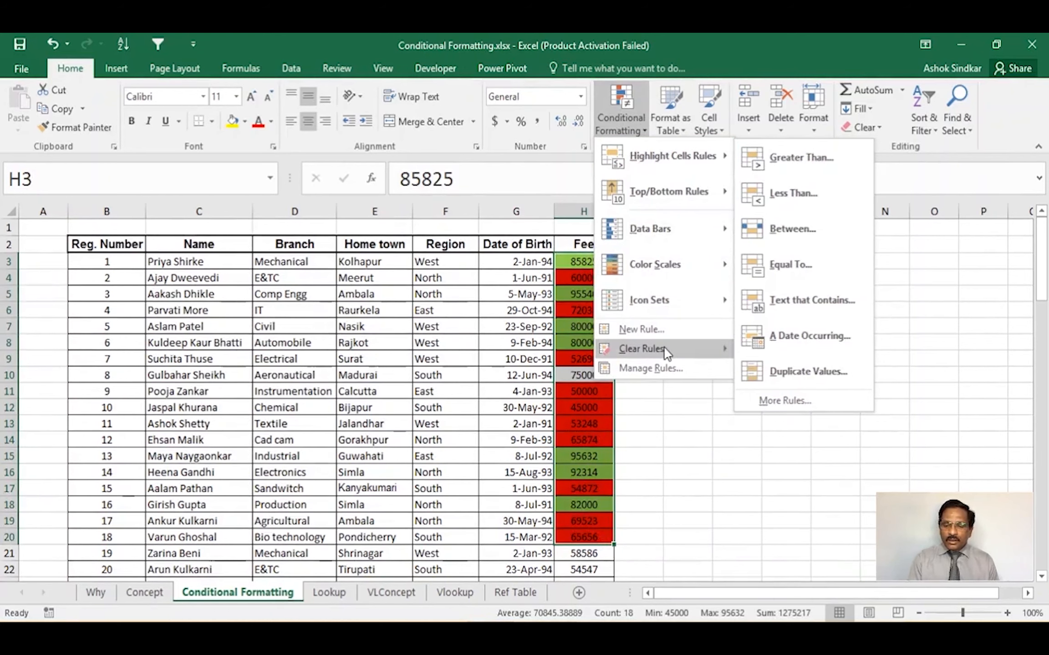
pyautogui.moveTo(665, 351)
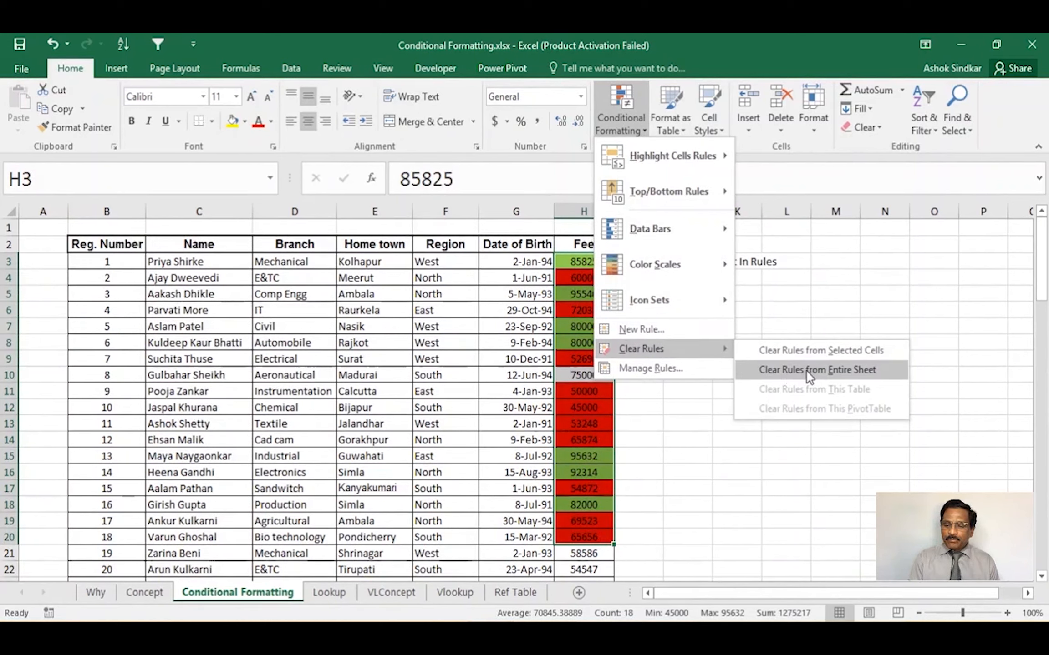
pyautogui.click(806, 349)
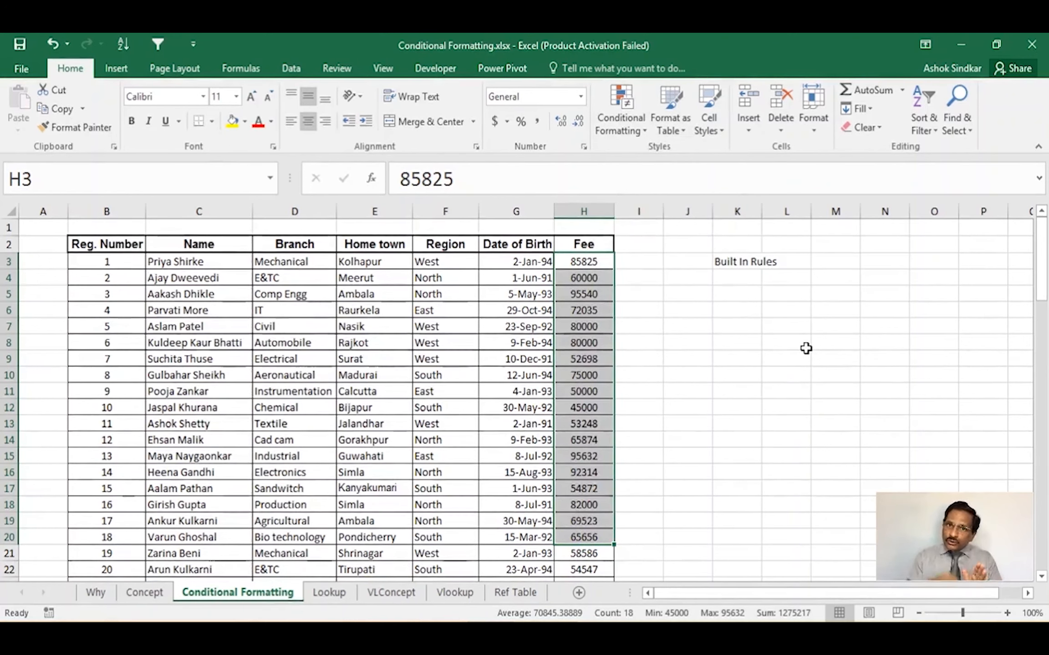
# Try a Between highlight rule on the fees in H3:H20 with limits of 50000 and 80000
pyautogui.click(626, 133)
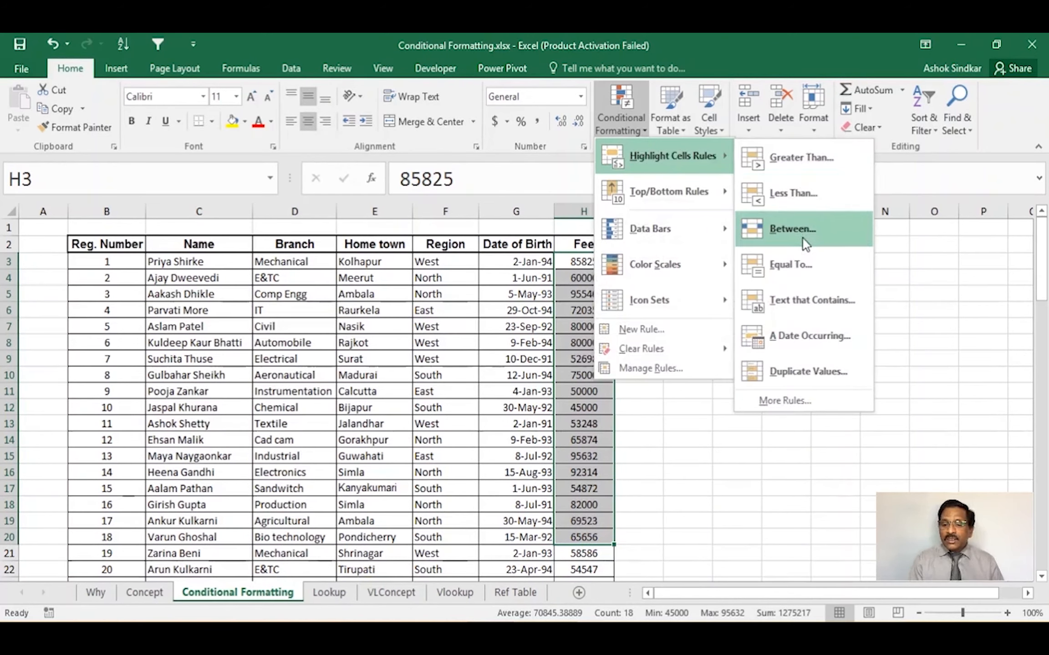
pyautogui.click(802, 232)
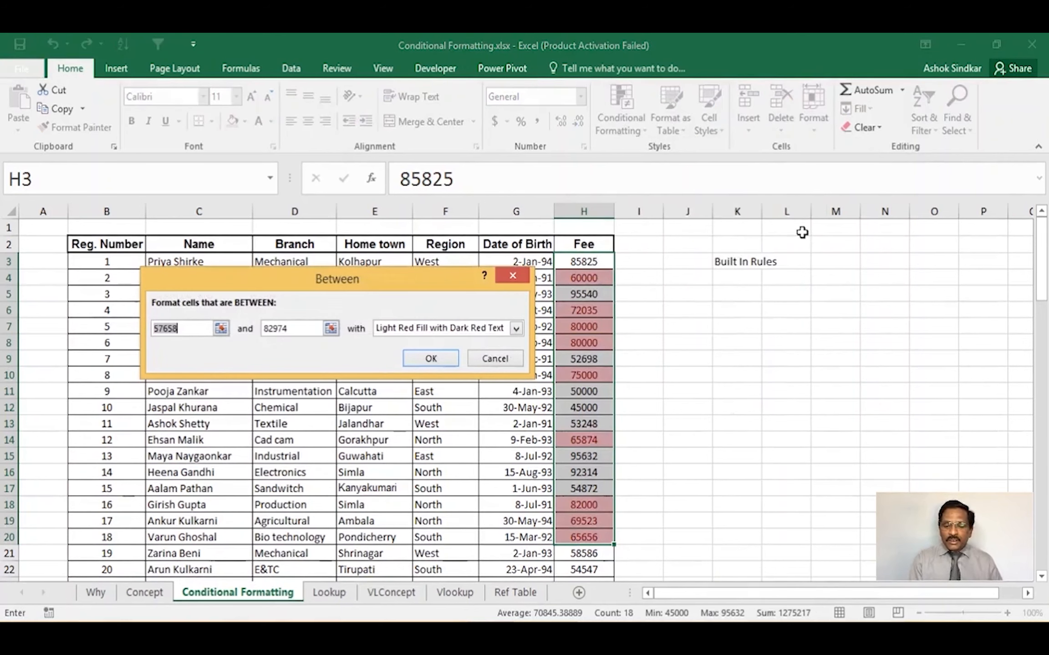
pyautogui.press('ctrl')
pyautogui.press('ctrl')
pyautogui.press('ctrl')
pyautogui.press('ctrl')
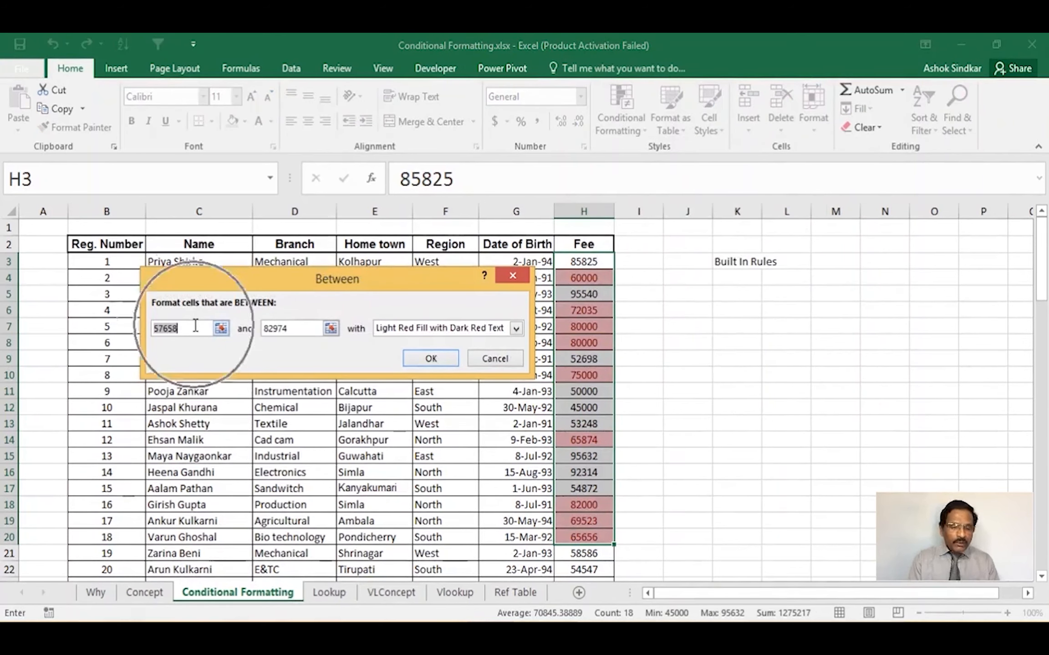
pyautogui.press('BackSpace')
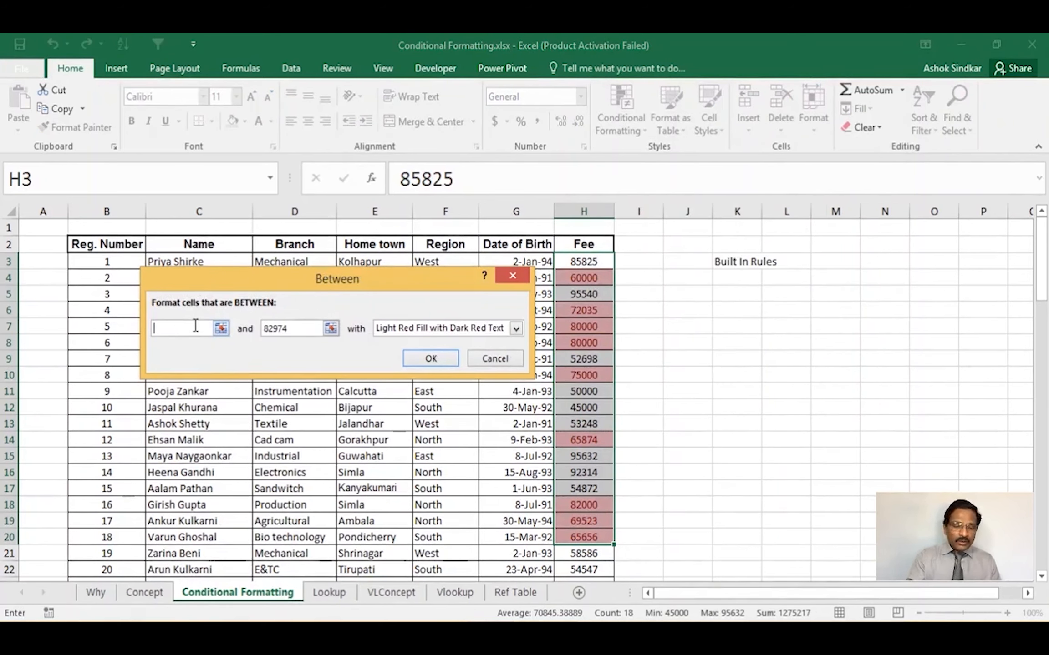
pyautogui.write('500')
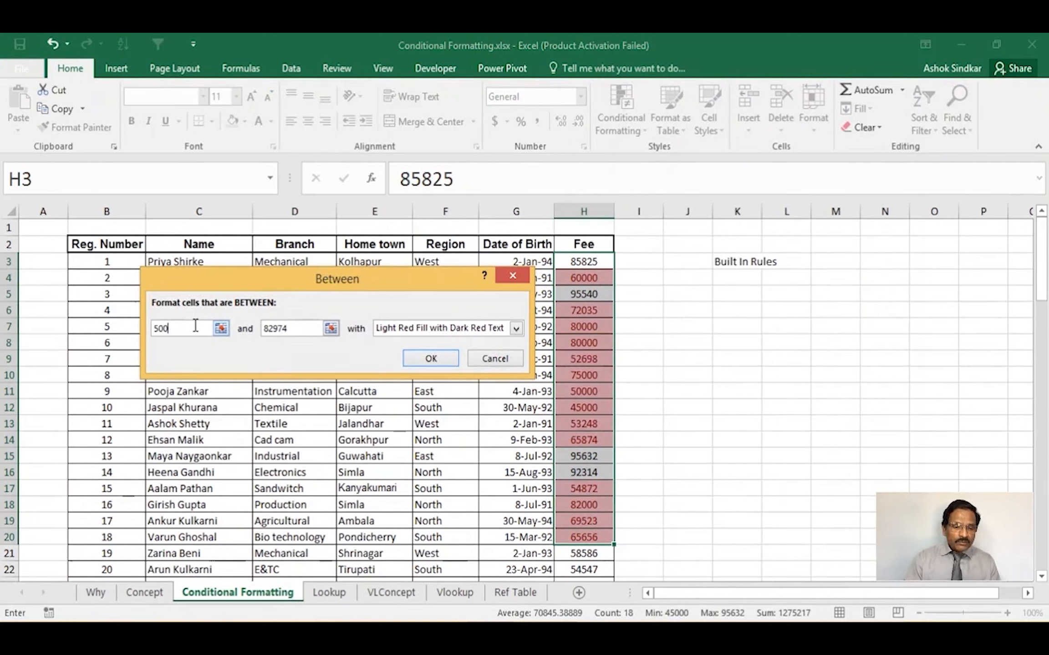
pyautogui.write('00')
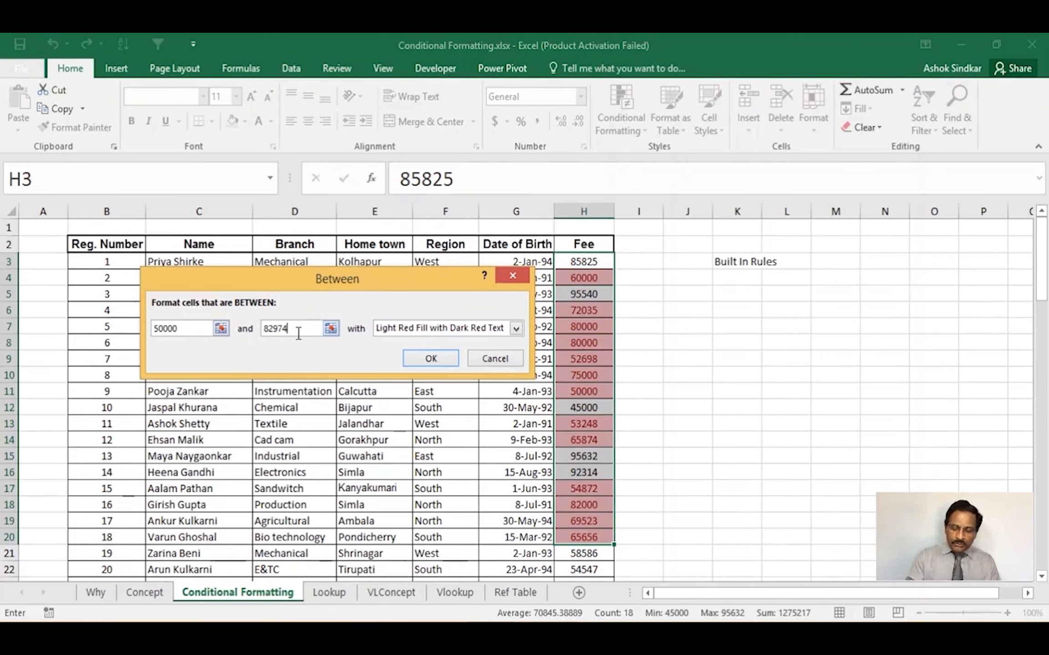
pyautogui.press('BackSpace')
pyautogui.press('BackSpace')
pyautogui.press('BackSpace')
pyautogui.press('BackSpace')
pyautogui.press('BackSpace')
pyautogui.write('80000')
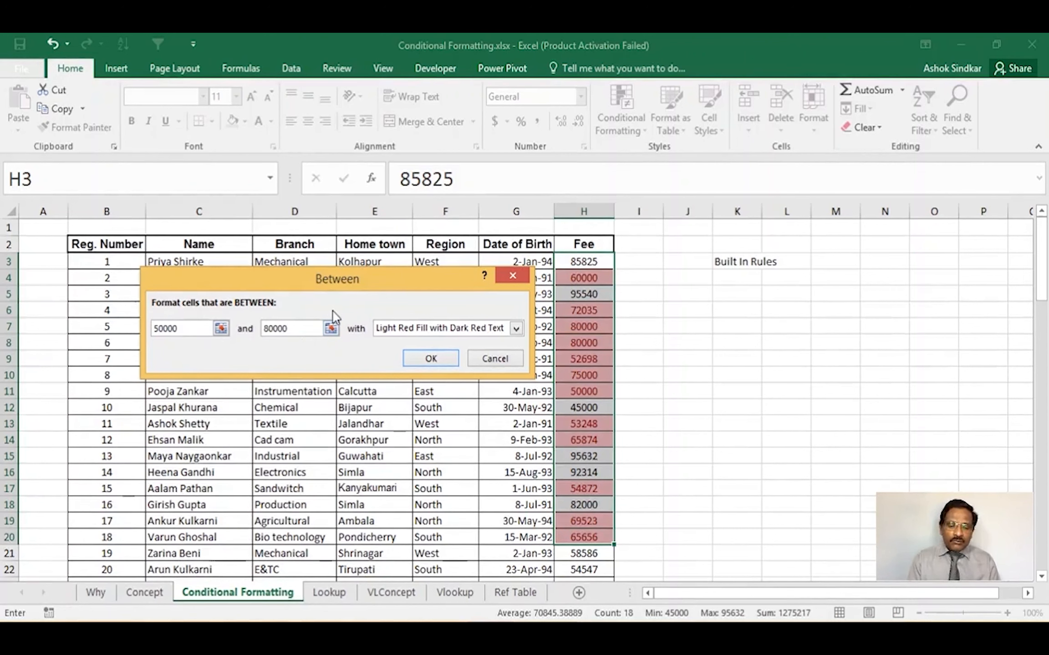
# View the format choices for the Between rule and dismiss the rule without applying it
pyautogui.click(517, 328)
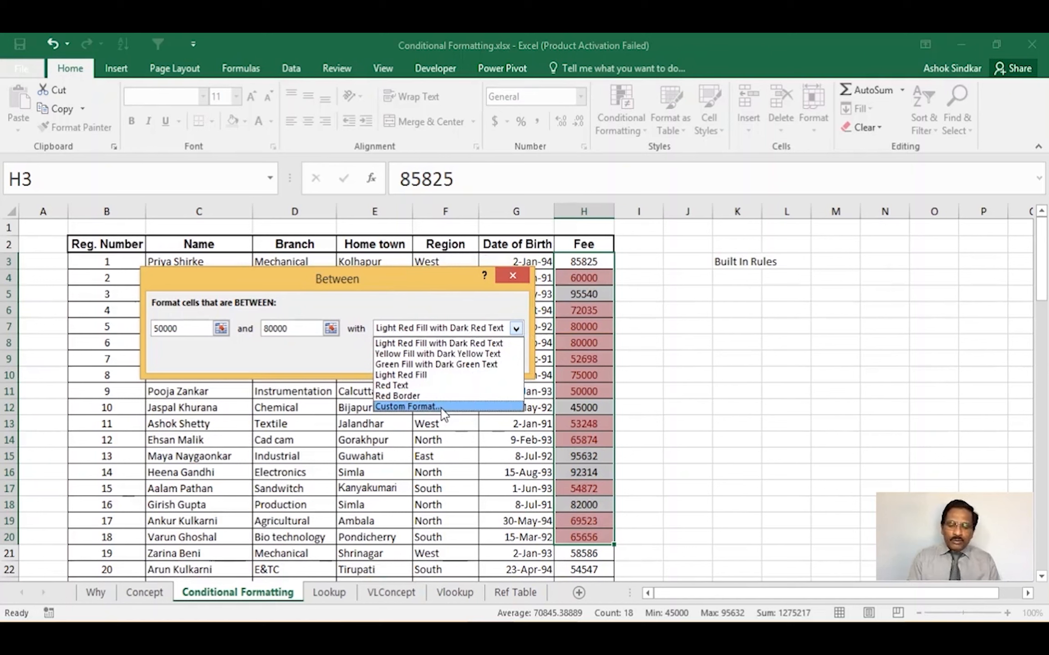
pyautogui.click(302, 349)
pyautogui.press('ctrl')
pyautogui.press('ctrl')
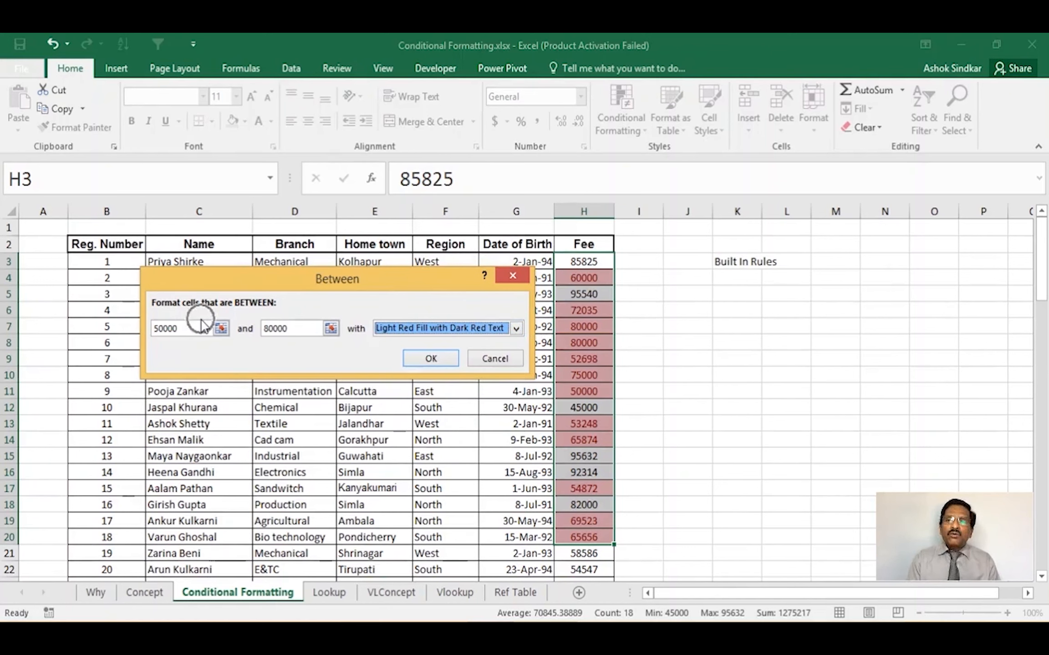
pyautogui.press('ctrl')
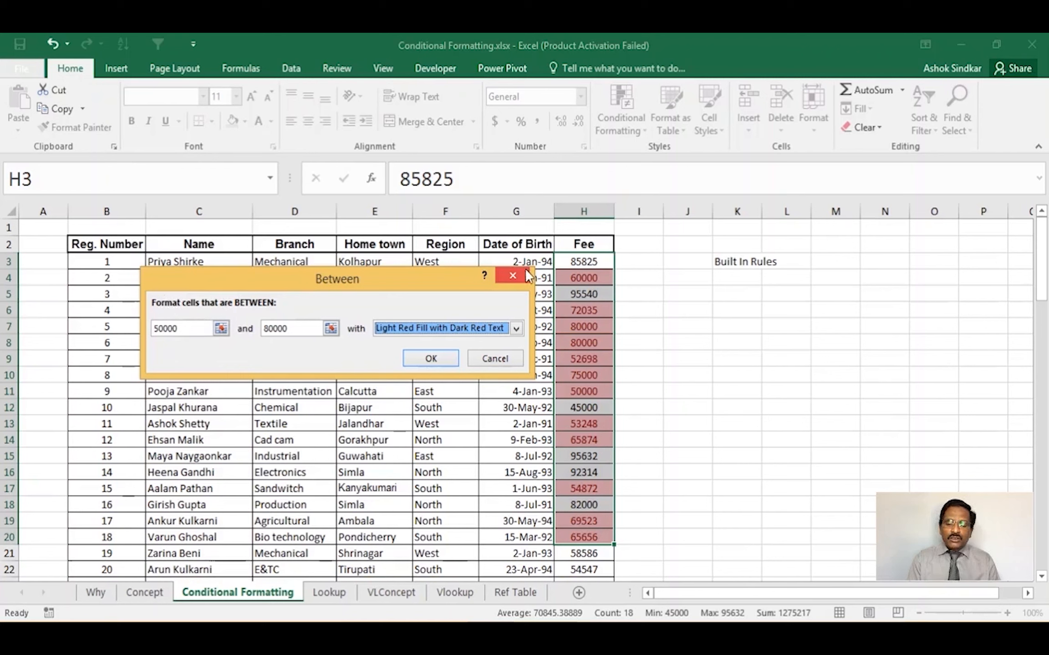
pyautogui.click(513, 276)
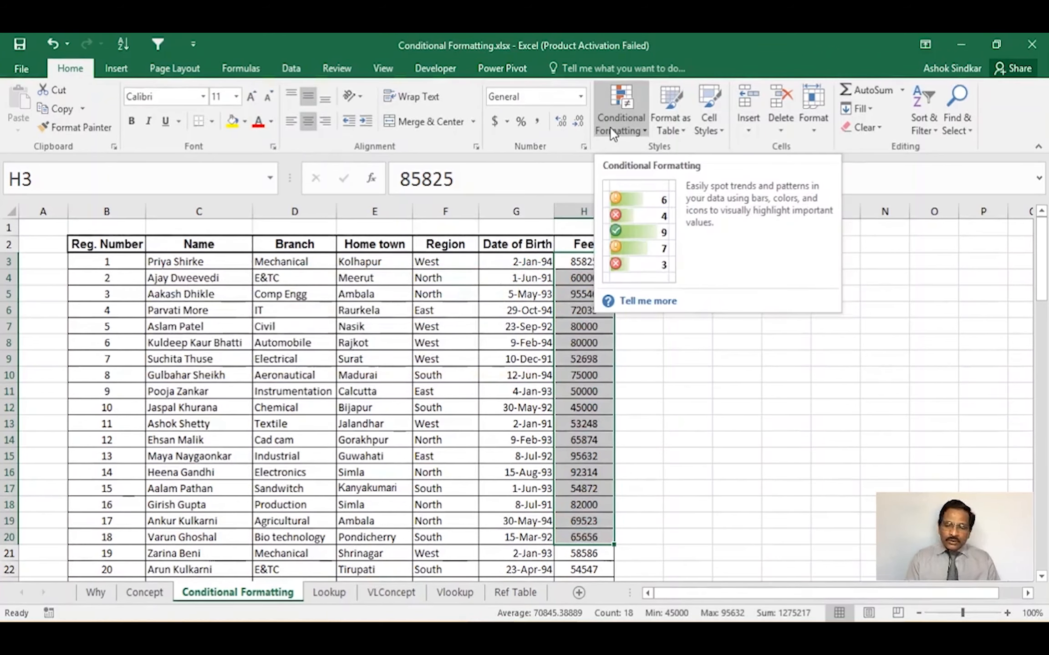
pyautogui.hotkey('ctrl', 'q')
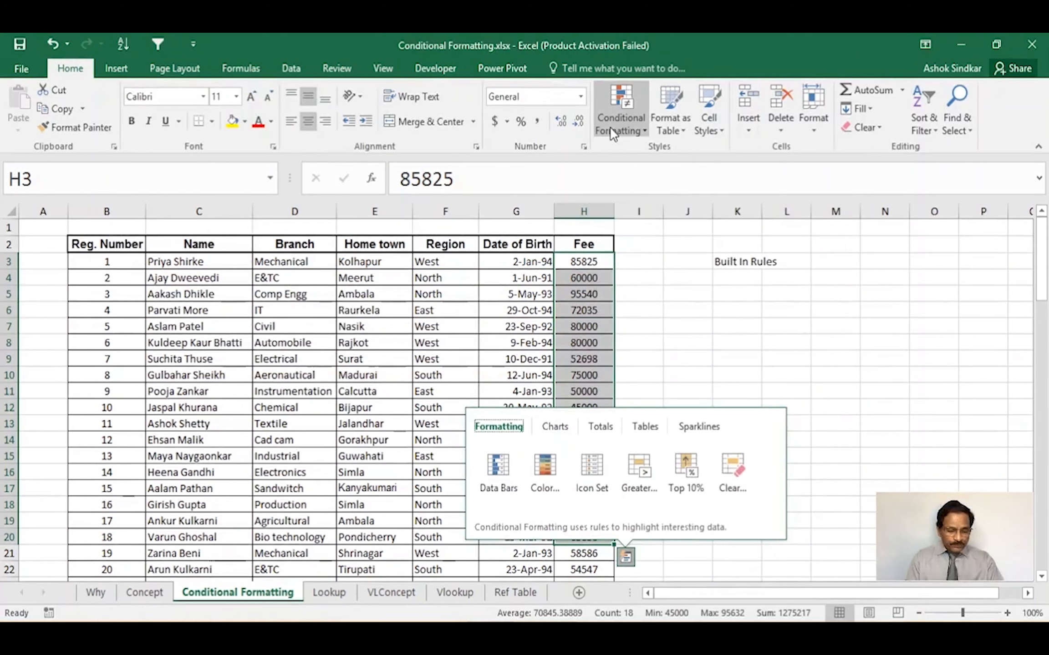
pyautogui.press('Escape')
# Apply an Equal To highlight rule for 70000 with Light Red Fill with Dark Red Text to the fees in H3:H20
pyautogui.click(619, 131)
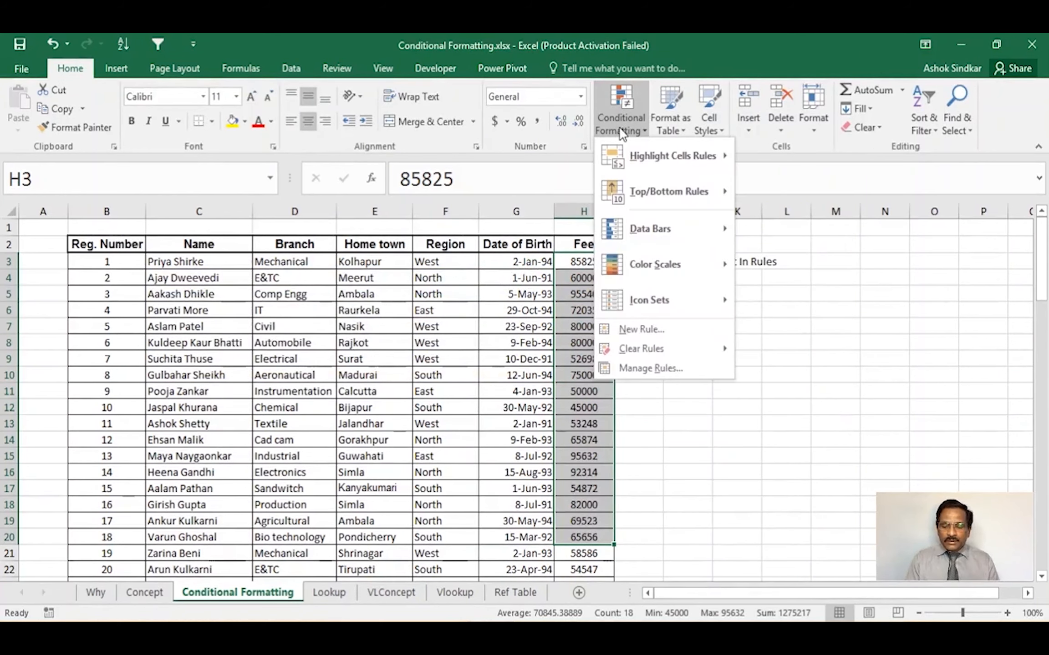
pyautogui.moveTo(653, 143)
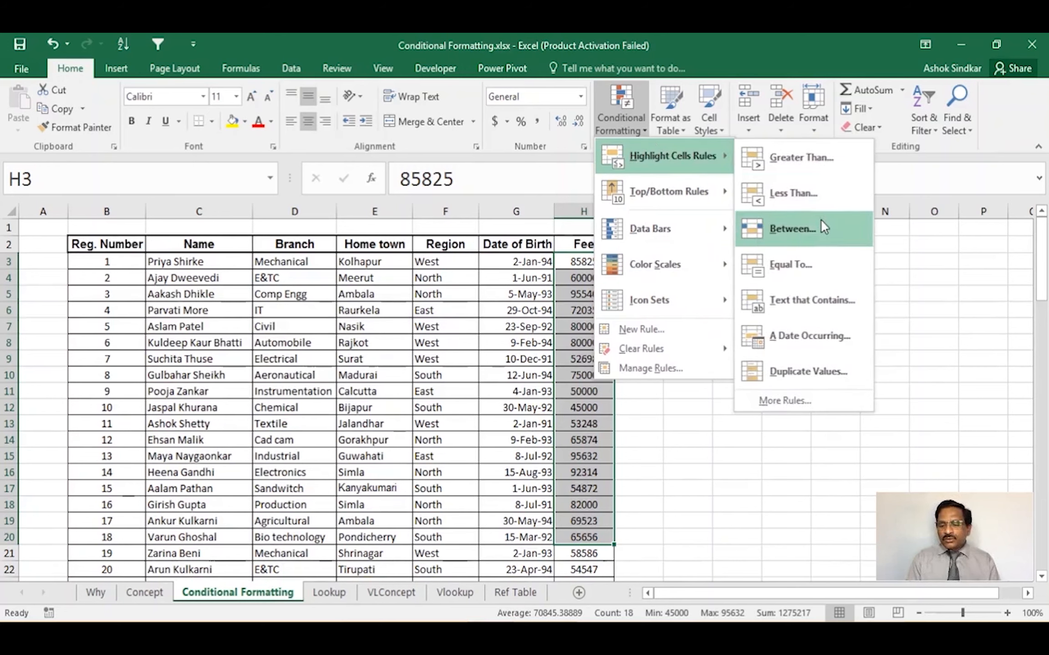
pyautogui.click(825, 264)
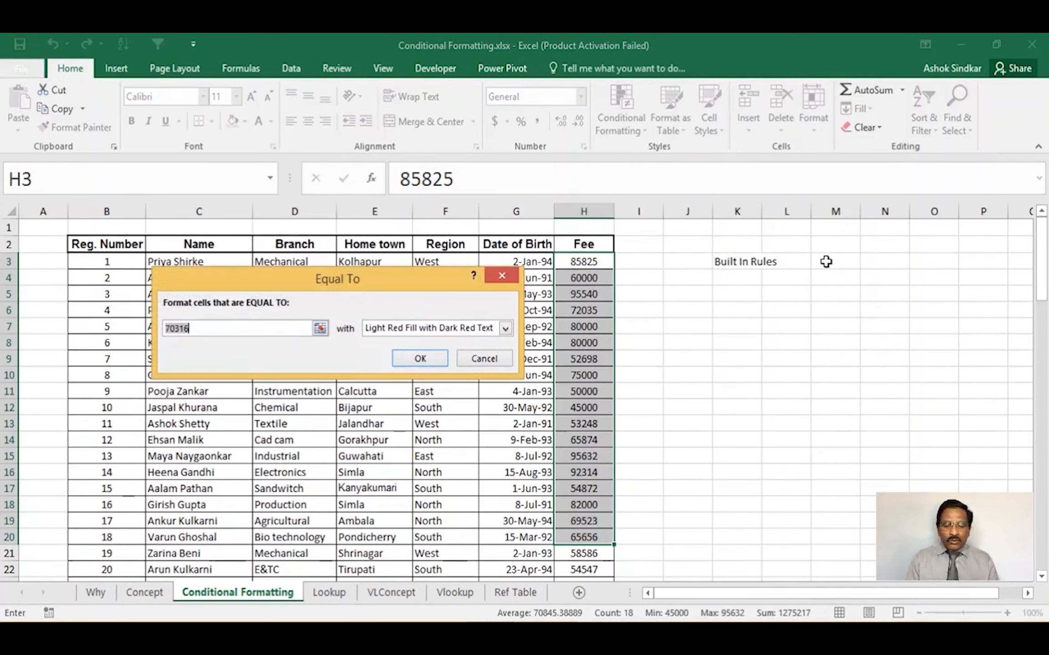
pyautogui.press('BackSpace')
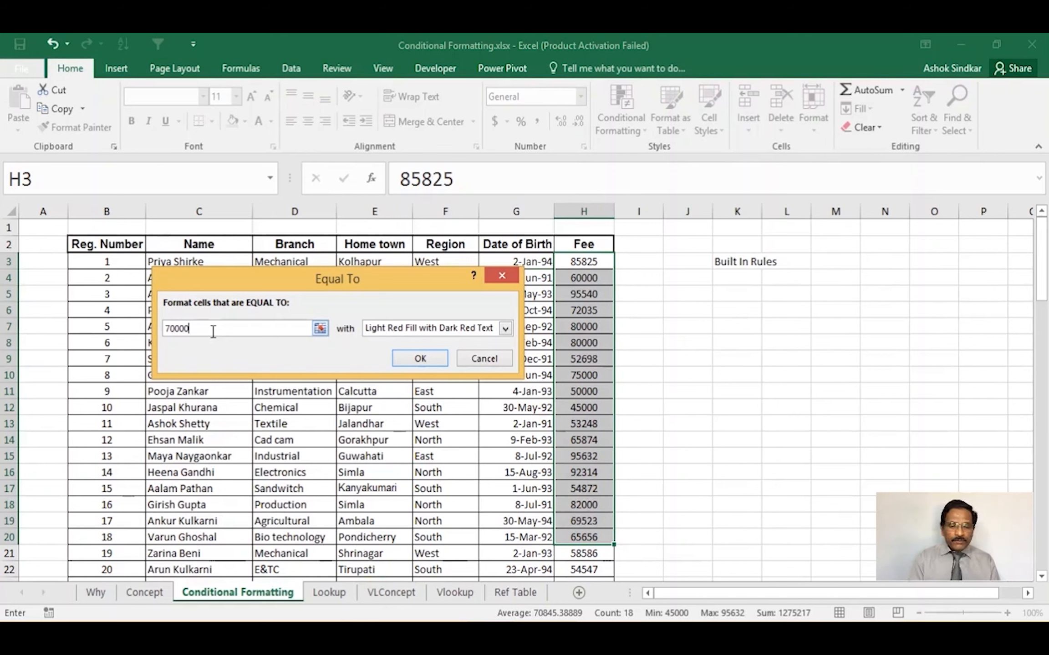
pyautogui.click(428, 357)
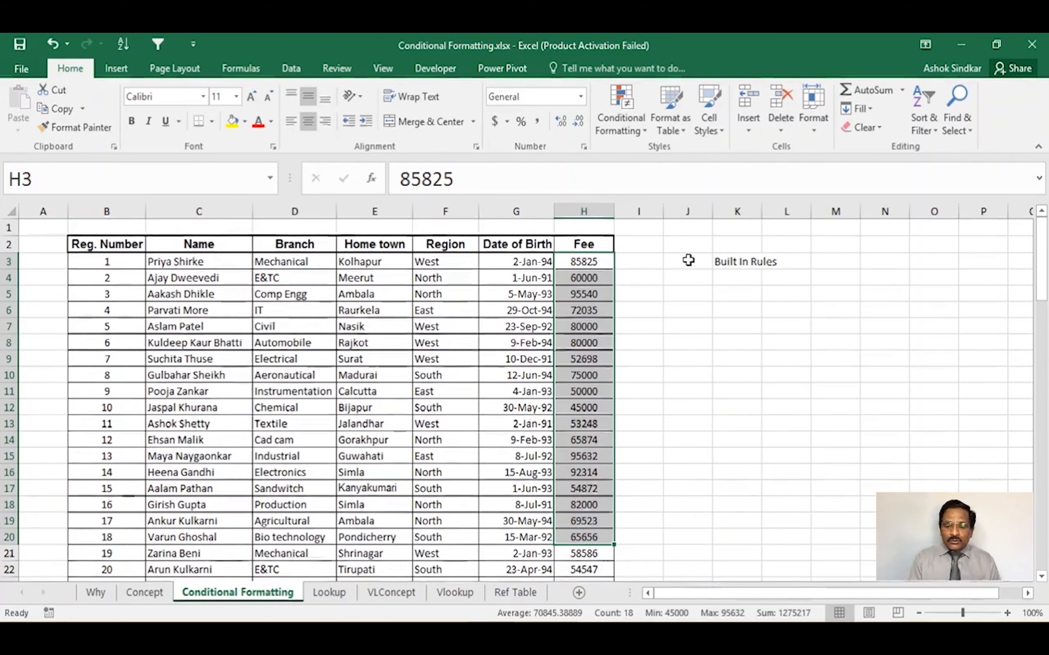
# Change the fee in cell H12 to 60000 to test the Equal To rule
pyautogui.click(596, 279)
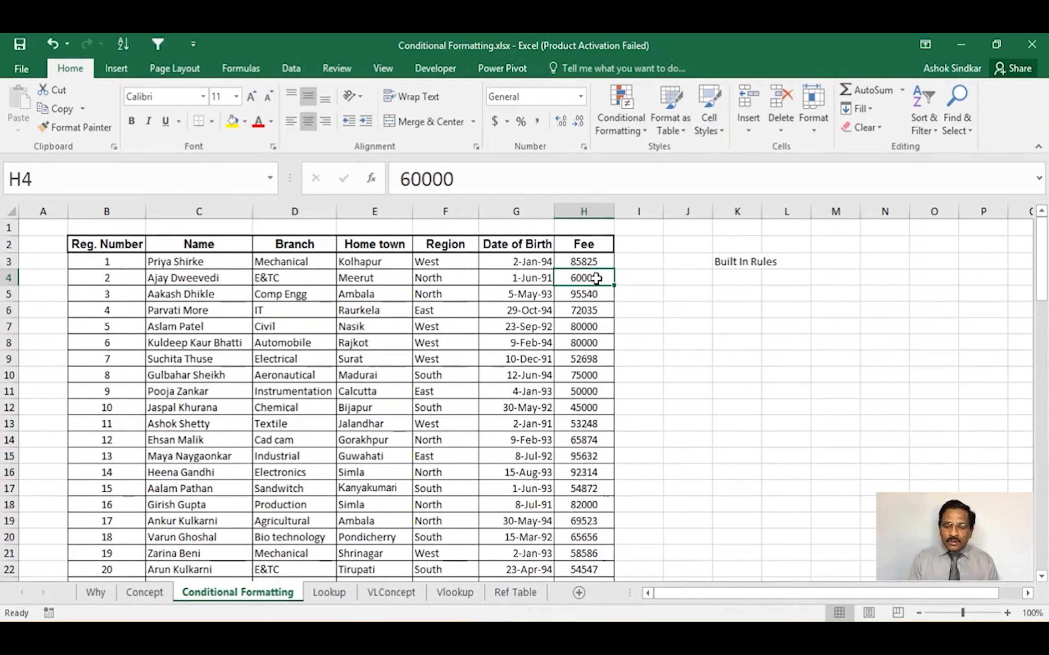
pyautogui.click(596, 407)
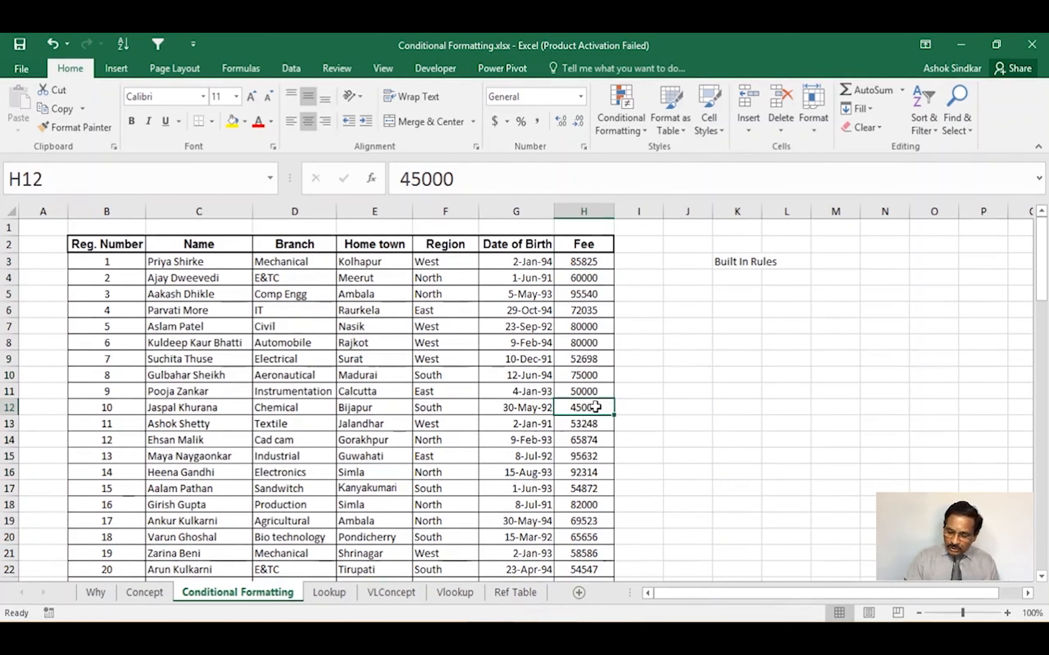
pyautogui.write('60000')
pyautogui.press('Return')
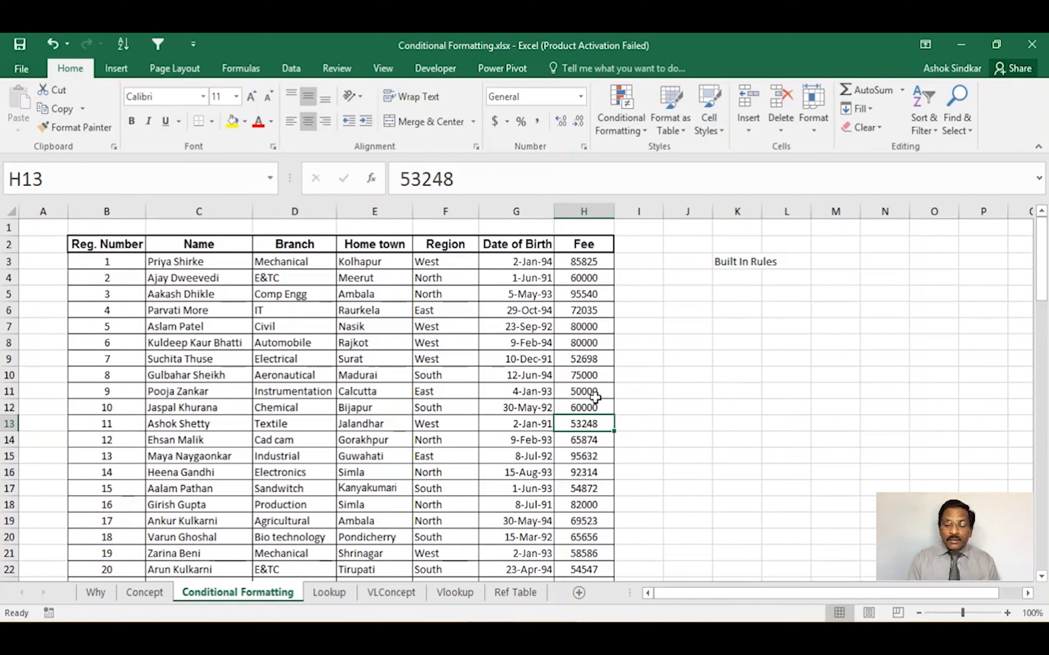
# Examine the Equal To rule's definition and format for the fees in the rules manager, leaving it unedited
pyautogui.moveTo(580, 262); pyautogui.dragTo(587, 408)
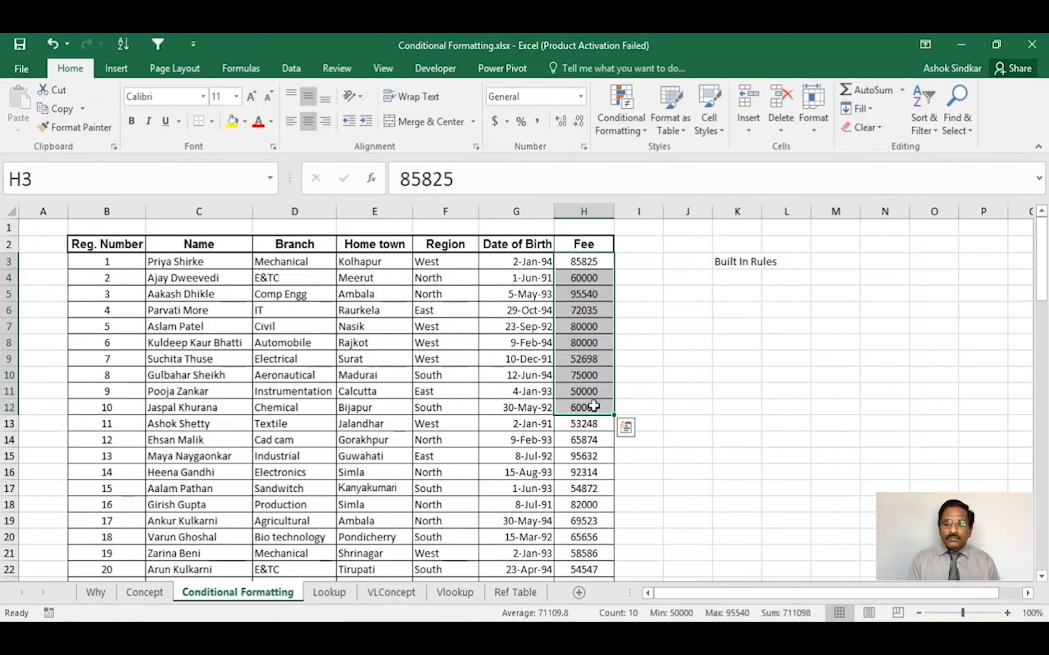
pyautogui.click(618, 117)
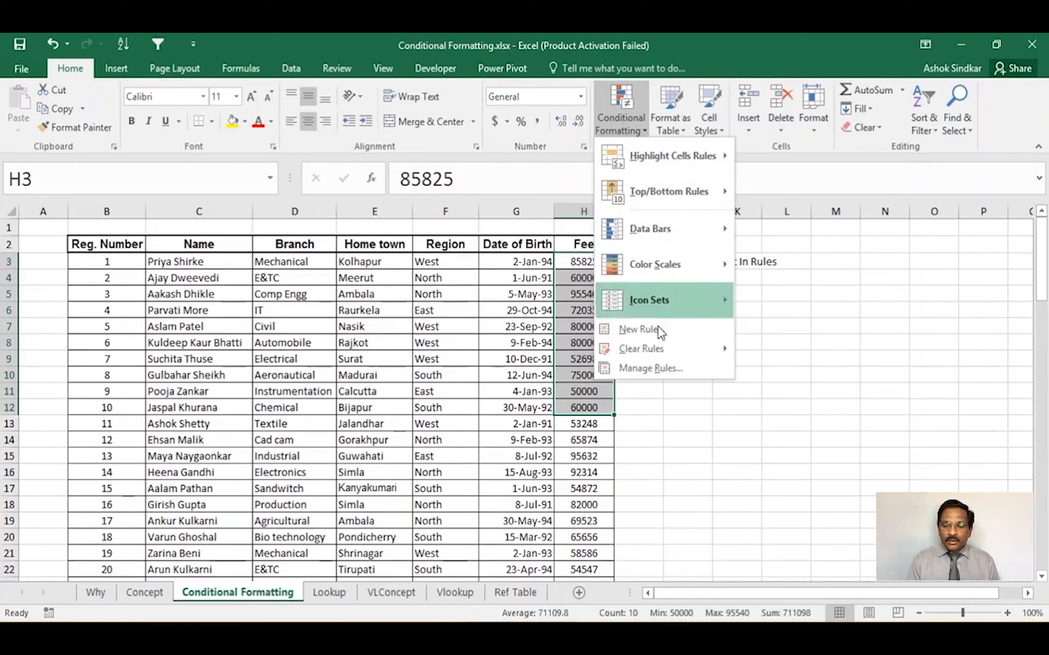
pyautogui.click(665, 367)
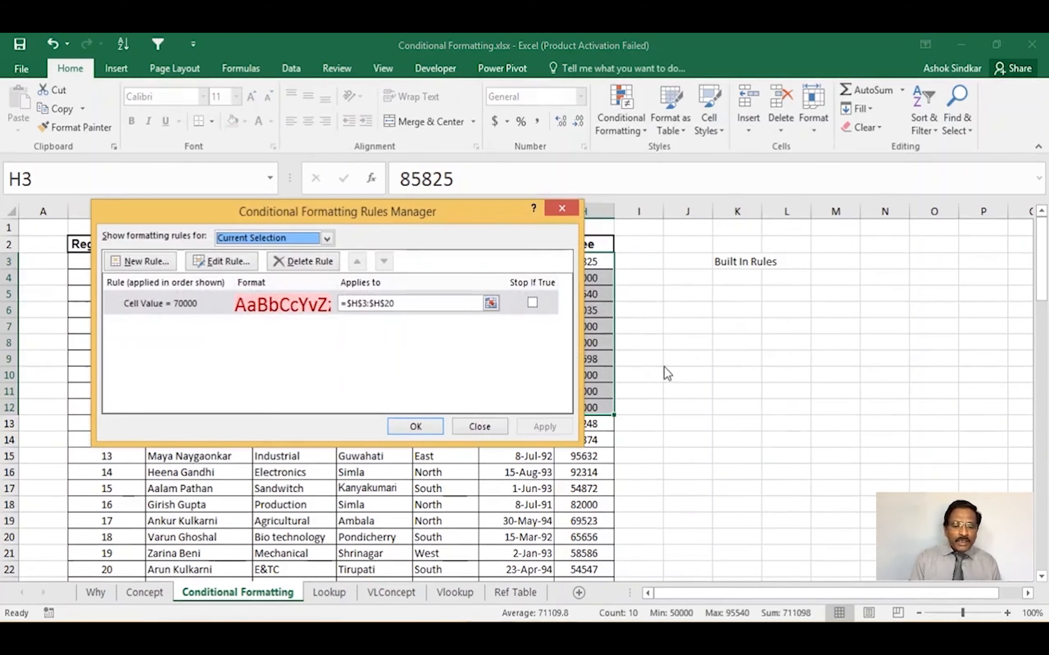
pyautogui.click(155, 306)
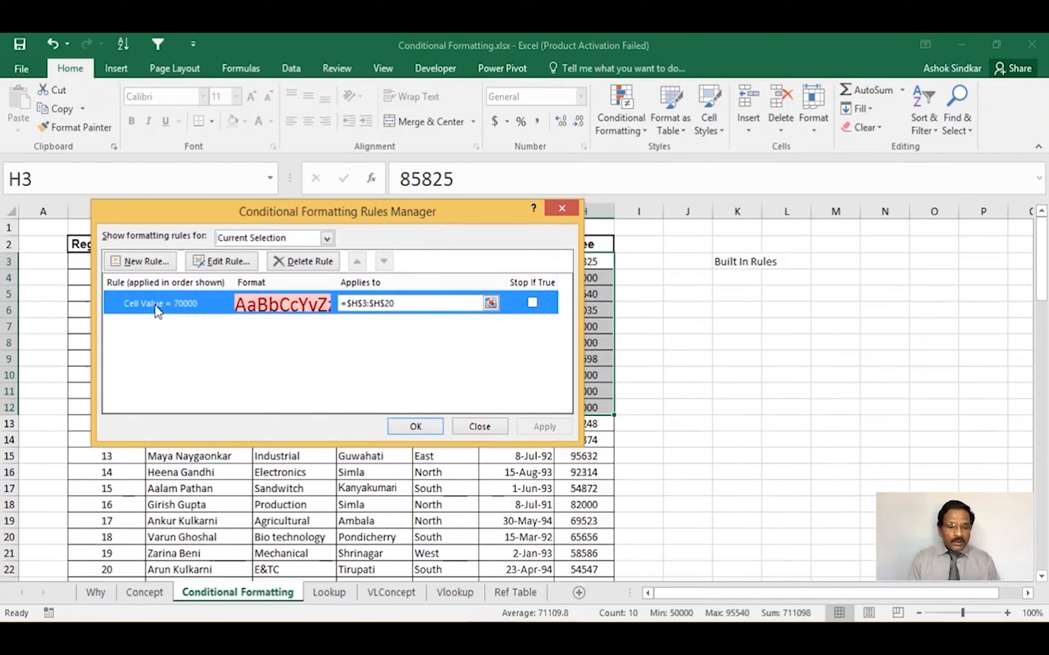
pyautogui.click(208, 263)
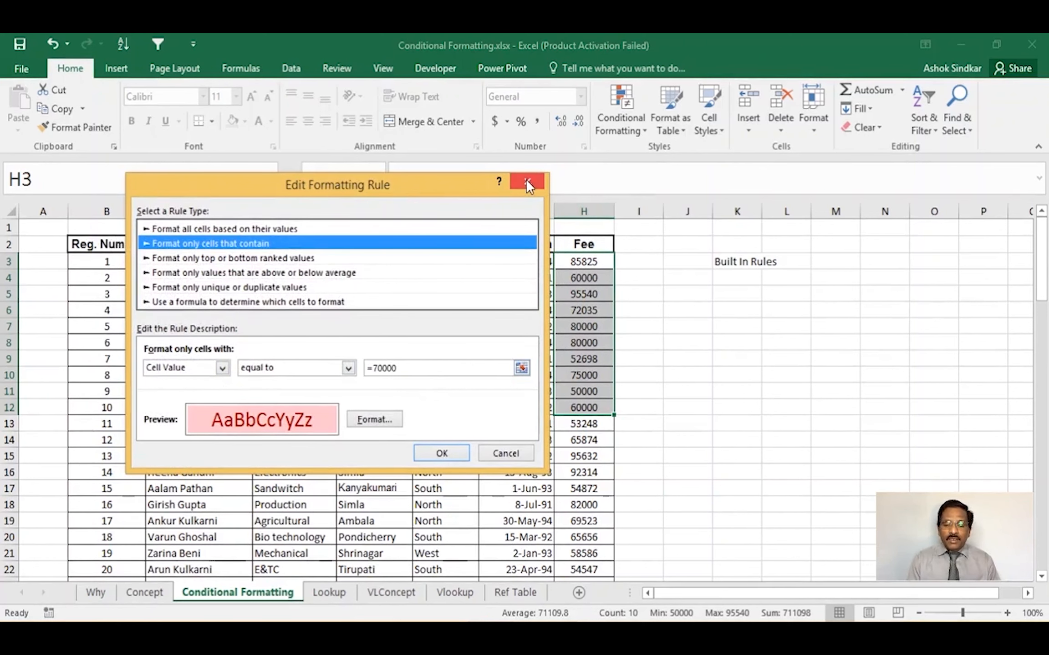
pyautogui.click(505, 453)
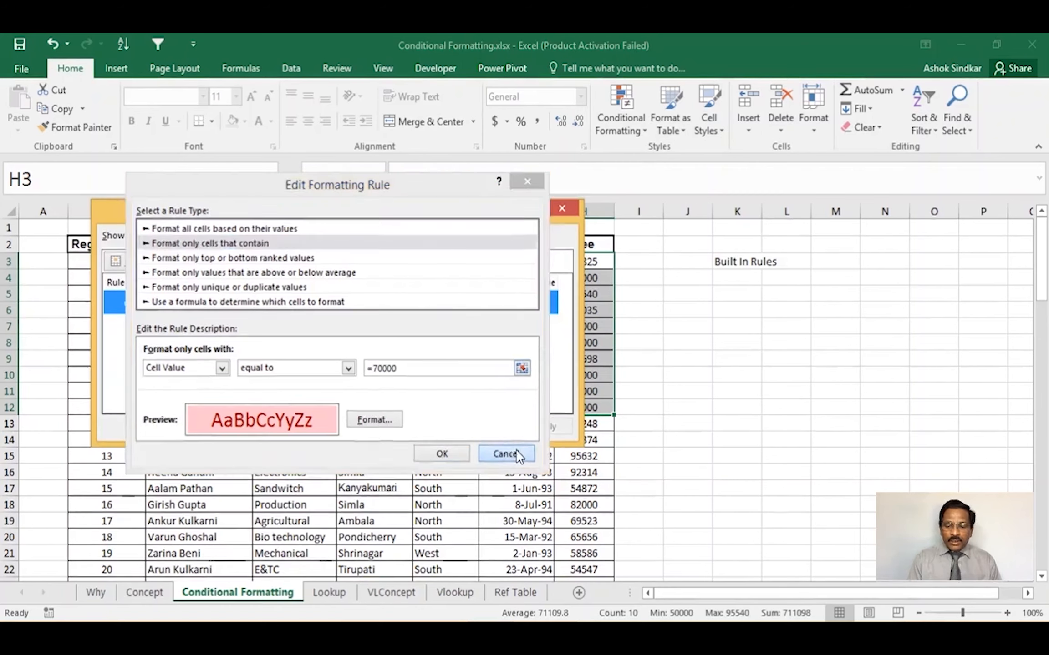
pyautogui.click(562, 209)
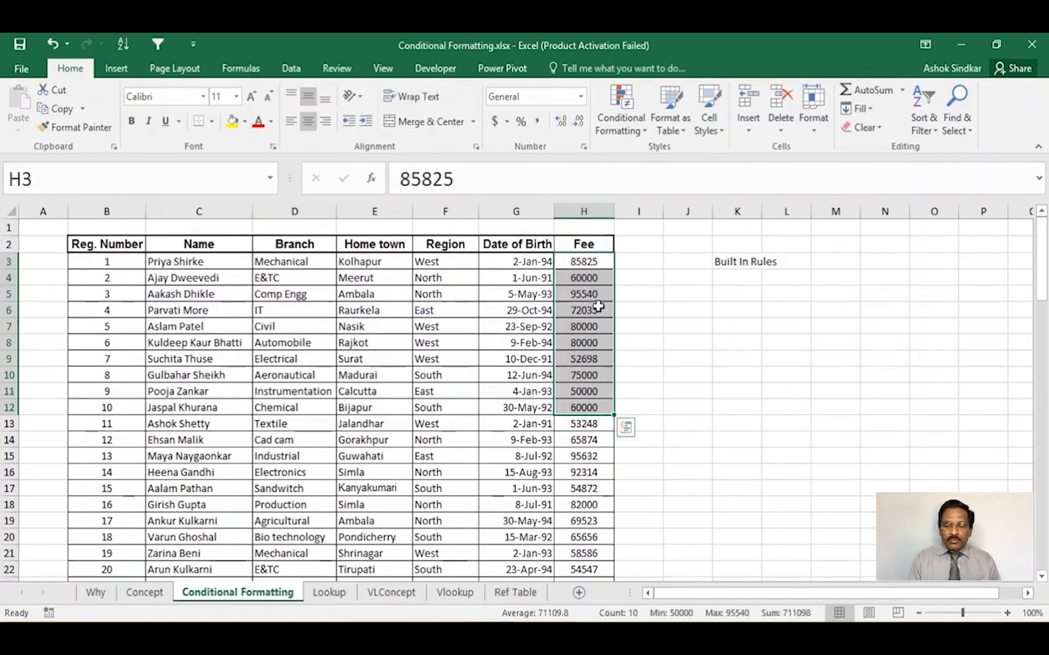
# Set the fees in cells H5, H14 and H19 to 70000 to test the Equal To highlight rule
pyautogui.click(589, 295)
pyautogui.write('70000')
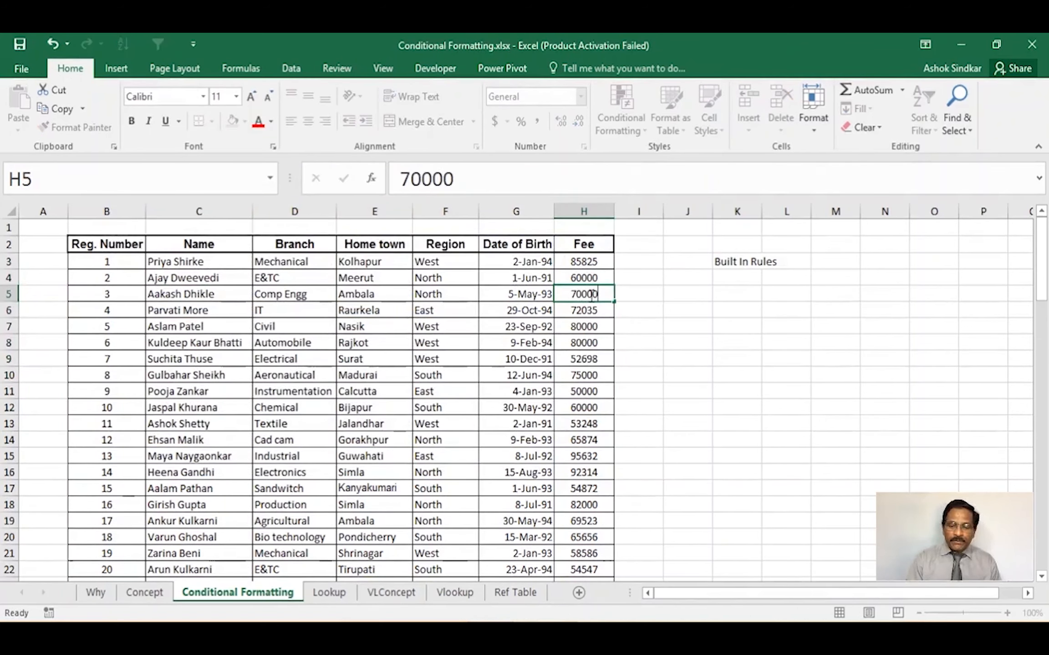
pyautogui.press('Return')
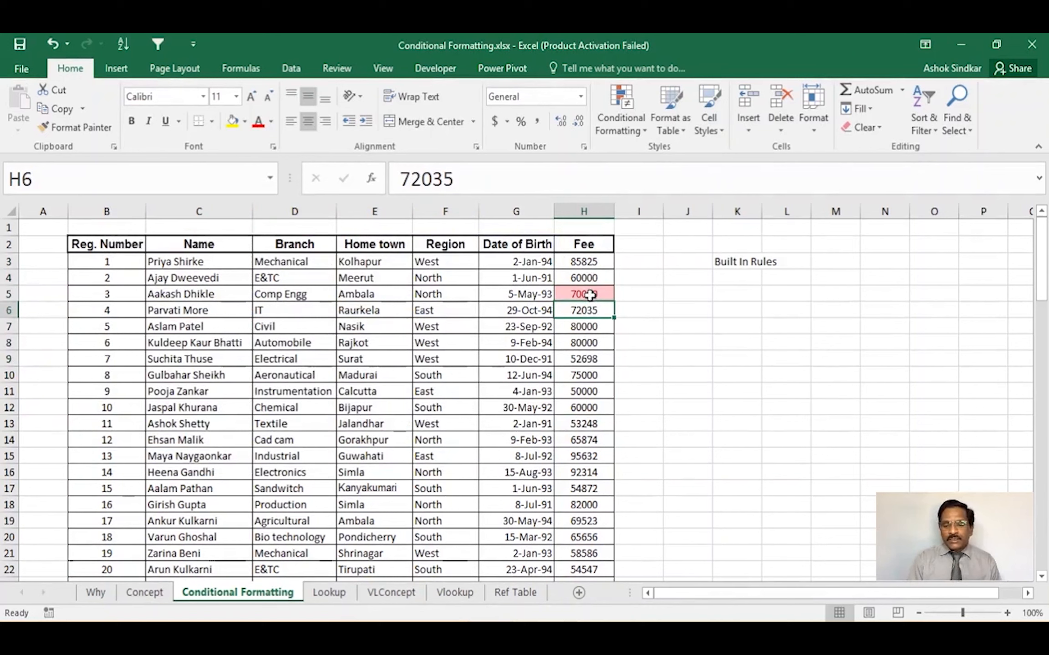
pyautogui.click(579, 442)
pyautogui.write('70000')
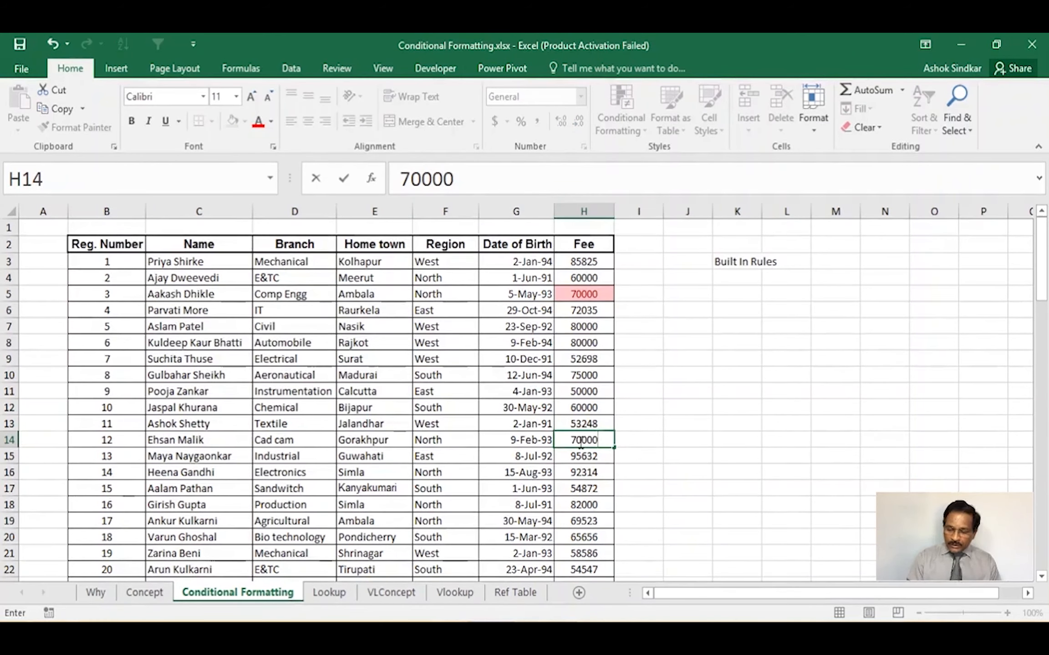
pyautogui.press('Return')
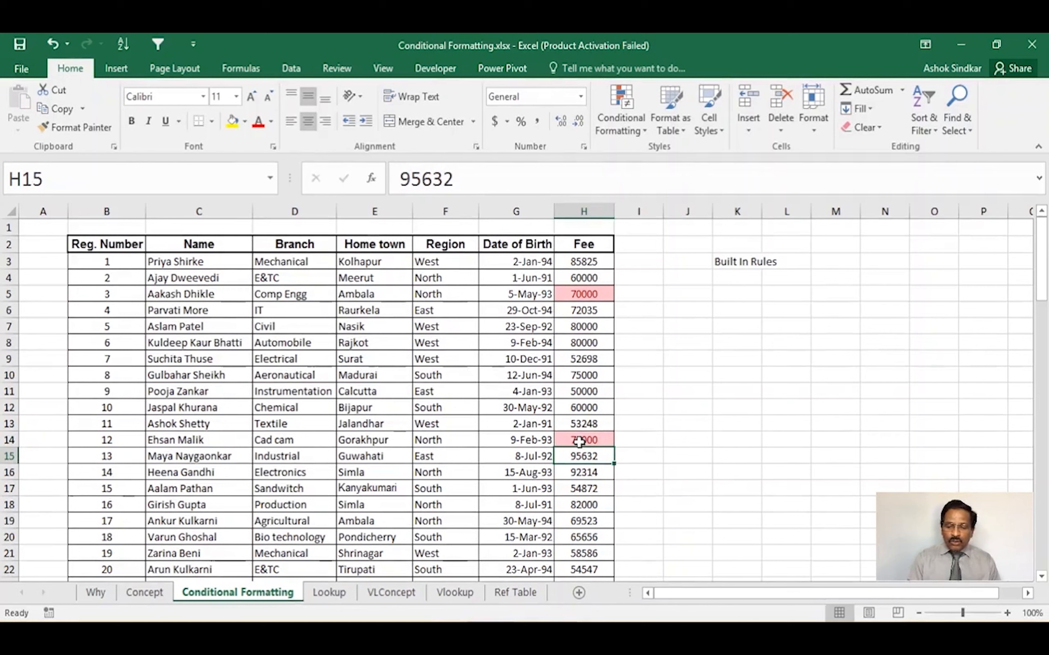
pyautogui.click(581, 523)
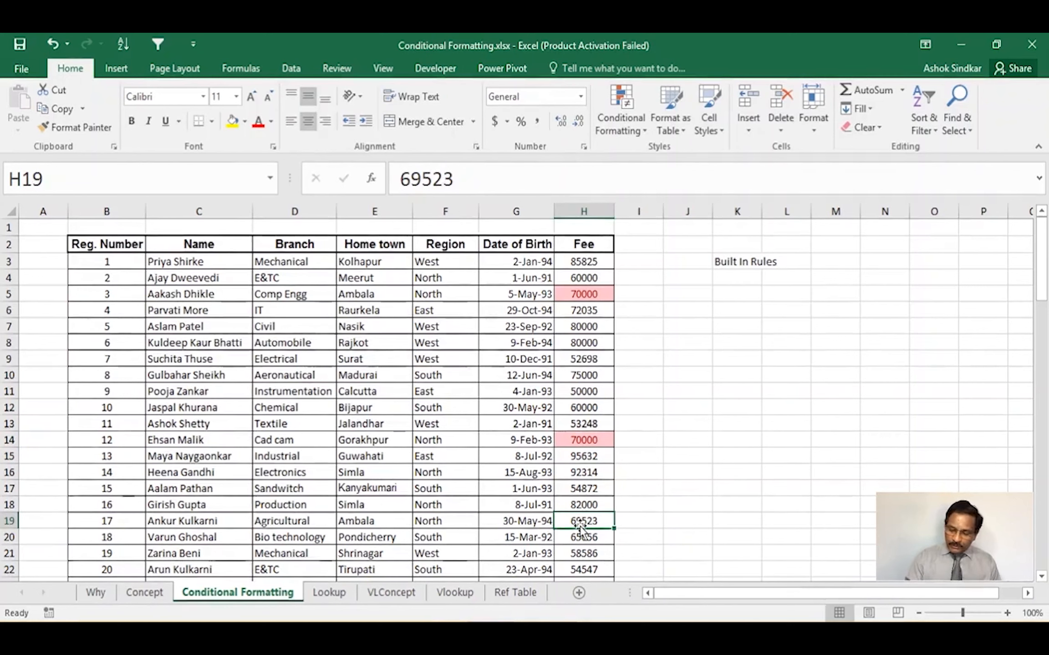
pyautogui.write('70000')
pyautogui.press('Return')
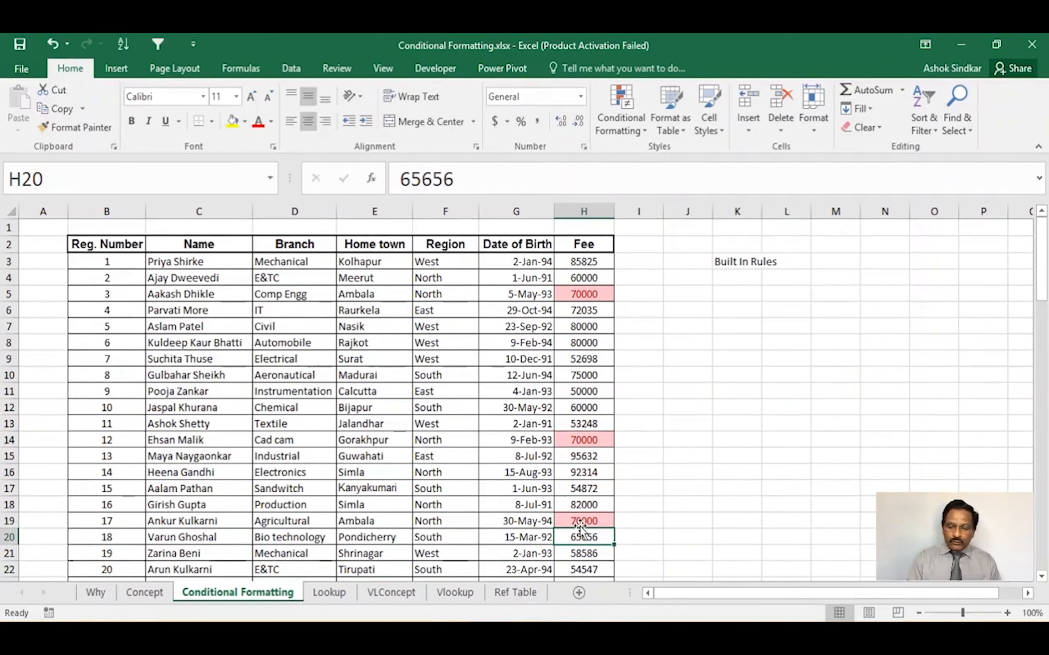
pyautogui.click(582, 369)
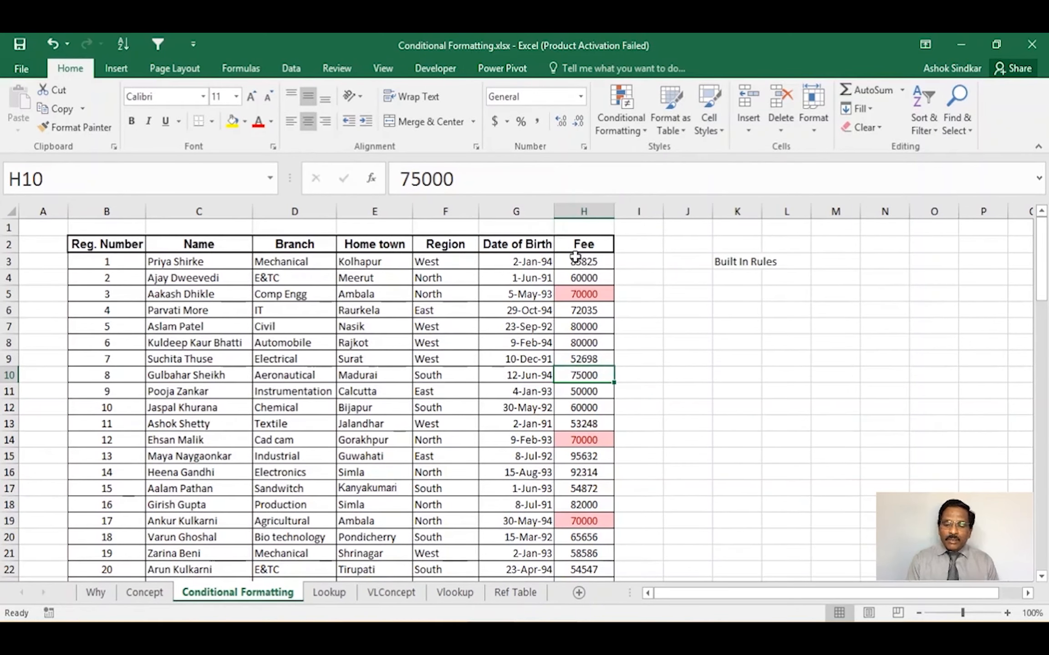
pyautogui.moveTo(581, 261); pyautogui.dragTo(574, 545)
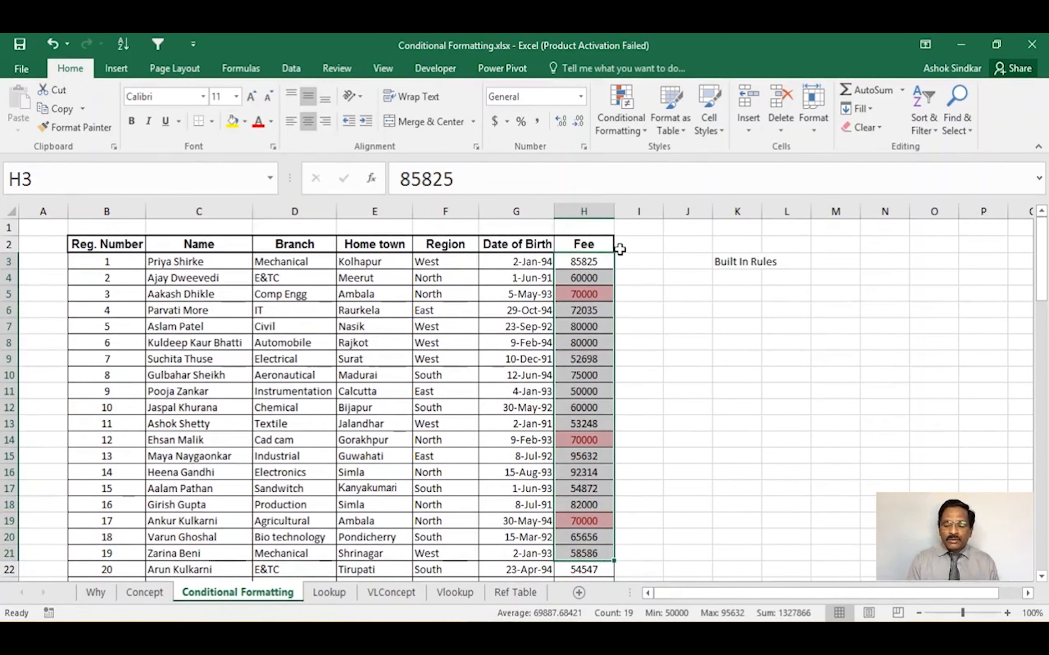
pyautogui.click(613, 110)
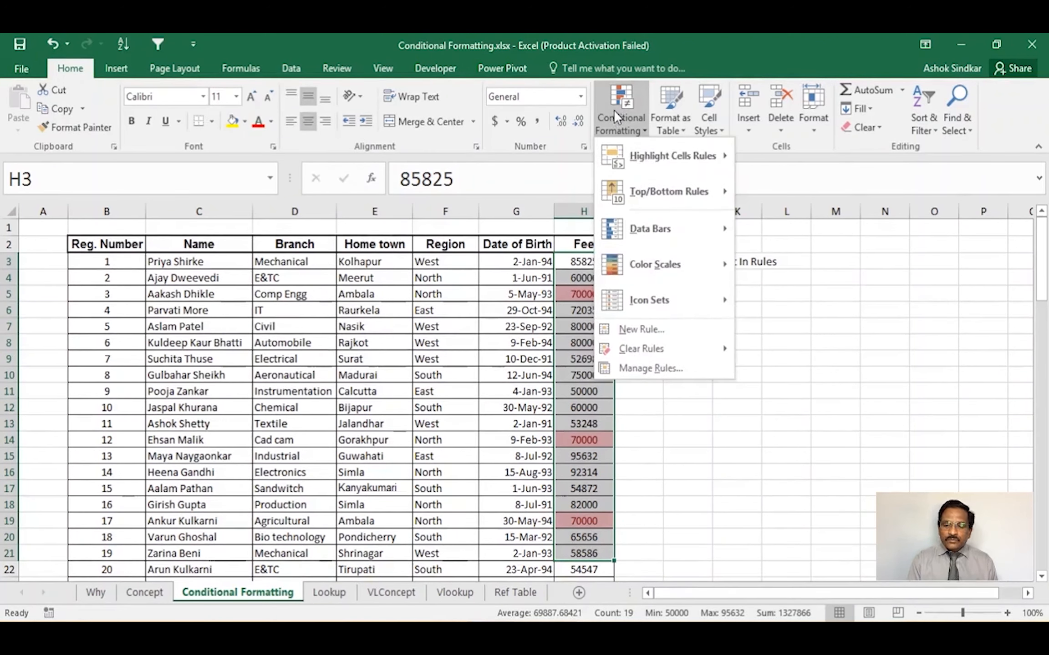
pyautogui.click(647, 332)
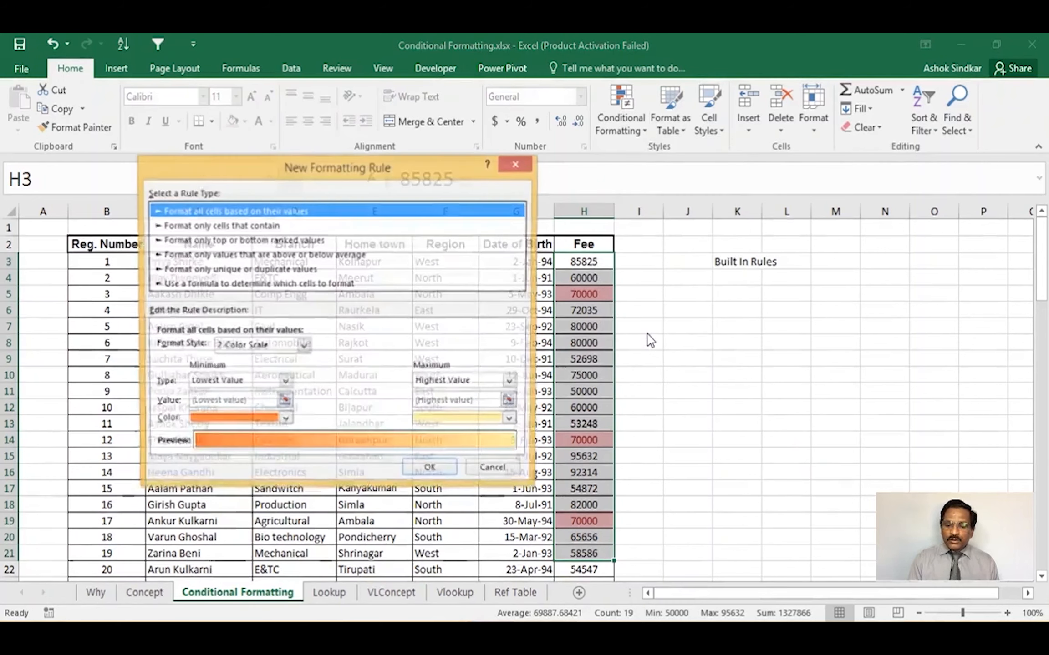
pyautogui.click(526, 160)
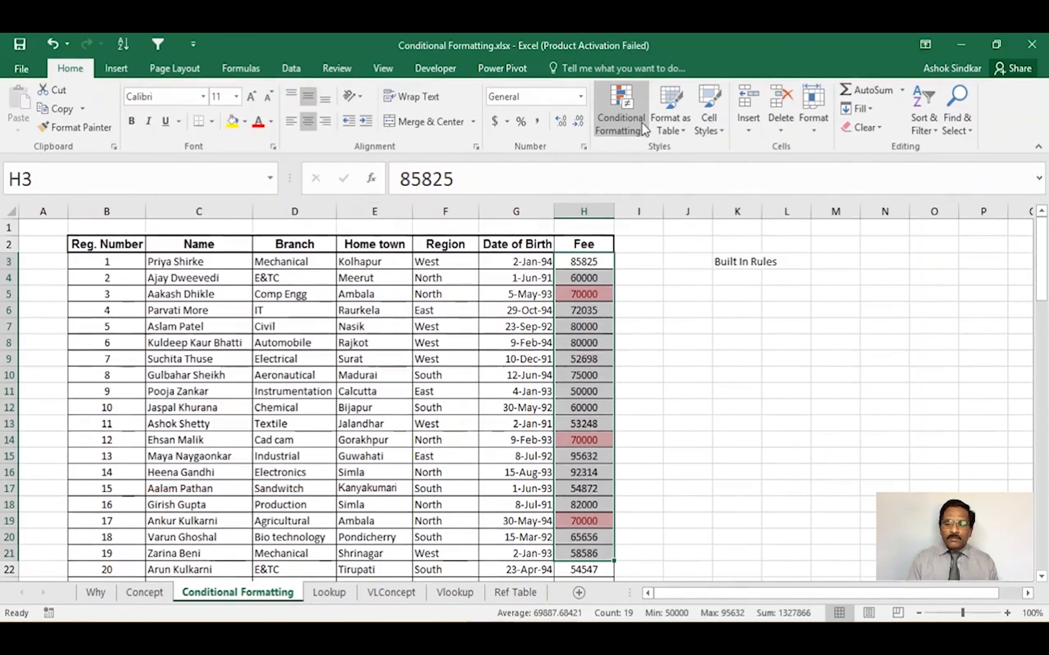
# Clear the conditional formatting rules from the entire sheet
pyautogui.click(625, 116)
pyautogui.moveTo(656, 349)
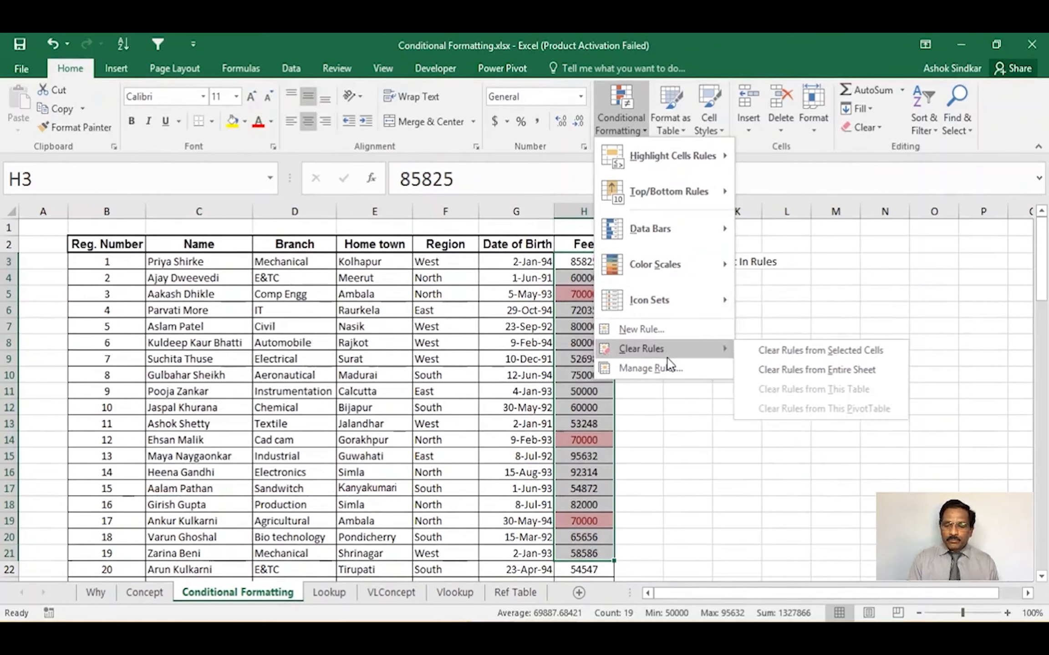
pyautogui.click(854, 371)
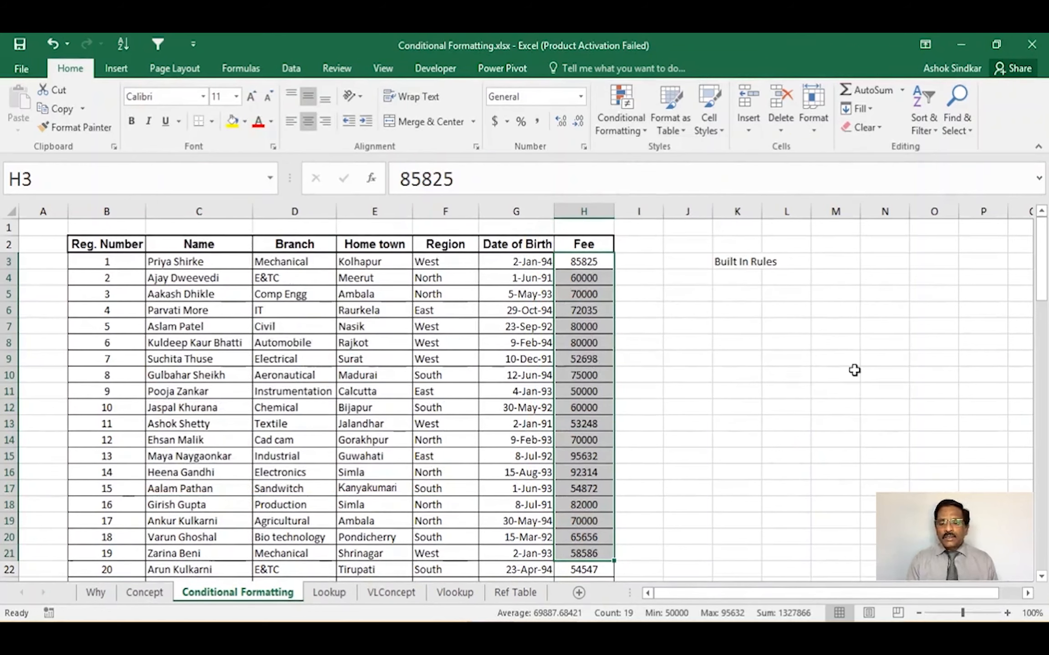
pyautogui.click(628, 114)
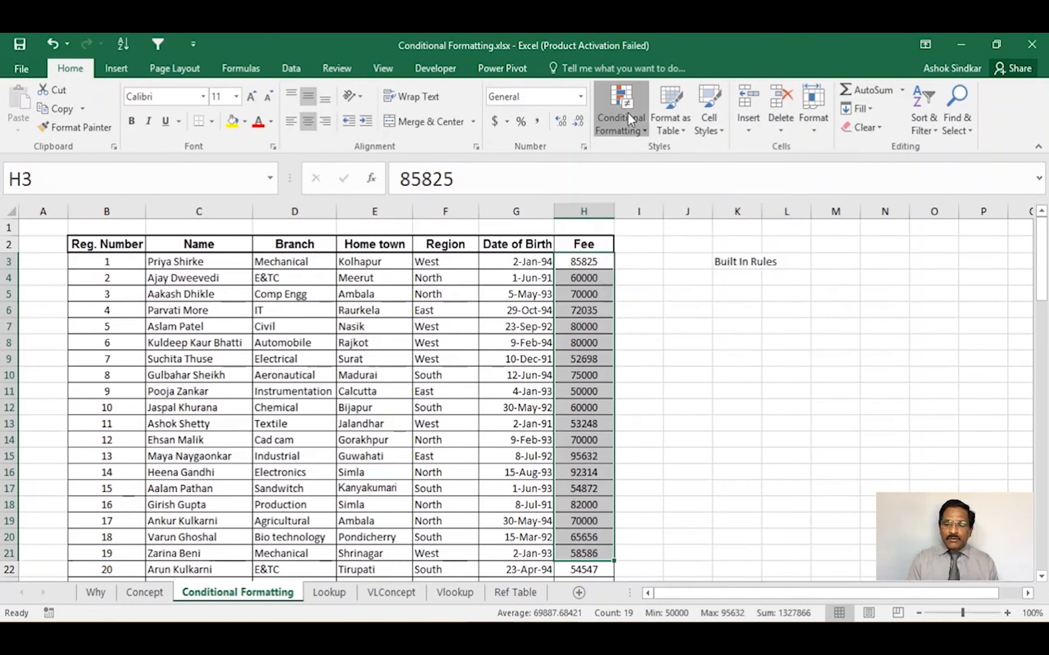
pyautogui.moveTo(647, 157)
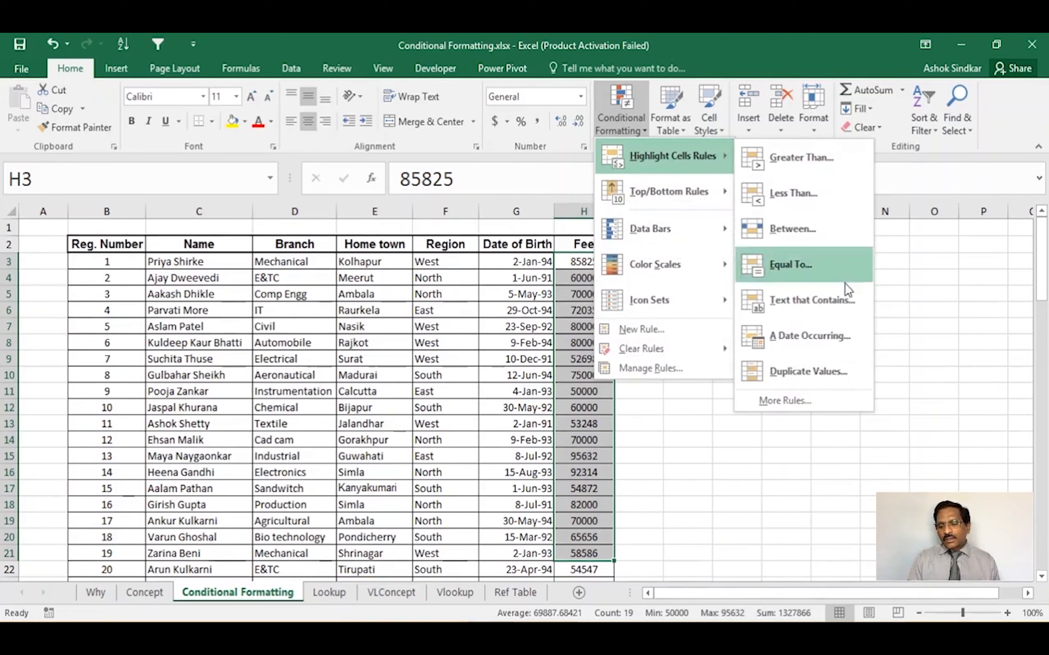
pyautogui.click(395, 375)
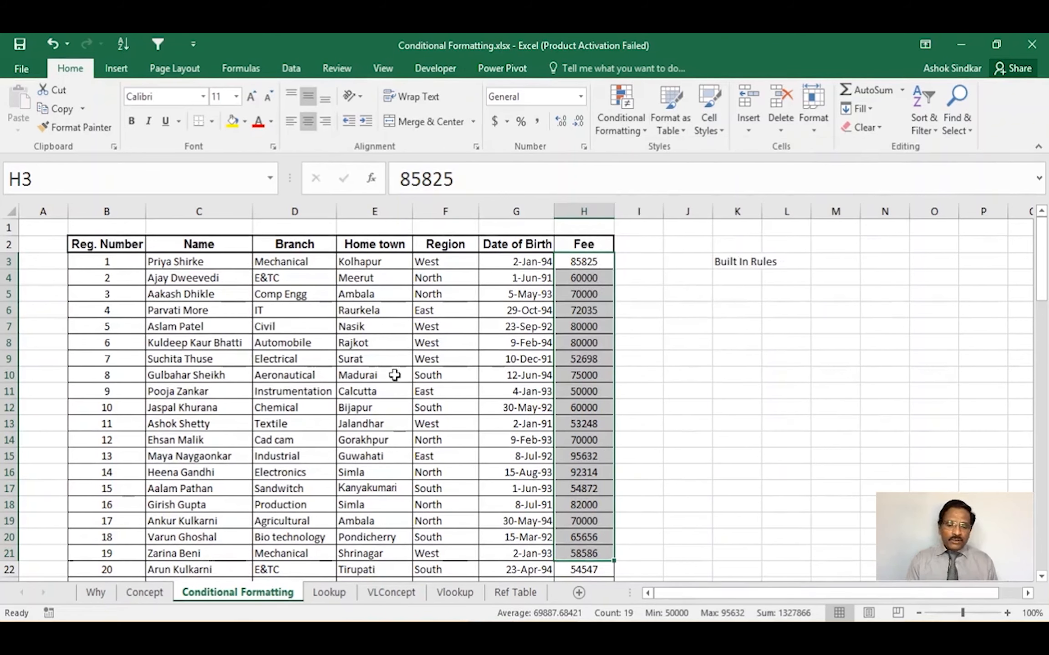
pyautogui.moveTo(217, 261); pyautogui.dragTo(222, 418)
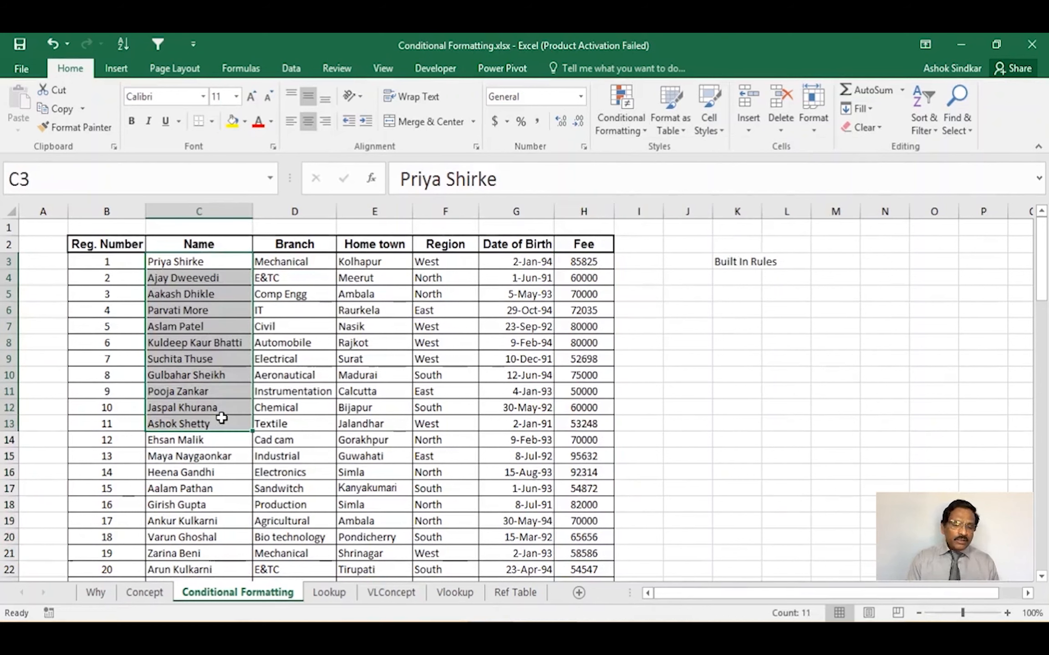
pyautogui.click(587, 395)
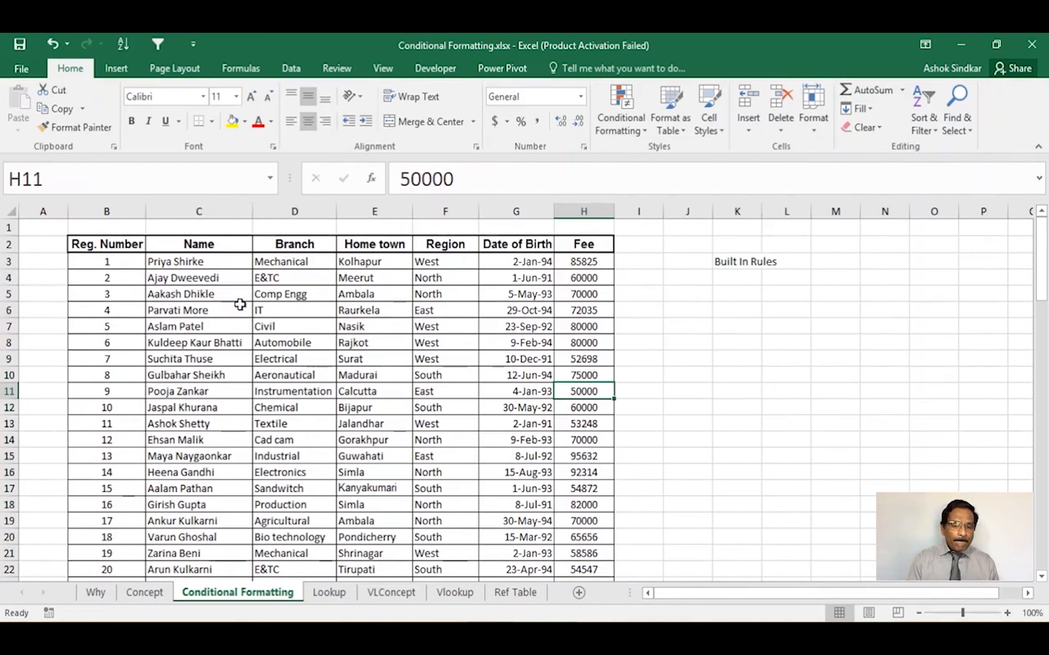
# Change the student's first name in cell C11 to match the first name in C3, keeping the surname
pyautogui.click(209, 391)
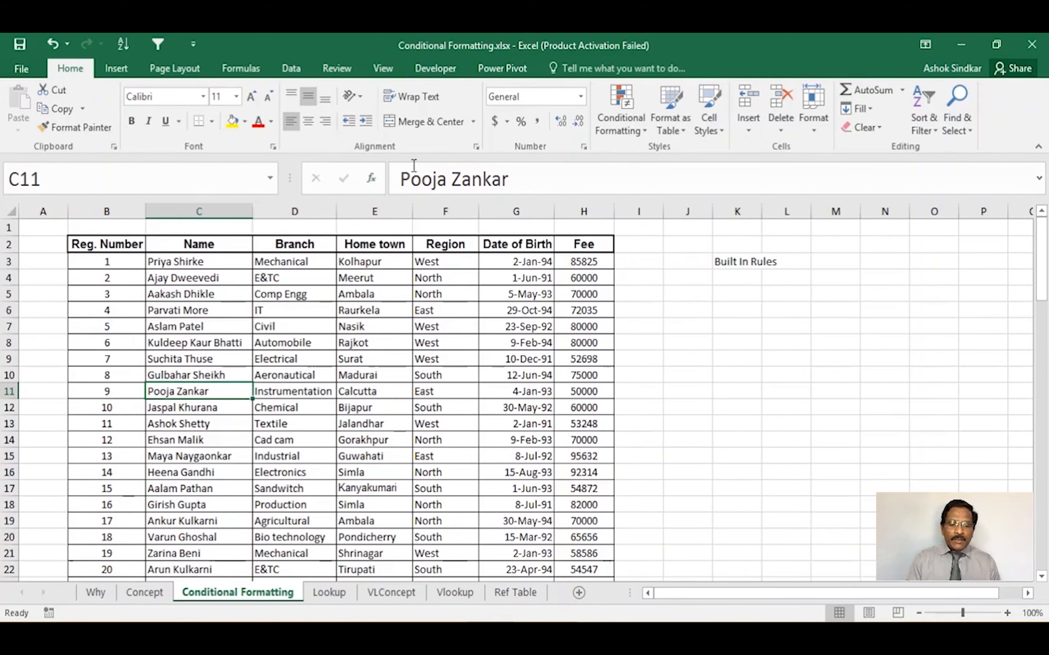
pyautogui.click(447, 179)
pyautogui.press('BackSpace')
pyautogui.press('BackSpace')
pyautogui.press('BackSpace')
pyautogui.press('BackSpace')
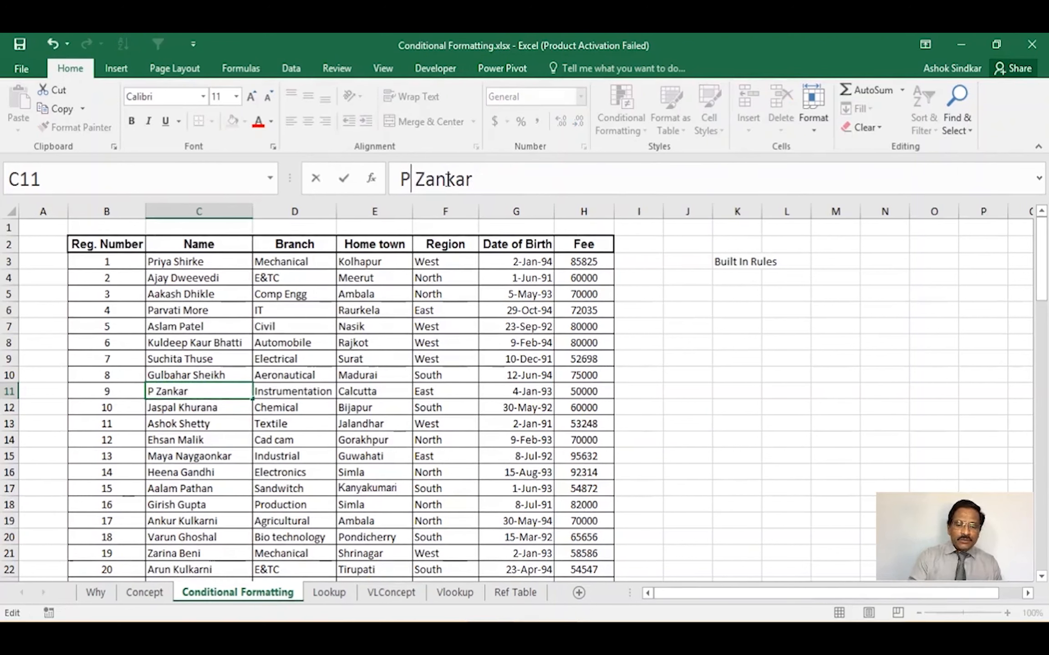
pyautogui.write('riya')
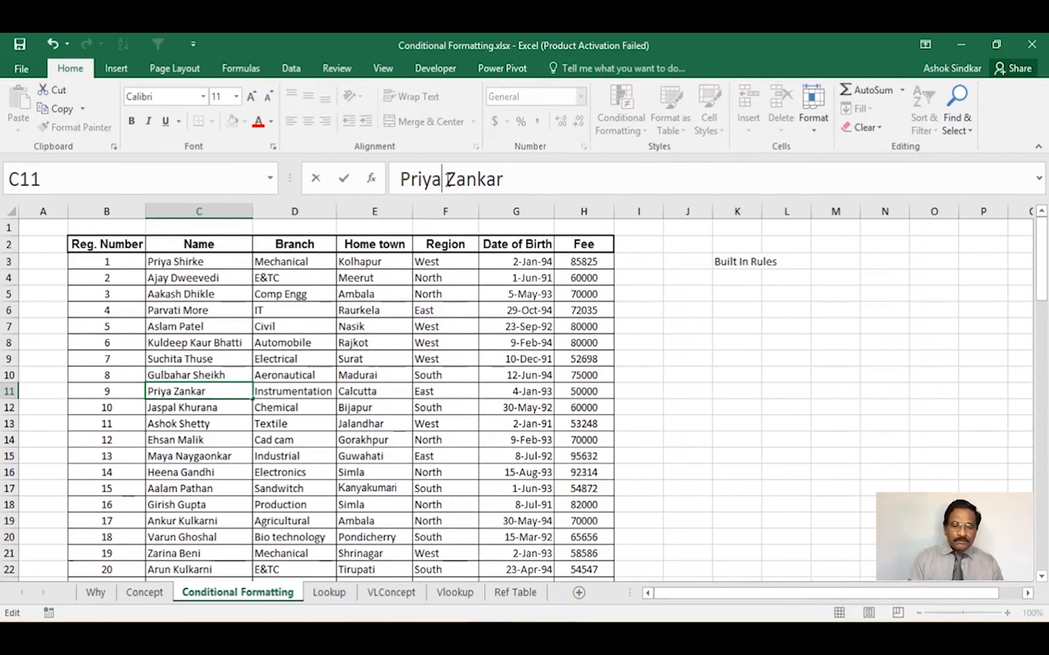
pyautogui.click(790, 393)
# Preview a Text That Contains highlight on the names in C3:C20, shortening the matched text to the first name from C3
pyautogui.moveTo(187, 262); pyautogui.dragTo(191, 534)
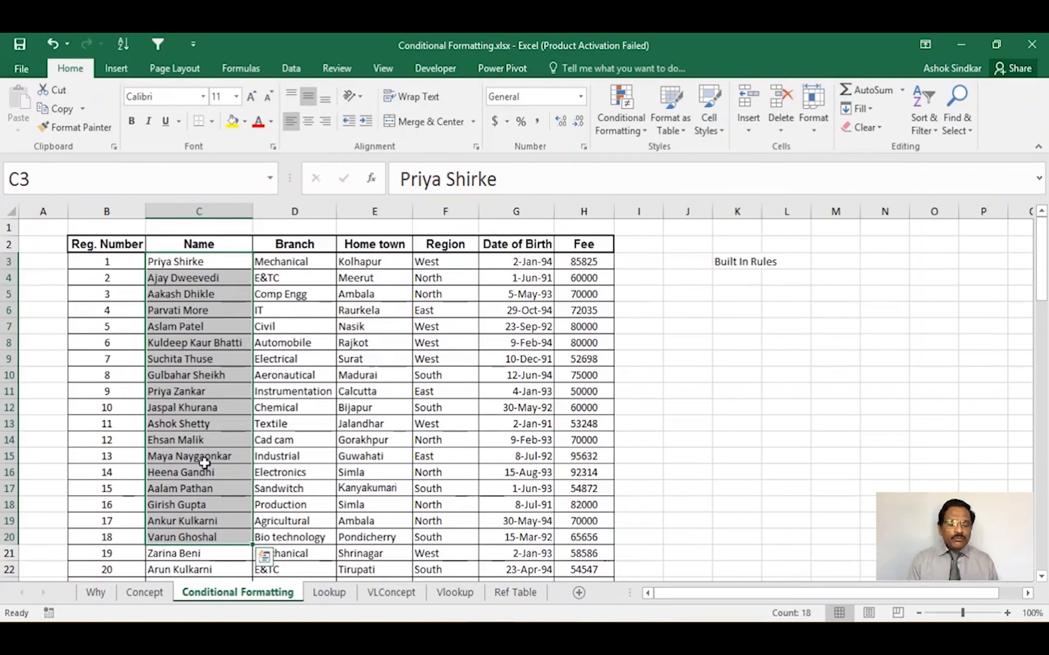
pyautogui.click(633, 126)
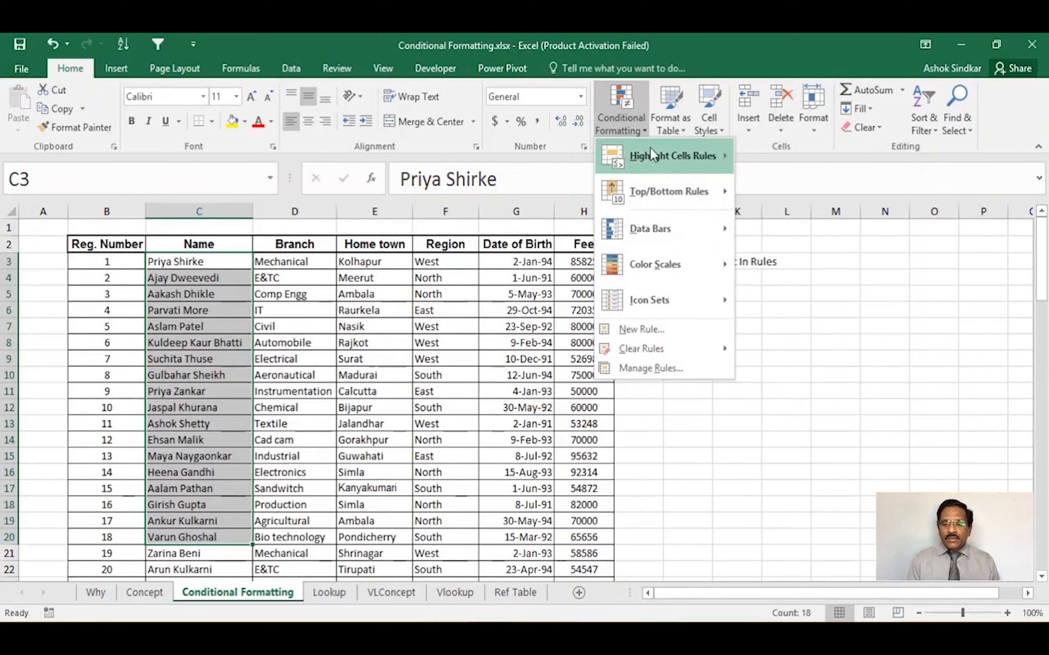
pyautogui.moveTo(651, 148)
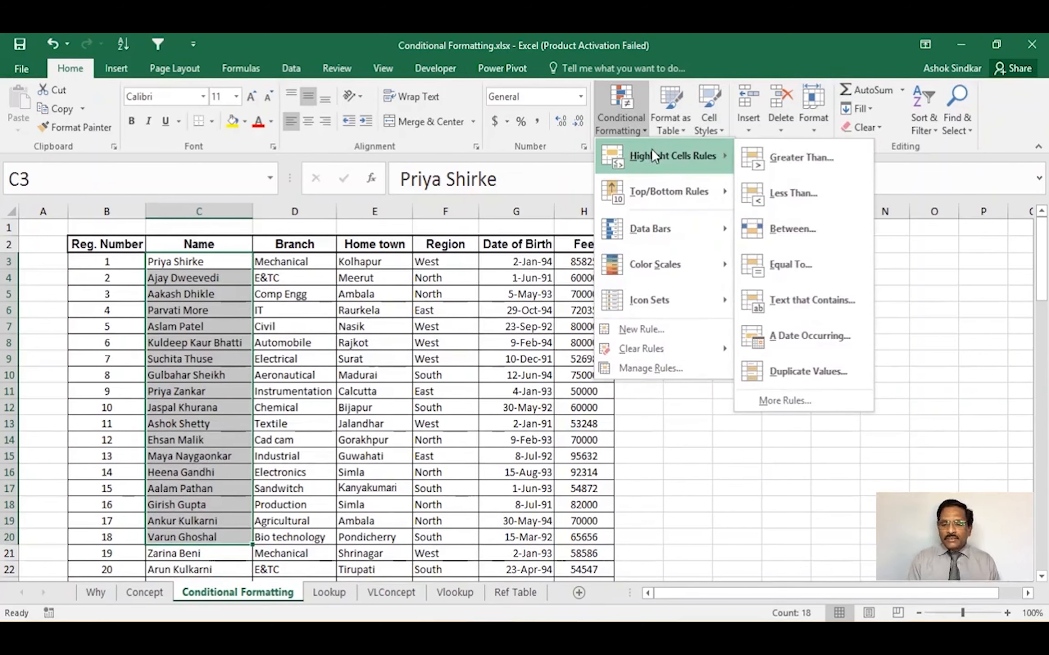
pyautogui.click(810, 302)
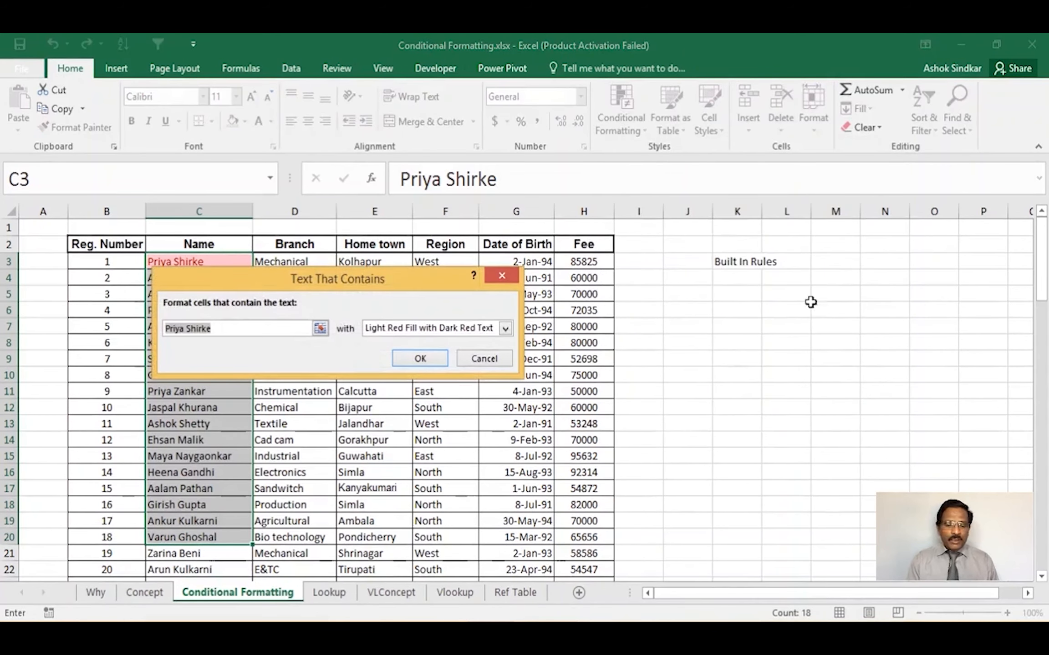
pyautogui.moveTo(397, 285); pyautogui.dragTo(711, 325)
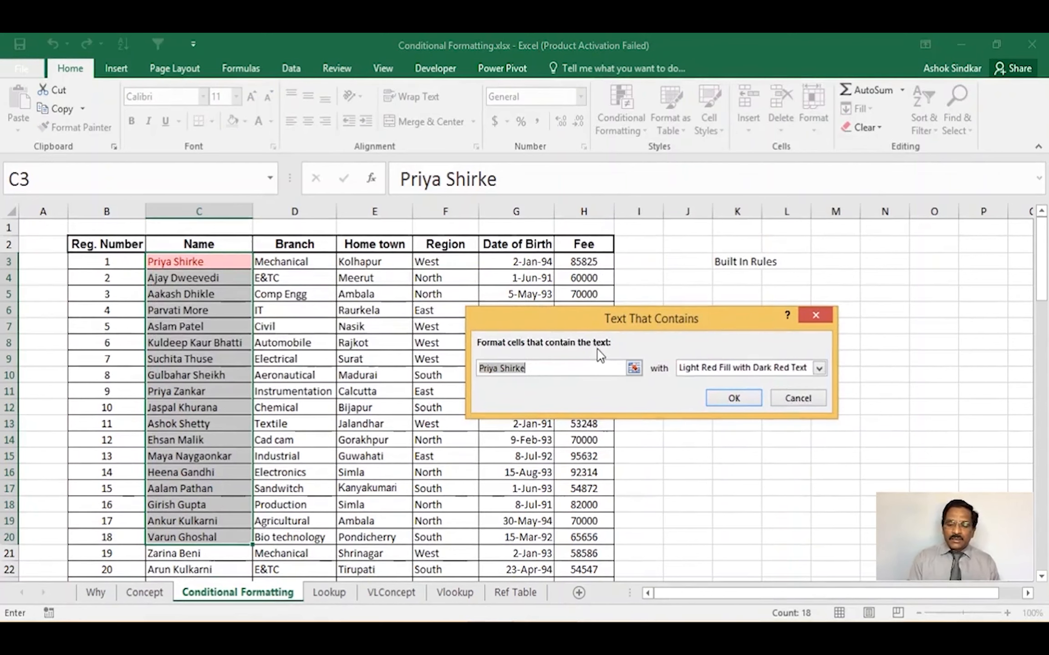
pyautogui.click(527, 370)
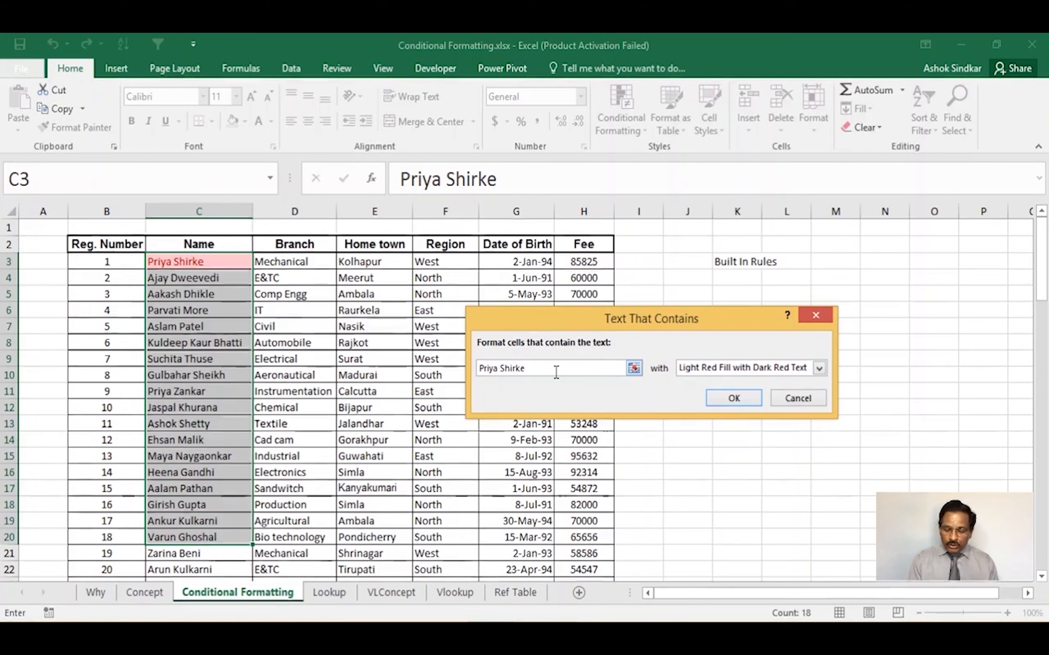
pyautogui.press('BackSpace')
pyautogui.press('BackSpace')
pyautogui.press('BackSpace')
pyautogui.press('BackSpace')
pyautogui.press('BackSpace')
pyautogui.press('BackSpace')
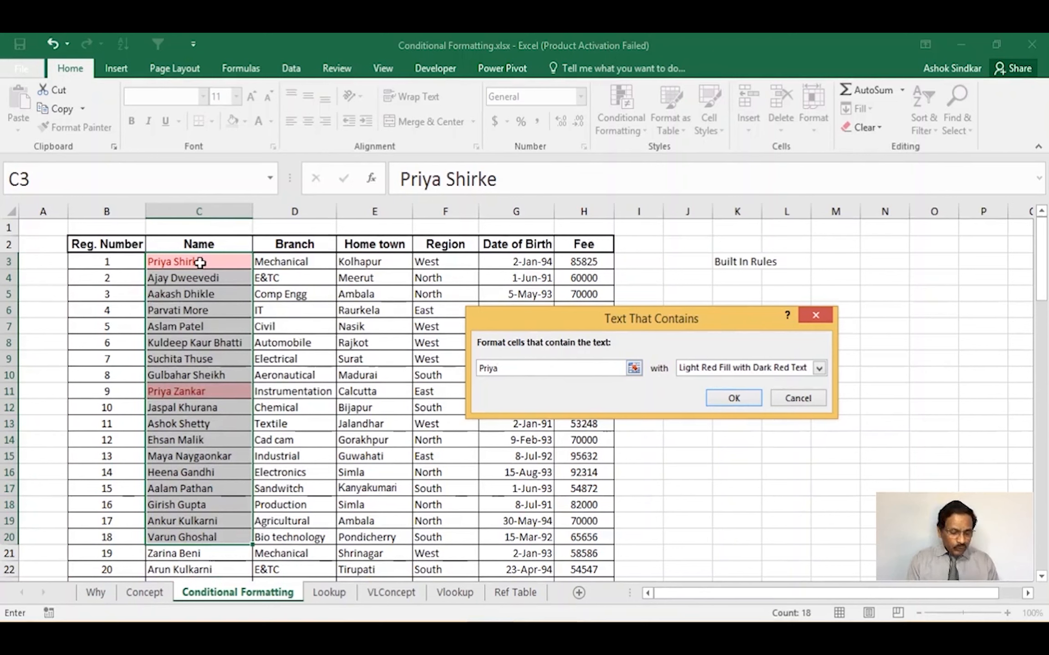
pyautogui.press('ctrl')
pyautogui.press('ctrl')
pyautogui.press('ctrl')
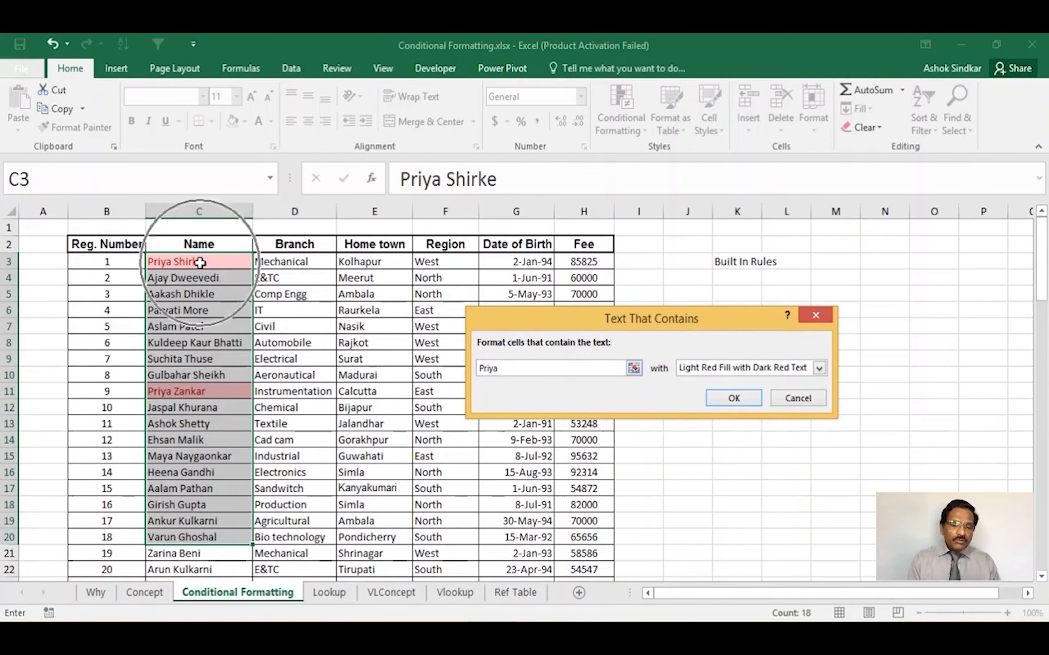
pyautogui.press('ctrl')
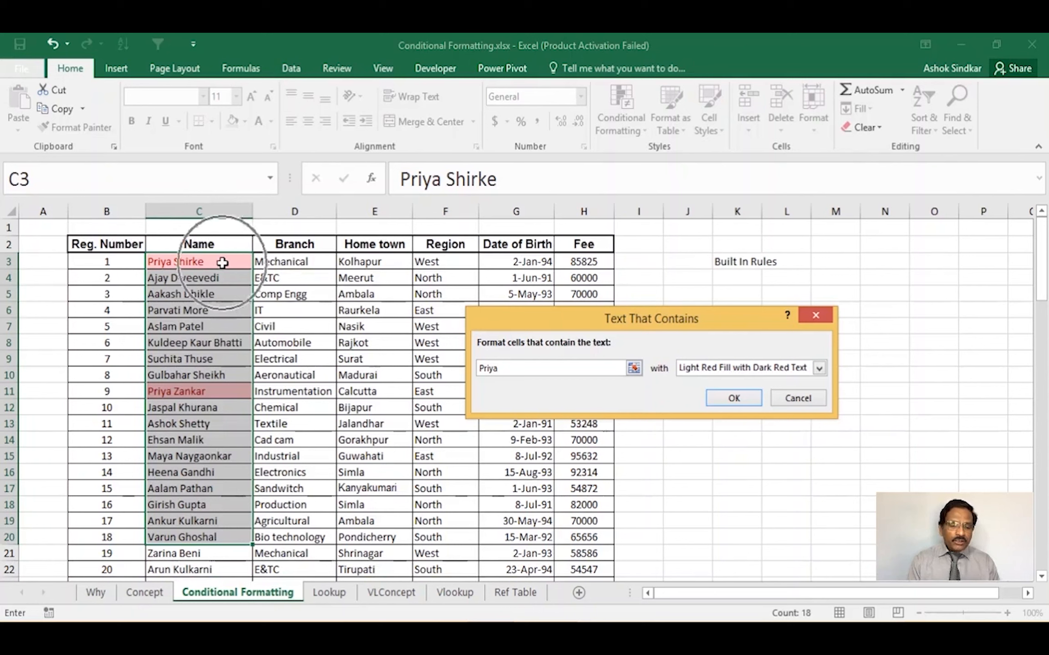
pyautogui.press('ctrl')
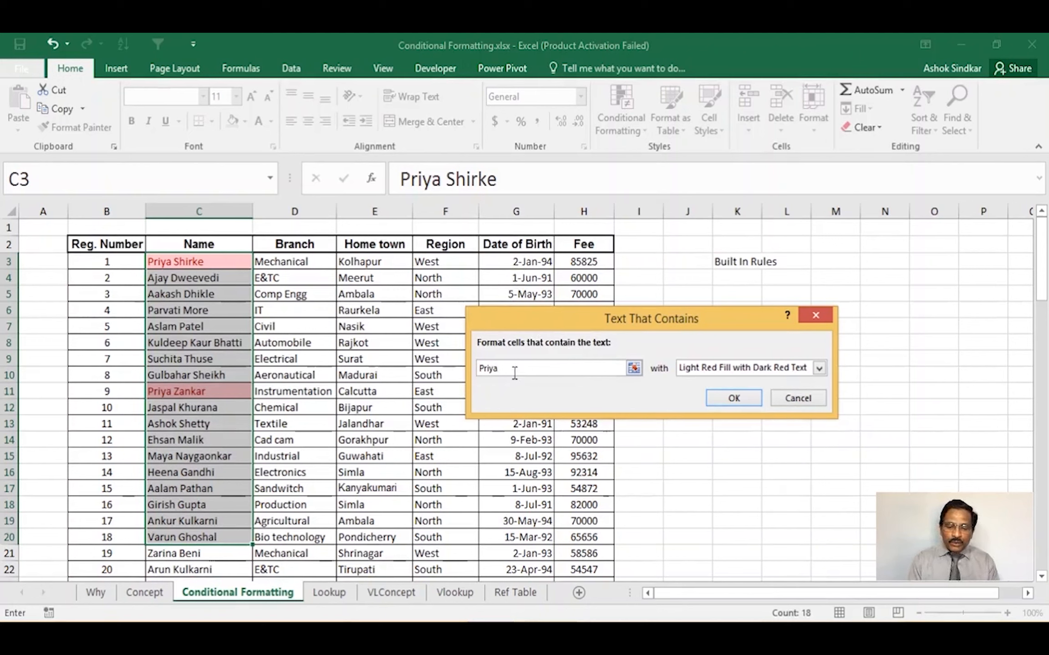
# Preview the Text That Contains highlight with the text "as" and close the rule without applying it
pyautogui.press('BackSpace')
pyautogui.press('BackSpace')
pyautogui.press('BackSpace')
pyautogui.press('BackSpace')
pyautogui.press('BackSpace')
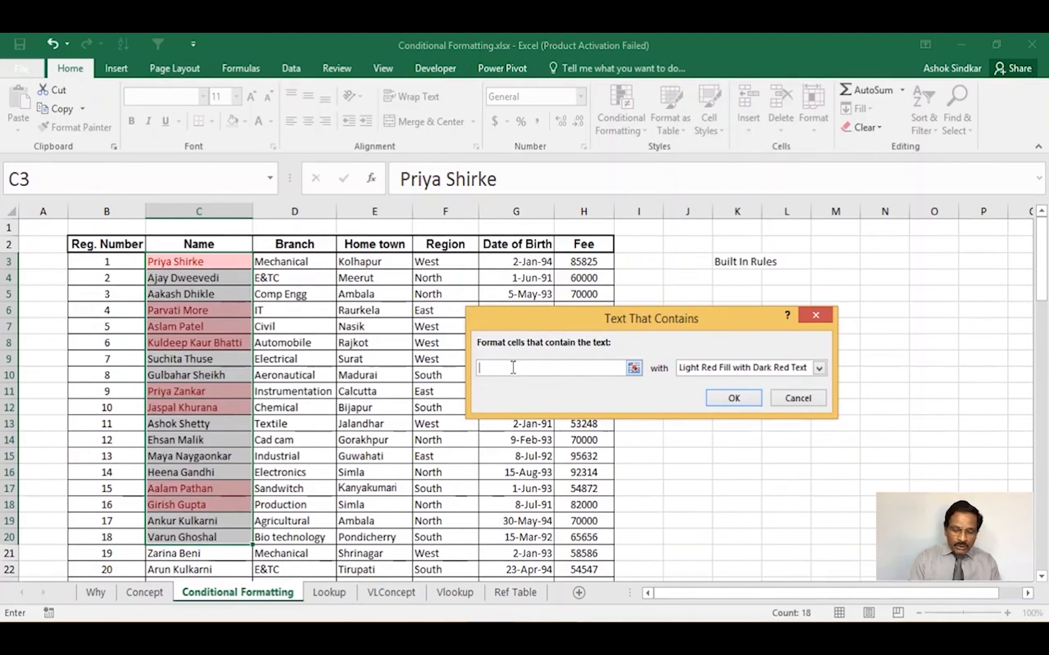
pyautogui.write('as')
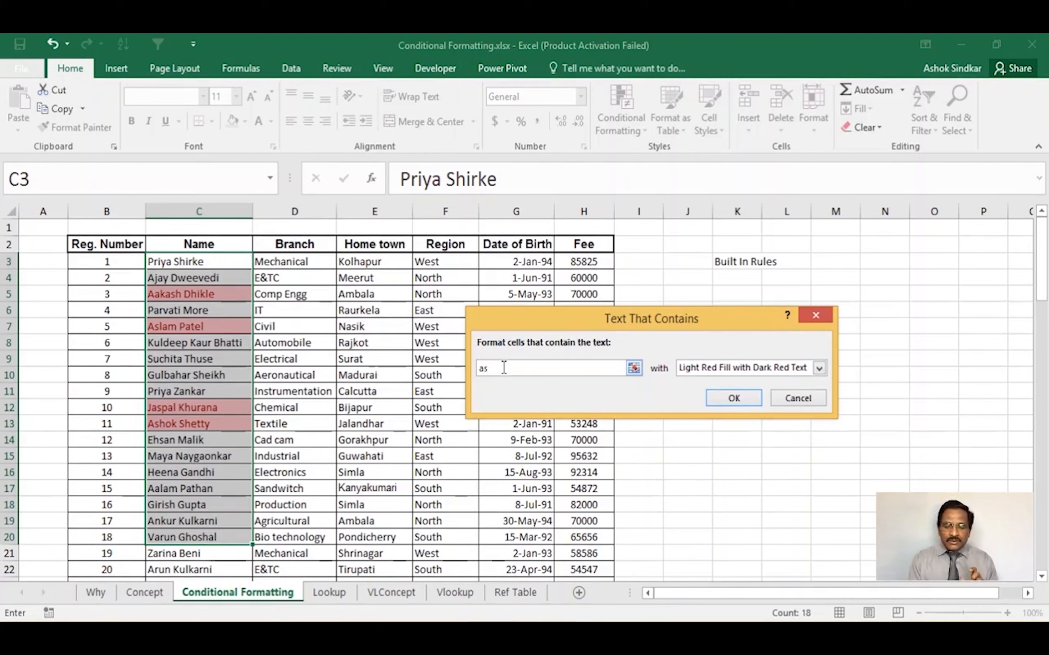
pyautogui.moveTo(494, 367); pyautogui.dragTo(479, 367)
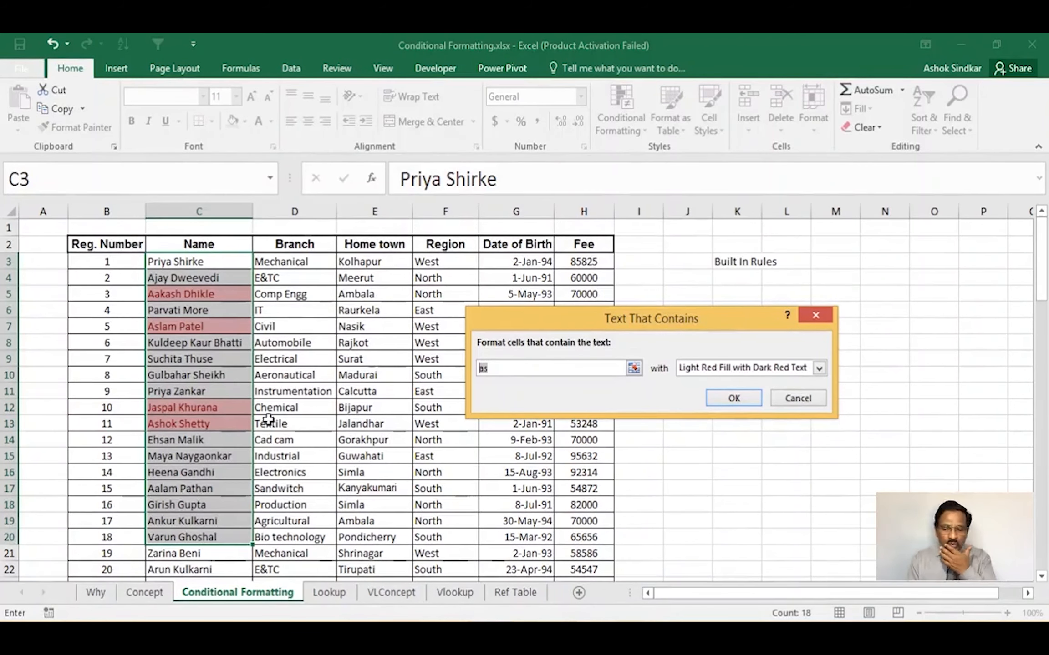
pyautogui.click(500, 373)
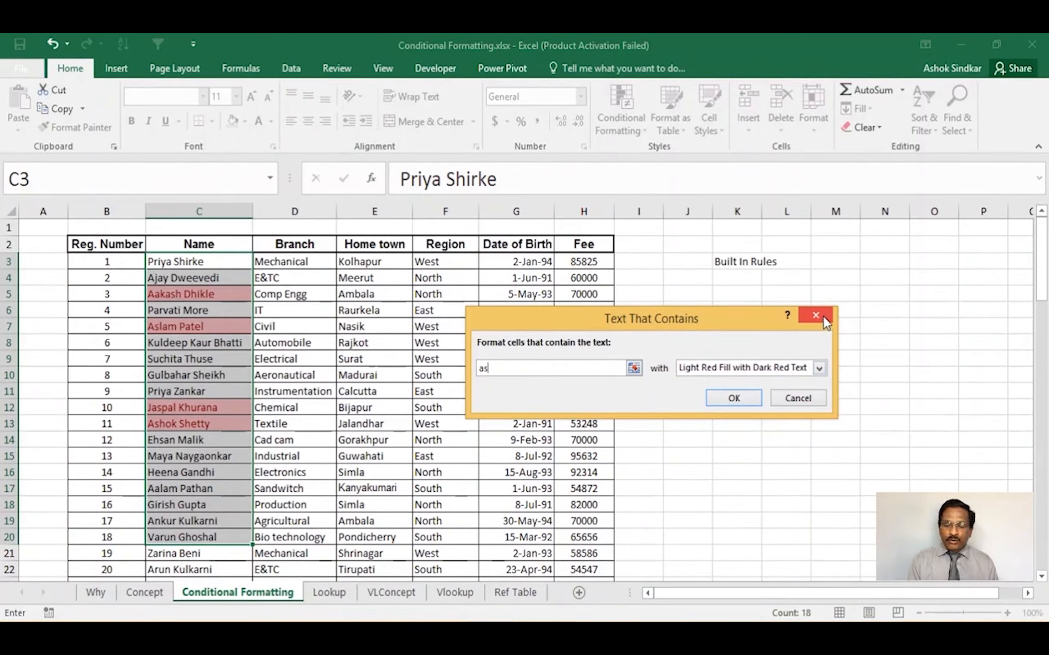
pyautogui.click(802, 400)
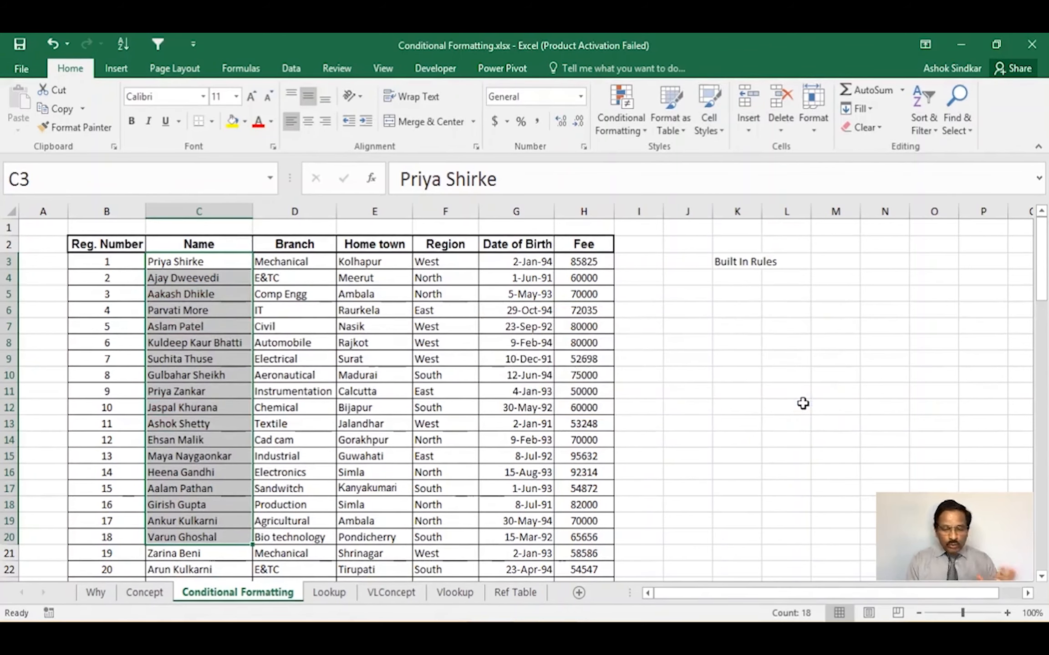
# Start an A Date Occurring highlight rule for the dates of birth in G3:G20, with Yesterday as the period
pyautogui.click(608, 111)
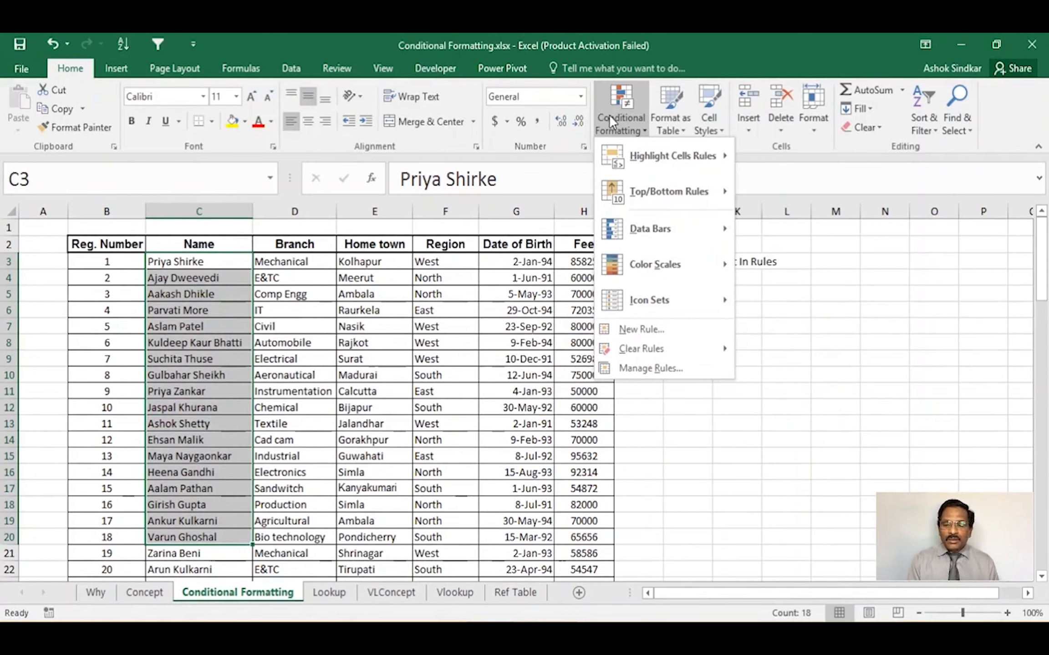
pyautogui.moveTo(634, 145)
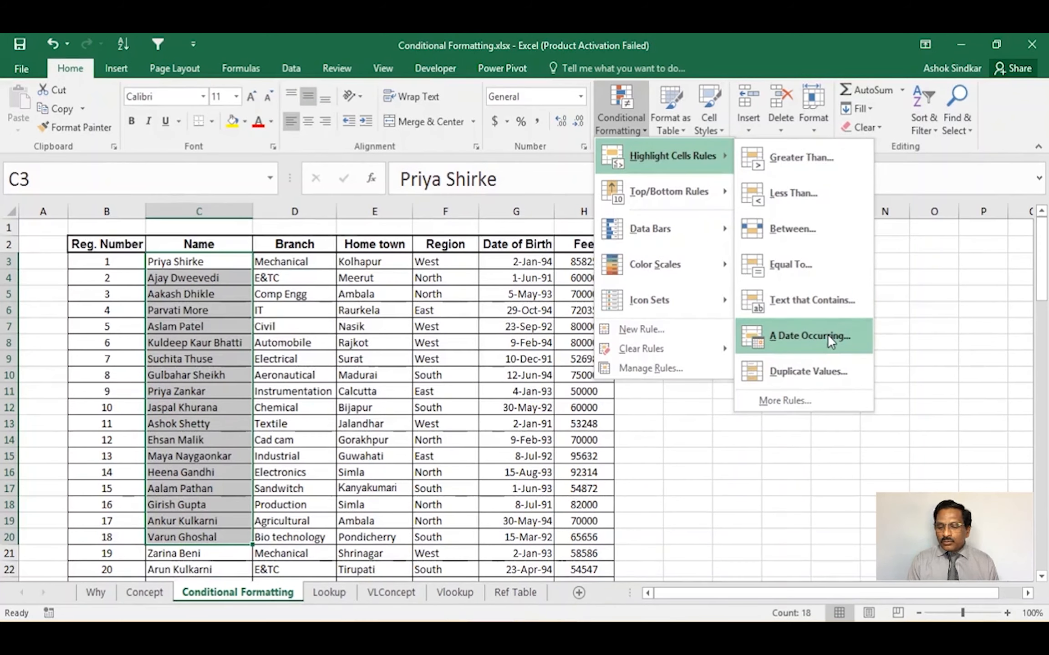
pyautogui.click(493, 349)
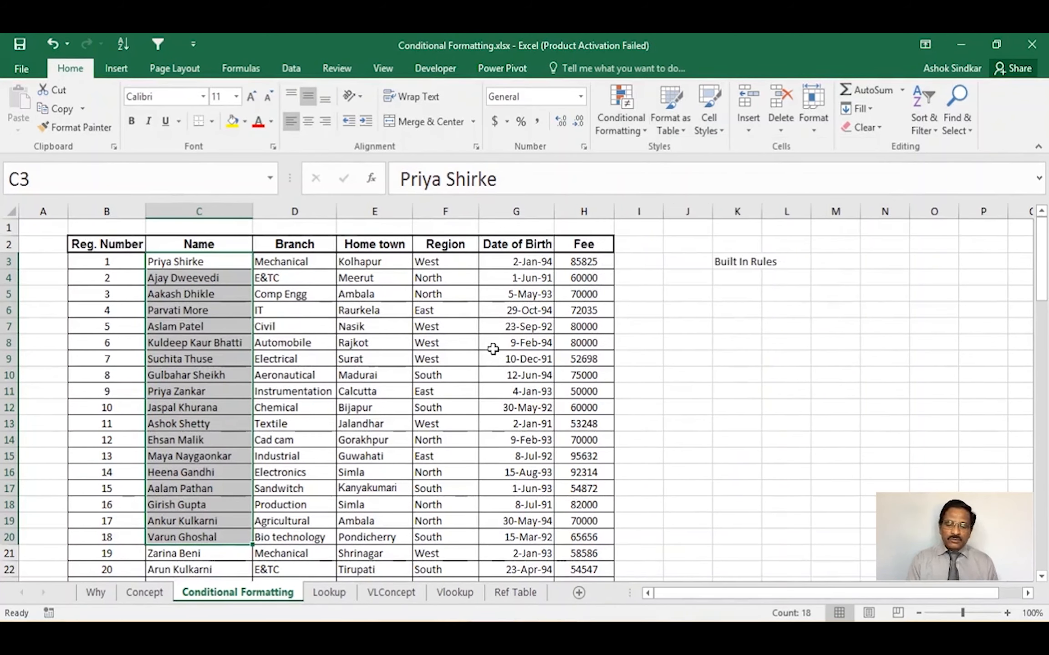
pyautogui.moveTo(518, 267); pyautogui.dragTo(519, 539)
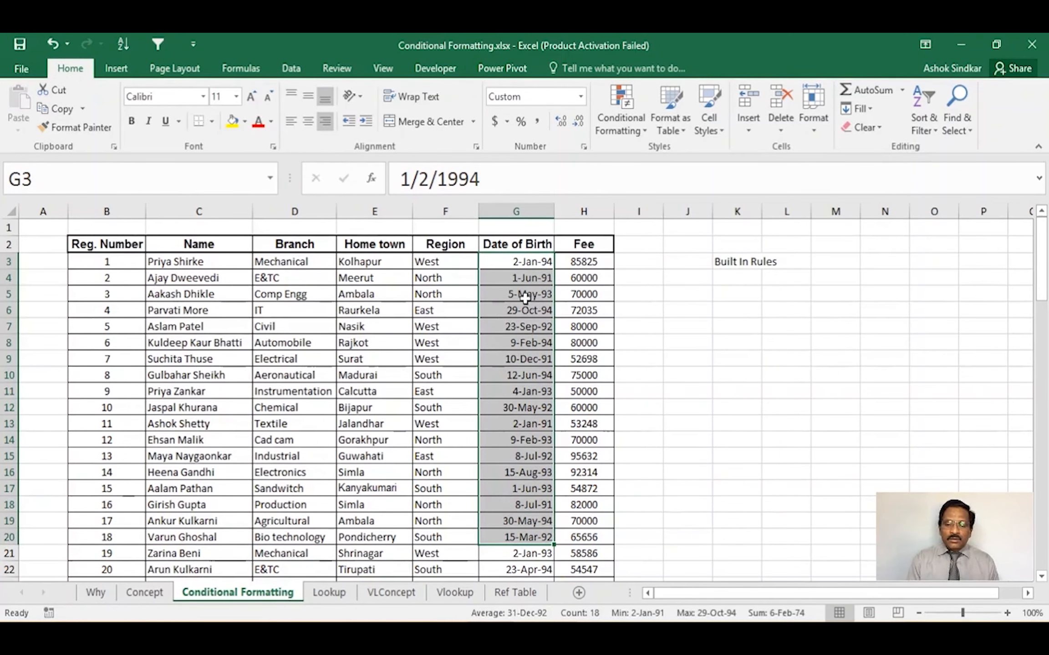
pyautogui.click(619, 114)
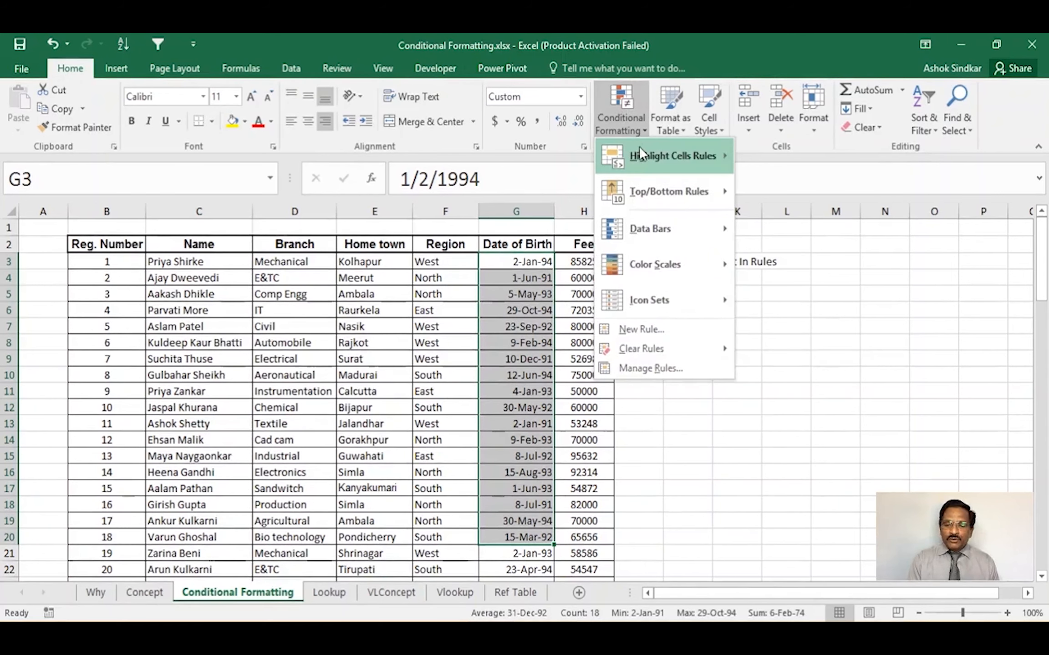
pyautogui.moveTo(640, 148)
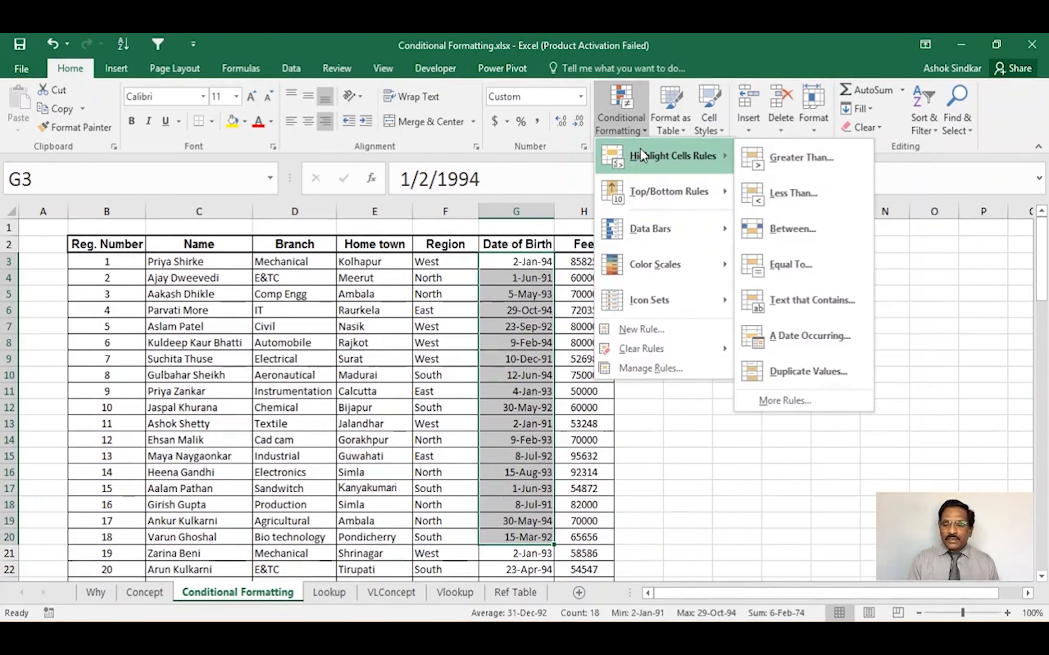
pyautogui.click(831, 342)
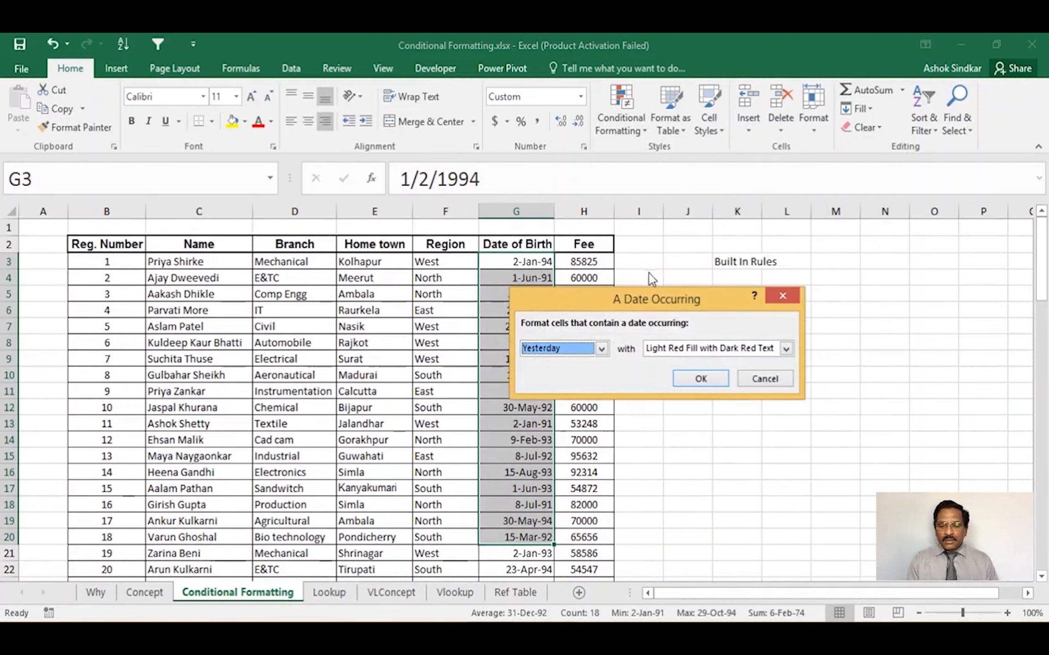
pyautogui.moveTo(657, 300); pyautogui.dragTo(797, 318)
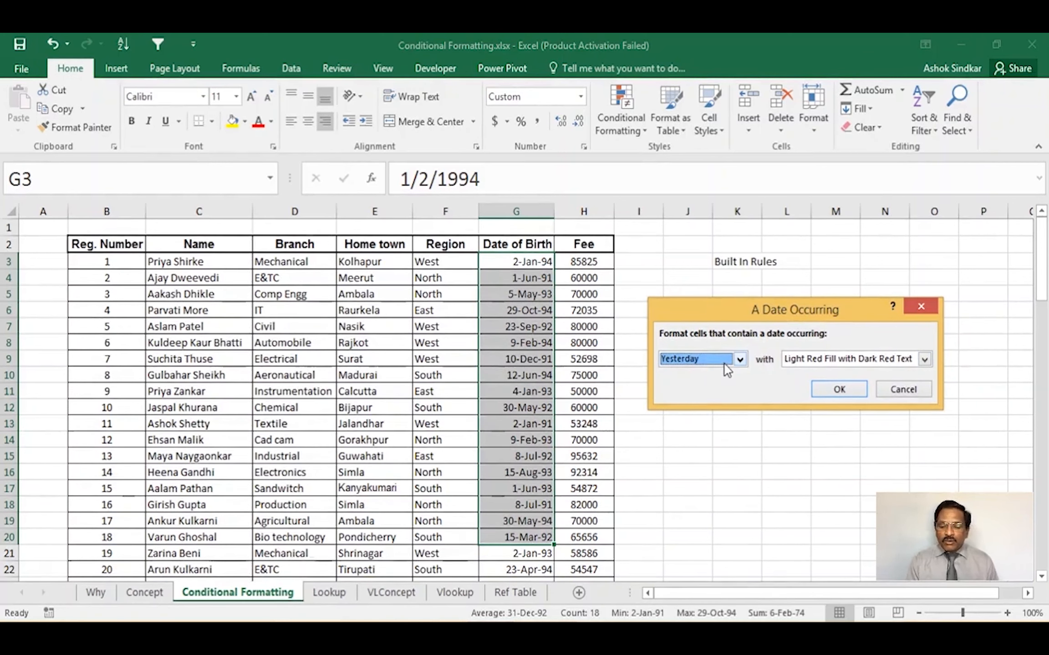
pyautogui.click(741, 359)
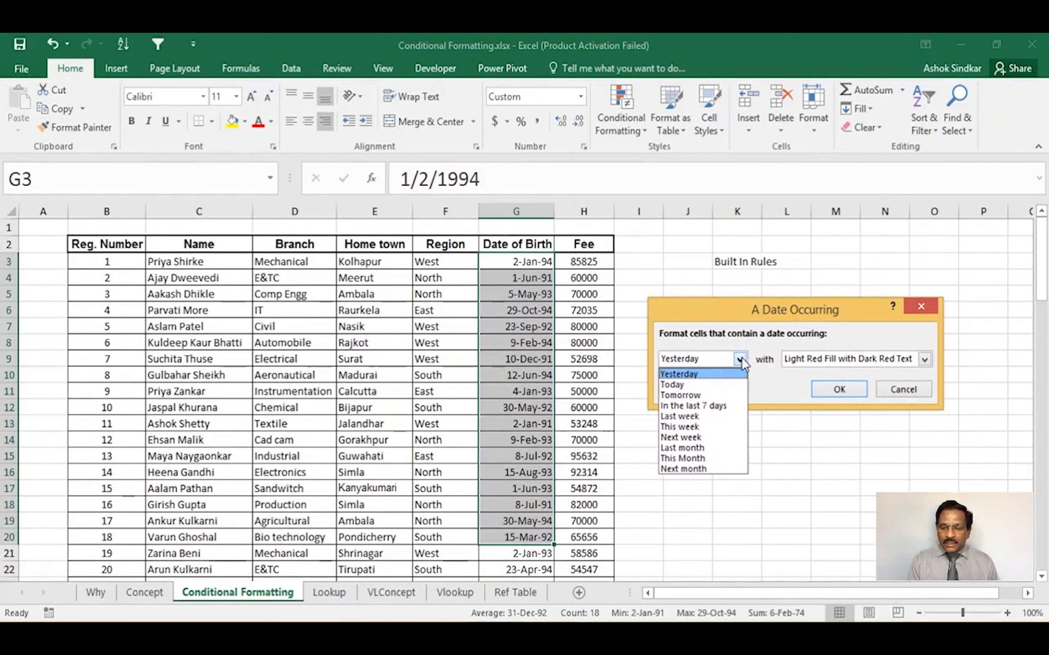
pyautogui.click(715, 375)
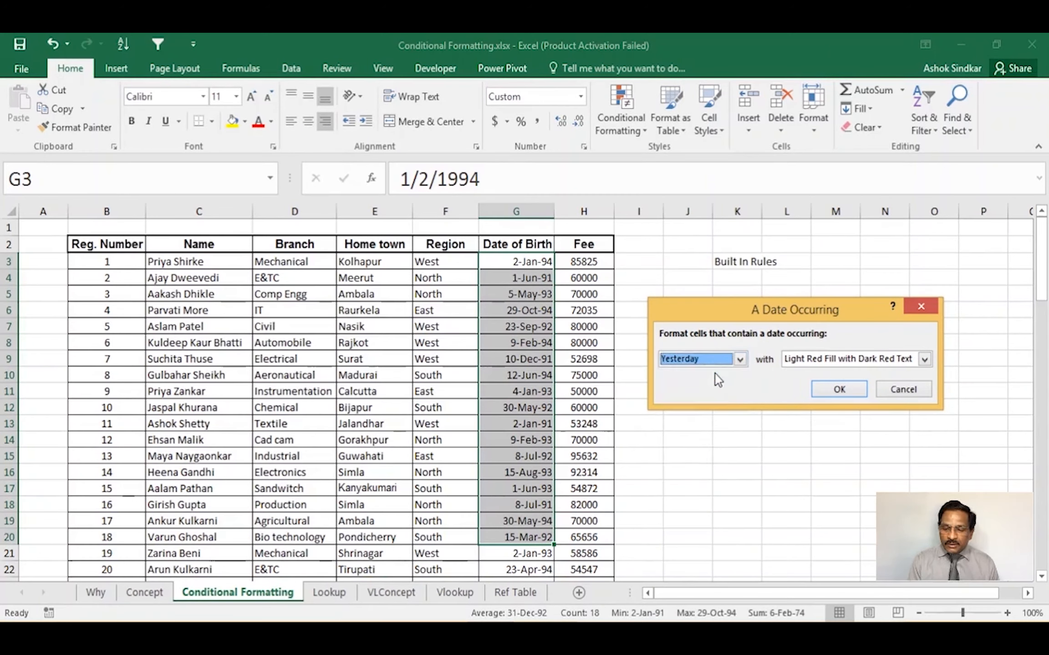
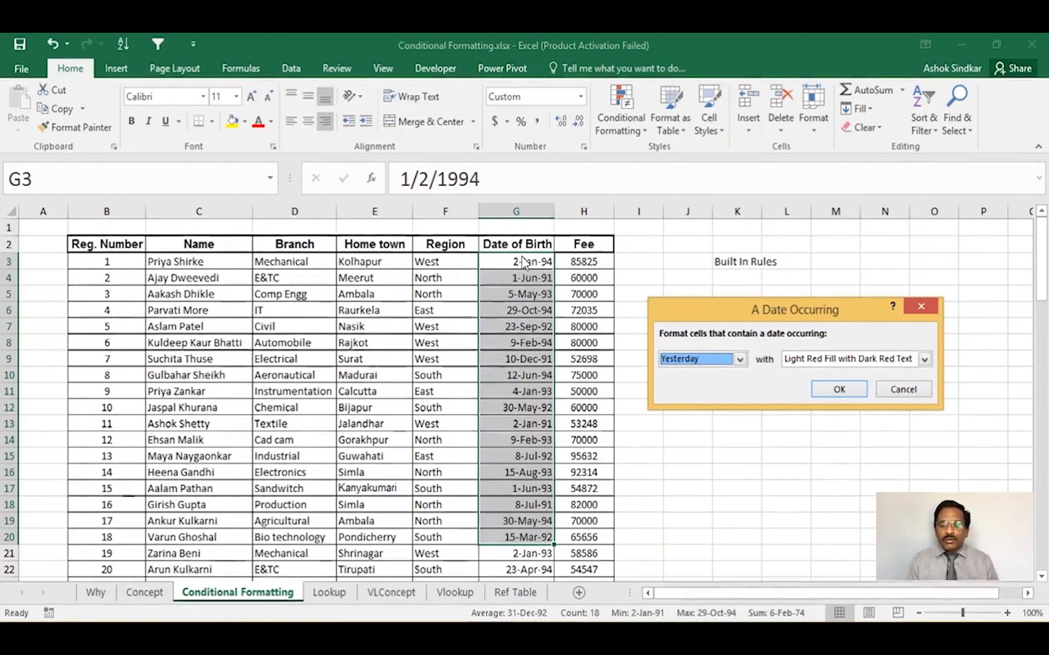
# Try the Today, Tomorrow and This Month periods for the date rule, and close it without applying it
pyautogui.click(741, 359)
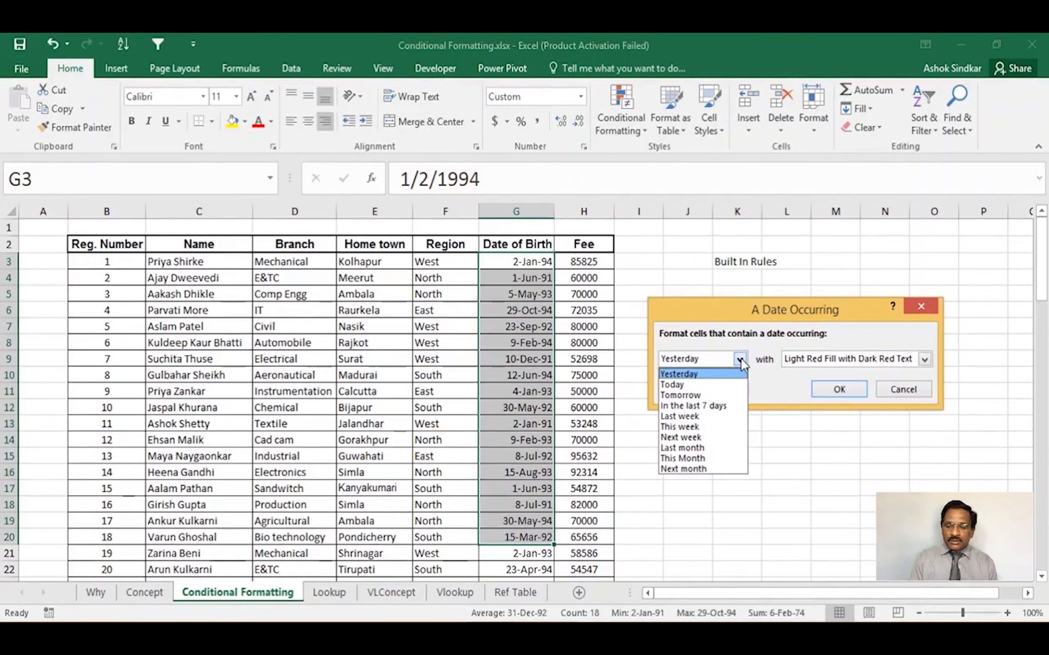
pyautogui.click(702, 385)
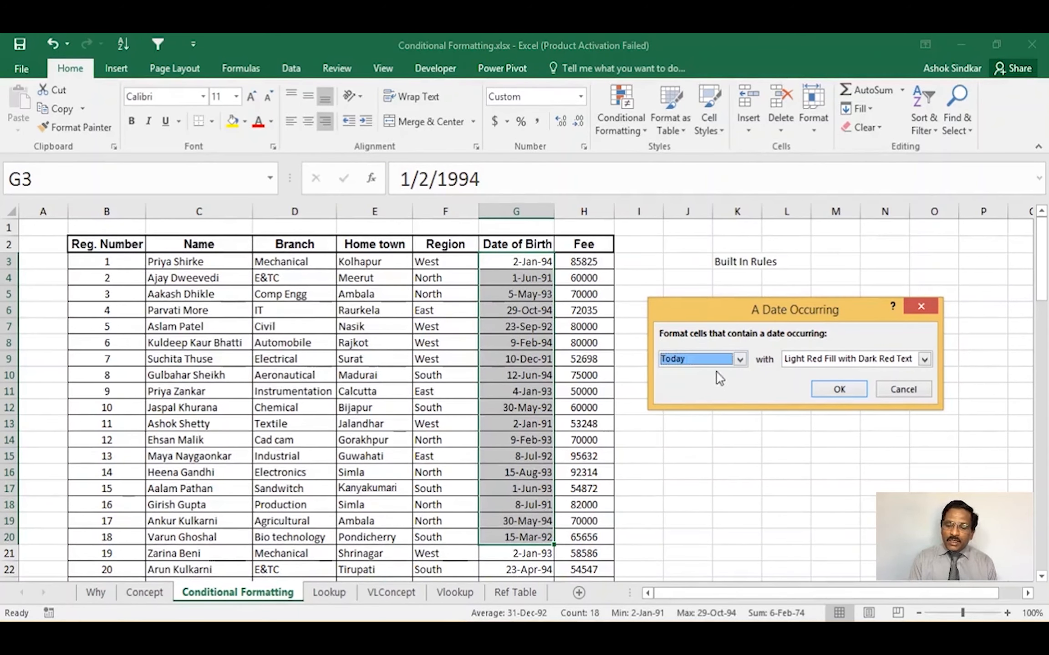
pyautogui.click(738, 363)
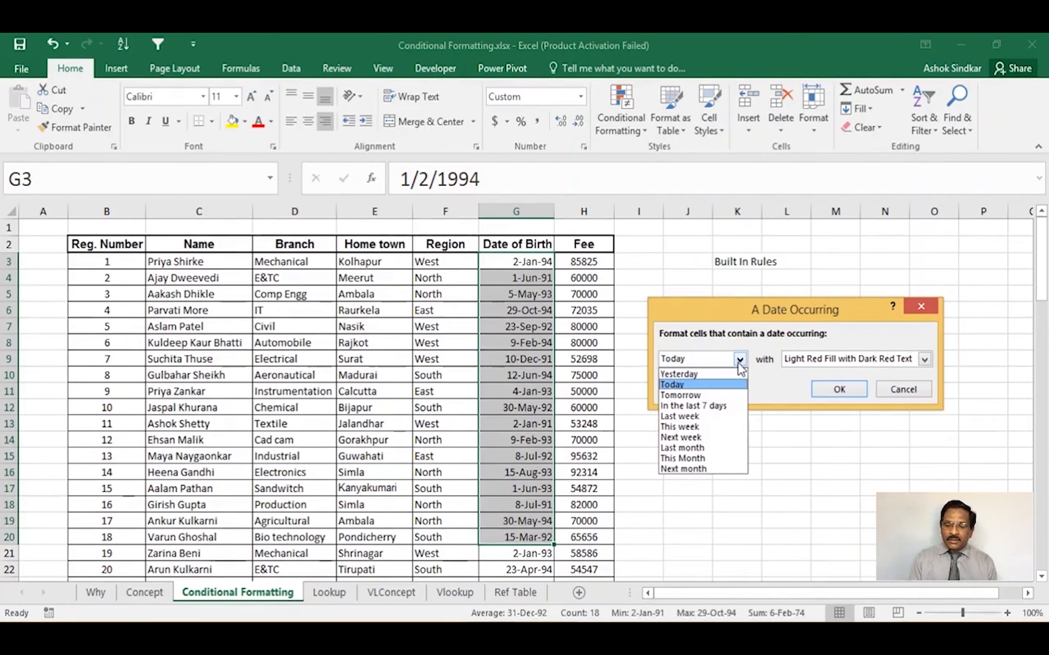
pyautogui.click(694, 395)
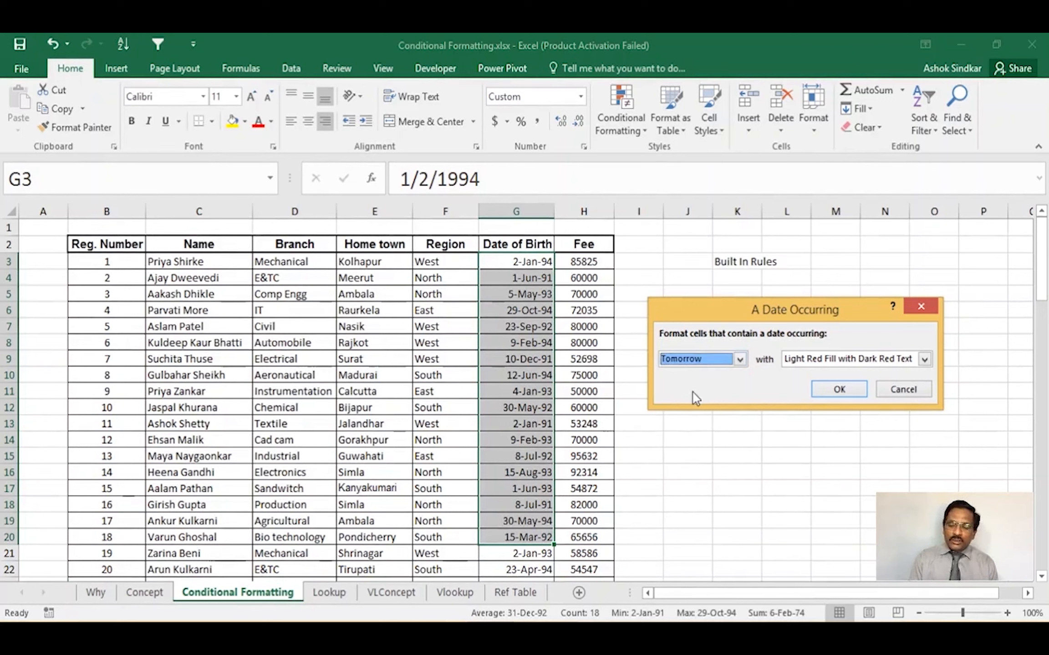
pyautogui.click(740, 362)
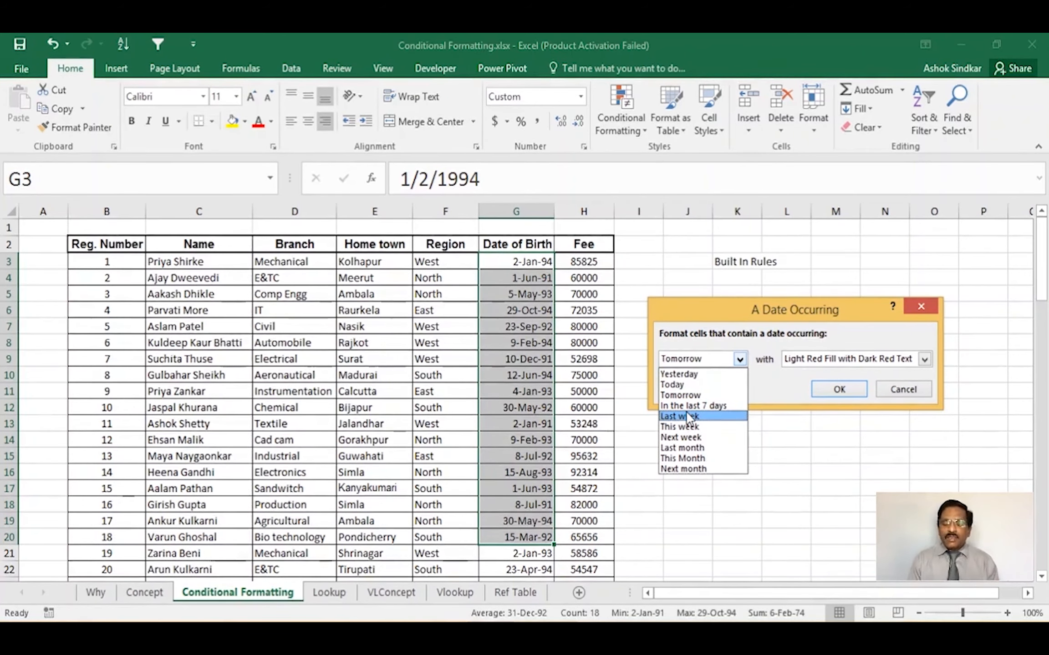
pyautogui.click(689, 458)
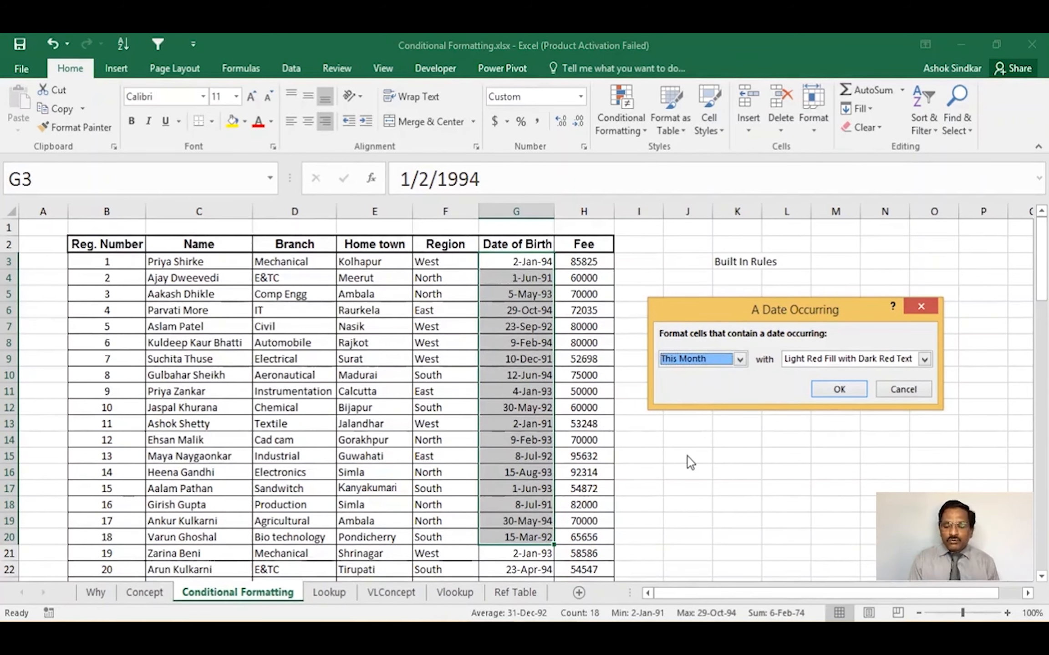
pyautogui.click(920, 303)
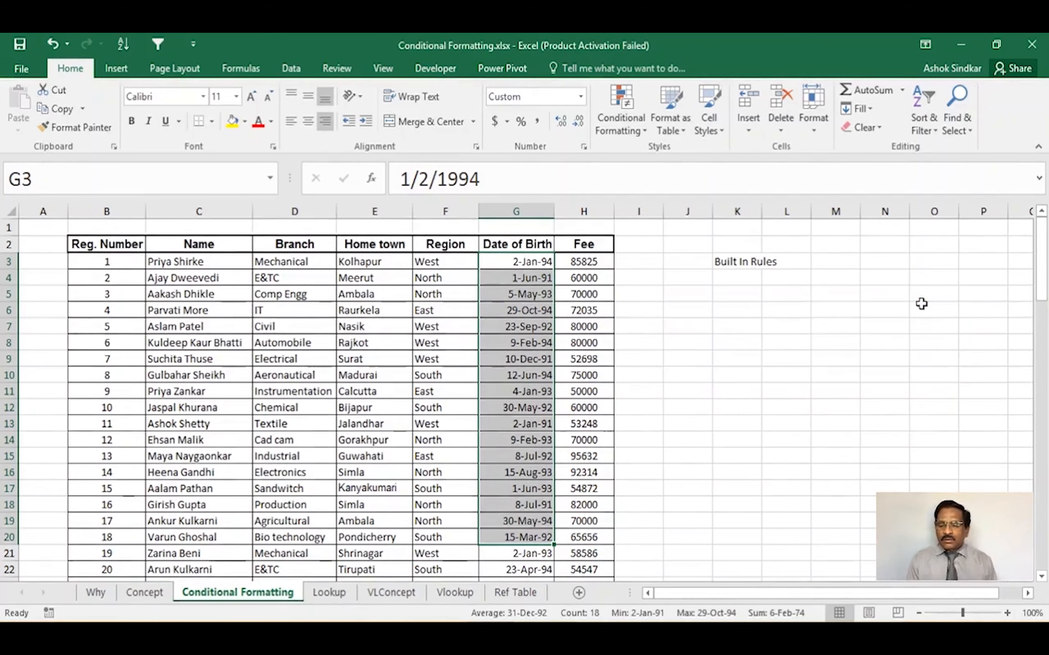
pyautogui.click(522, 310)
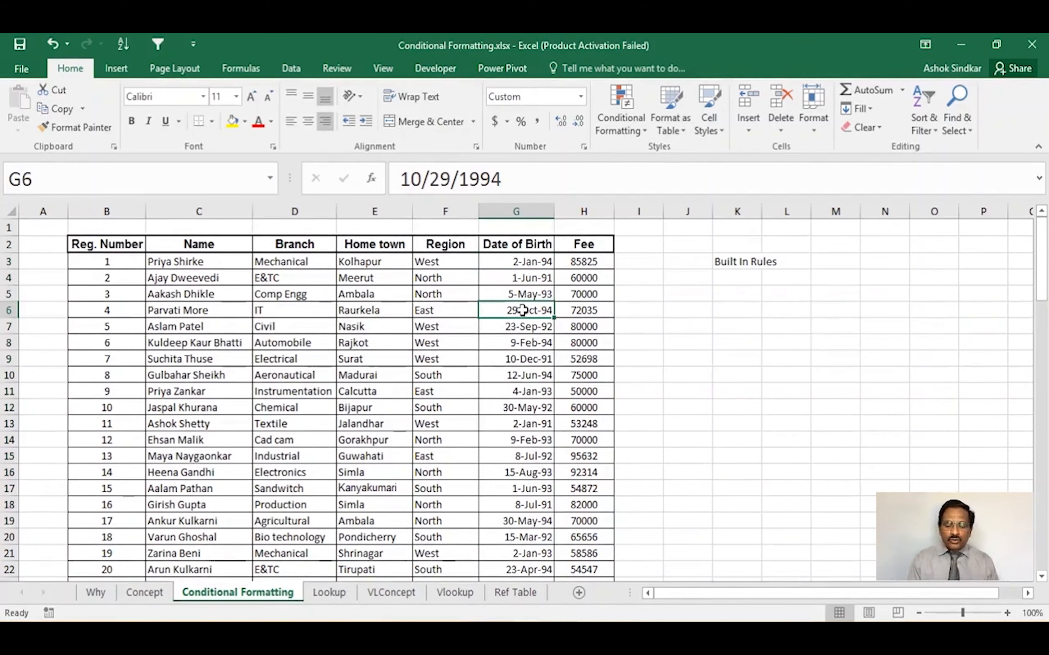
pyautogui.click(617, 124)
pyautogui.moveTo(687, 155)
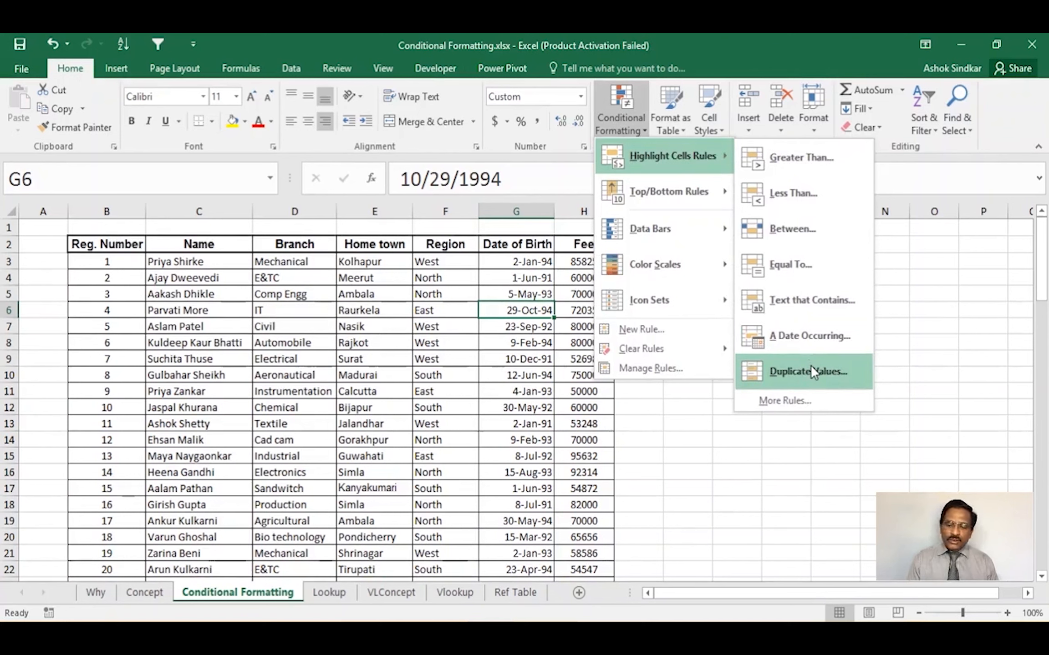
pyautogui.click(391, 346)
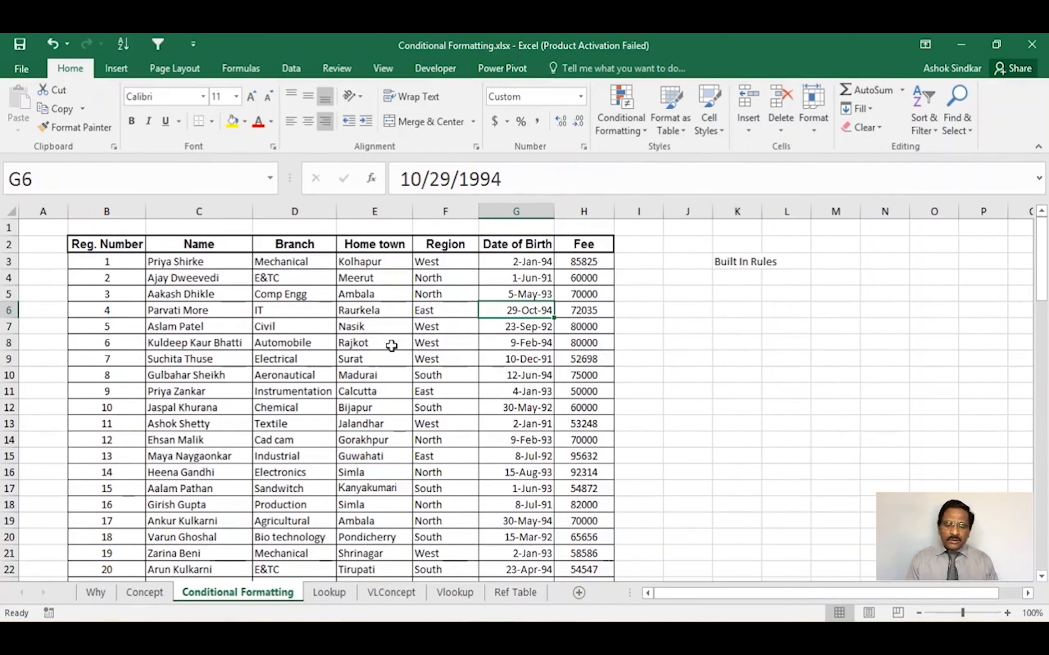
pyautogui.click(575, 349)
pyautogui.click(339, 338)
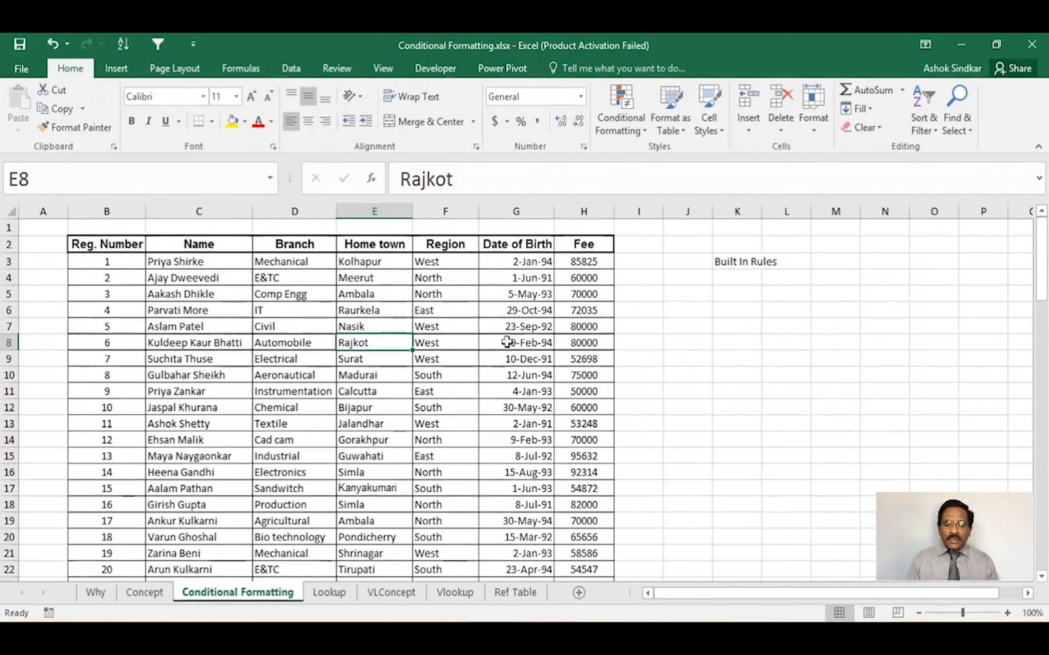
pyautogui.click(527, 343)
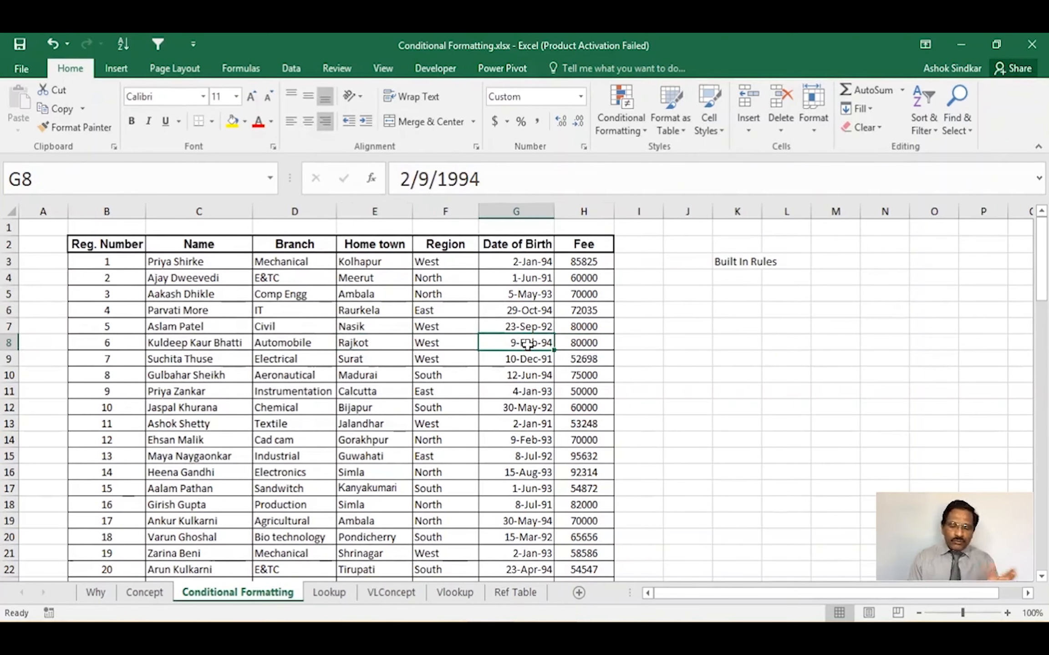
# Highlight duplicate values in the Region cells F3:F21 using Light Red Fill with Dark Red Text
pyautogui.click(449, 263)
pyautogui.moveTo(449, 378); pyautogui.dragTo(444, 554)
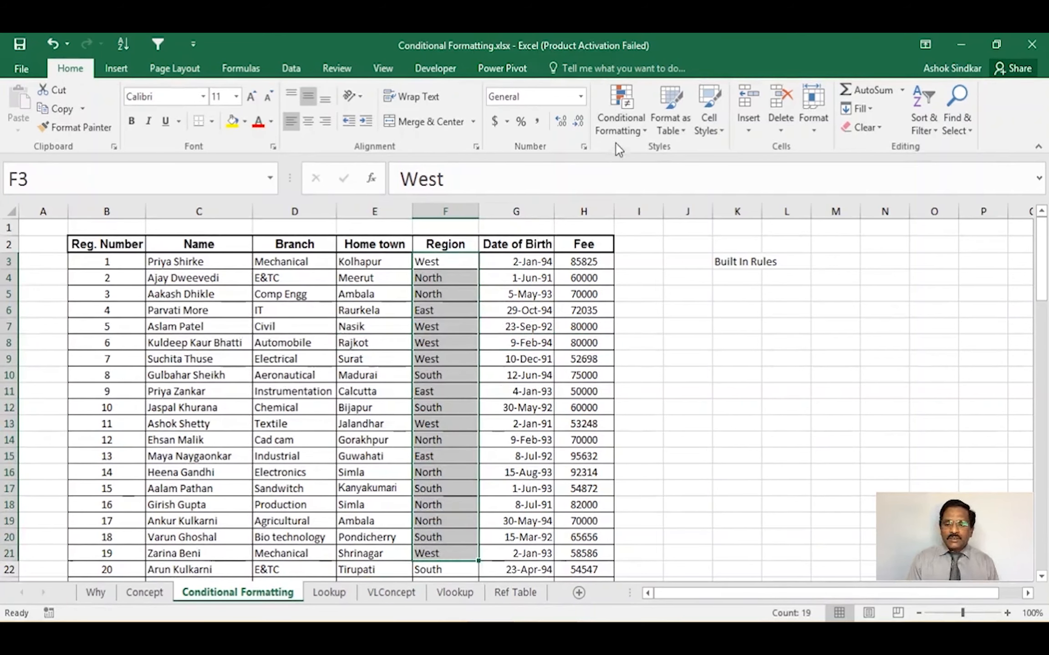
pyautogui.click(617, 120)
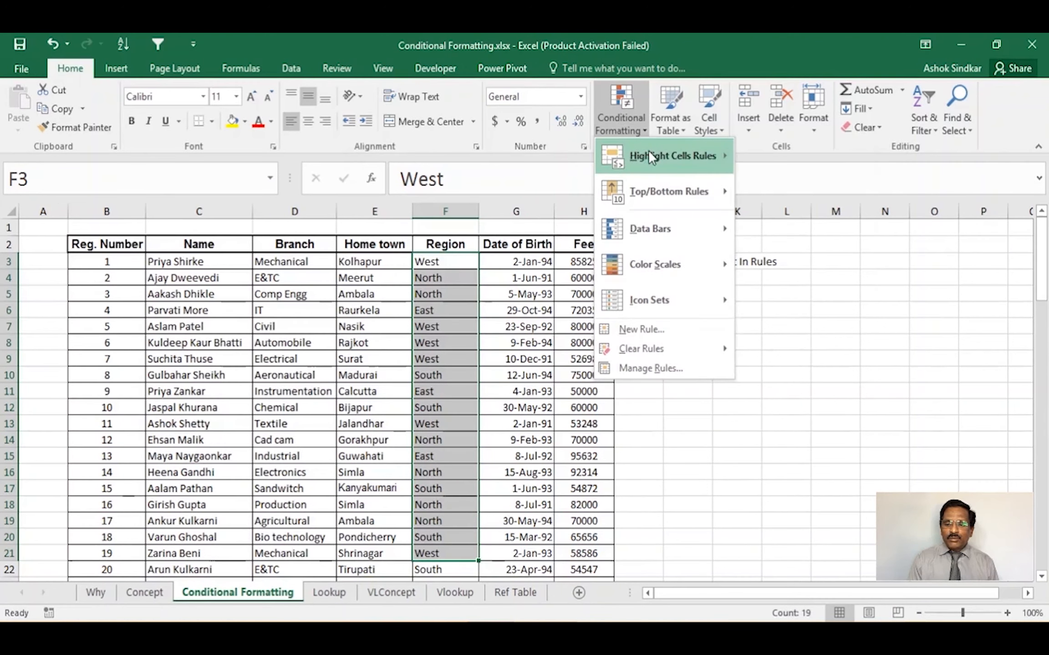
pyautogui.moveTo(650, 154)
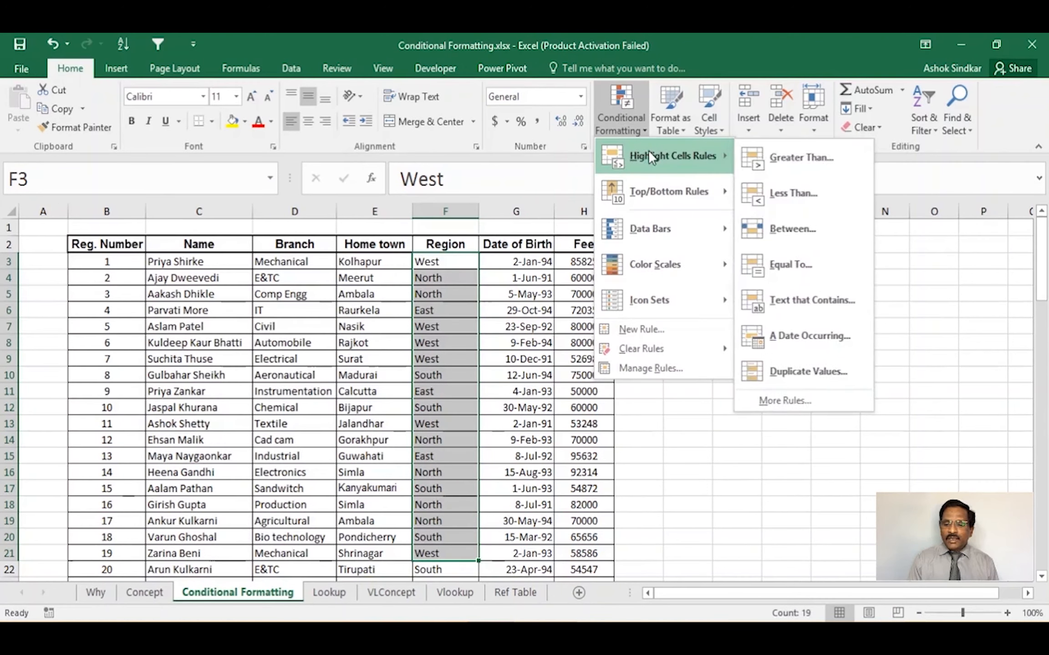
pyautogui.click(800, 372)
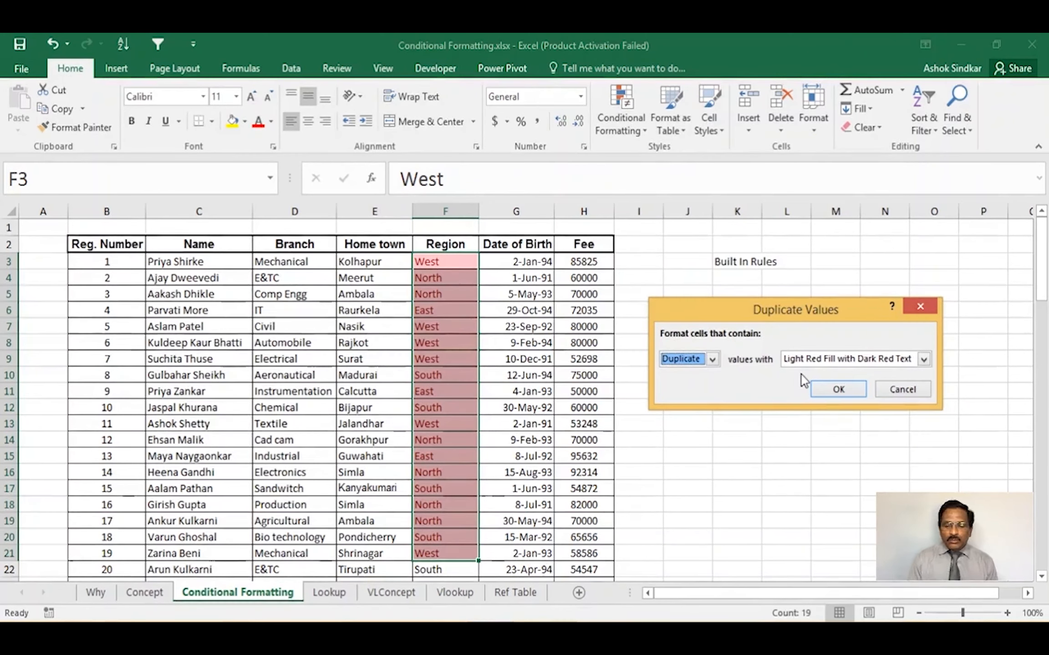
pyautogui.click(839, 391)
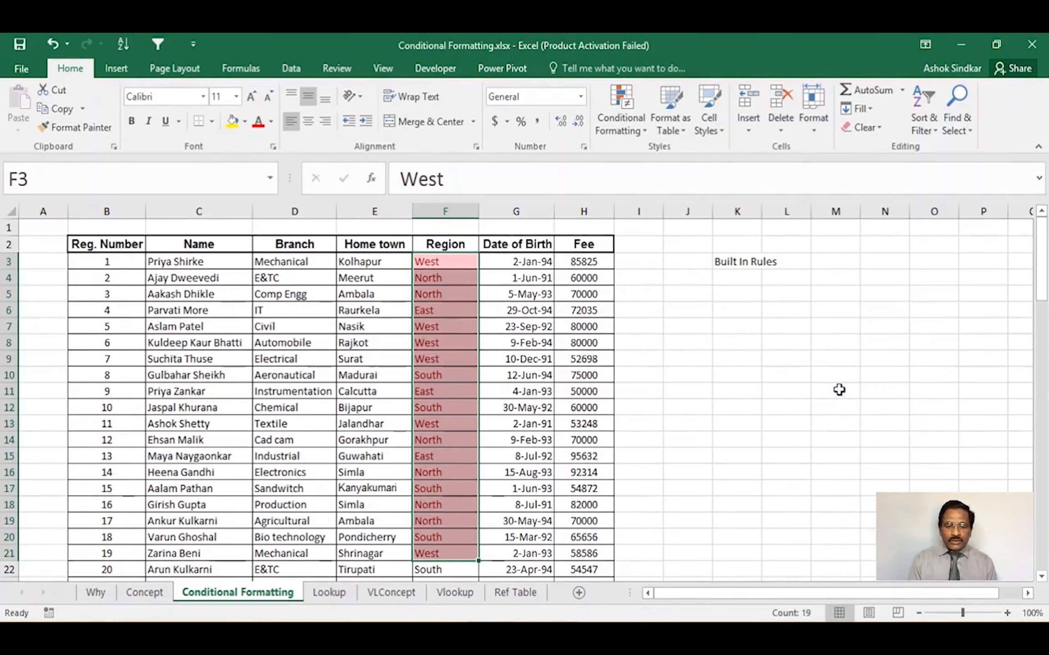
# Examine the highlighted Region entries one by one from F3 down to F17
pyautogui.click(442, 264)
pyautogui.press('ctrl')
pyautogui.press('ctrl')
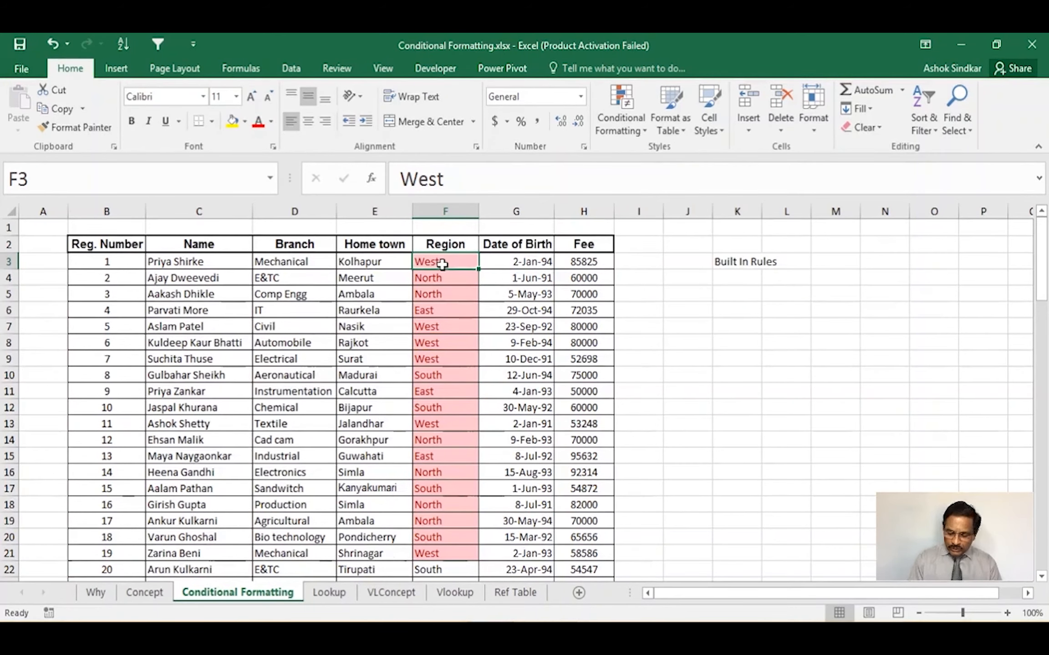
pyautogui.press('Down')
pyautogui.press('Down')
pyautogui.press('Down')
pyautogui.press('Down')
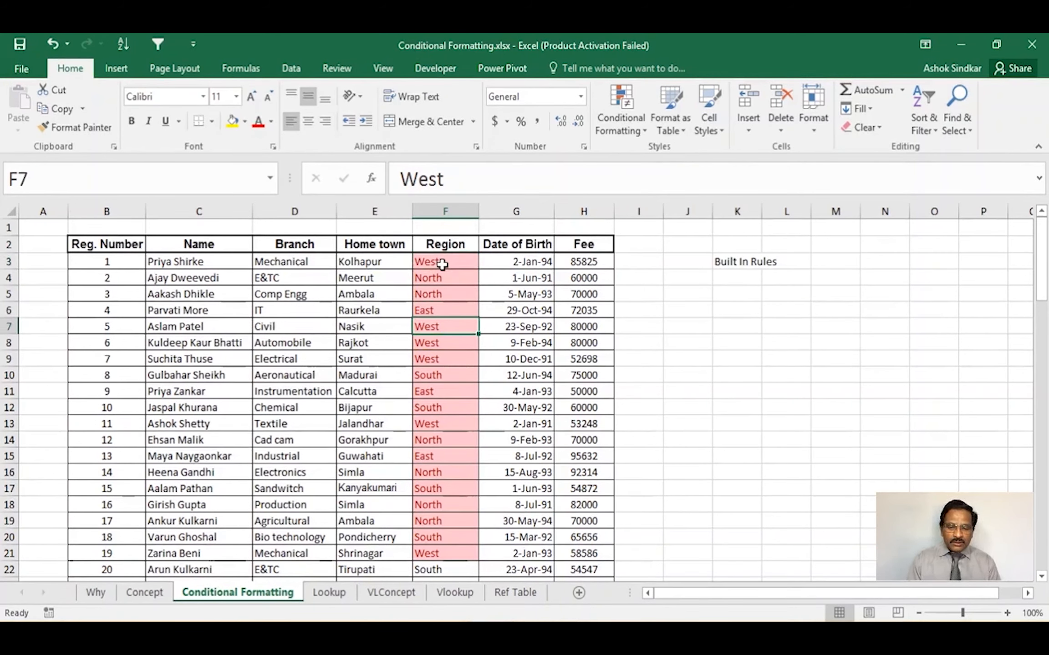
pyautogui.press('Down')
pyautogui.press('Down')
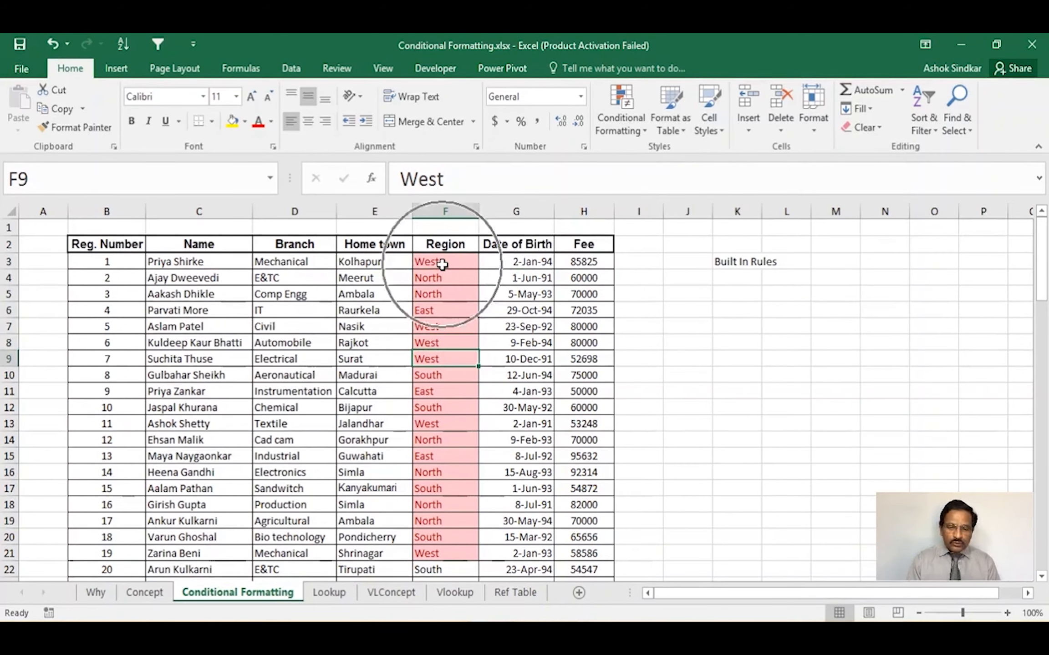
pyautogui.press('Down')
pyautogui.press('Down')
pyautogui.press('Down')
pyautogui.press('Down')
pyautogui.press('Down')
pyautogui.press('Down')
pyautogui.press('Down')
pyautogui.press('Down')
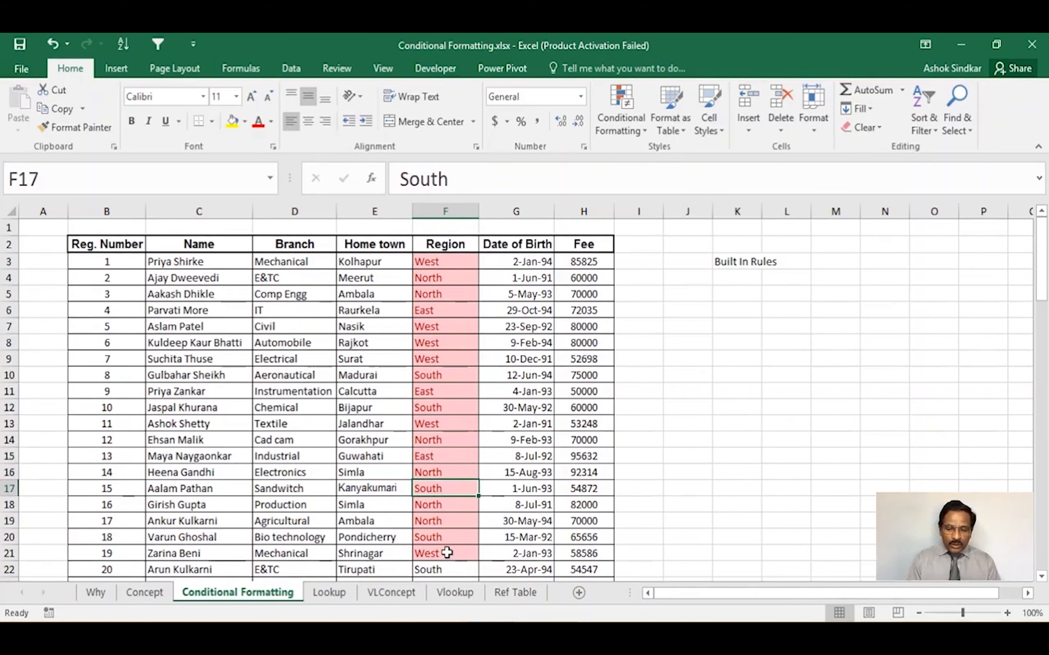
# Change the region in cell F21 to South
pyautogui.click(447, 552)
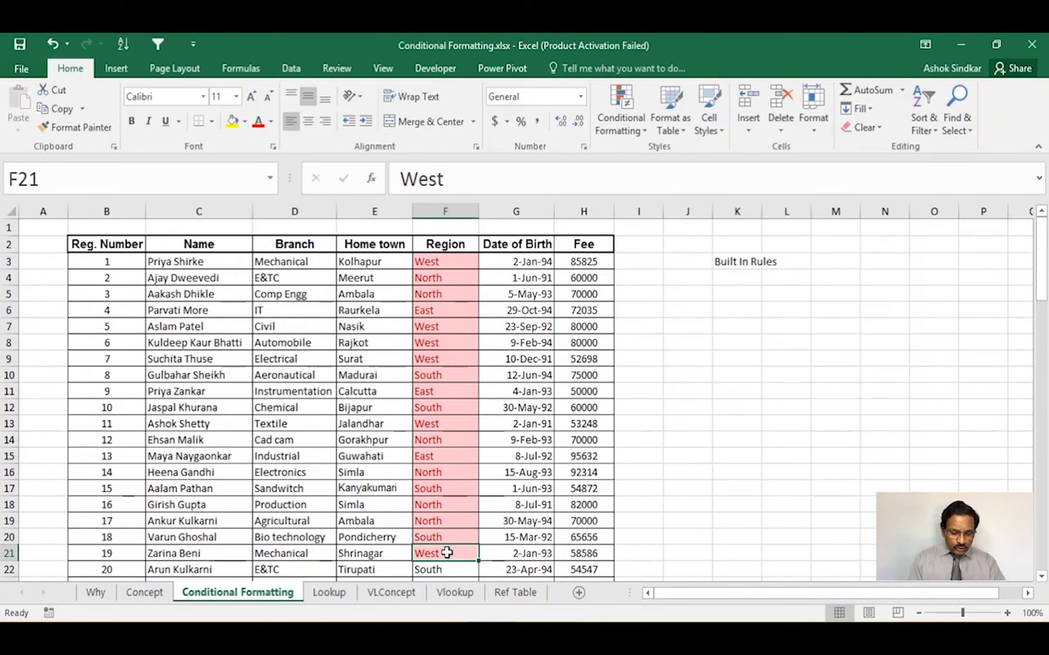
pyautogui.write('south')
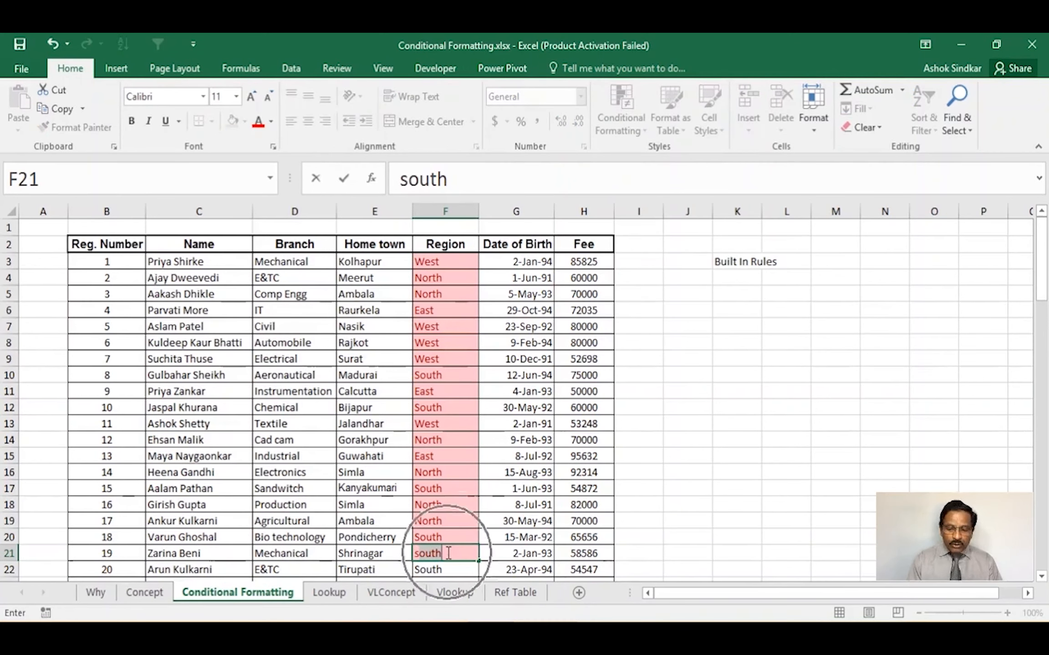
pyautogui.press('Return')
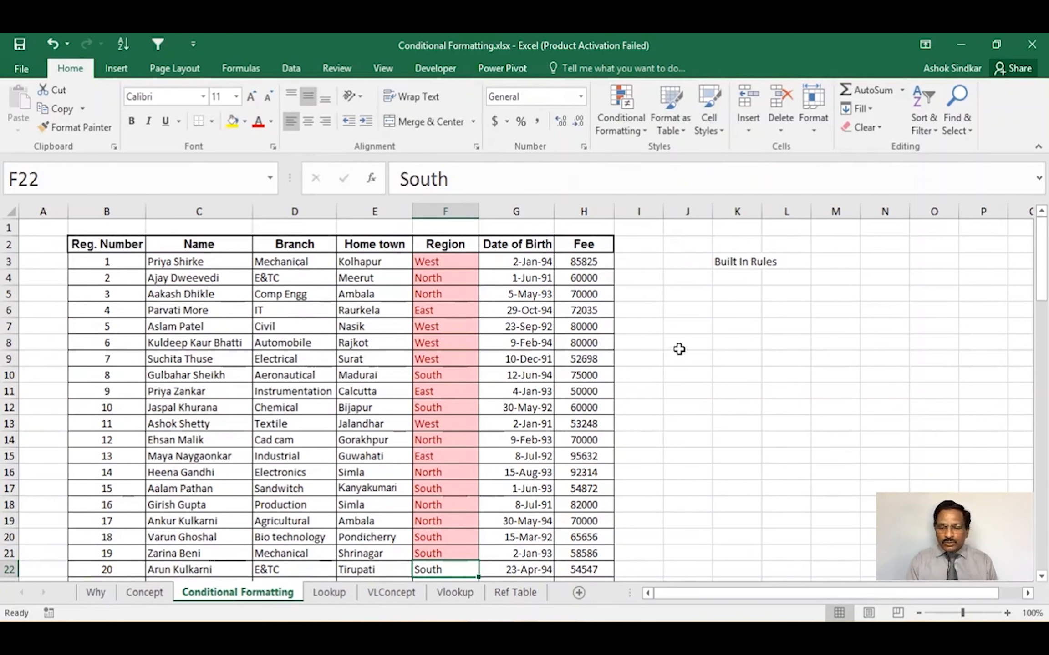
# Enter West, South, East and North in cells K7 to K10 as a separate sample list
pyautogui.click(738, 323)
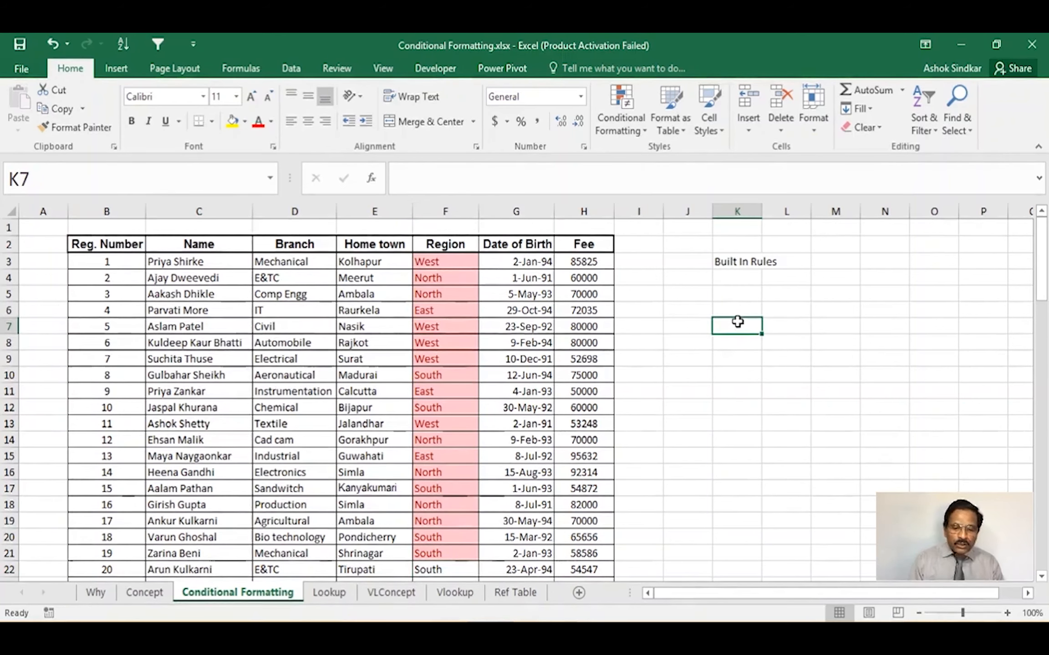
pyautogui.write('We')
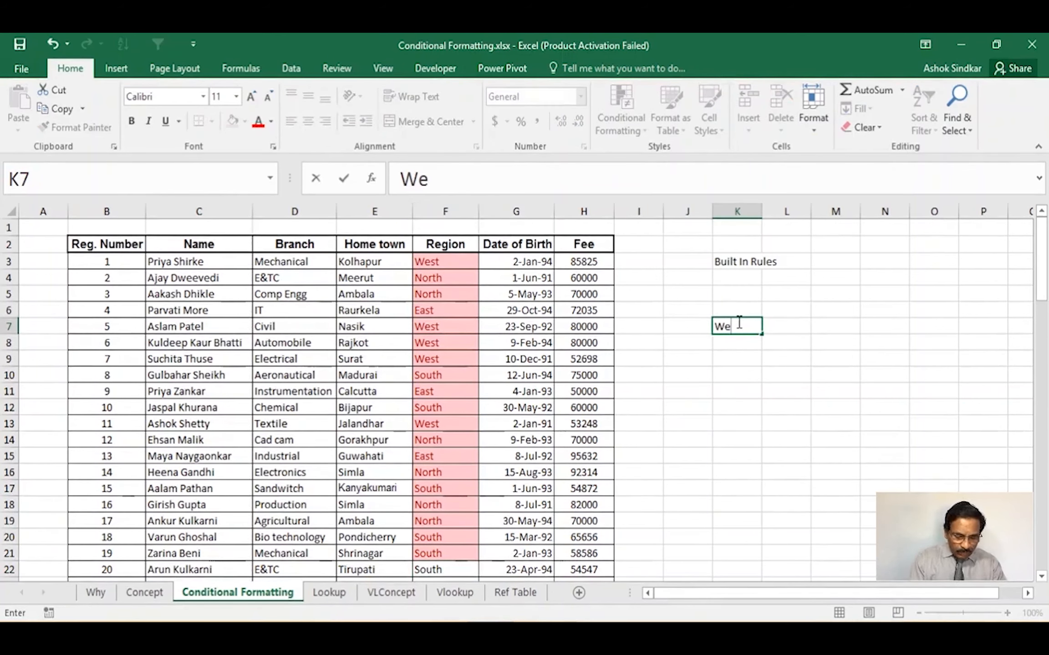
pyautogui.write('st')
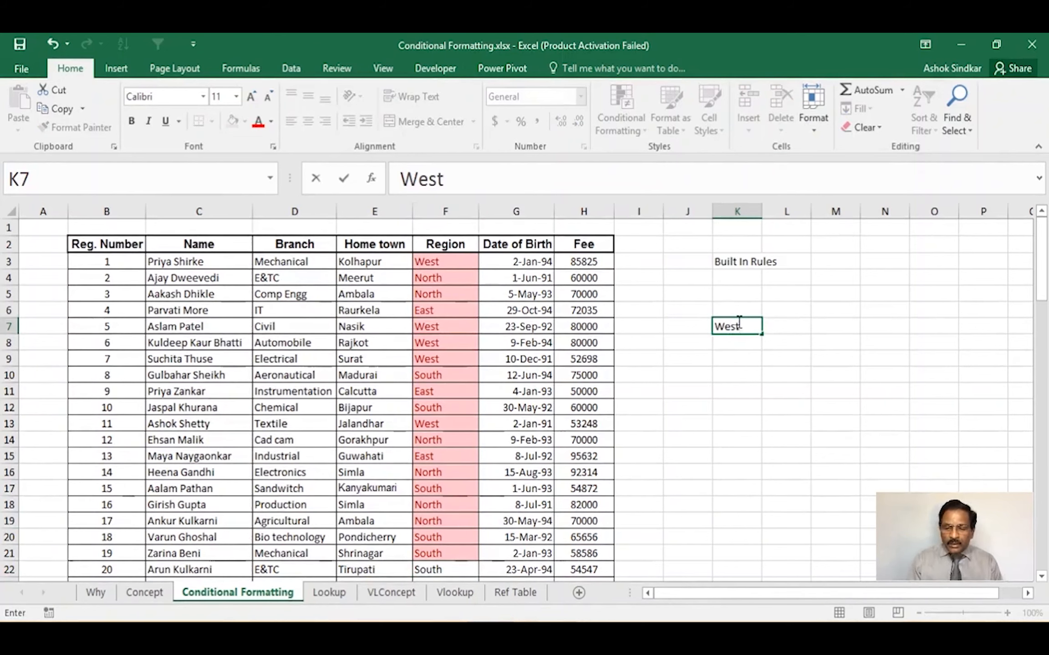
pyautogui.press('Return')
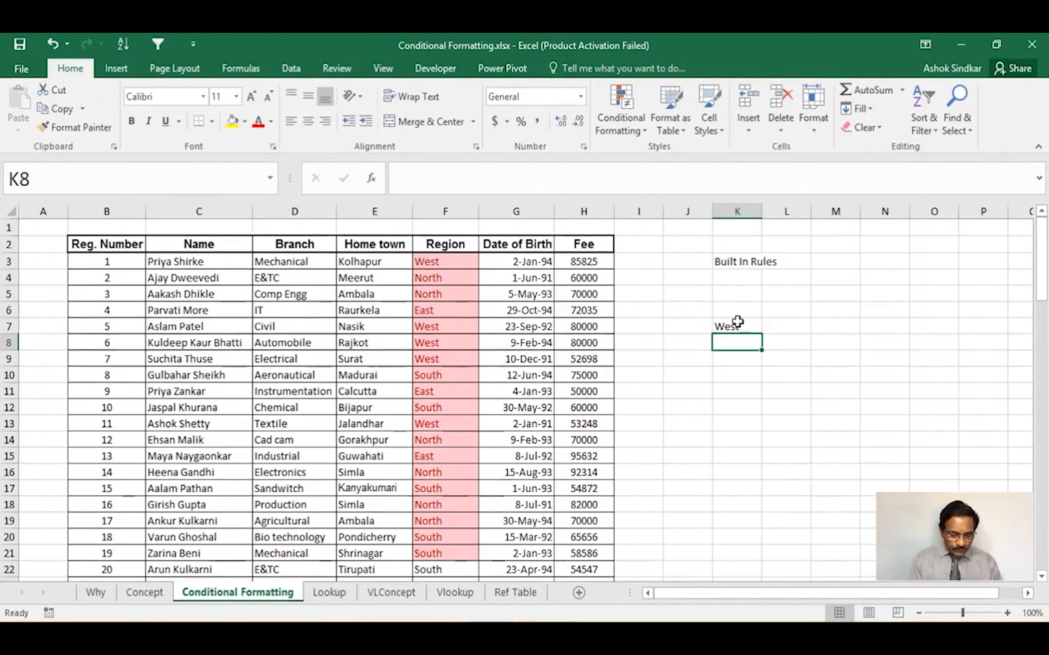
pyautogui.write('Su')
pyautogui.press('BackSpace')
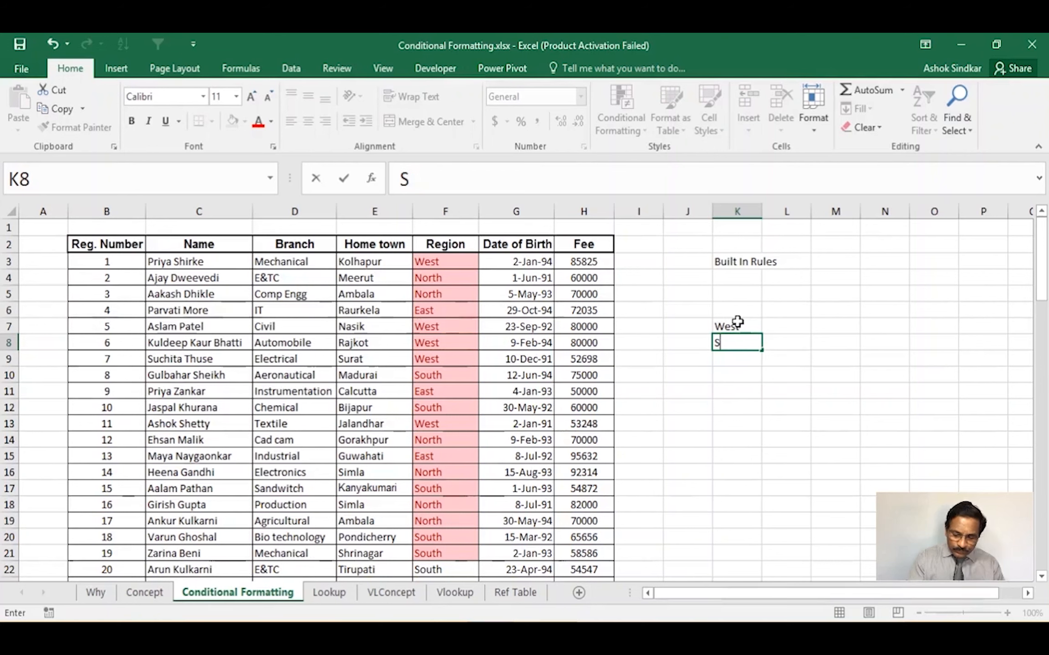
pyautogui.write('o')
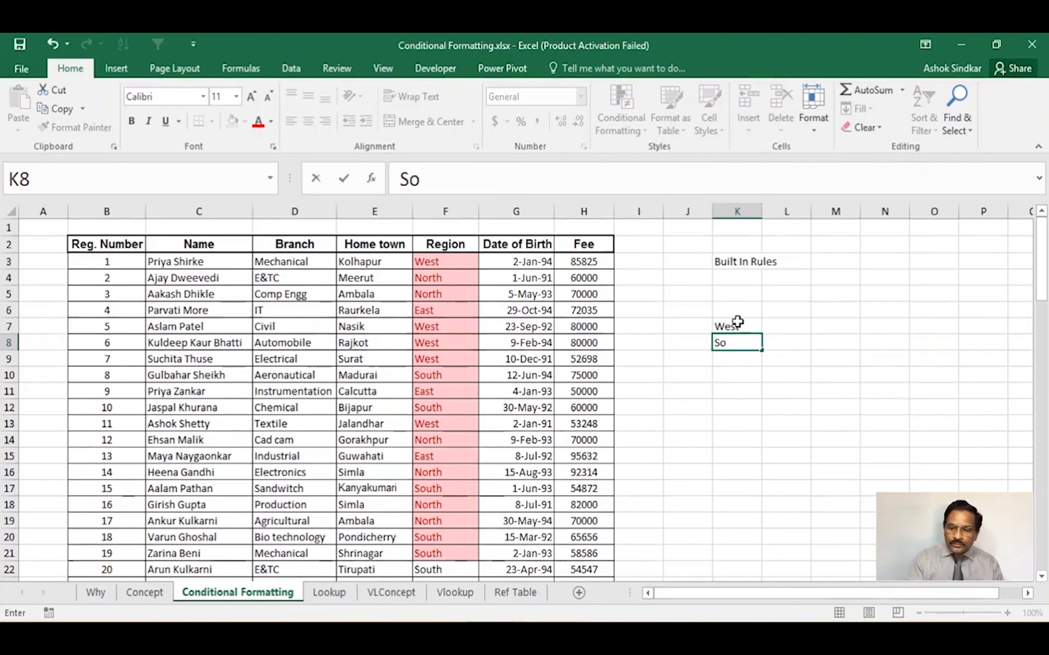
pyautogui.write('uth')
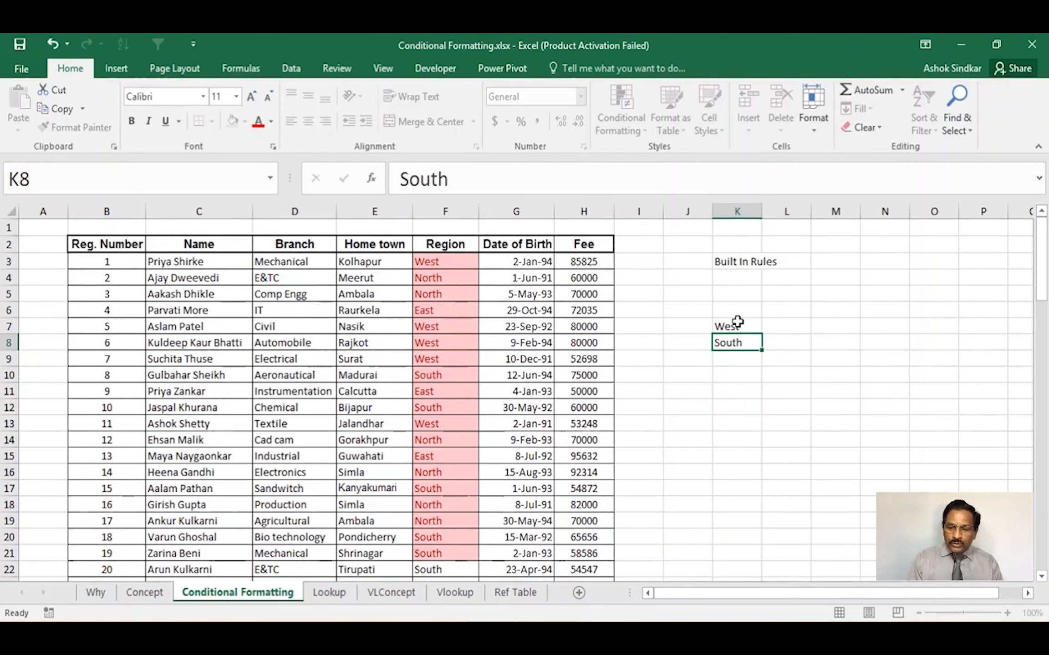
pyautogui.press('Return')
pyautogui.write('Eas')
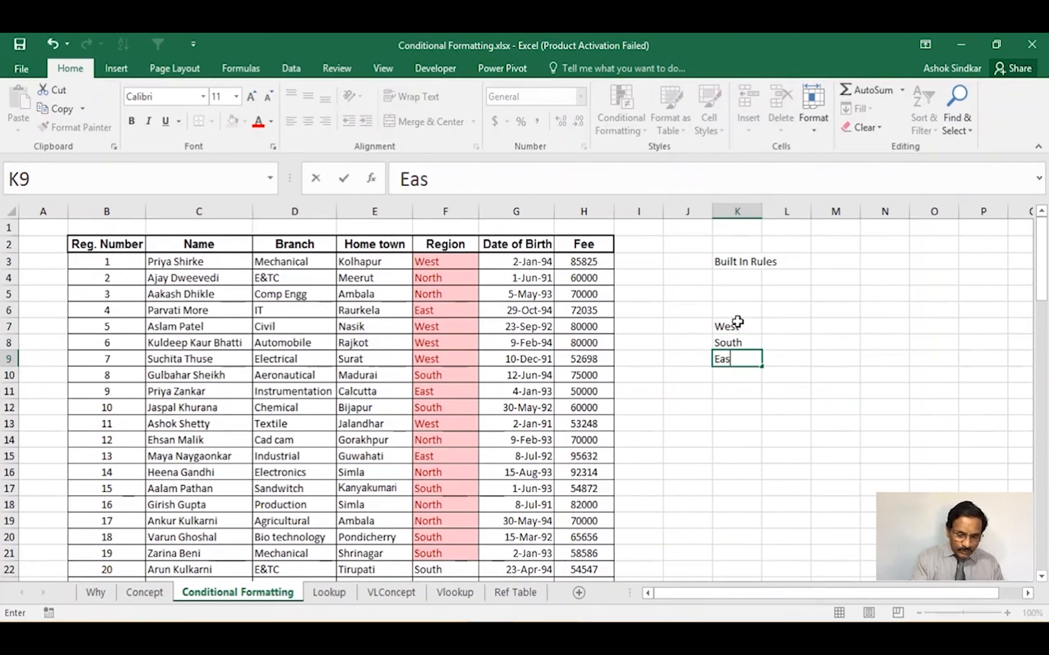
pyautogui.write('t')
pyautogui.press('Return')
pyautogui.write('No')
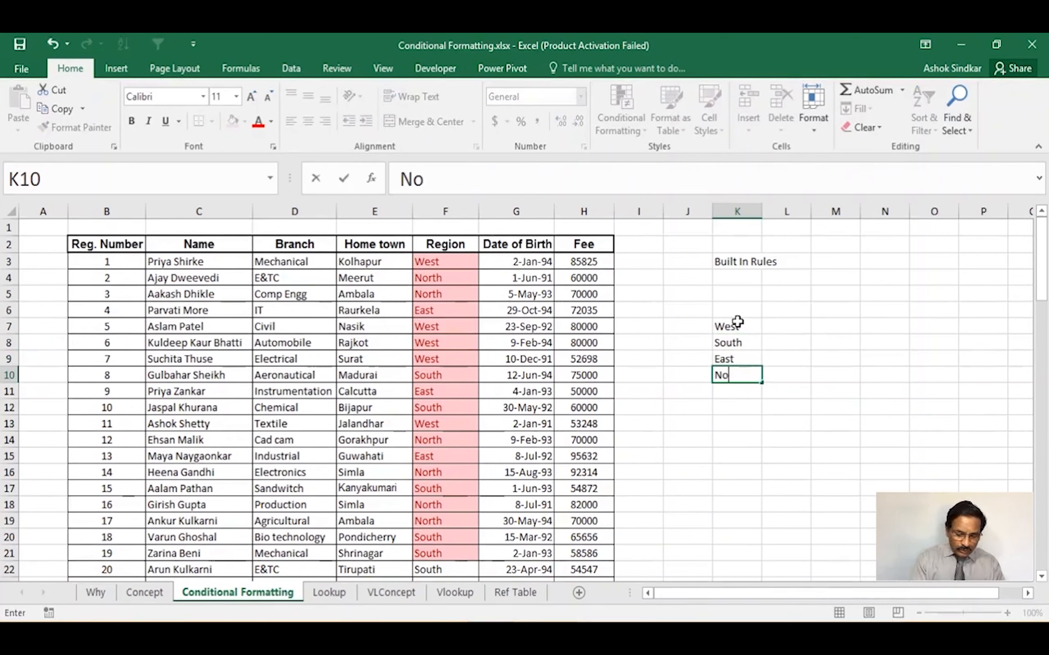
pyautogui.write('rth')
pyautogui.press('Return')
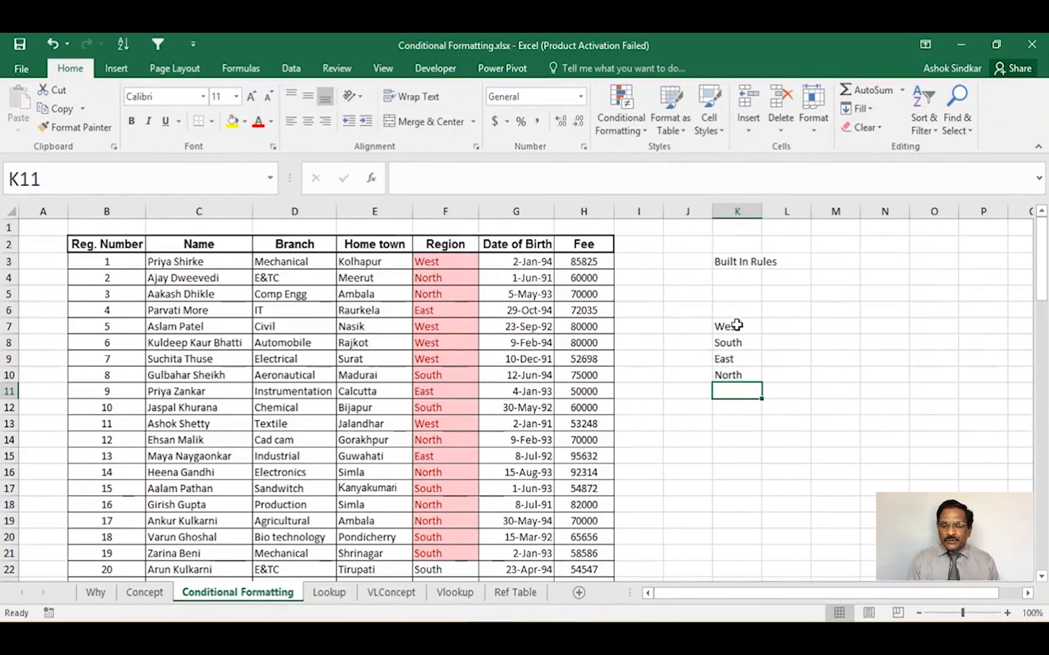
# Extend the four-direction list in K7:K10 down to K14 so the entries repeat
pyautogui.click(737, 325)
pyautogui.moveTo(736, 325); pyautogui.dragTo(760, 449)
pyautogui.click(829, 404)
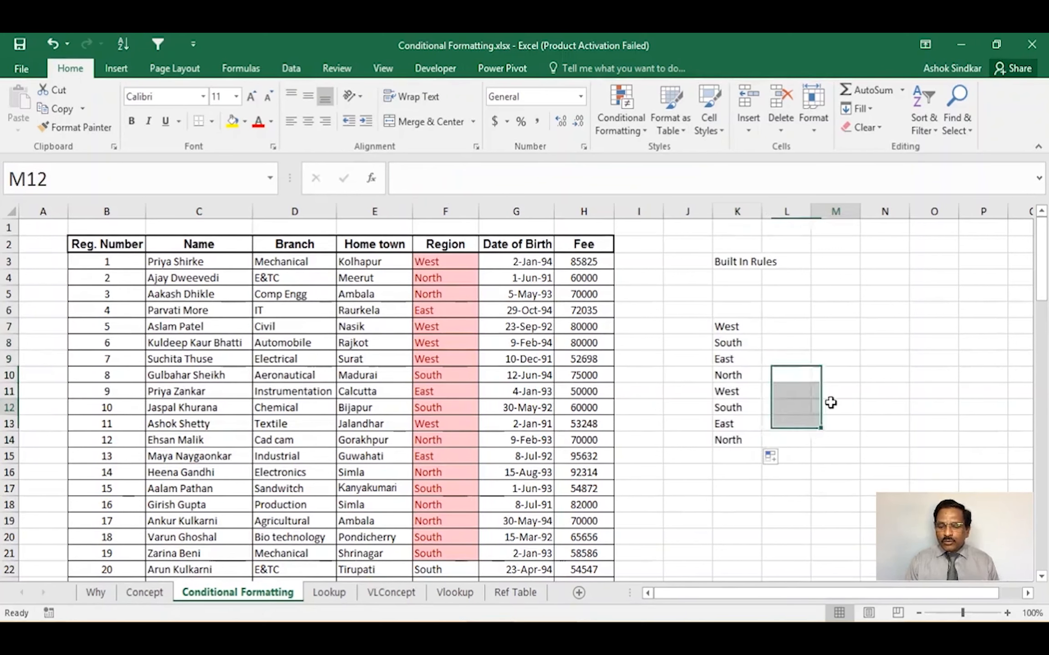
# Highlight duplicate values in K7:K14 using Light Red Fill with Dark Red Text
pyautogui.moveTo(744, 330); pyautogui.dragTo(742, 438)
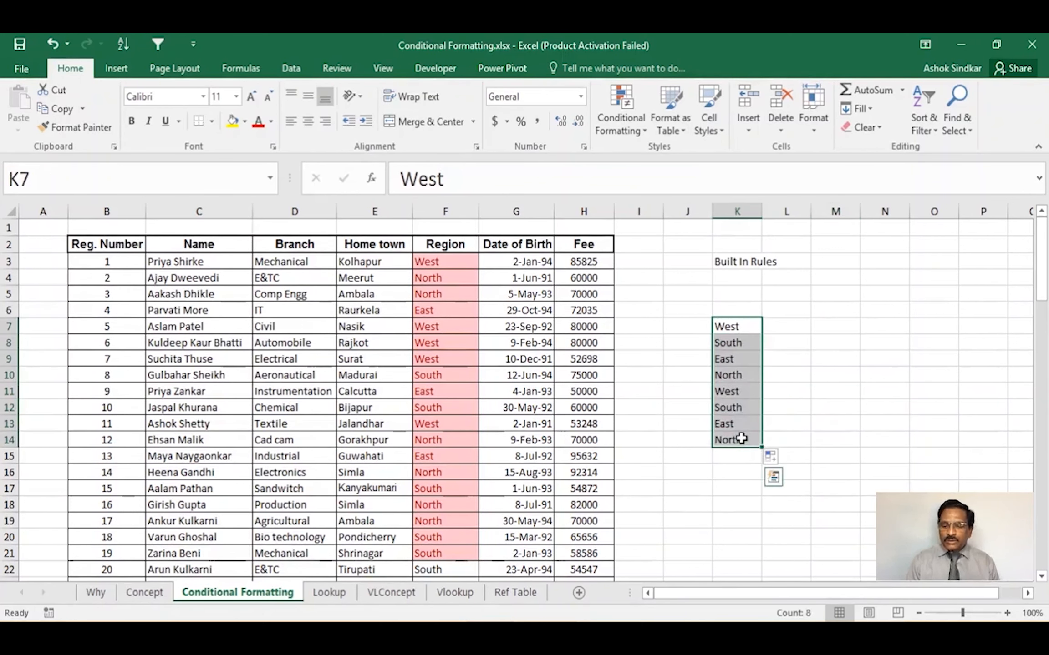
pyautogui.click(625, 132)
pyautogui.moveTo(678, 174)
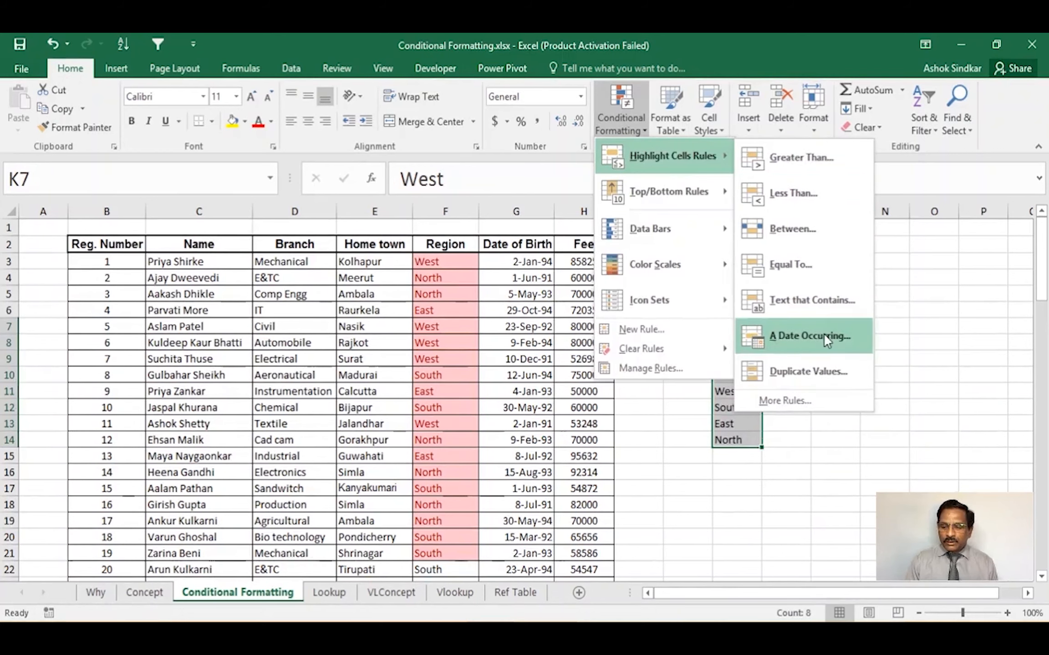
pyautogui.click(826, 372)
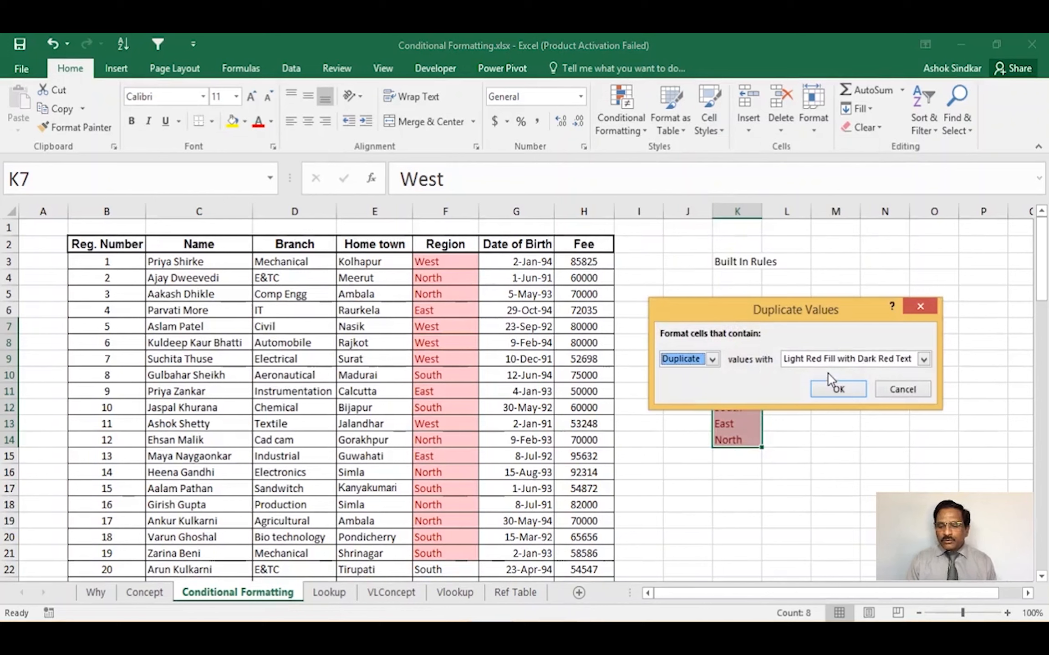
pyautogui.click(841, 391)
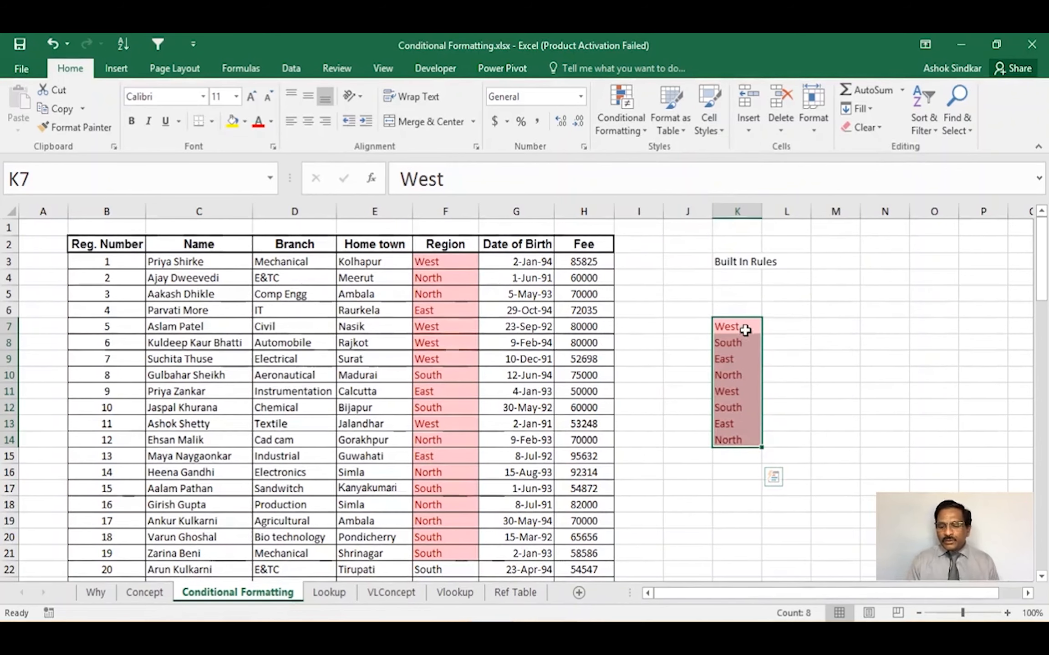
# Replace the entry in K11 with "ssss" to test the duplicate rule, and undo that change
pyautogui.click(746, 391)
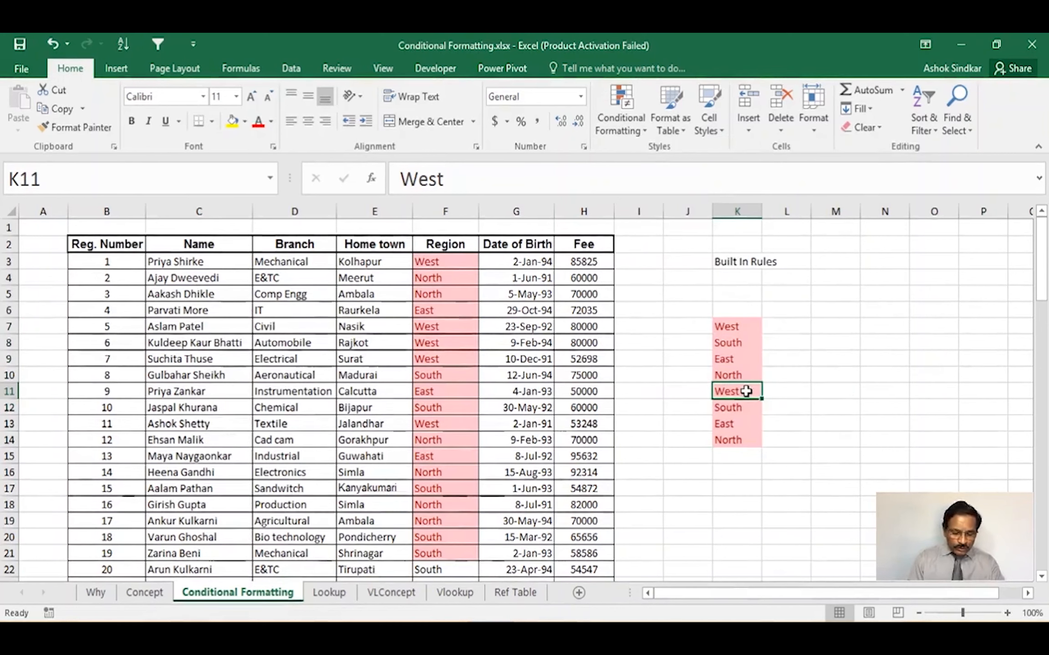
pyautogui.write('ssss')
pyautogui.press('Return')
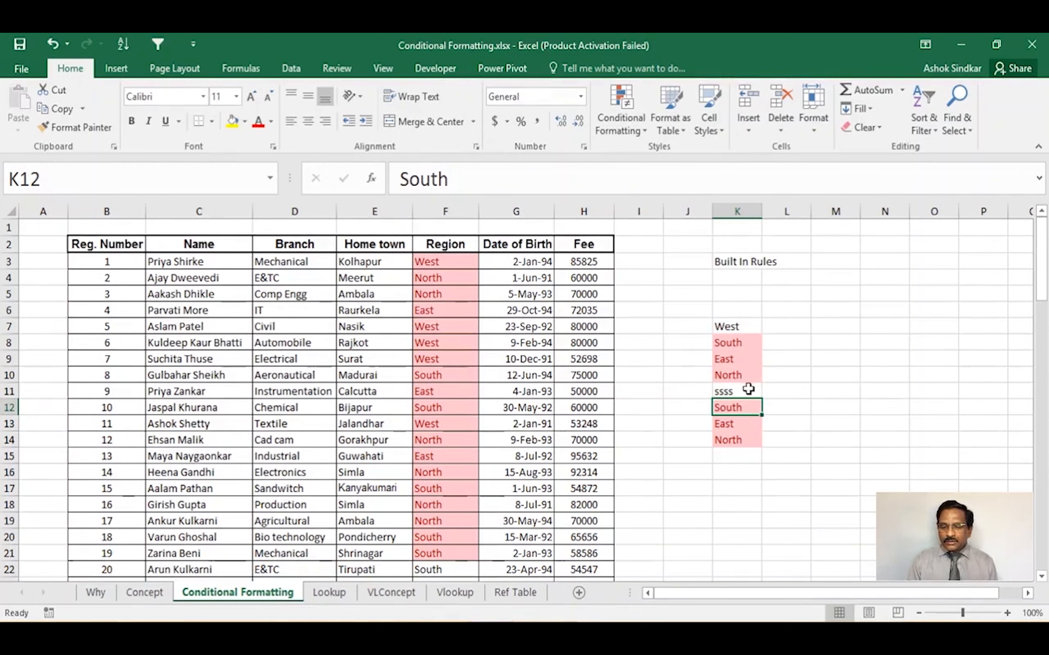
pyautogui.click(748, 389)
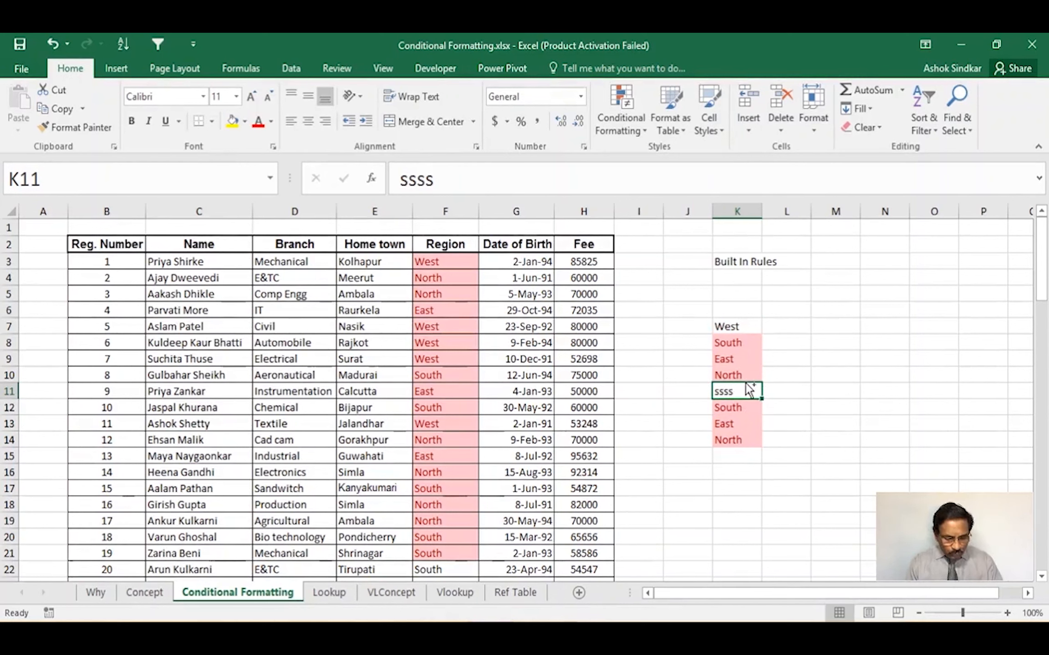
pyautogui.hotkey('ctrl', 'z')
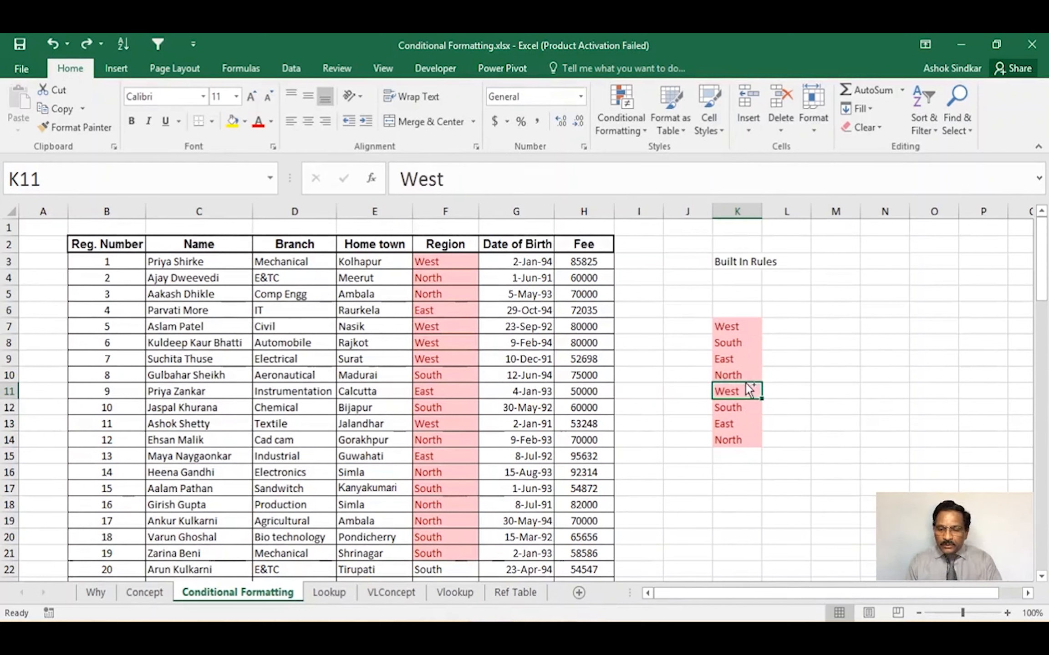
# Replace the second West entry, in K11, with a person's first name and select the remaining West in K7
pyautogui.click(737, 327)
pyautogui.click(738, 391)
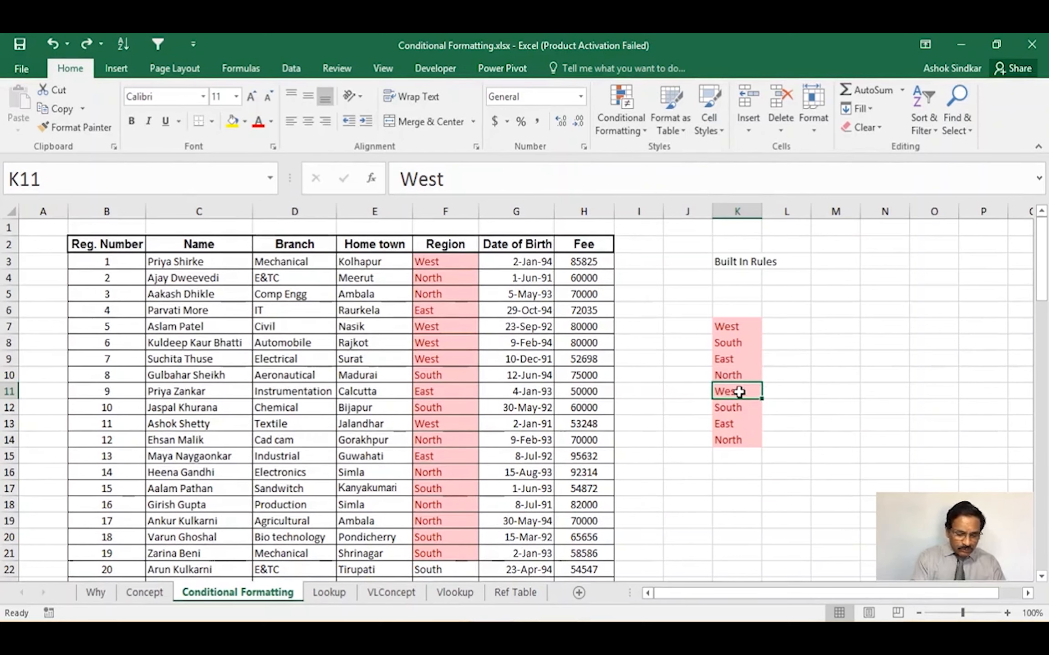
pyautogui.write('Ashok')
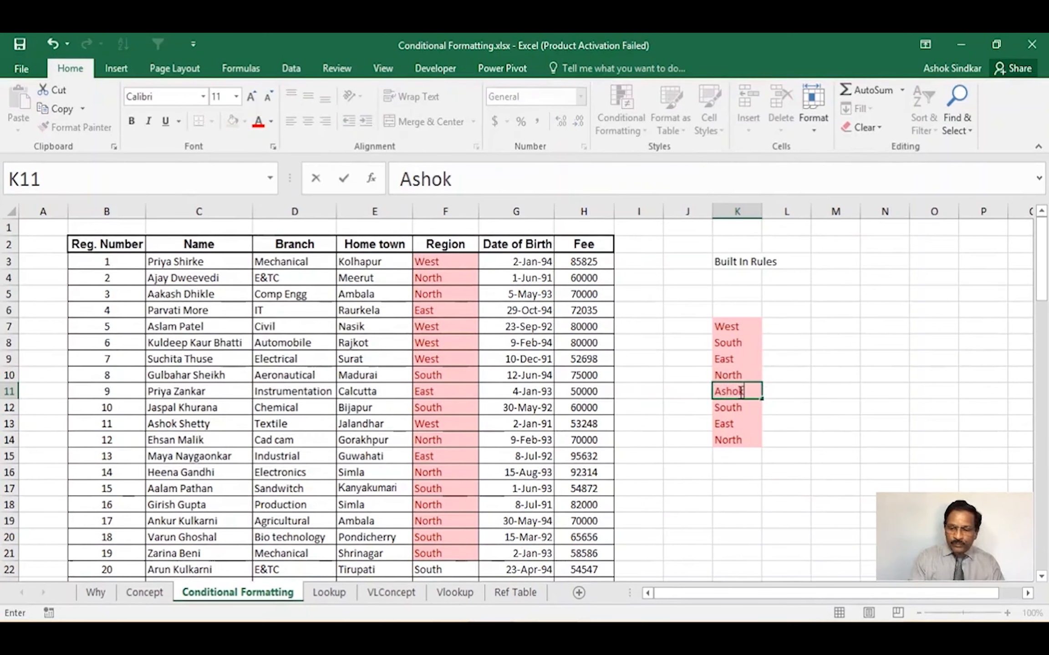
pyautogui.press('Return')
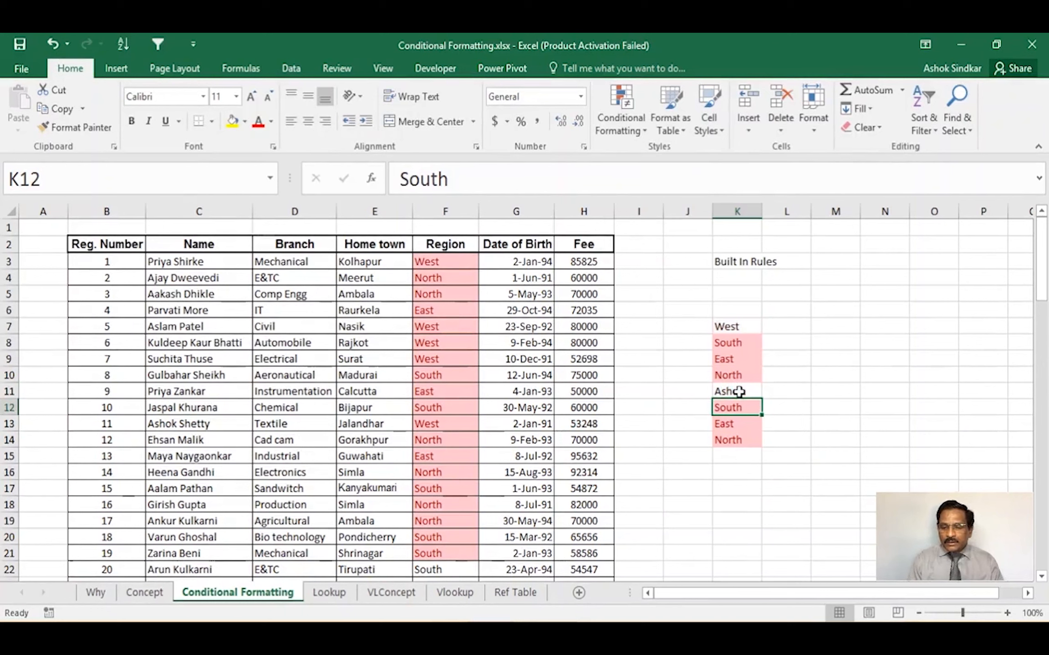
pyautogui.click(738, 324)
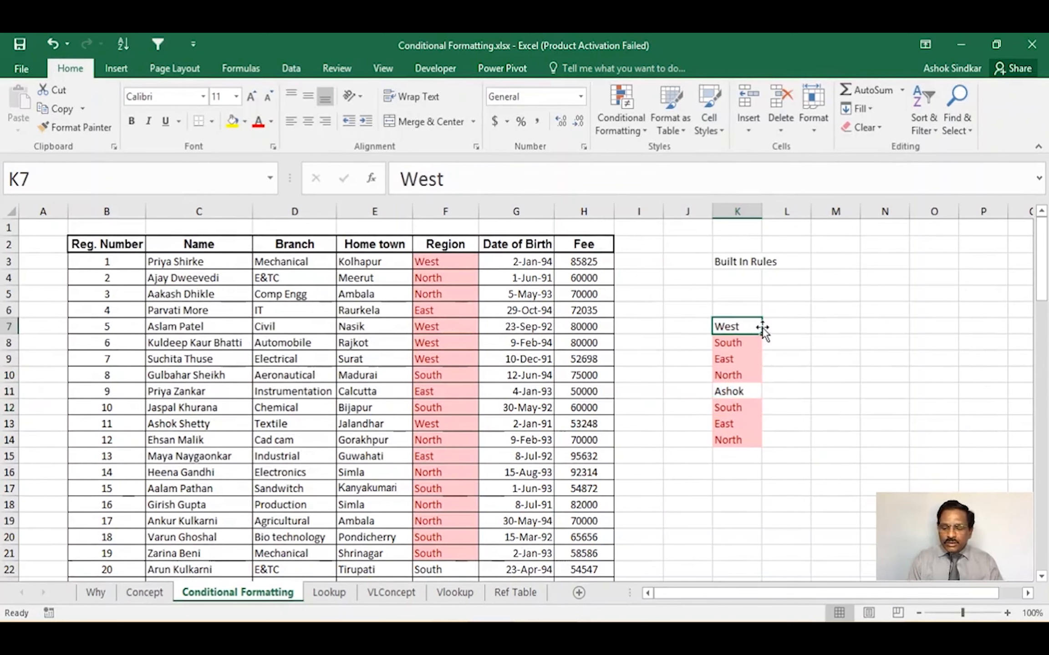
# Compare the two South entries in K8 and K12 of the sample list with the non-repeating entries around them
pyautogui.click(741, 340)
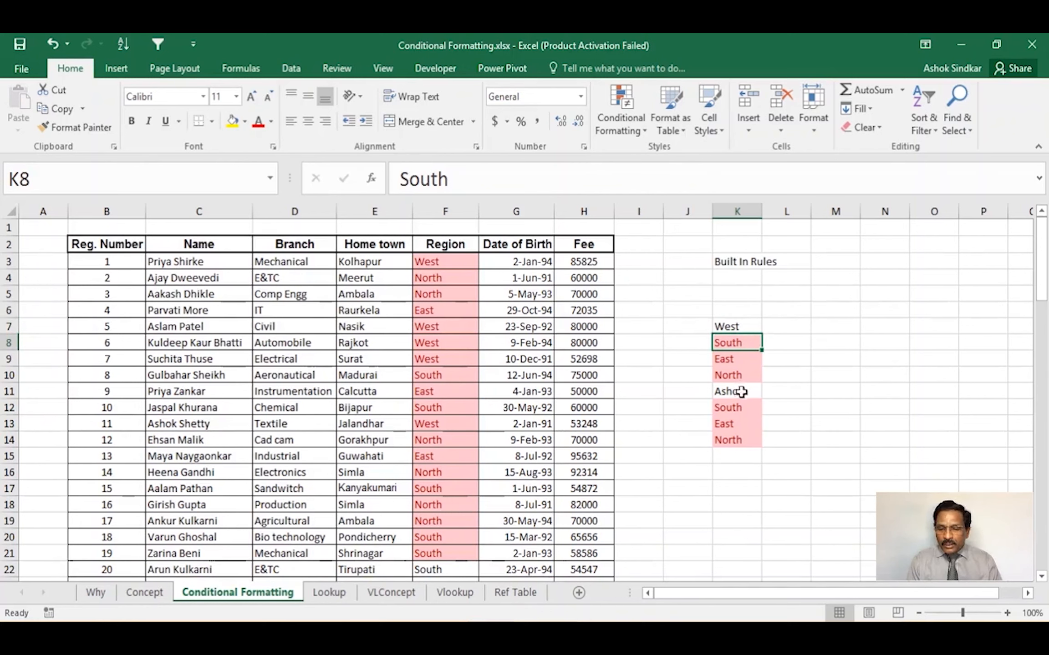
pyautogui.click(743, 406)
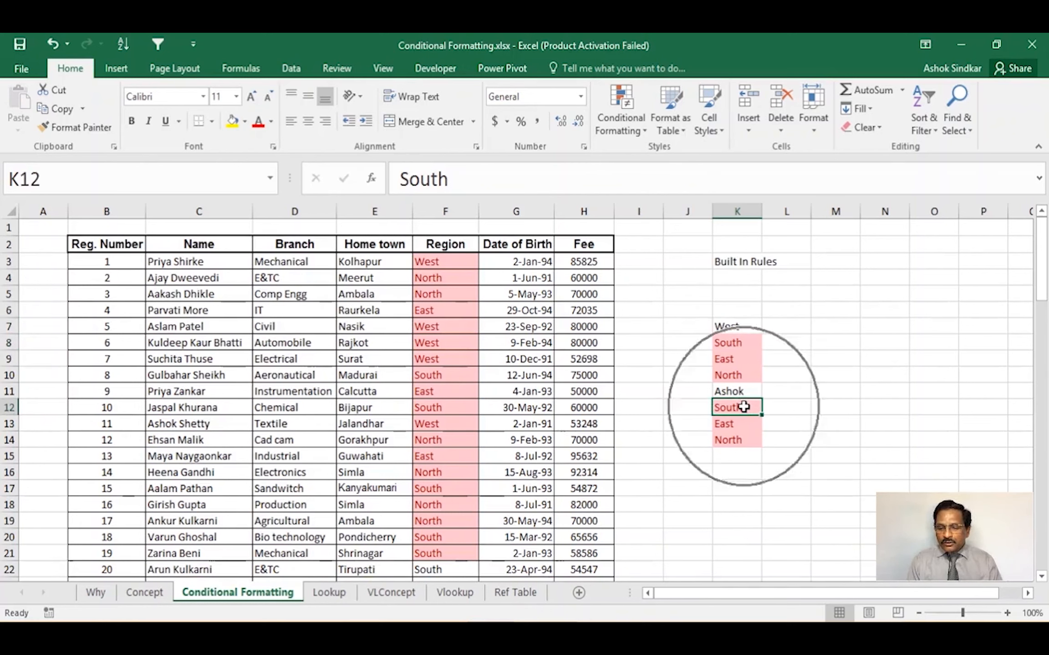
pyautogui.click(741, 345)
pyautogui.click(748, 409)
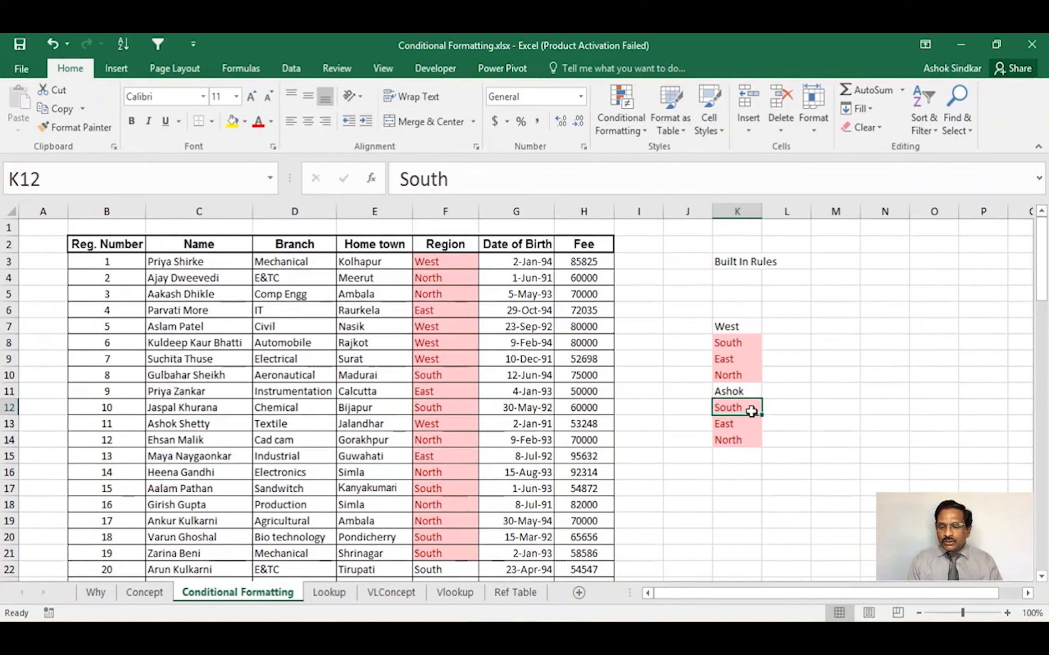
pyautogui.click(736, 343)
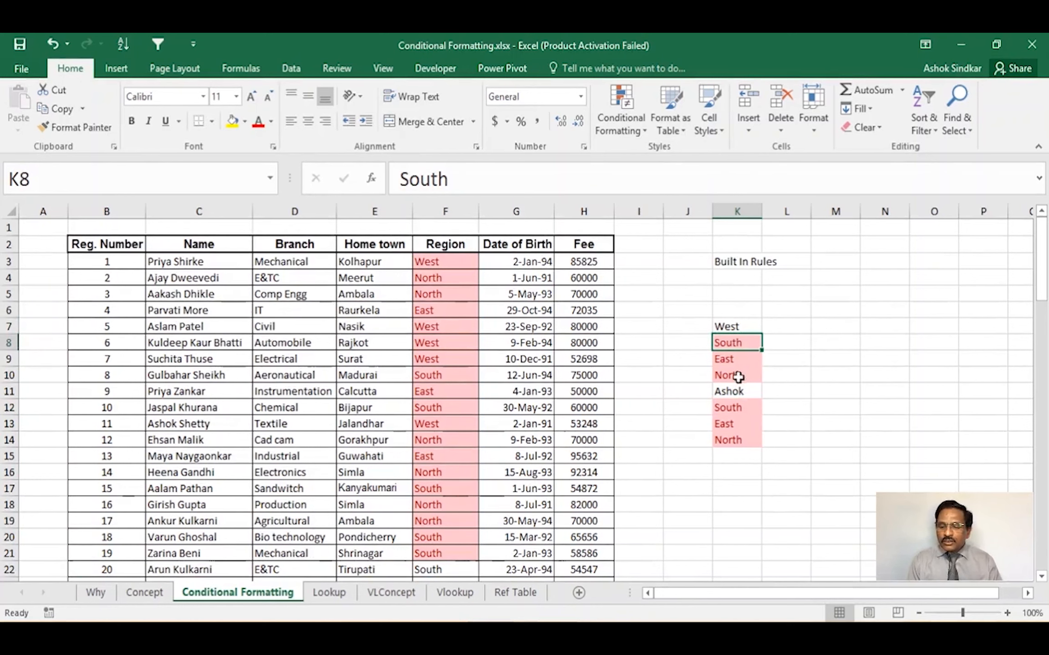
pyautogui.click(743, 409)
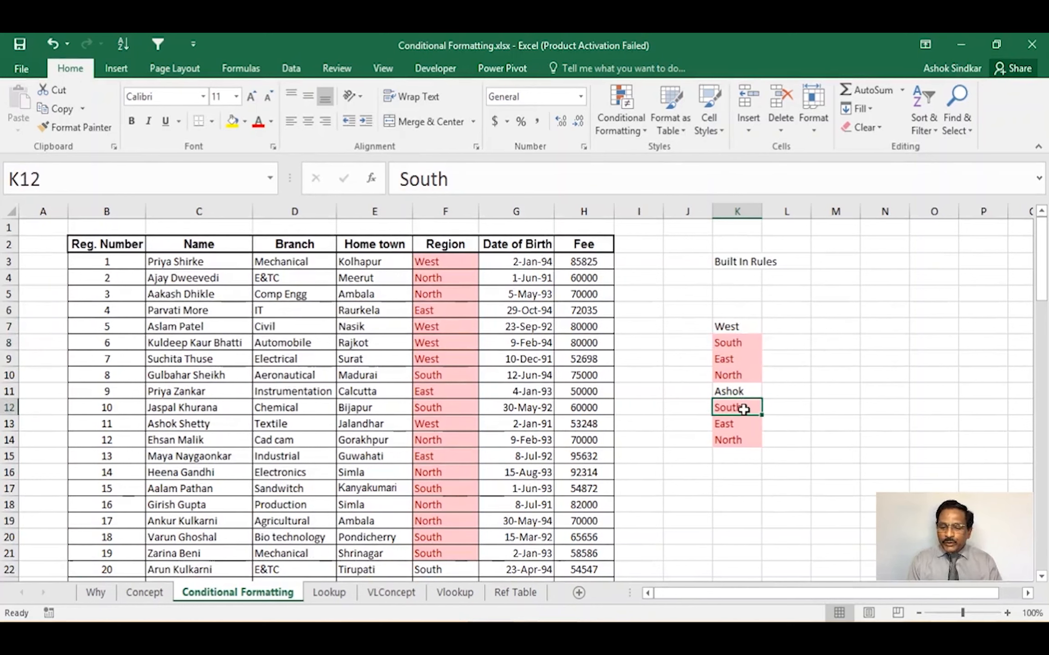
pyautogui.click(745, 345)
pyautogui.click(746, 345)
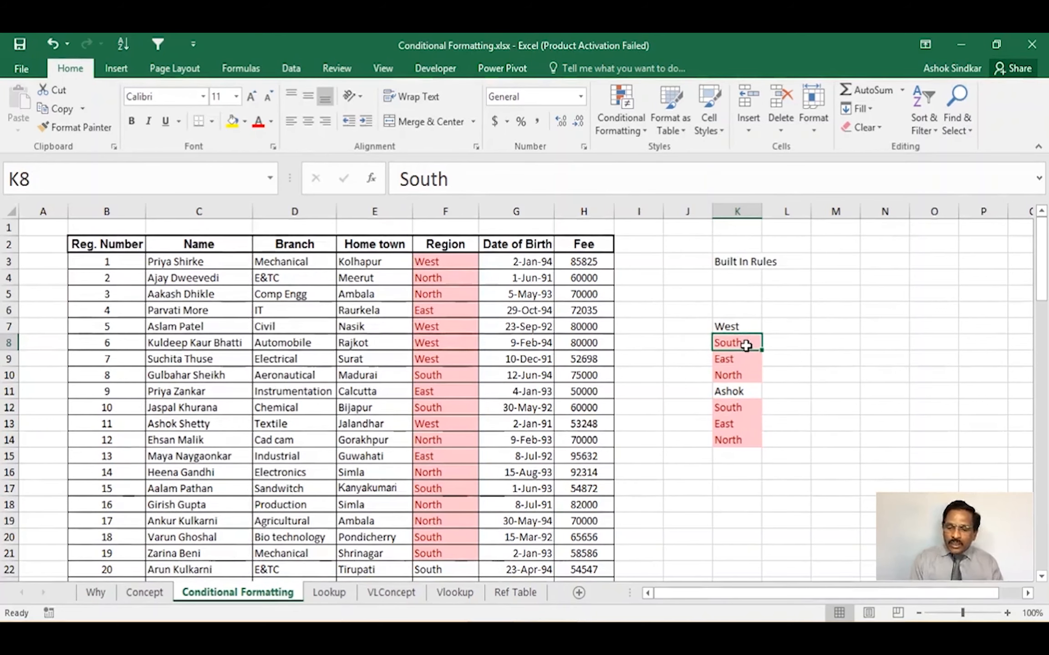
pyautogui.click(746, 344)
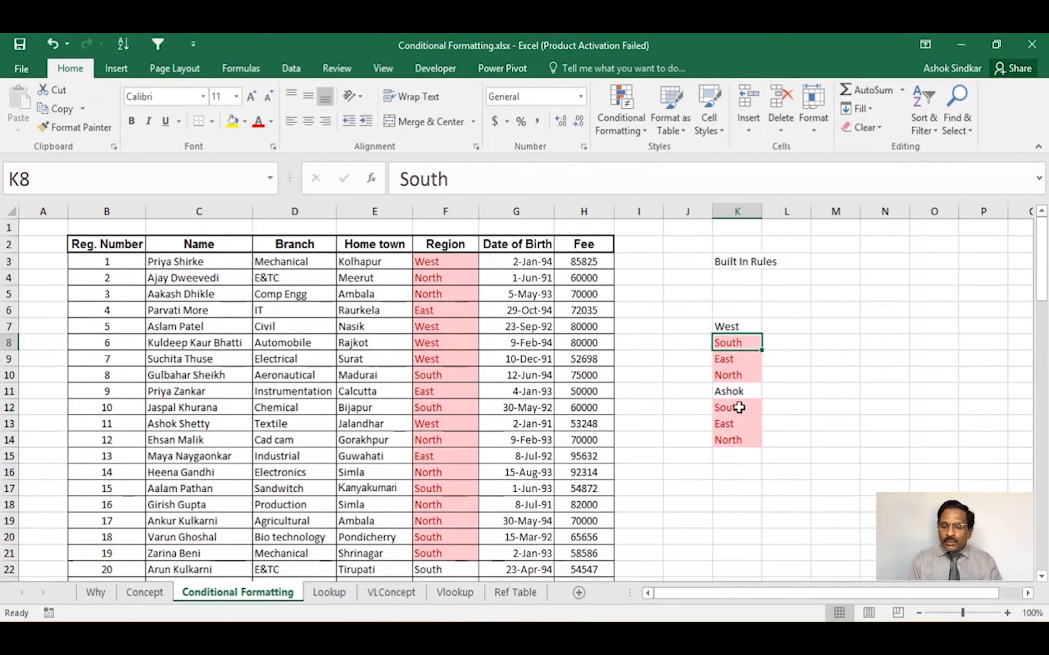
pyautogui.click(738, 408)
# Replace the South entry in K8 with a longer spelling of the first name in K11 and check the remaining South in K12
pyautogui.click(738, 340)
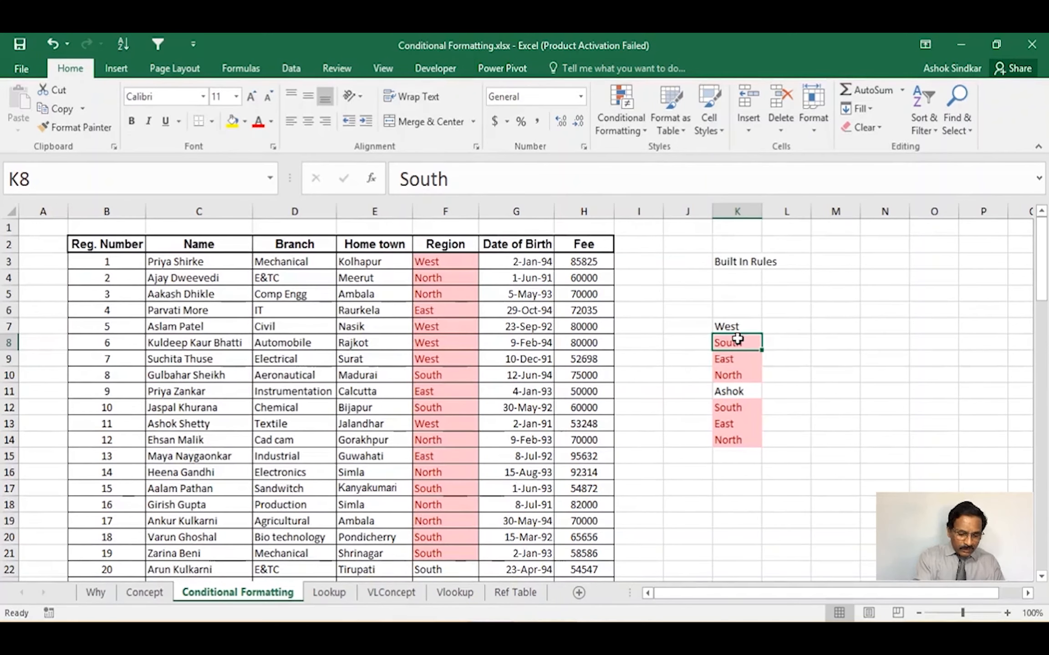
pyautogui.write('Ashok')
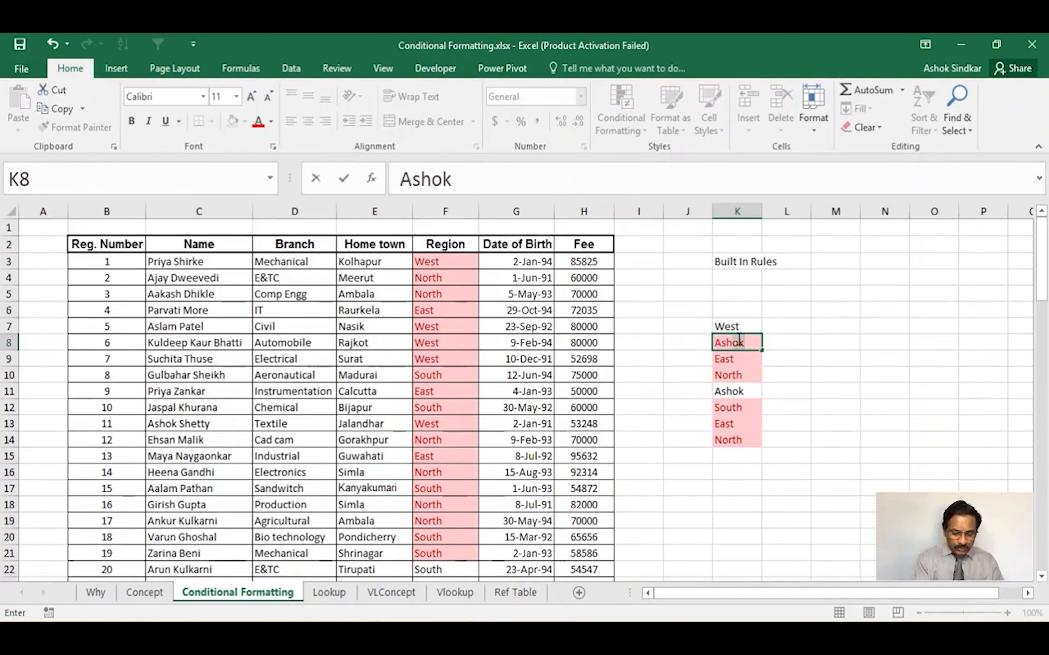
pyautogui.press('BackSpace')
pyautogui.press('BackSpace')
pyautogui.write('hoka')
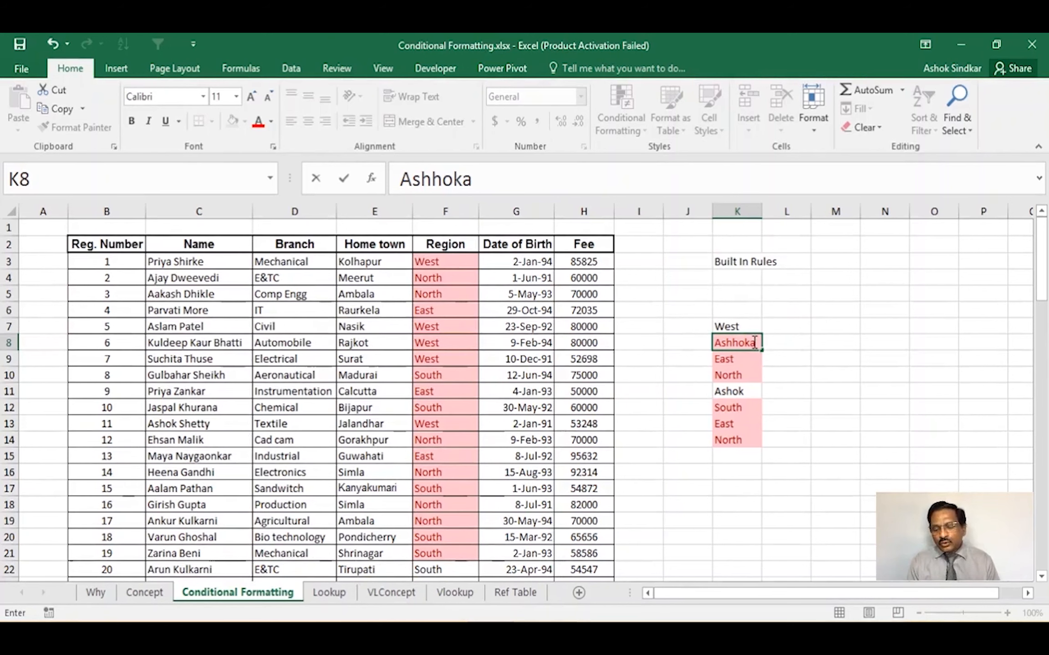
pyautogui.press('Return')
pyautogui.click(743, 409)
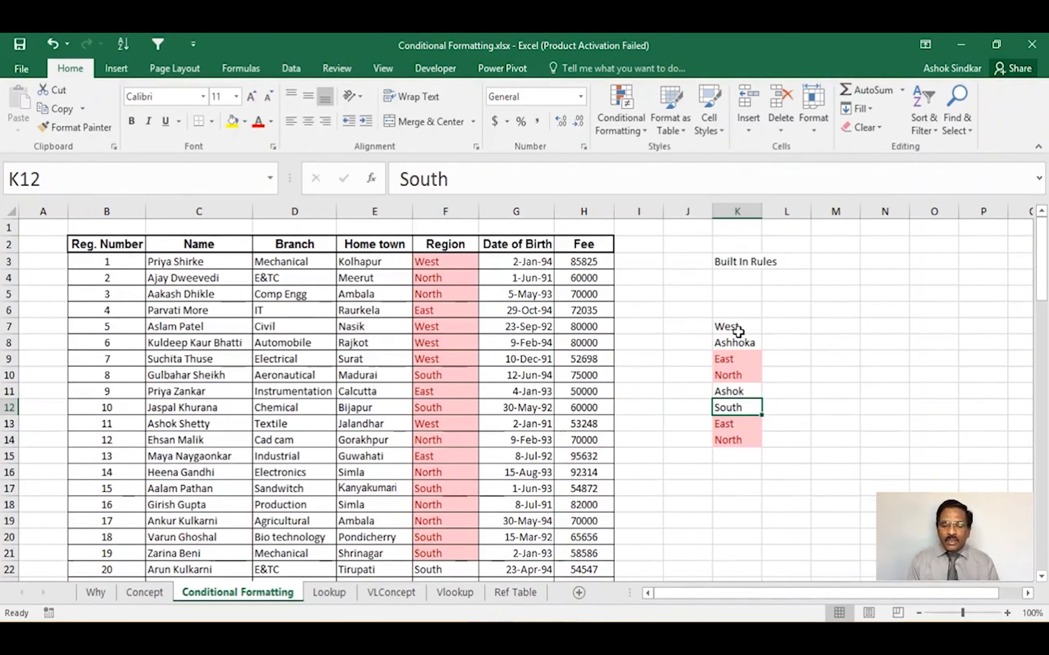
# Clear the conditional formatting rules from the entire sheet
pyautogui.click(620, 117)
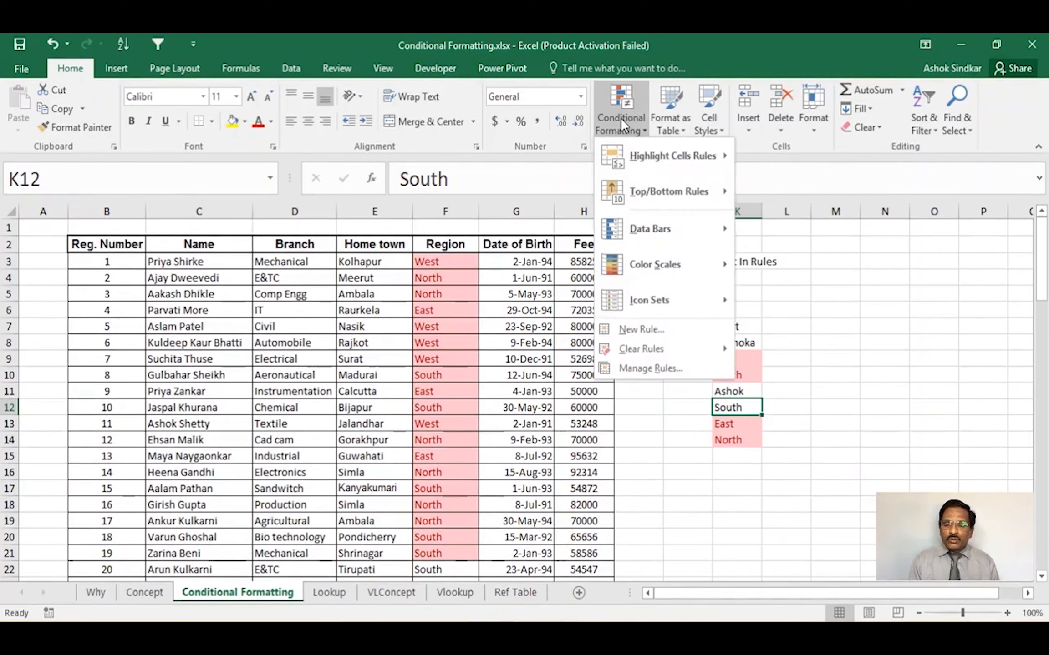
pyautogui.moveTo(666, 344)
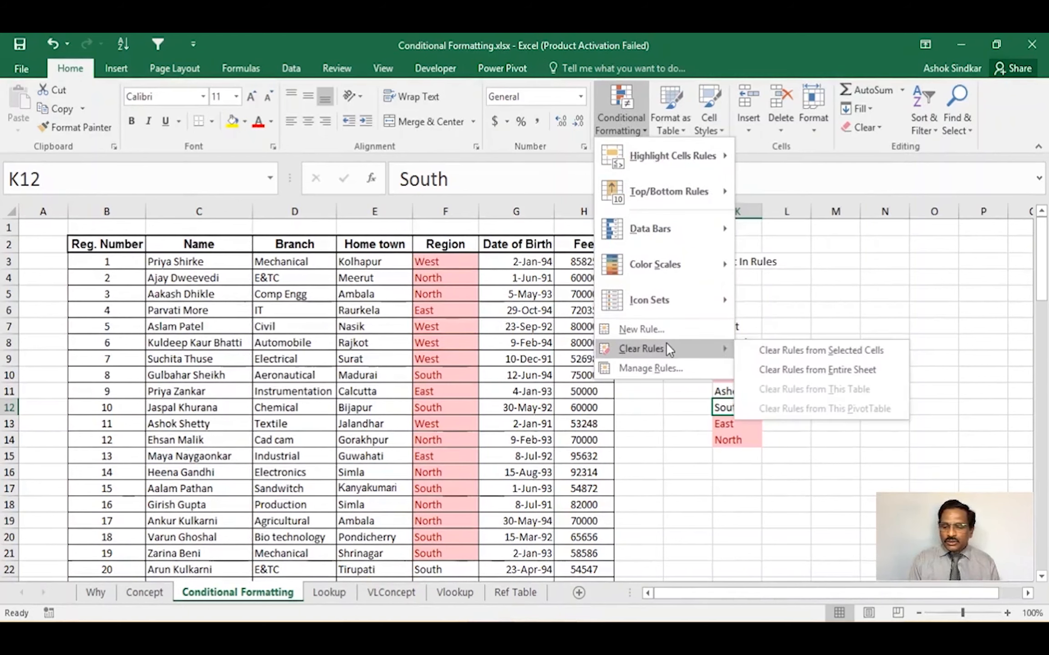
pyautogui.click(823, 371)
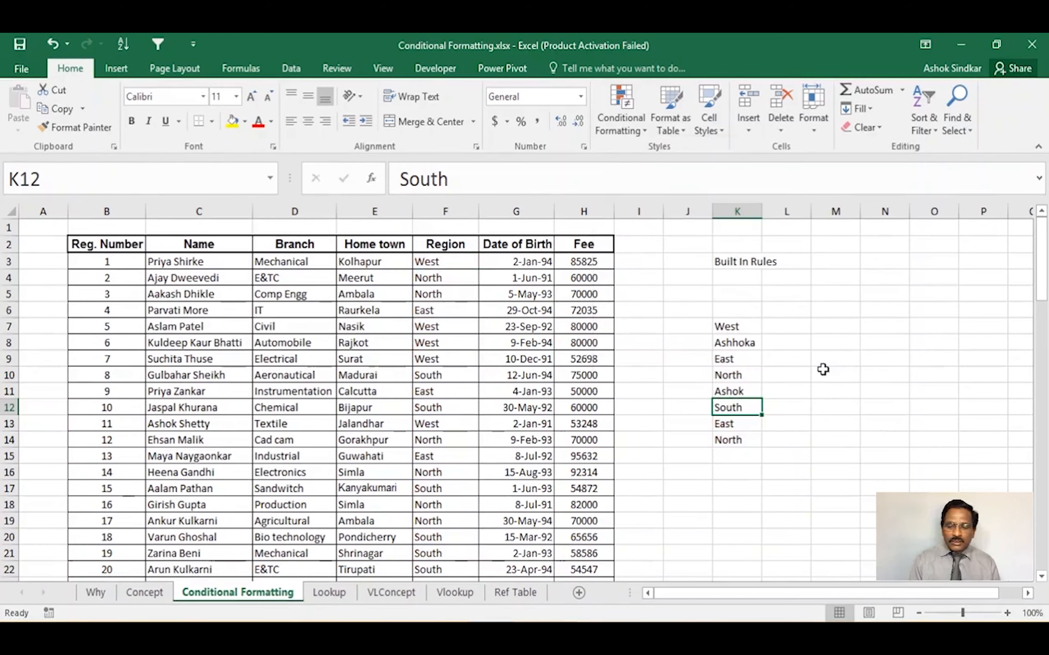
# Delete the sample list in K7:K14, keeping the Built In Rules heading above it
pyautogui.moveTo(728, 316); pyautogui.dragTo(772, 522)
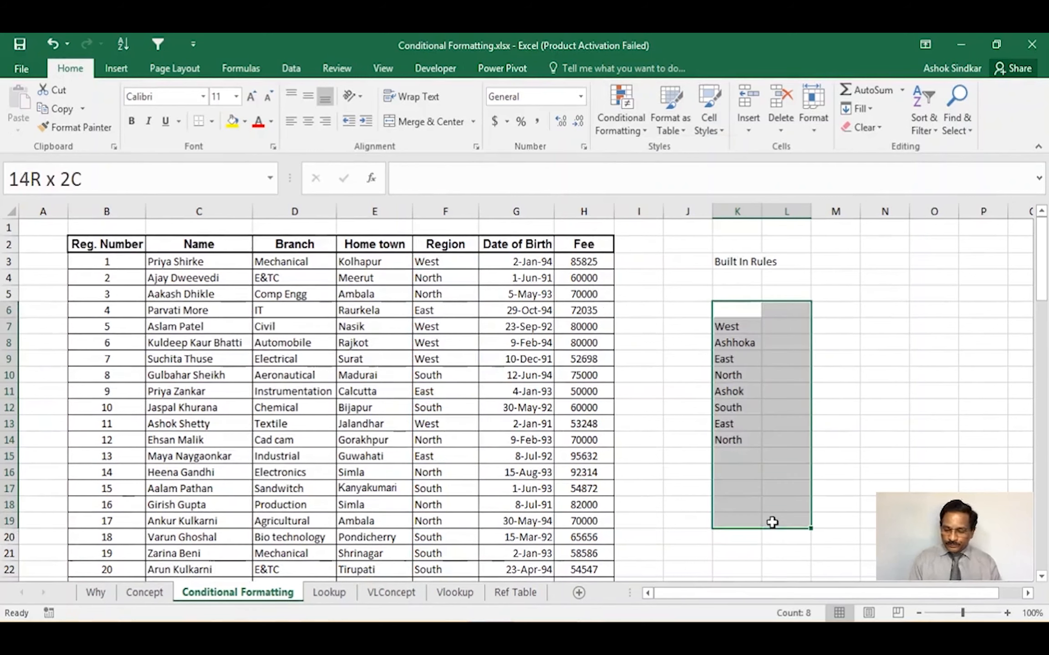
pyautogui.press('Delete')
pyautogui.click(642, 410)
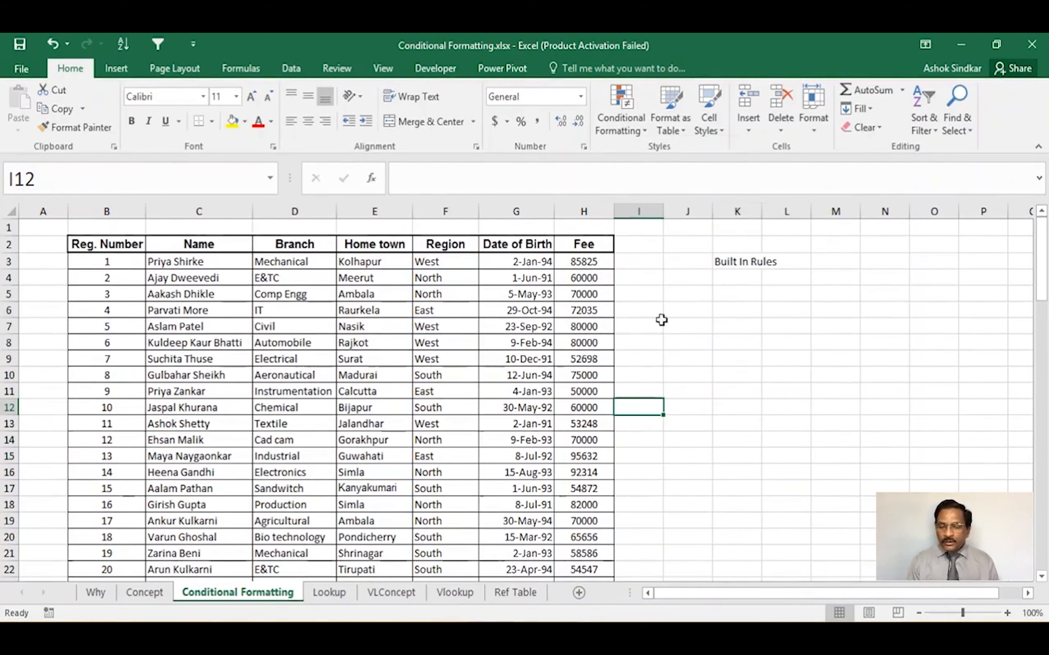
pyautogui.click(535, 279)
pyautogui.click(608, 117)
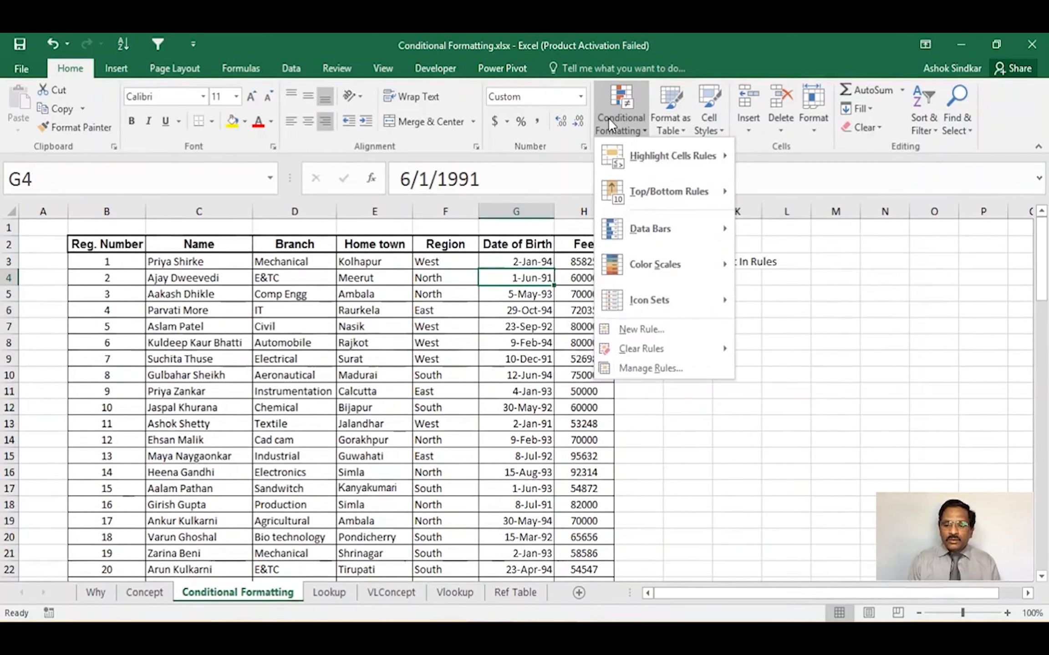
pyautogui.moveTo(672, 155)
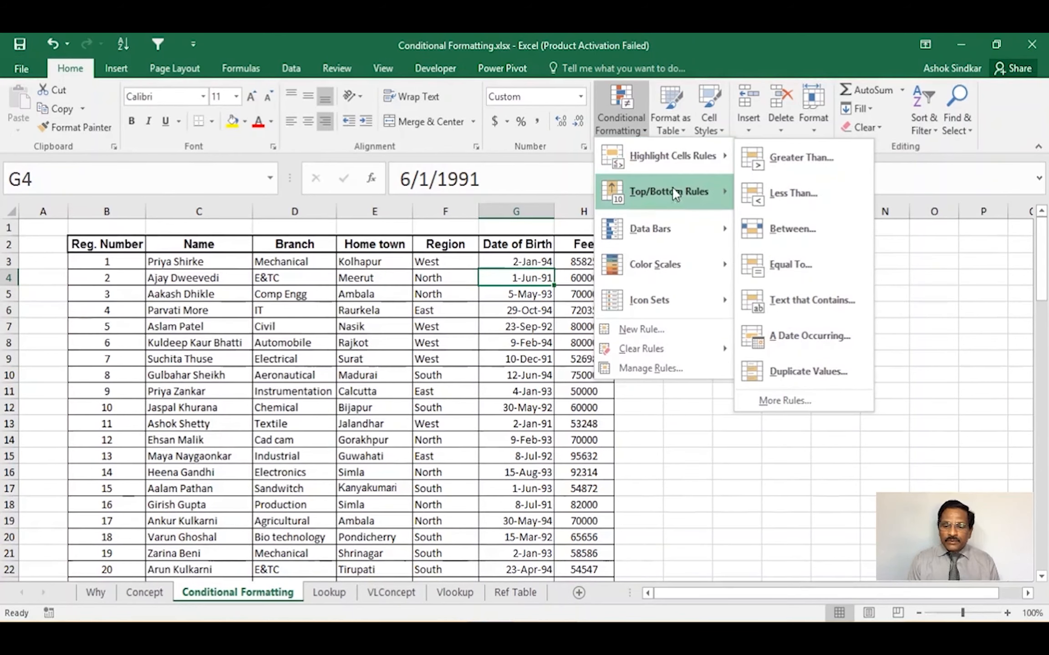
pyautogui.moveTo(674, 202)
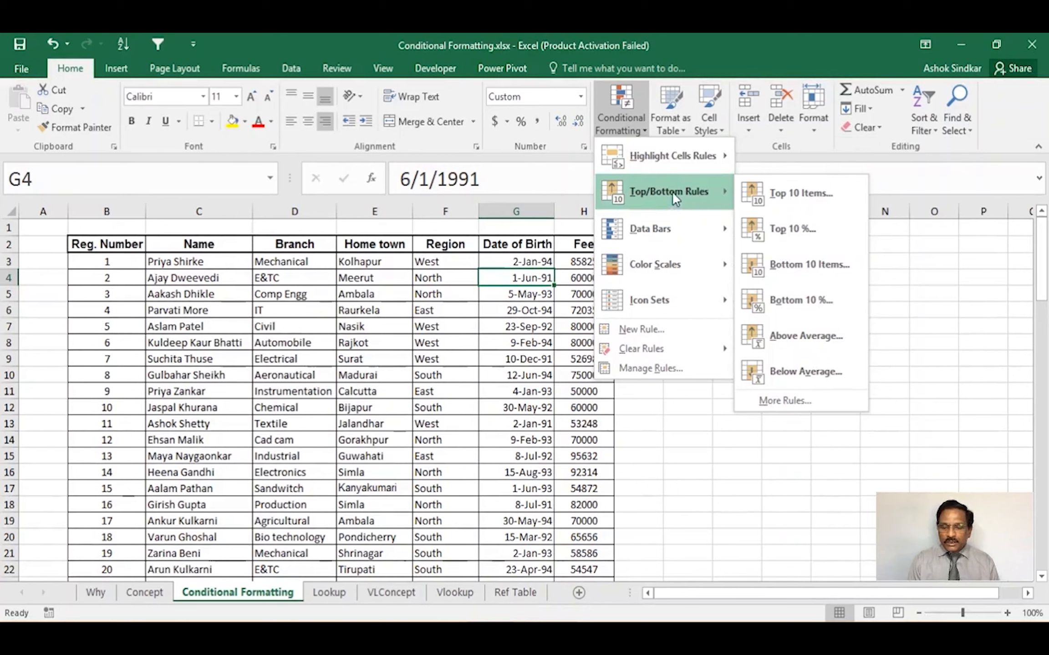
pyautogui.click(418, 339)
# Start a Top 10 Items conditional formatting rule for the Fee values in H3:H21
pyautogui.click(590, 264)
pyautogui.moveTo(591, 264); pyautogui.dragTo(590, 555)
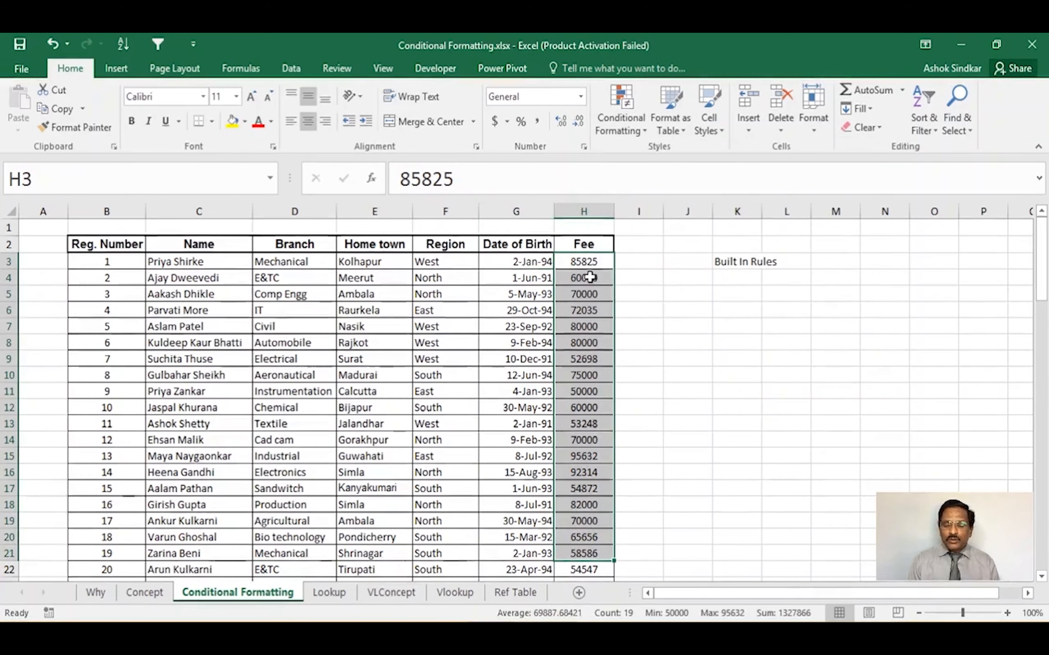
pyautogui.click(621, 116)
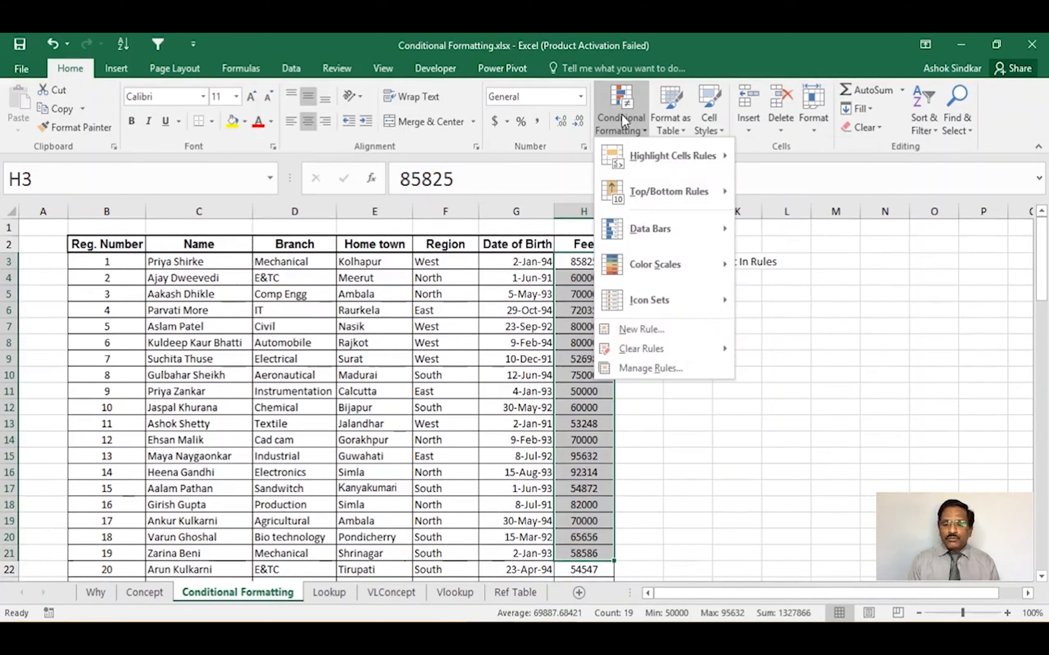
pyautogui.moveTo(650, 190)
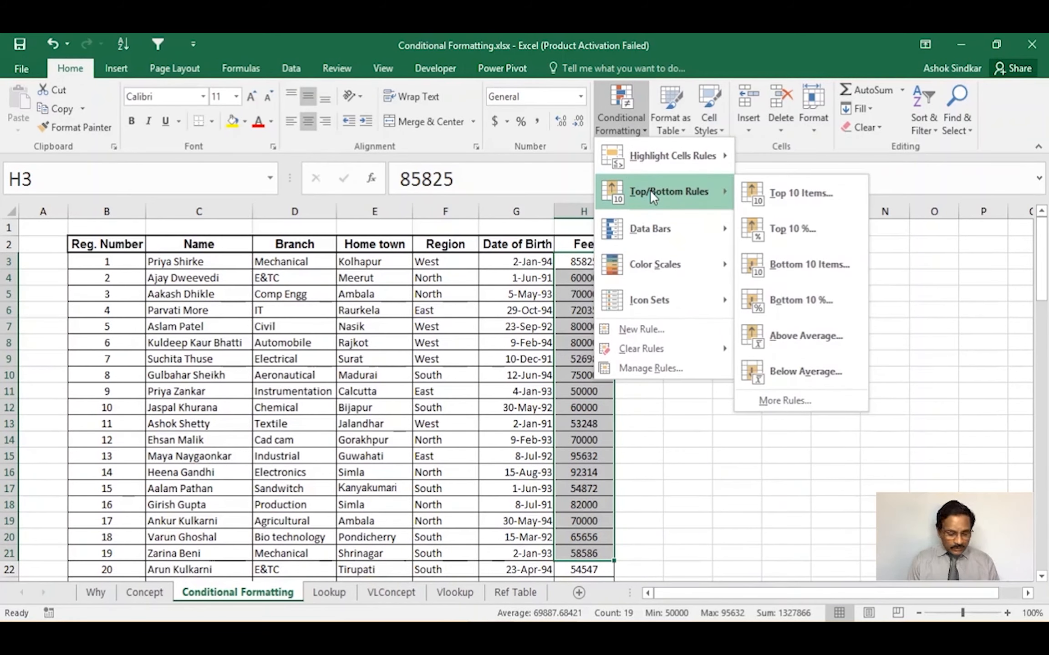
pyautogui.click(821, 192)
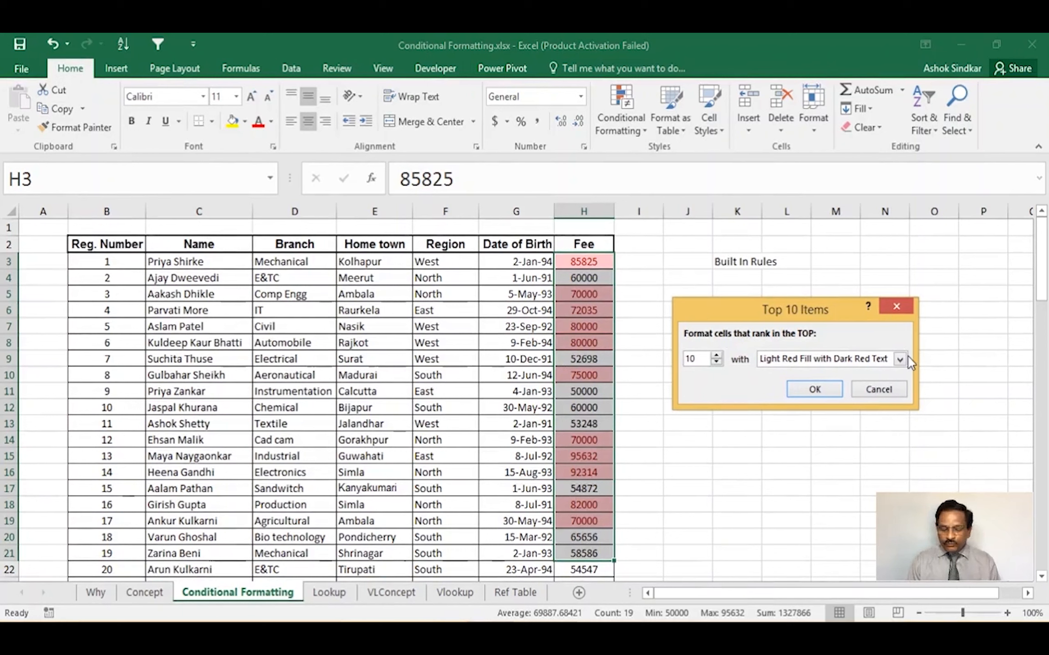
# Lower the number of top-ranked fees in the rule gradually to 1 to preview the highlighting
pyautogui.click(718, 362)
pyautogui.click(719, 362)
pyautogui.click(718, 362)
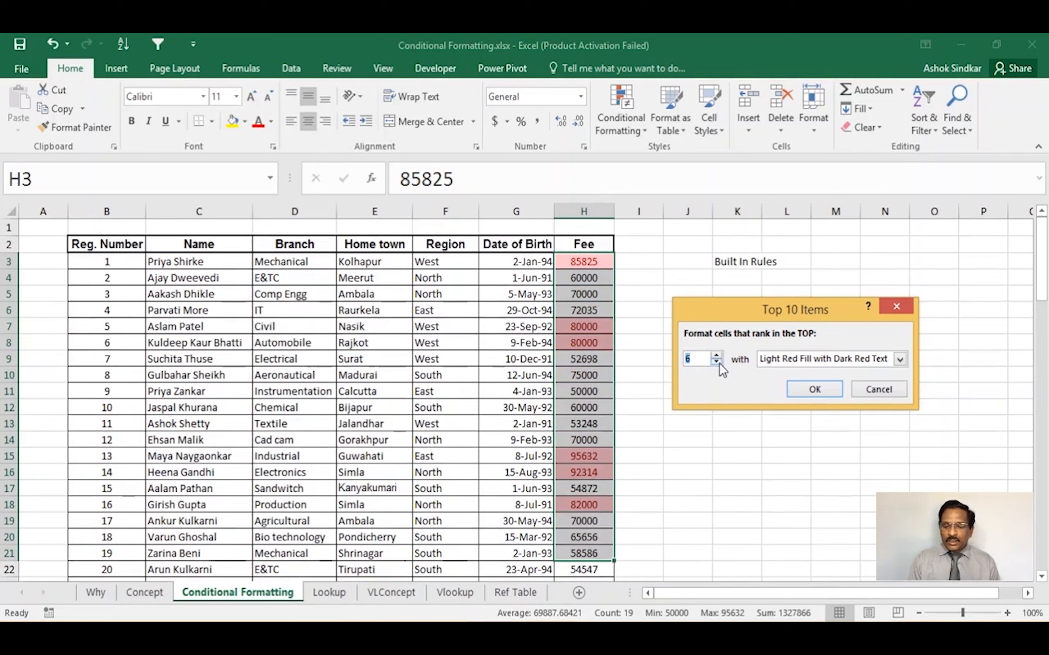
pyautogui.click(718, 363)
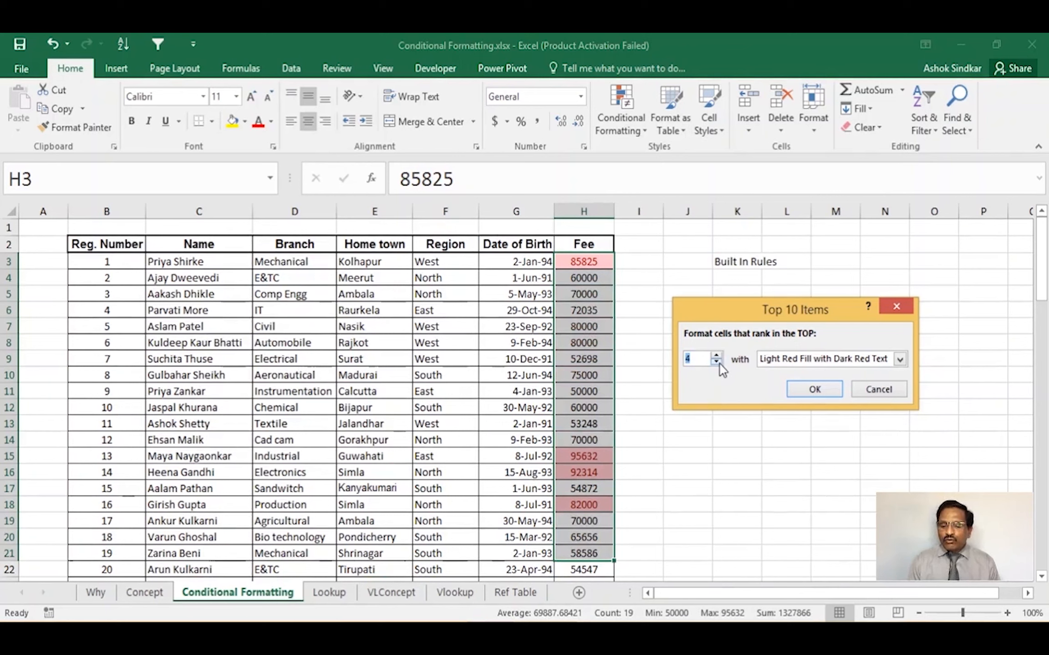
pyautogui.click(718, 363)
pyautogui.click(718, 363)
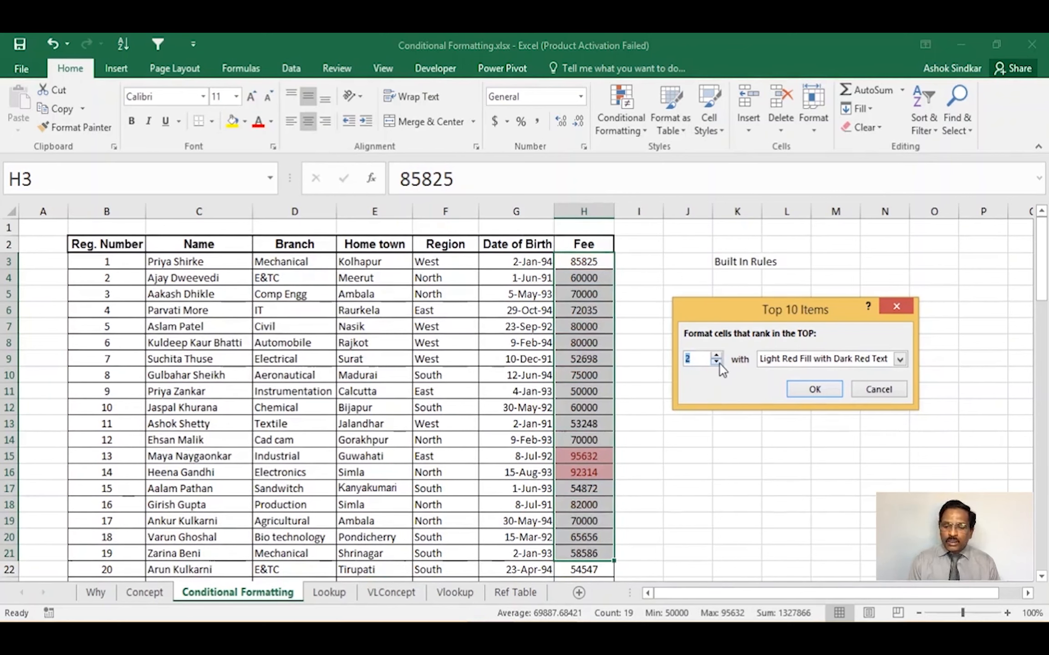
pyautogui.click(718, 363)
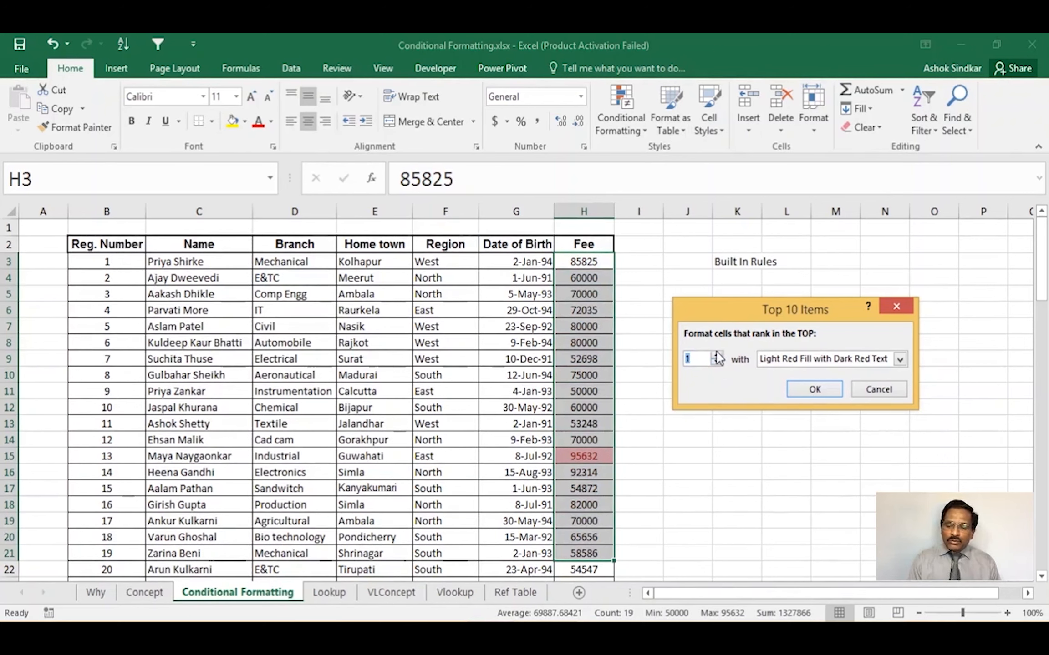
# Set the rule to the top 5 fees with Light Red Fill with Dark Red Text and apply it
pyautogui.click(718, 356)
pyautogui.click(717, 357)
pyautogui.click(717, 357)
pyautogui.click(717, 356)
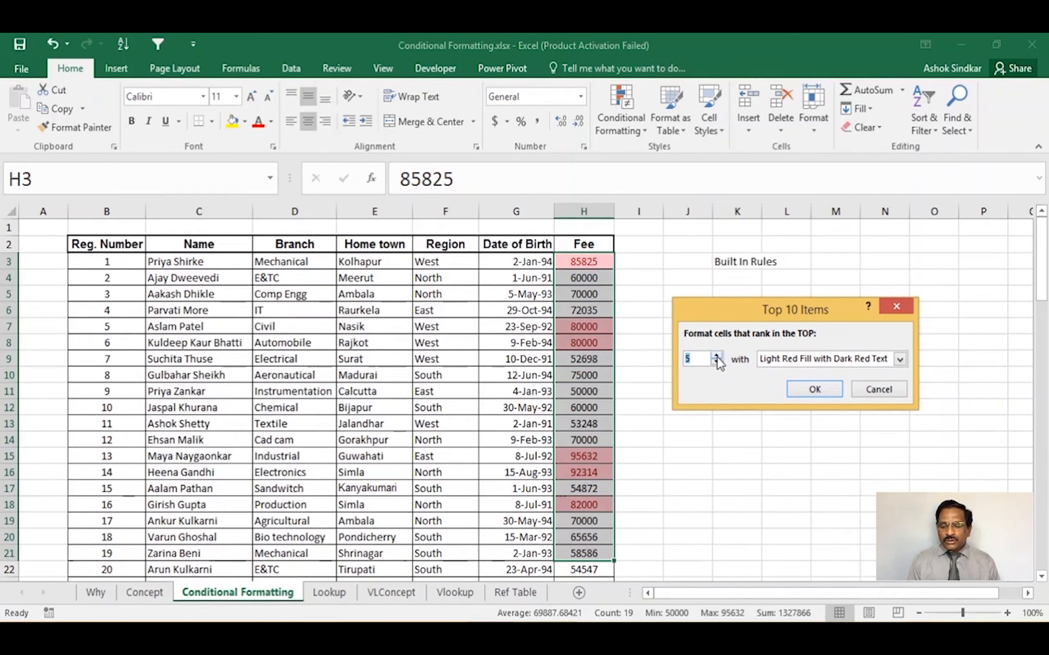
pyautogui.click(699, 359)
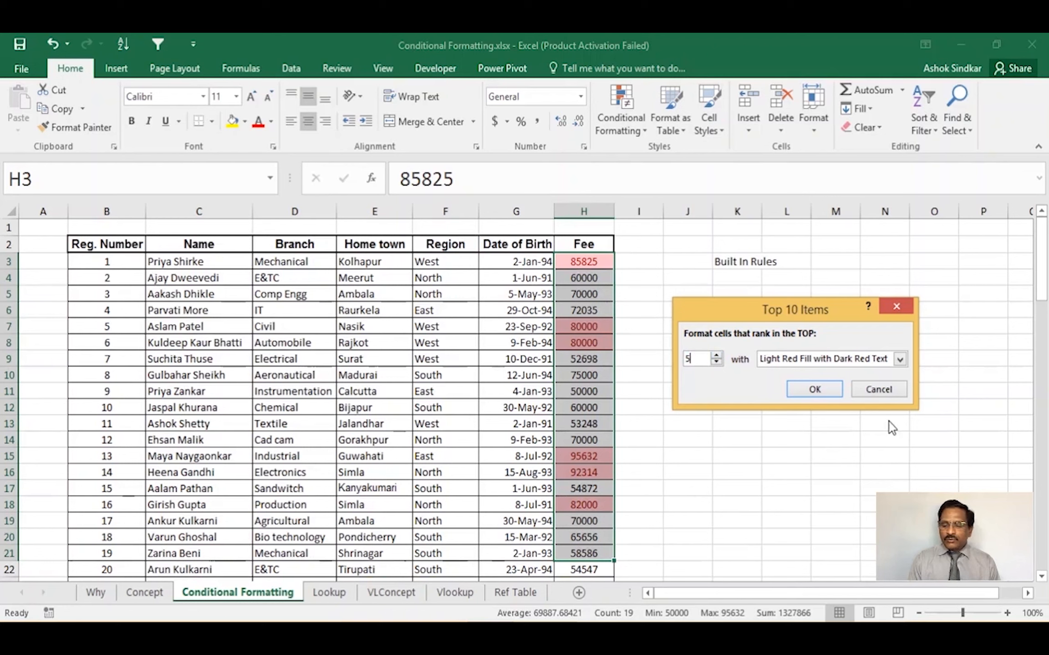
pyautogui.click(814, 389)
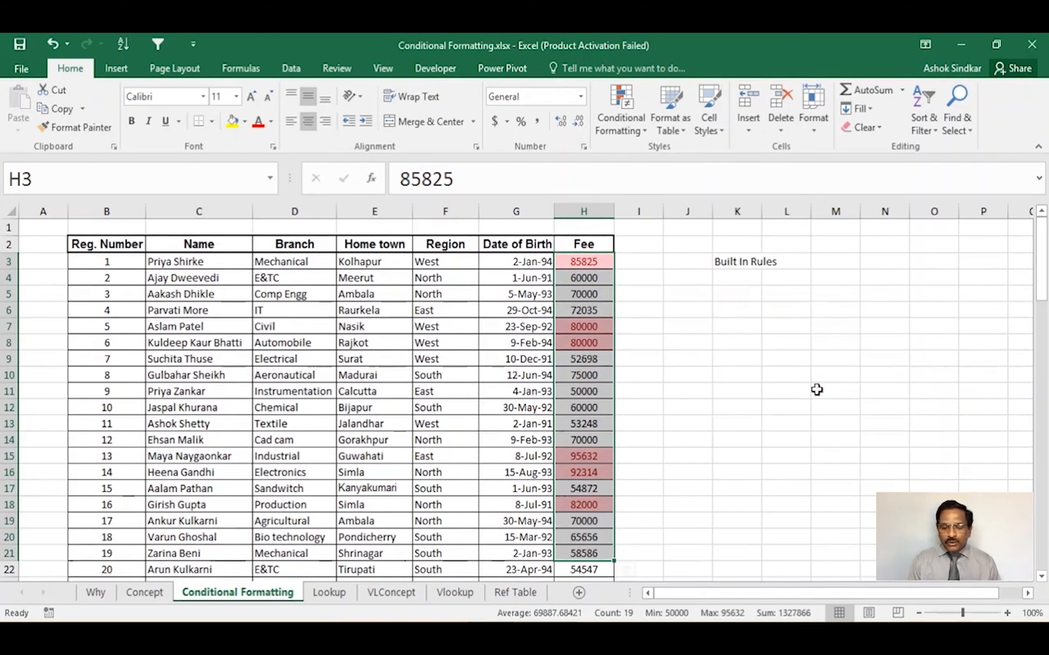
pyautogui.click(587, 392)
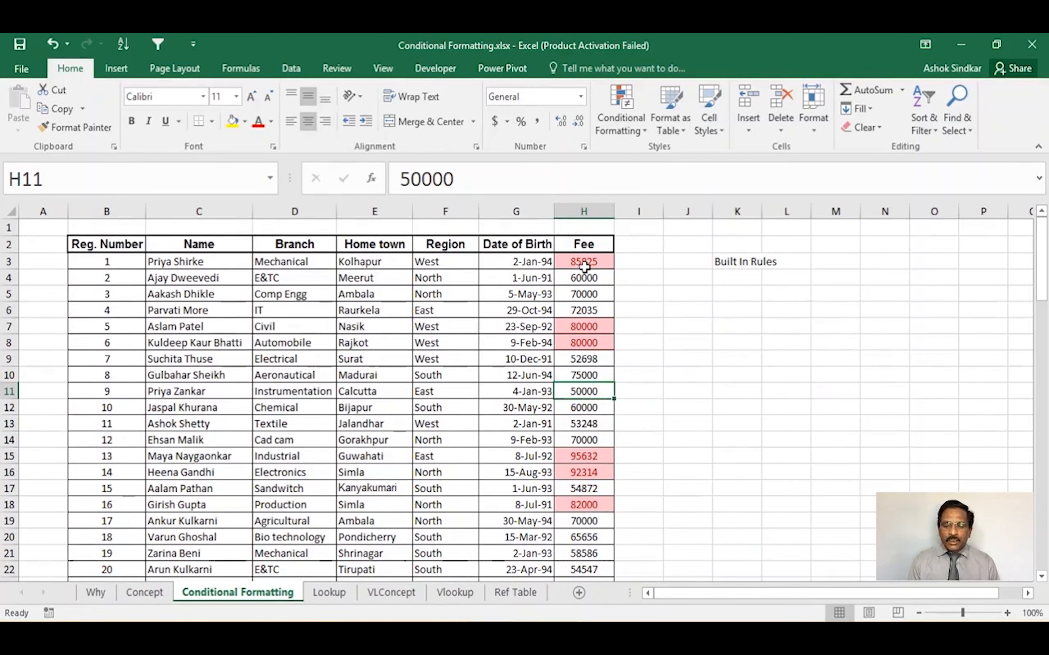
# Edit the Top 5 rule on the Fee column so that it formats only the top 2 values, and apply it
pyautogui.moveTo(584, 266); pyautogui.dragTo(584, 537)
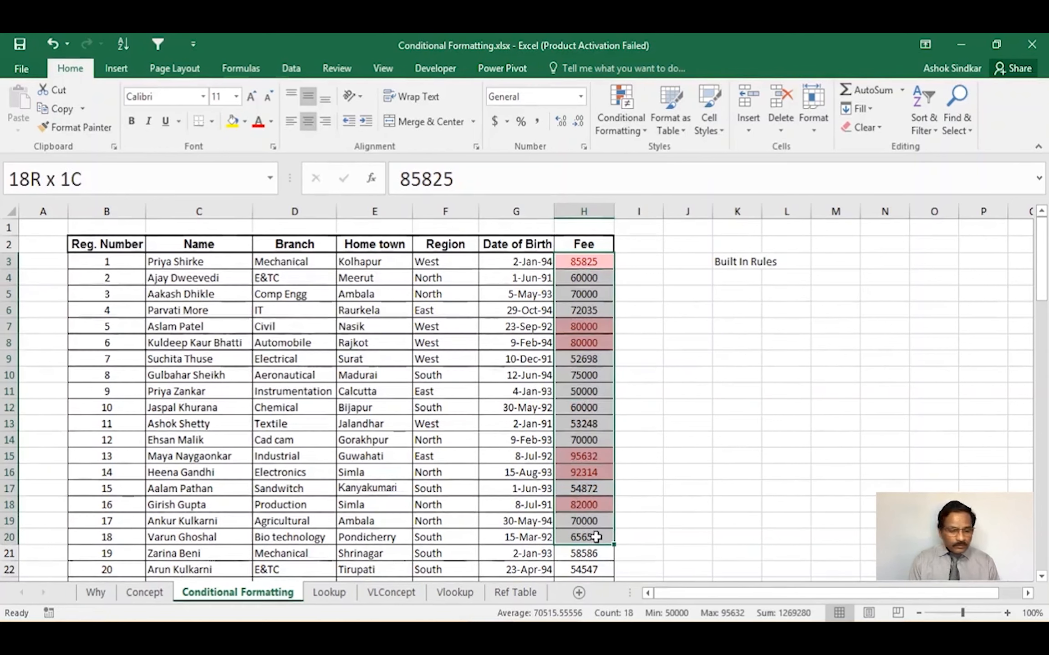
pyautogui.click(616, 110)
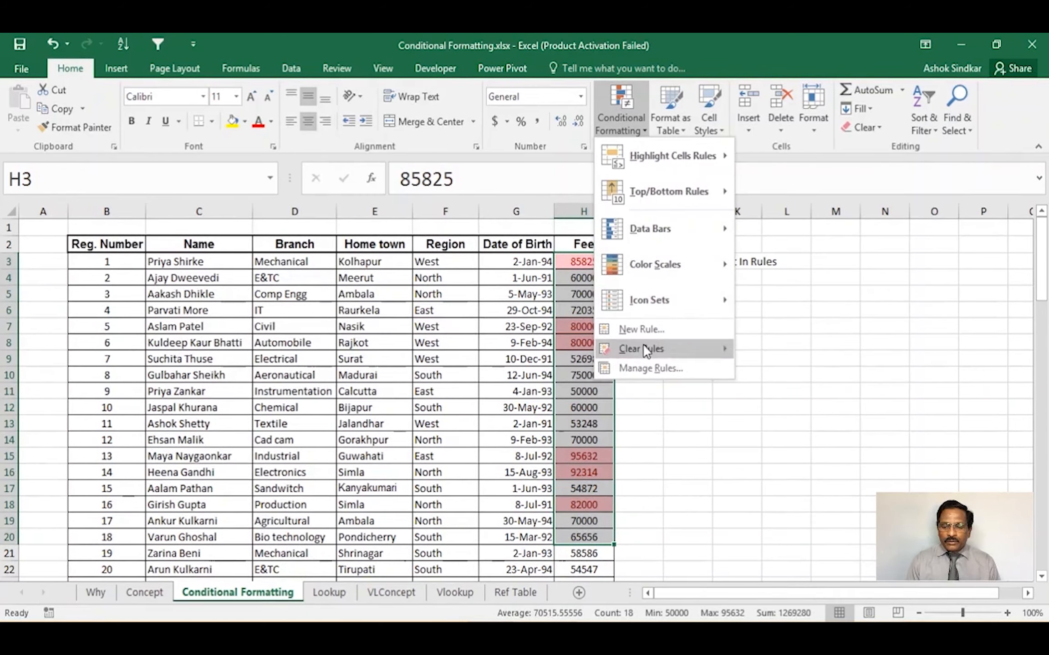
pyautogui.click(648, 372)
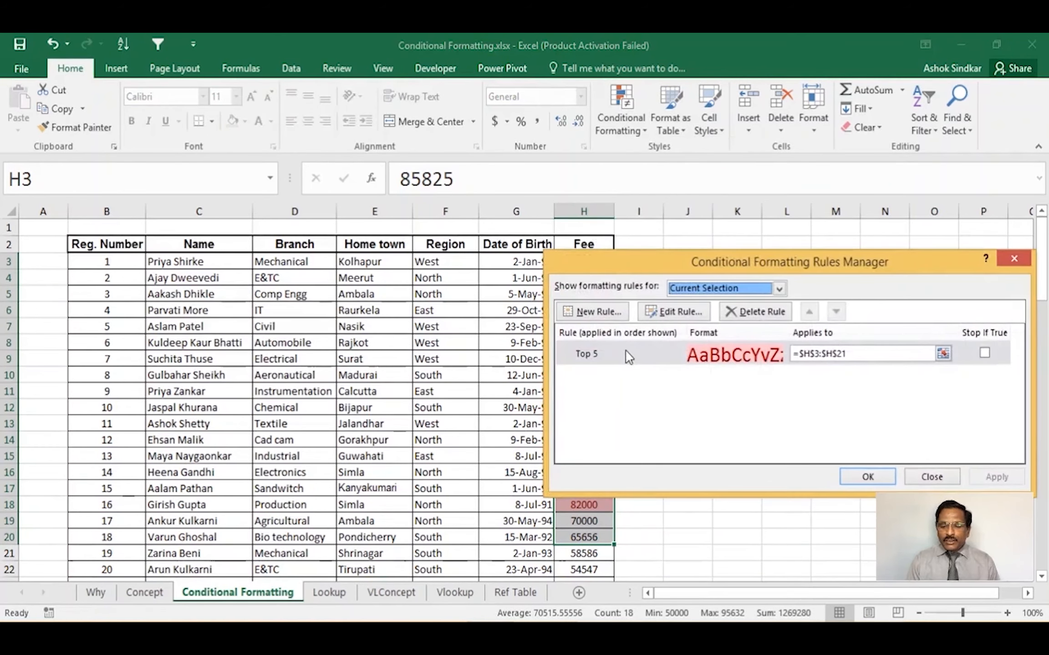
pyautogui.click(625, 350)
pyautogui.click(668, 314)
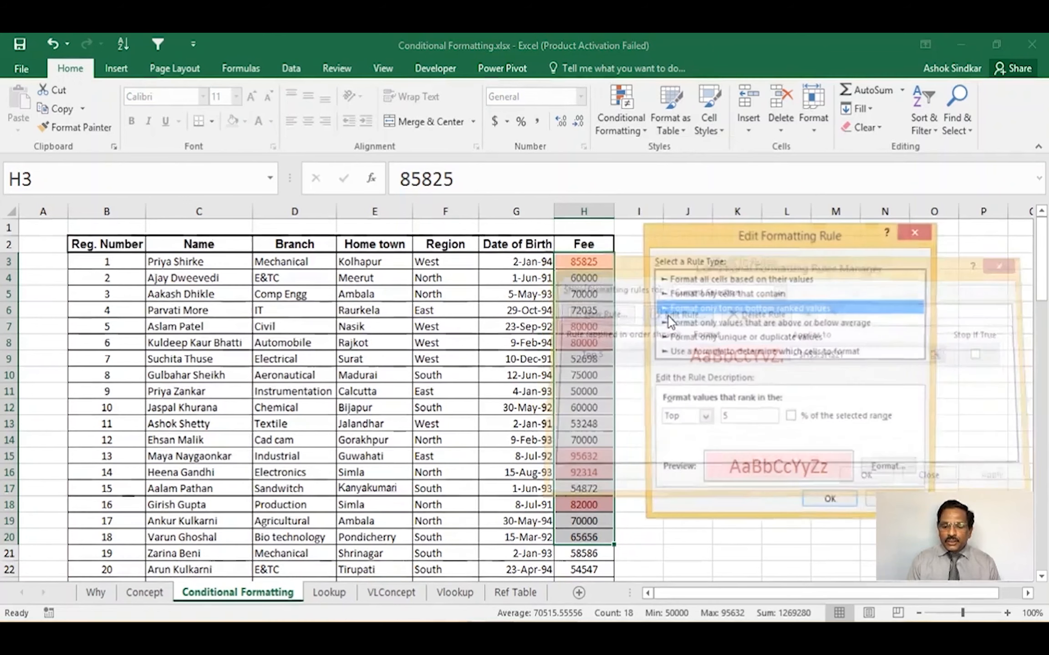
pyautogui.click(731, 418)
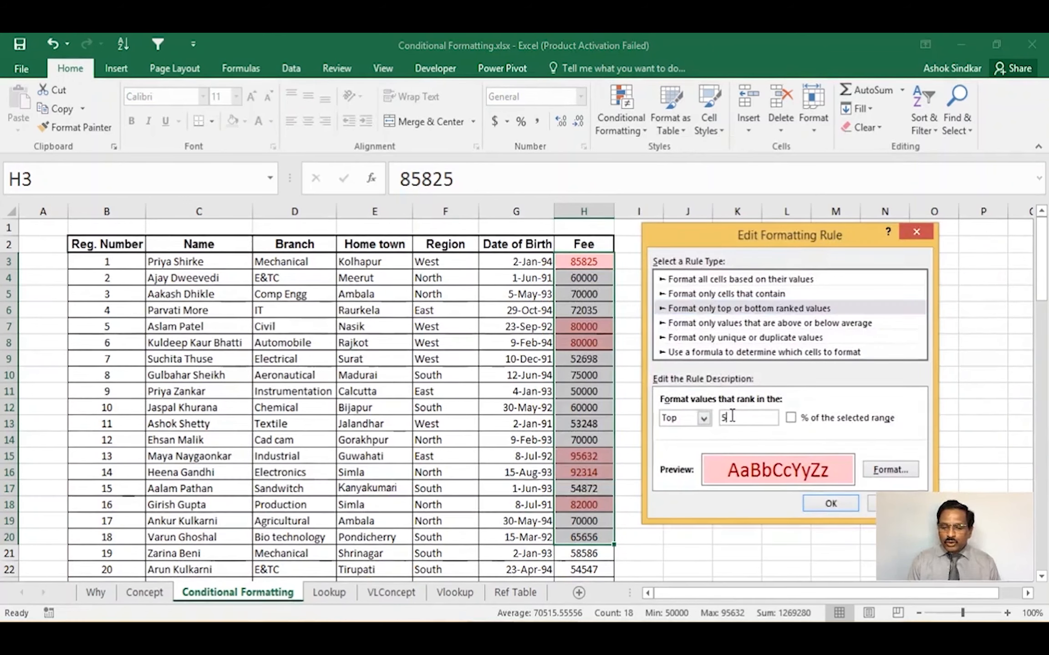
pyautogui.press('BackSpace')
pyautogui.write('2')
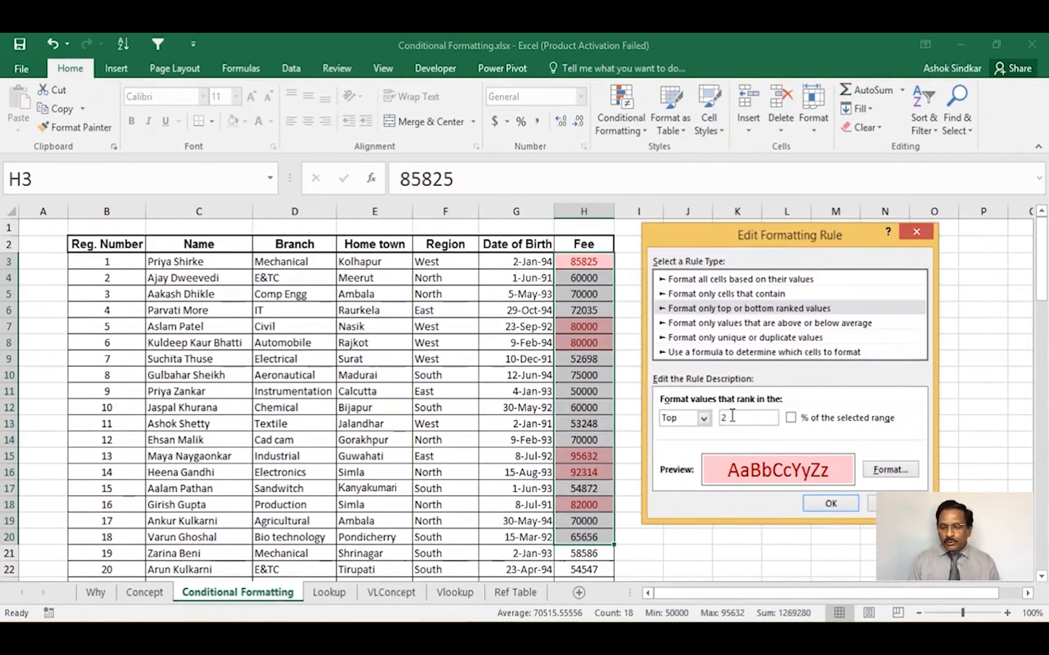
pyautogui.click(829, 504)
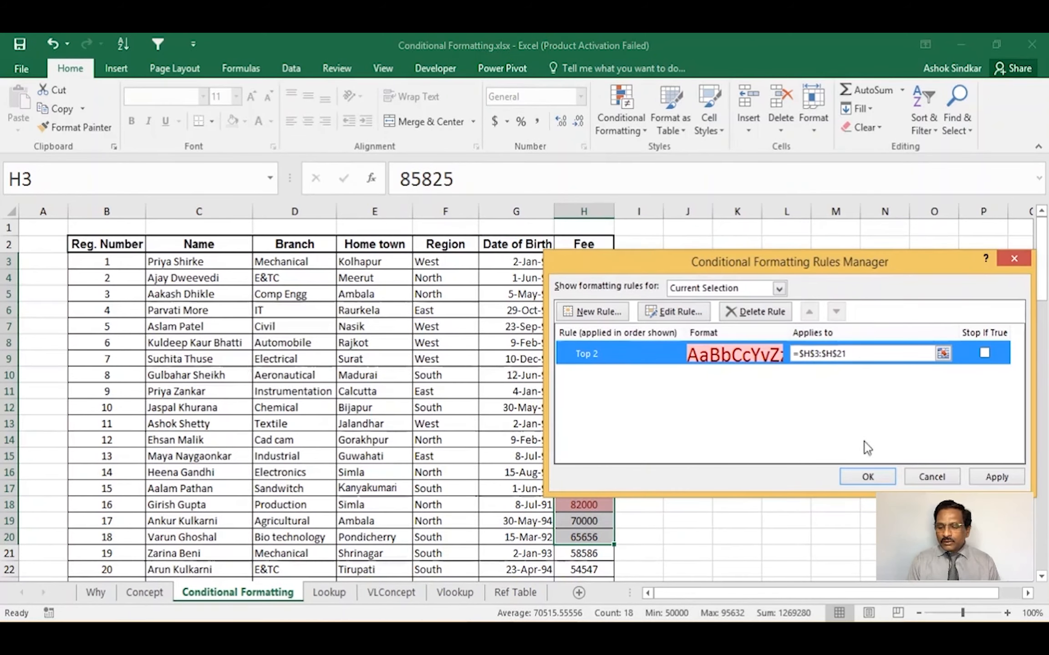
pyautogui.click(996, 484)
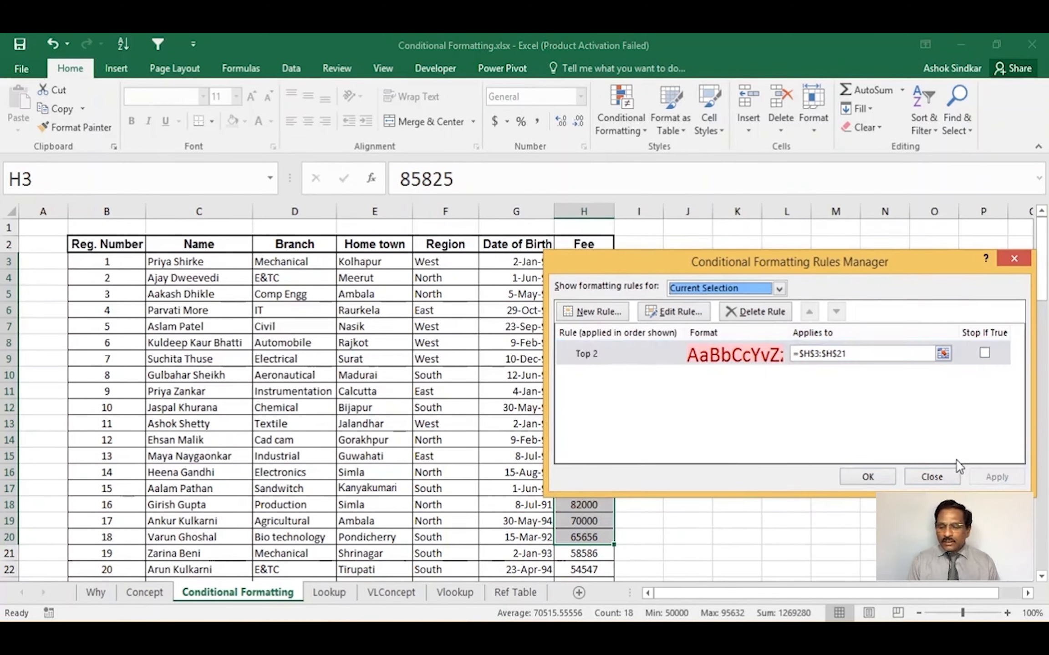
pyautogui.click(865, 477)
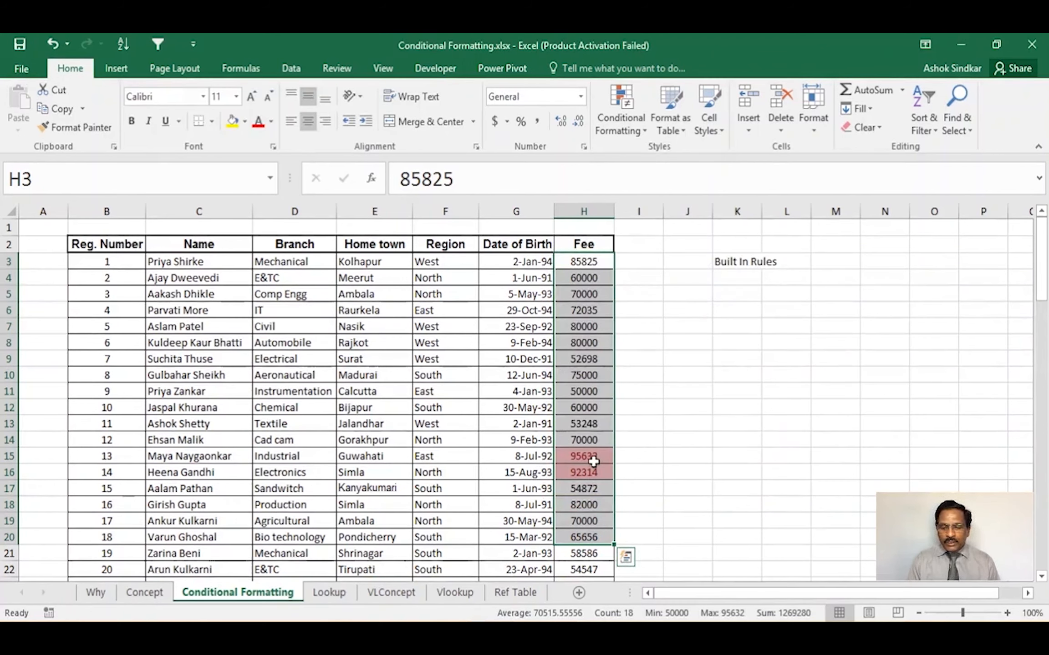
# Check the two highlighted fees in H15 and H16, and change the fee in H11 to 120000
pyautogui.click(590, 460)
pyautogui.click(595, 473)
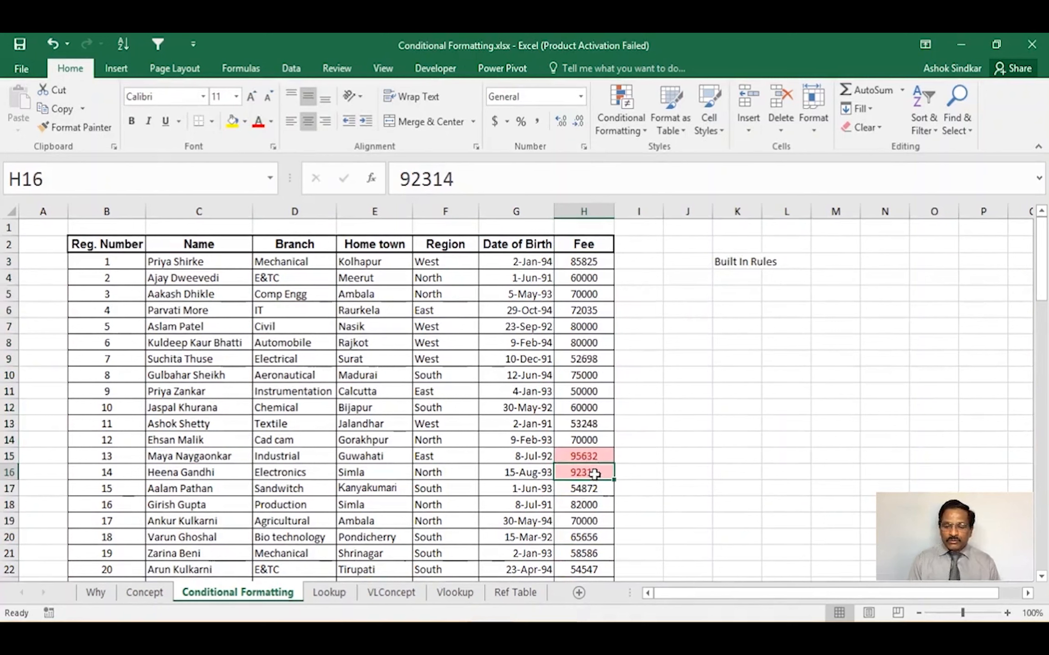
pyautogui.click(589, 389)
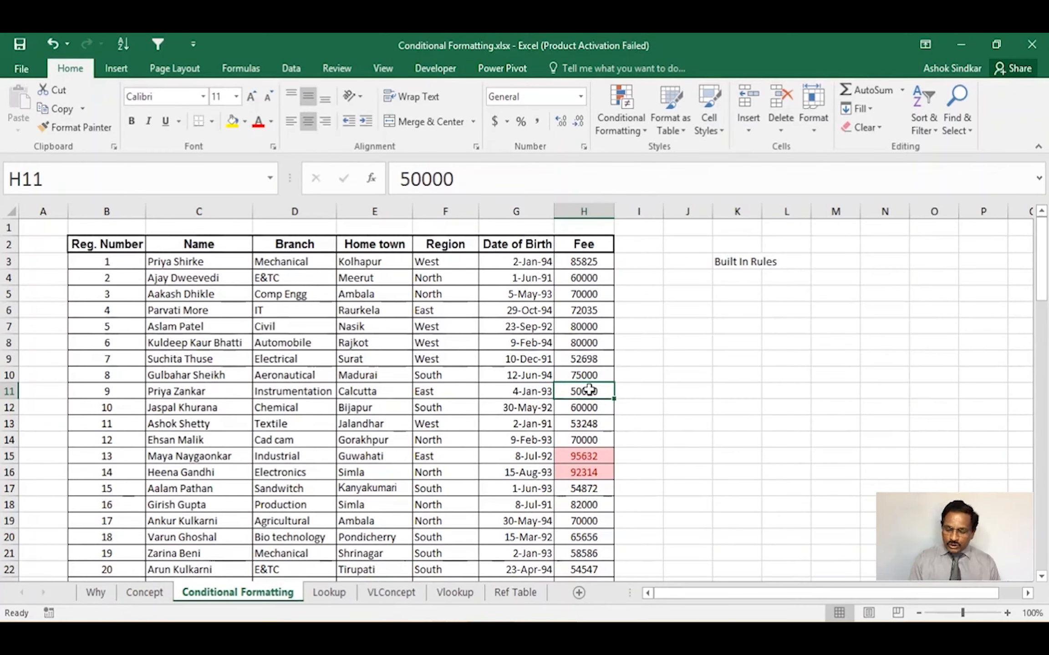
pyautogui.write('1')
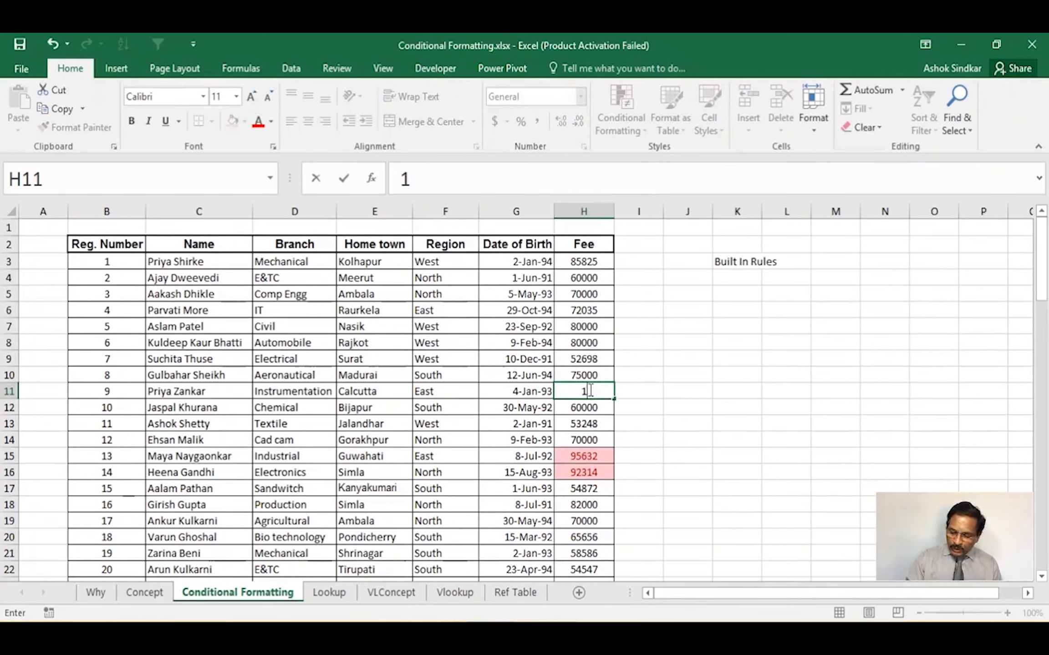
pyautogui.write('20000')
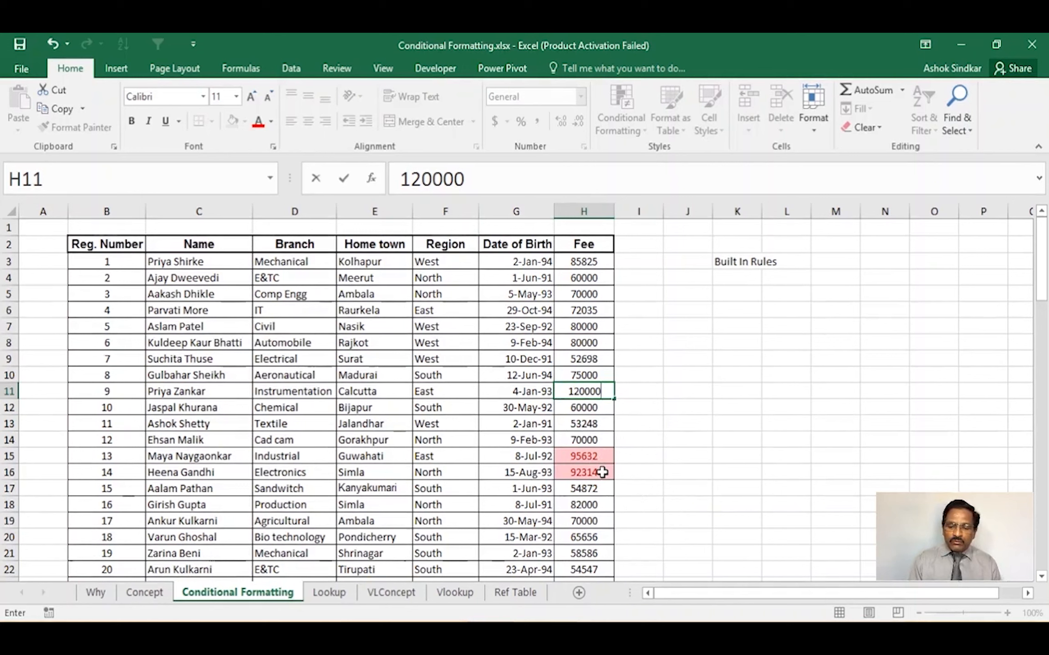
pyautogui.press('Return')
pyautogui.click(658, 464)
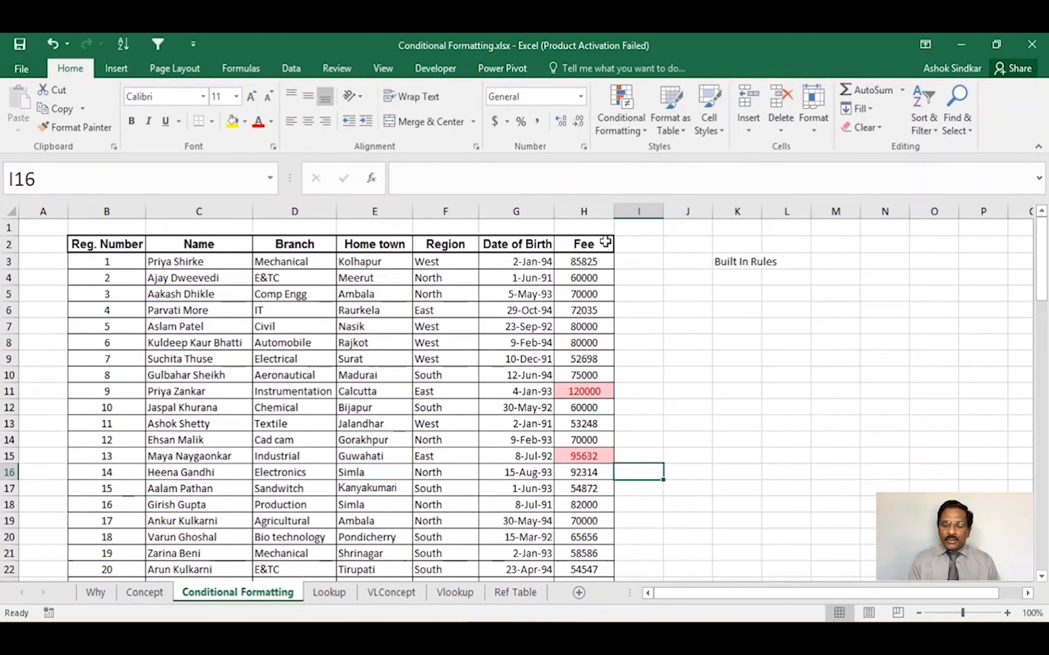
# Clear the conditional formatting rules from the entire sheet
pyautogui.moveTo(584, 310); pyautogui.dragTo(584, 553)
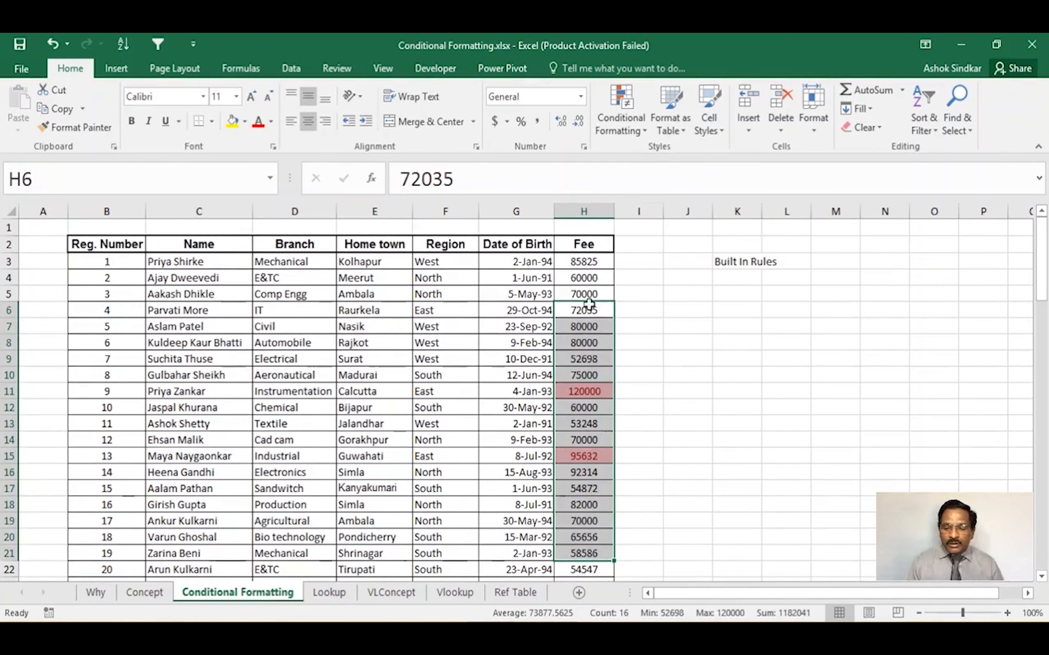
pyautogui.click(597, 128)
pyautogui.moveTo(644, 150)
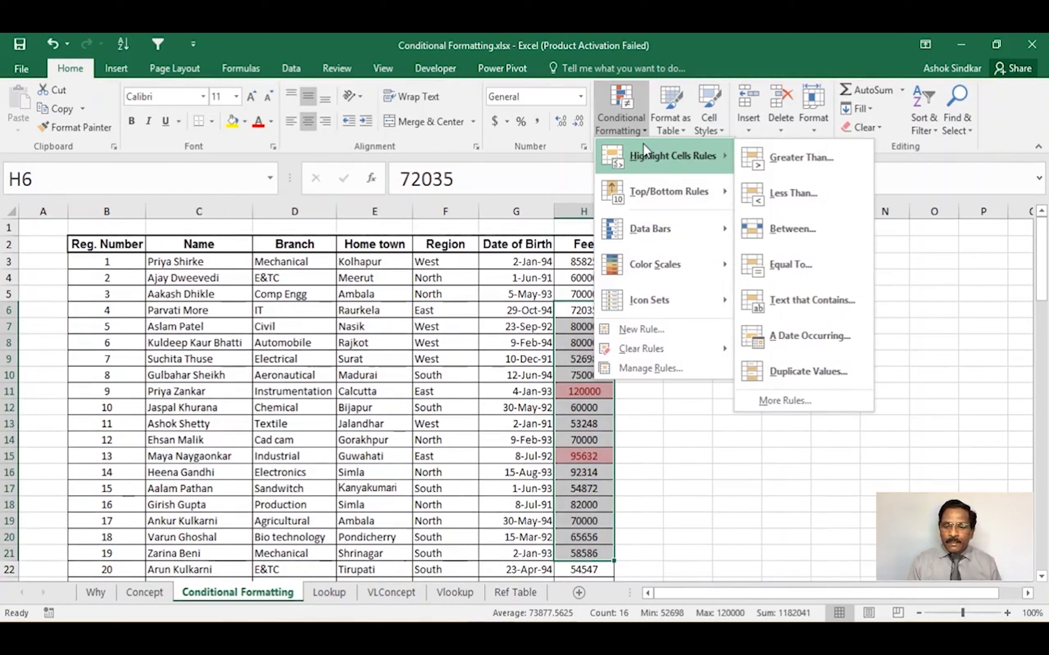
pyautogui.moveTo(652, 347)
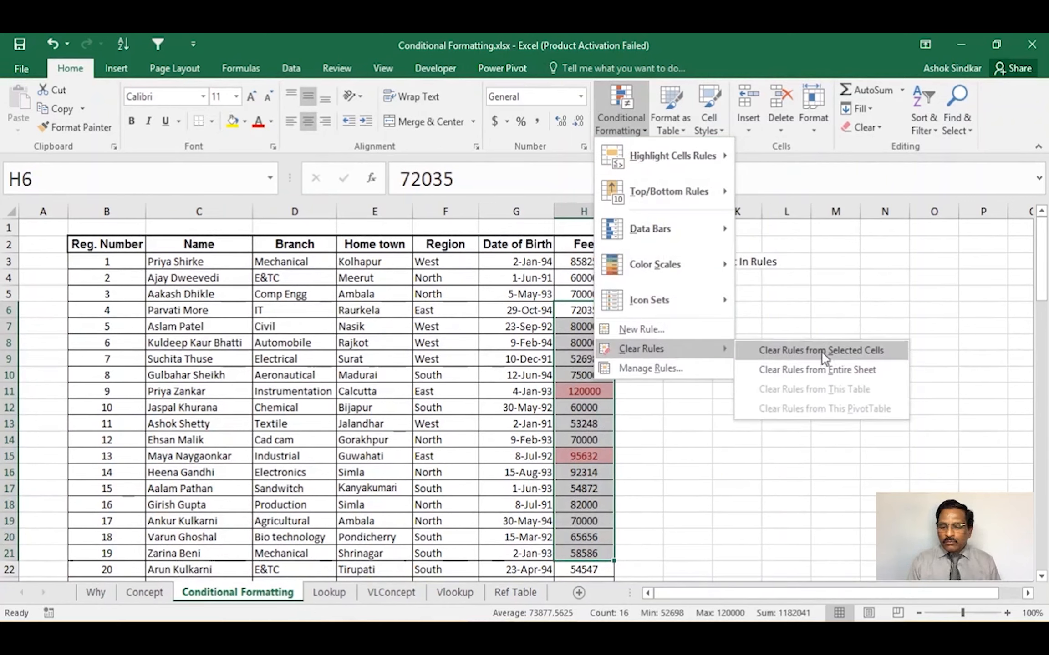
pyautogui.click(837, 371)
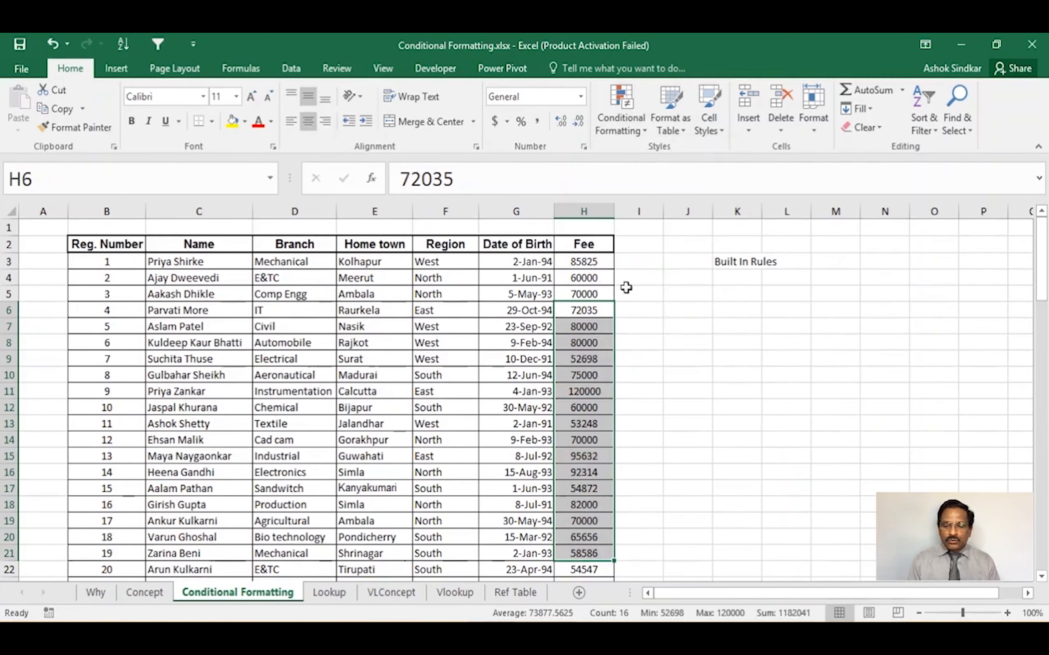
pyautogui.click(584, 263)
pyautogui.click(620, 123)
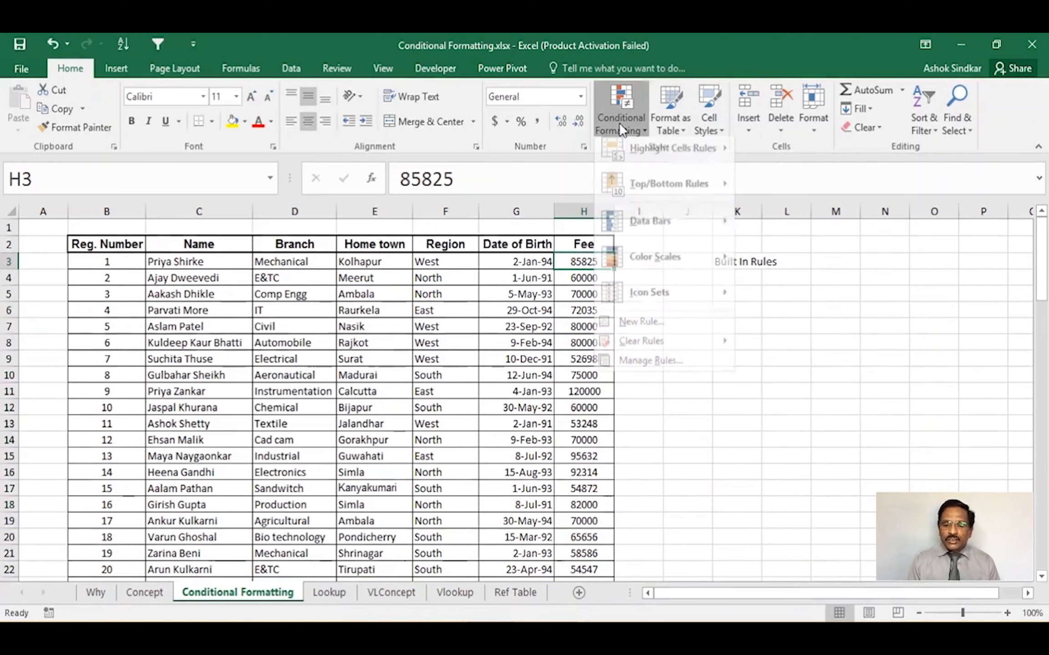
pyautogui.moveTo(643, 206)
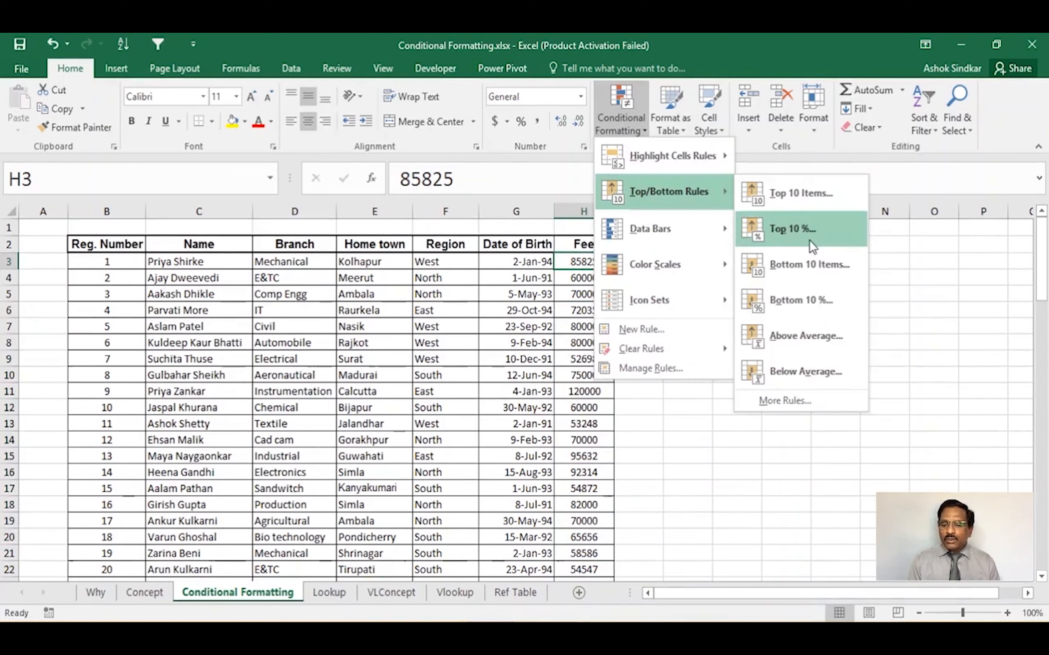
pyautogui.click(1000, 298)
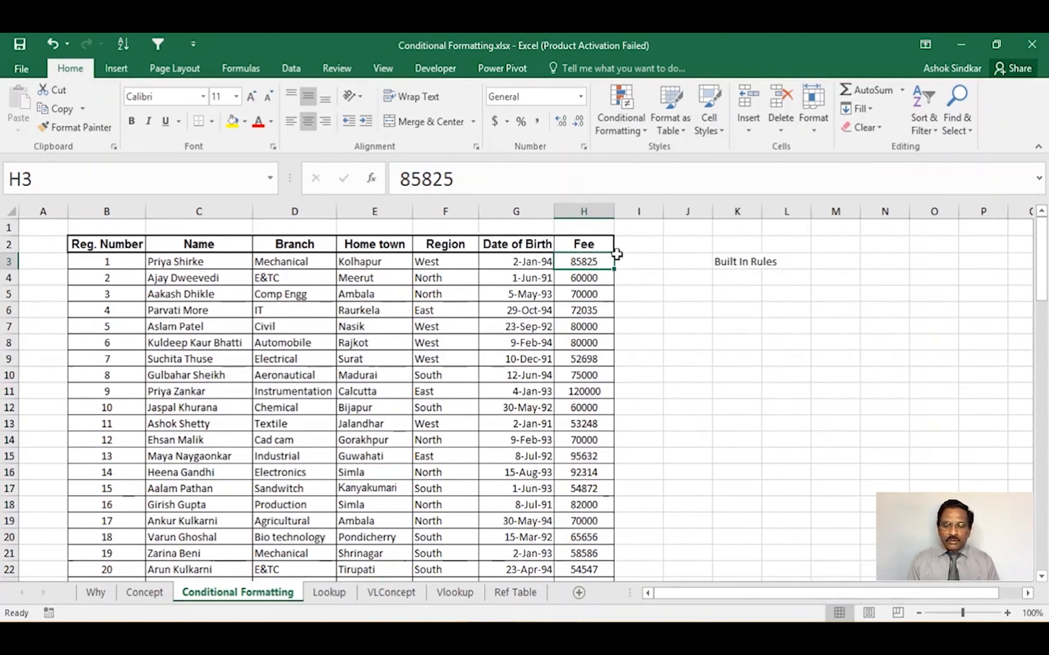
# Start a Top 10% conditional formatting rule for the Fee values in H3:H20
pyautogui.moveTo(607, 257); pyautogui.dragTo(602, 537)
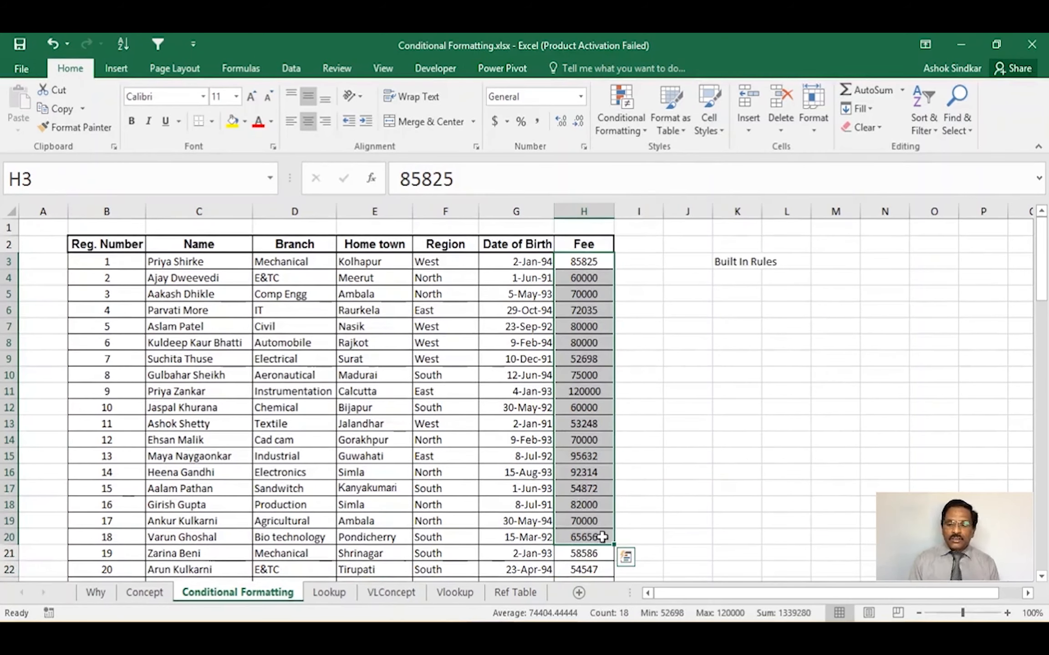
pyautogui.click(616, 120)
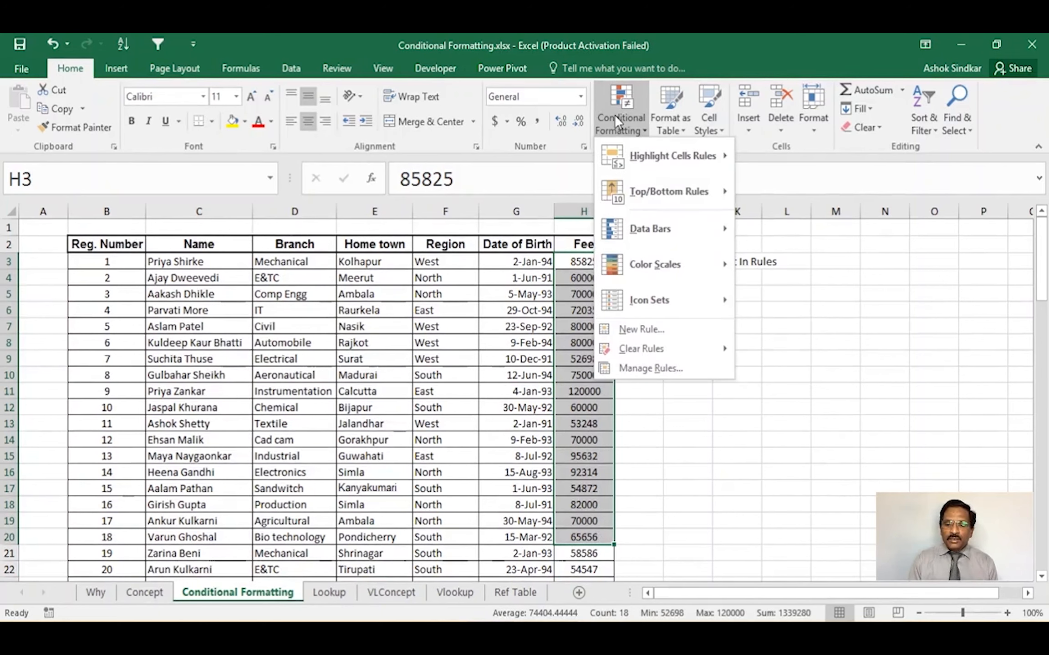
pyautogui.moveTo(625, 188)
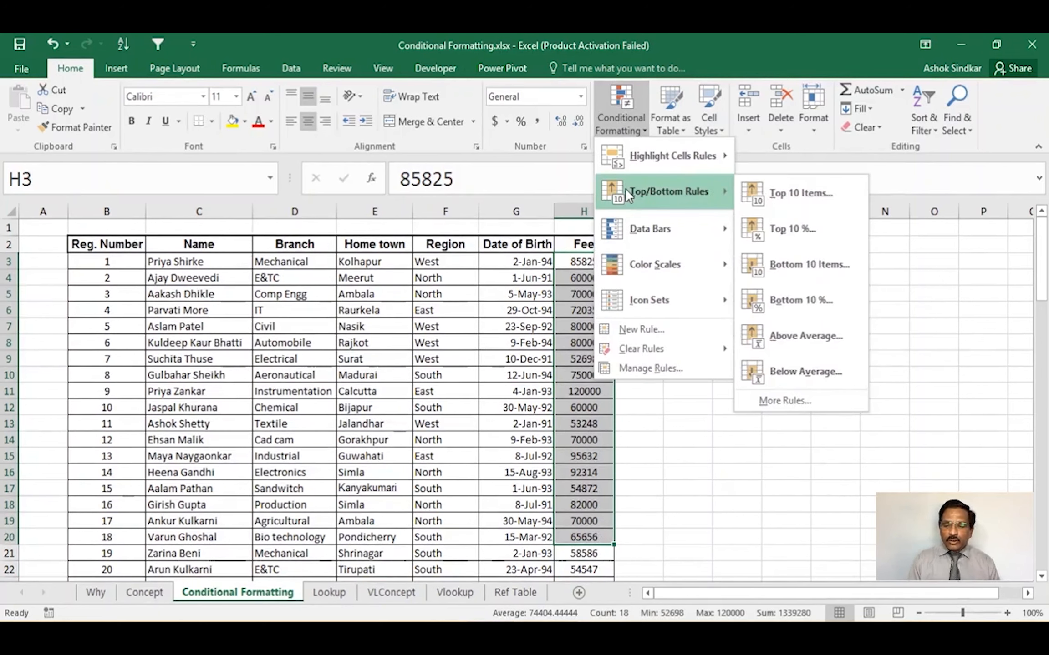
pyautogui.click(795, 226)
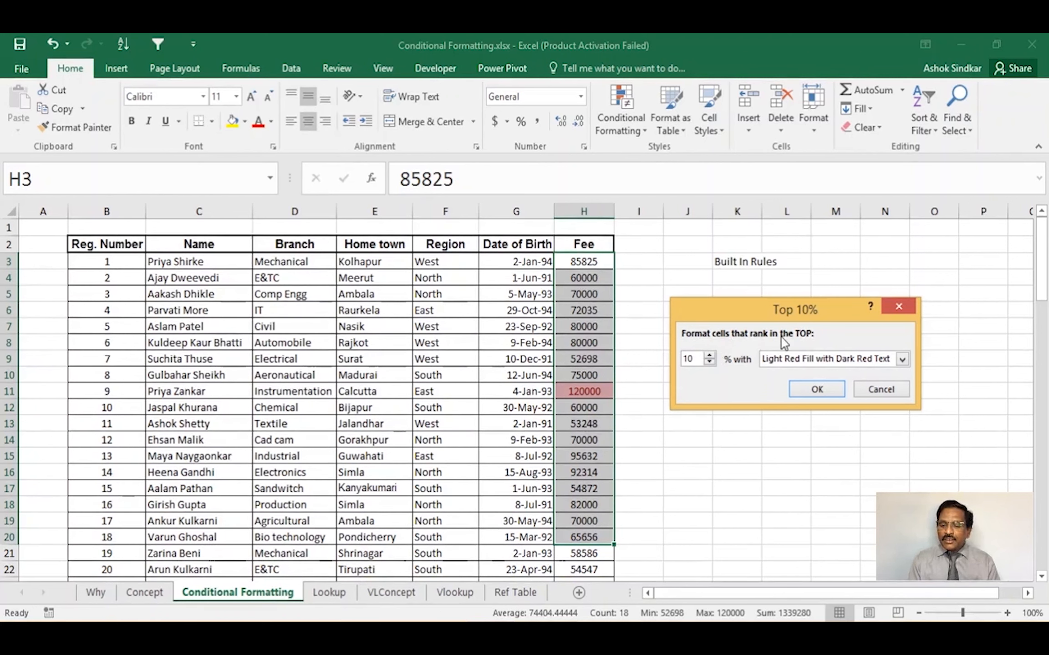
# Raise the rule's top percentage gradually to 30 to preview the highlighted fees, and cancel the rule
pyautogui.click(709, 357)
pyautogui.click(709, 356)
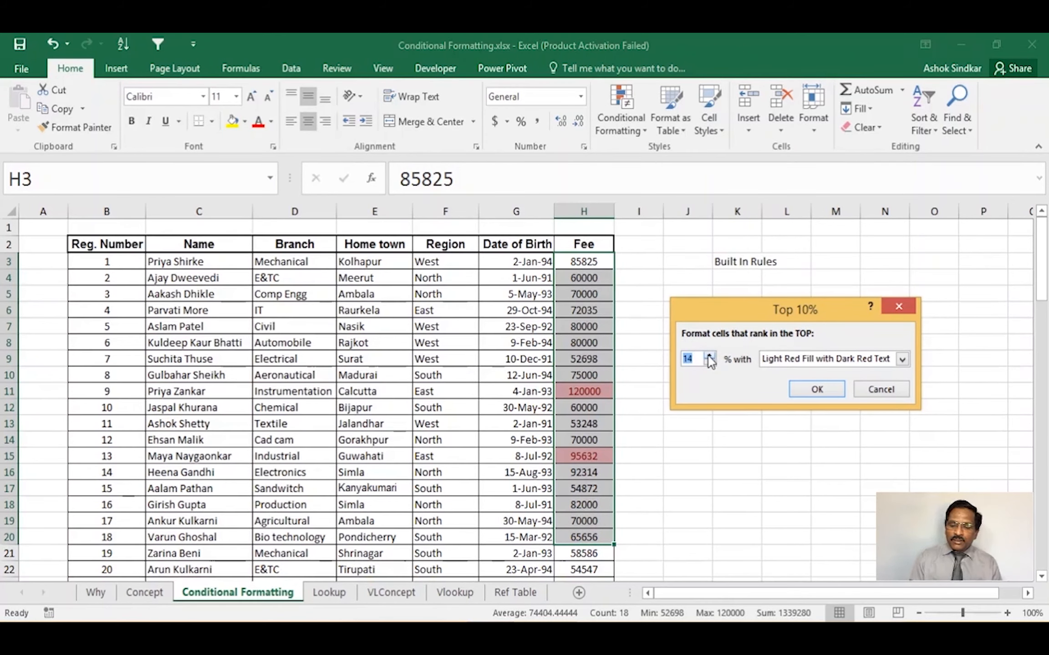
pyautogui.click(709, 357)
pyautogui.click(709, 357)
pyautogui.click(709, 356)
pyautogui.click(709, 357)
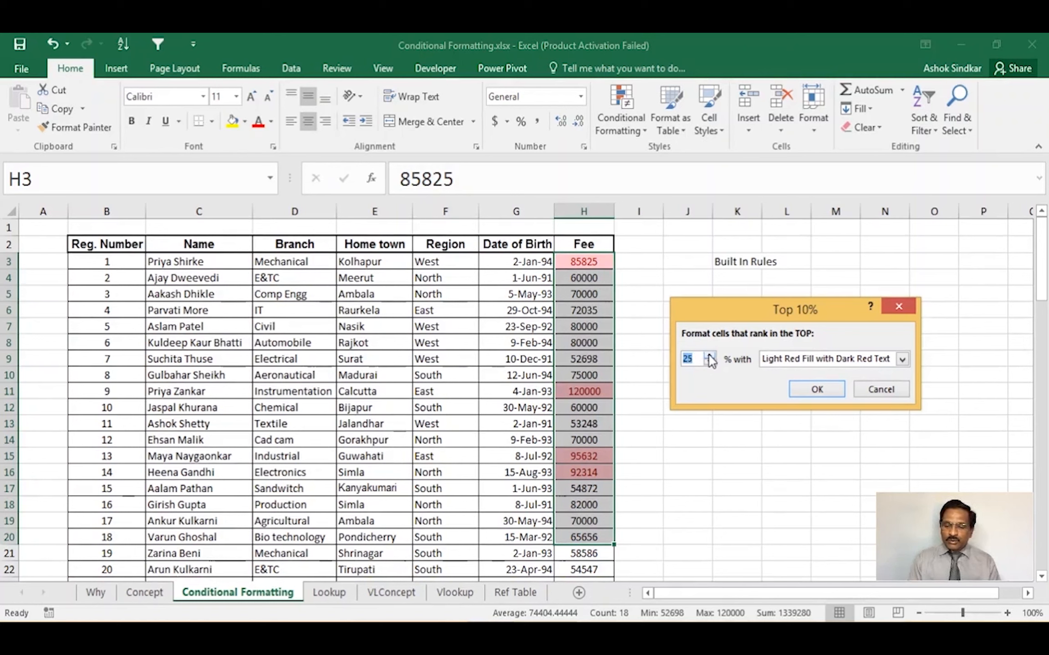
pyautogui.click(709, 357)
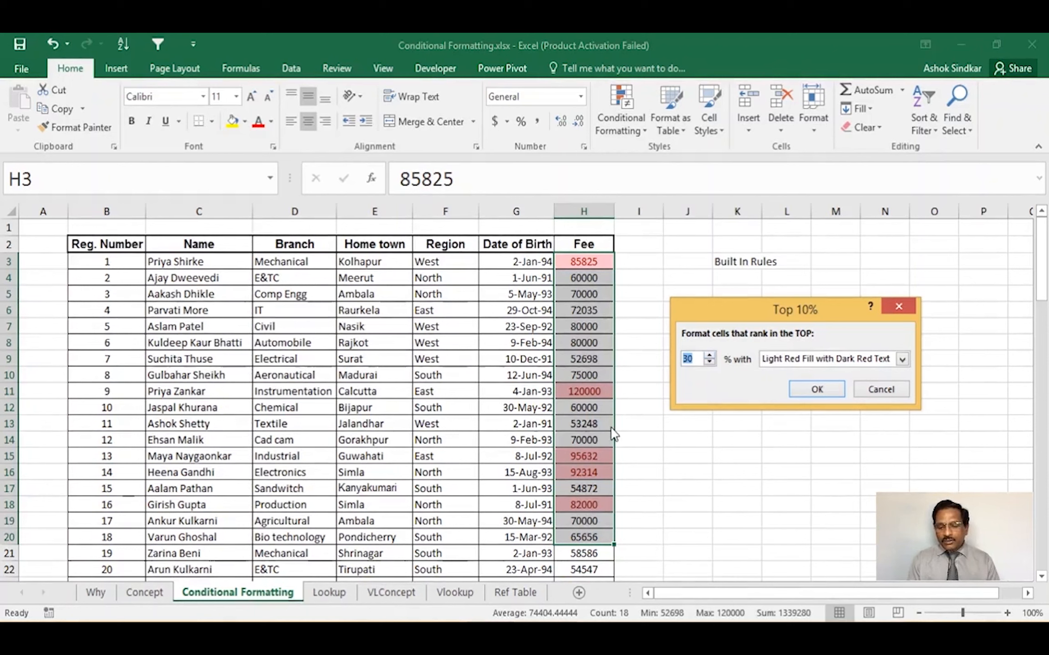
pyautogui.click(891, 389)
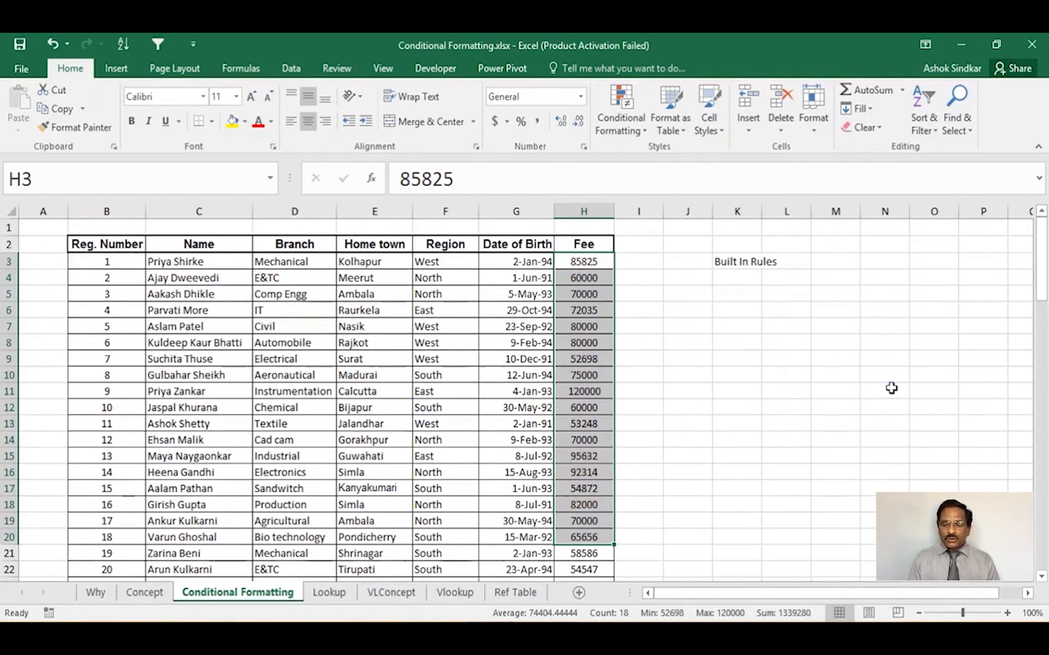
# Apply an Above Average conditional formatting rule with Light Red Fill with Dark Red Text to the fees in H3:H20
pyautogui.click(632, 113)
pyautogui.moveTo(650, 199)
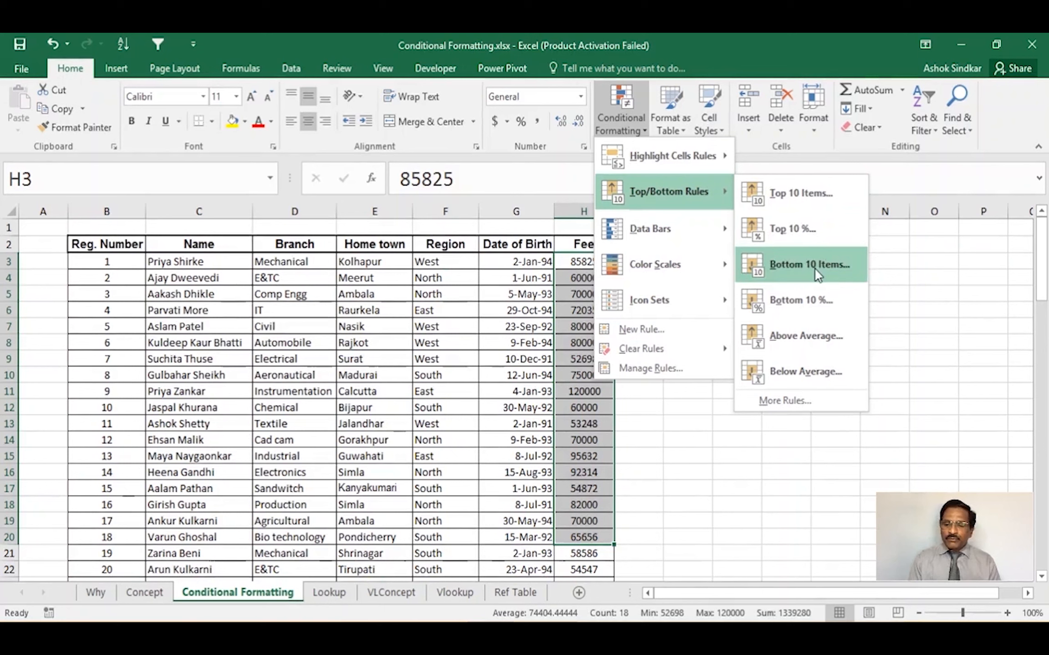
pyautogui.click(815, 223)
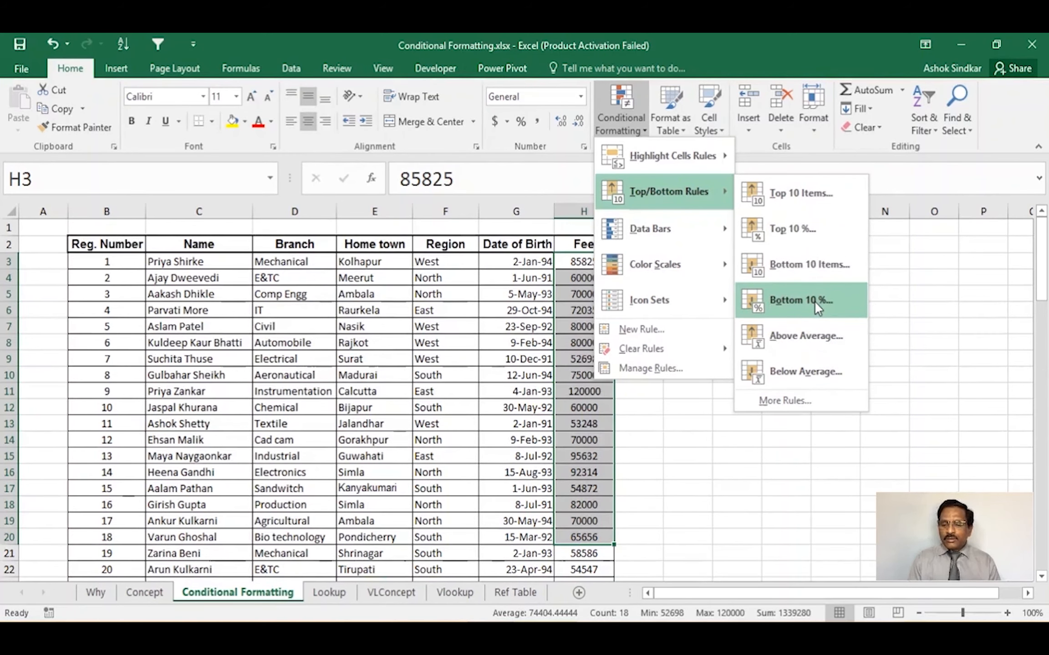
pyautogui.click(811, 334)
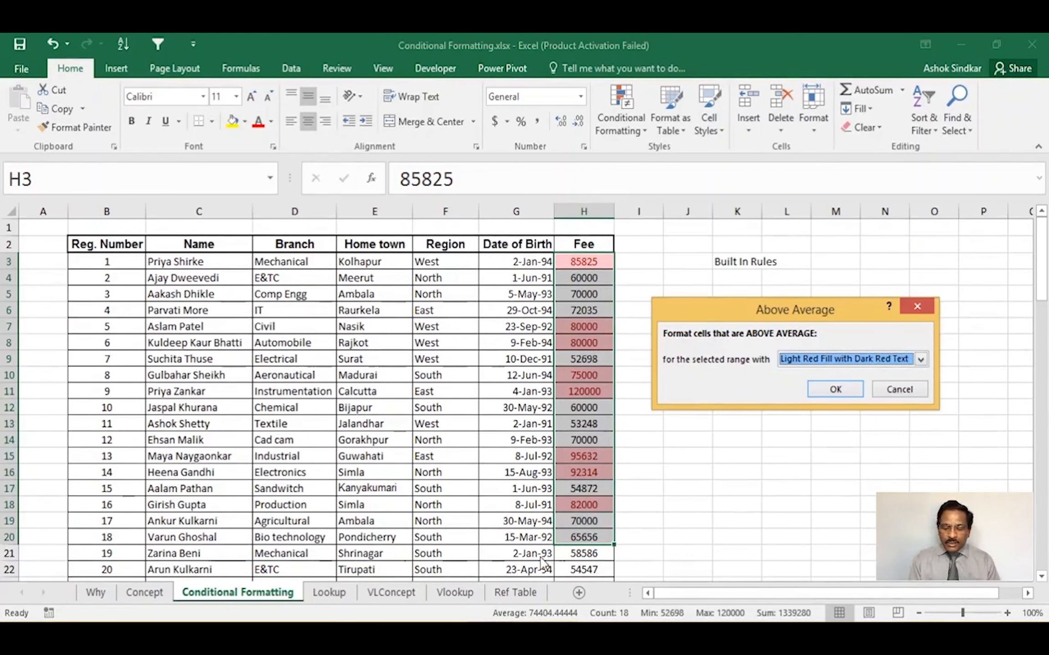
pyautogui.press('ctrl')
pyautogui.press('ctrl')
pyautogui.press('ctrl')
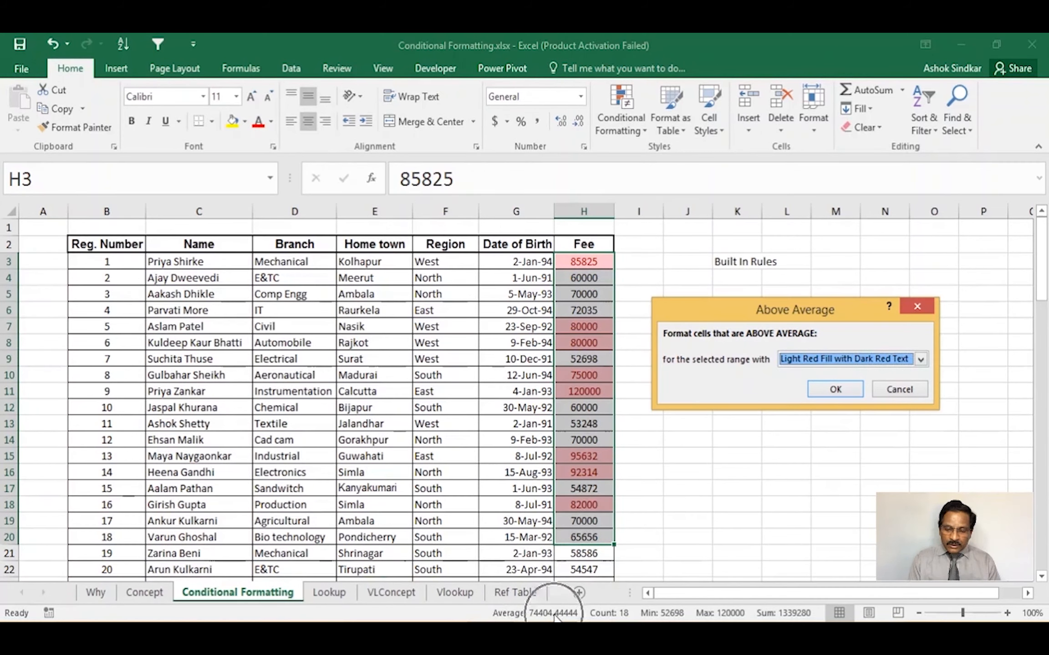
pyautogui.press('ctrl')
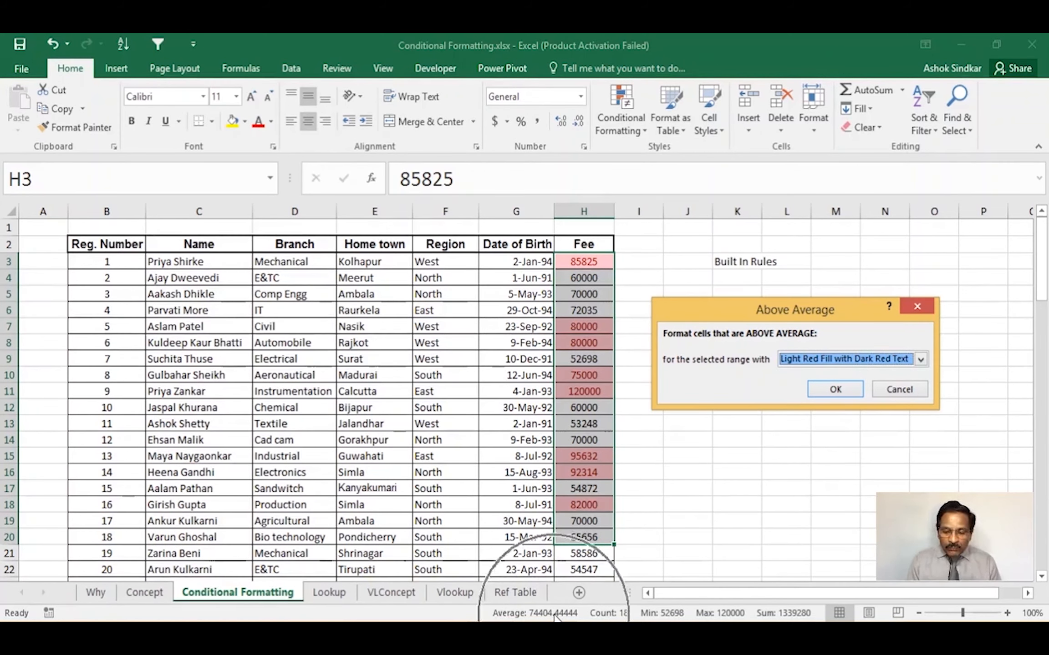
pyautogui.press('ctrl')
pyautogui.press('ctrl')
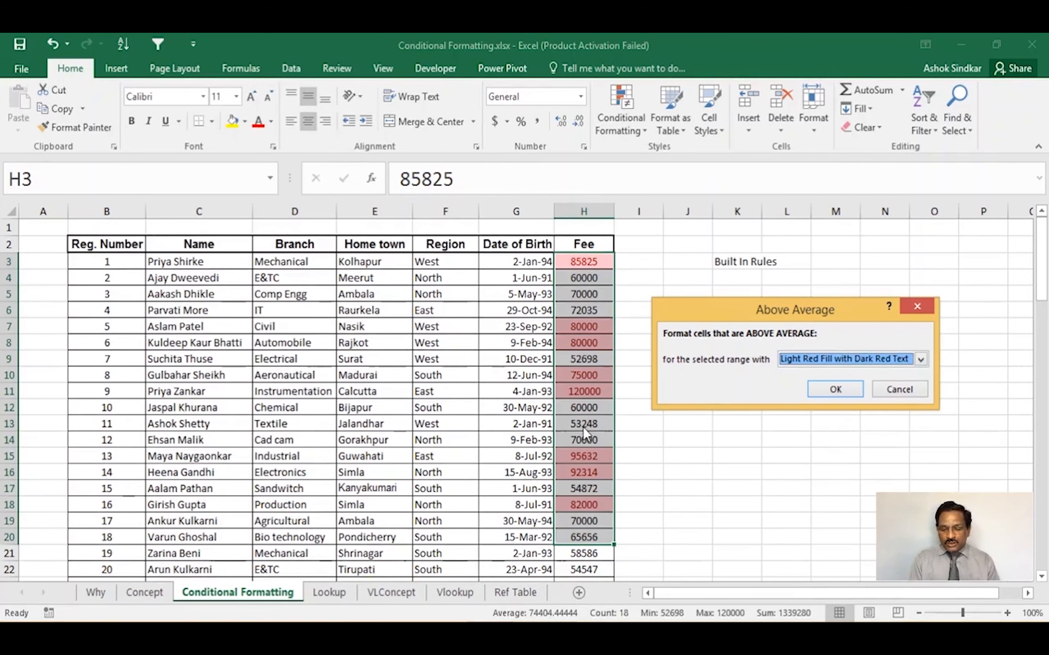
pyautogui.press('ctrl')
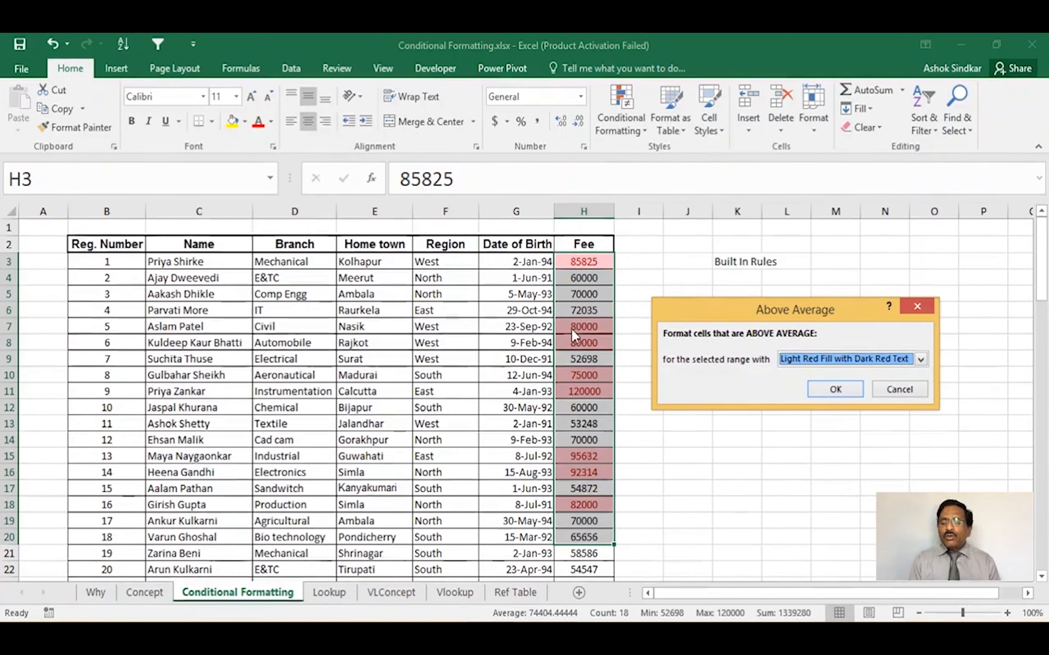
pyautogui.click(835, 389)
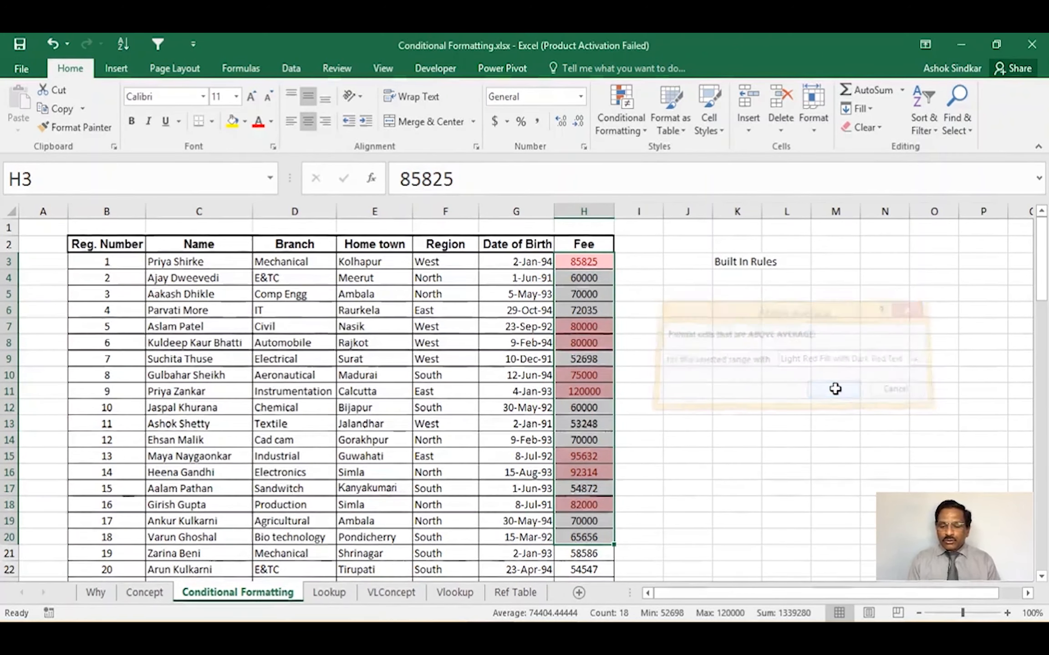
# Set the fee in H13 to 444 and check the average of the fees in H3:H20
pyautogui.click(593, 425)
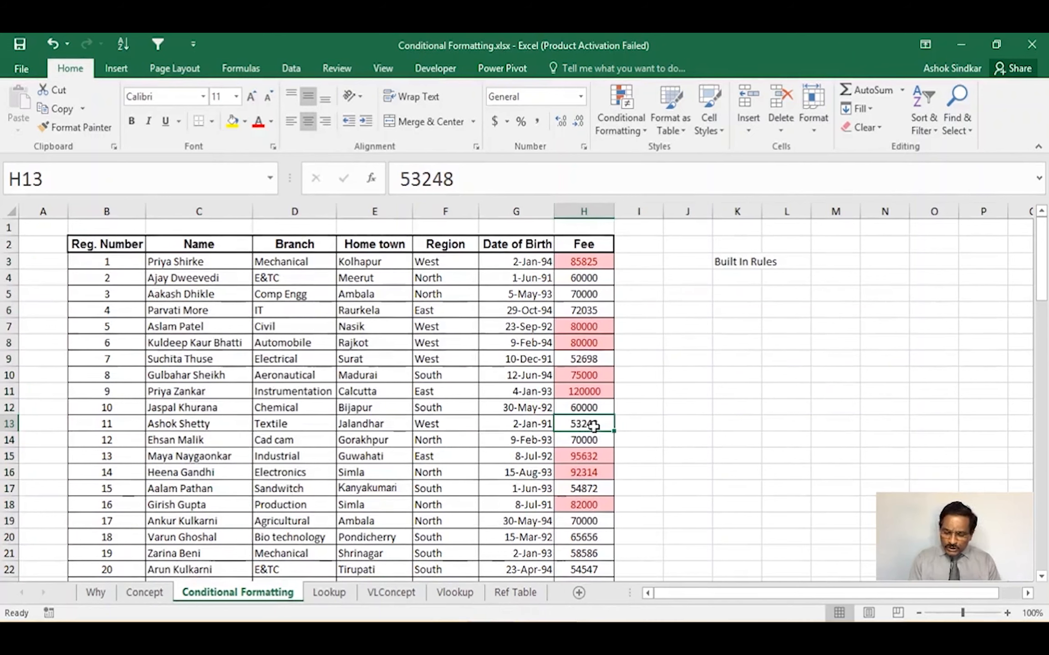
pyautogui.write('444')
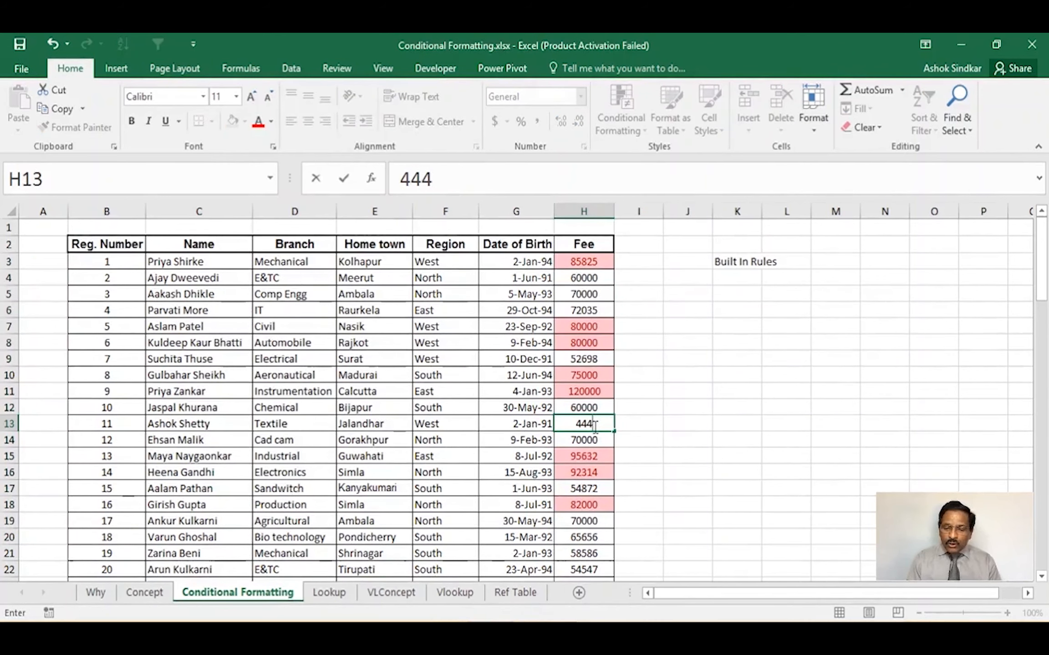
pyautogui.press('Return')
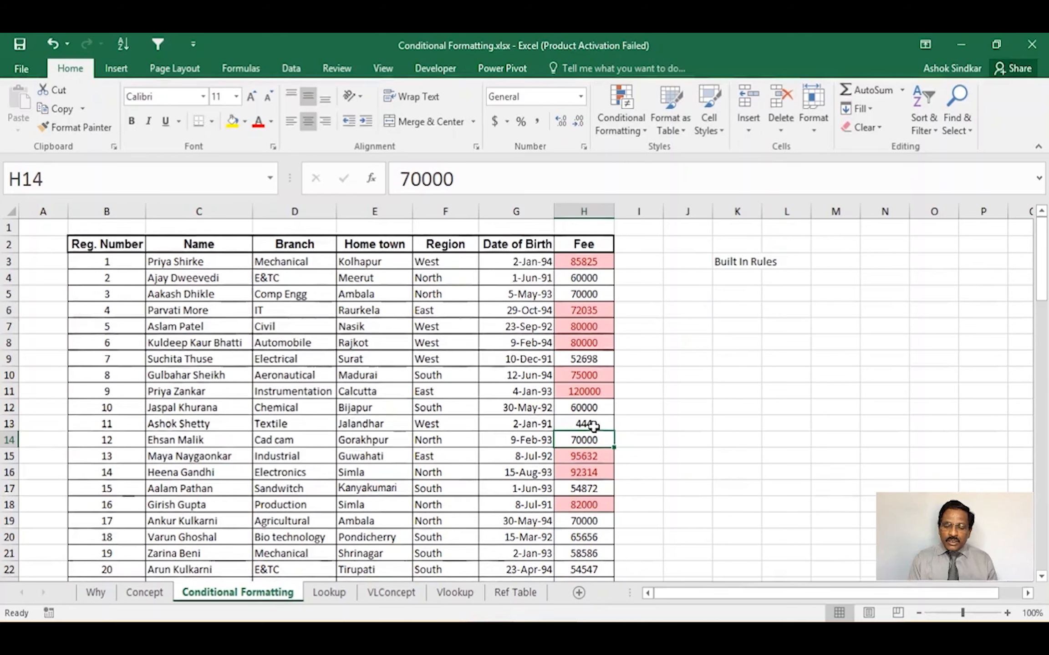
pyautogui.moveTo(589, 262); pyautogui.dragTo(583, 531)
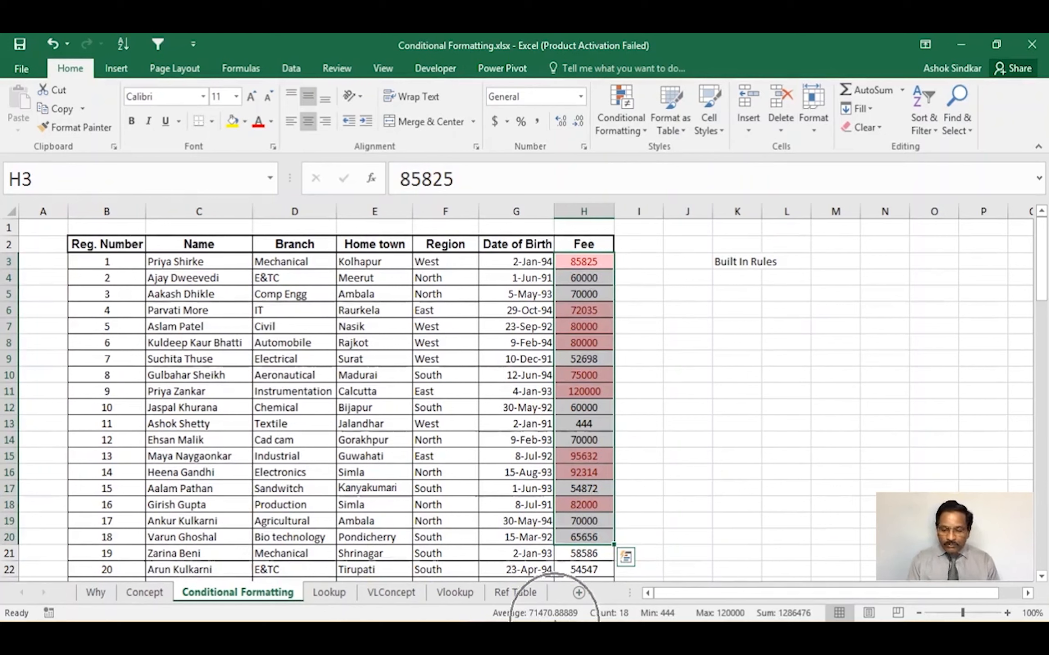
pyautogui.click(626, 556)
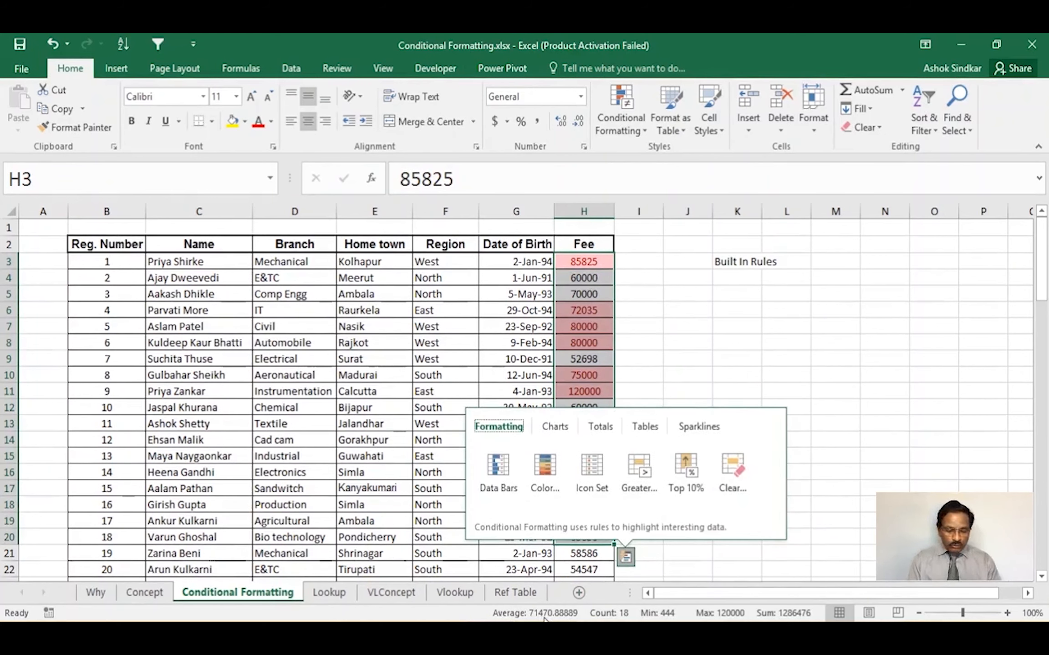
pyautogui.press('Escape')
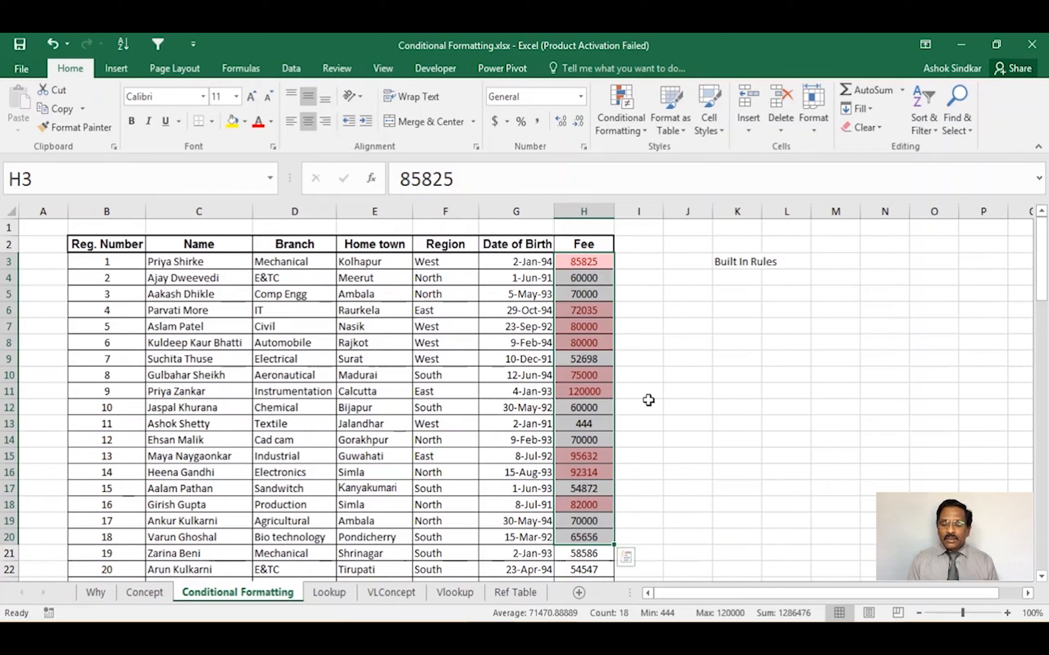
# Clear the conditional formatting rules from the entire sheet and deselect the Fee range
pyautogui.click(608, 105)
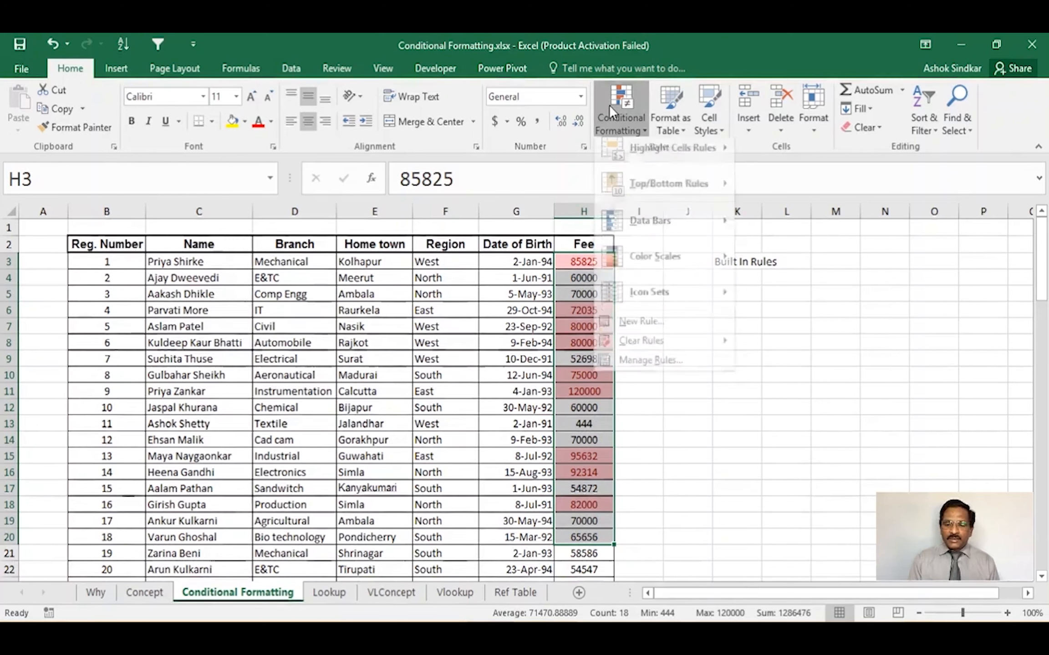
pyautogui.moveTo(643, 201)
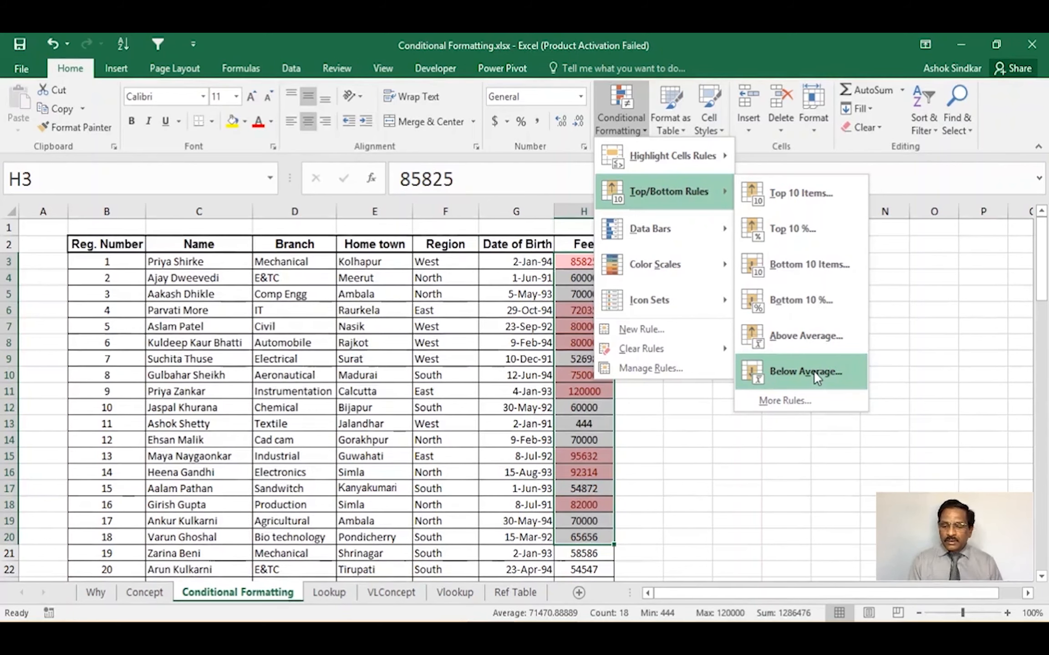
pyautogui.moveTo(691, 353)
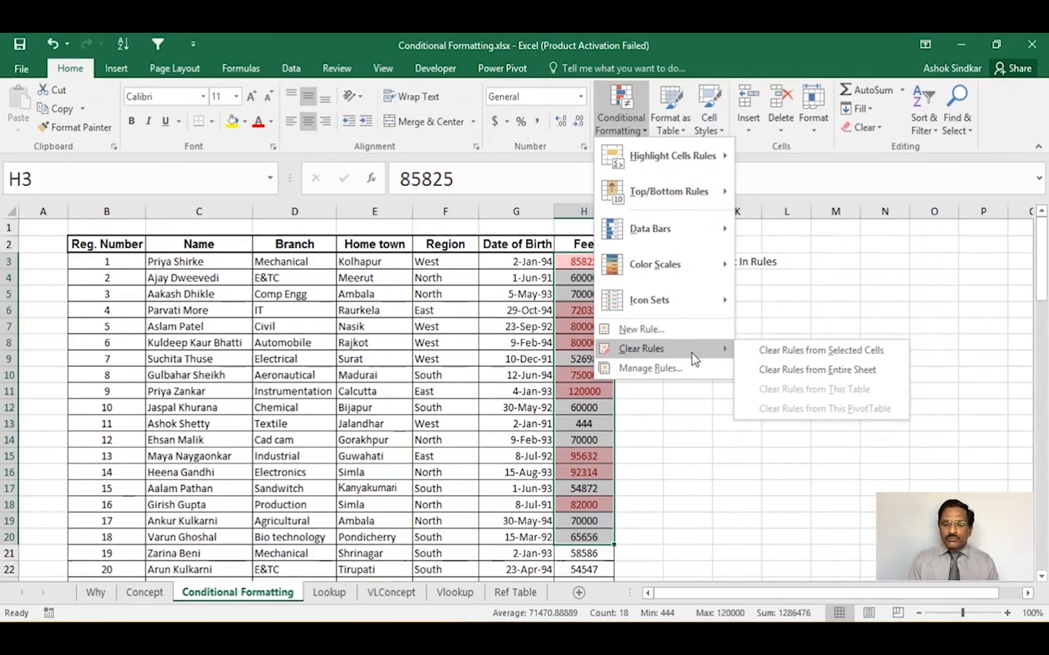
pyautogui.click(859, 374)
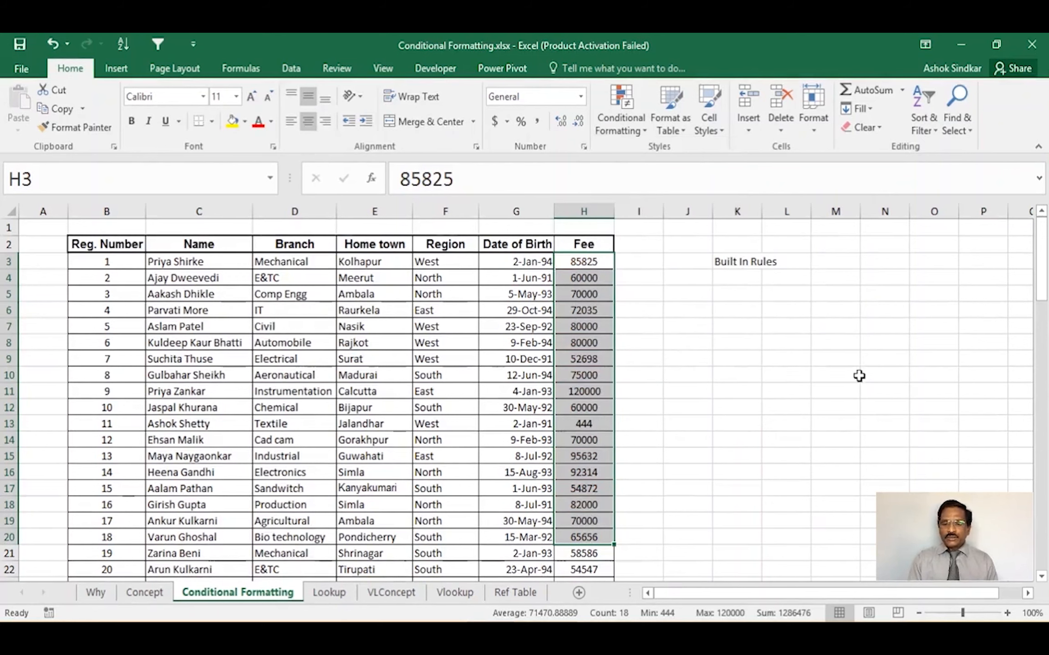
pyautogui.click(622, 292)
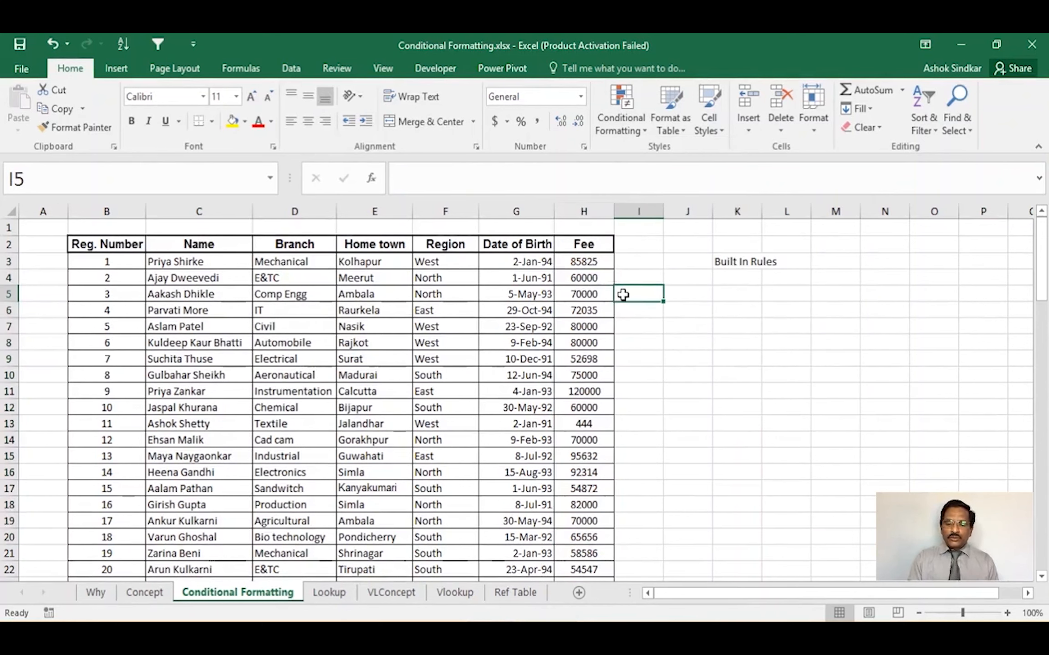
pyautogui.click(615, 111)
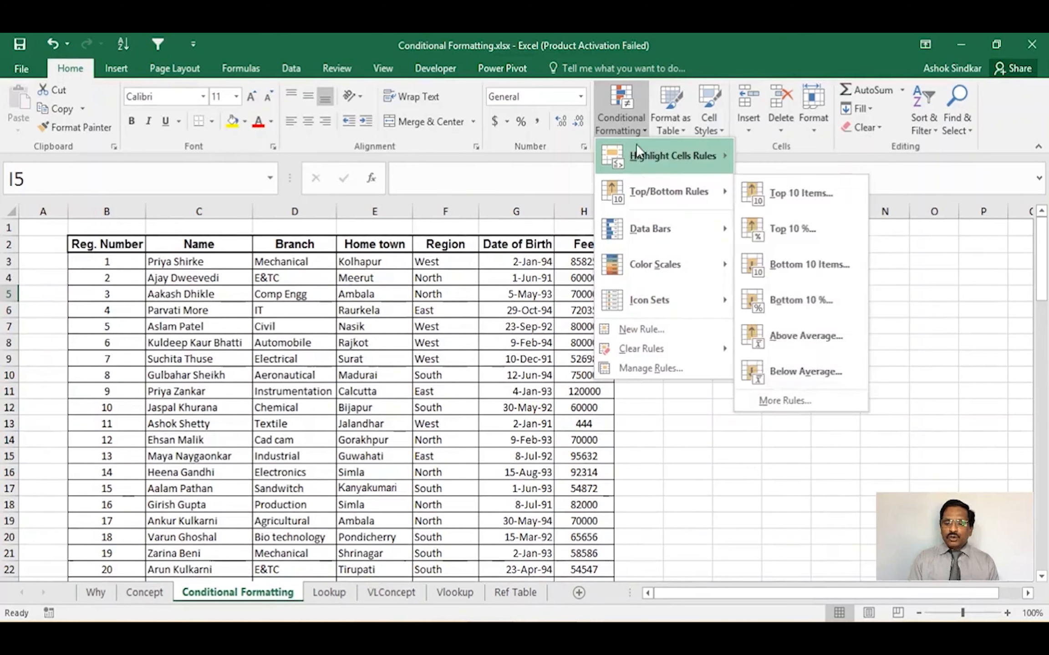
pyautogui.moveTo(645, 234)
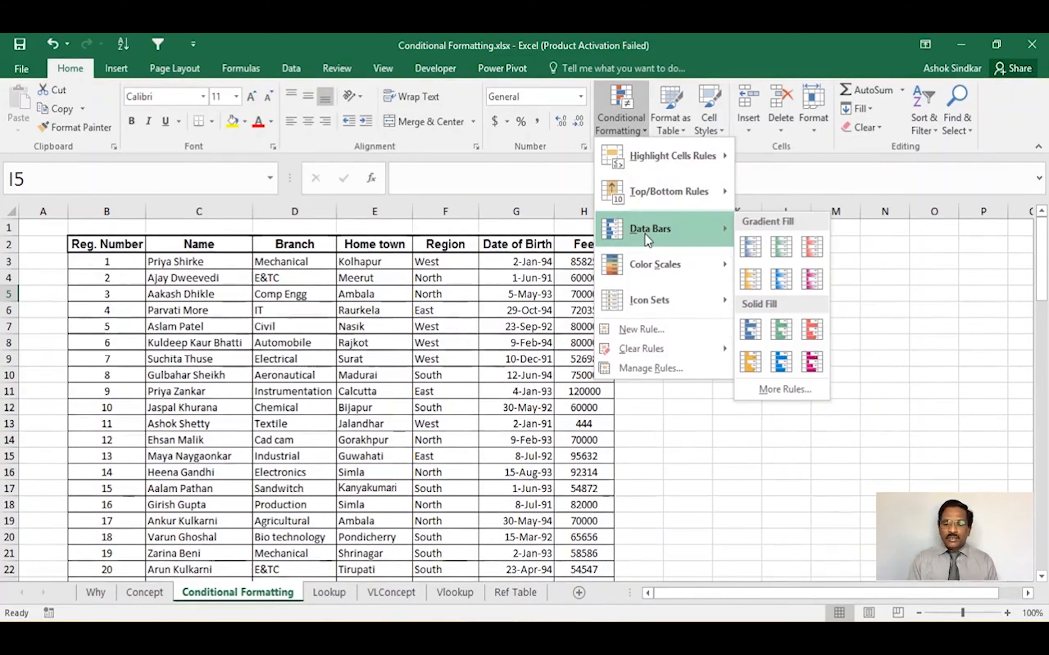
pyautogui.moveTo(709, 225)
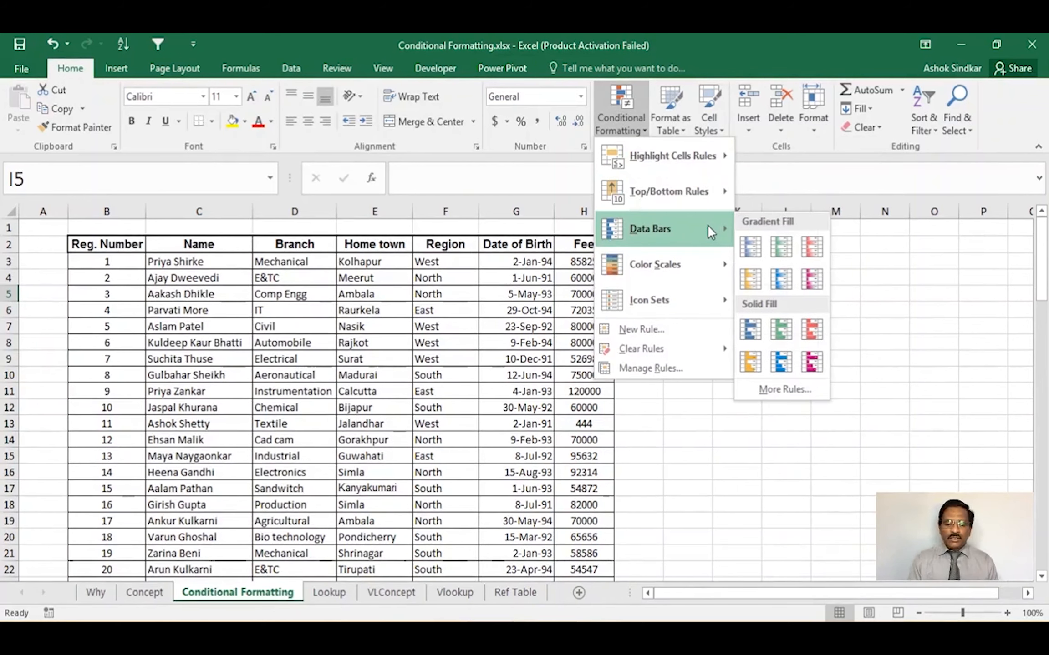
pyautogui.click(161, 323)
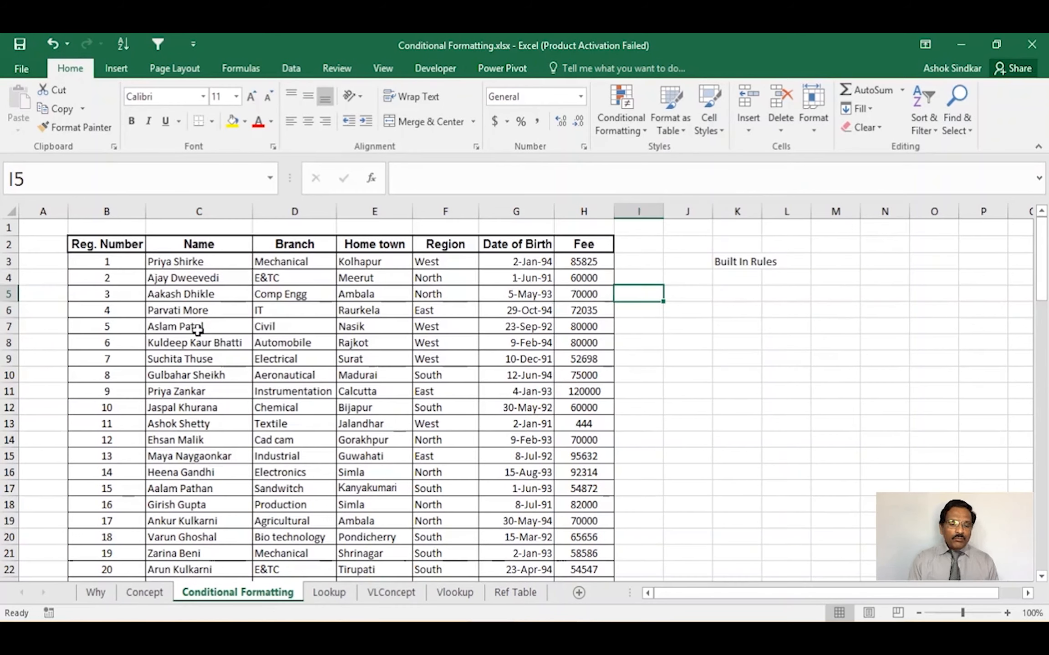
# Sort the student table by the Name column in ascending order and check the names in C3:C20
pyautogui.click(197, 329)
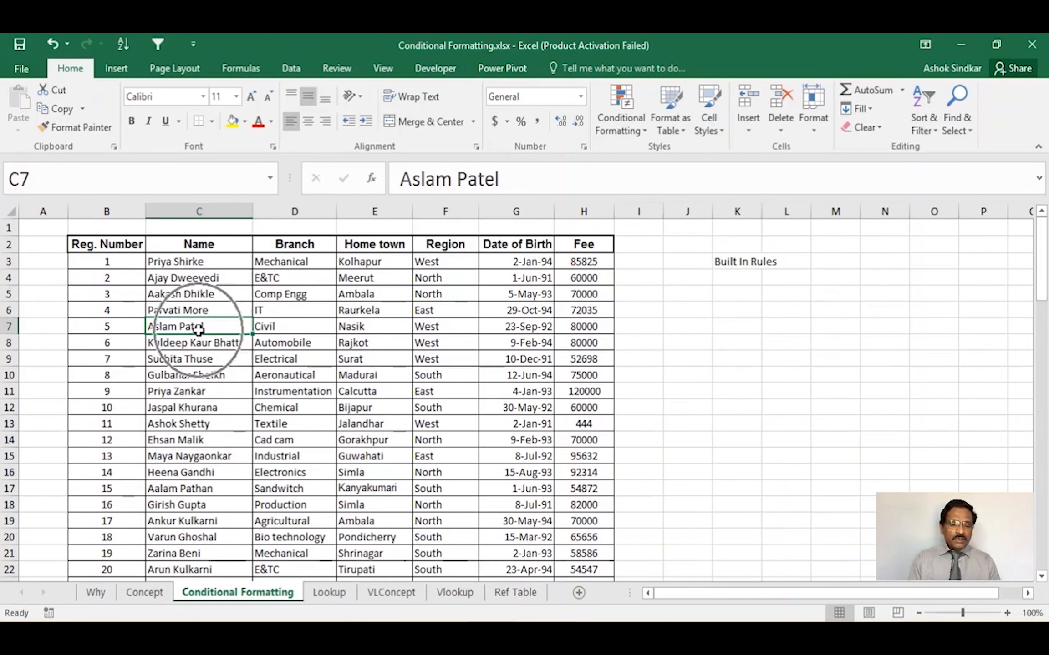
pyautogui.click(126, 40)
pyautogui.click(191, 257)
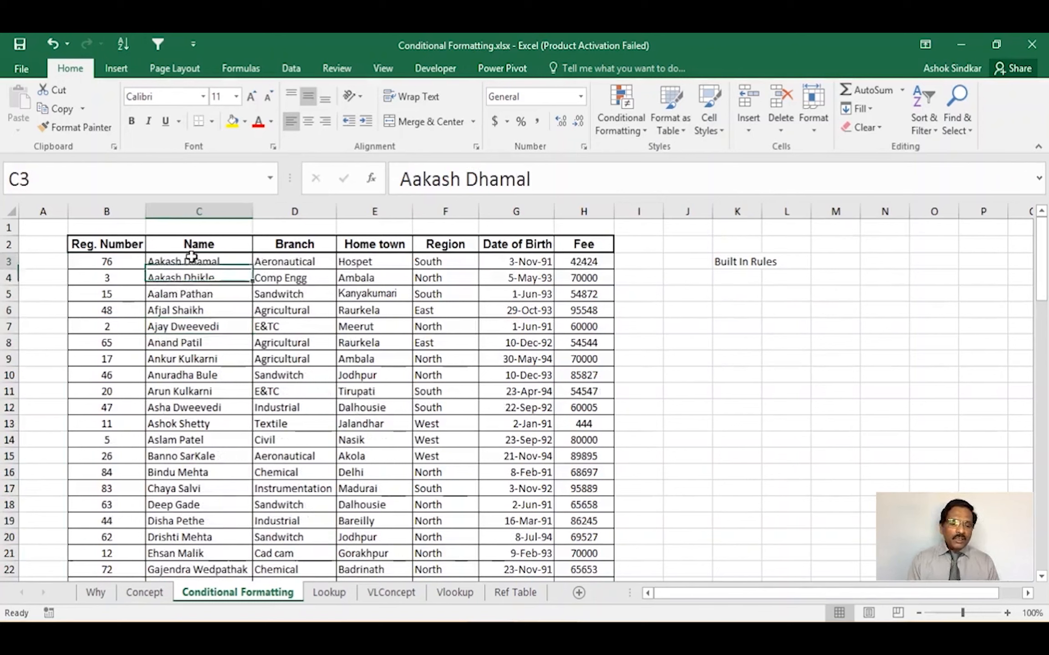
pyautogui.moveTo(191, 257); pyautogui.dragTo(214, 536)
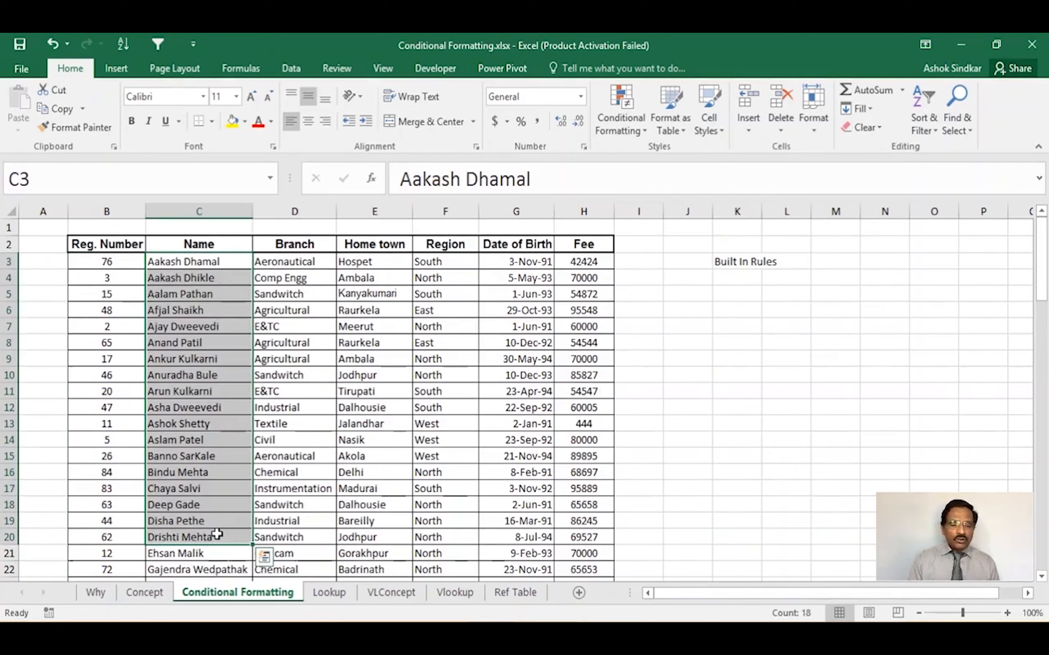
pyautogui.click(532, 373)
# Extend the selection from B3 through the last Reg. Number entry and review where the data range ends
pyautogui.click(122, 263)
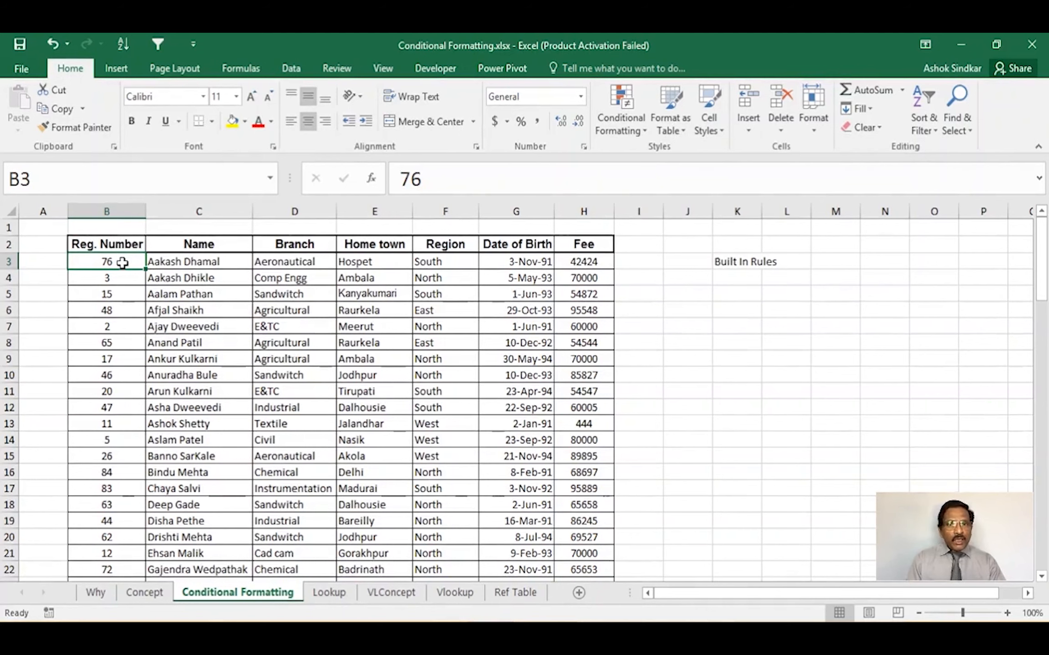
pyautogui.hotkey('ctrl', 'shift', 'Down')
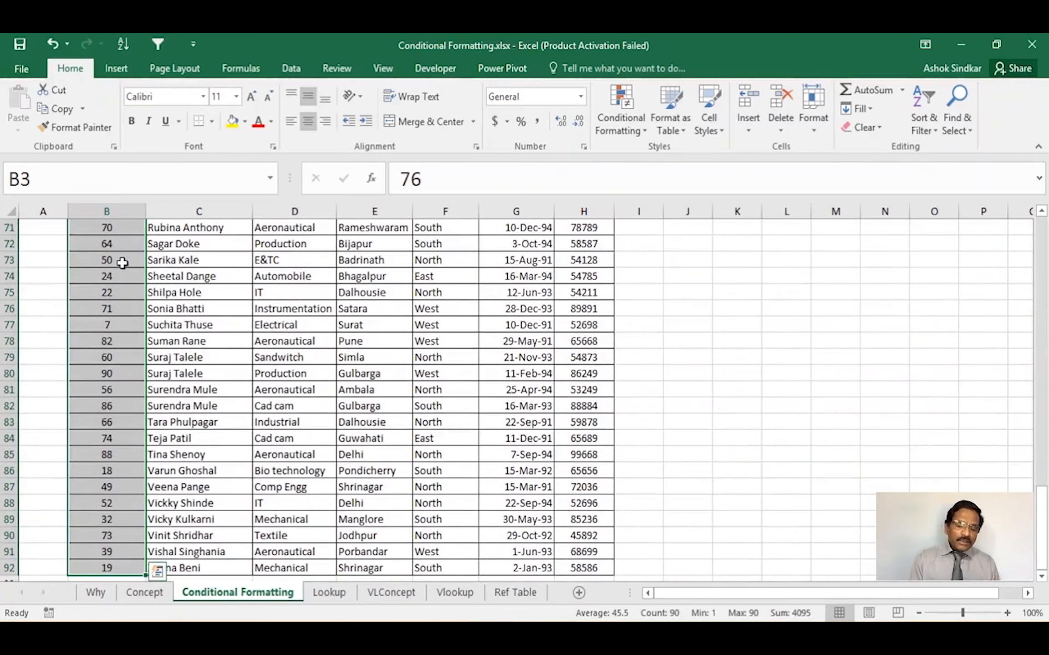
pyautogui.click(1041, 576)
pyautogui.click(1041, 576)
pyautogui.click(1041, 577)
pyautogui.click(1040, 576)
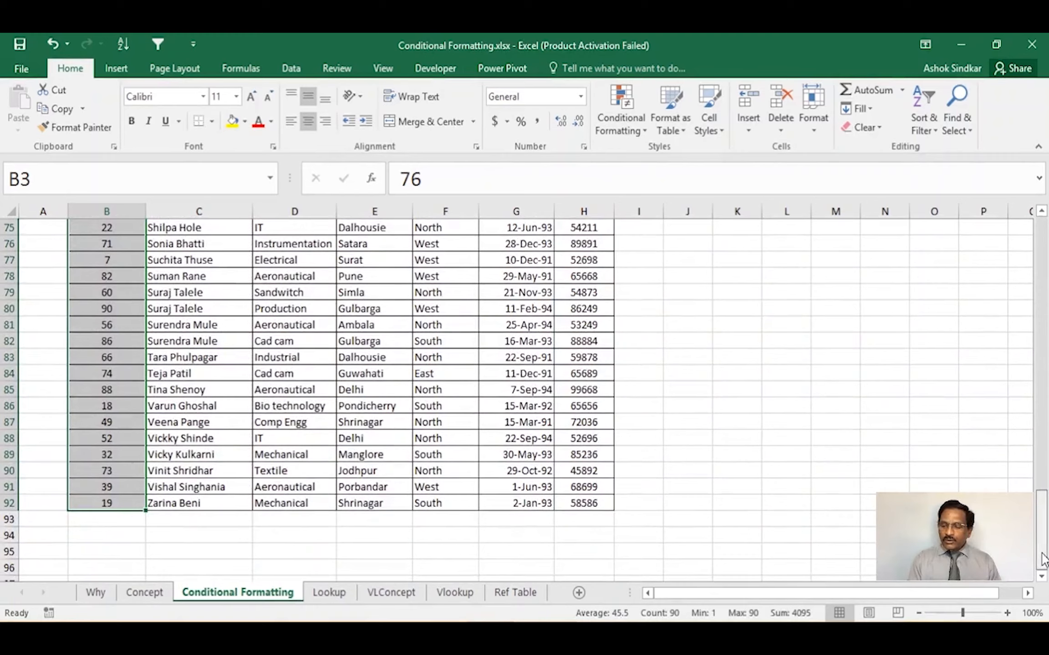
pyautogui.moveTo(1042, 559); pyautogui.dragTo(1042, 285)
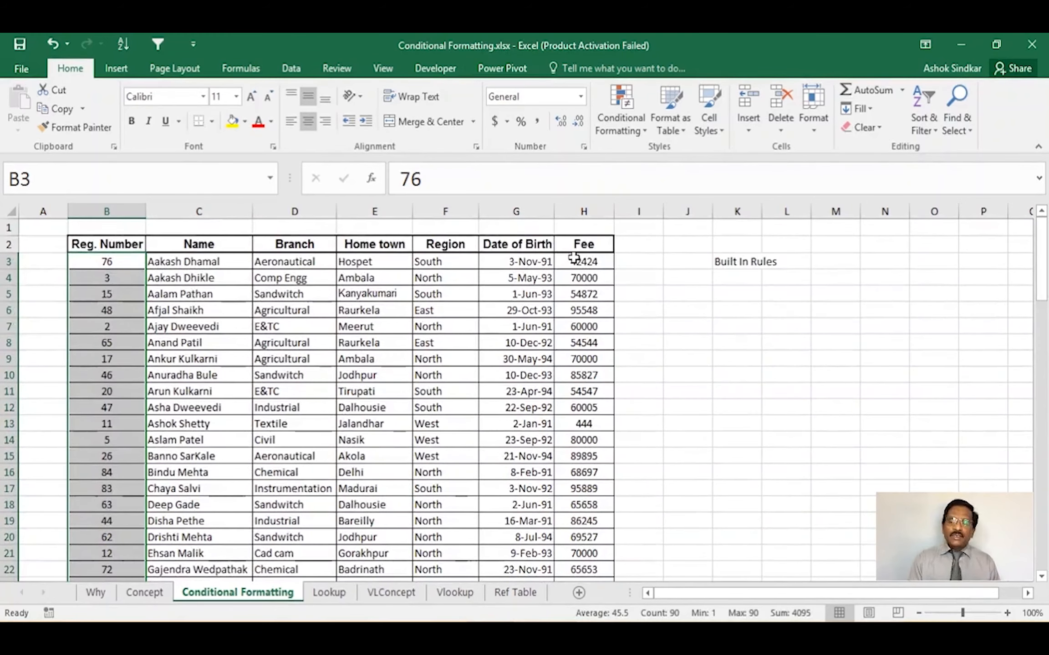
# Jump to the last Reg. Number entry and back to the header, and select all registration numbers in B3:B92
pyautogui.click(130, 264)
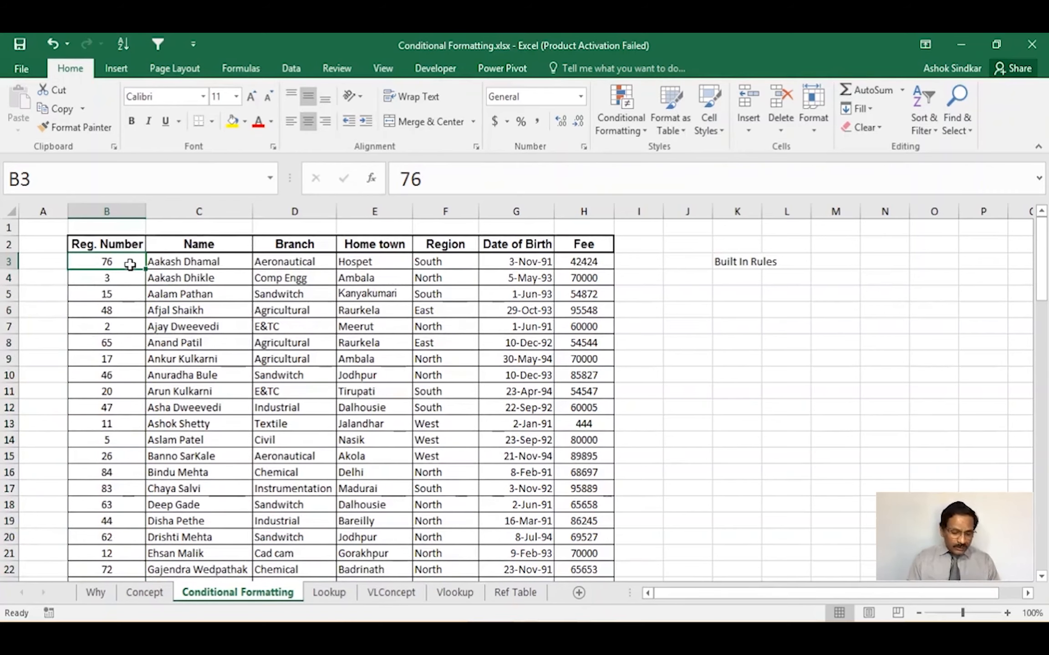
pyautogui.hotkey('ctrl', 'Down')
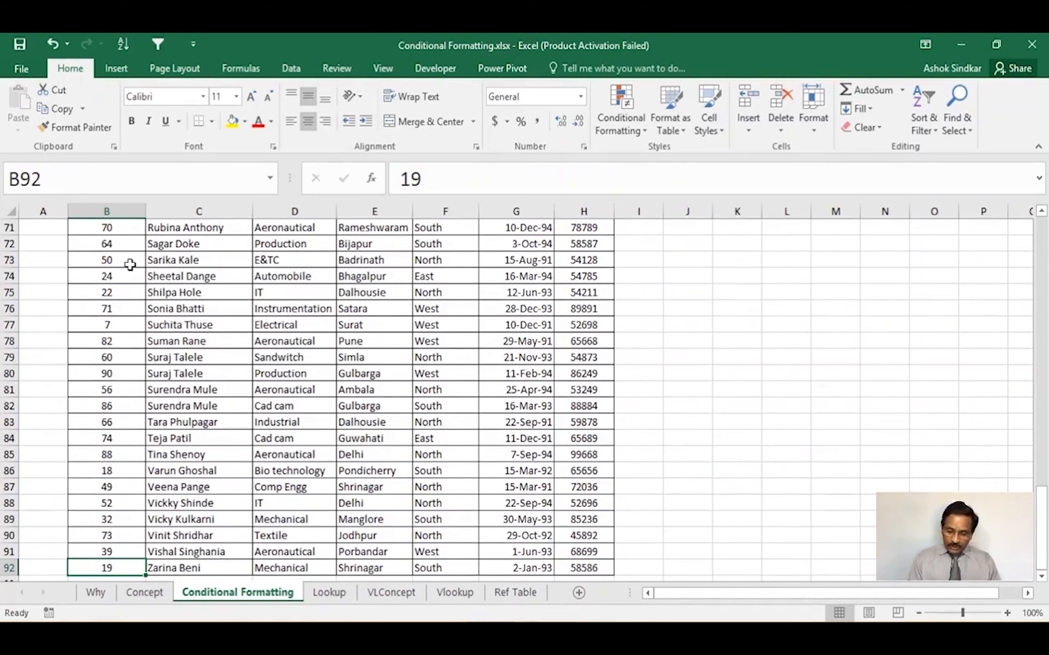
pyautogui.hotkey('ctrl', 'Up')
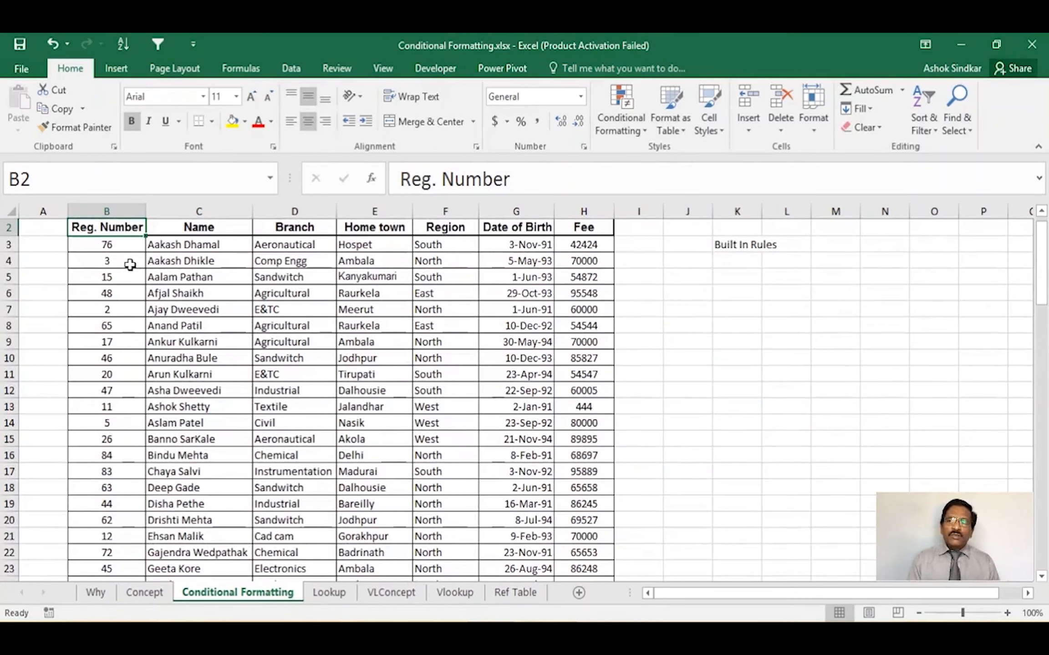
pyautogui.click(117, 246)
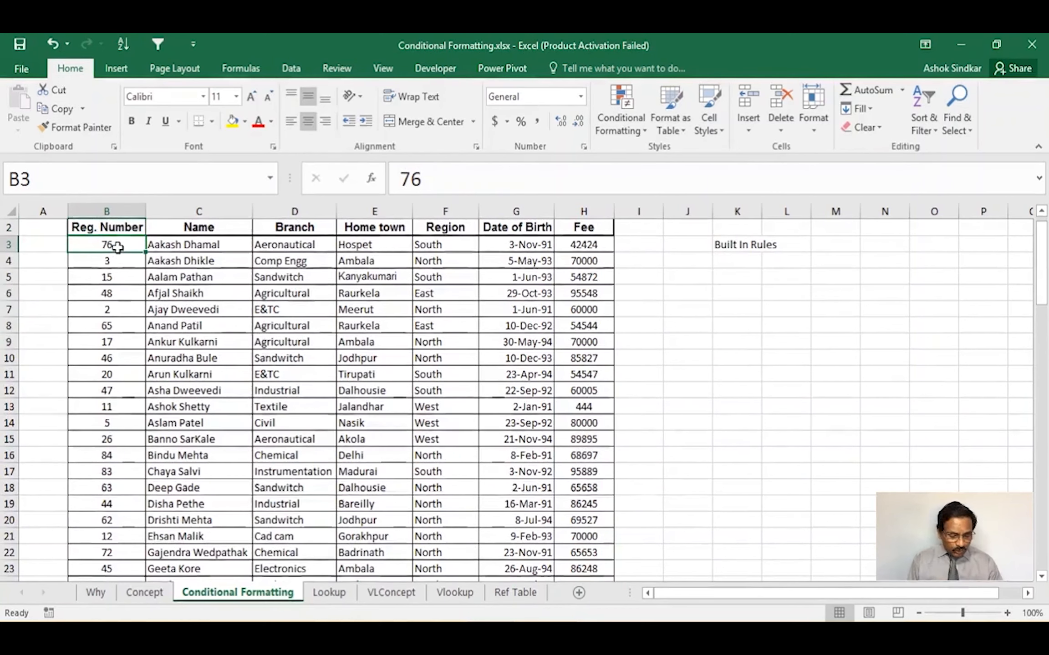
pyautogui.hotkey('ctrl', 'shift', 'Down')
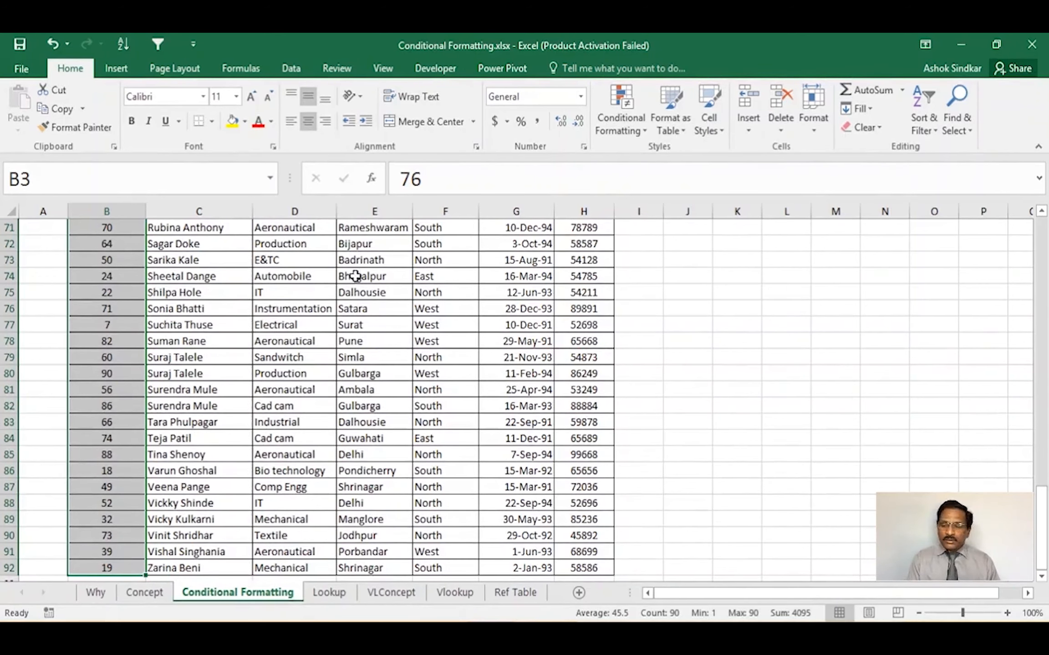
# Apply magenta gradient-fill Data Bars to the selected registration numbers in B3:B92
pyautogui.moveTo(1041, 509); pyautogui.dragTo(1041, 264)
pyautogui.click(625, 113)
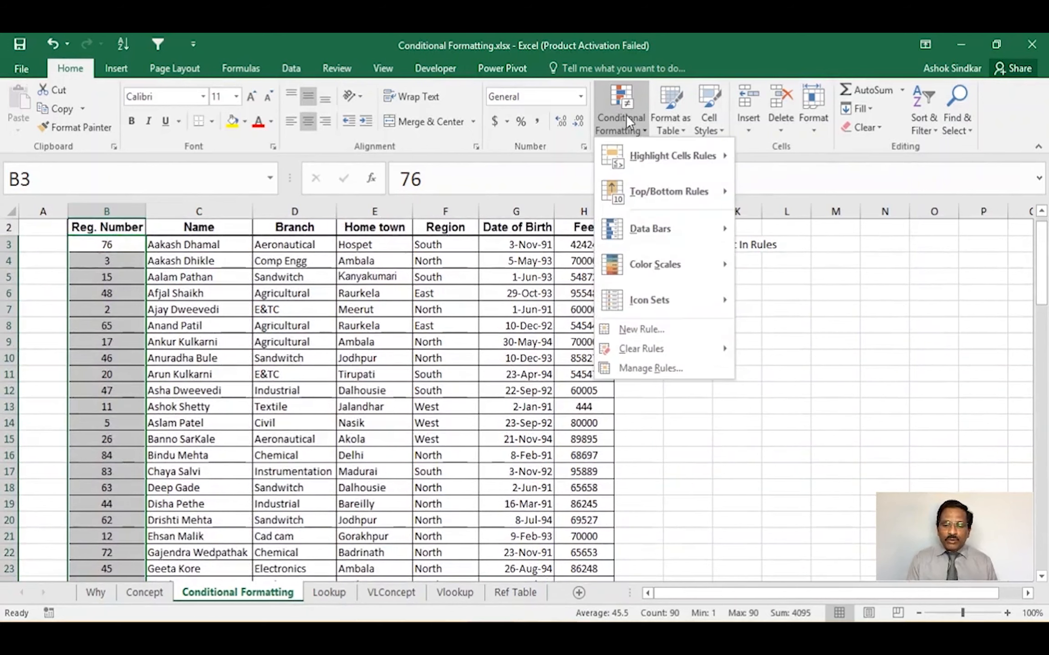
pyautogui.moveTo(662, 222)
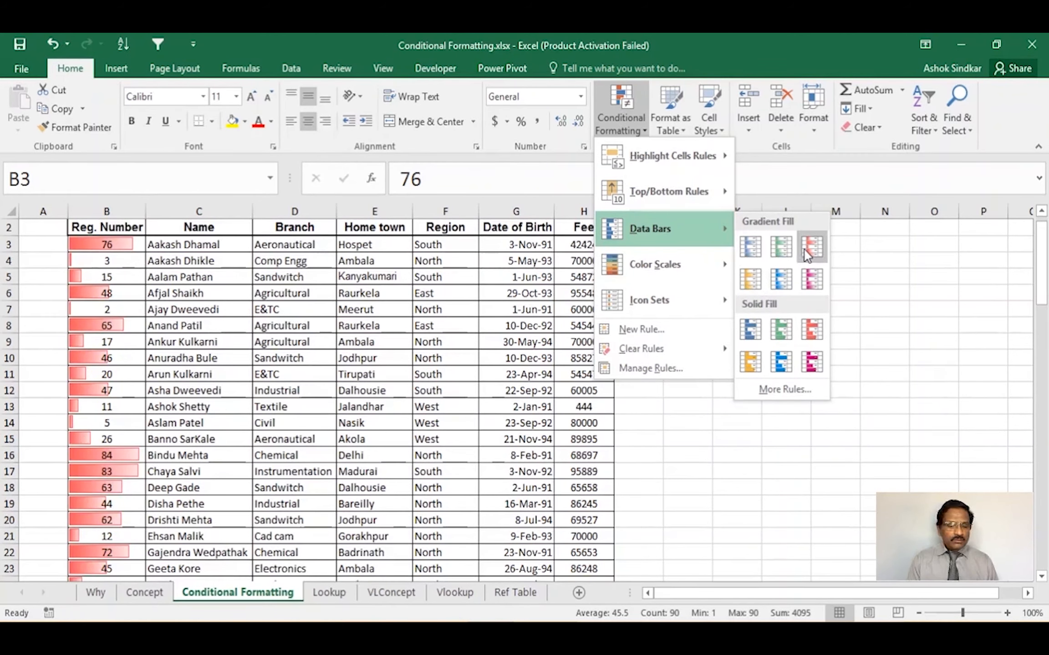
pyautogui.click(815, 280)
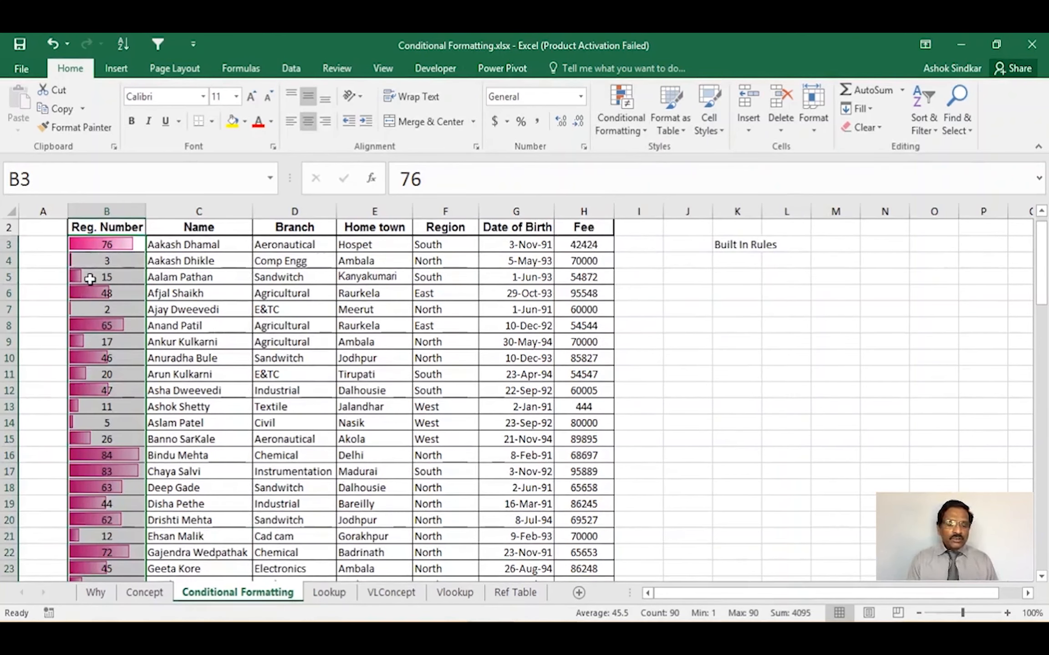
# Compare the data bar lengths of small and large registration numbers in column B, such as B4, B16 and B17
pyautogui.click(106, 356)
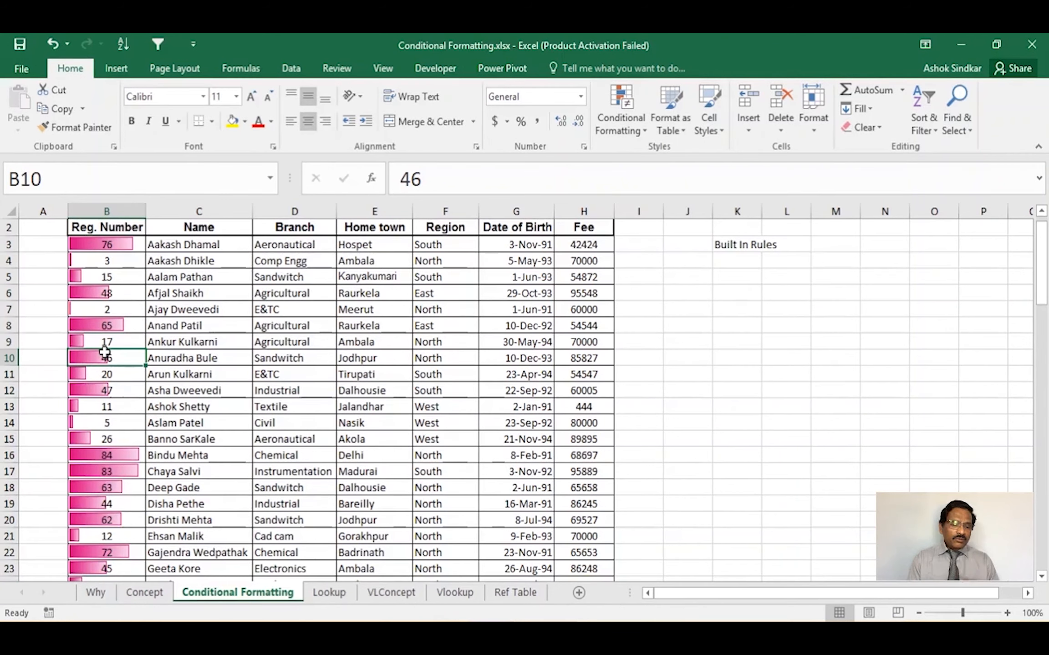
pyautogui.click(86, 264)
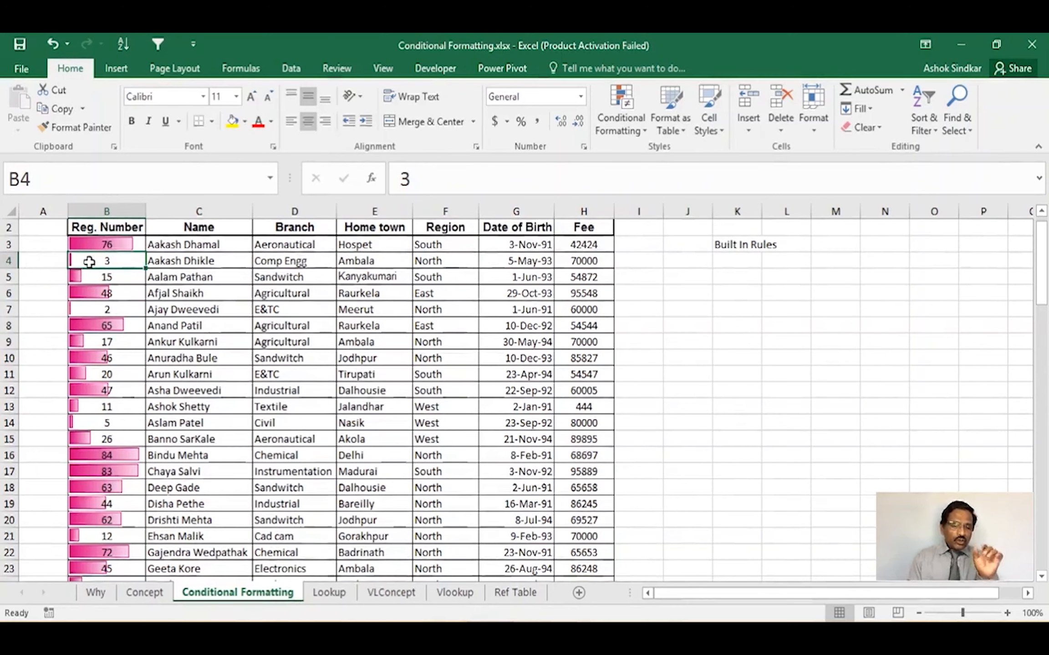
pyautogui.click(127, 459)
pyautogui.click(127, 469)
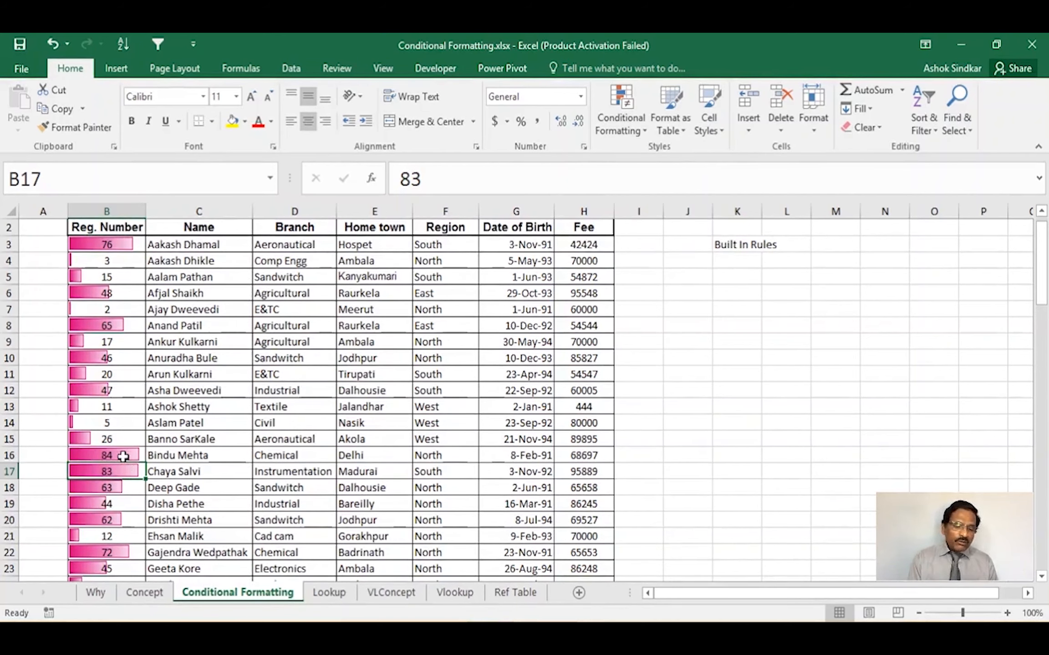
pyautogui.click(124, 456)
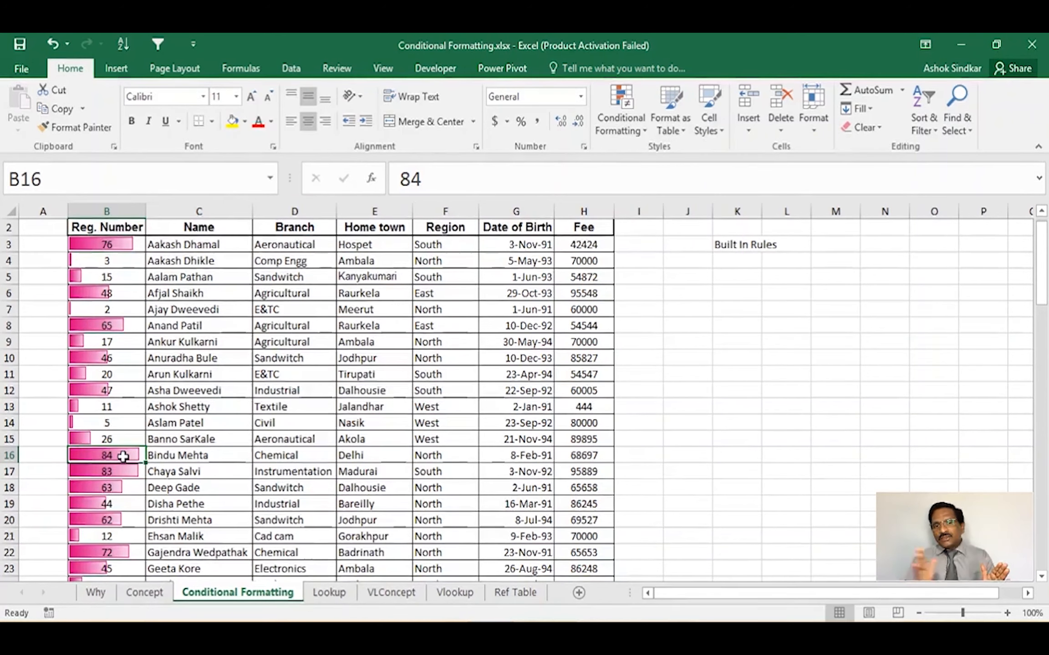
pyautogui.click(94, 263)
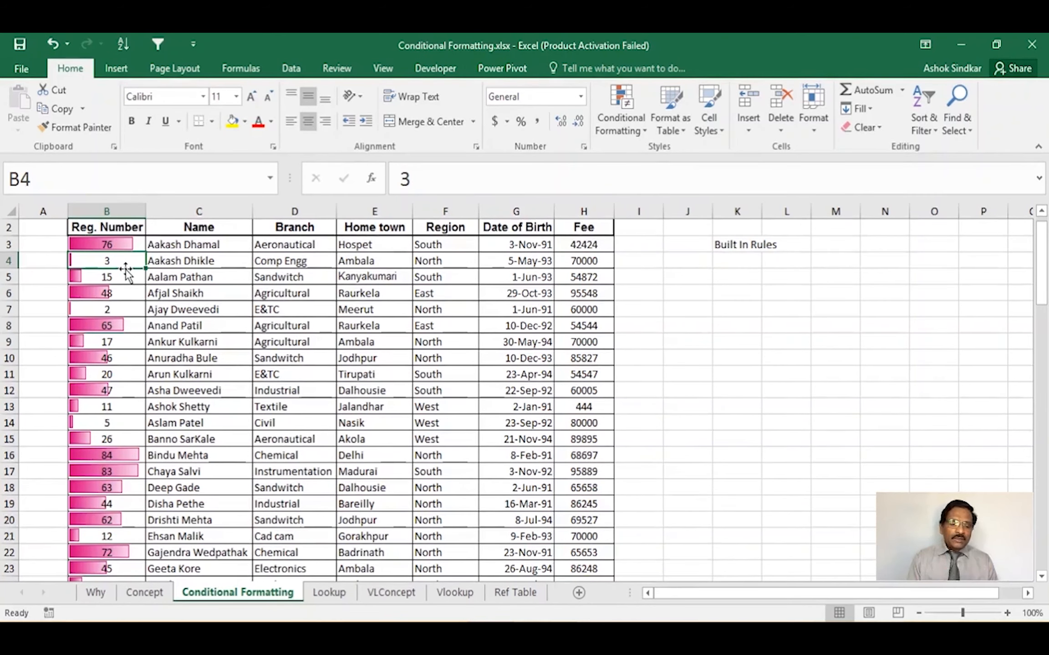
# Widen the Reg. Number column to about two and a half times its width, and autofit it back to its contents
pyautogui.moveTo(145, 211); pyautogui.dragTo(262, 219)
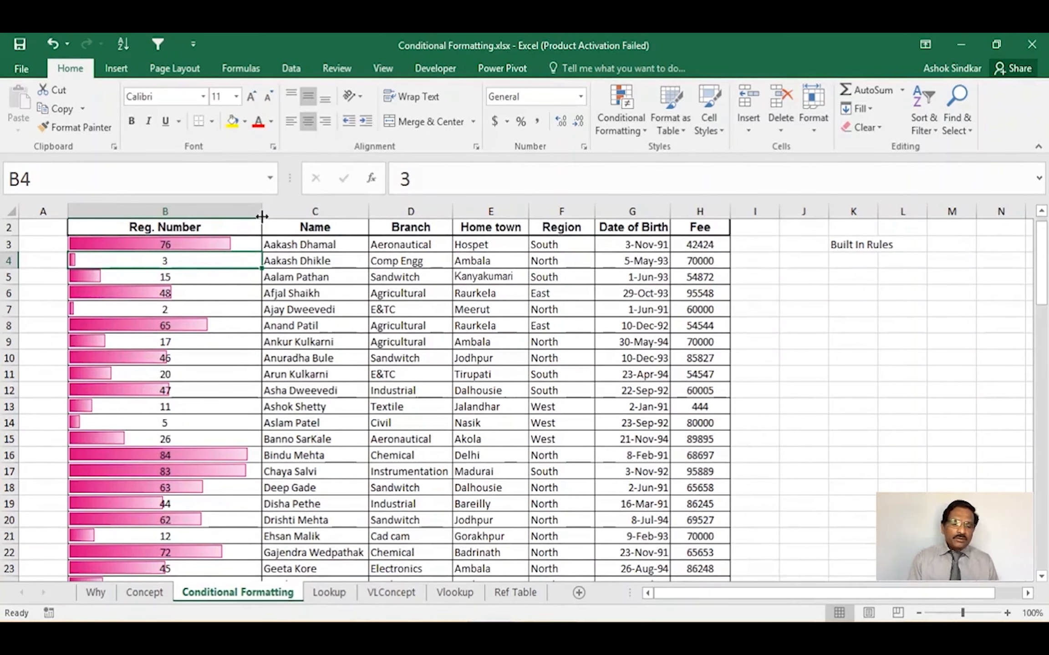
pyautogui.doubleClick(261, 216)
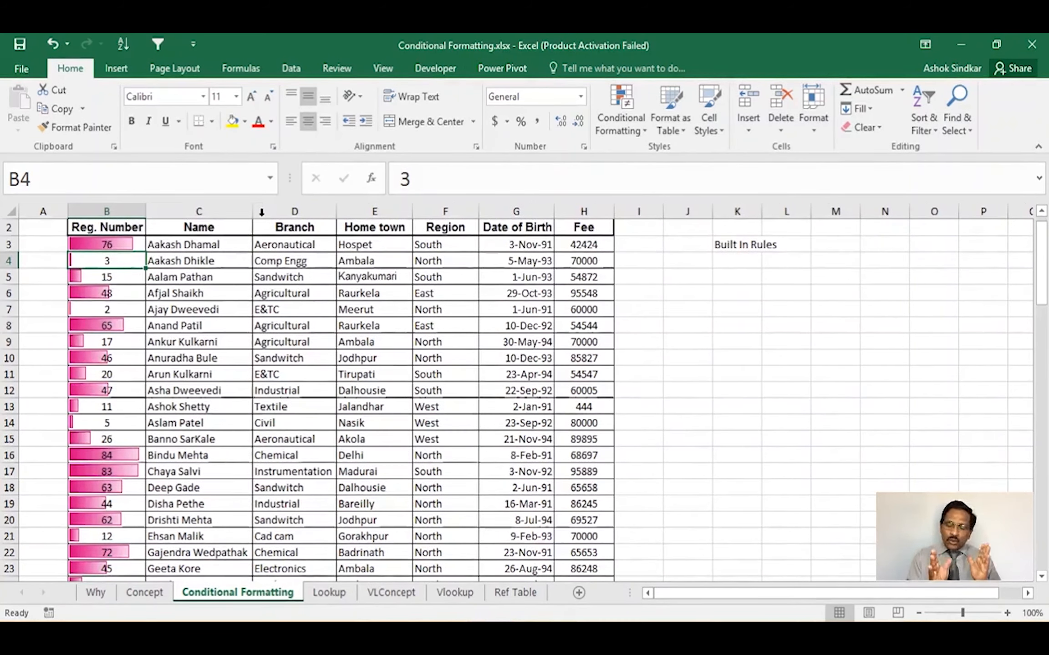
pyautogui.click(114, 340)
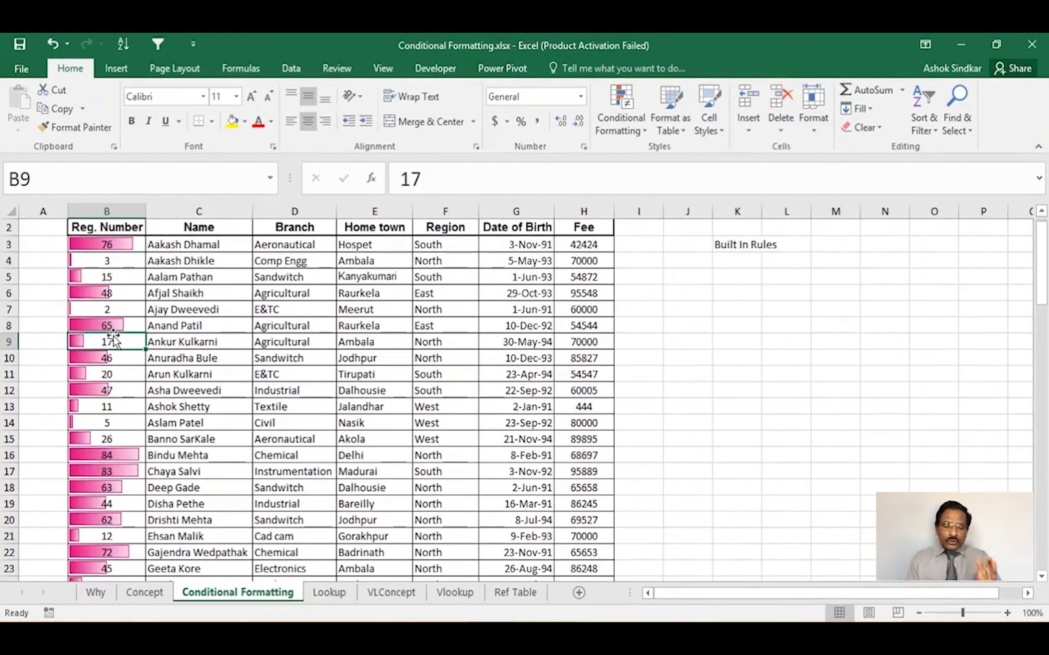
# Sort the student table by Reg. Number in ascending order and review the data bars from the first to the last entry
pyautogui.click(119, 309)
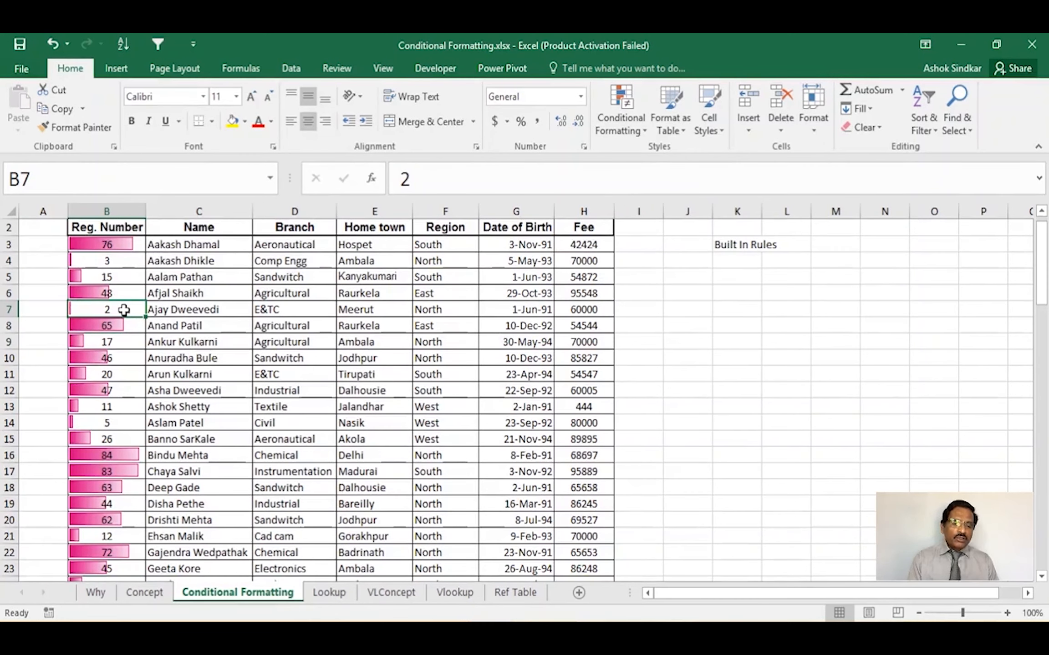
pyautogui.click(120, 44)
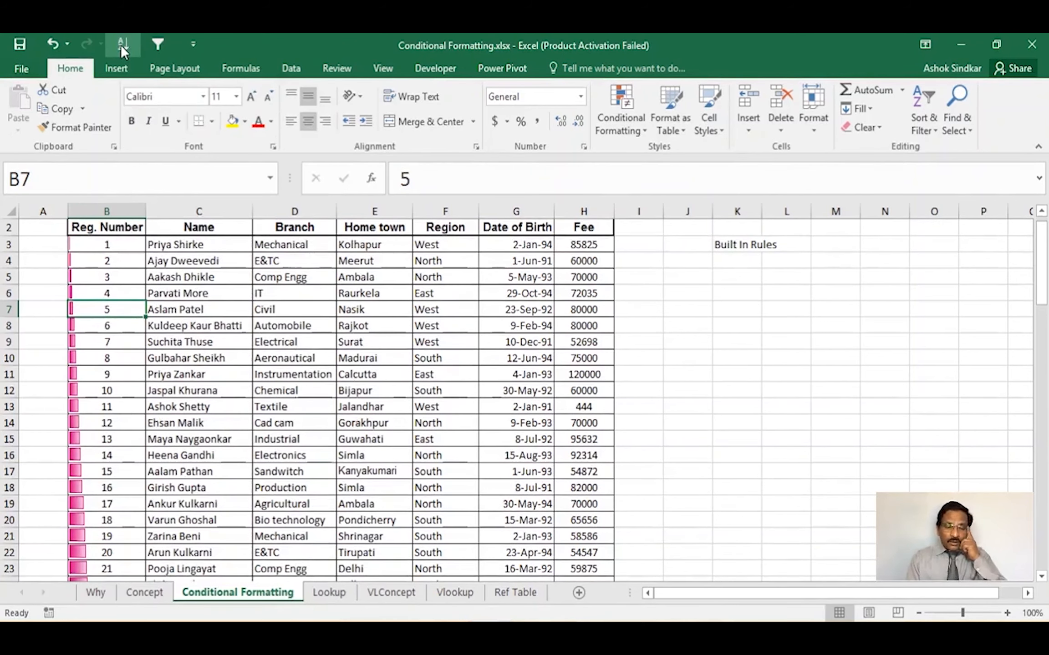
pyautogui.click(116, 246)
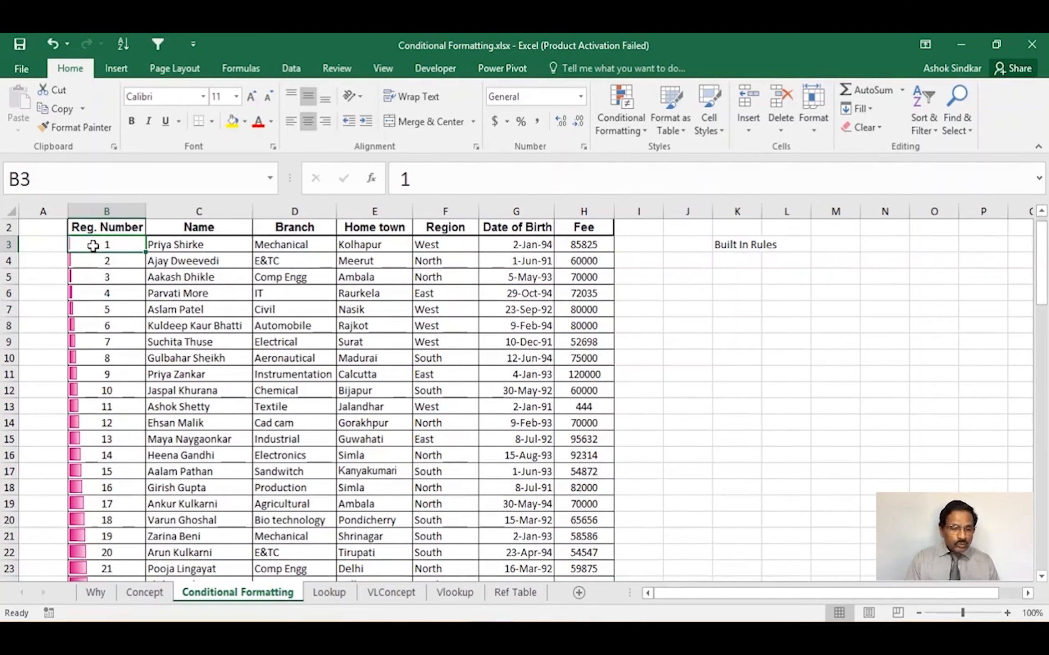
pyautogui.hotkey('ctrl', 'Down')
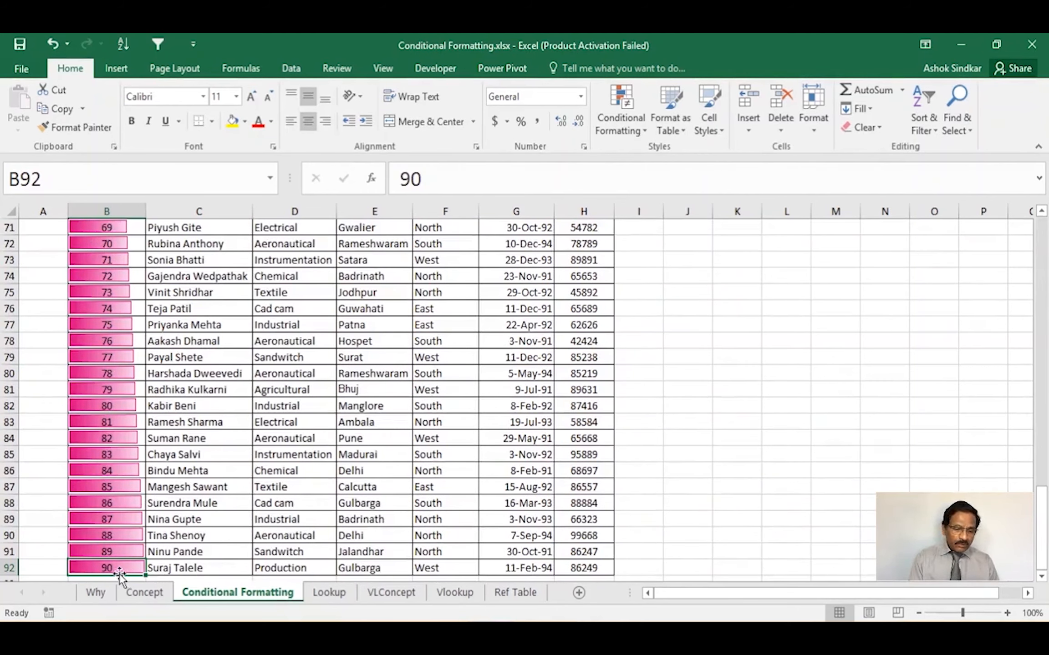
pyautogui.click(271, 508)
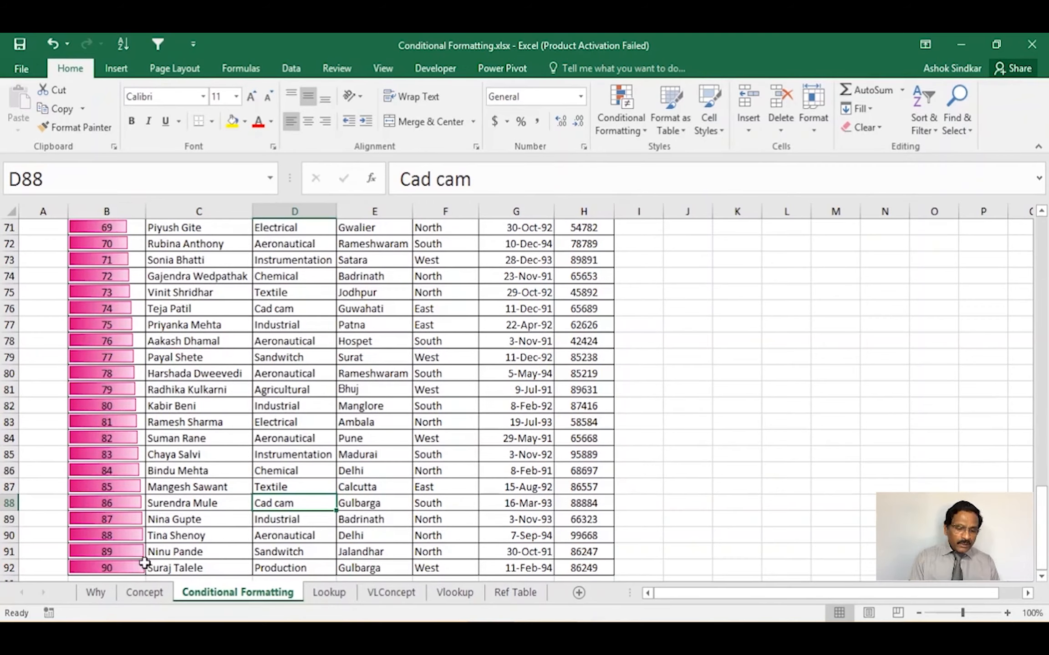
pyautogui.scroll(-2, 516, 400)
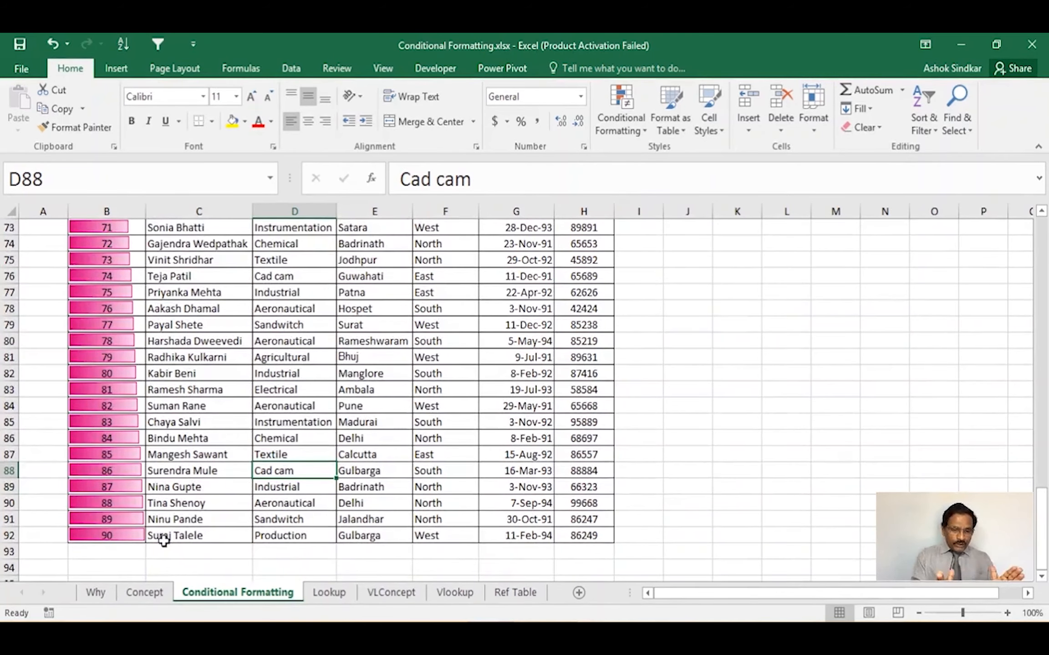
pyautogui.moveTo(146, 212)
pyautogui.mouseDown()
pyautogui.moveTo(207, 213)
pyautogui.moveTo(146, 212)
pyautogui.mouseUp()
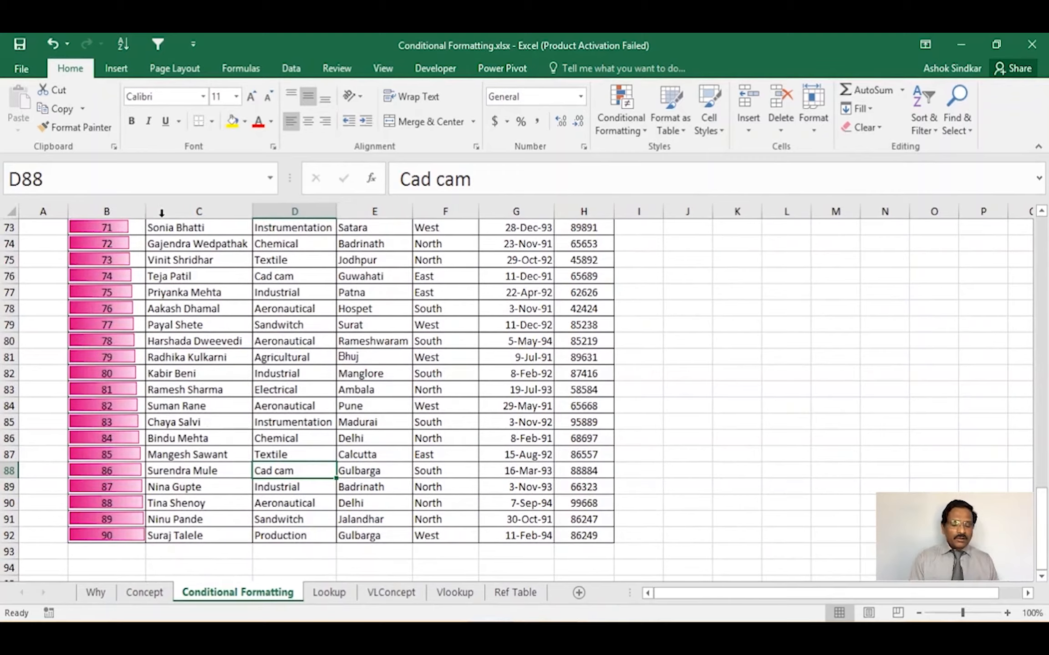
pyautogui.moveTo(1041, 528); pyautogui.dragTo(1041, 258)
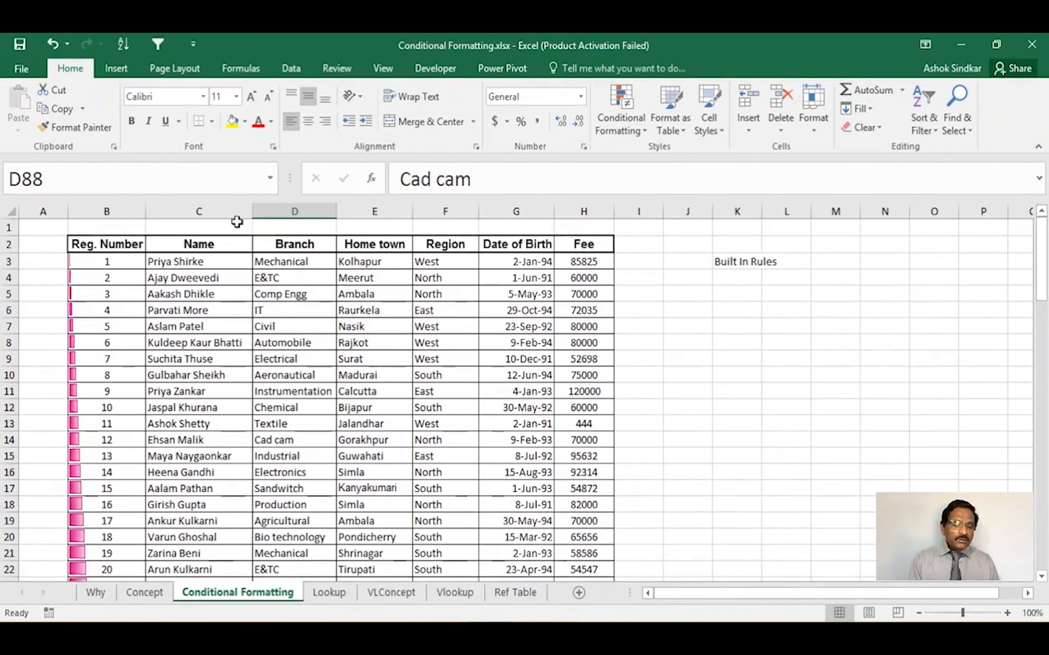
# Select all registration numbers in B3:B92 and clear the conditional formatting rules from the selected cells
pyautogui.click(139, 294)
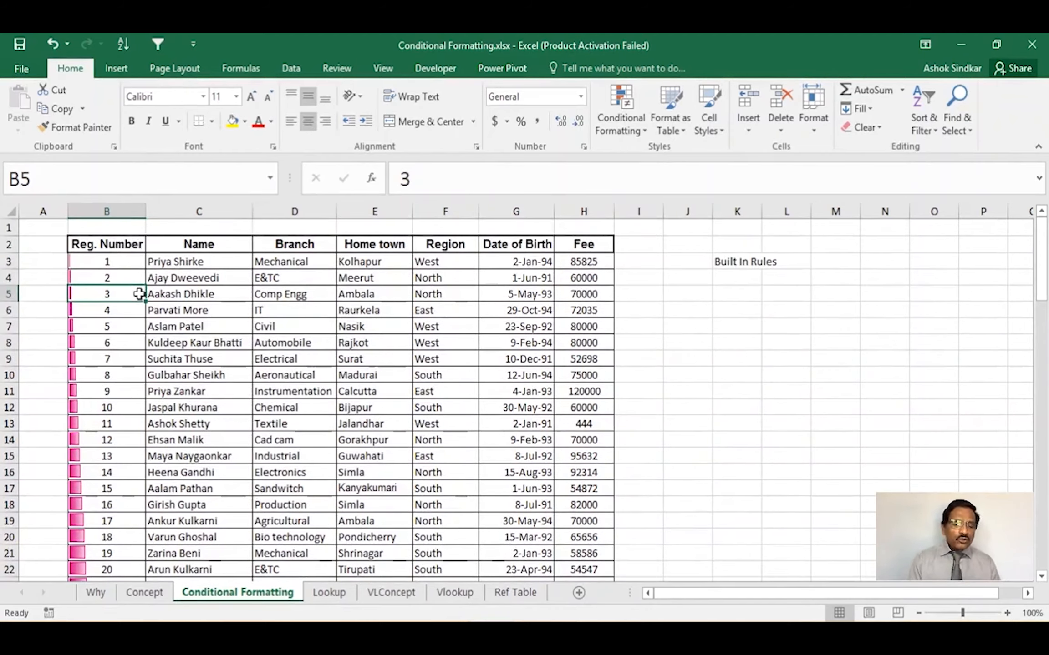
pyautogui.click(130, 263)
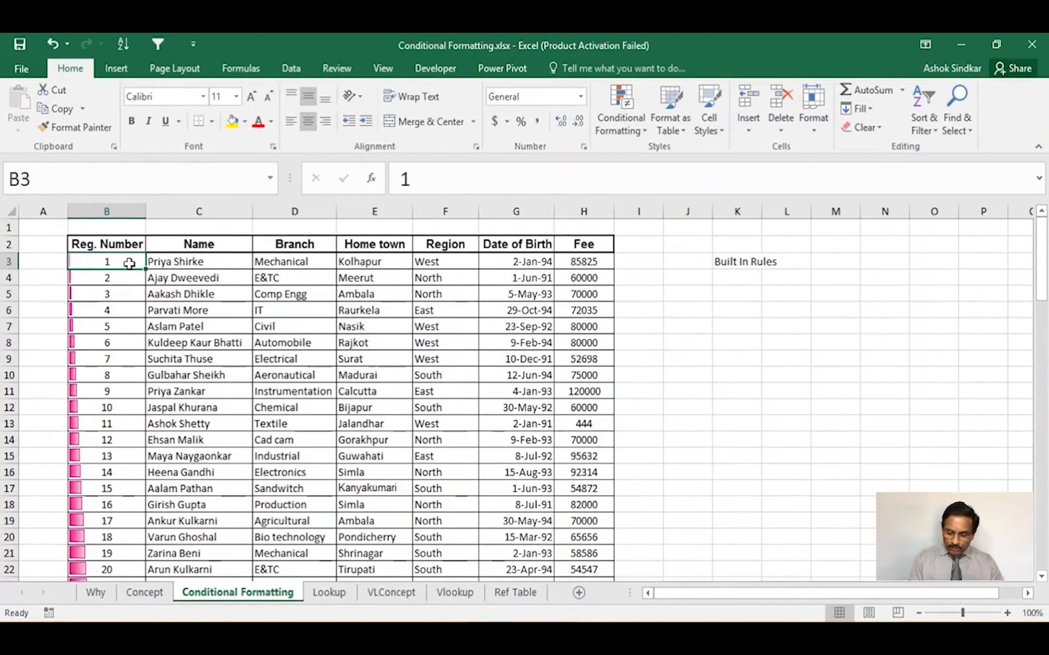
pyautogui.hotkey('ctrl', 'shift', 'Down')
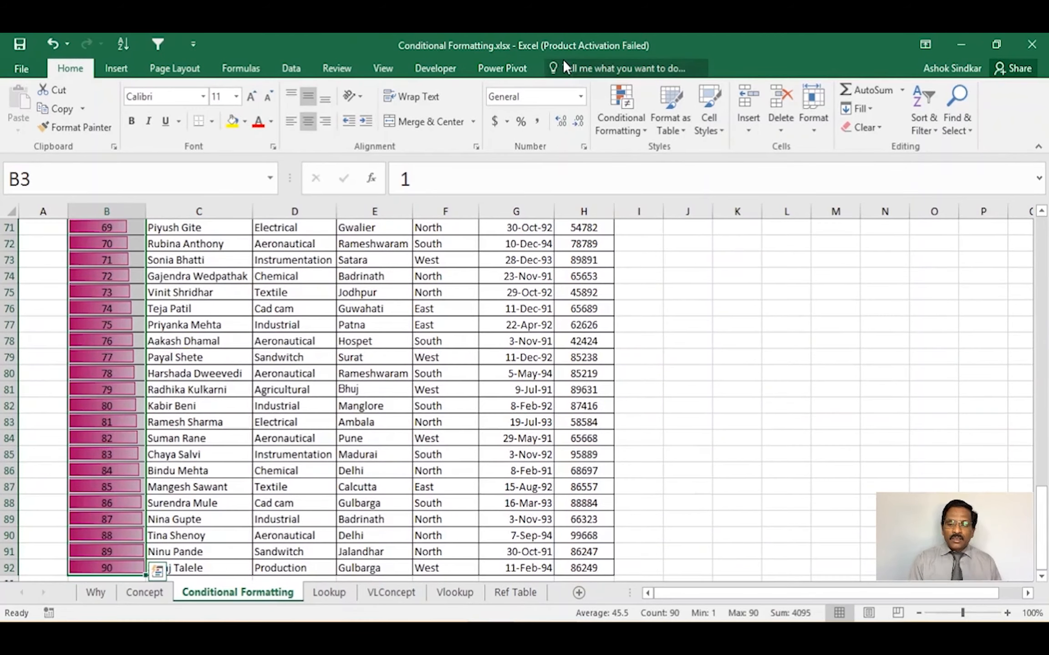
pyautogui.click(616, 98)
pyautogui.moveTo(661, 346)
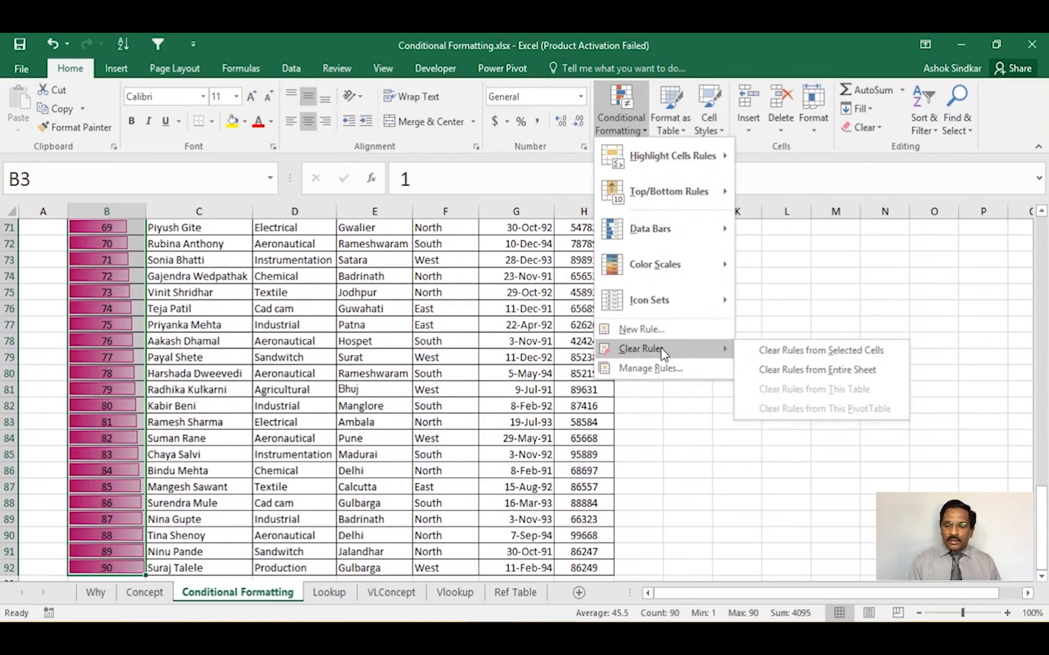
pyautogui.click(836, 353)
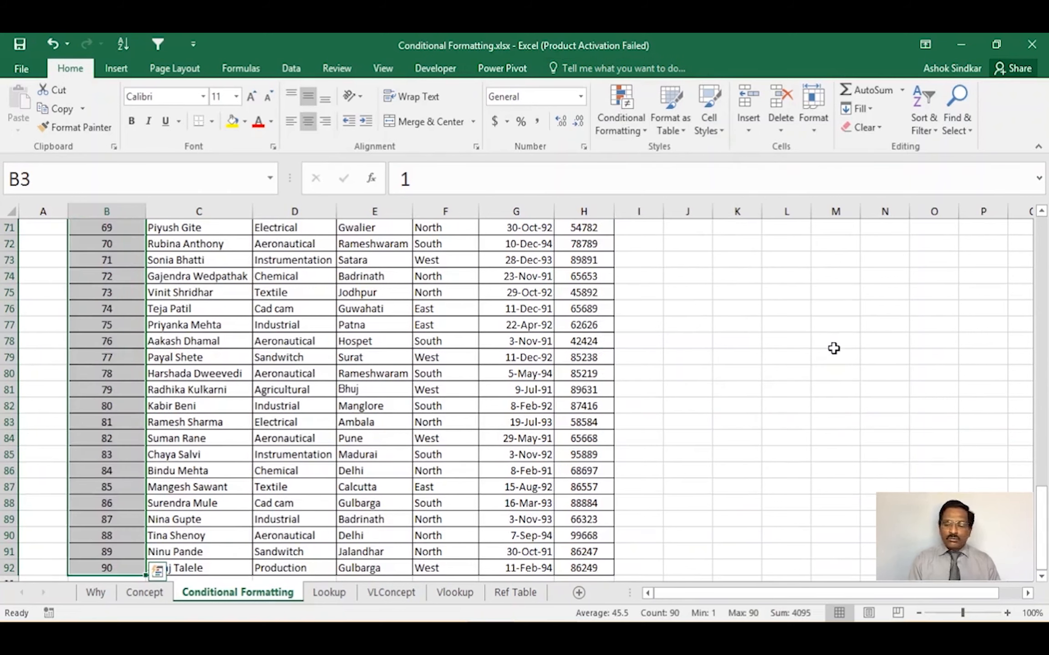
# Apply the Green - Yellow - Red Color Scale to the selected registration numbers and deselect the range
pyautogui.moveTo(1041, 515); pyautogui.dragTo(1045, 241)
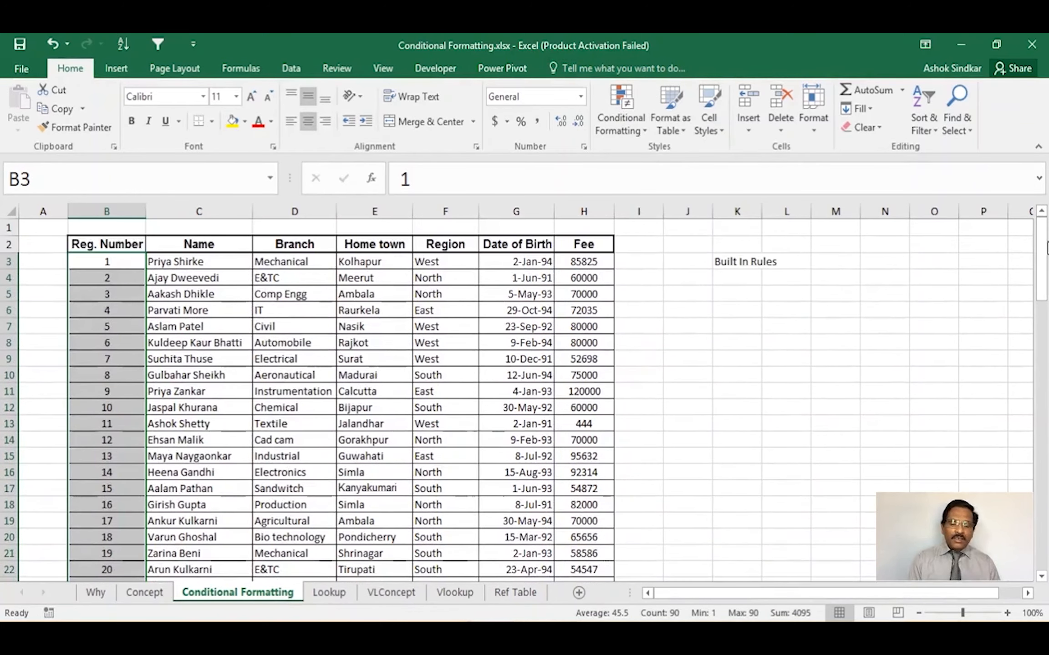
pyautogui.click(613, 120)
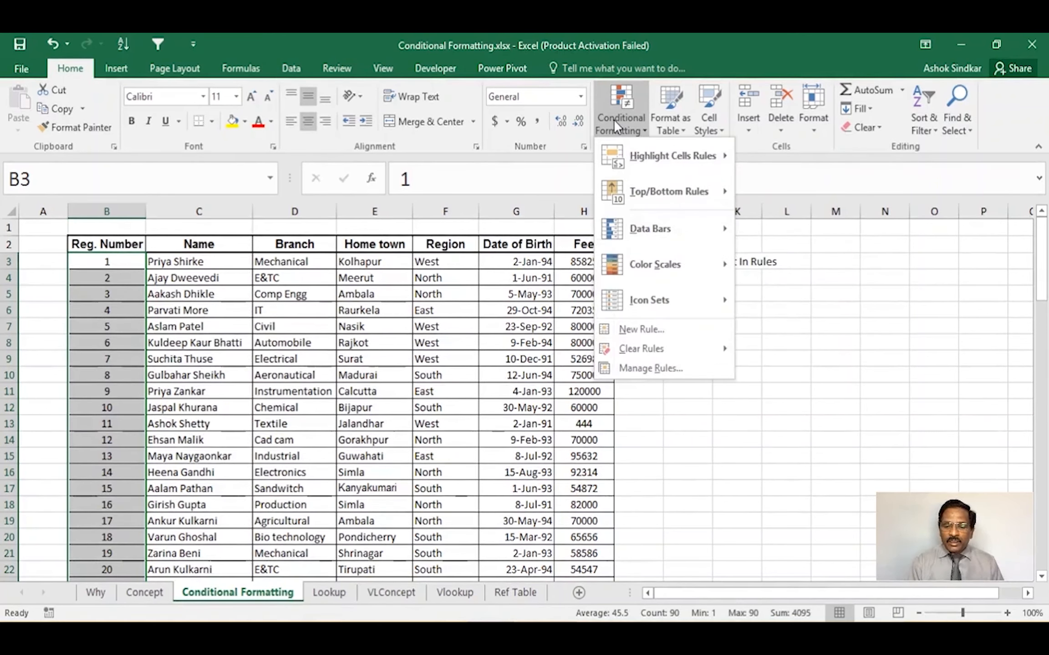
pyautogui.moveTo(642, 264)
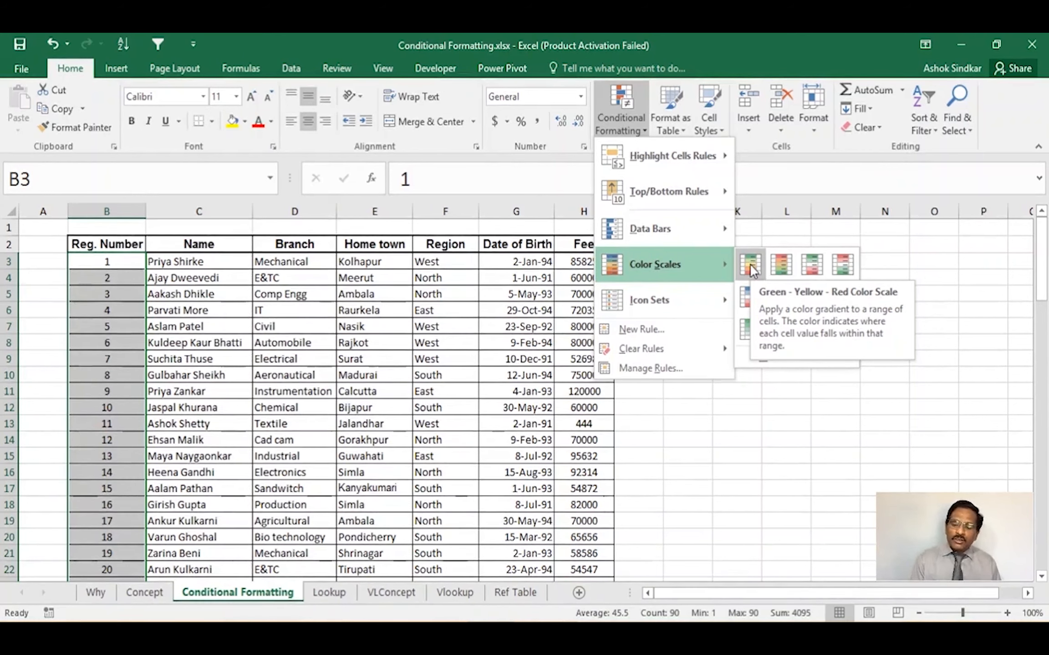
pyautogui.click(750, 264)
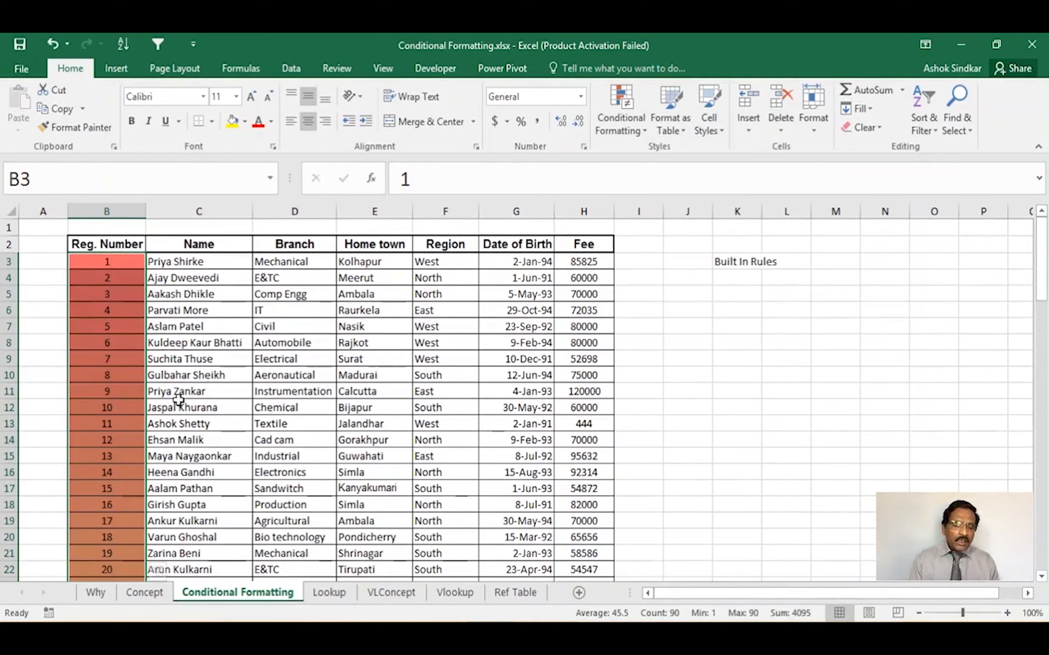
pyautogui.click(236, 301)
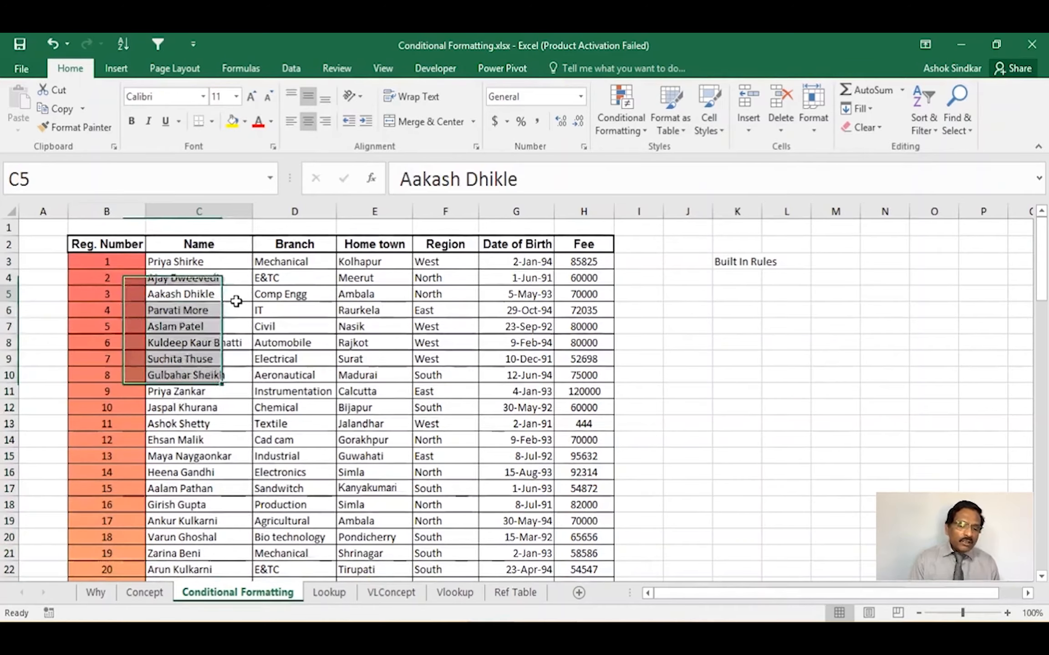
# Examine how the color scale shades the registration numbers from the first entry to the last
pyautogui.moveTo(1045, 262); pyautogui.dragTo(1041, 497)
pyautogui.moveTo(1041, 514); pyautogui.dragTo(1041, 528)
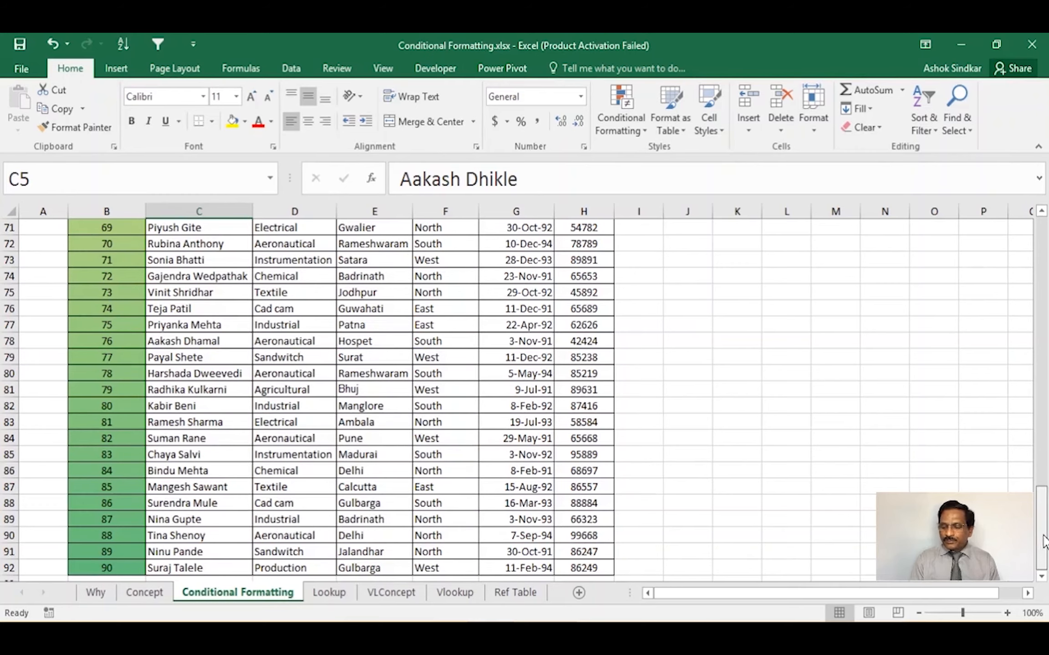
pyautogui.moveTo(1043, 542); pyautogui.dragTo(1042, 273)
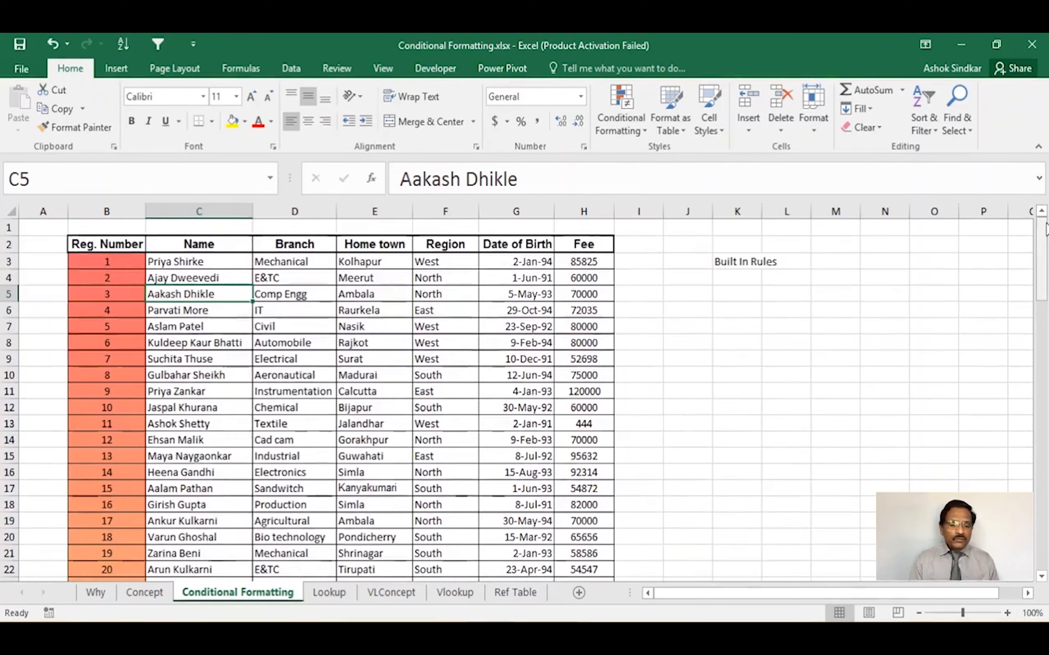
# Clear the conditional formatting rules from the entire sheet and select the first student's name in C3
pyautogui.click(135, 261)
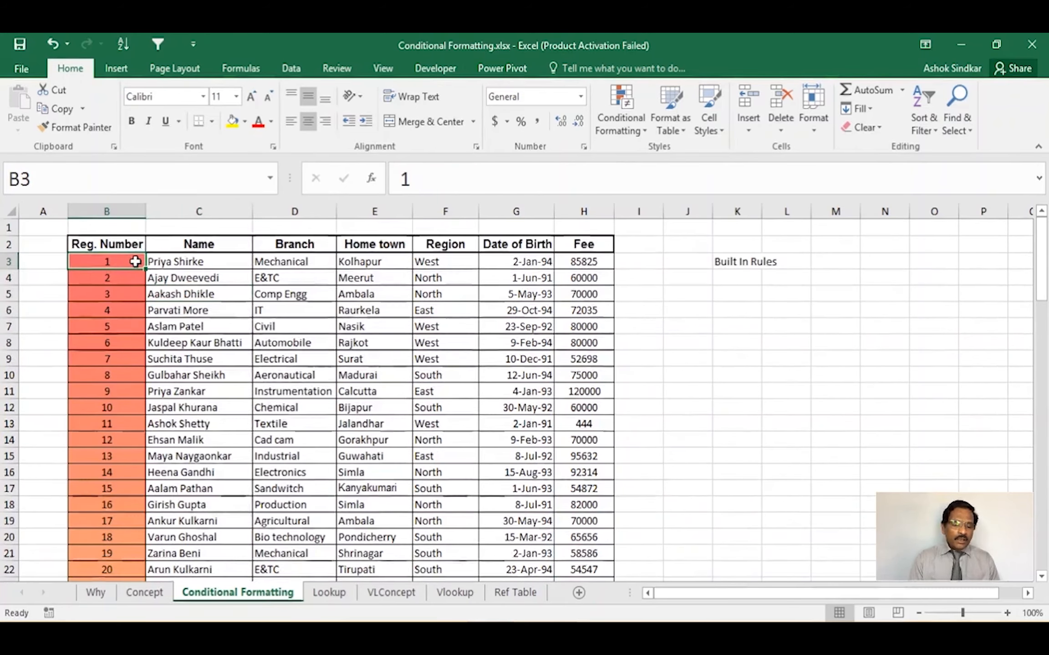
pyautogui.click(612, 108)
pyautogui.moveTo(643, 349)
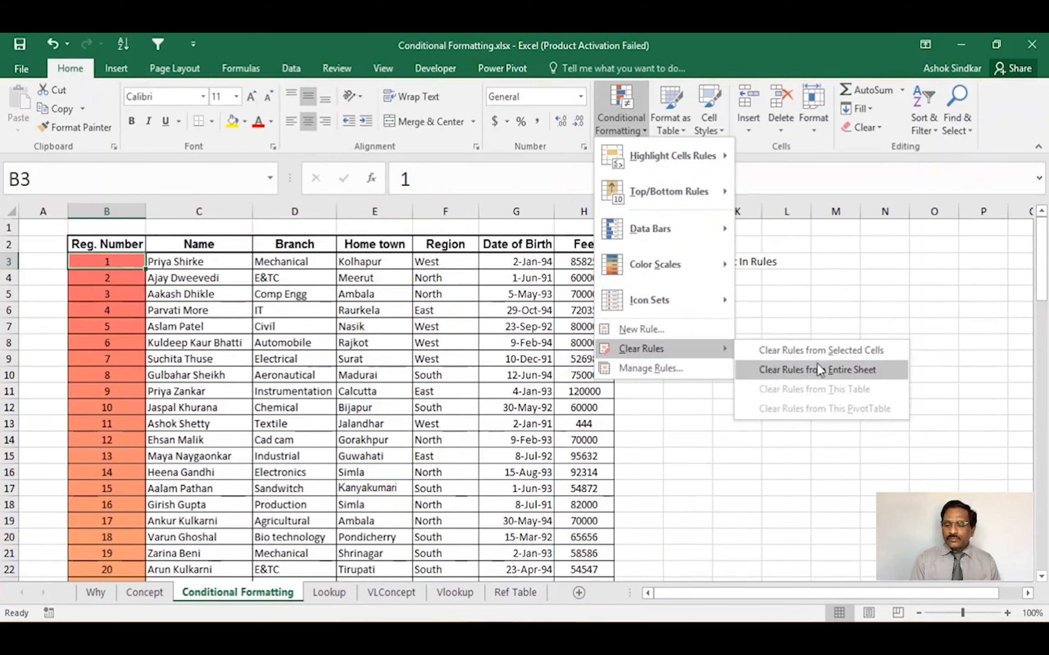
pyautogui.click(833, 368)
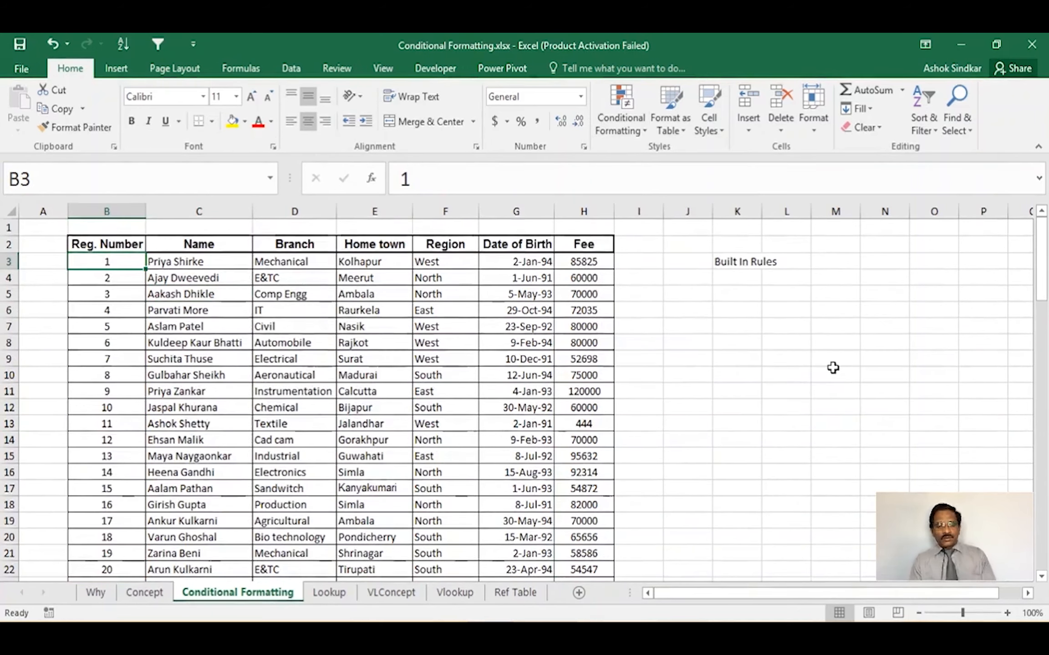
pyautogui.click(194, 267)
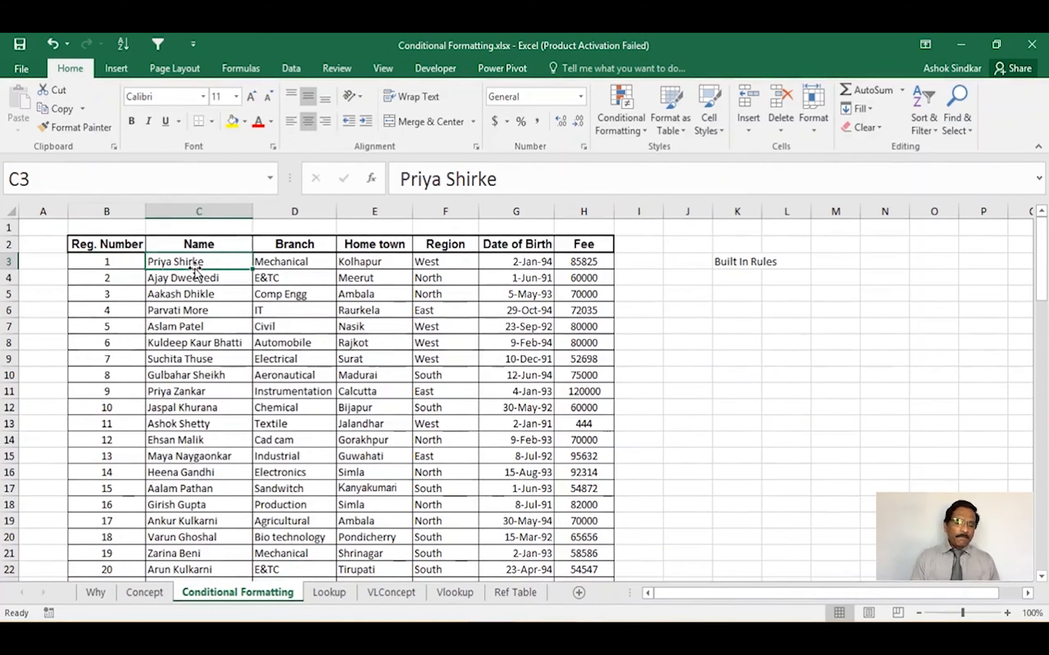
# Select all registration numbers in B3:B92 and apply the rimmed three-traffic-lights icon set from the Shapes group
pyautogui.click(119, 269)
pyautogui.hotkey('ctrl', 'shift', 'Down')
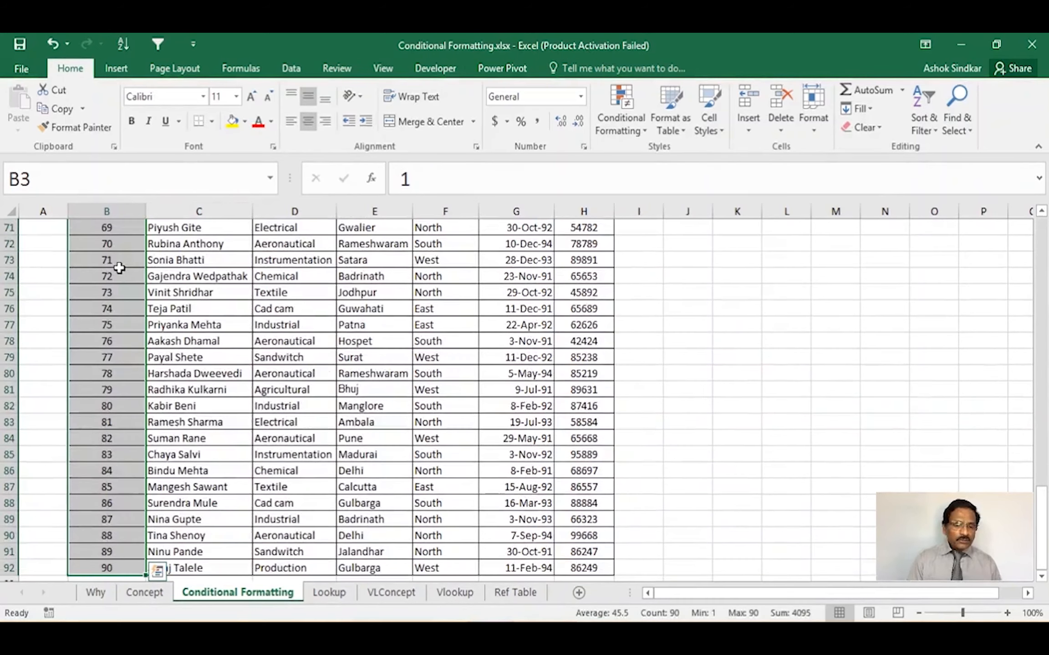
pyautogui.click(632, 131)
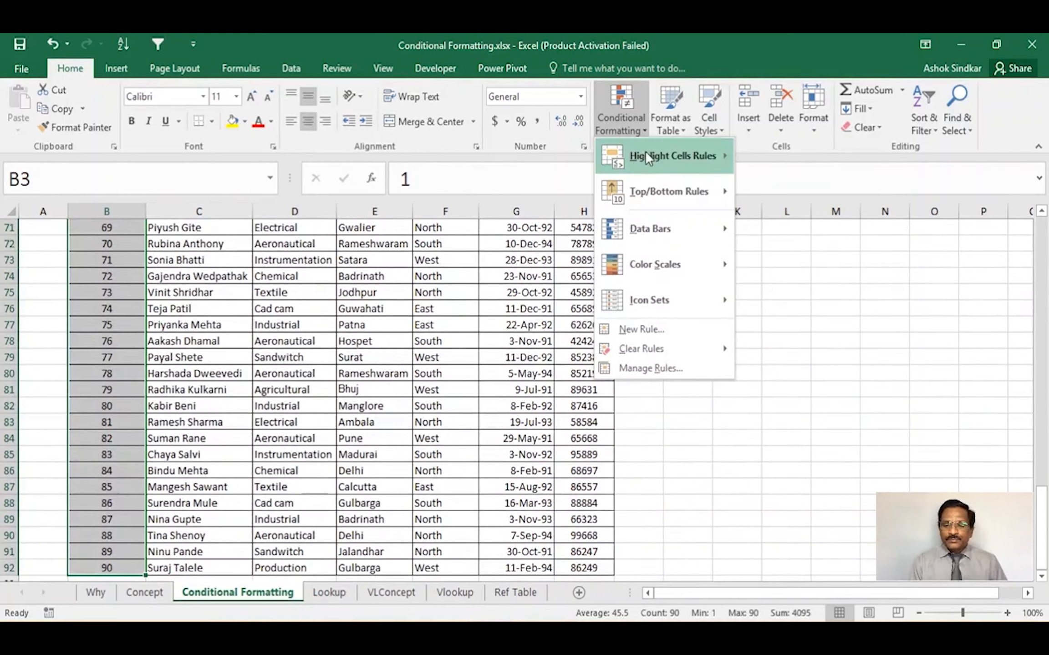
pyautogui.moveTo(647, 155)
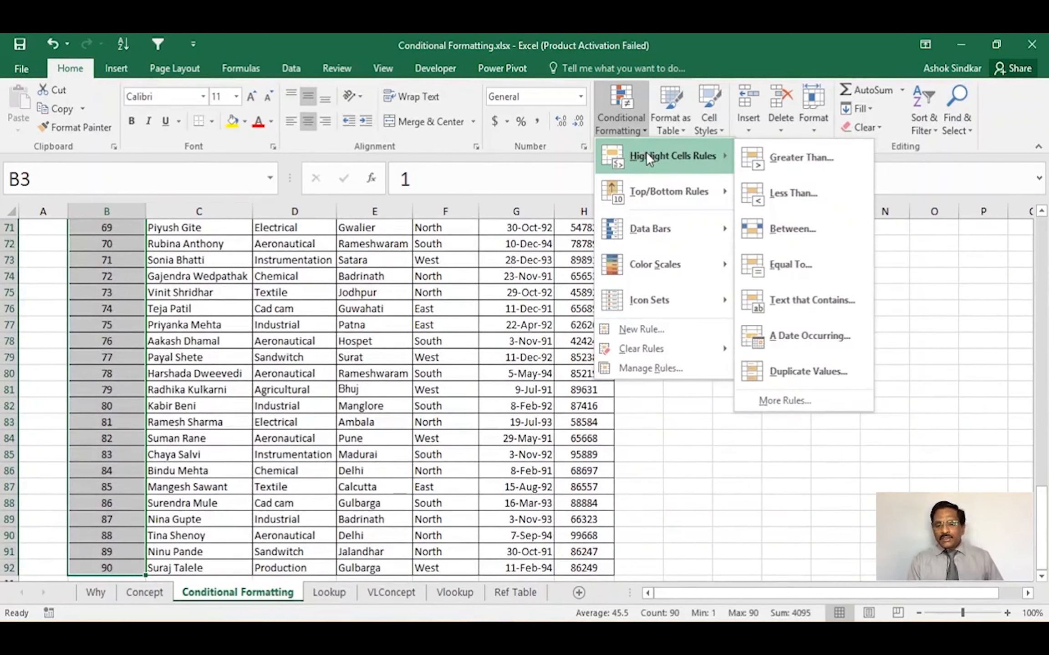
pyautogui.moveTo(664, 296)
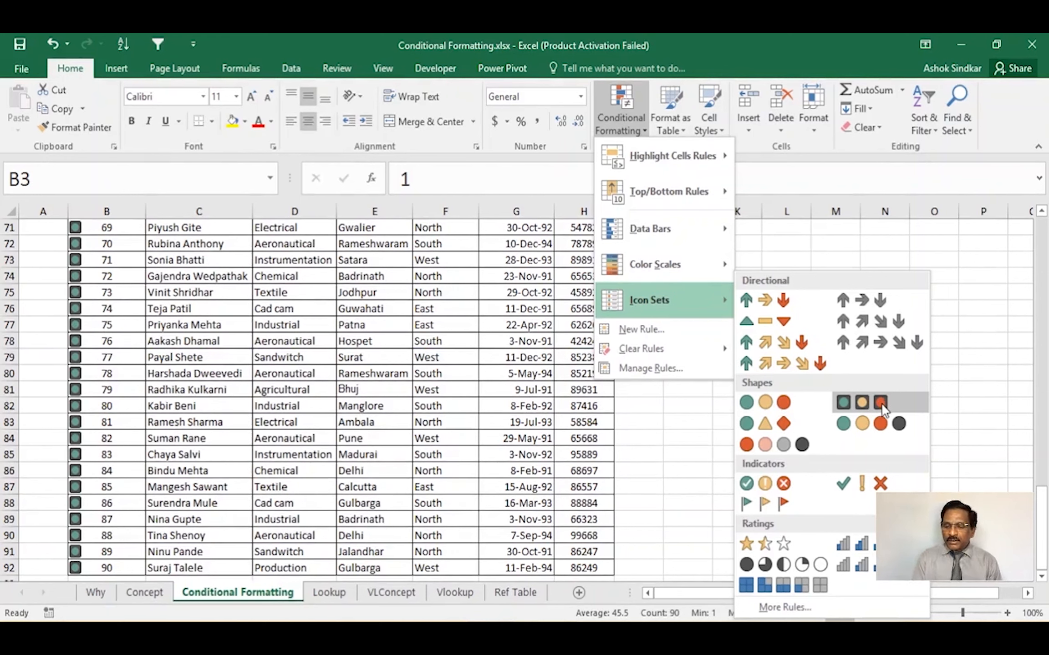
pyautogui.click(846, 405)
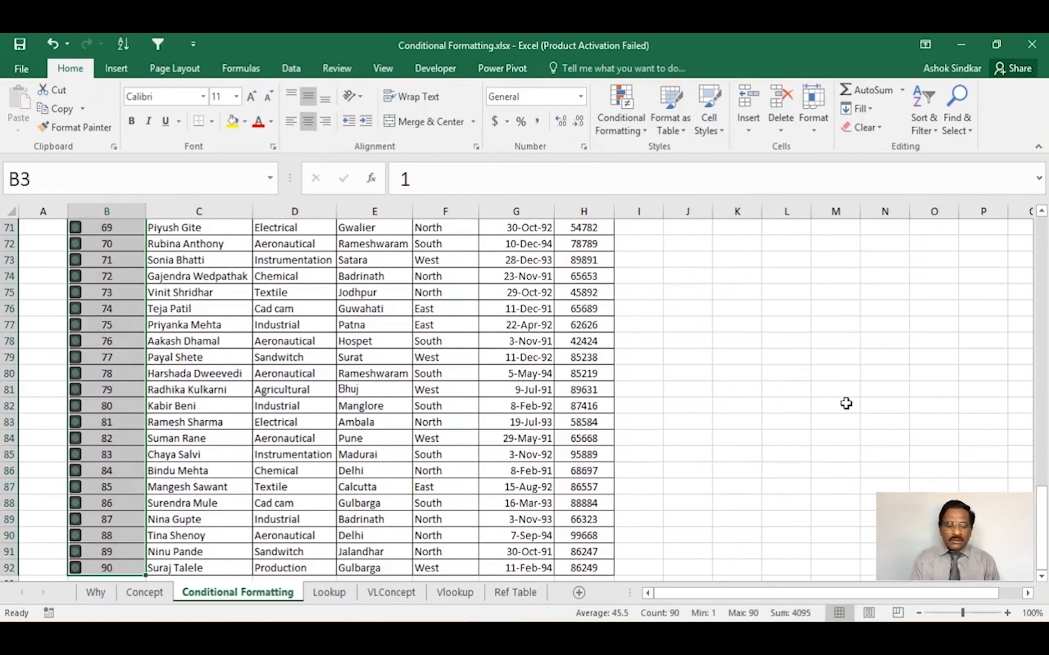
# Examine the traffic-light icons from the first registration number to where the colour changes between 30 and 31
pyautogui.moveTo(1042, 532); pyautogui.dragTo(1042, 242)
pyautogui.moveTo(129, 262); pyautogui.dragTo(216, 546)
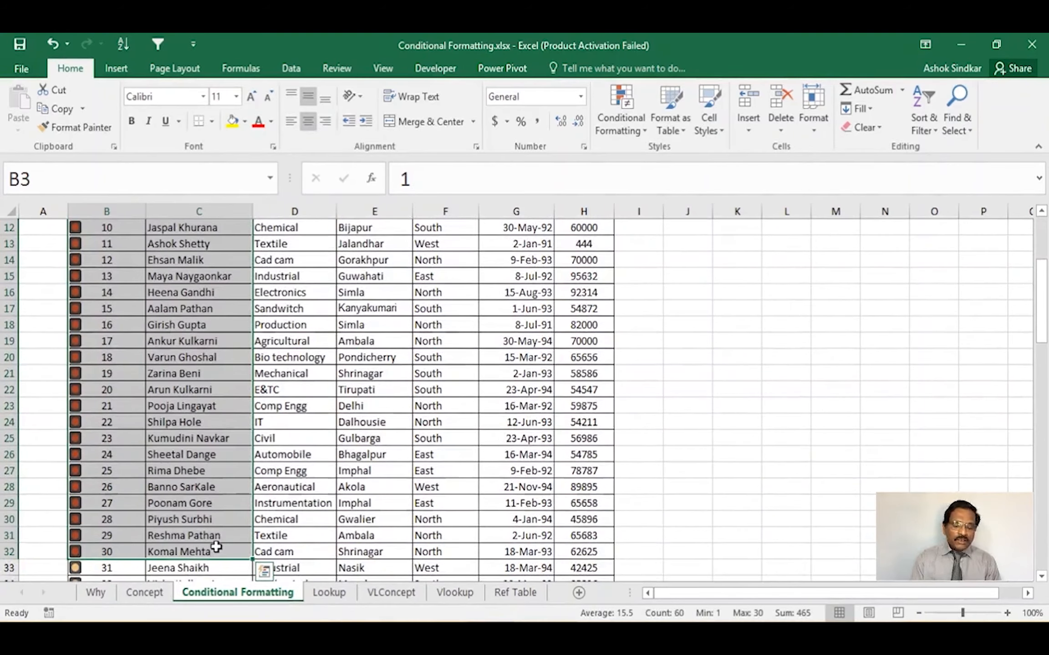
pyautogui.click(1041, 576)
pyautogui.click(1041, 575)
pyautogui.click(1041, 576)
pyautogui.click(1041, 576)
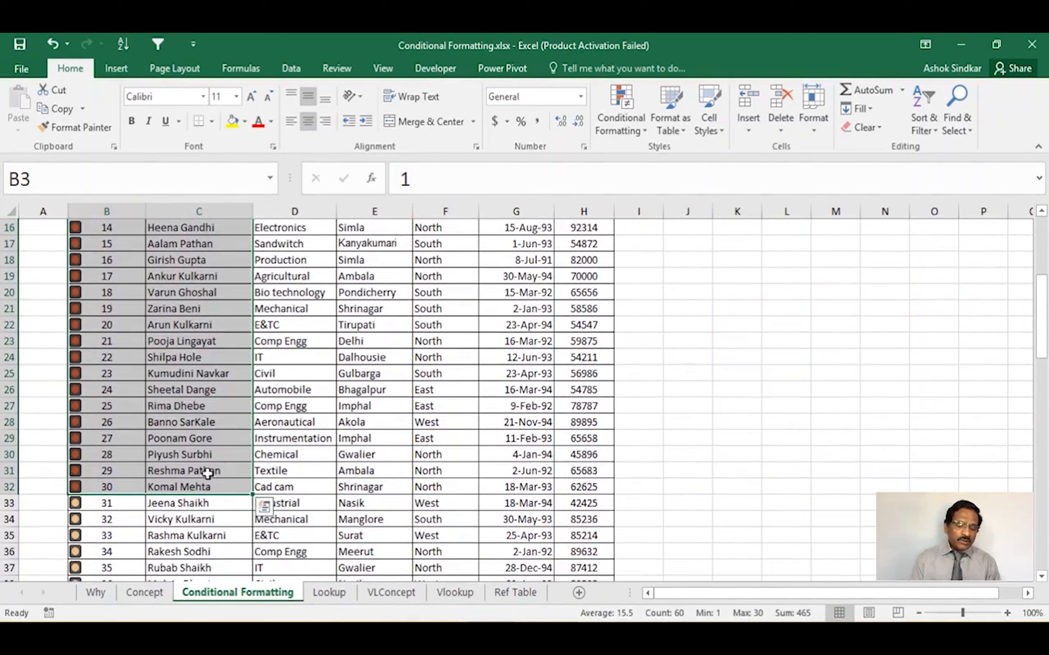
pyautogui.click(303, 411)
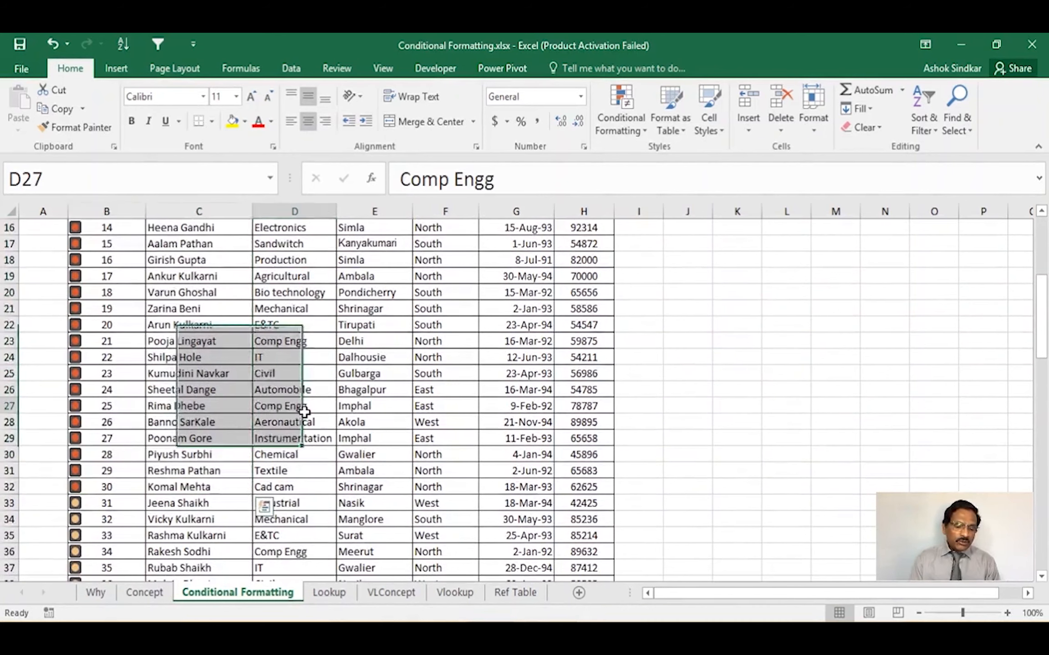
pyautogui.click(110, 489)
pyautogui.click(117, 504)
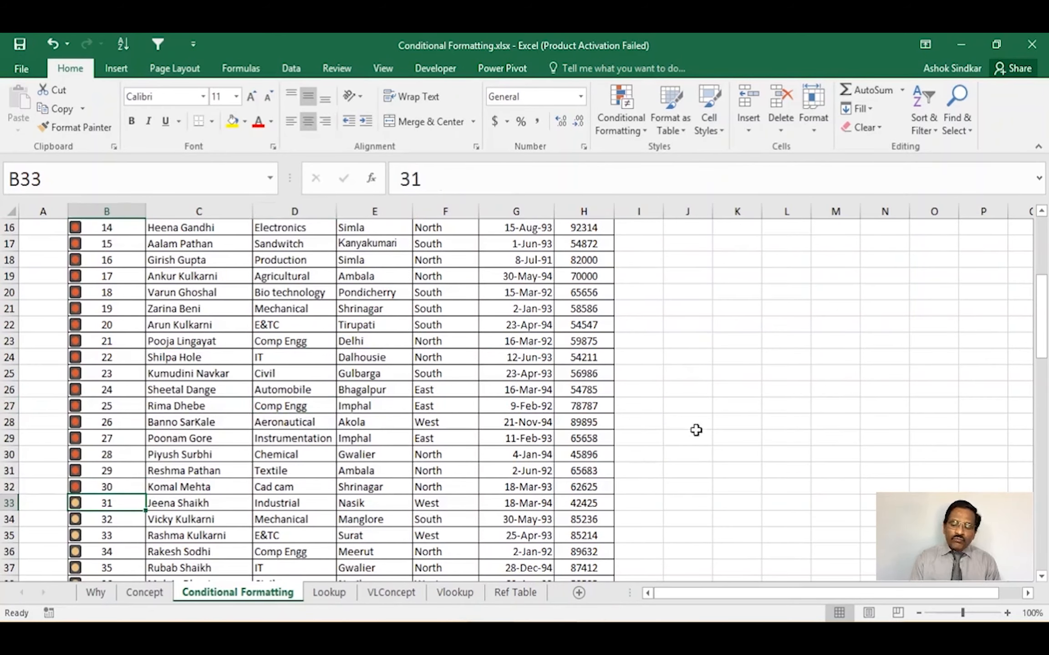
# Examine the traffic-light colour change between registration numbers 60 and 61 and the icons through number 90
pyautogui.moveTo(1044, 321); pyautogui.dragTo(1045, 451)
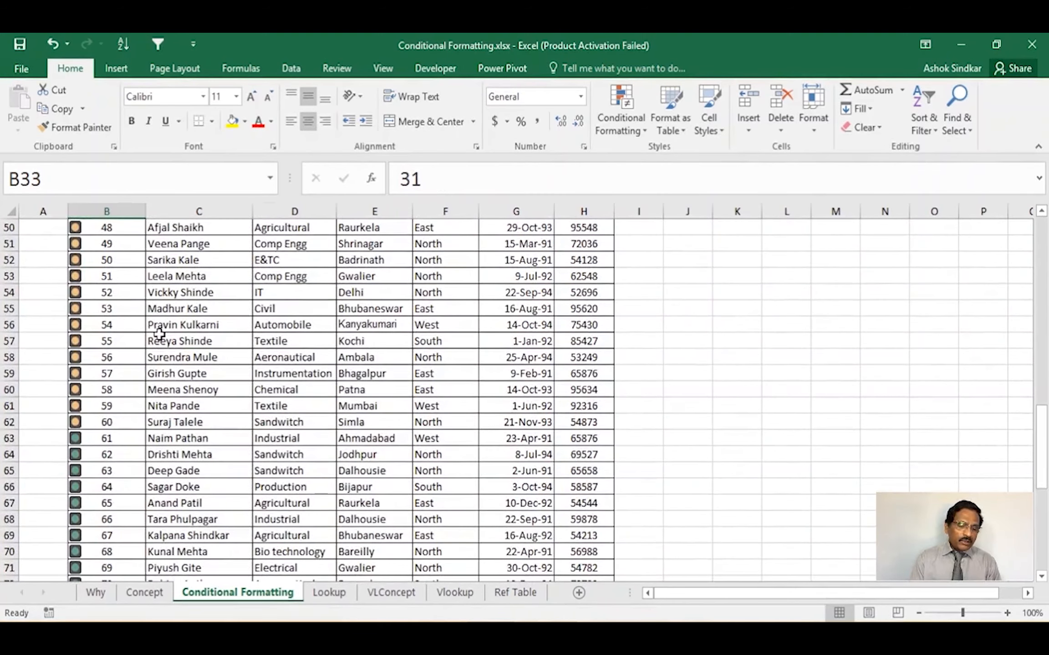
pyautogui.click(105, 419)
pyautogui.click(107, 439)
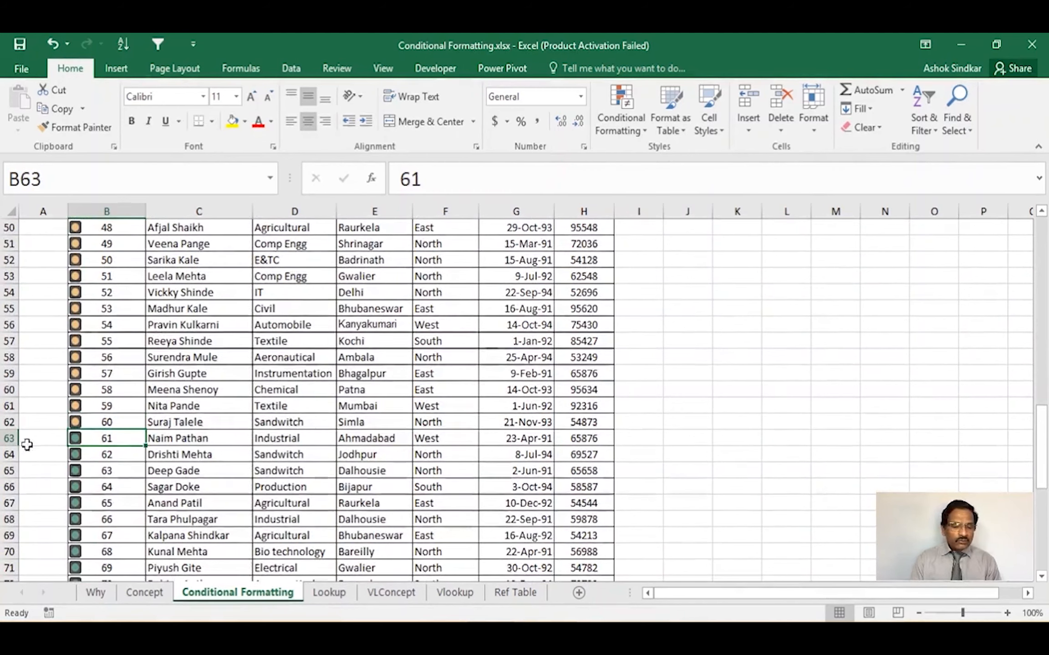
pyautogui.moveTo(41, 437); pyautogui.dragTo(116, 537)
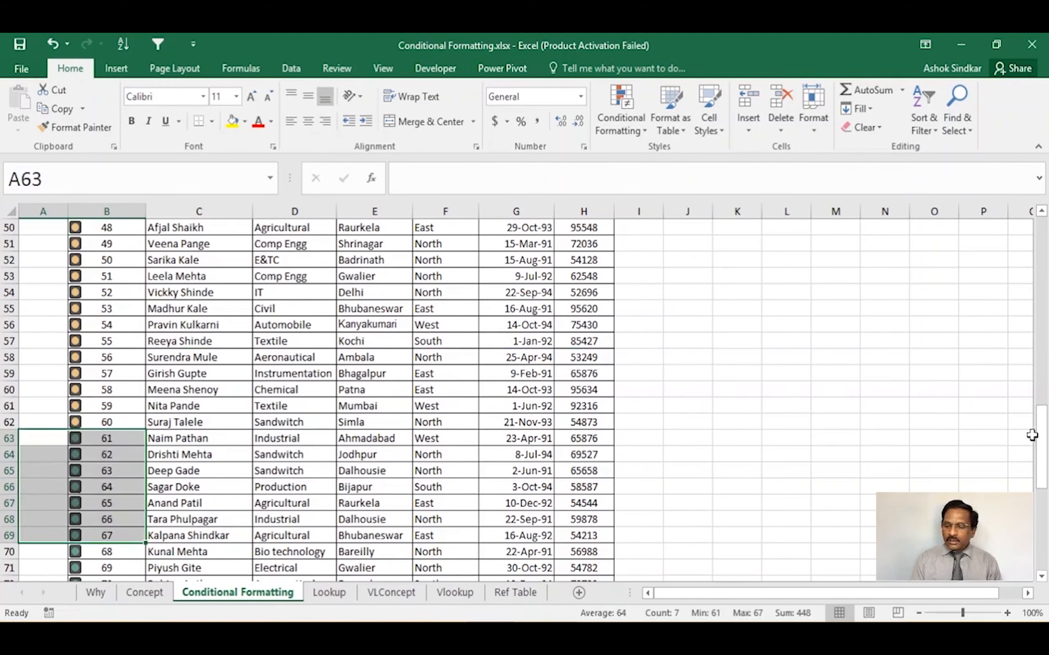
pyautogui.moveTo(1031, 435); pyautogui.dragTo(1032, 516)
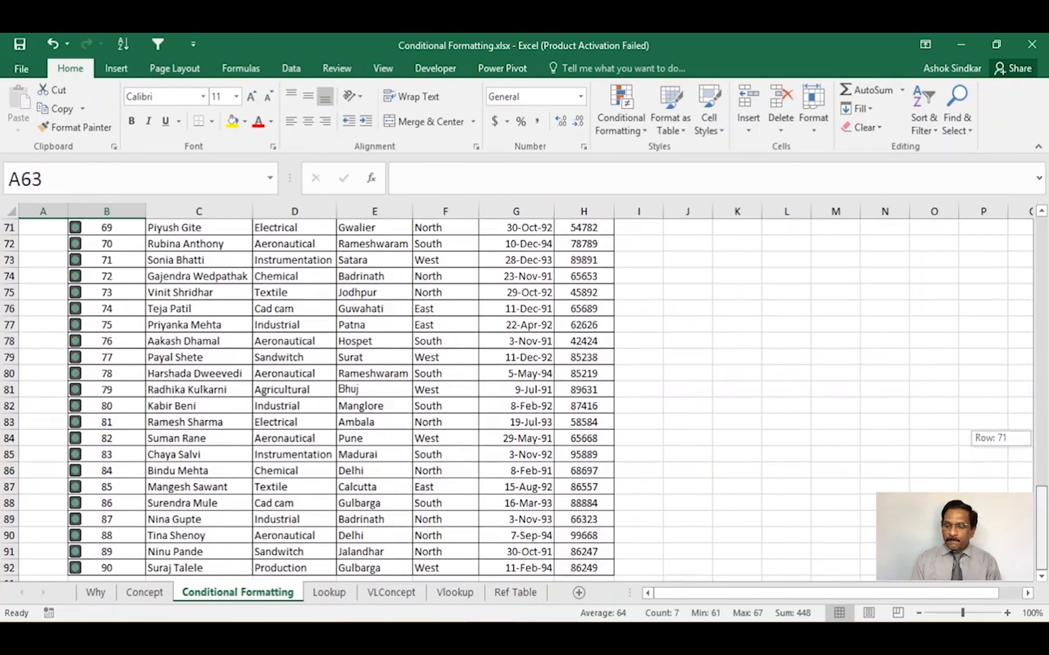
pyautogui.click(97, 574)
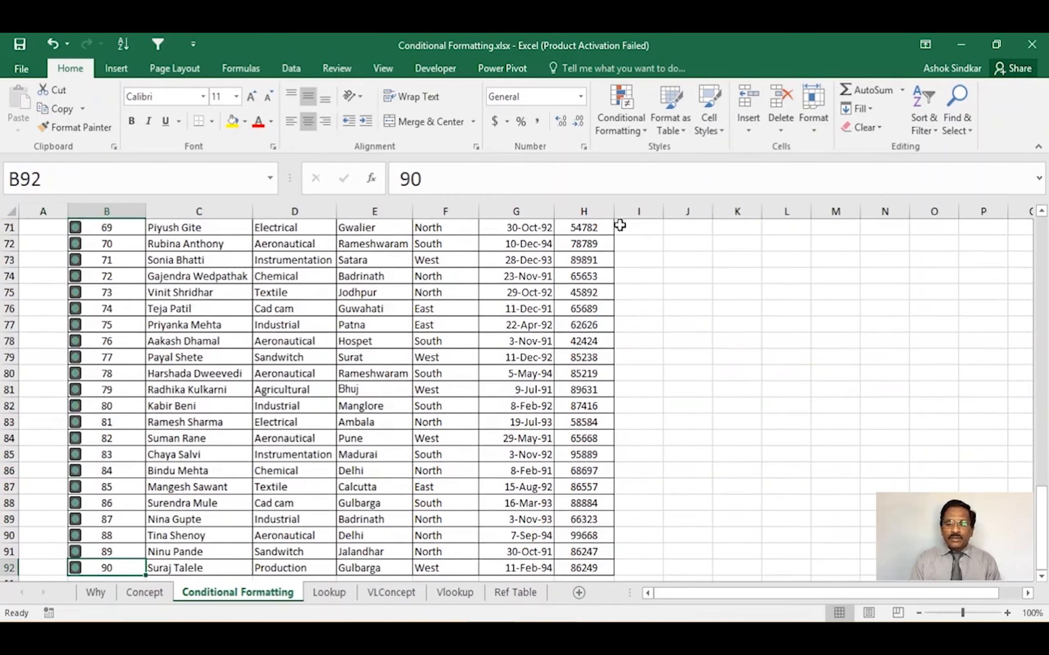
# Clear the conditional formatting rules from the entire sheet to remove the traffic-light icons
pyautogui.click(619, 128)
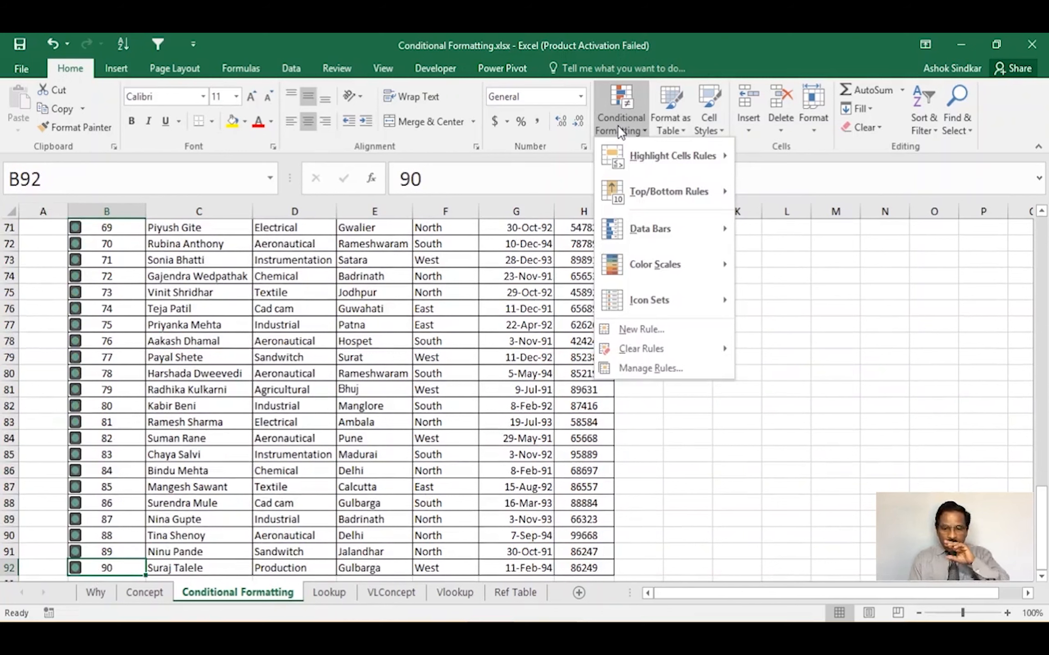
pyautogui.moveTo(651, 296)
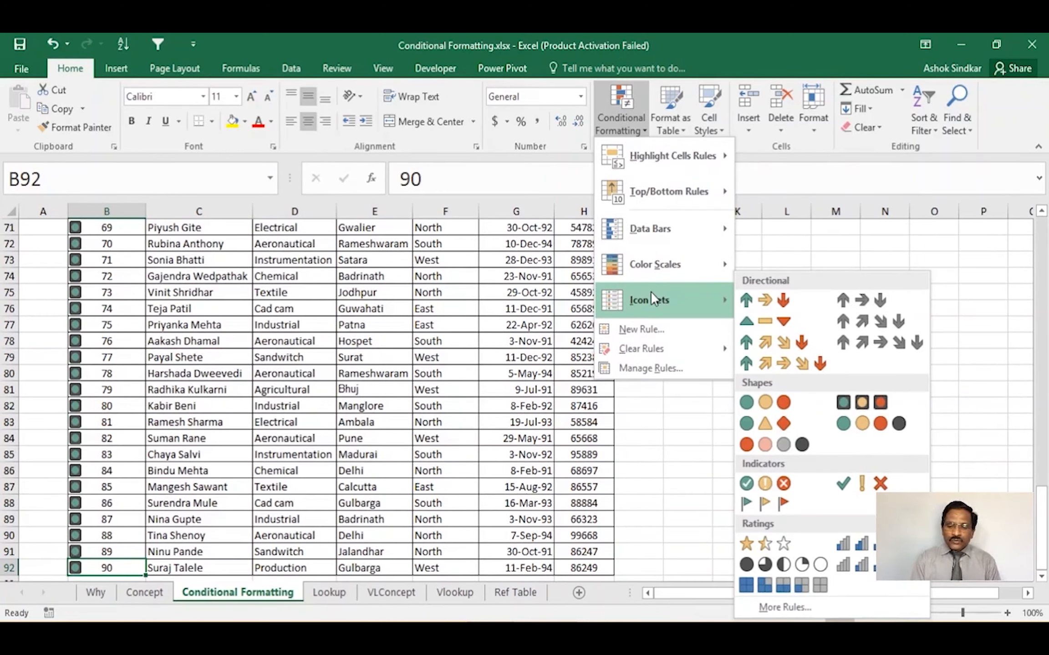
pyautogui.moveTo(636, 355)
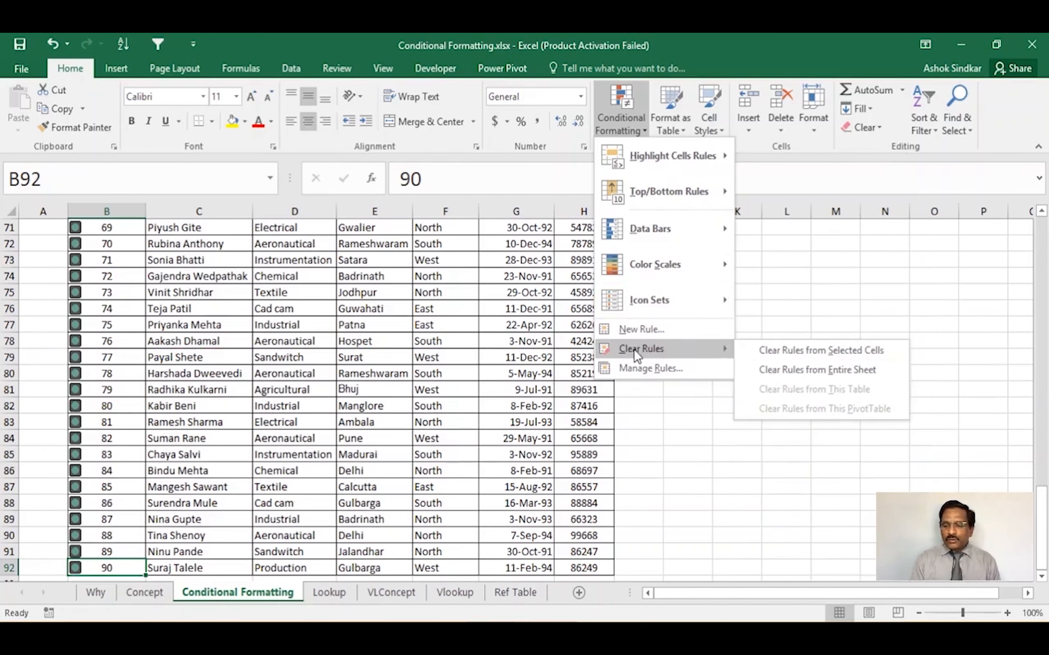
pyautogui.click(823, 375)
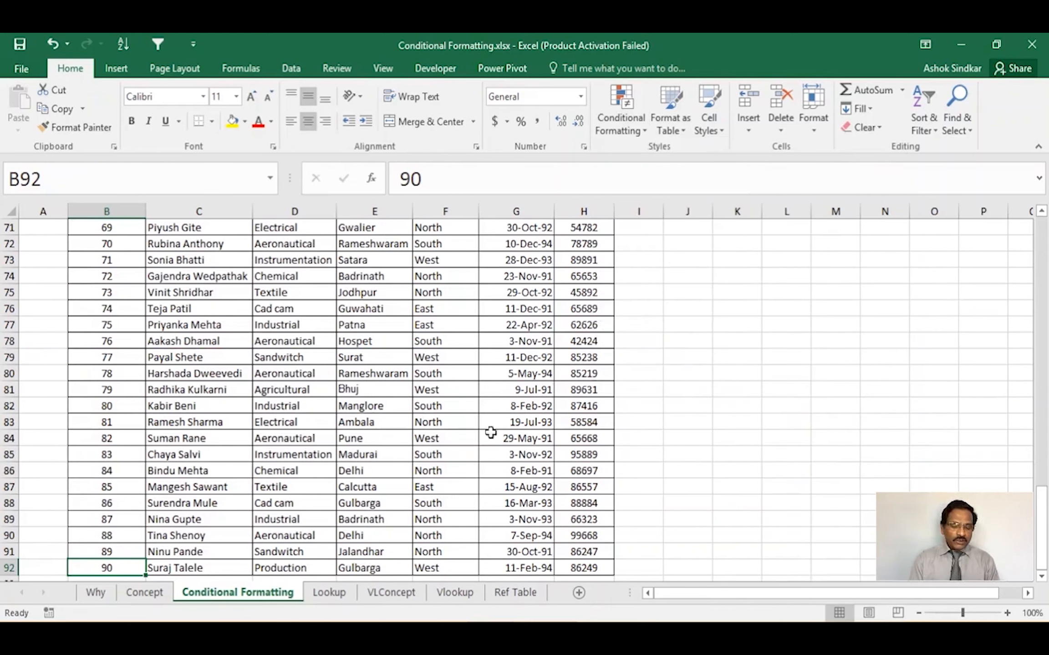
# Select registration numbers B3:B92 again and apply the Ratings icon set of five black-and-white quarter circles
pyautogui.moveTo(1042, 516); pyautogui.dragTo(1041, 218)
pyautogui.click(134, 259)
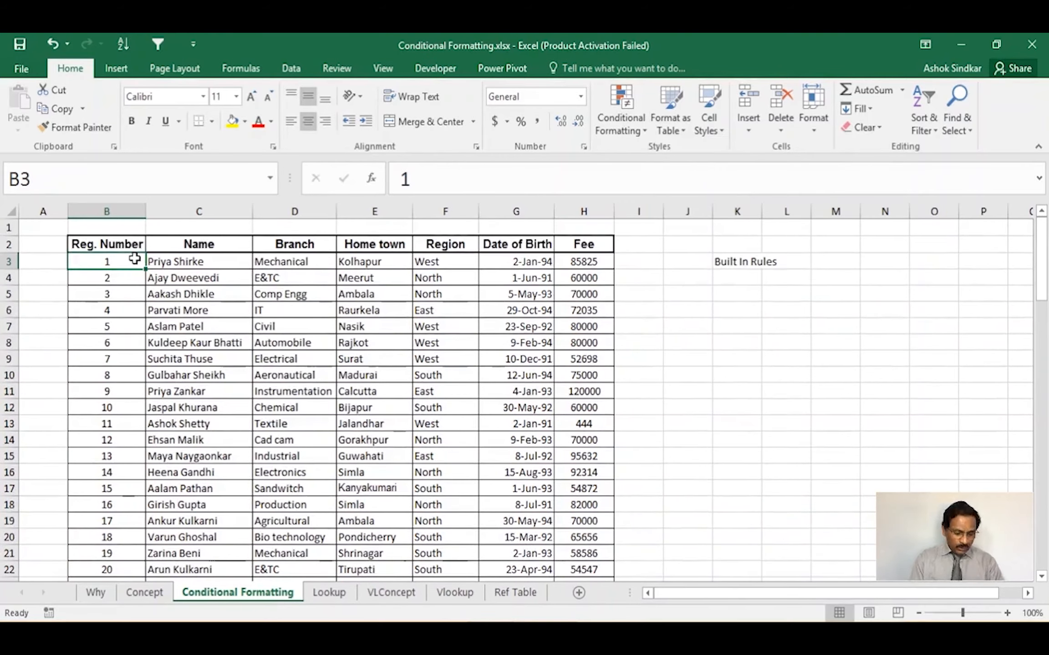
pyautogui.hotkey('ctrl', 'shift', 'Down')
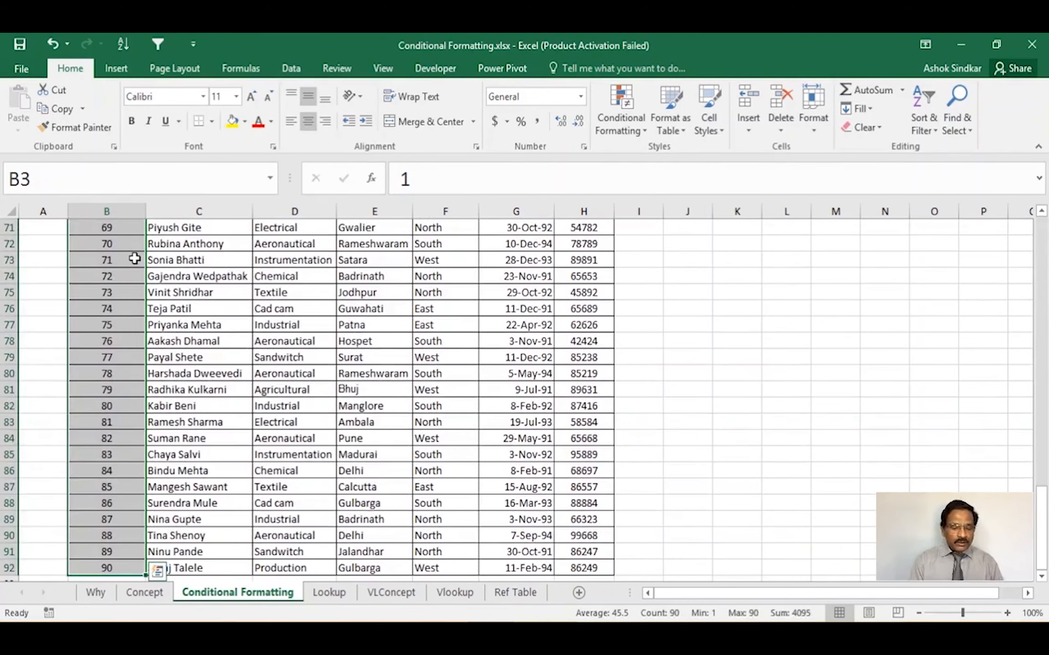
pyautogui.click(630, 113)
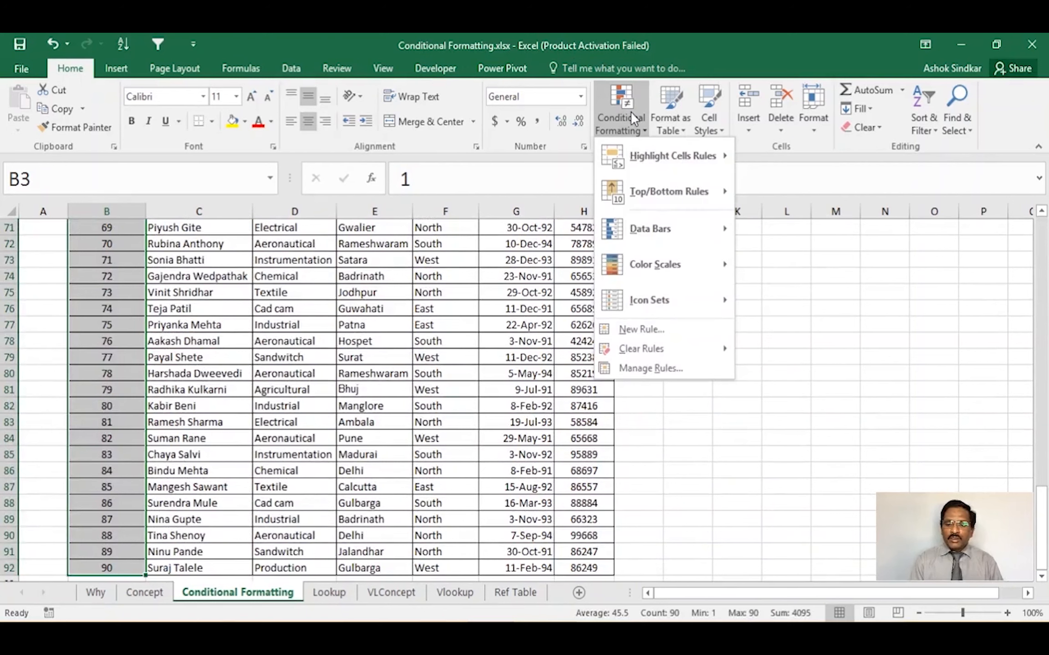
pyautogui.moveTo(639, 293)
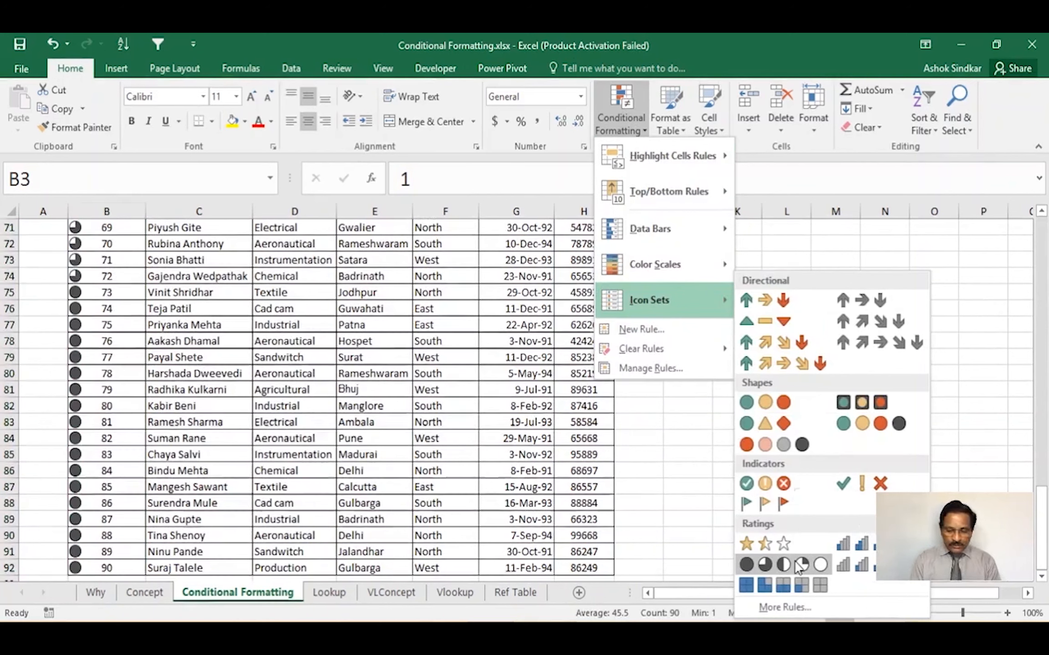
pyautogui.press('ctrl')
pyautogui.press('ctrl')
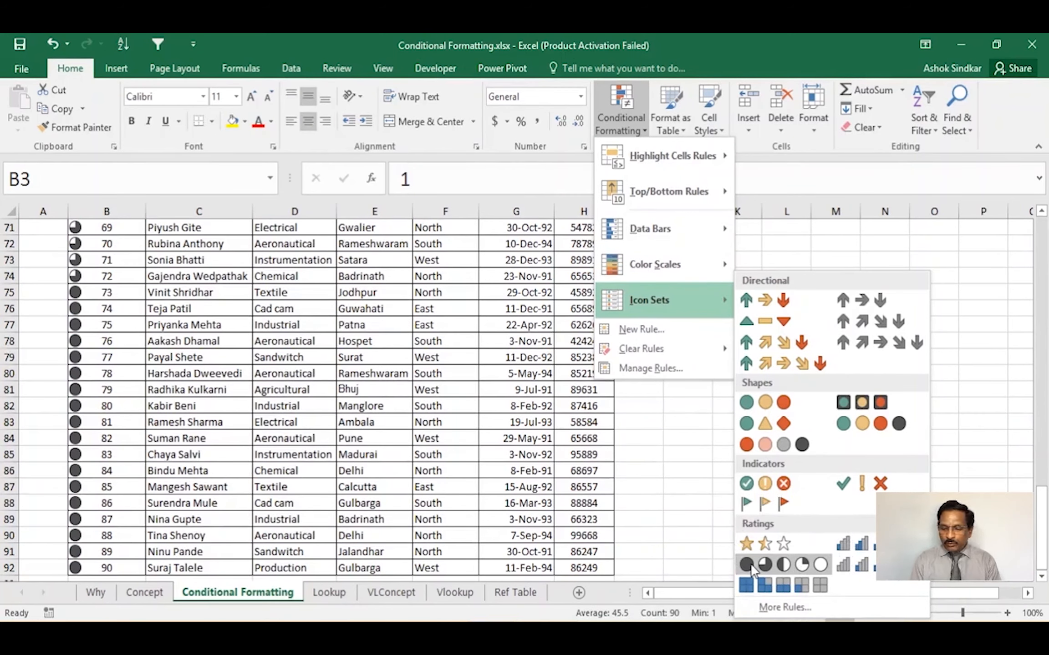
pyautogui.click(781, 573)
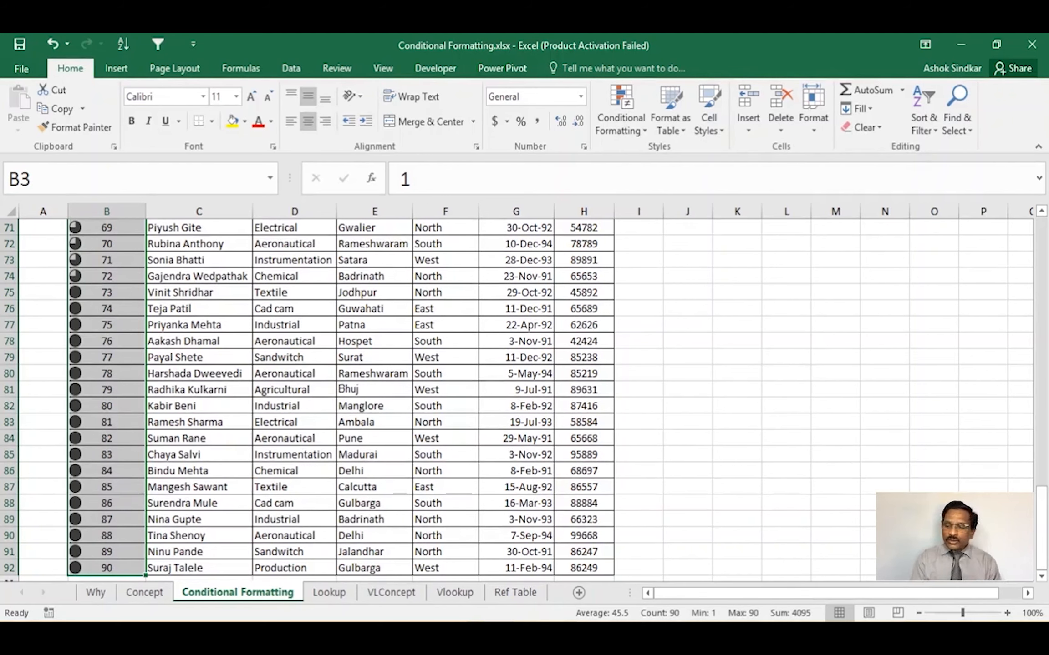
# Examine the circle icons on registration numbers 1 to 18 and 19 to 36
pyautogui.moveTo(1043, 496); pyautogui.dragTo(1042, 207)
pyautogui.click(122, 271)
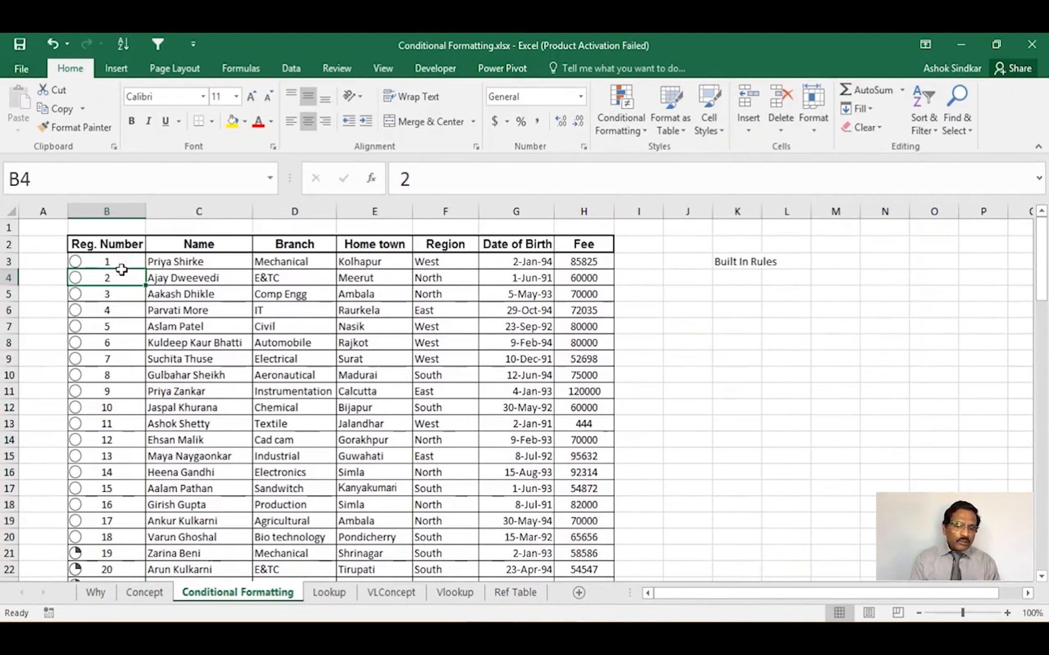
pyautogui.moveTo(121, 267); pyautogui.dragTo(277, 528)
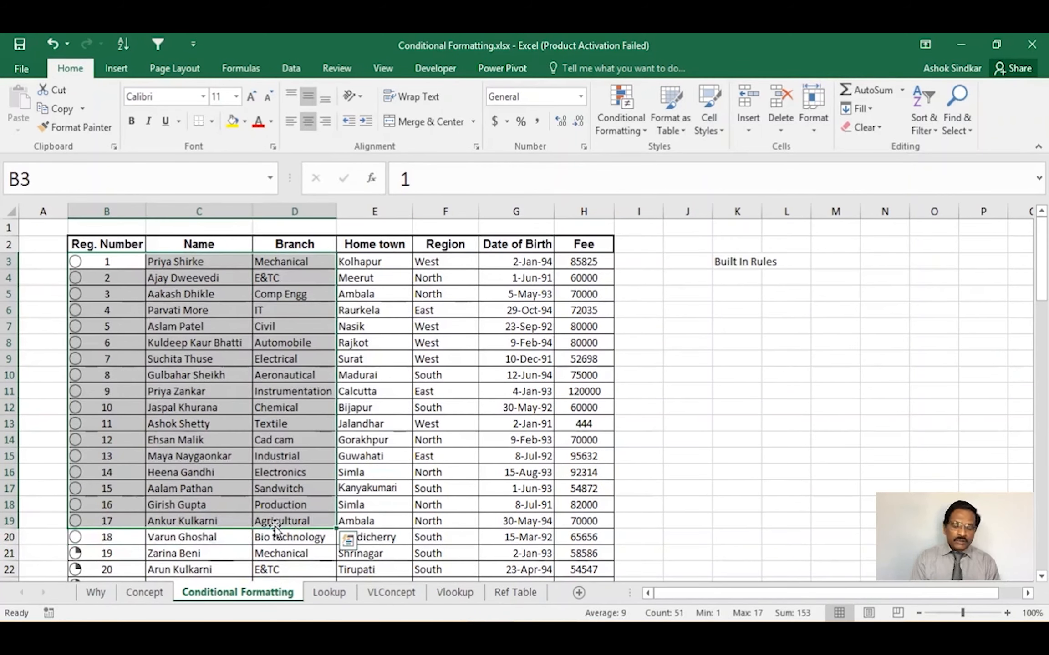
pyautogui.moveTo(114, 265); pyautogui.dragTo(280, 538)
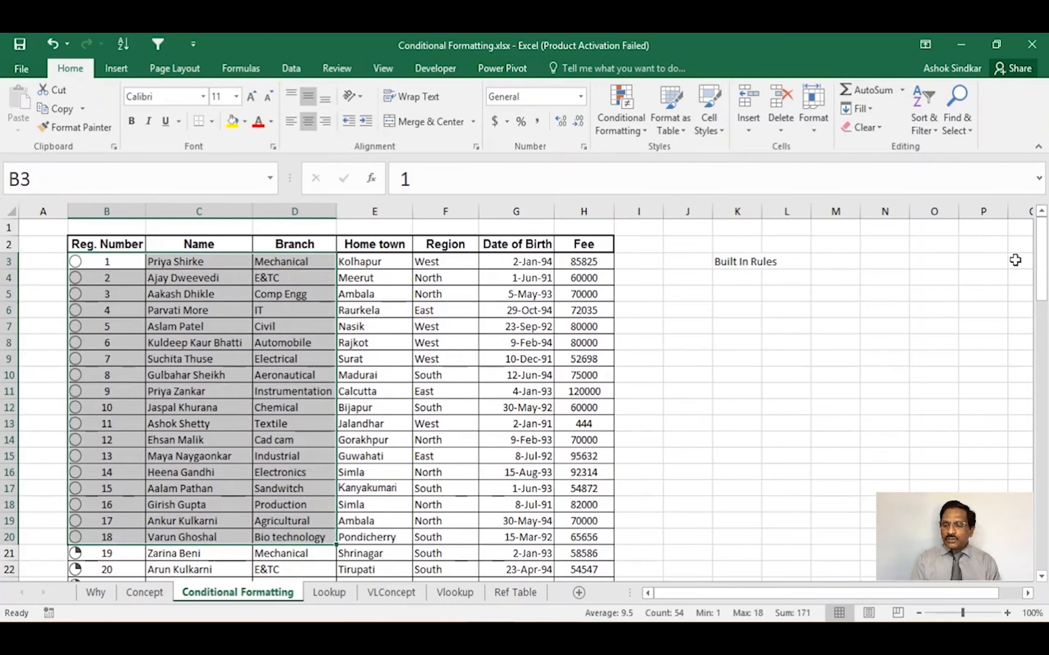
pyautogui.moveTo(1042, 261); pyautogui.dragTo(1045, 316)
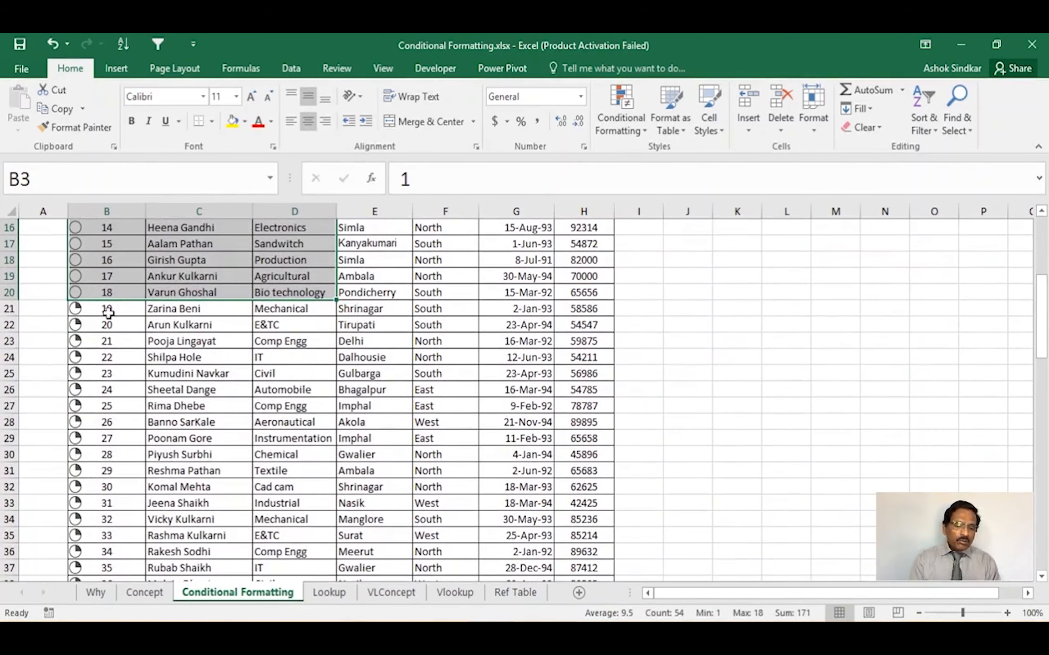
pyautogui.moveTo(108, 312); pyautogui.dragTo(134, 579)
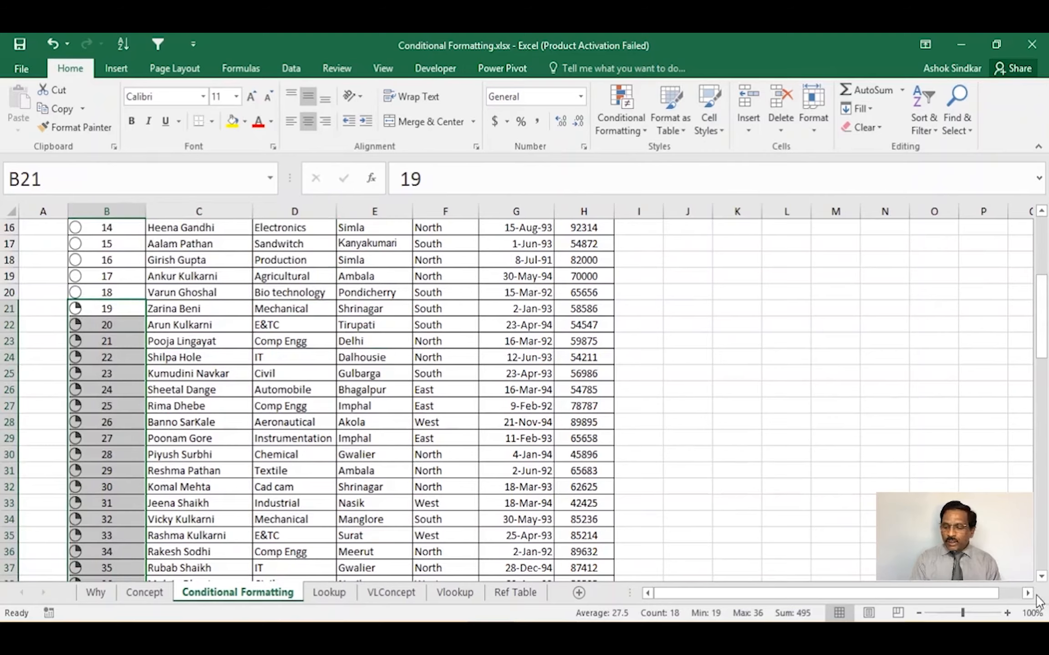
pyautogui.click(1040, 576)
pyautogui.click(1040, 577)
pyautogui.click(1041, 577)
pyautogui.click(1041, 576)
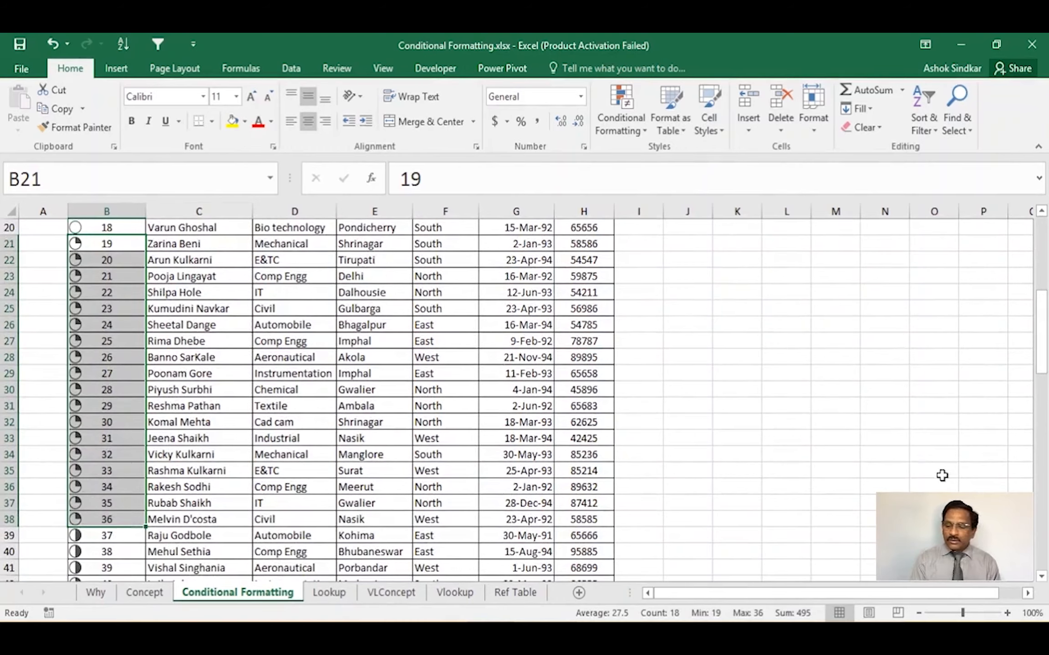
# Examine the circle icons on registration numbers 37 to 54, 55 to 72 and 73 to 90, then deselect the range
pyautogui.moveTo(1041, 337); pyautogui.dragTo(1044, 394)
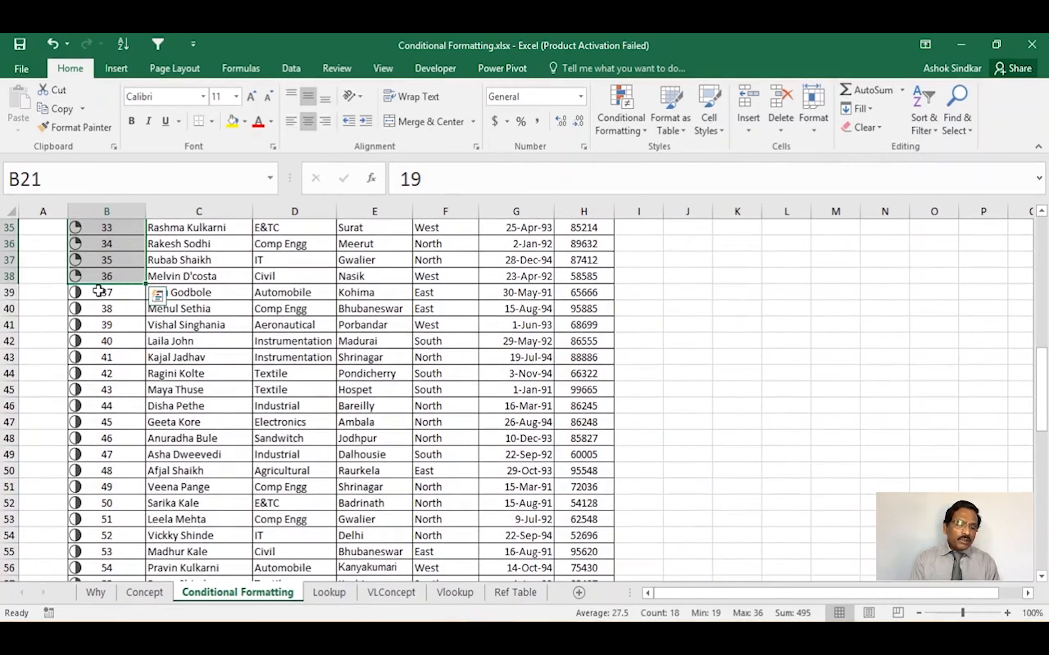
pyautogui.moveTo(98, 290); pyautogui.dragTo(200, 370)
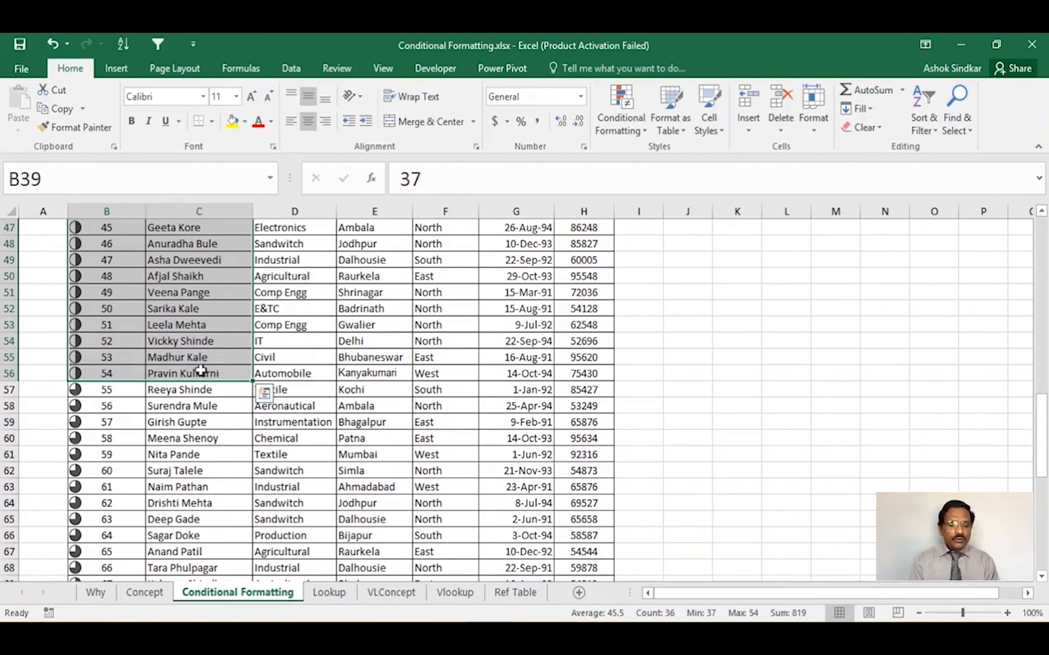
pyautogui.click(114, 395)
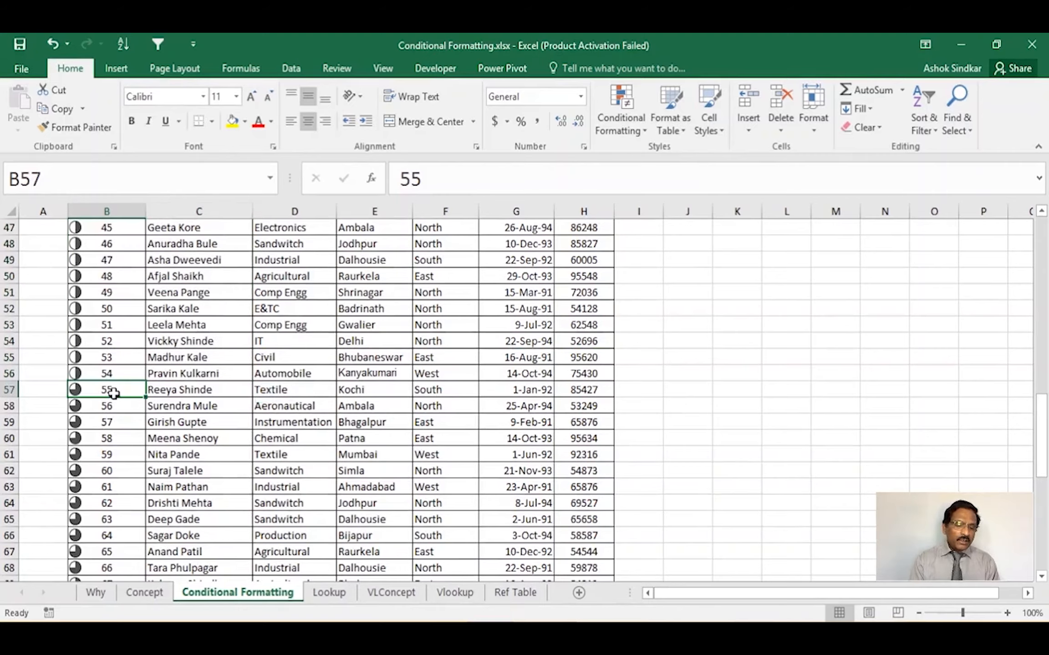
pyautogui.moveTo(113, 399); pyautogui.dragTo(219, 396)
pyautogui.moveTo(108, 406); pyautogui.dragTo(107, 555)
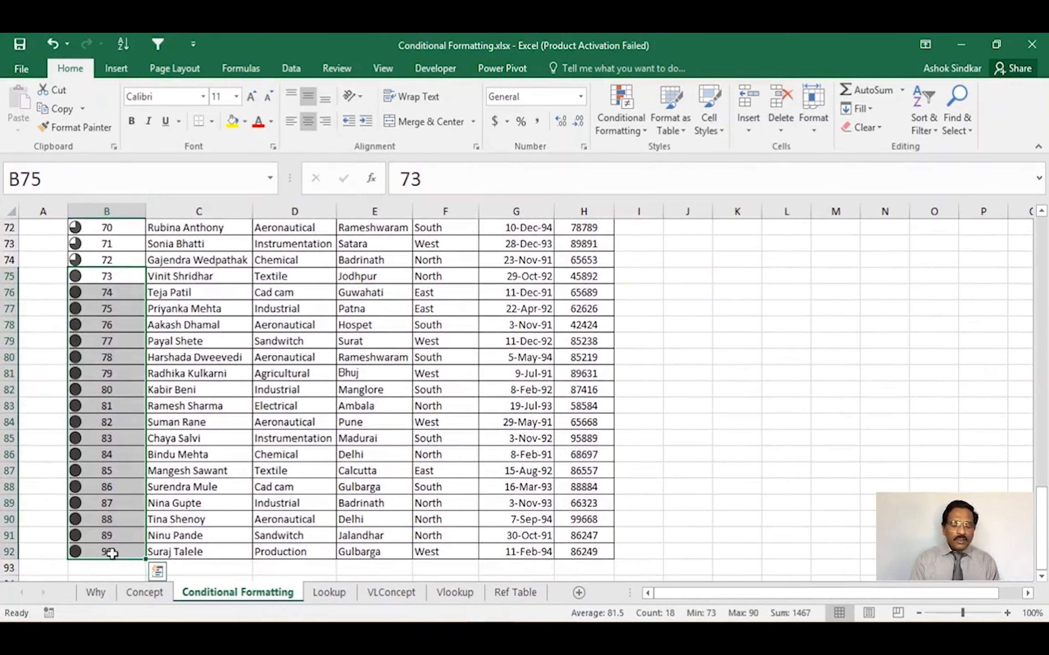
pyautogui.click(300, 395)
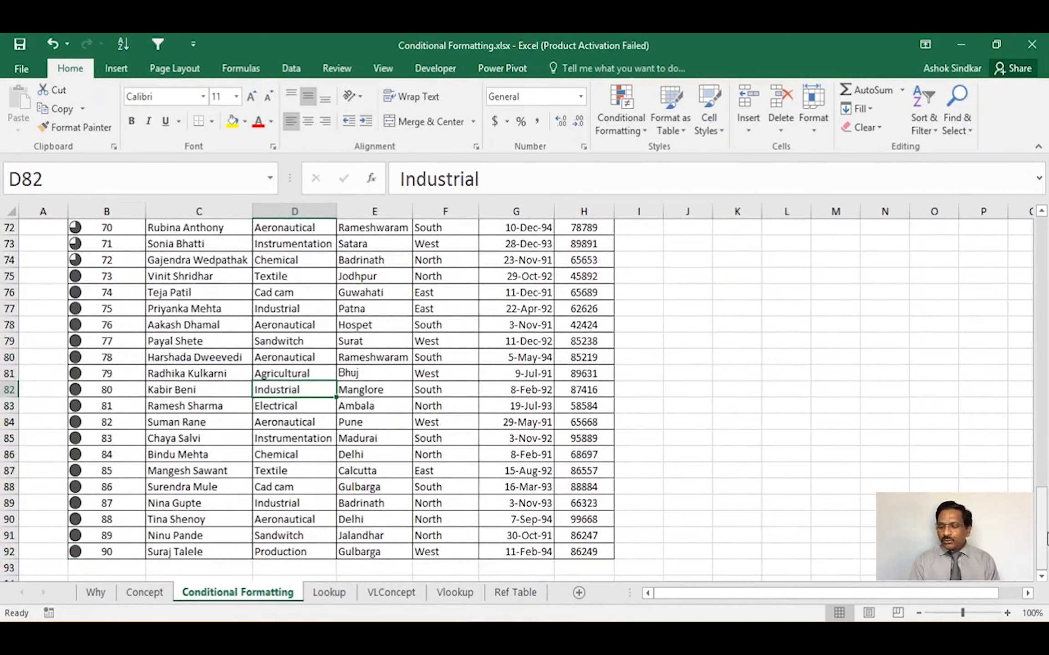
pyautogui.moveTo(1042, 535); pyautogui.dragTo(1041, 266)
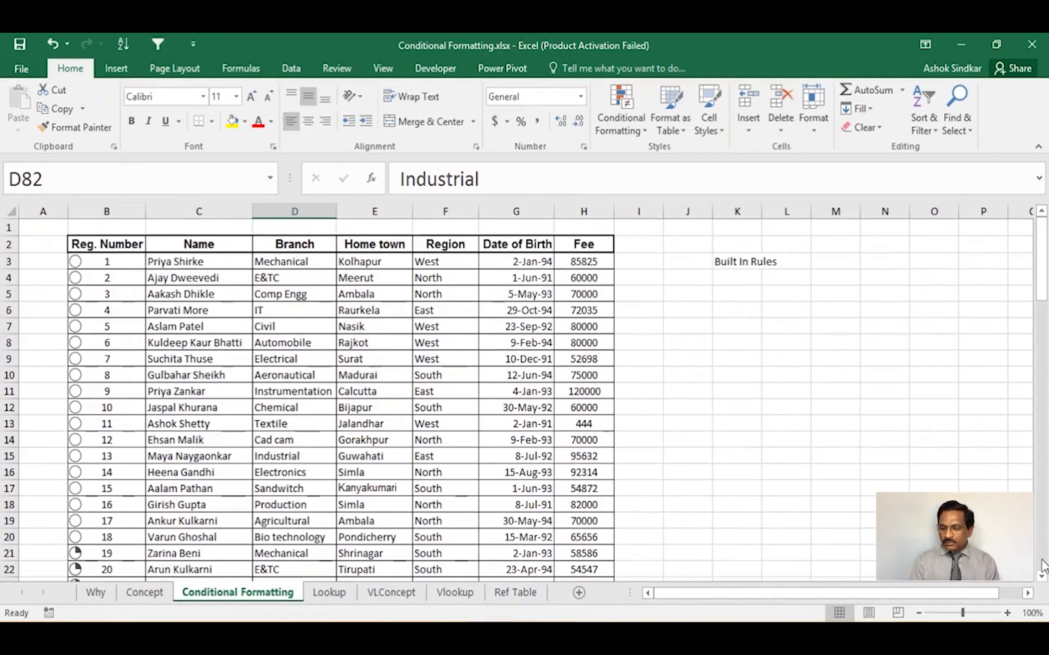
pyautogui.click(1041, 576)
pyautogui.click(1042, 576)
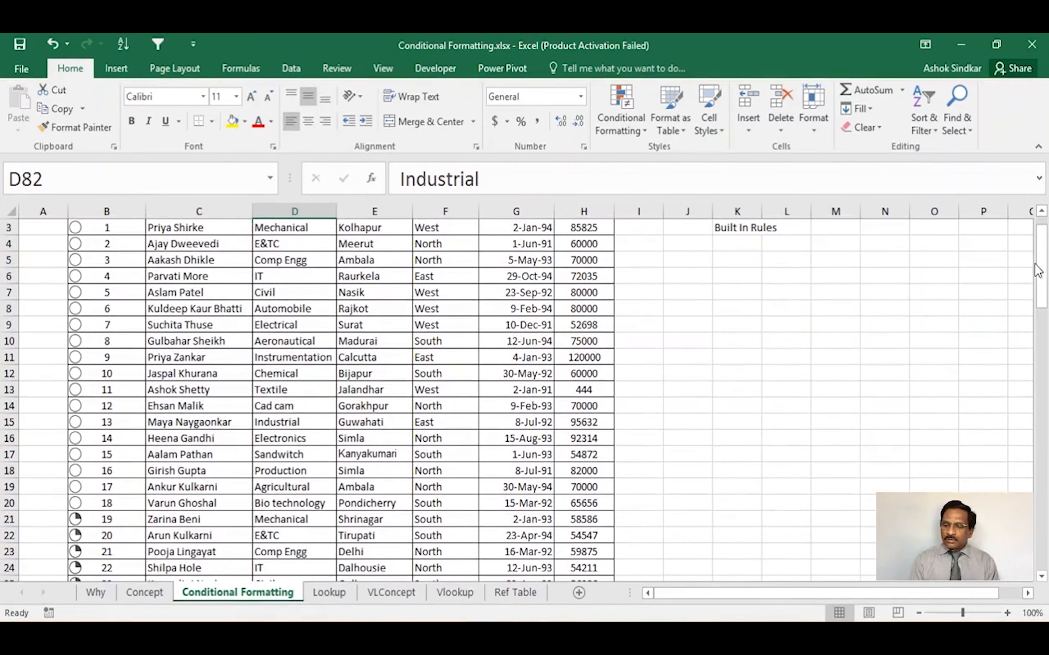
pyautogui.moveTo(1041, 273); pyautogui.dragTo(1041, 264)
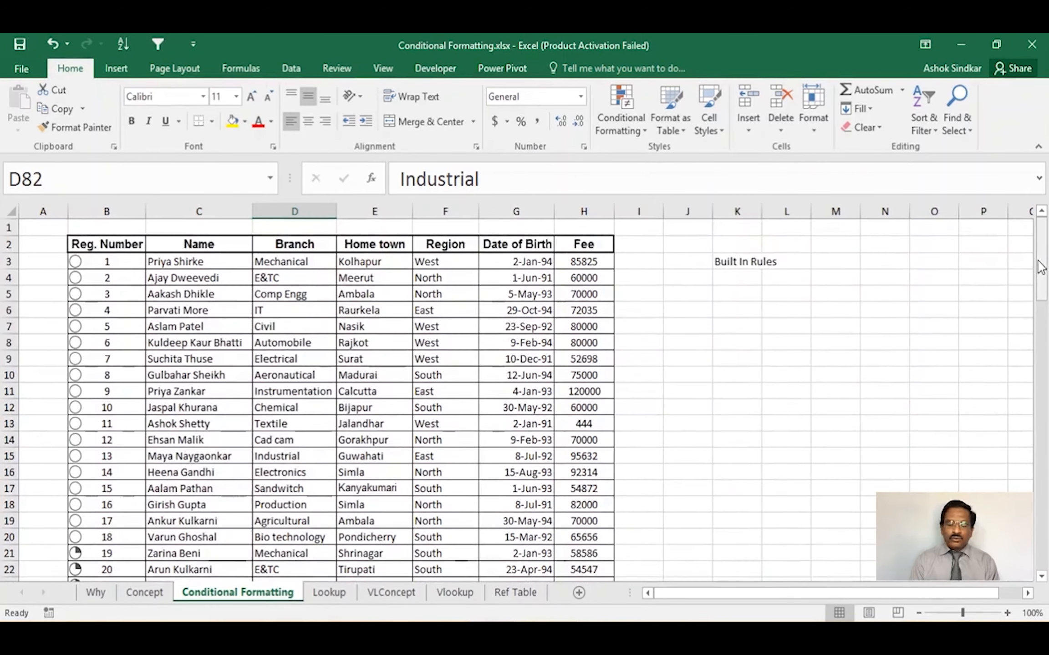
pyautogui.click(161, 359)
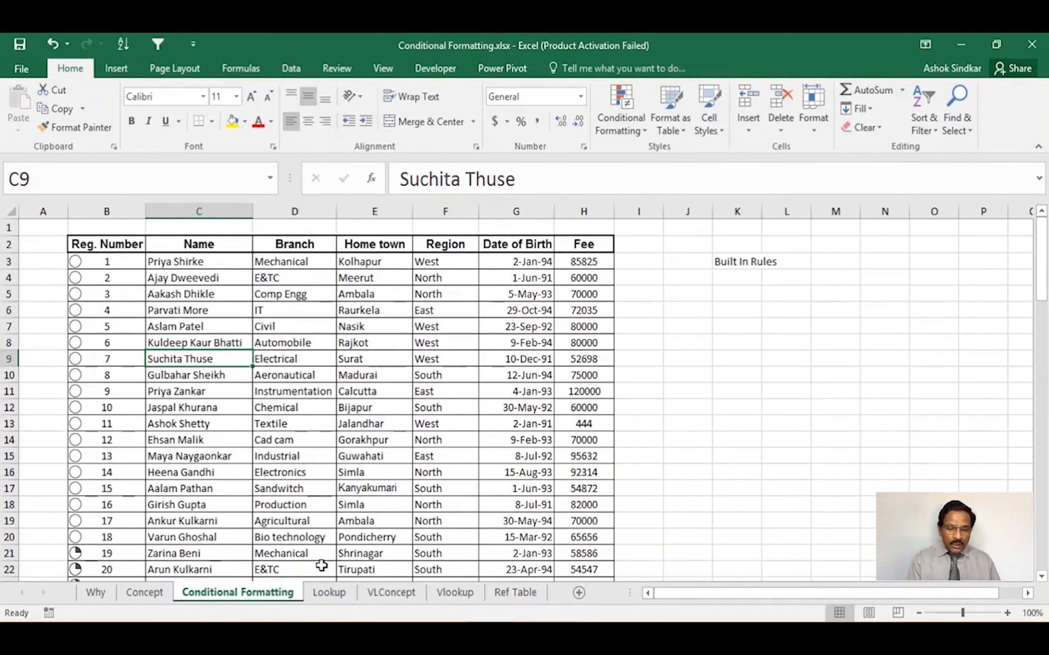
# Open the Lookup sheet and examine the Branch and Gift Voucher columns of its reference table
pyautogui.click(330, 593)
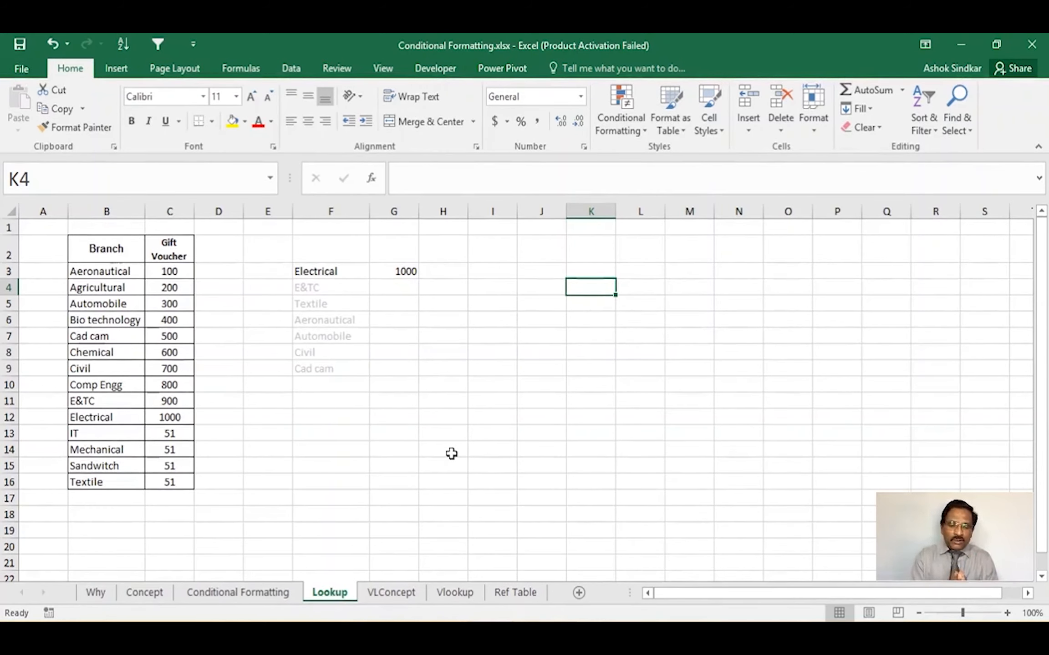
pyautogui.click(484, 318)
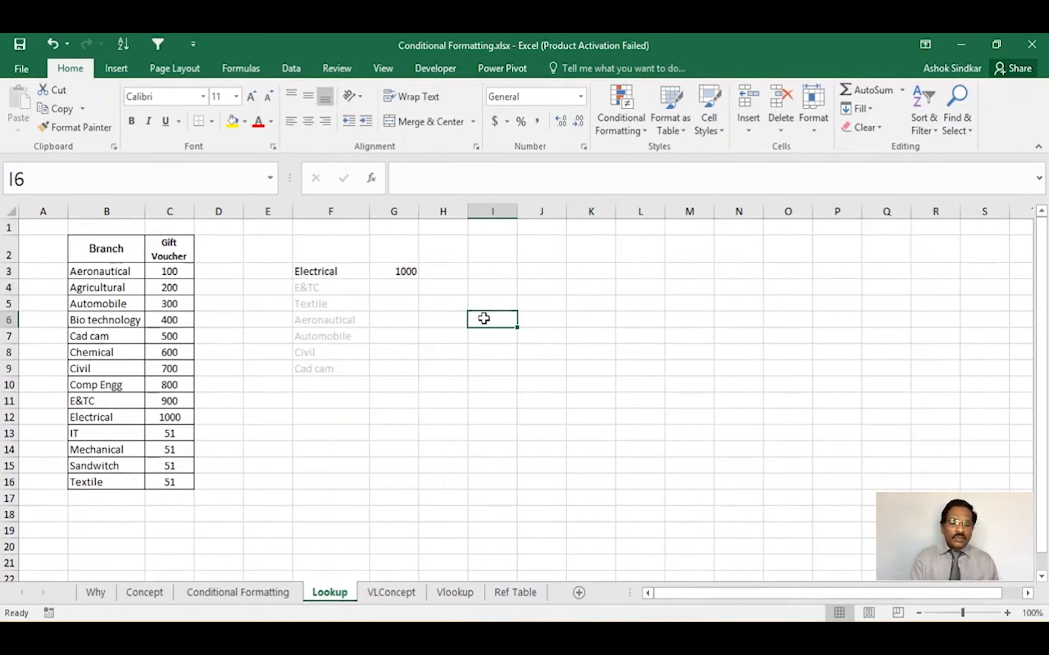
pyautogui.click(107, 251)
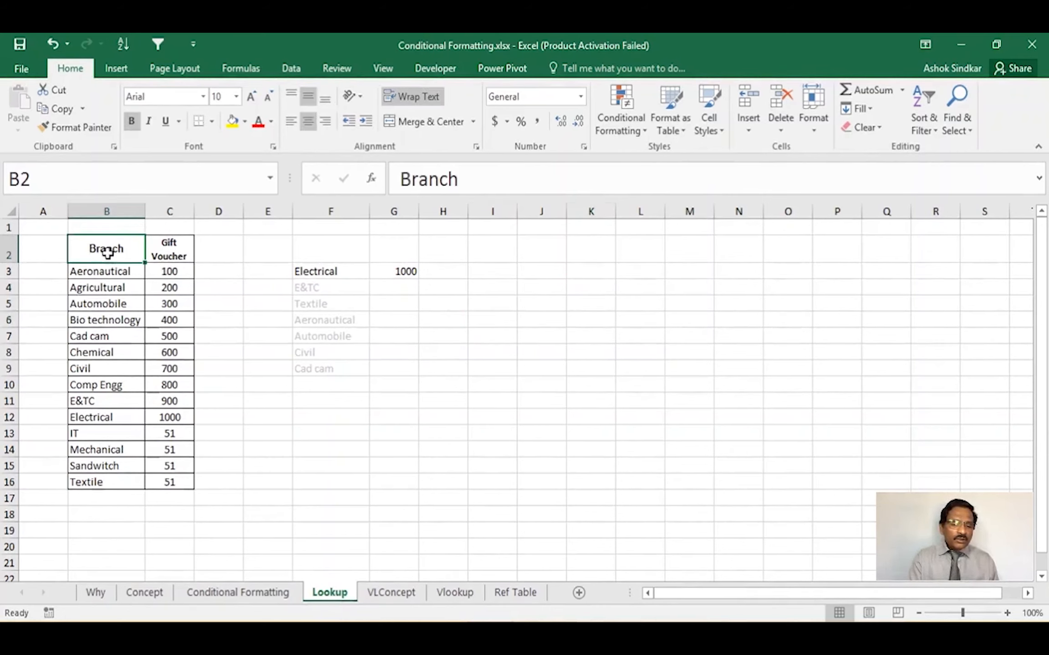
pyautogui.moveTo(127, 249); pyautogui.dragTo(182, 466)
pyautogui.click(107, 210)
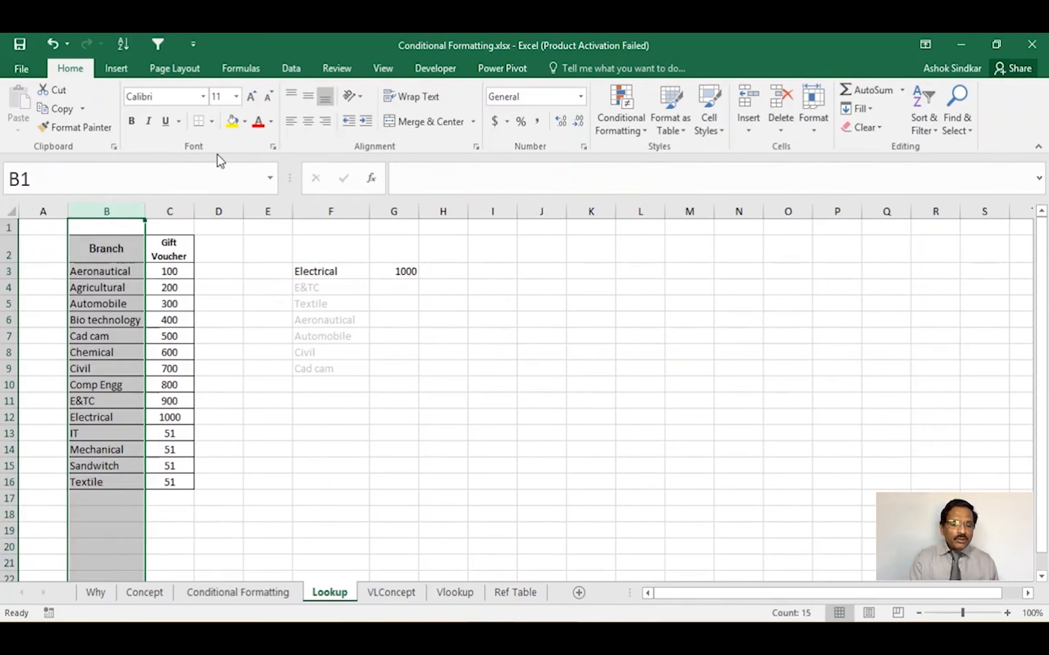
pyautogui.click(174, 211)
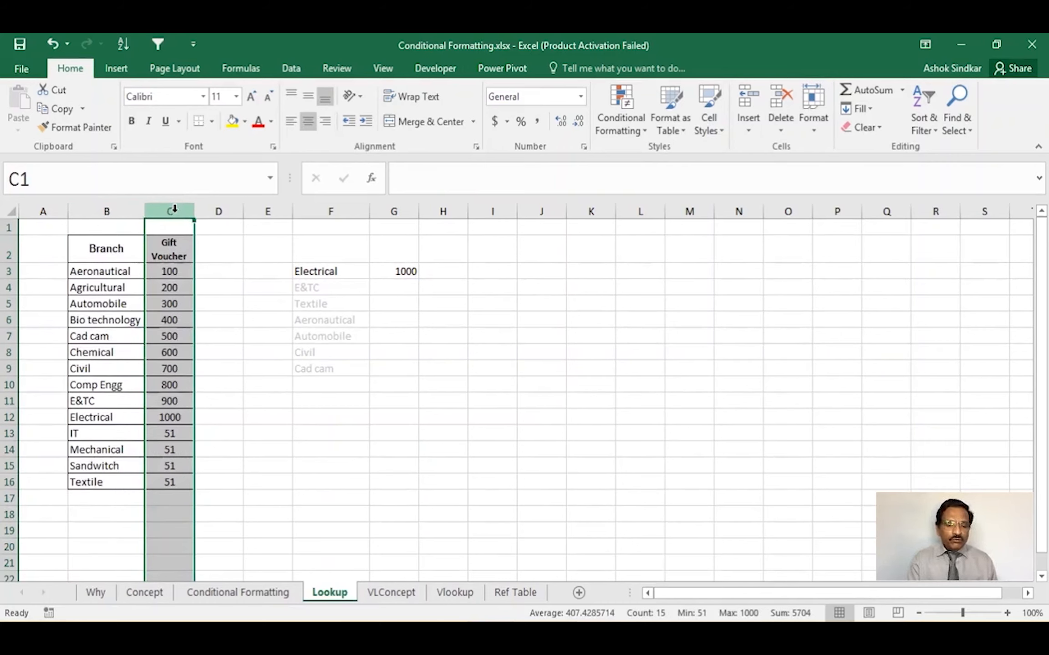
# Examine the first branch entries, from Aeronautical to Bio technology, together with their gift vouchers
pyautogui.click(128, 272)
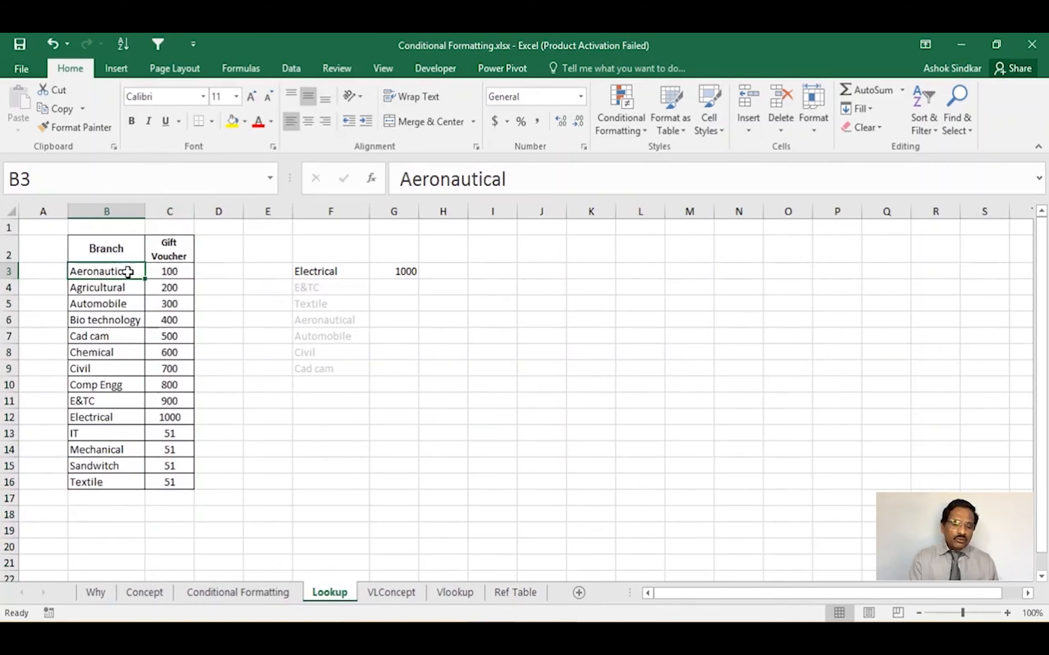
pyautogui.click(162, 359)
pyautogui.click(118, 298)
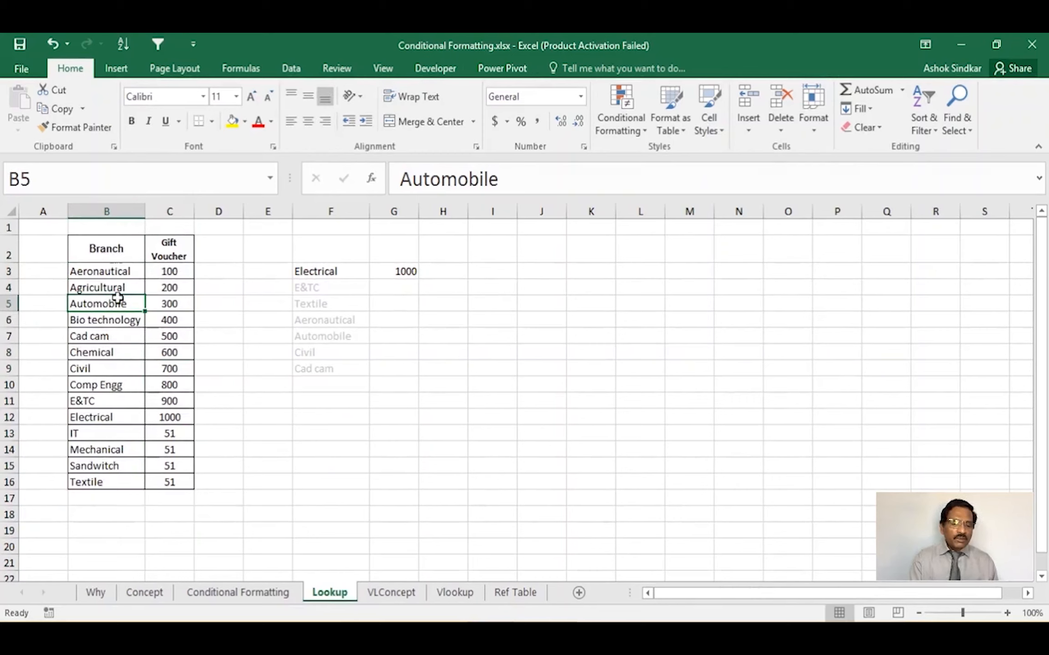
pyautogui.click(107, 272)
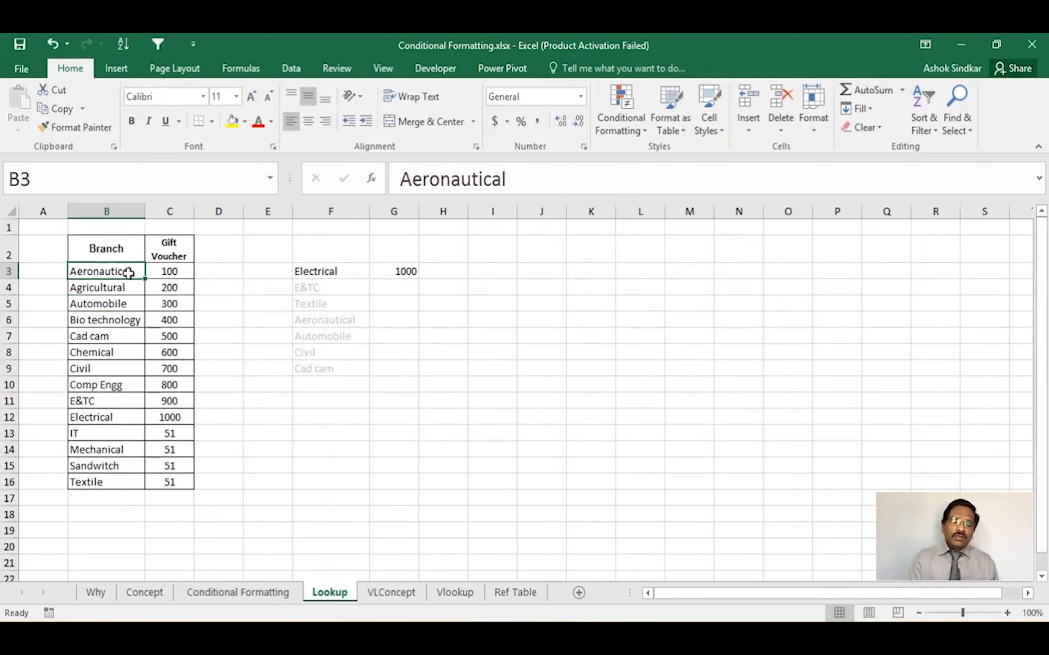
pyautogui.moveTo(128, 290); pyautogui.dragTo(182, 314)
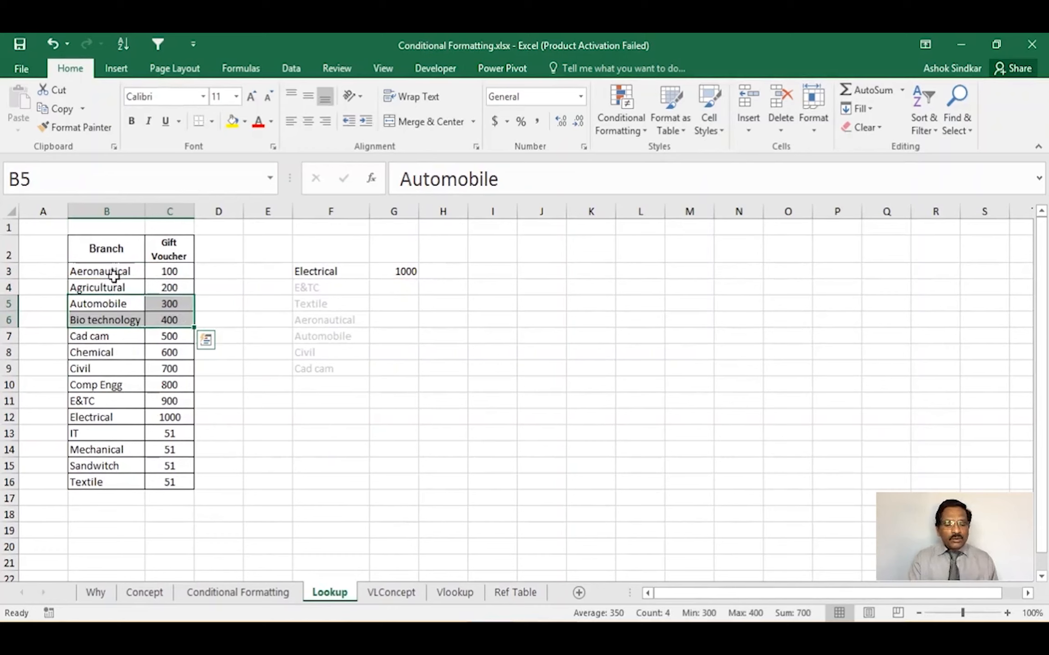
pyautogui.click(114, 276)
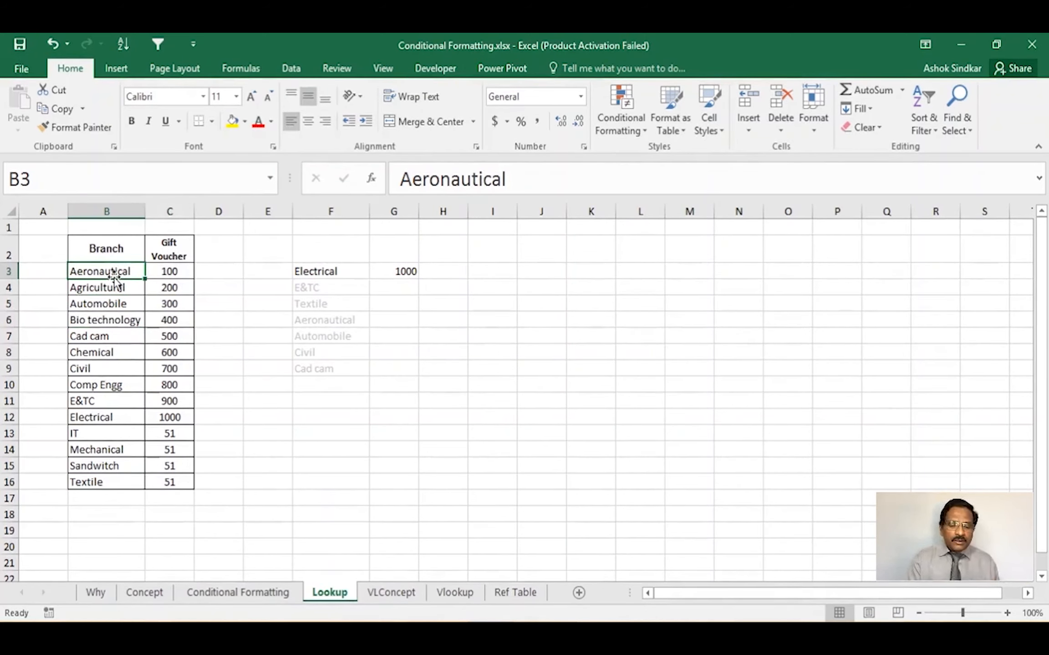
# Choose Aeronautical as the branch in cell F3
pyautogui.click(338, 270)
pyautogui.click(376, 272)
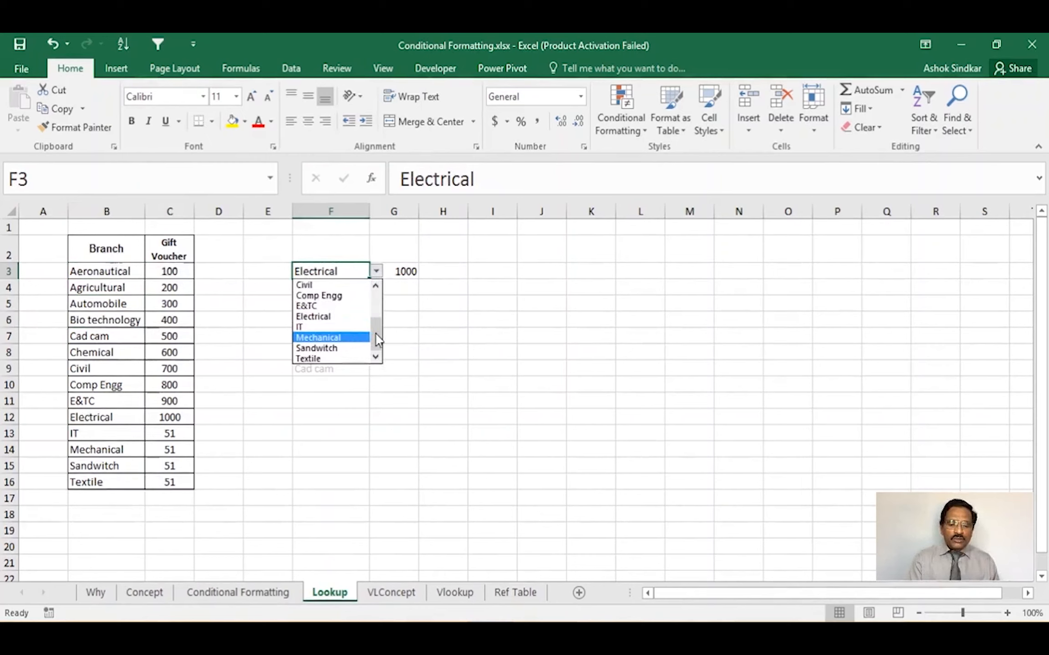
pyautogui.moveTo(376, 339); pyautogui.dragTo(385, 291)
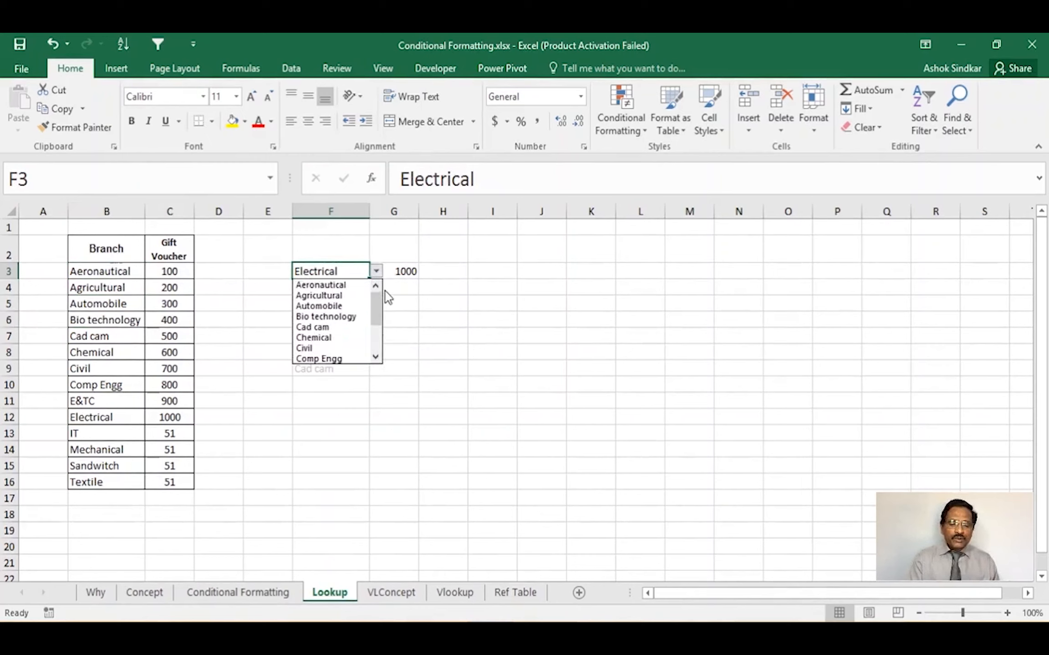
pyautogui.click(341, 286)
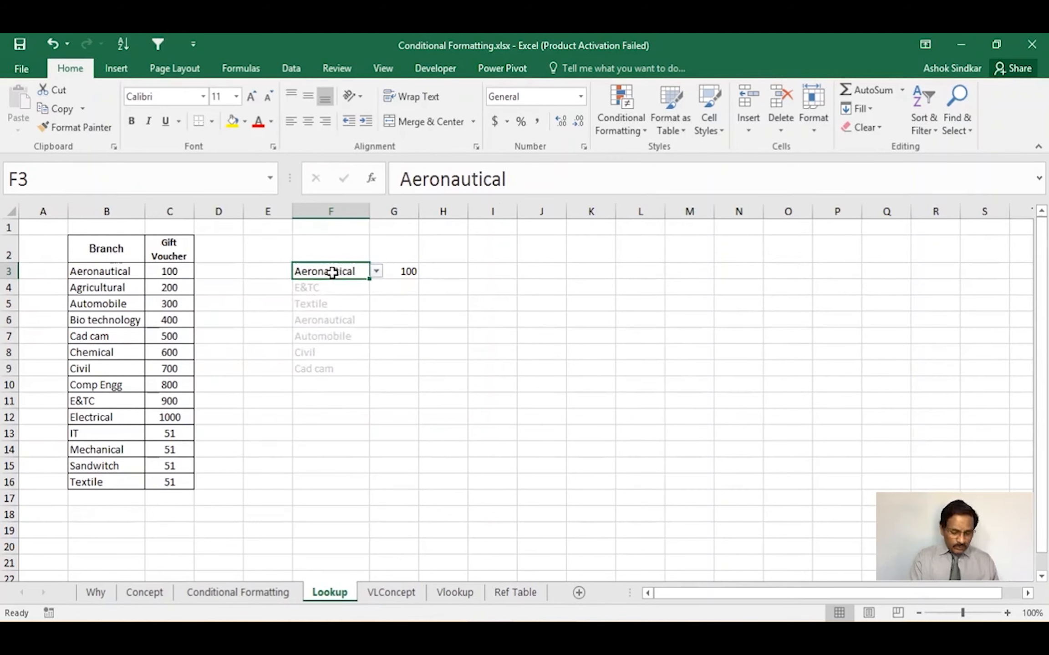
pyautogui.press('ctrl')
pyautogui.press('ctrl')
pyautogui.press('ctrl')
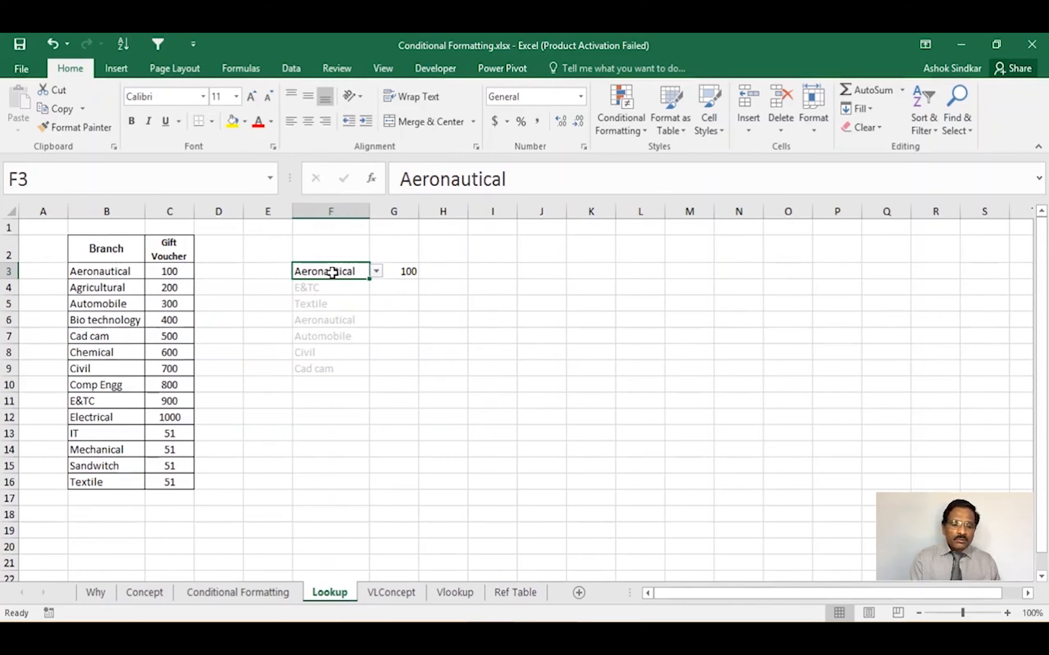
pyautogui.press('ctrl')
# Check the LOOKUP formula cell G3 against the Aeronautical gift voucher in the reference table
pyautogui.click(397, 270)
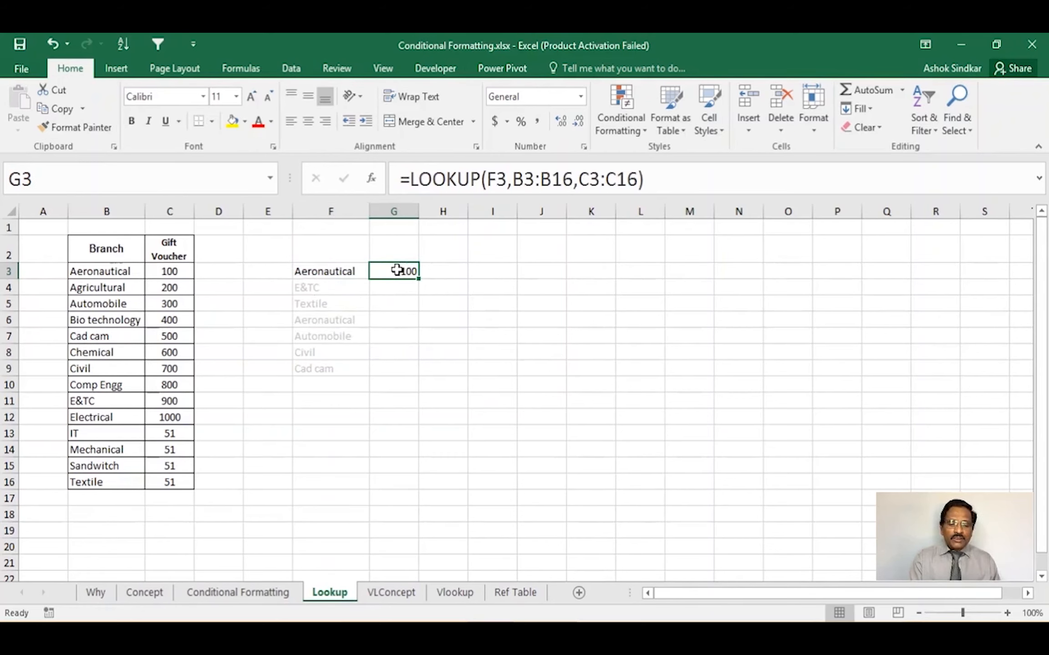
pyautogui.press('ctrl')
pyautogui.press('ctrl')
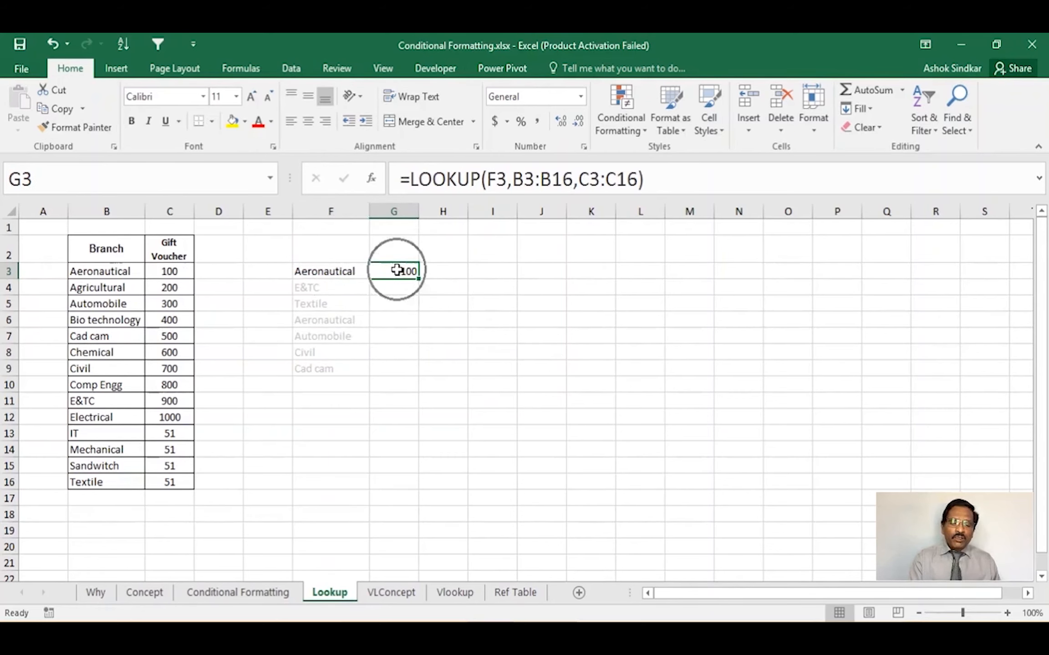
pyautogui.click(479, 283)
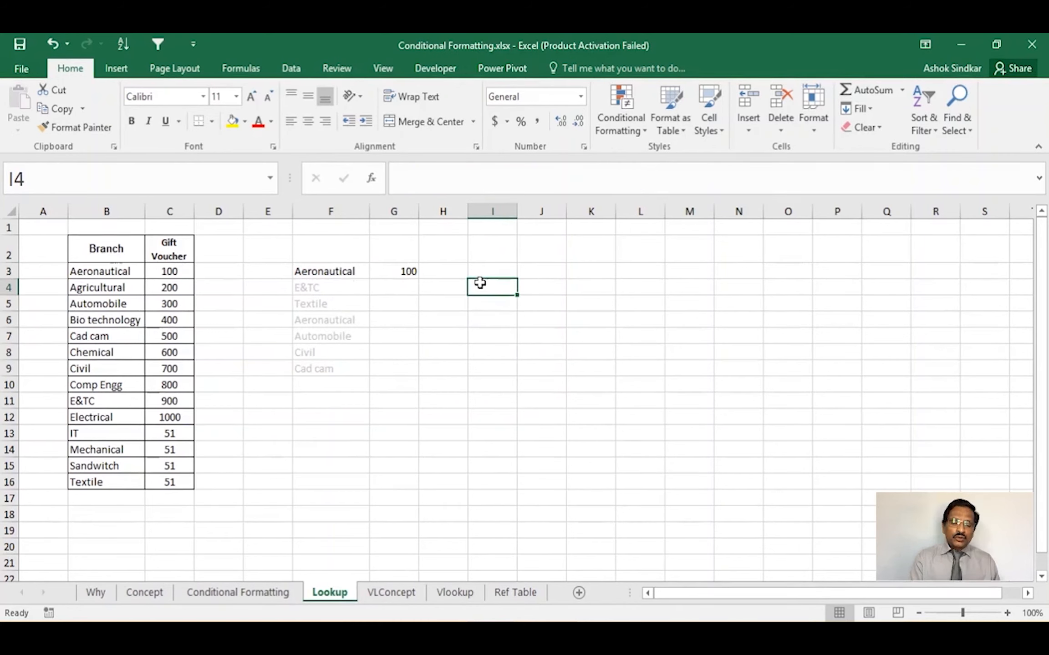
pyautogui.click(162, 272)
# Choose Civil as the branch in F3 and compare the lookup in G3 with Civil's gift voucher in the table
pyautogui.click(114, 363)
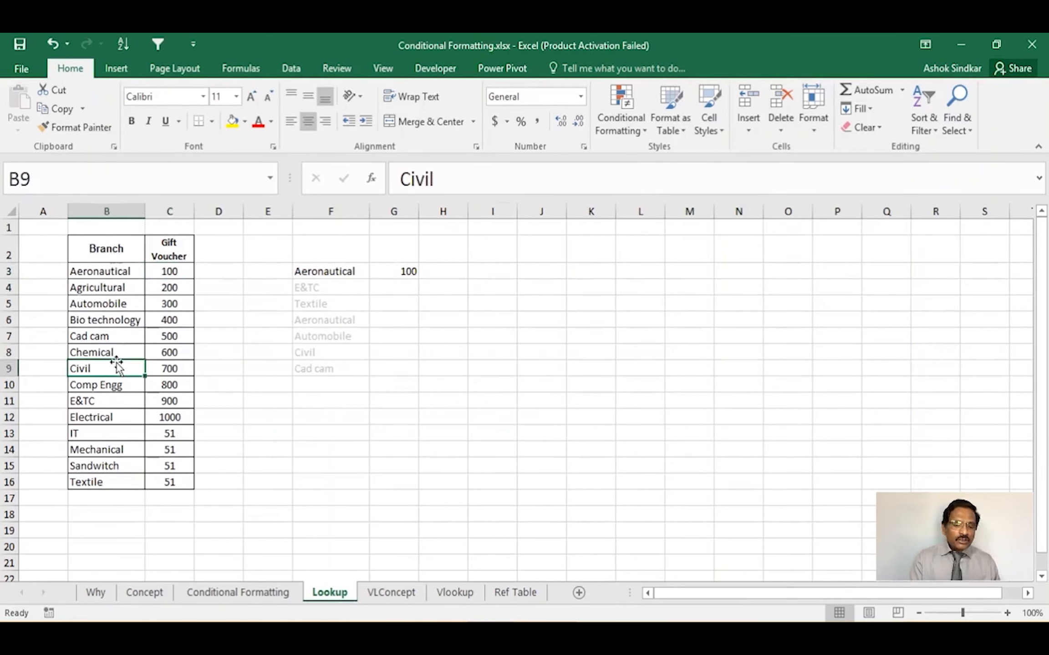
pyautogui.press('ctrl')
pyautogui.click(160, 367)
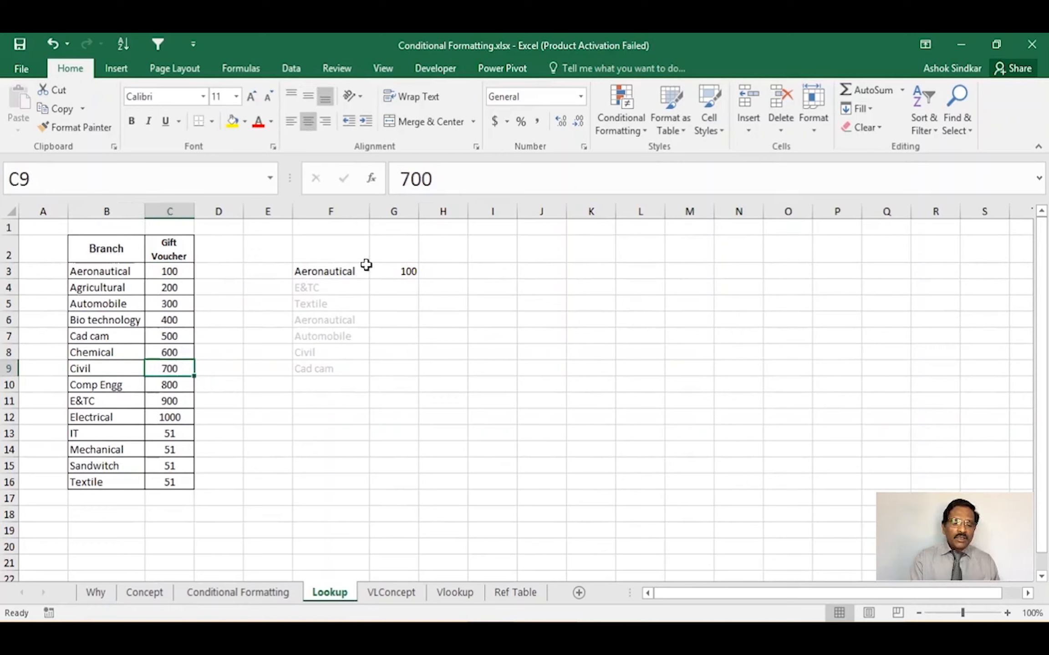
pyautogui.click(361, 270)
pyautogui.click(376, 272)
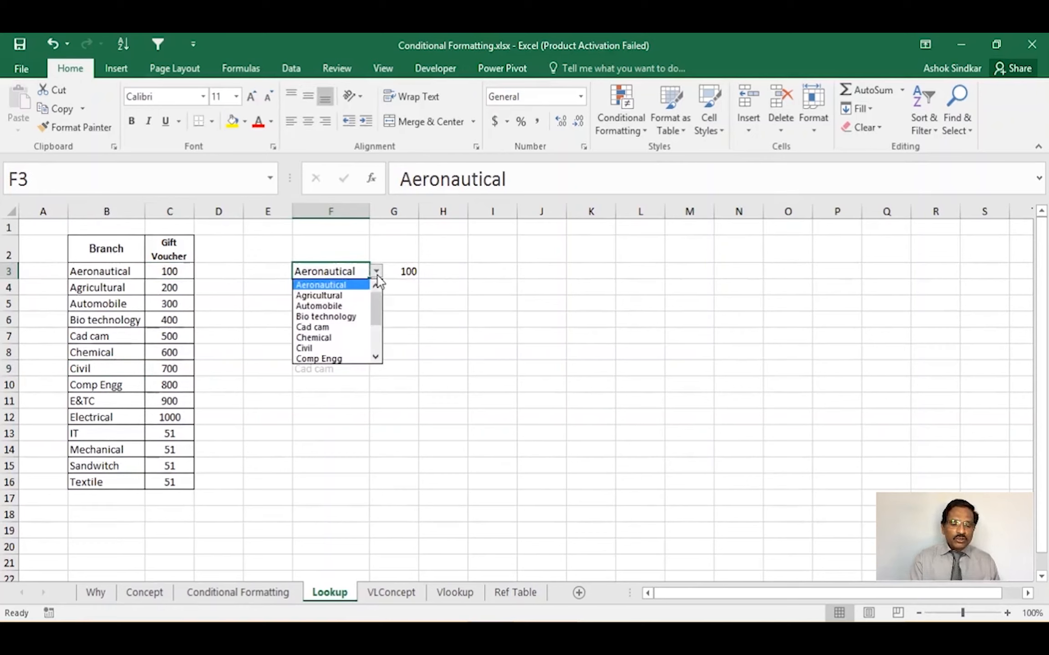
pyautogui.click(336, 349)
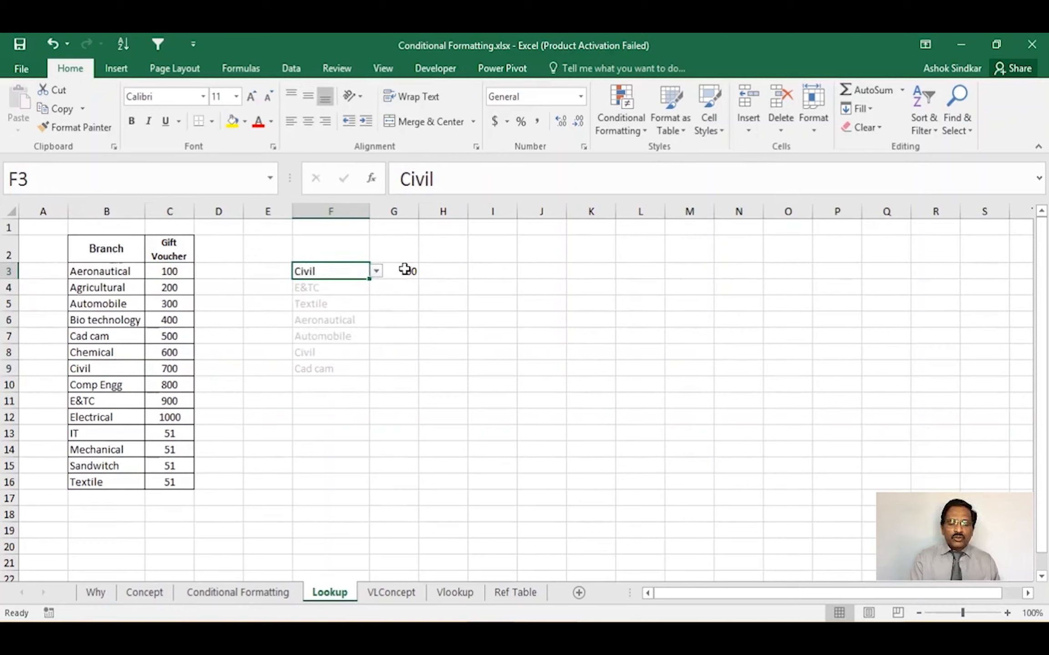
pyautogui.click(407, 271)
pyautogui.click(501, 291)
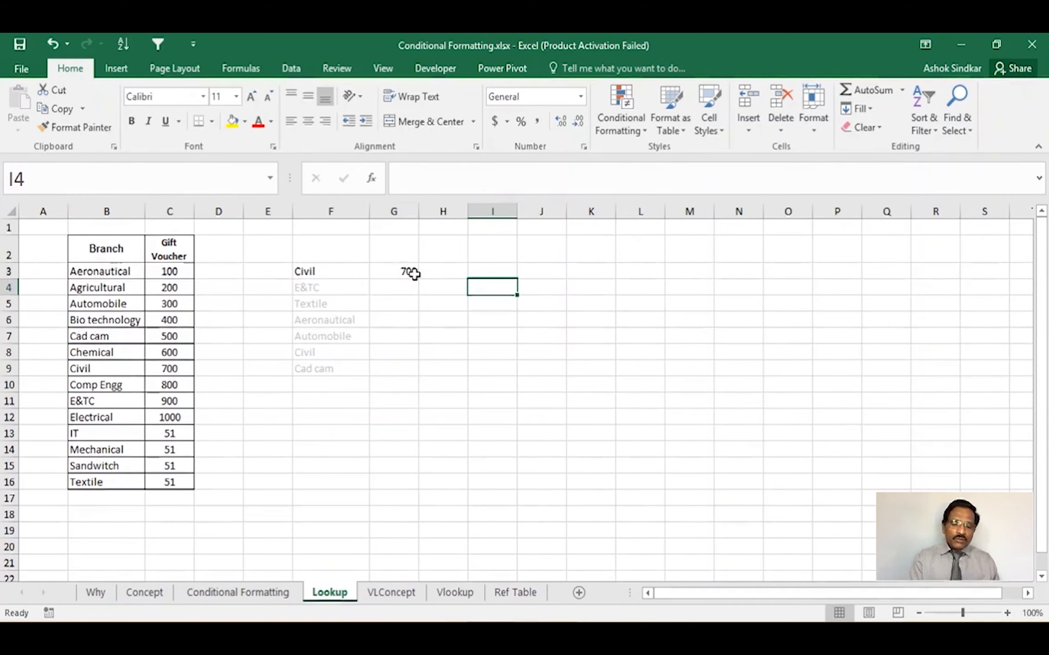
# Delete the LOOKUP formula from cell G3
pyautogui.click(411, 273)
pyautogui.press('Delete')
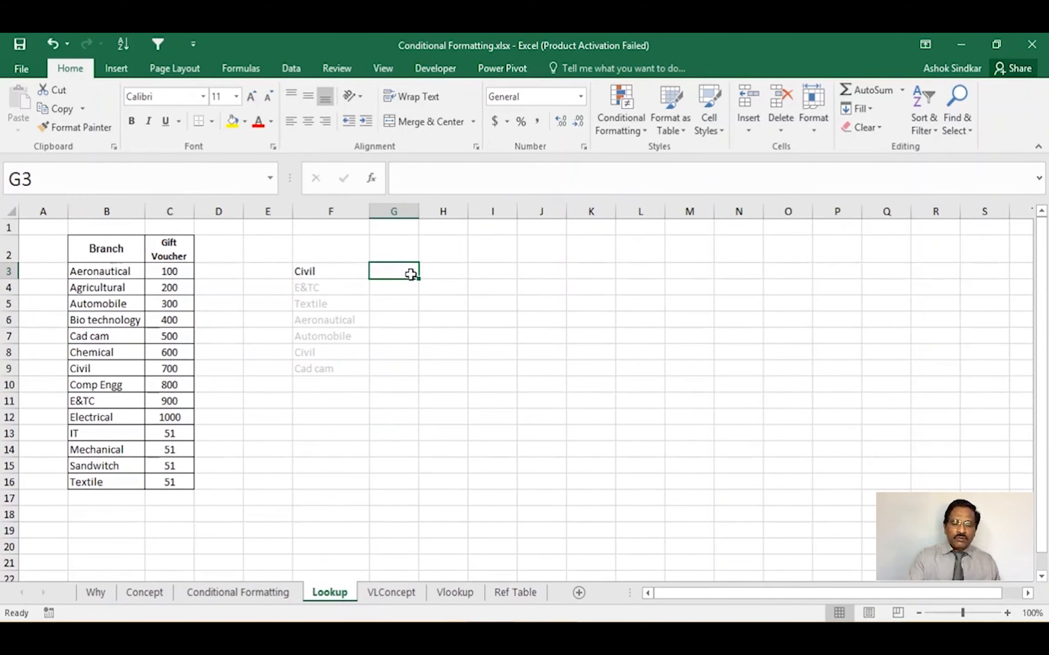
pyautogui.click(661, 343)
pyautogui.click(396, 273)
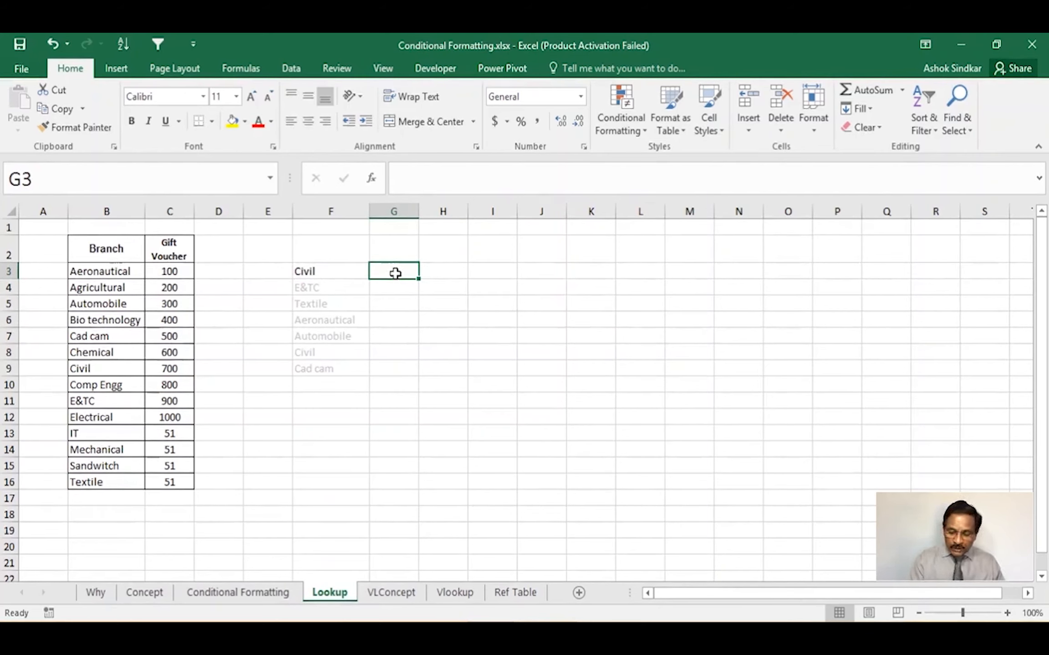
pyautogui.write('=')
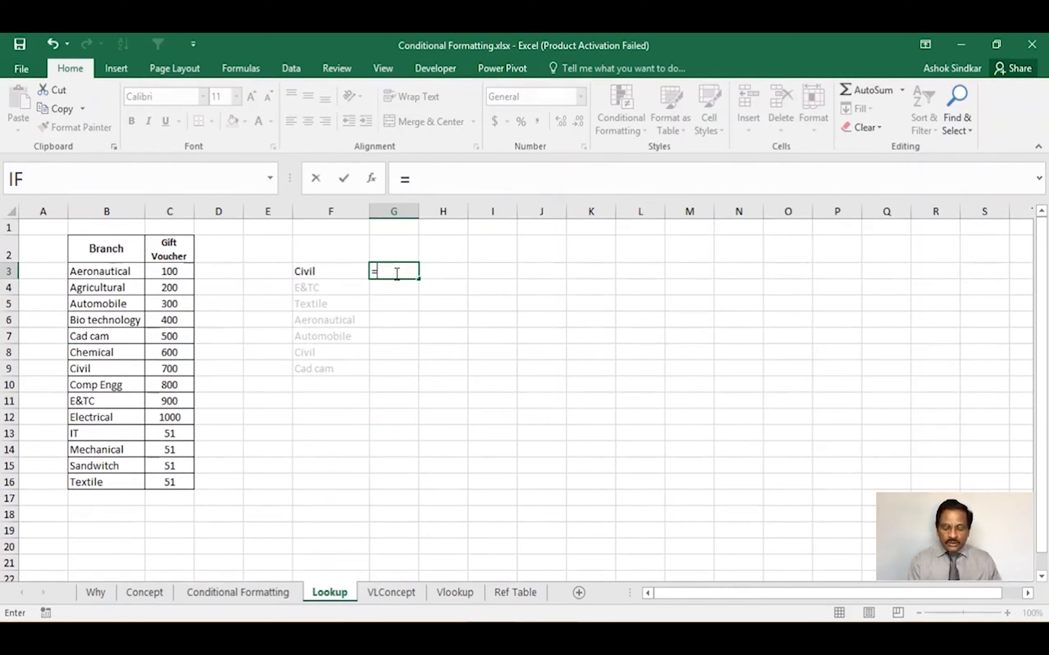
pyautogui.write('l')
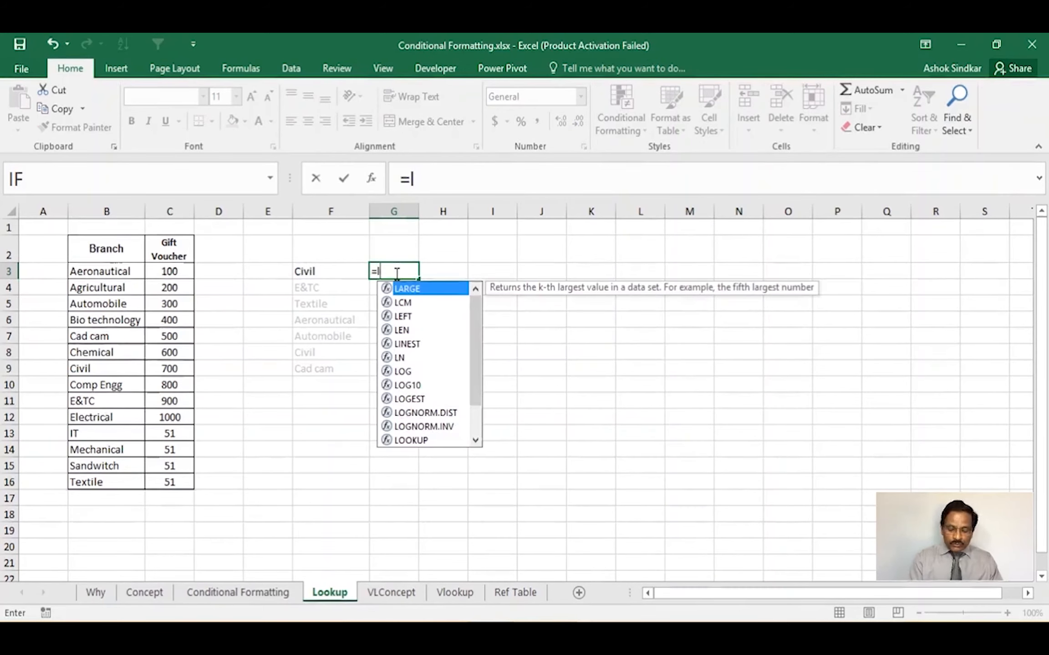
pyautogui.write('o')
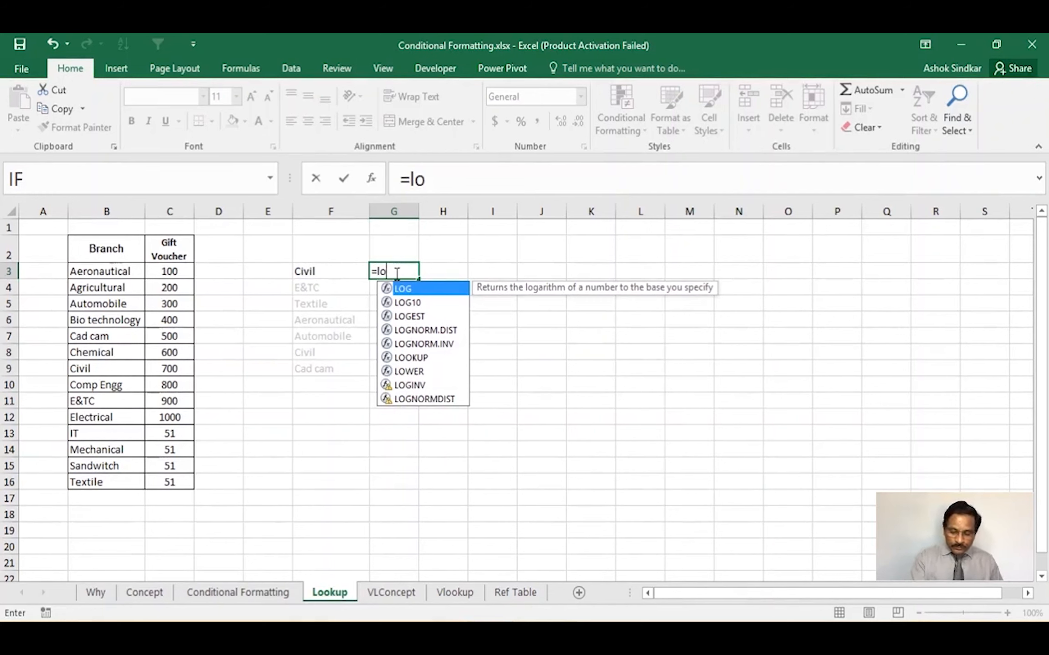
pyautogui.write('o')
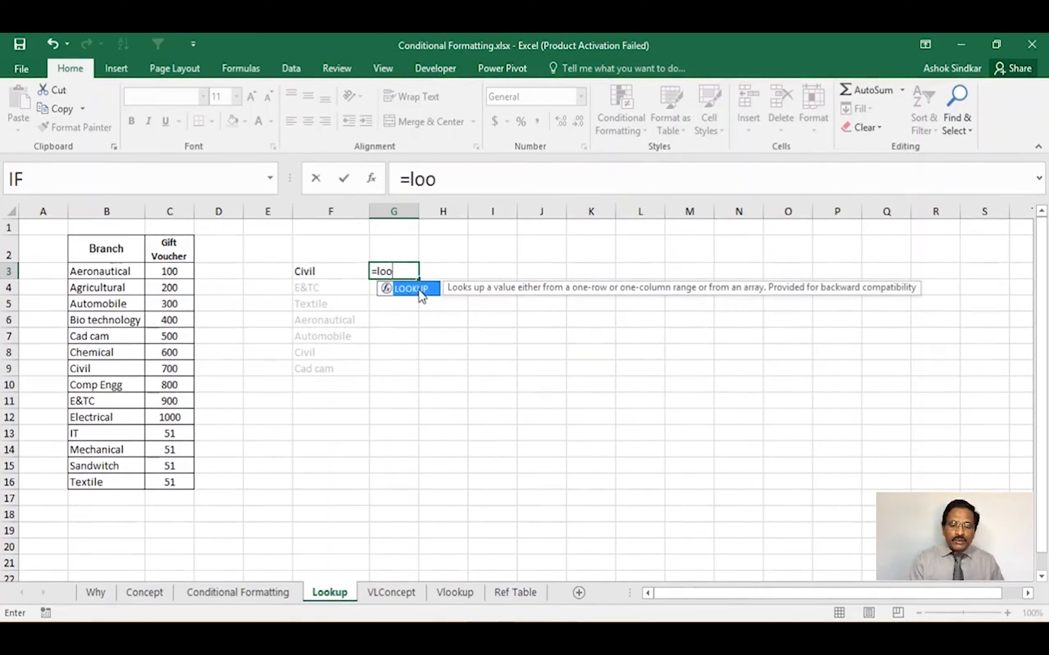
pyautogui.doubleClick(419, 288)
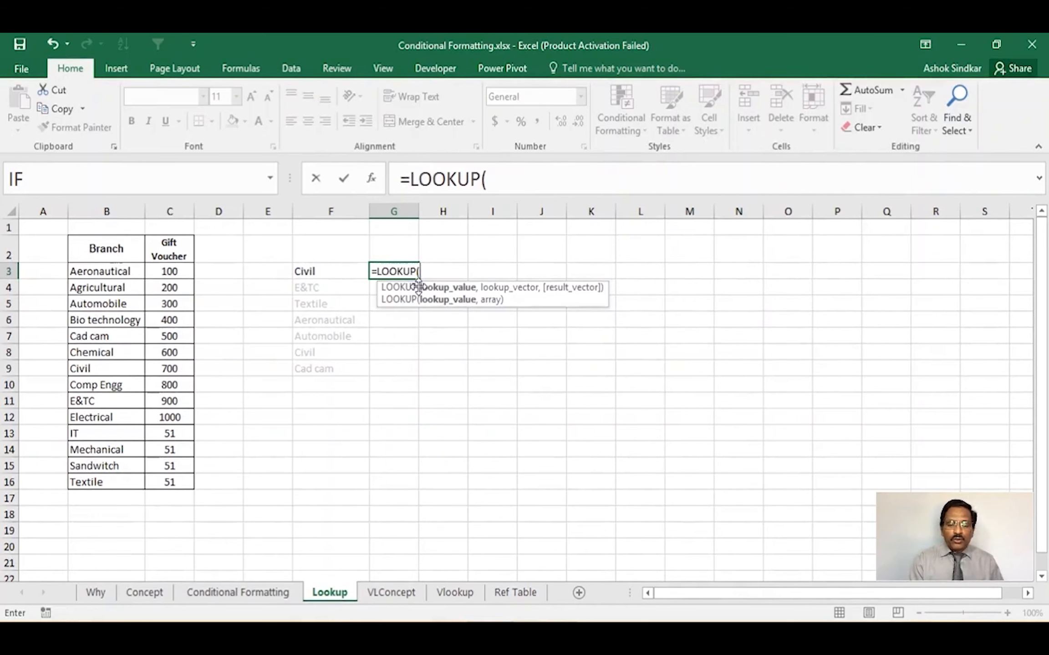
pyautogui.click(505, 178)
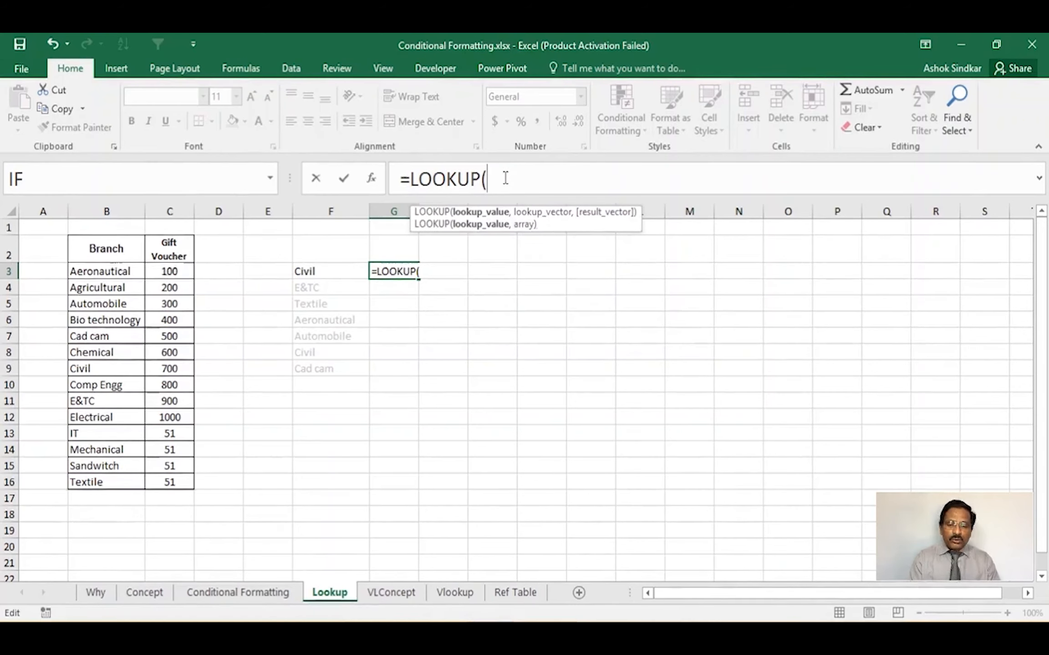
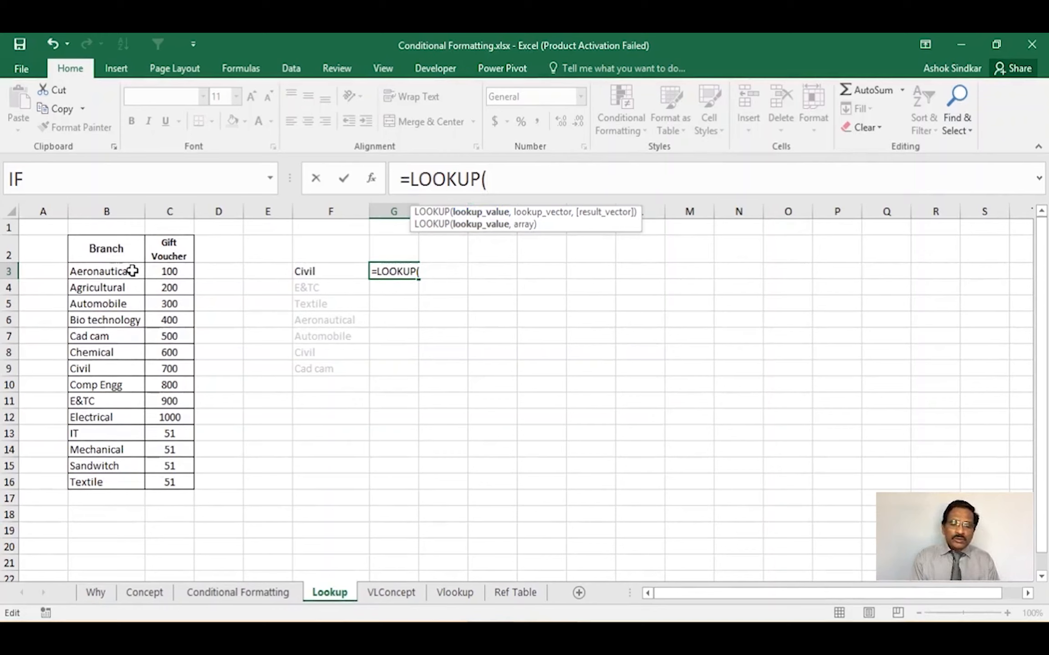
pyautogui.click(132, 271)
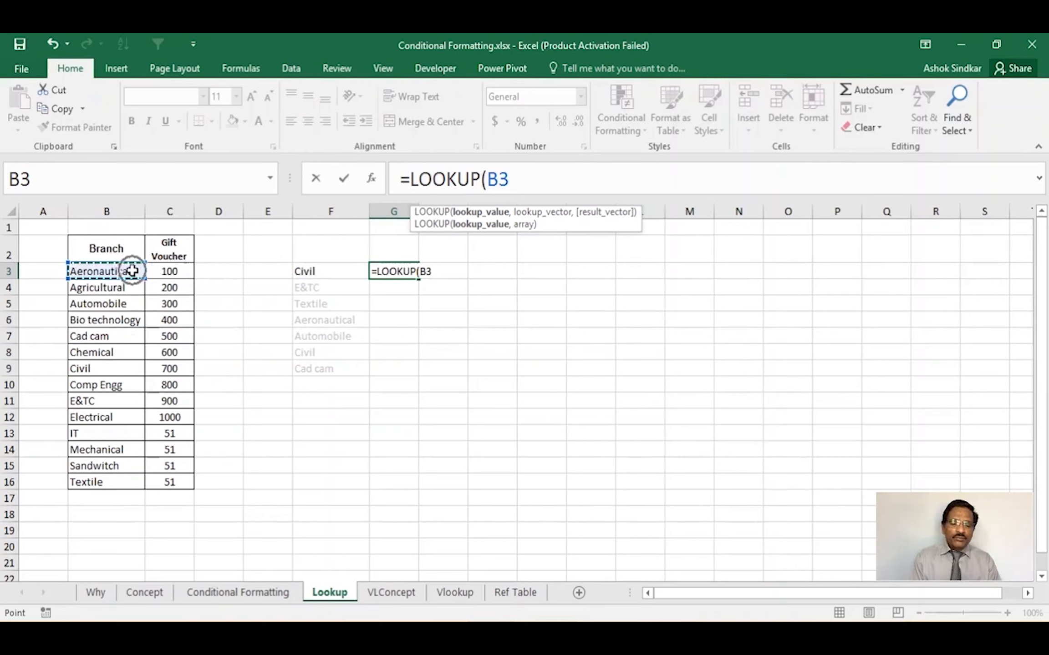
pyautogui.press('Escape')
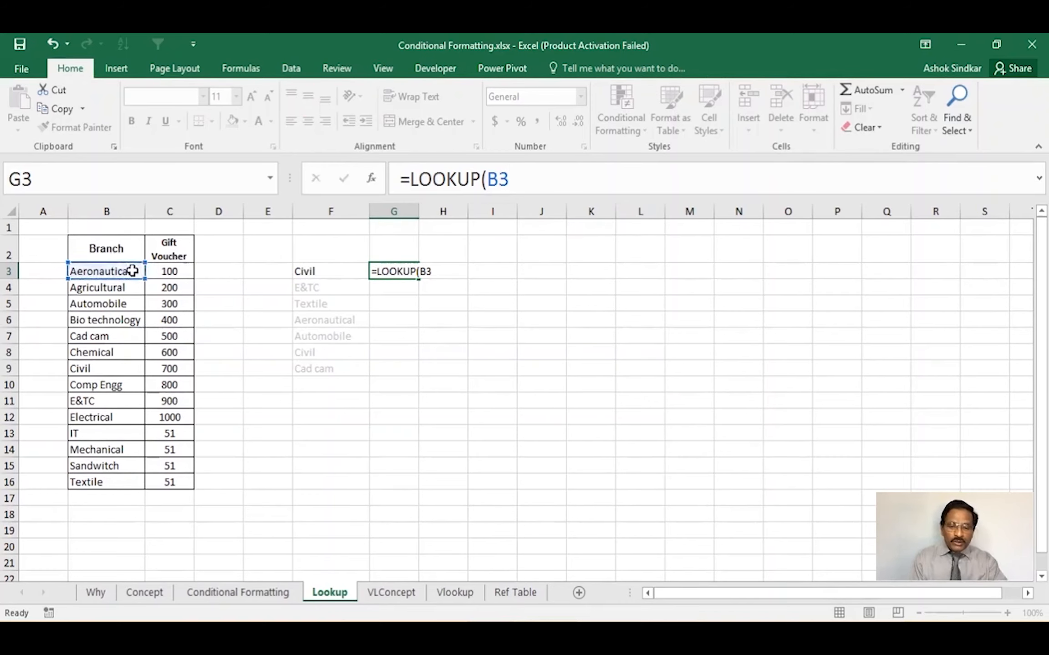
# Start a LOOKUP formula in G3 with the branch in F3 as the lookup value
pyautogui.write('=lo')
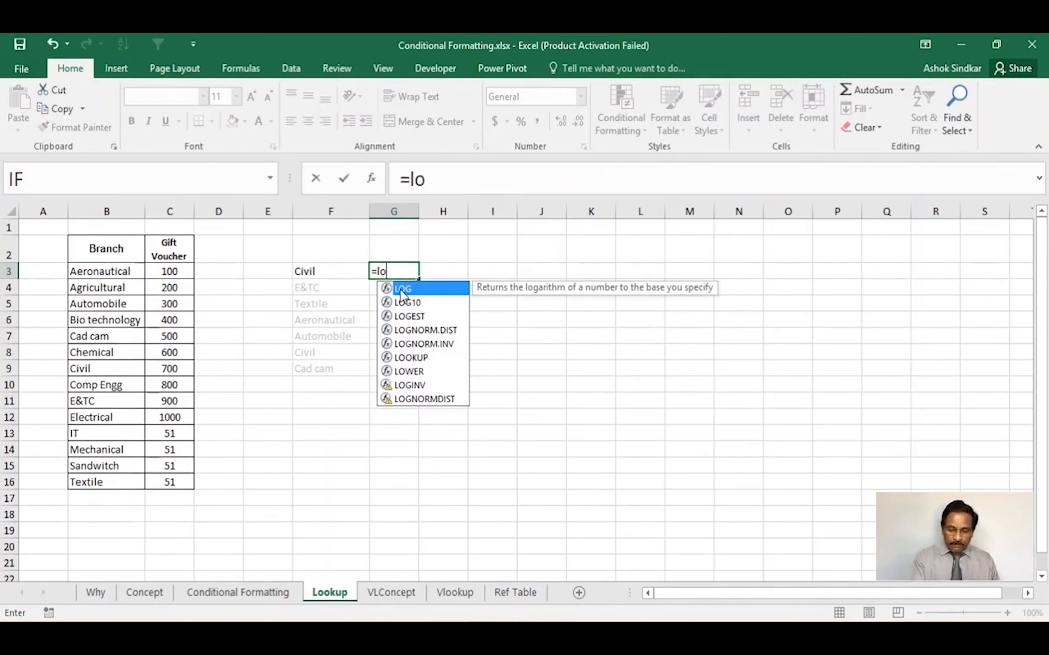
pyautogui.write('o')
pyautogui.doubleClick(411, 289)
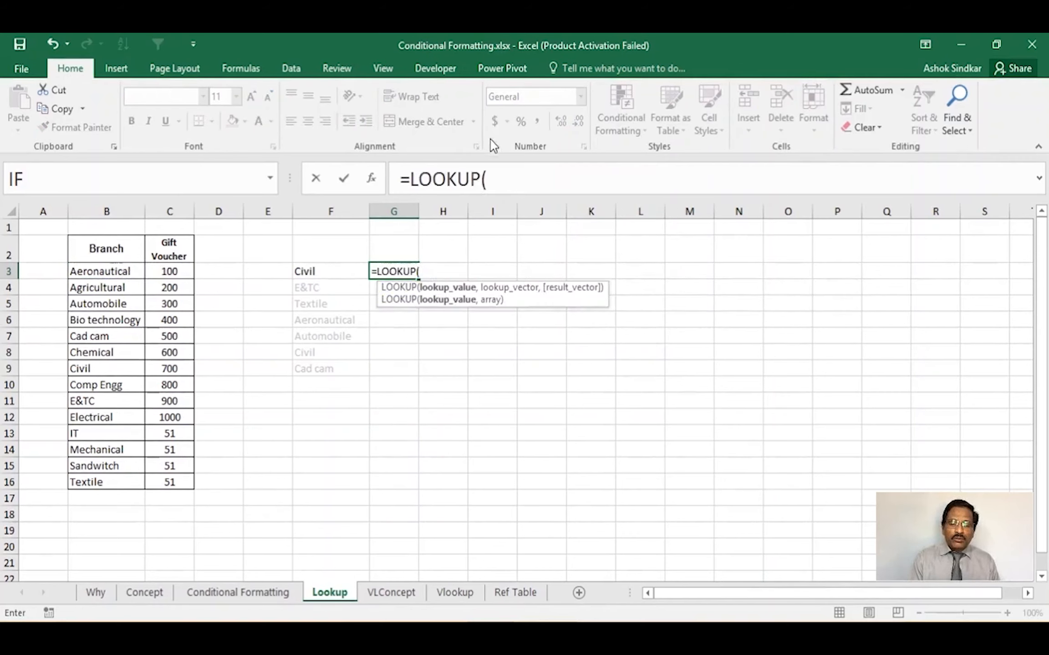
pyautogui.click(501, 181)
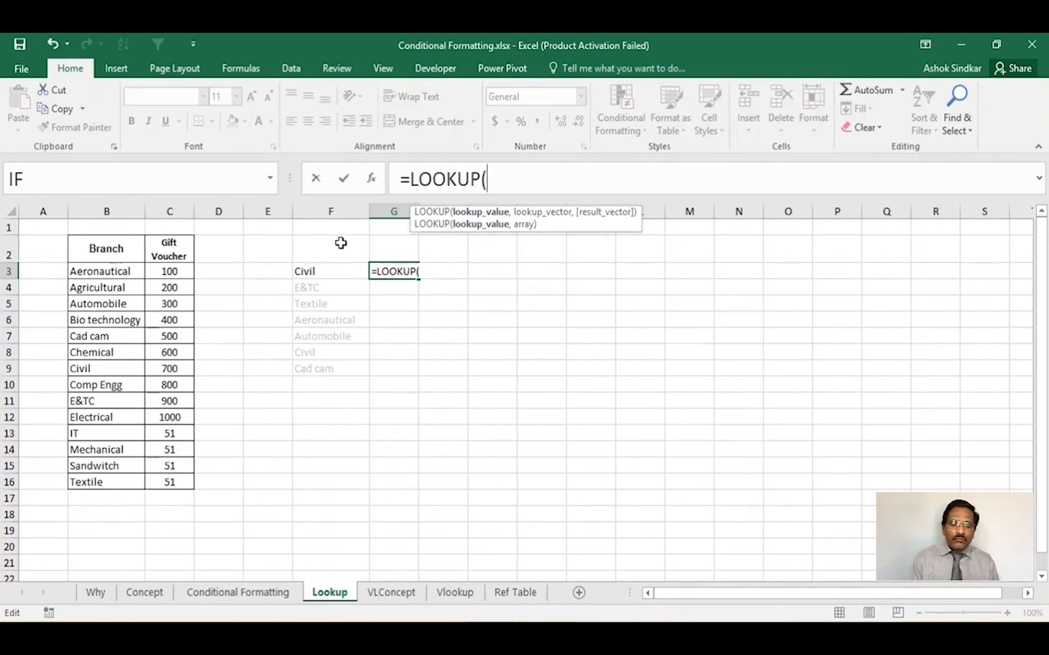
pyautogui.click(328, 269)
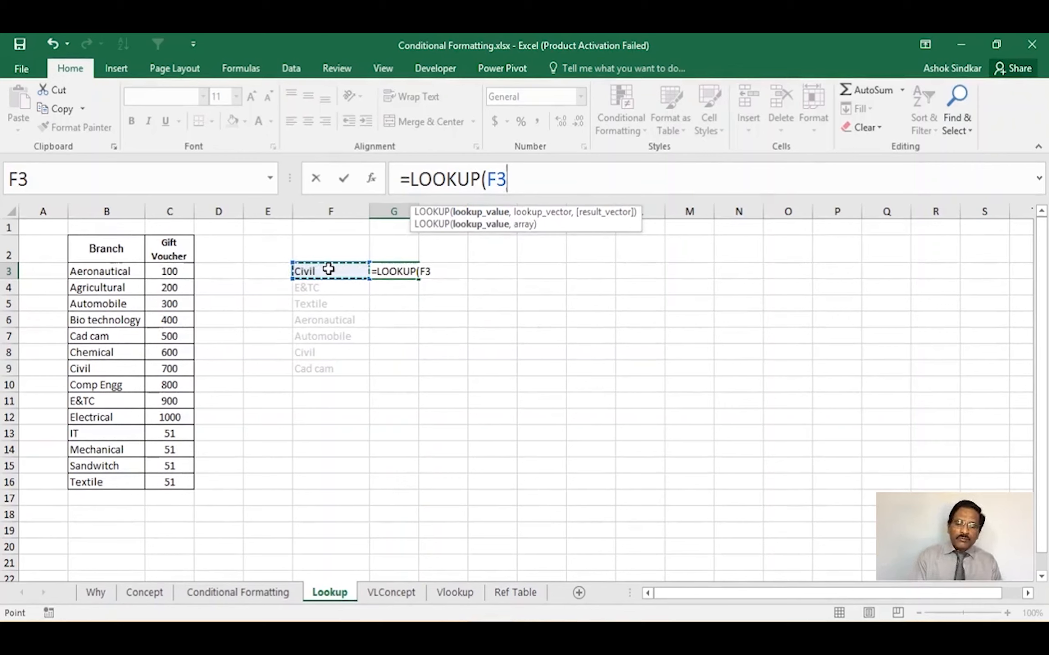
pyautogui.write(',')
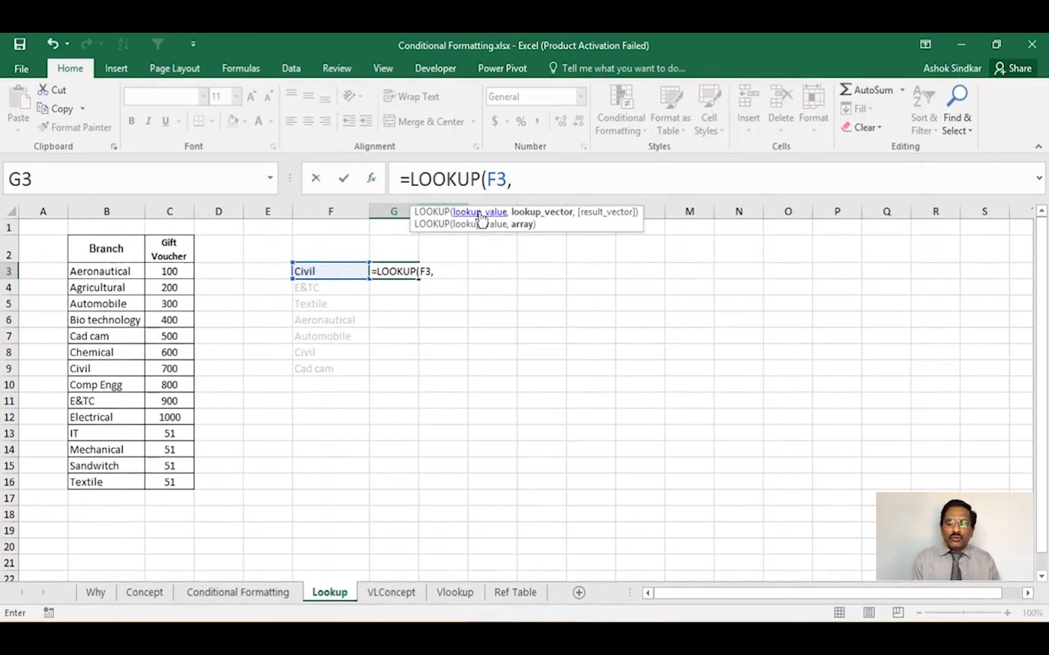
# Complete the LOOKUP formula in G3 with B3:B16 as the lookup vector and C3:C16 as the result vector
pyautogui.click(531, 211)
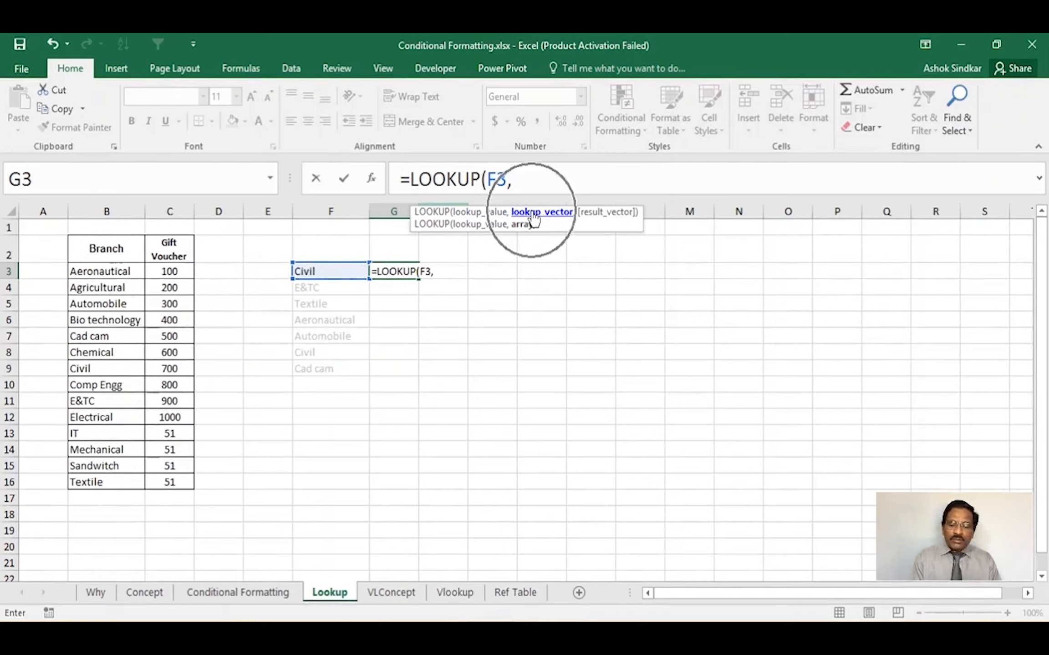
pyautogui.click(534, 213)
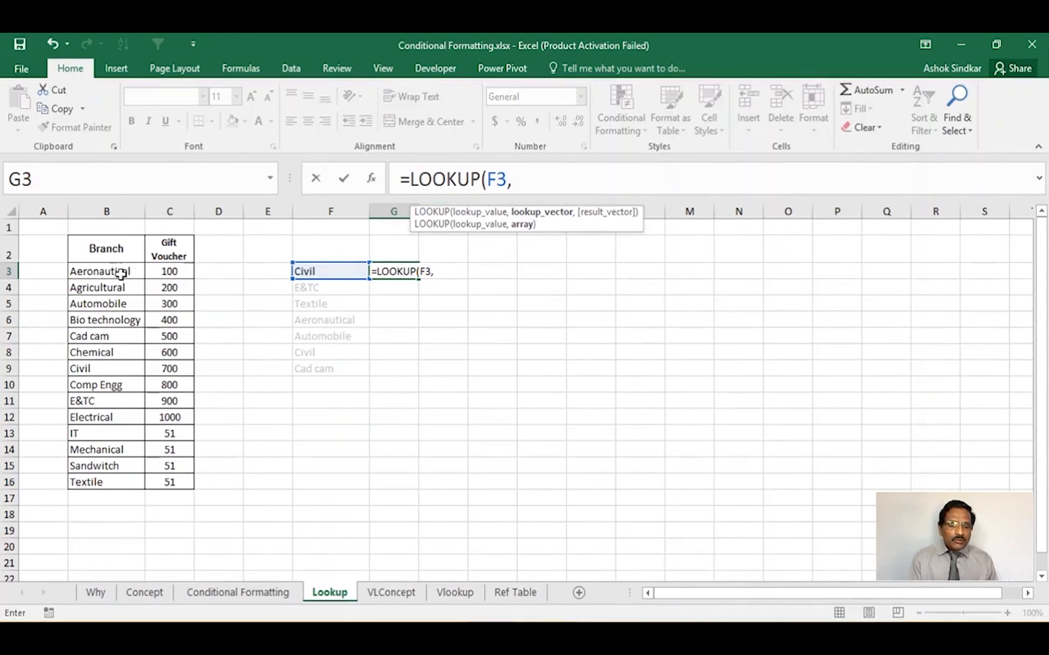
pyautogui.moveTo(117, 271); pyautogui.dragTo(111, 481)
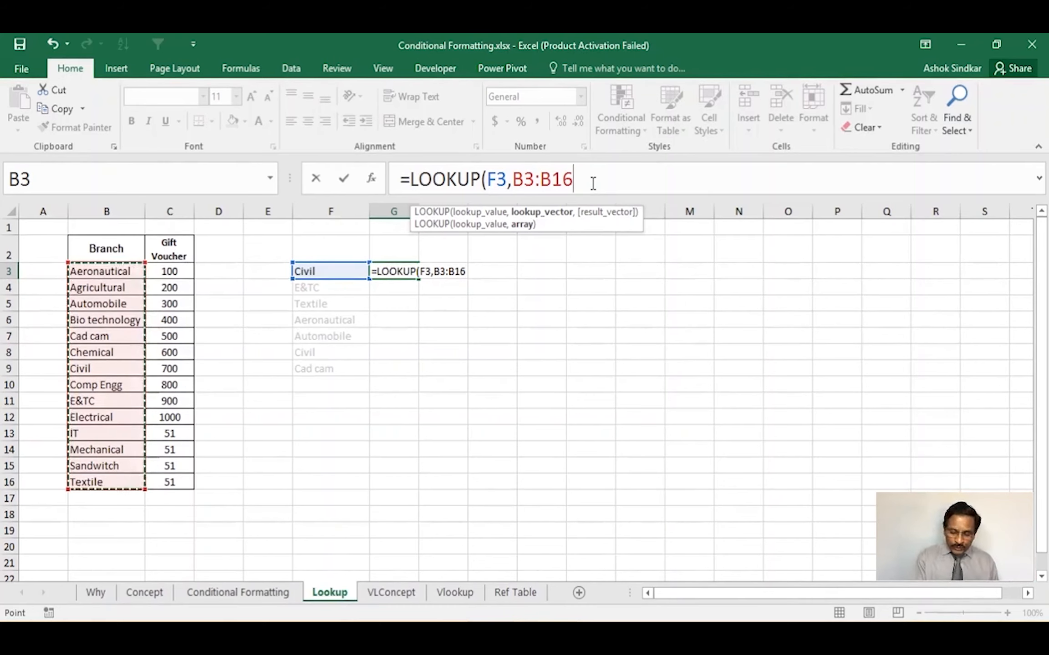
pyautogui.write(',')
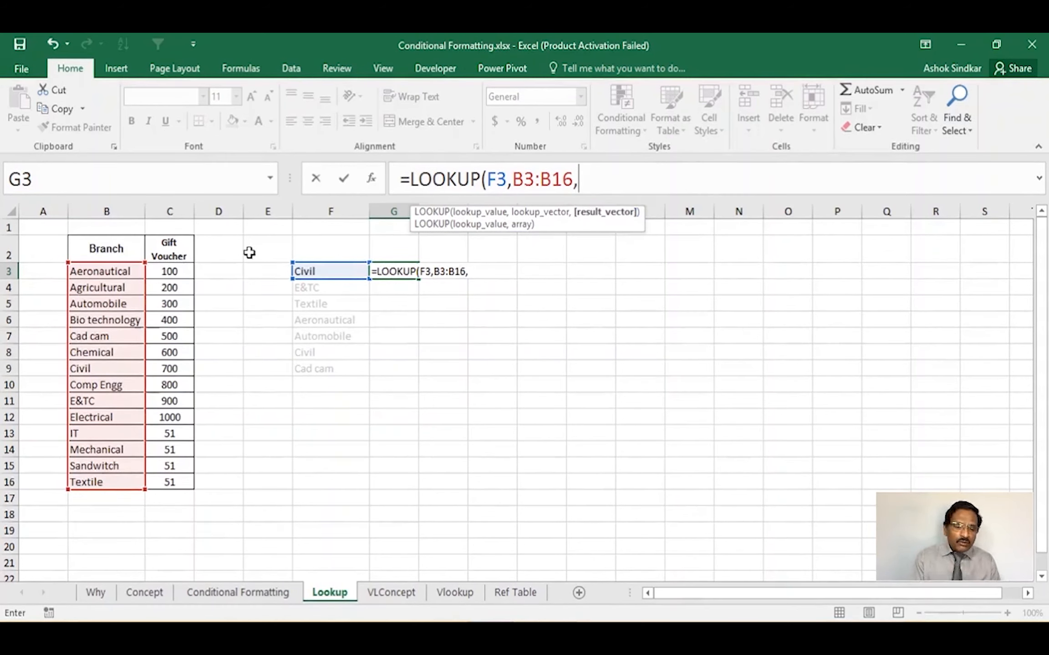
pyautogui.moveTo(166, 271); pyautogui.dragTo(173, 478)
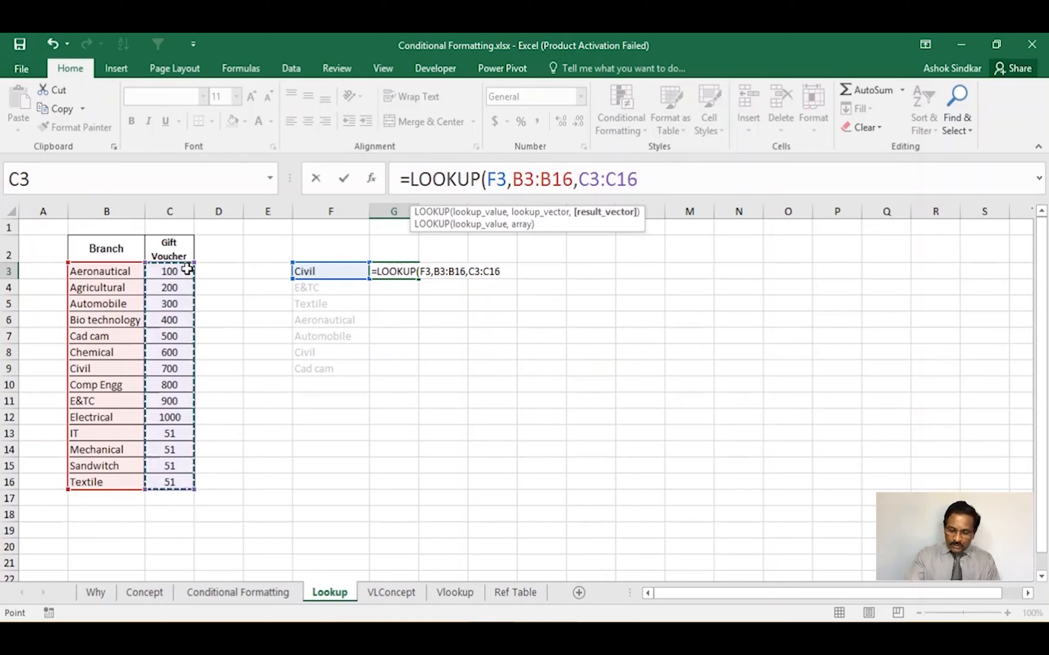
pyautogui.write(')')
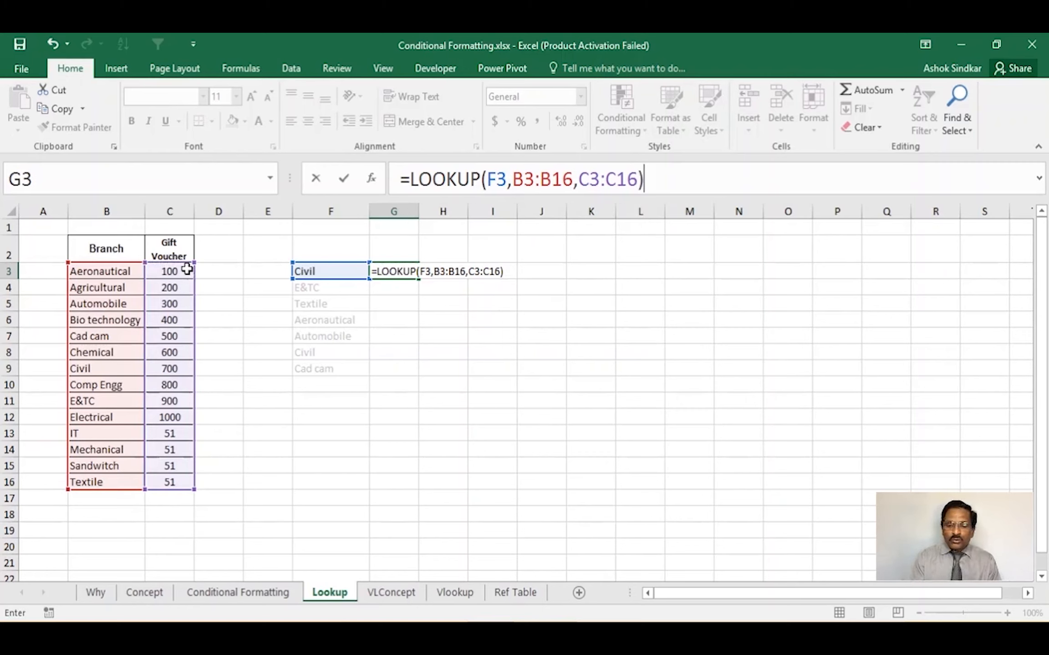
pyautogui.press('Return')
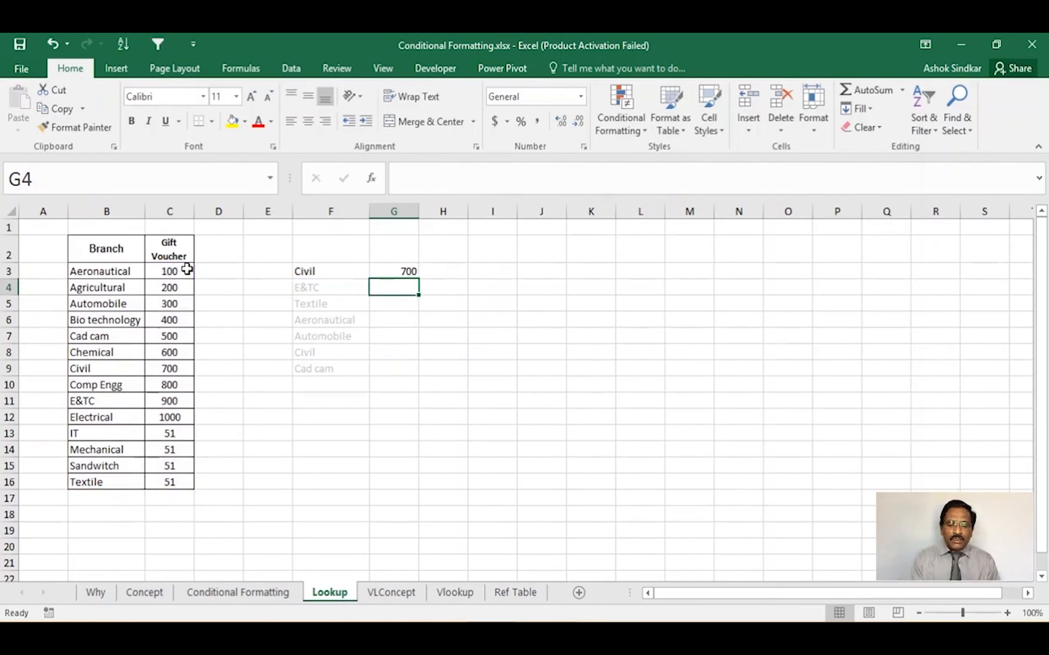
pyautogui.click(391, 270)
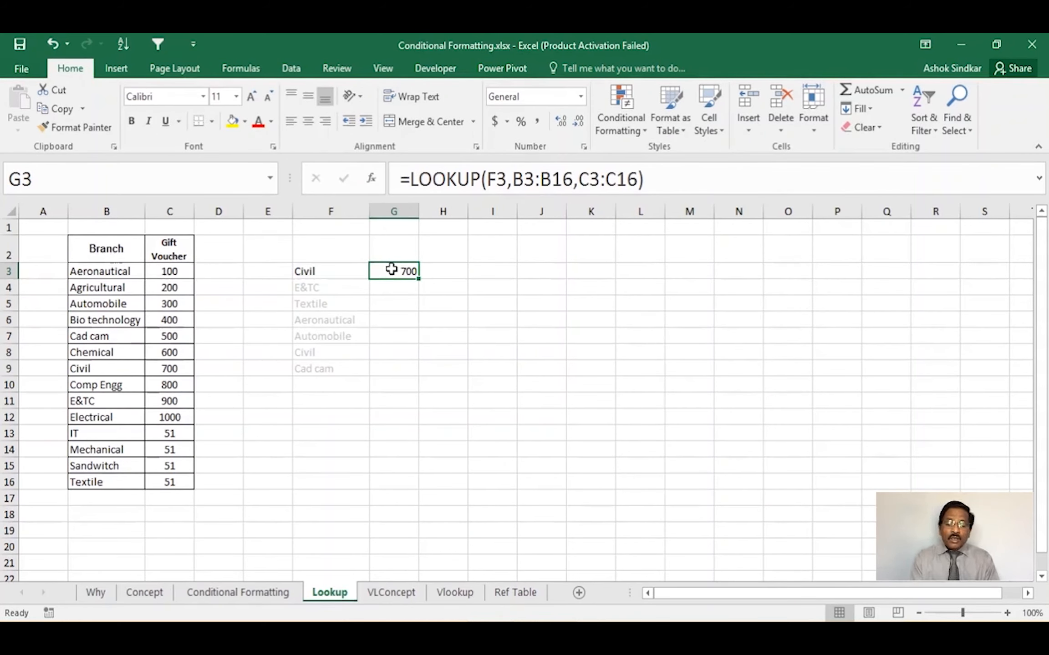
# Change the font colour of the greyed-out branch list in F4:F12 to black
pyautogui.moveTo(326, 286); pyautogui.dragTo(331, 423)
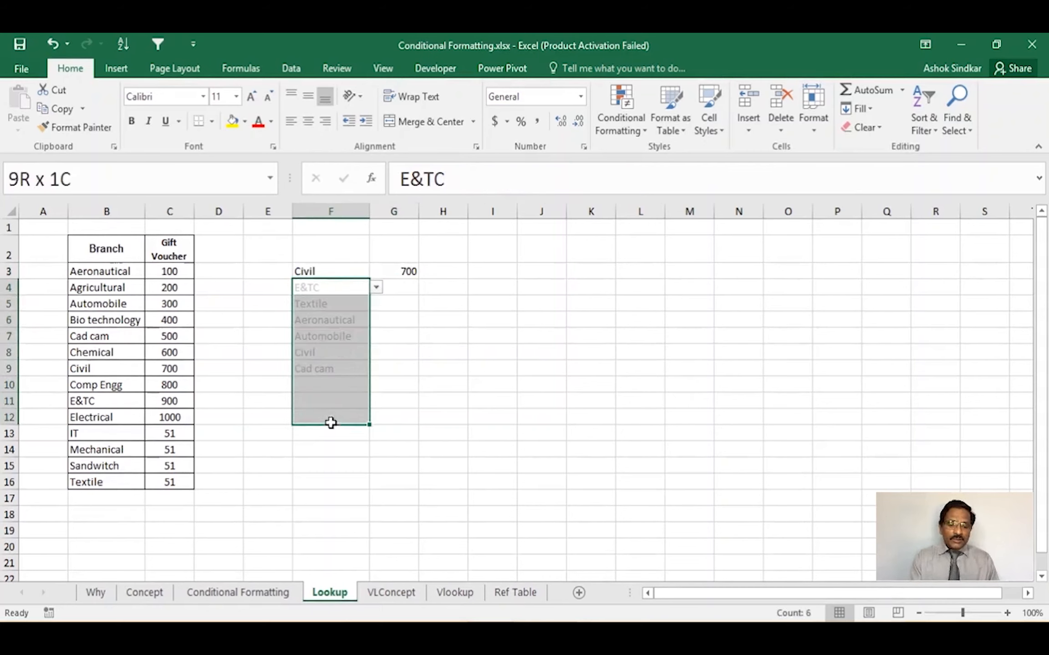
pyautogui.click(270, 120)
pyautogui.click(287, 137)
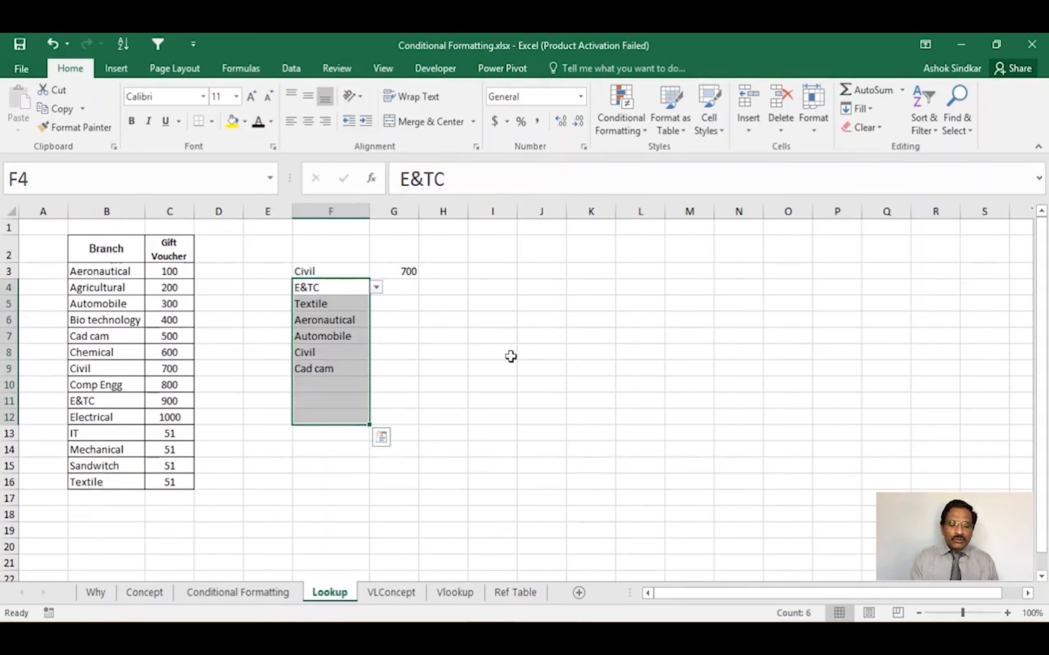
pyautogui.click(511, 357)
# Copy the LOOKUP formula from G3 down through G9 for the remaining branches
pyautogui.click(311, 288)
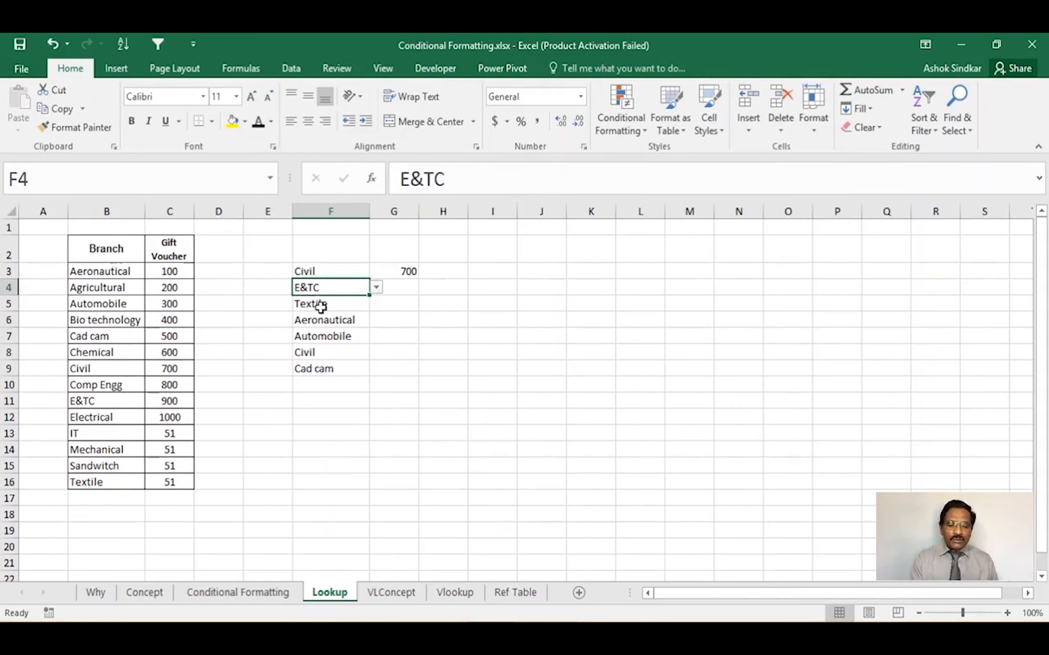
pyautogui.click(321, 306)
pyautogui.click(328, 322)
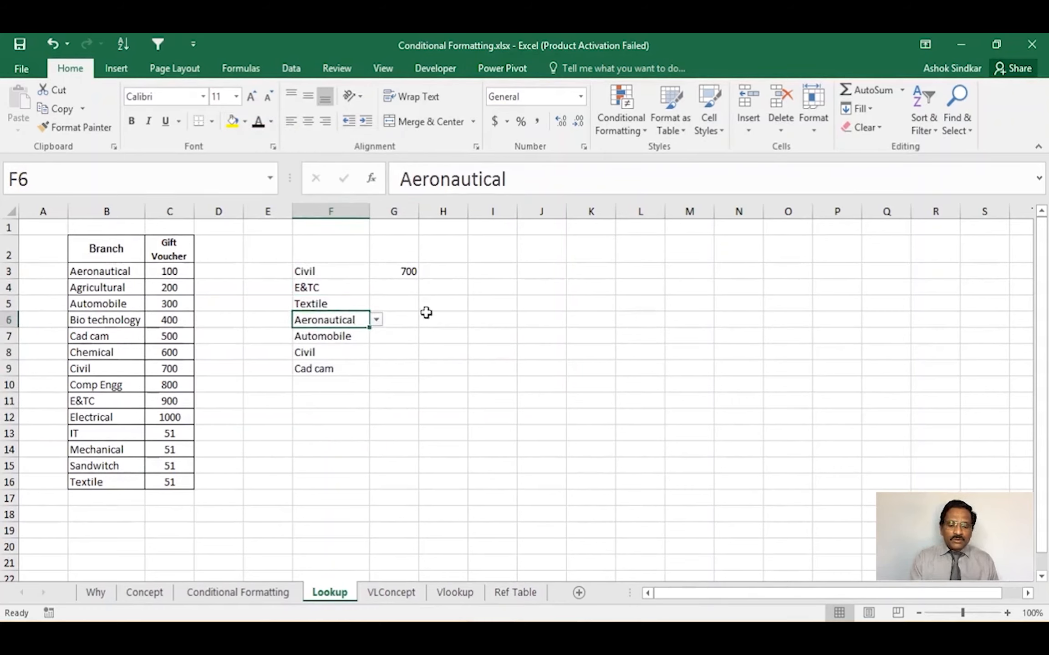
pyautogui.click(403, 290)
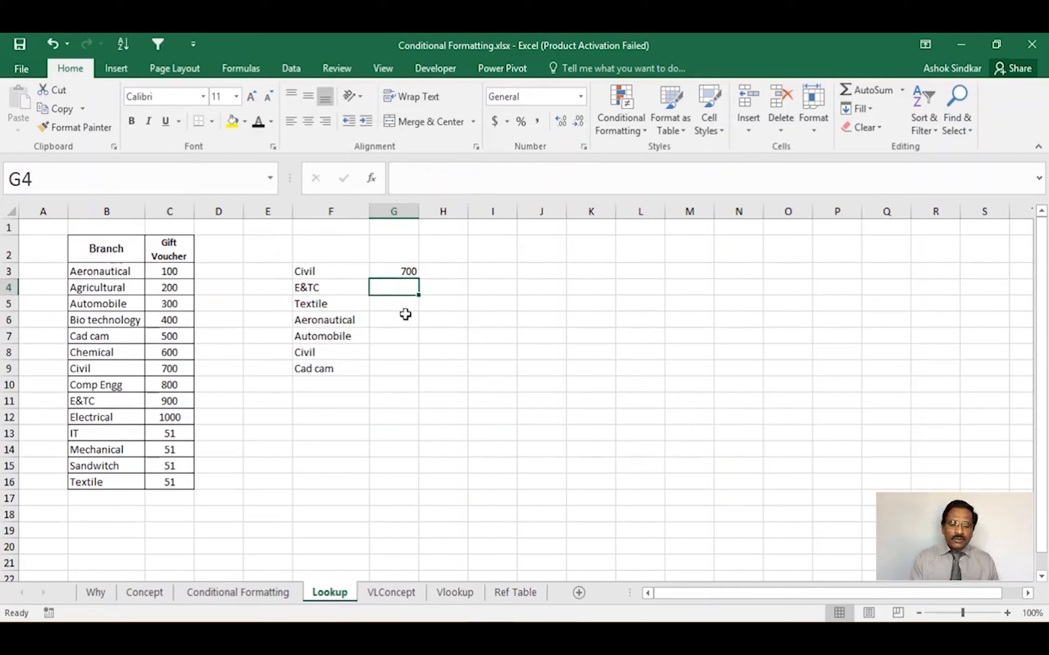
pyautogui.click(405, 314)
pyautogui.click(405, 374)
pyautogui.click(412, 272)
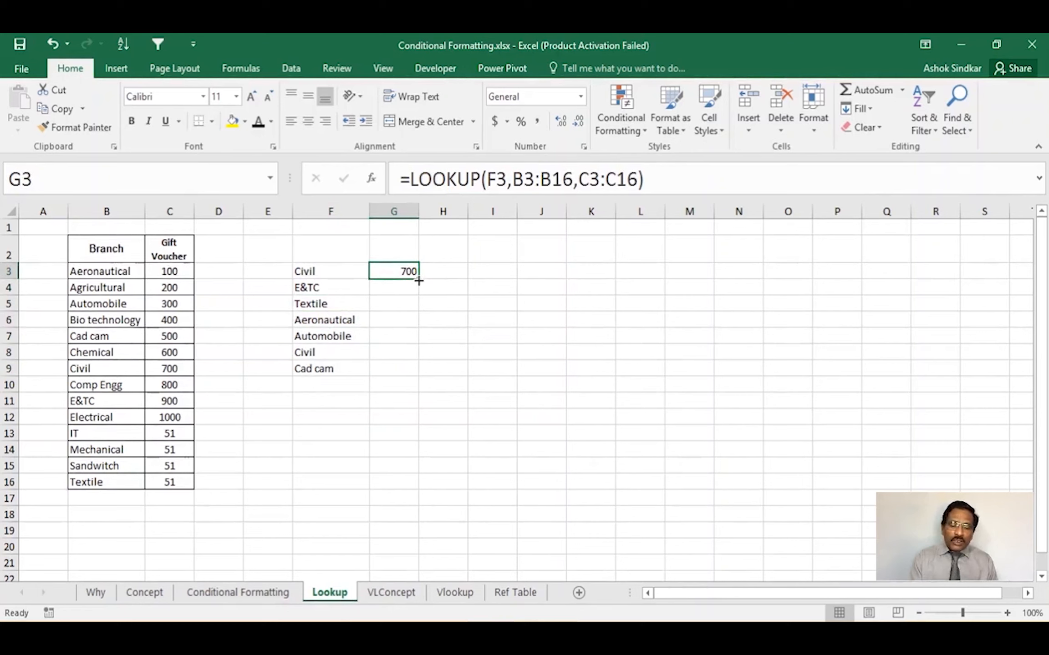
pyautogui.moveTo(419, 281); pyautogui.dragTo(413, 374)
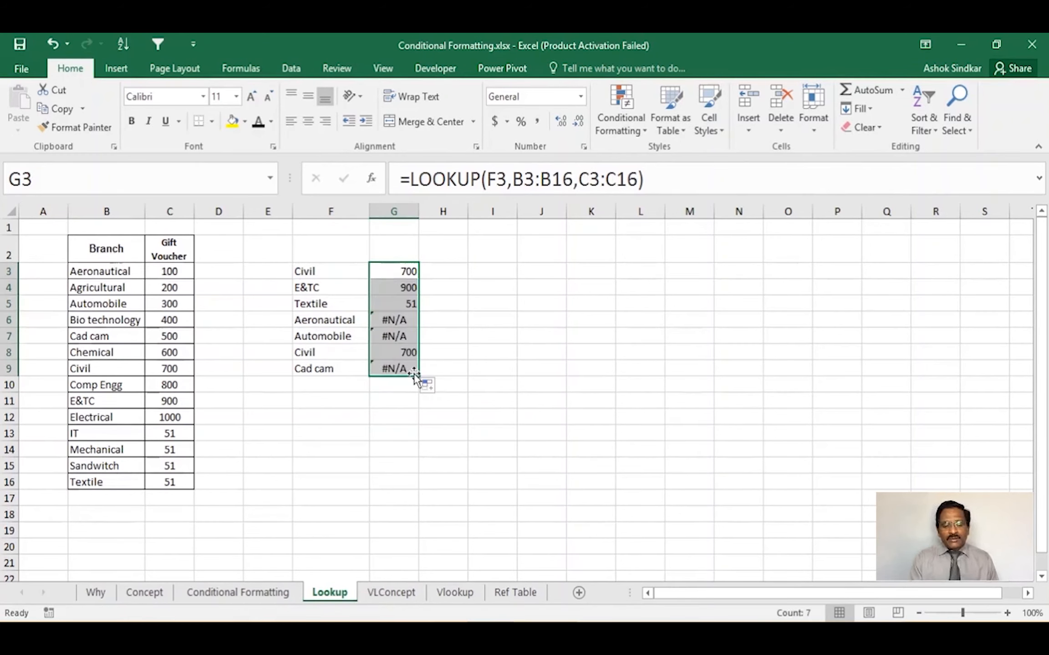
# Compare the Aeronautical lookup result in row 6 with that branch's gift voucher in the reference table
pyautogui.click(335, 323)
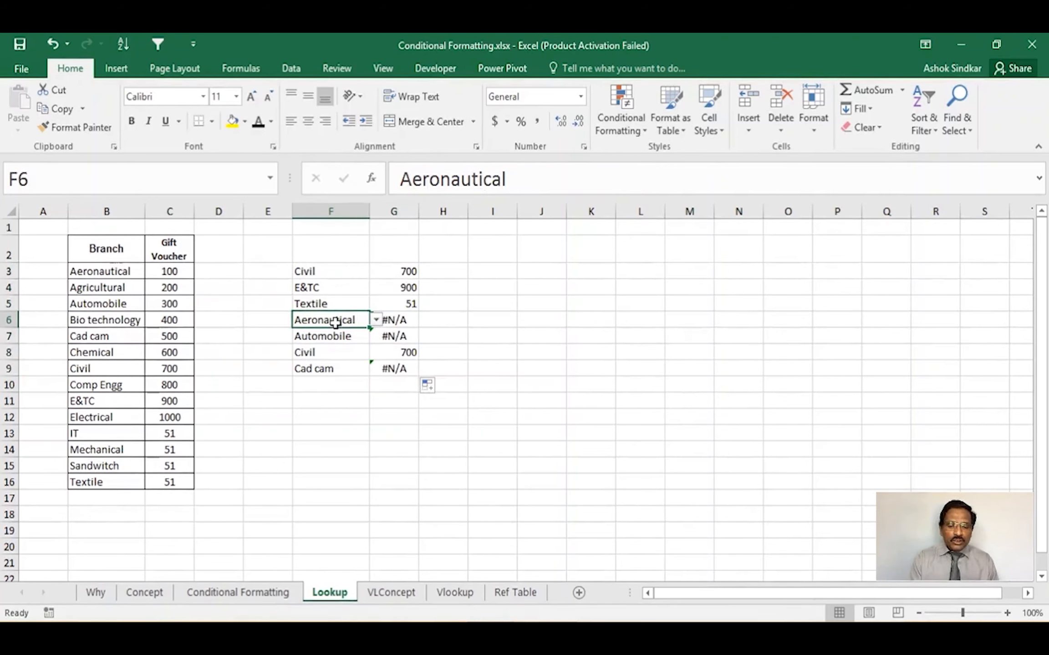
pyautogui.moveTo(336, 322); pyautogui.dragTo(510, 321)
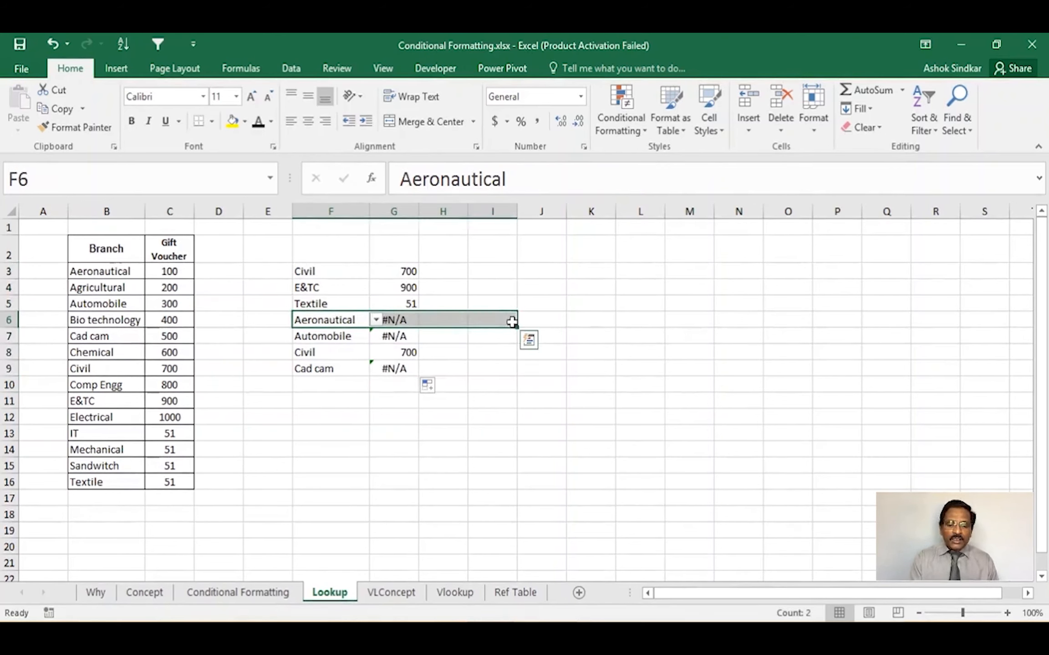
pyautogui.click(89, 275)
pyautogui.moveTo(88, 276); pyautogui.dragTo(206, 274)
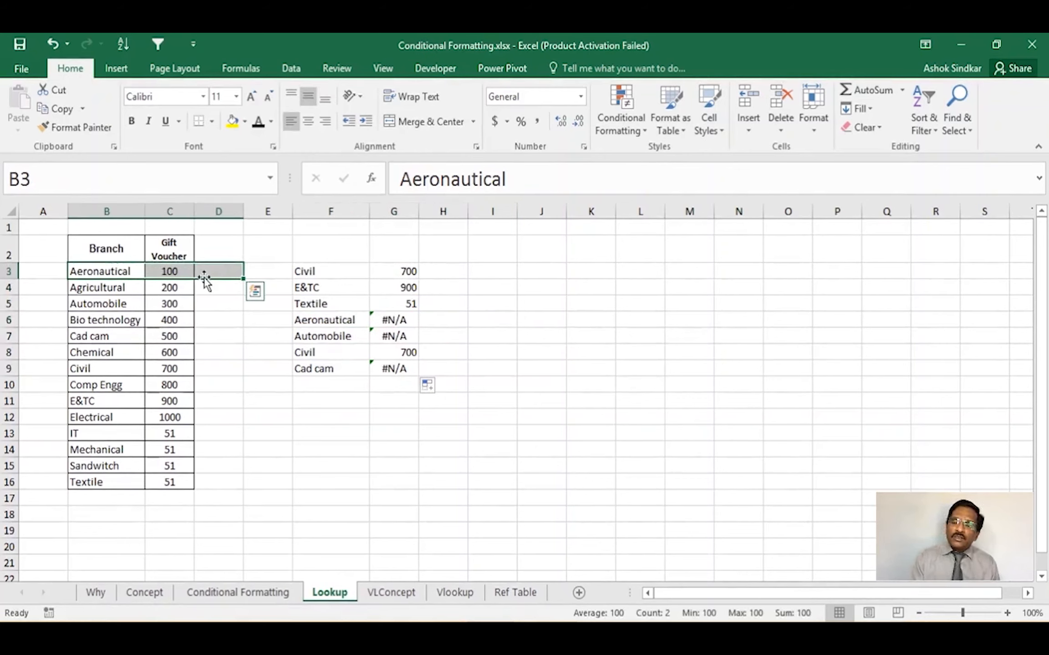
pyautogui.click(508, 337)
pyautogui.moveTo(339, 321); pyautogui.dragTo(540, 328)
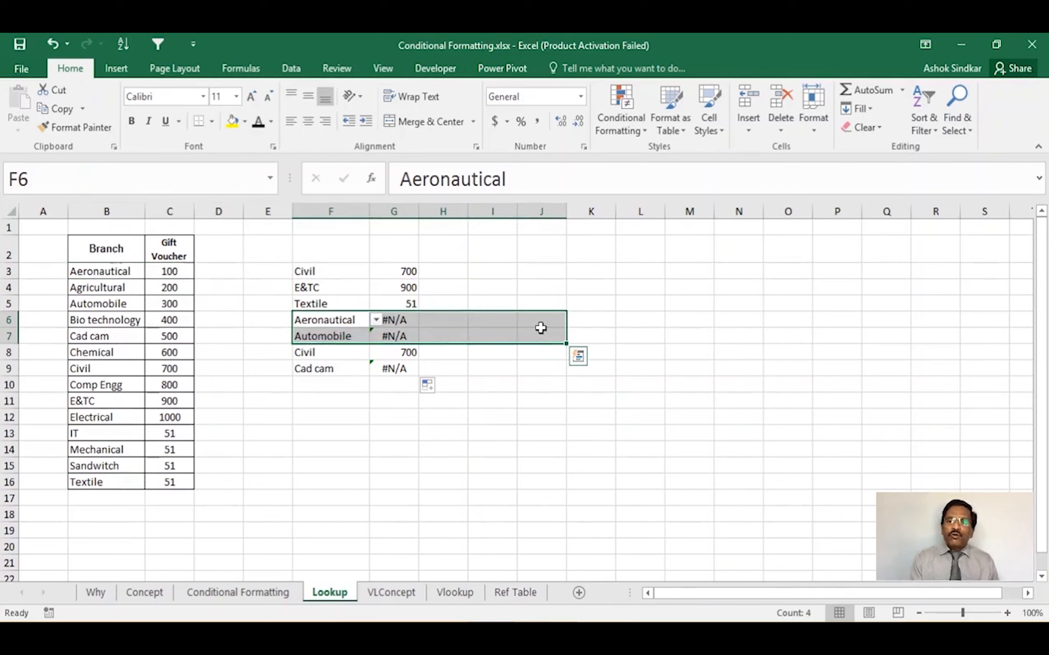
pyautogui.click(625, 314)
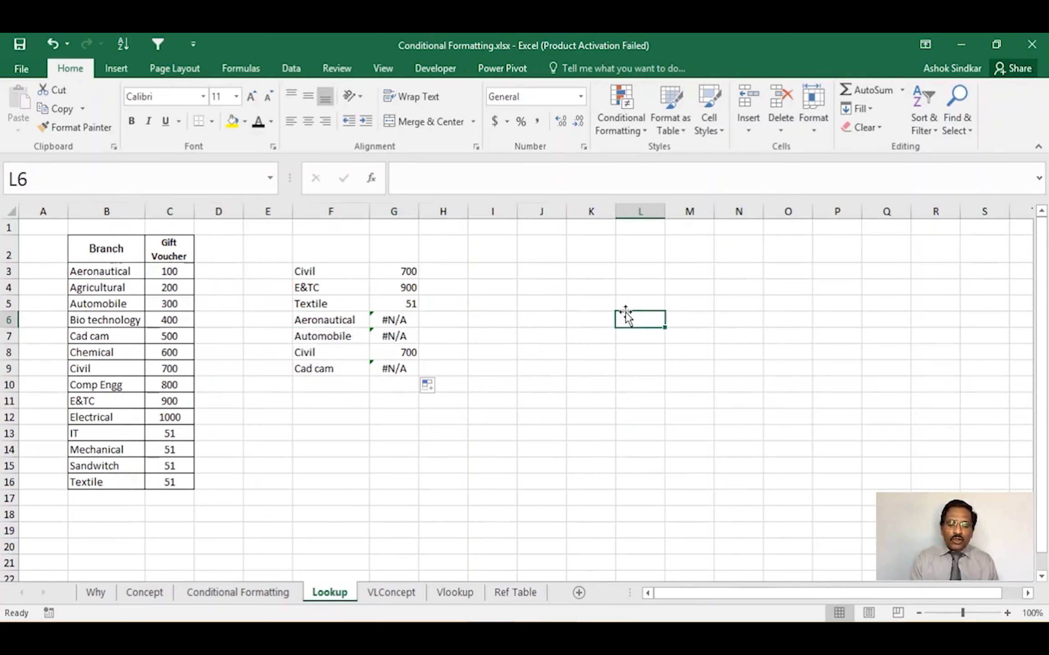
# Compare the cell references in the LOOKUP formulas in G3 and G4, including the lookup value cell F3
pyautogui.click(403, 273)
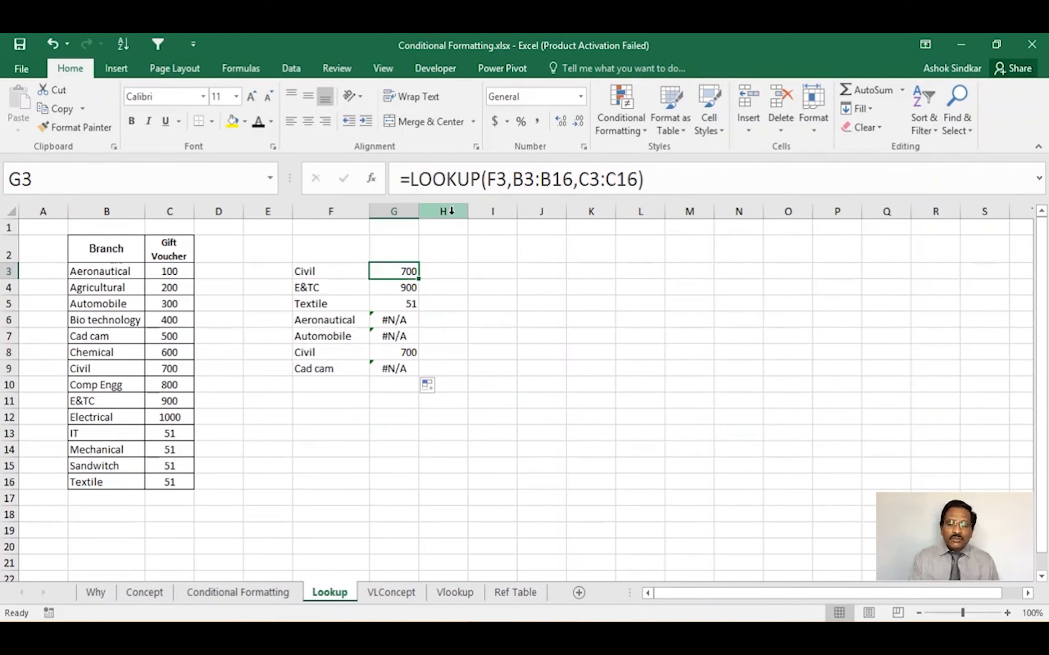
pyautogui.click(405, 290)
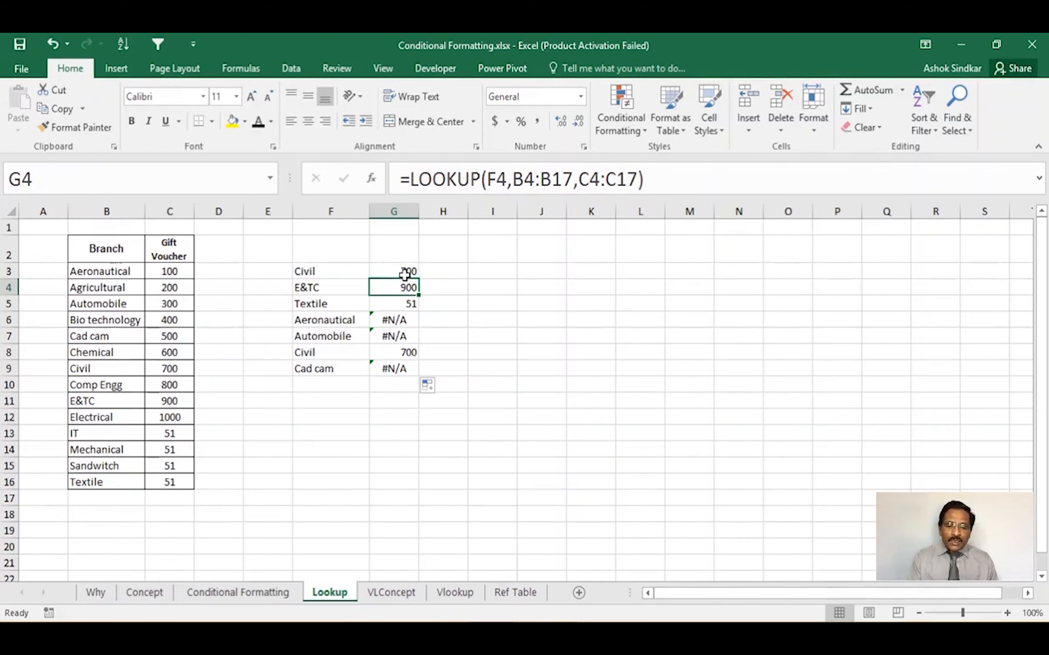
pyautogui.click(408, 272)
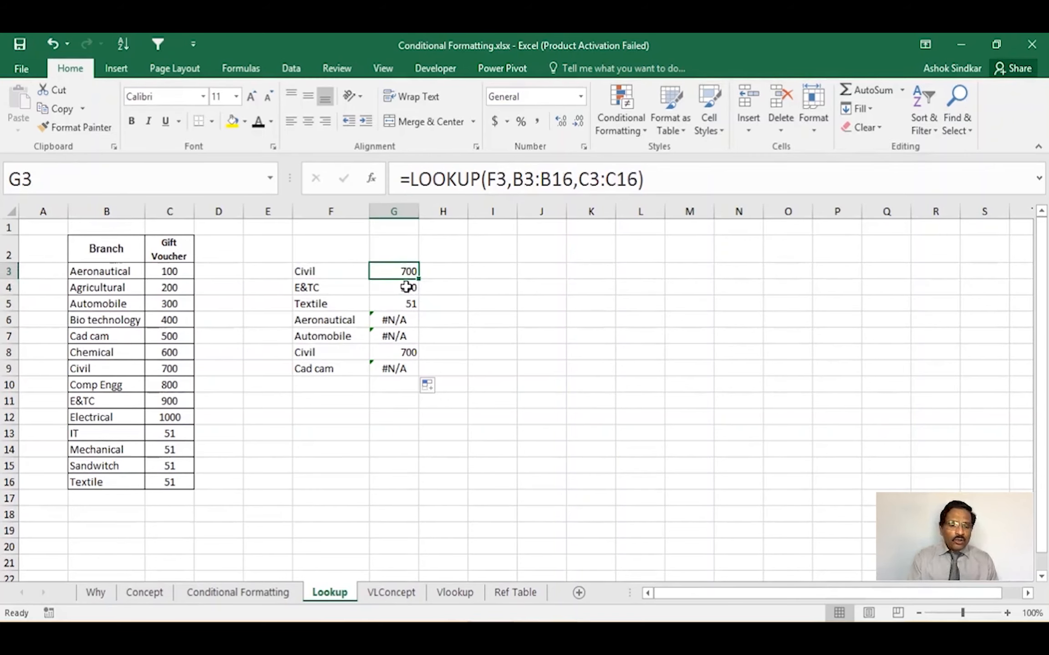
pyautogui.click(329, 272)
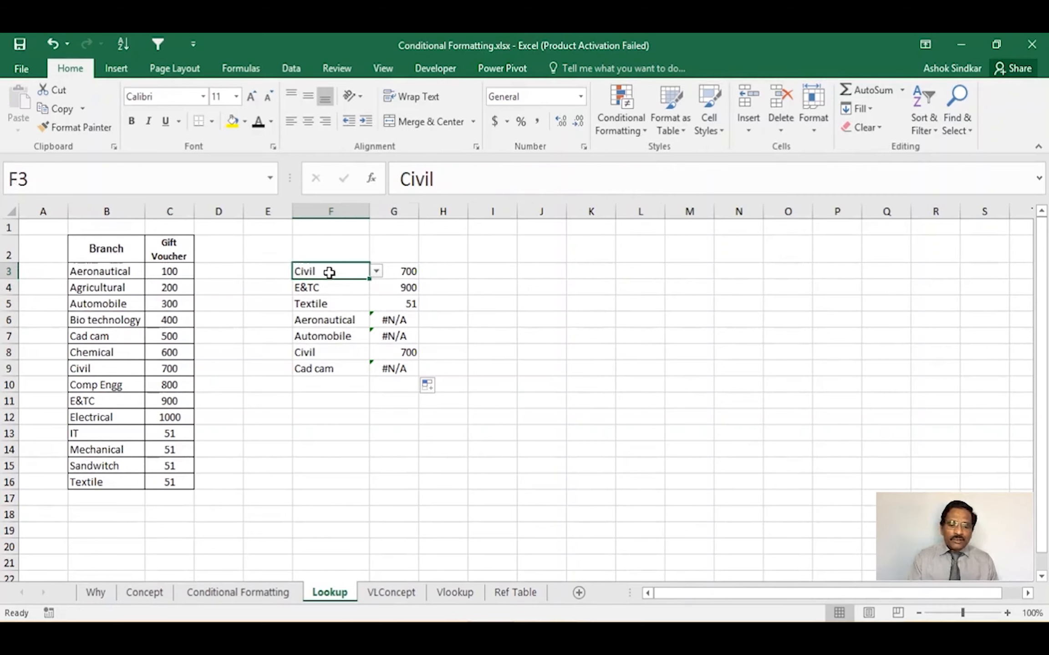
# Examine the branch entries in column F and the lookup range used by the LOOKUP formula in G3
pyautogui.press('Down')
pyautogui.press('Down')
pyautogui.press('Down')
pyautogui.press('Down')
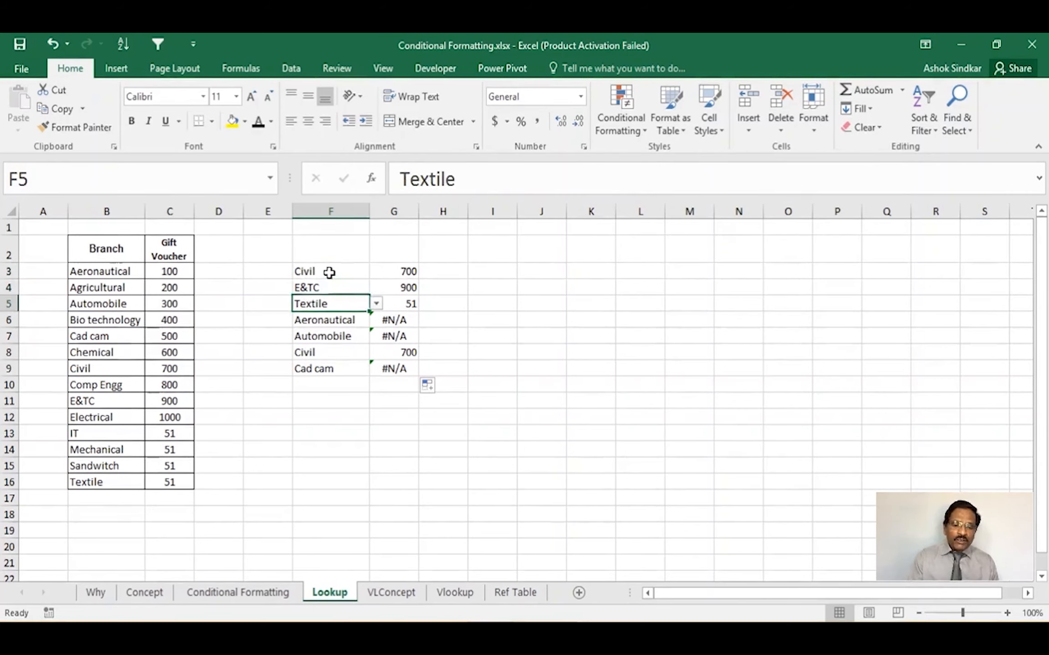
pyautogui.click(399, 273)
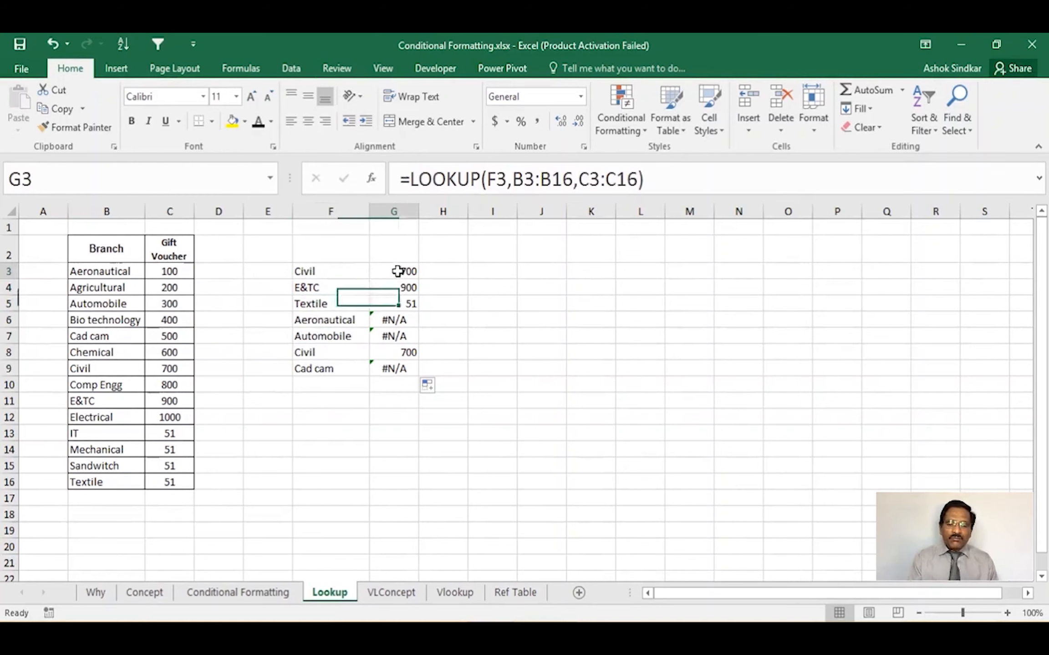
pyautogui.click(522, 182)
pyautogui.moveTo(513, 182); pyautogui.dragTo(573, 184)
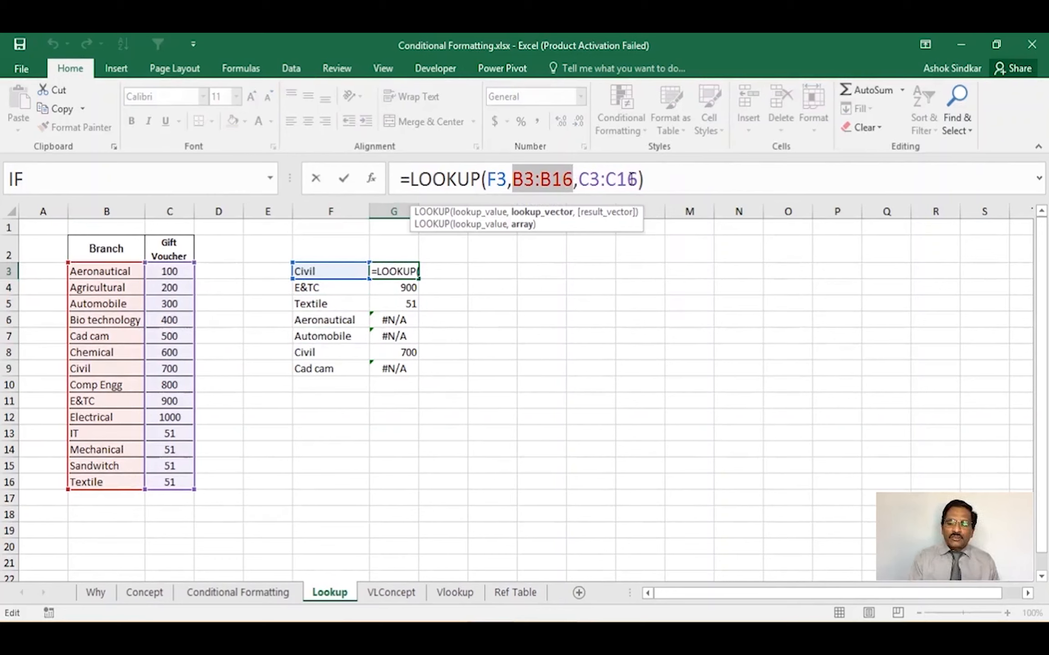
pyautogui.click(660, 180)
pyautogui.press('Return')
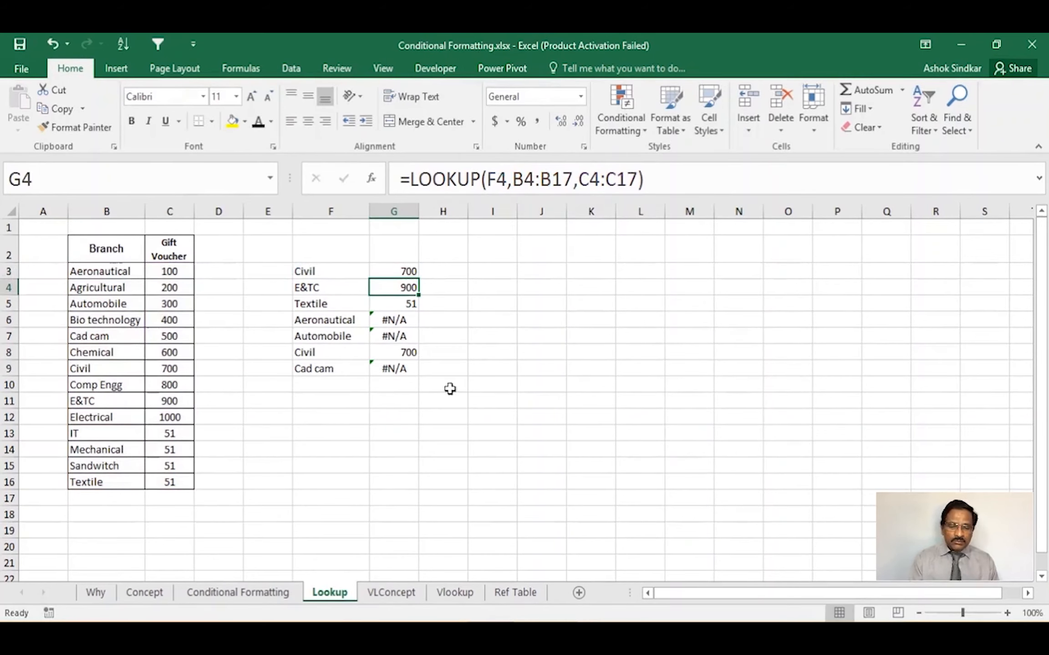
# Inspect the shifted lookup range in the LOOKUP formula of G9, the Cad cam row
pyautogui.click(406, 369)
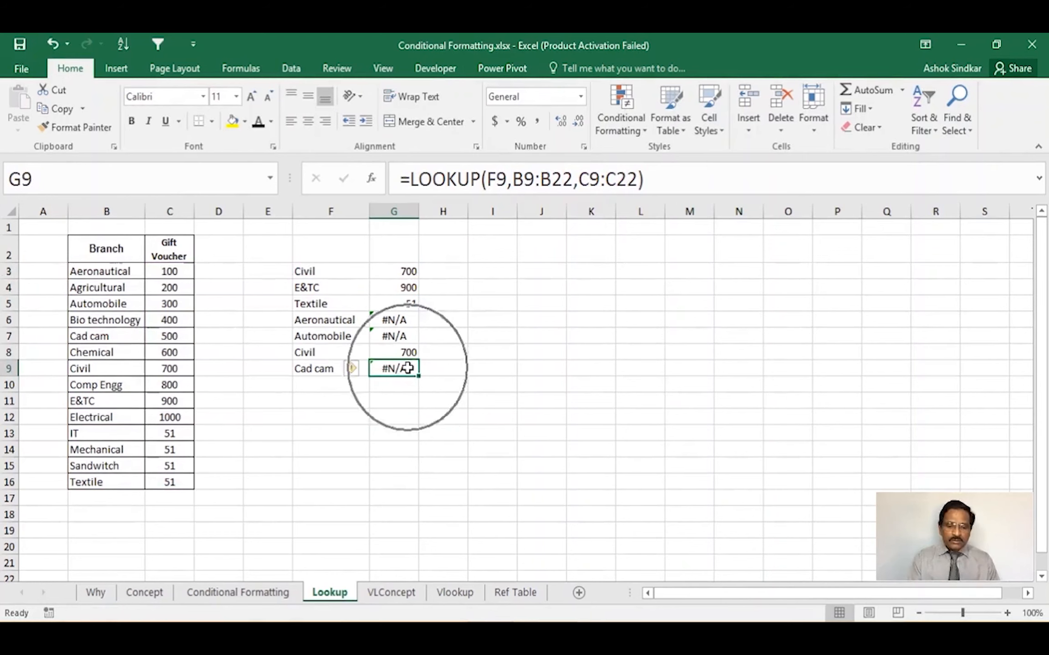
pyautogui.click(677, 174)
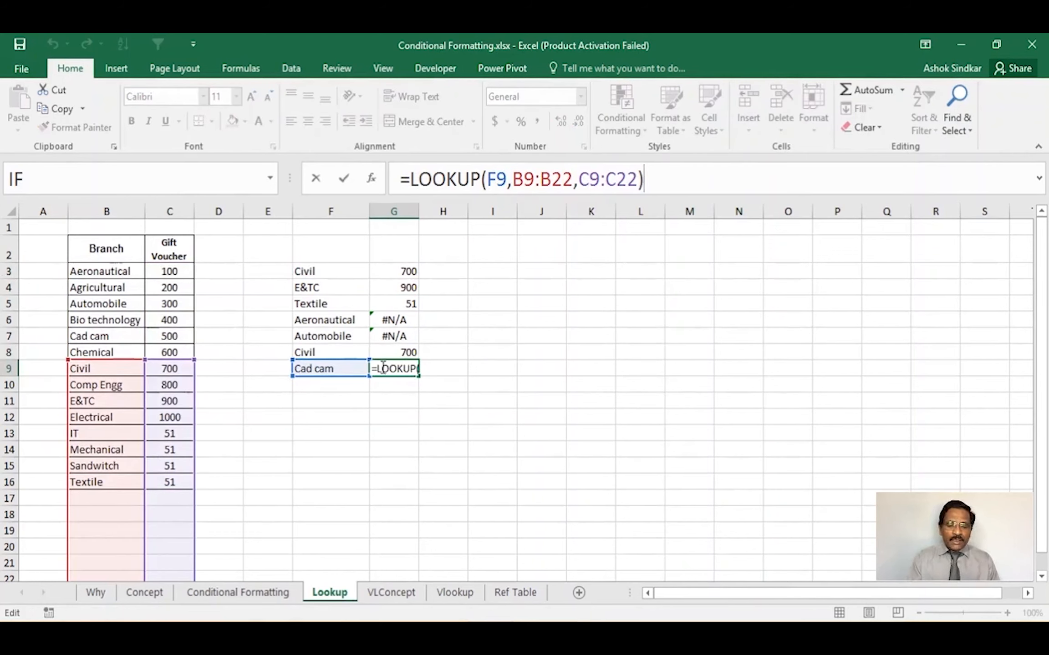
pyautogui.moveTo(515, 179); pyautogui.dragTo(571, 187)
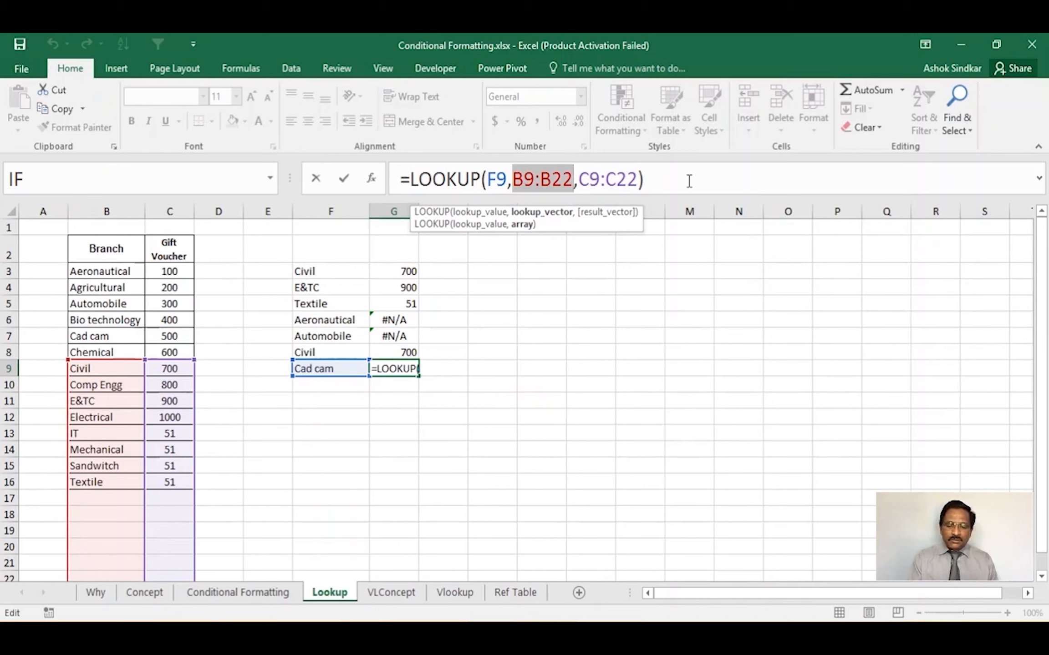
pyautogui.hotkey('ctrl', 'Return')
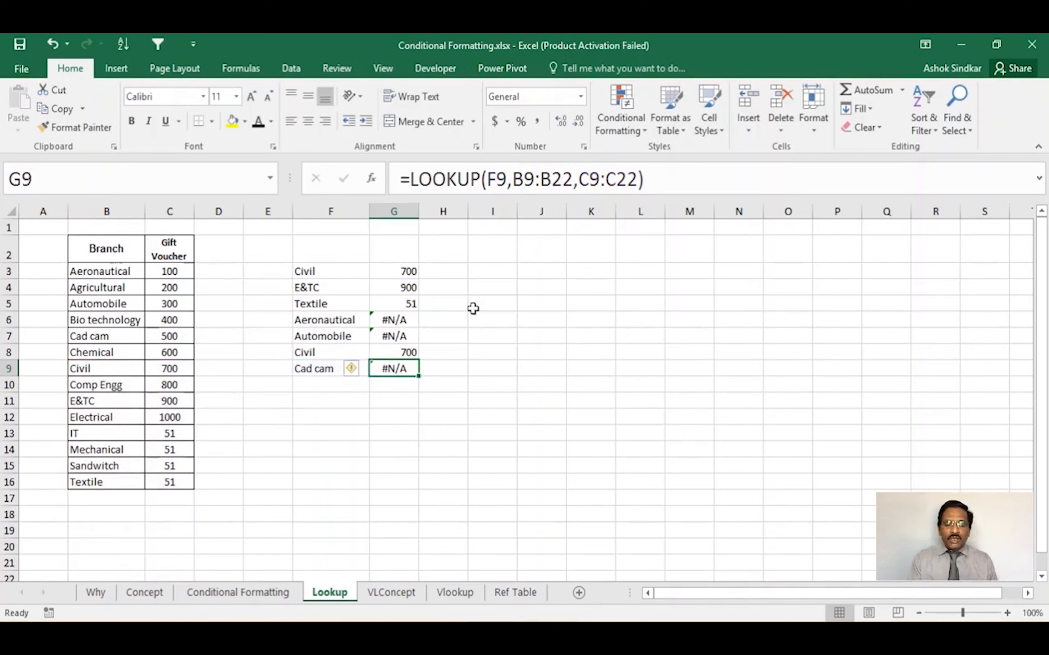
# Lock the rows of both ranges in G3's formula so it reads =LOOKUP(F3,B$3:B$16,C$3:C$16)
pyautogui.click(406, 271)
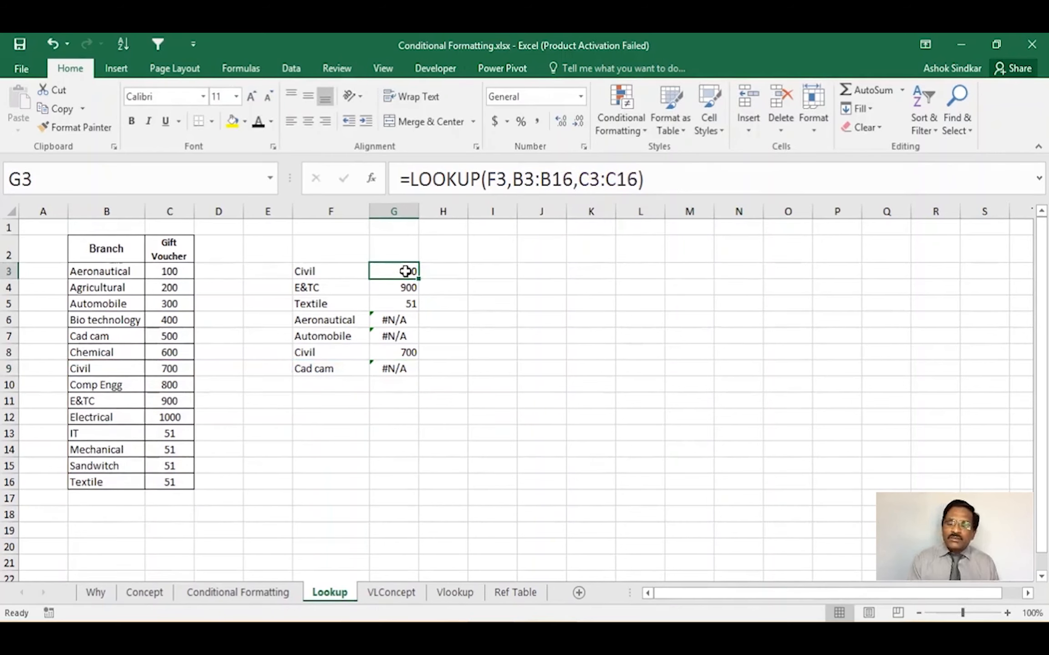
pyautogui.click(639, 178)
pyautogui.moveTo(639, 178); pyautogui.dragTo(518, 173)
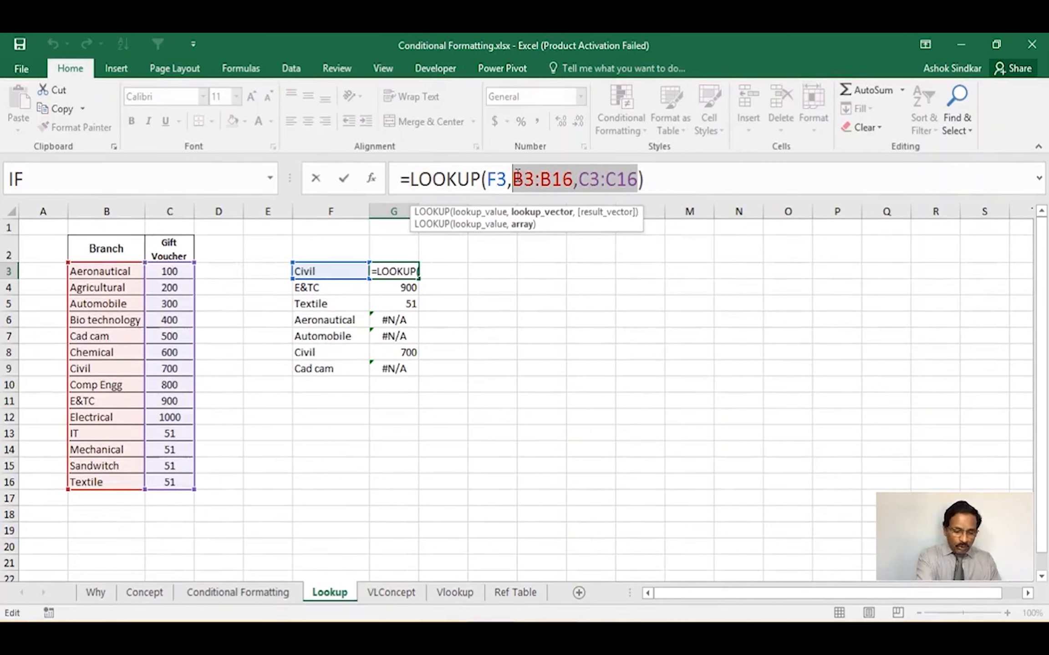
pyautogui.press('F4')
pyautogui.press('F4')
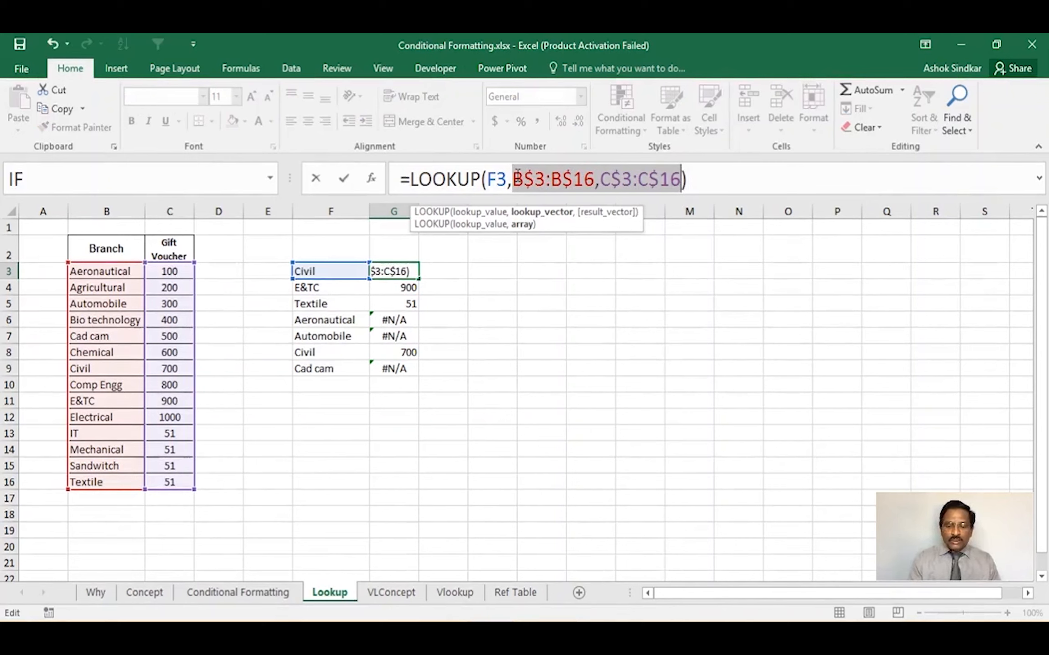
pyautogui.click(692, 175)
pyautogui.press('Return')
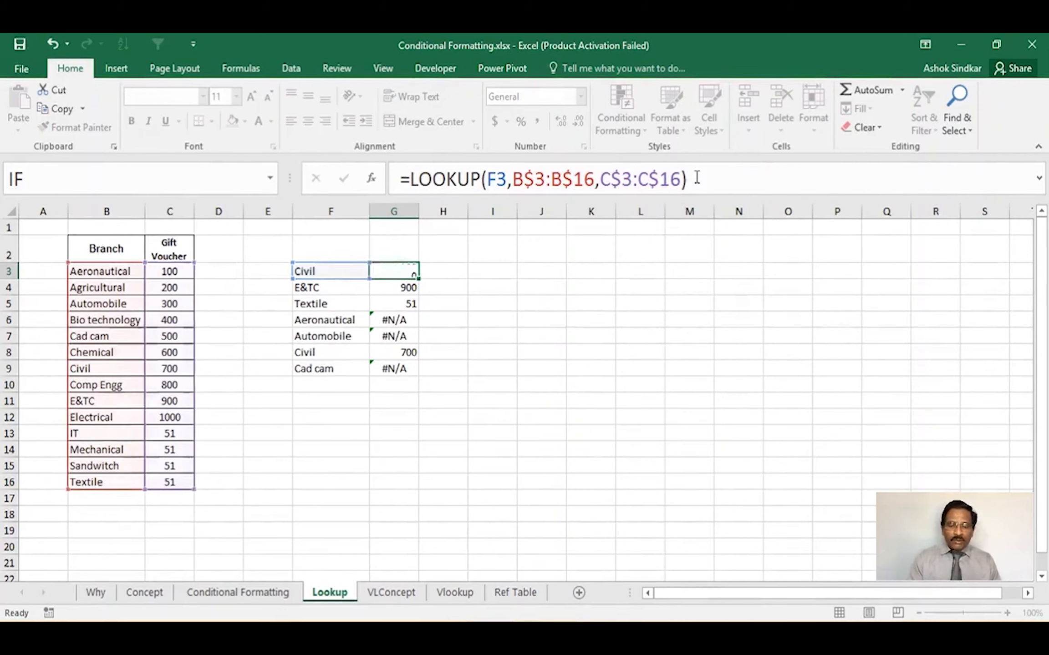
# Fill the LOOKUP formula from G3 down through G9
pyautogui.click(409, 273)
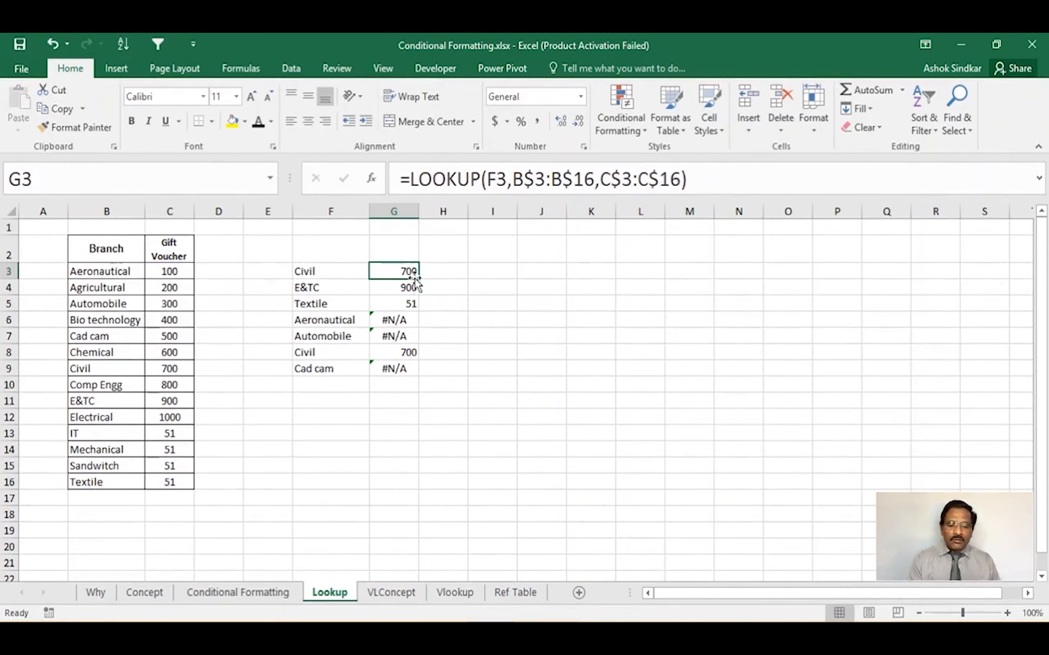
pyautogui.doubleClick(419, 278)
pyautogui.click(503, 331)
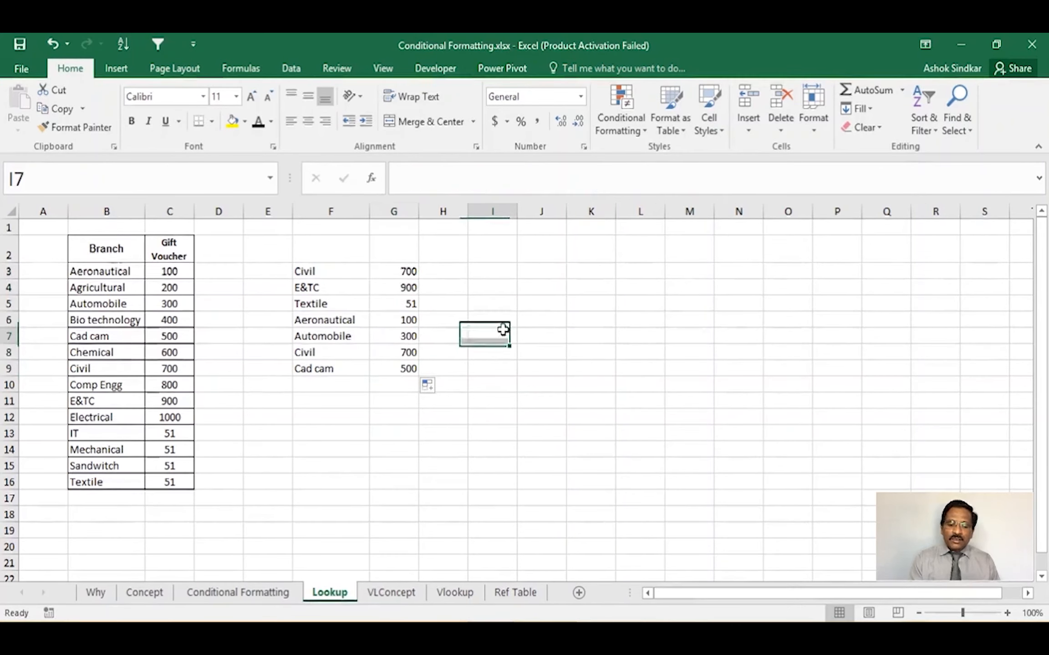
pyautogui.click(407, 272)
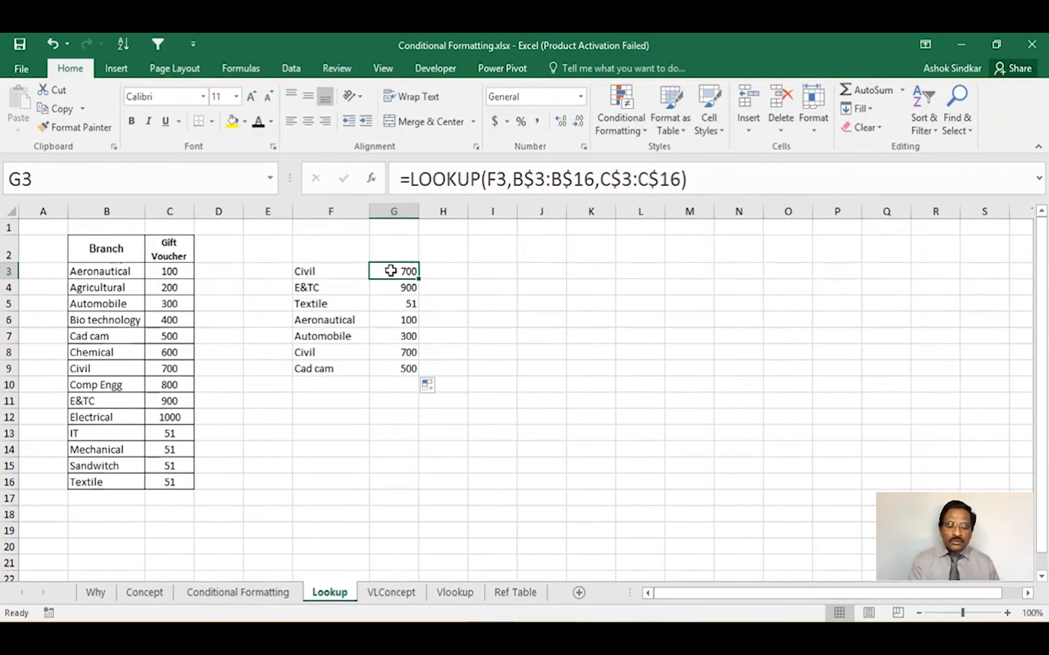
pyautogui.click(518, 286)
pyautogui.click(393, 271)
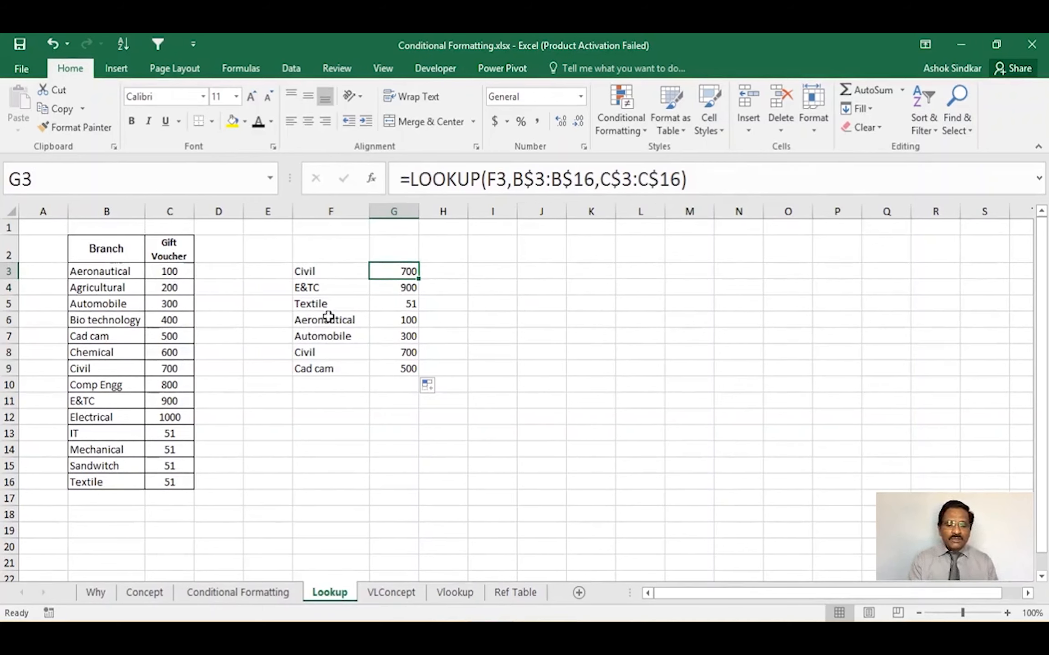
# Test the lookup in row 6 by choosing Automobile and finally E&TC as the branch in F6
pyautogui.moveTo(327, 319); pyautogui.dragTo(503, 327)
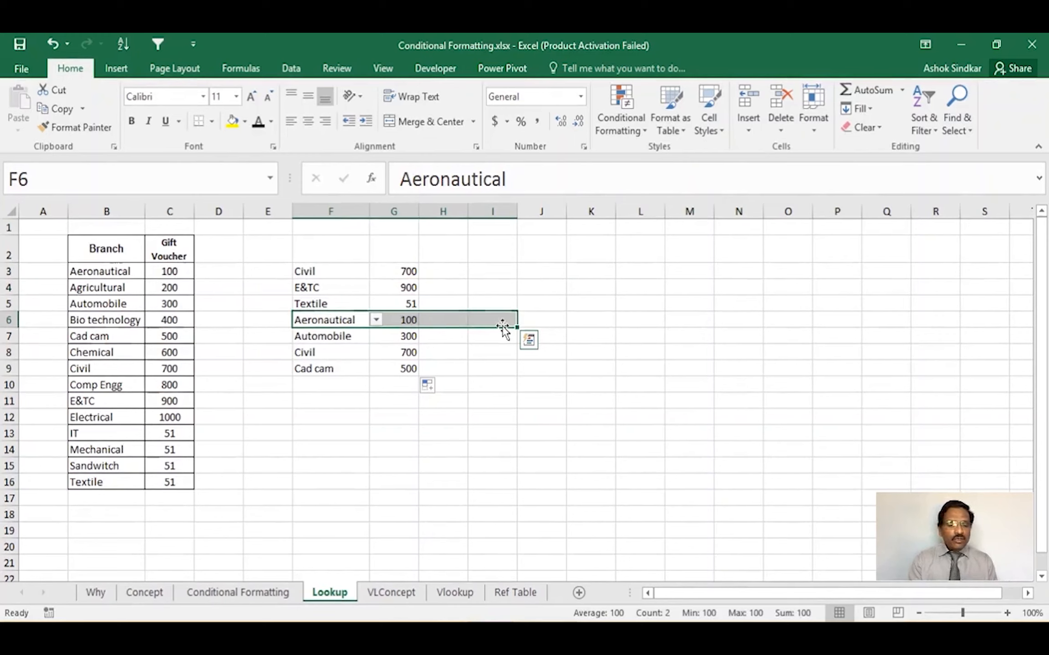
pyautogui.click(377, 320)
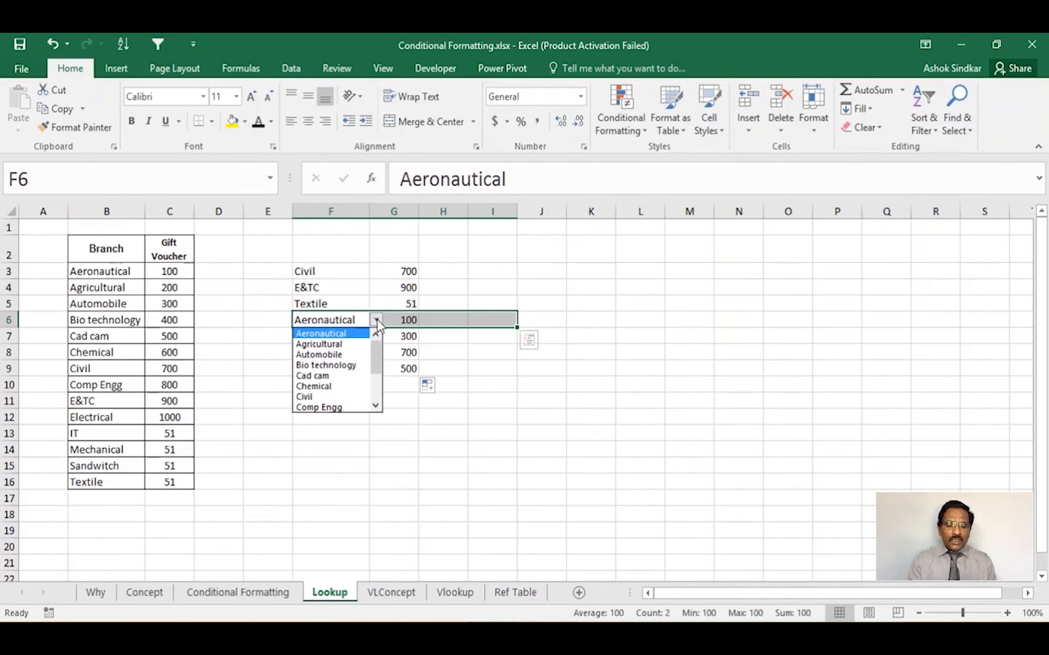
pyautogui.click(336, 356)
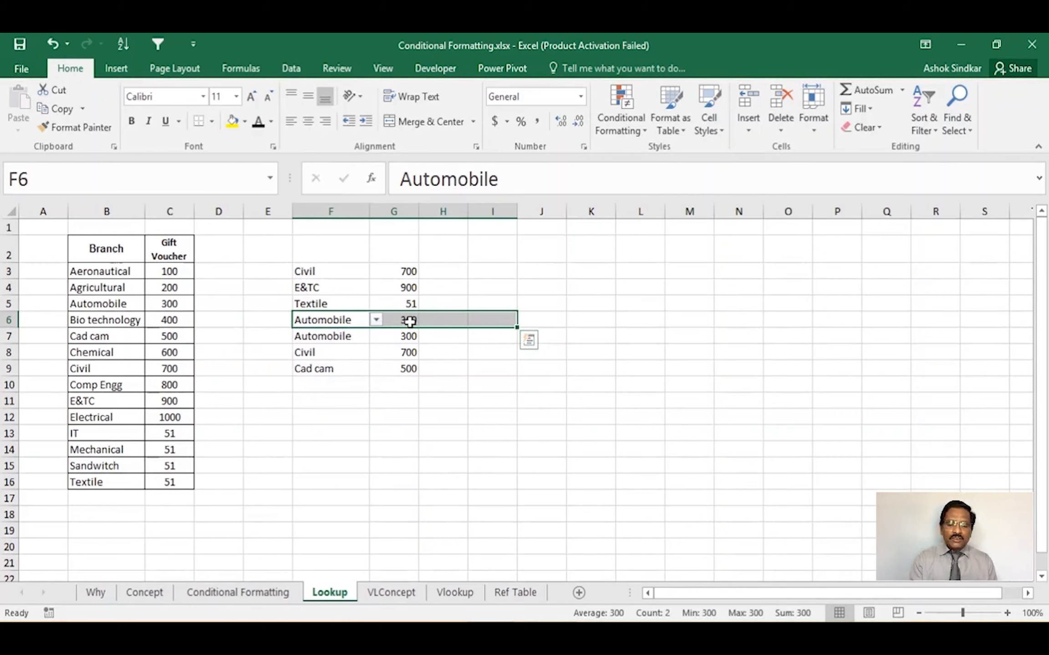
pyautogui.click(376, 320)
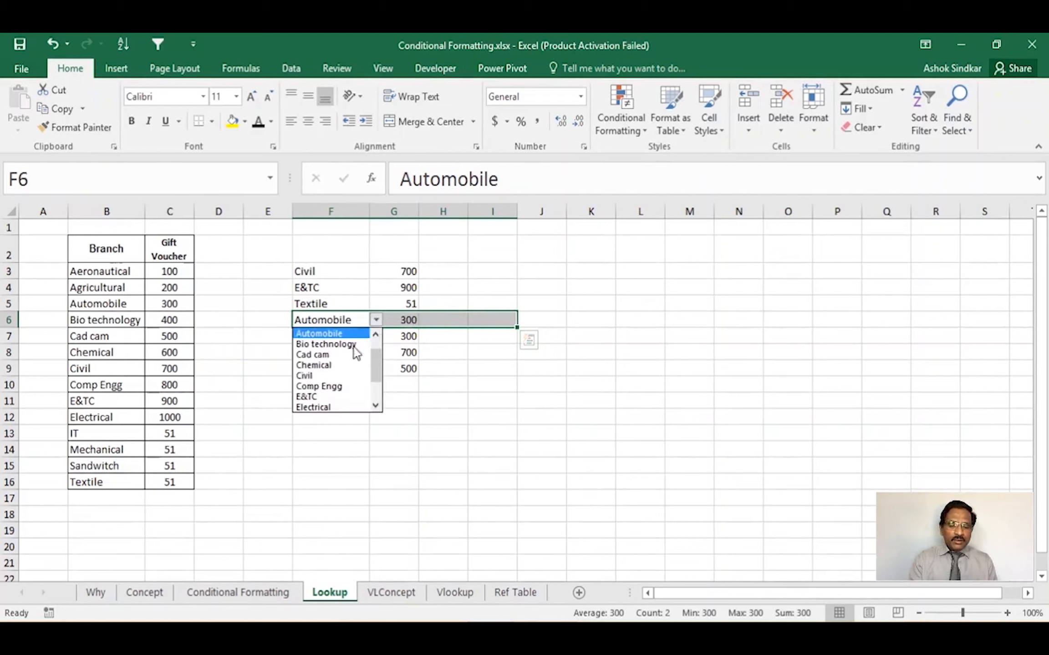
pyautogui.click(335, 397)
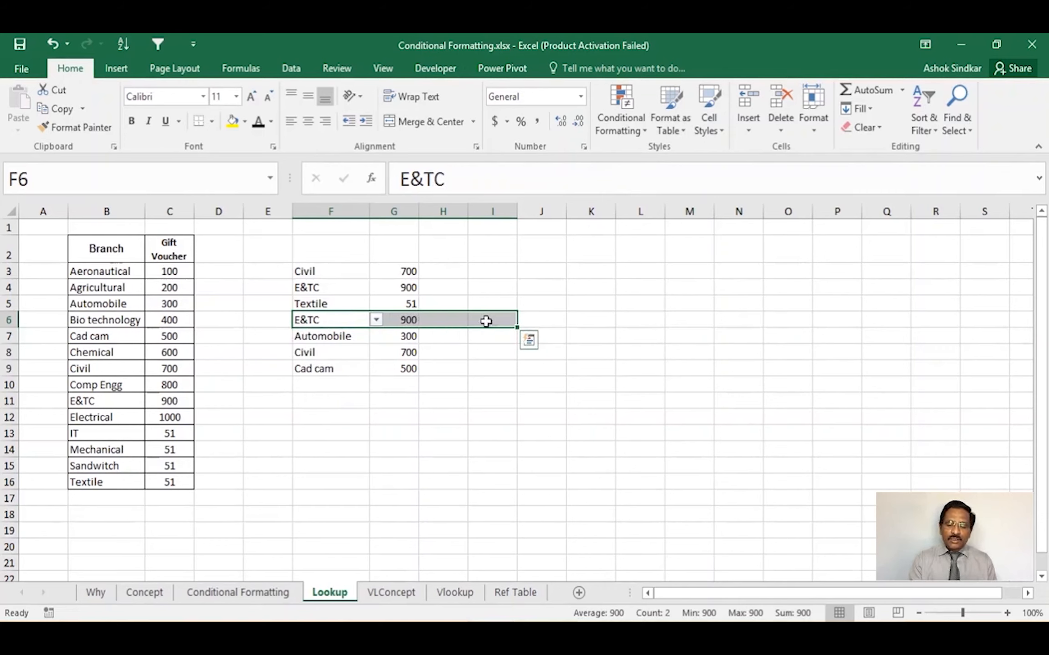
pyautogui.click(548, 314)
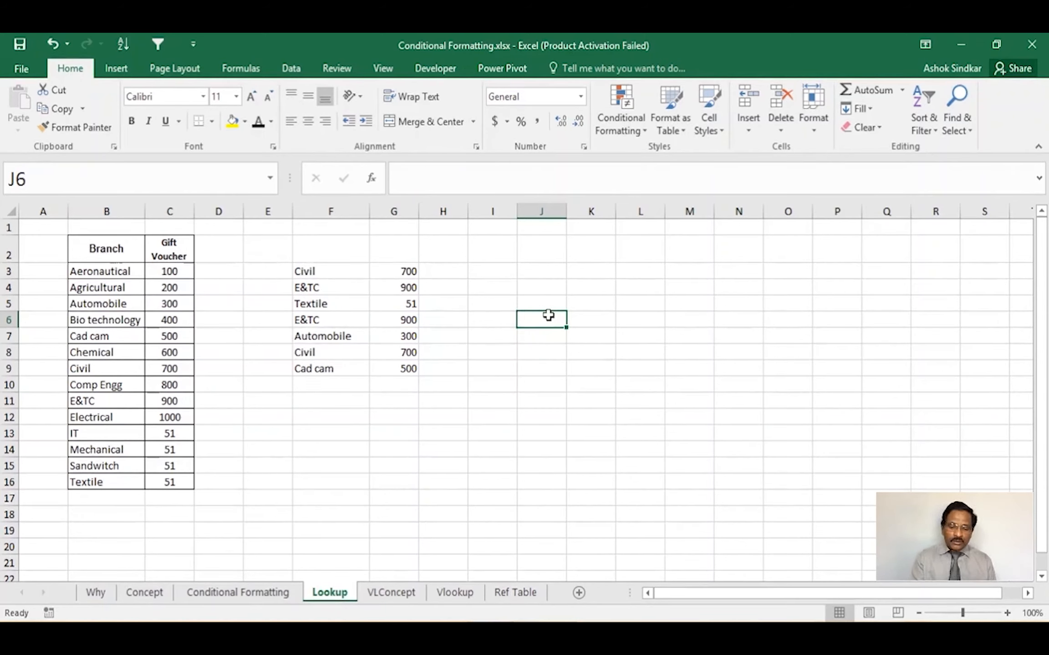
pyautogui.click(611, 431)
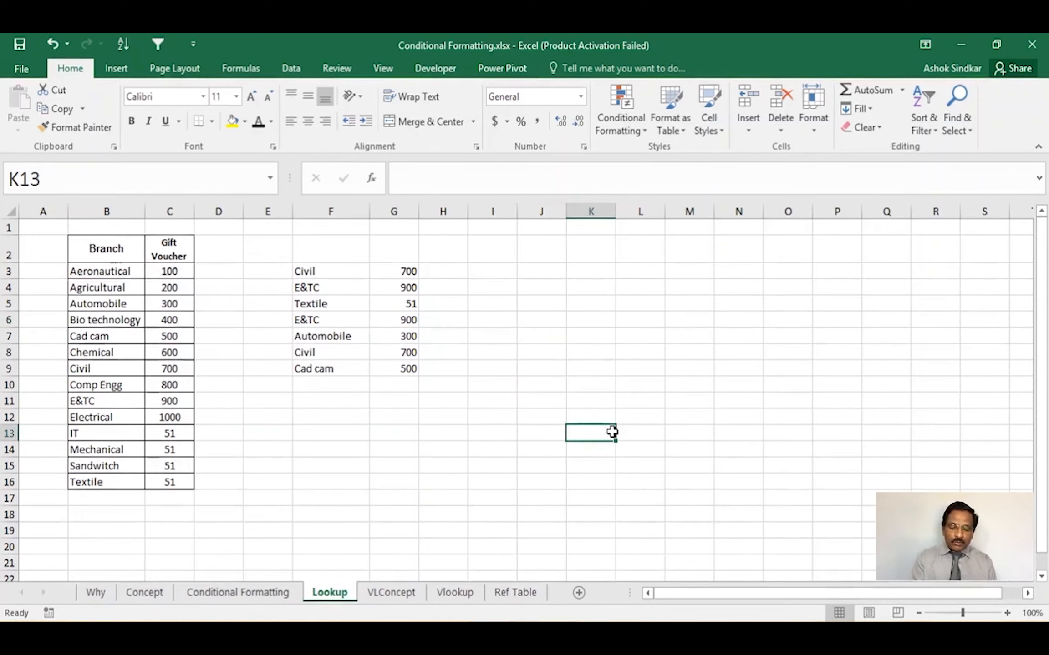
# Open the VLConcept sheet and compare the Main Data Table with the Reference Data Table
pyautogui.click(394, 593)
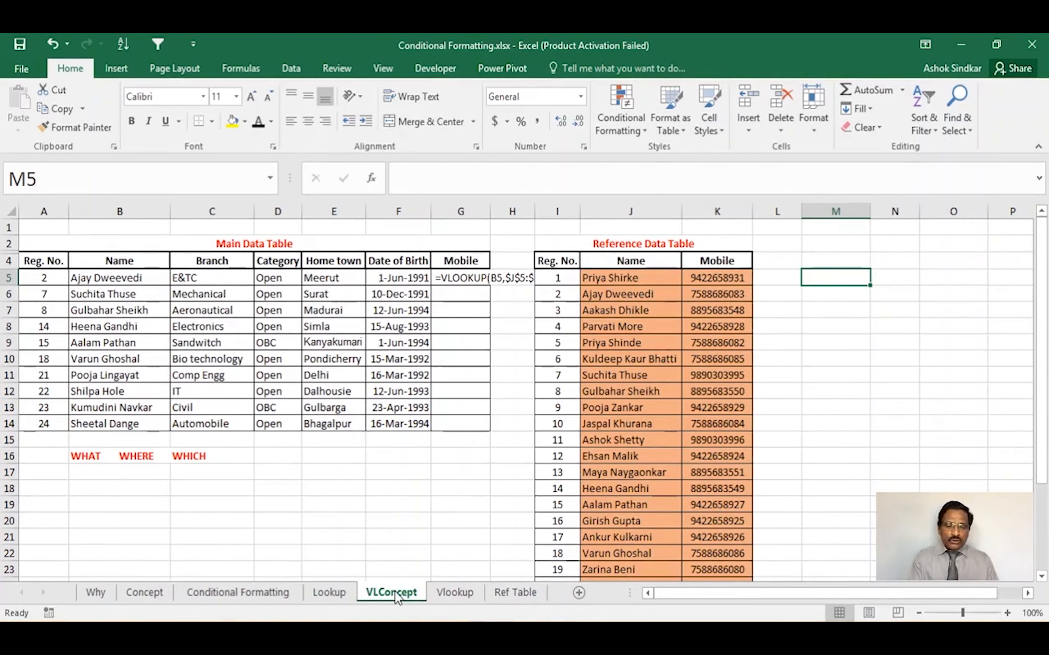
pyautogui.click(204, 344)
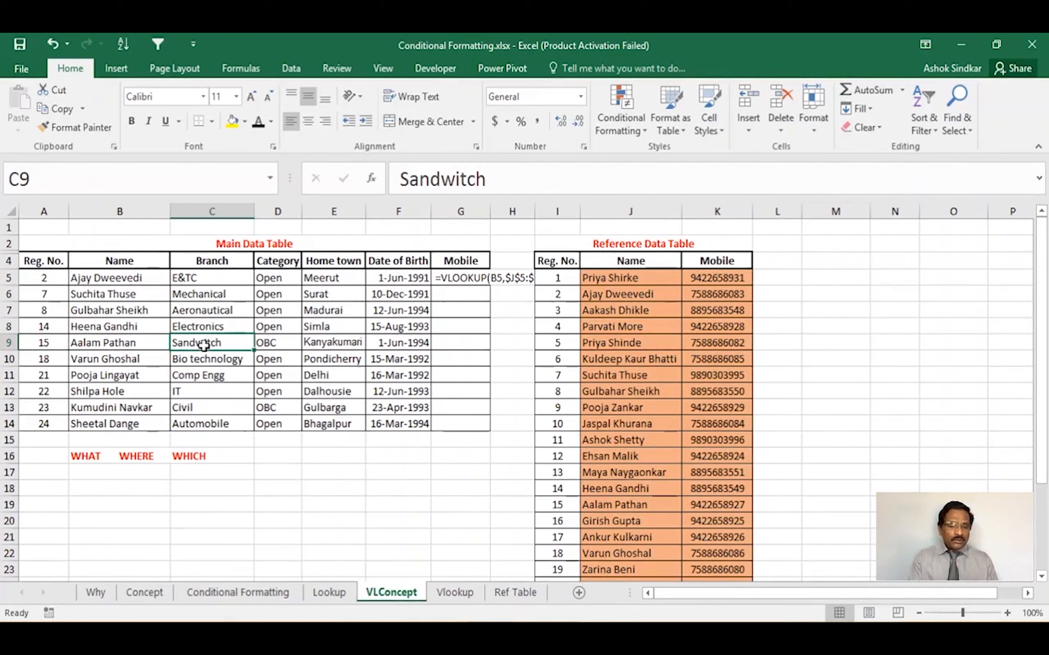
pyautogui.moveTo(48, 248); pyautogui.dragTo(411, 422)
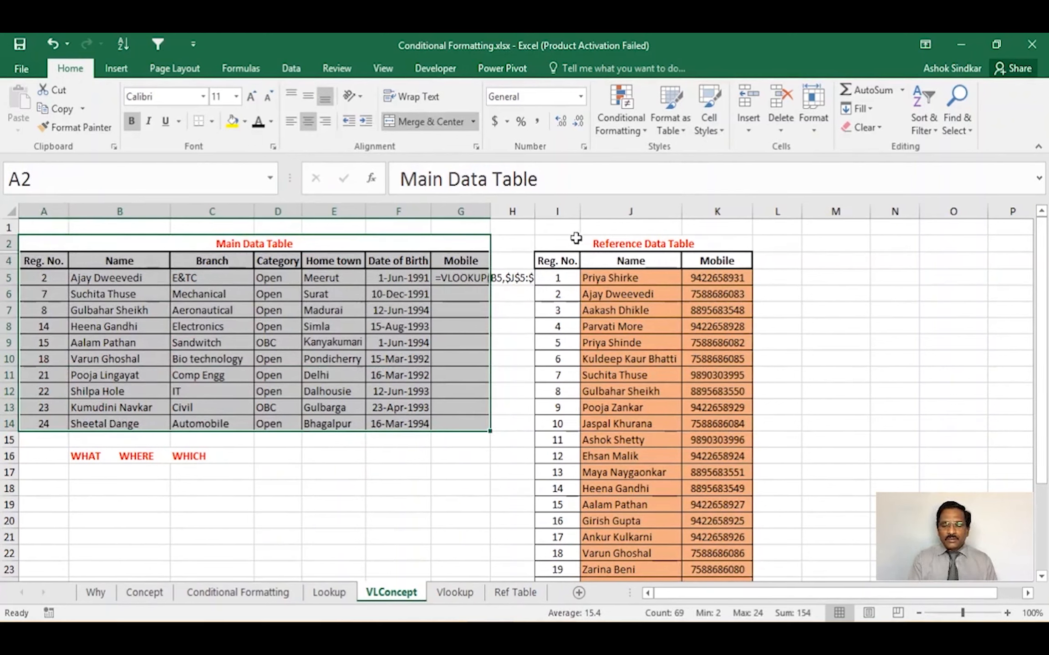
pyautogui.moveTo(575, 238); pyautogui.dragTo(664, 524)
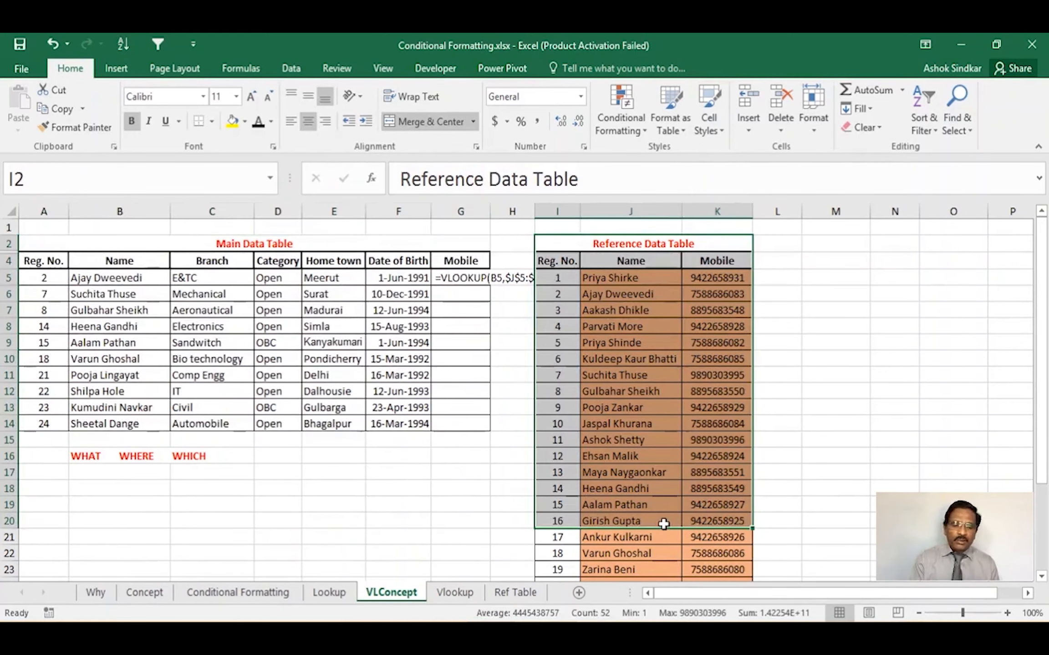
pyautogui.moveTo(149, 243); pyautogui.dragTo(342, 420)
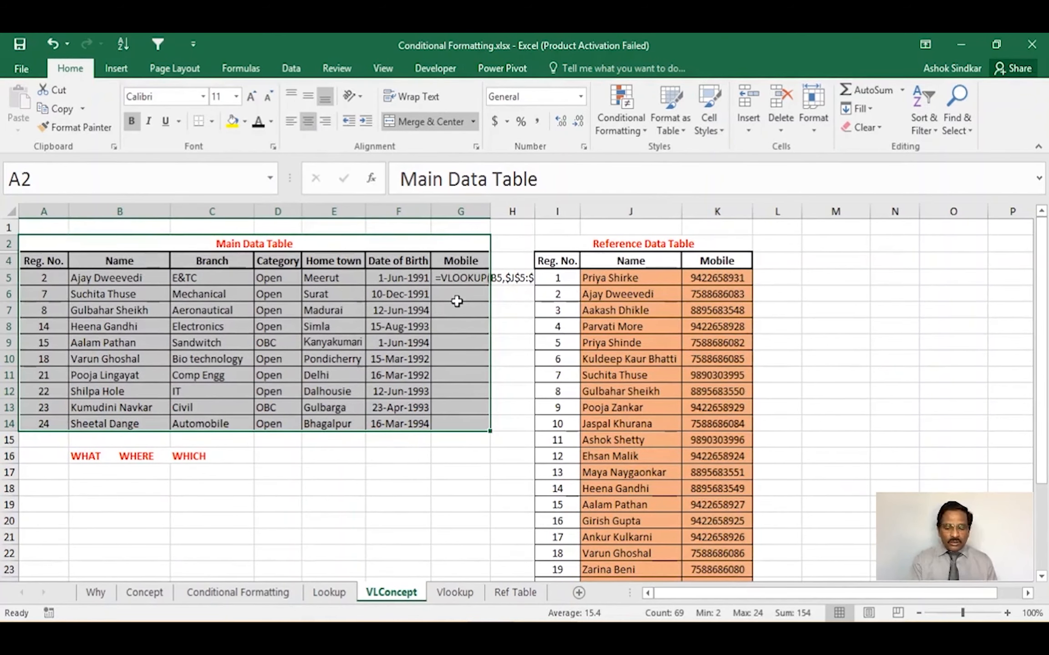
pyautogui.click(465, 330)
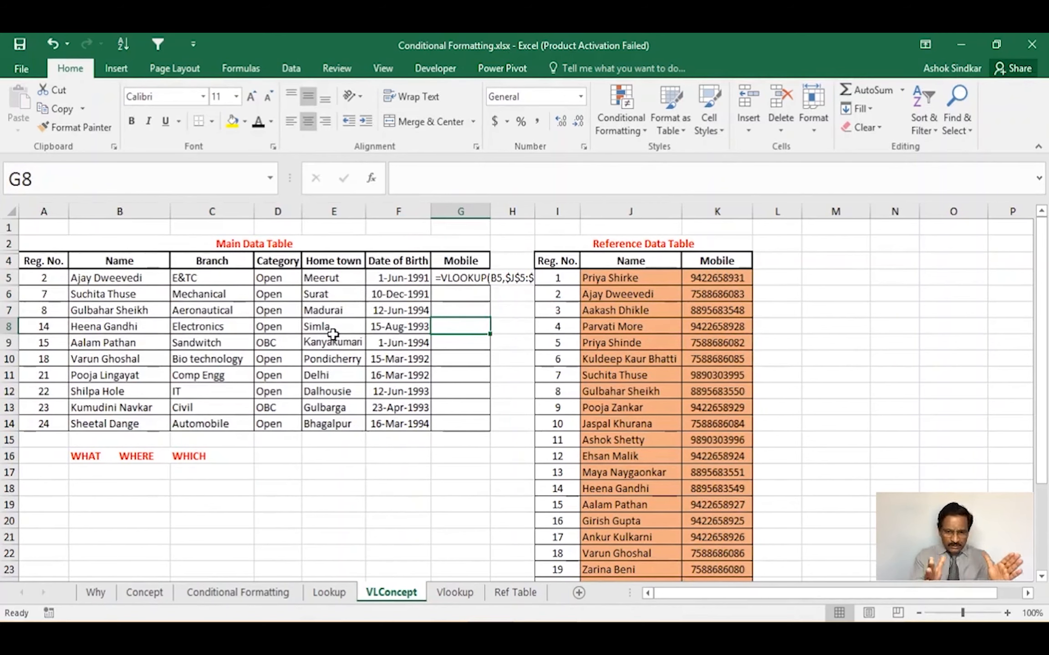
# Examine the Main Data Table's columns from Reg. No. to Date of Birth alongside its Mobile column
pyautogui.click(38, 260)
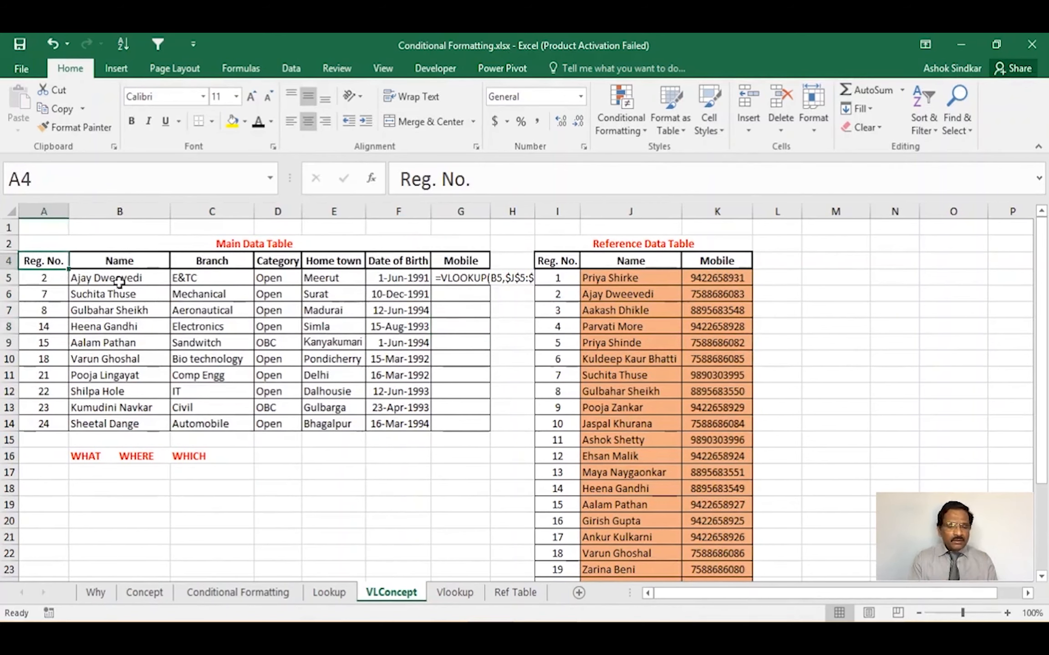
pyautogui.moveTo(120, 282); pyautogui.dragTo(418, 430)
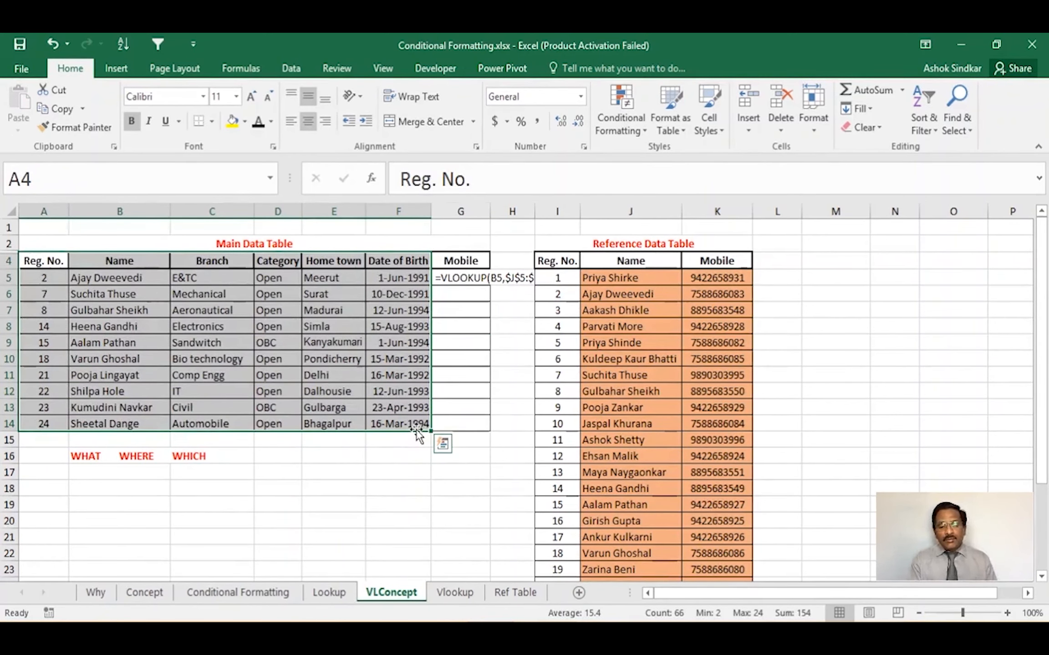
pyautogui.click(459, 210)
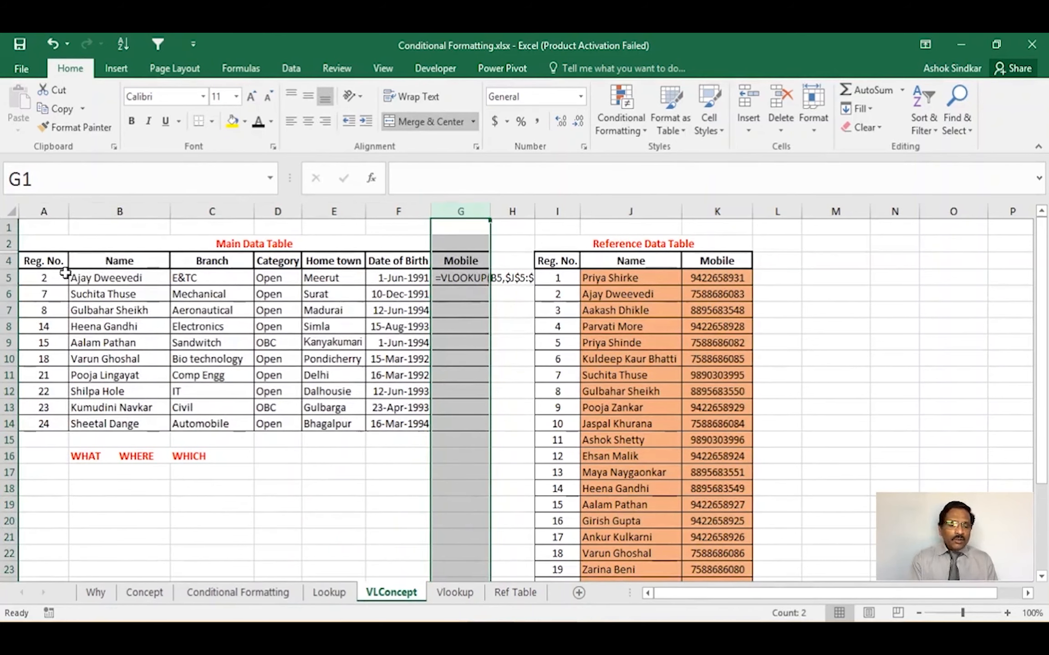
pyautogui.moveTo(46, 261); pyautogui.dragTo(416, 416)
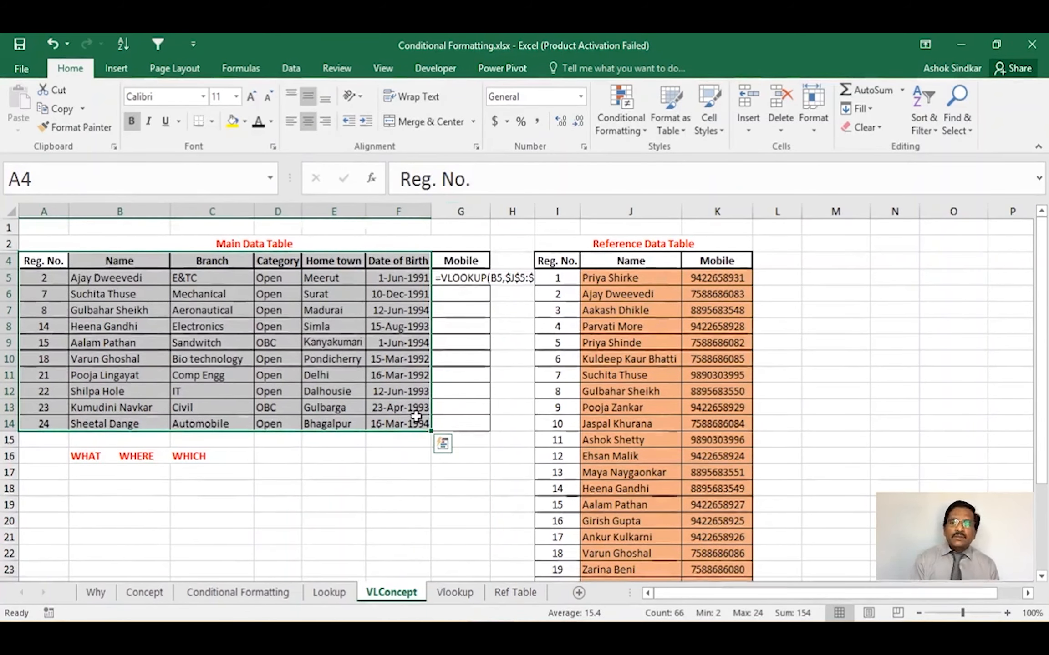
pyautogui.click(308, 356)
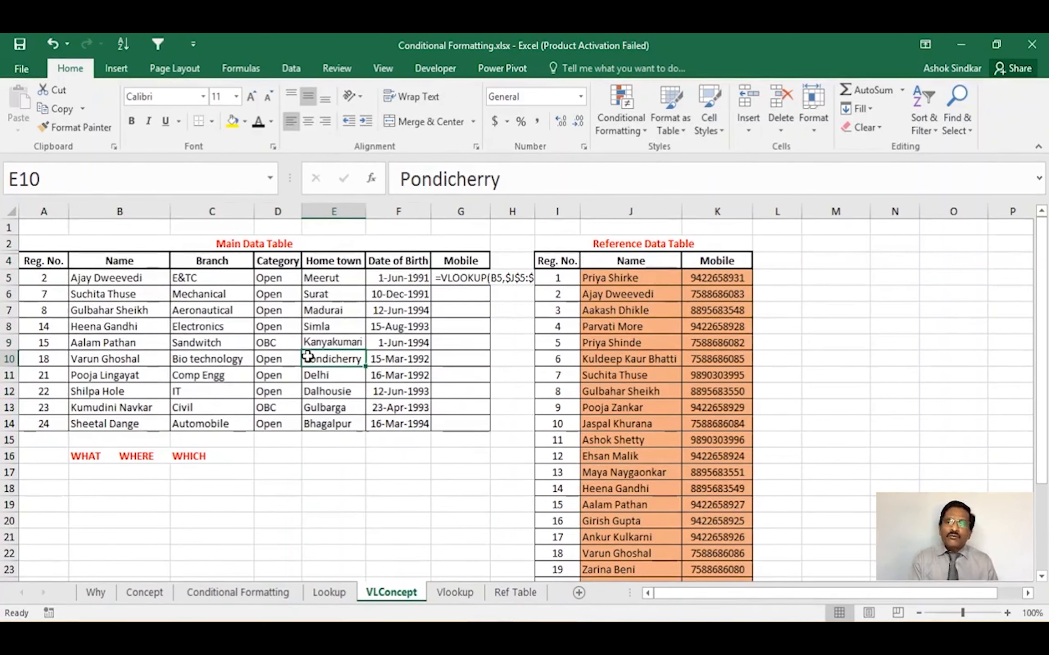
pyautogui.moveTo(39, 261); pyautogui.dragTo(412, 421)
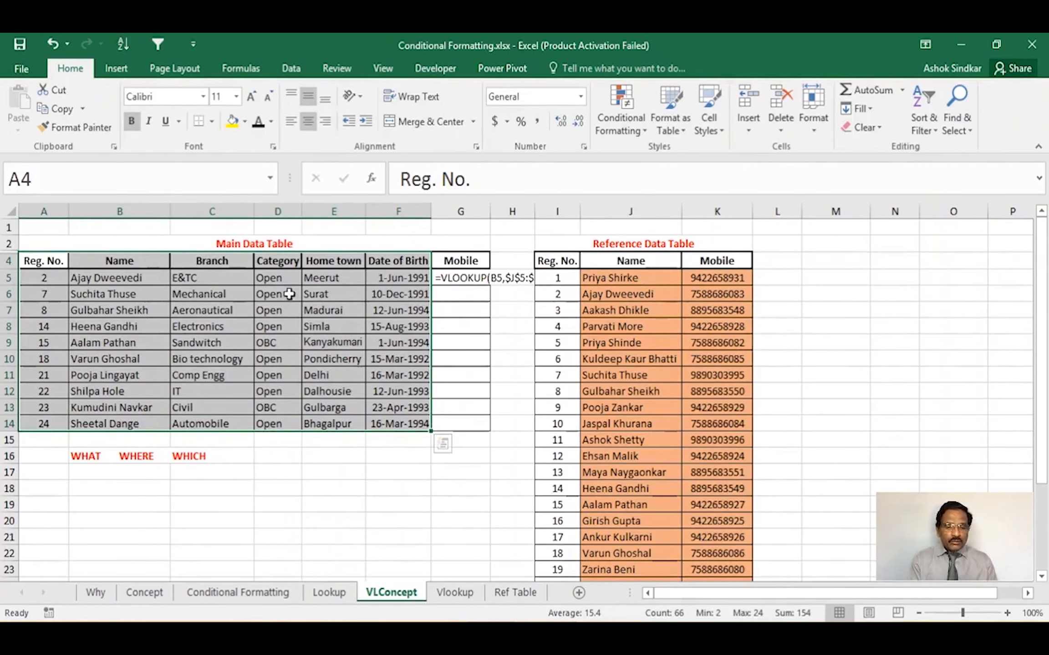
# Examine the whole Main Data Table and the VLOOKUP formula in the first row of its Mobile column
pyautogui.click(284, 246)
pyautogui.moveTo(284, 246); pyautogui.dragTo(293, 421)
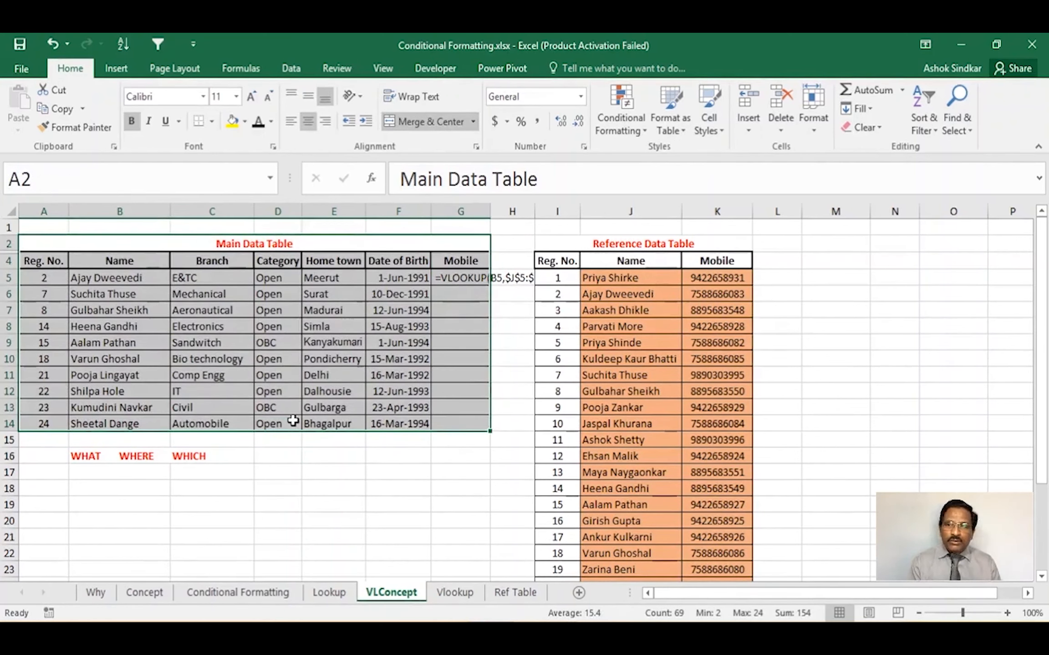
pyautogui.click(315, 312)
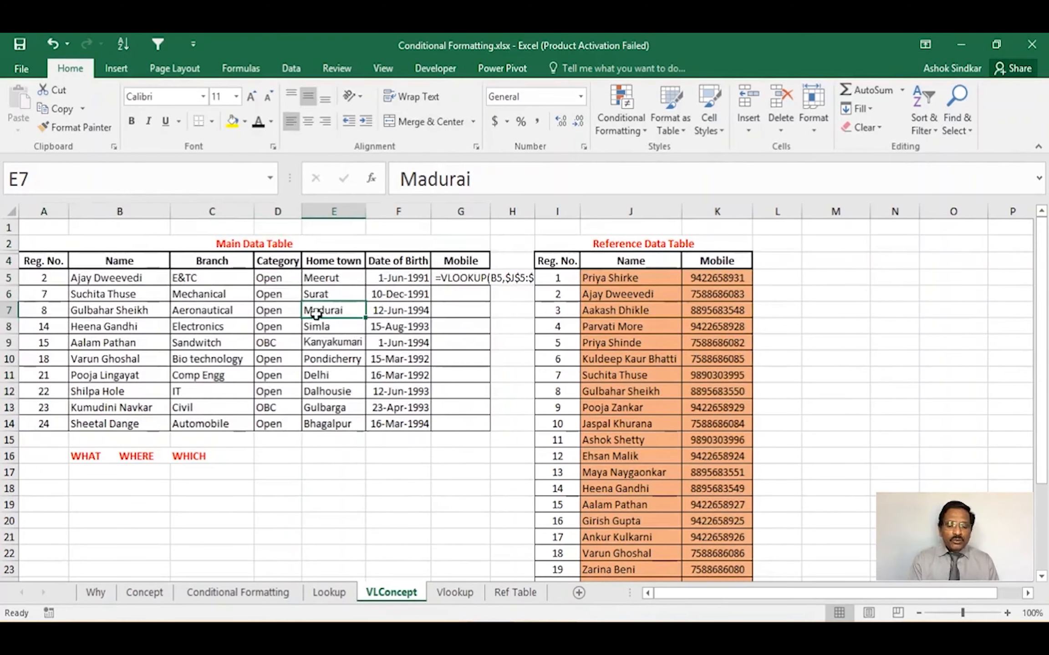
pyautogui.click(460, 282)
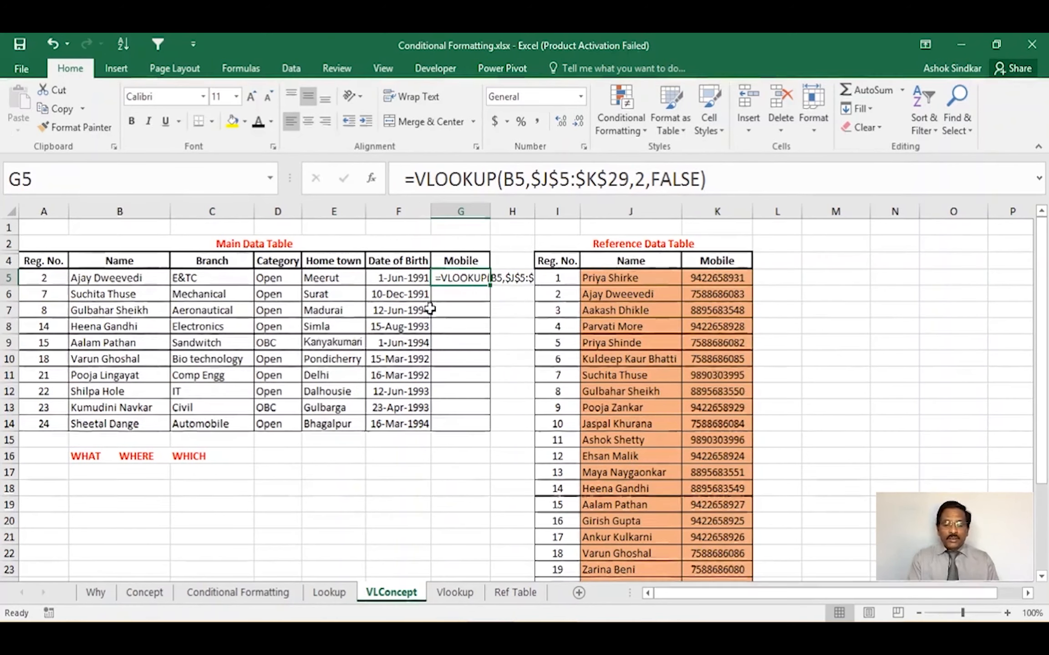
pyautogui.click(387, 327)
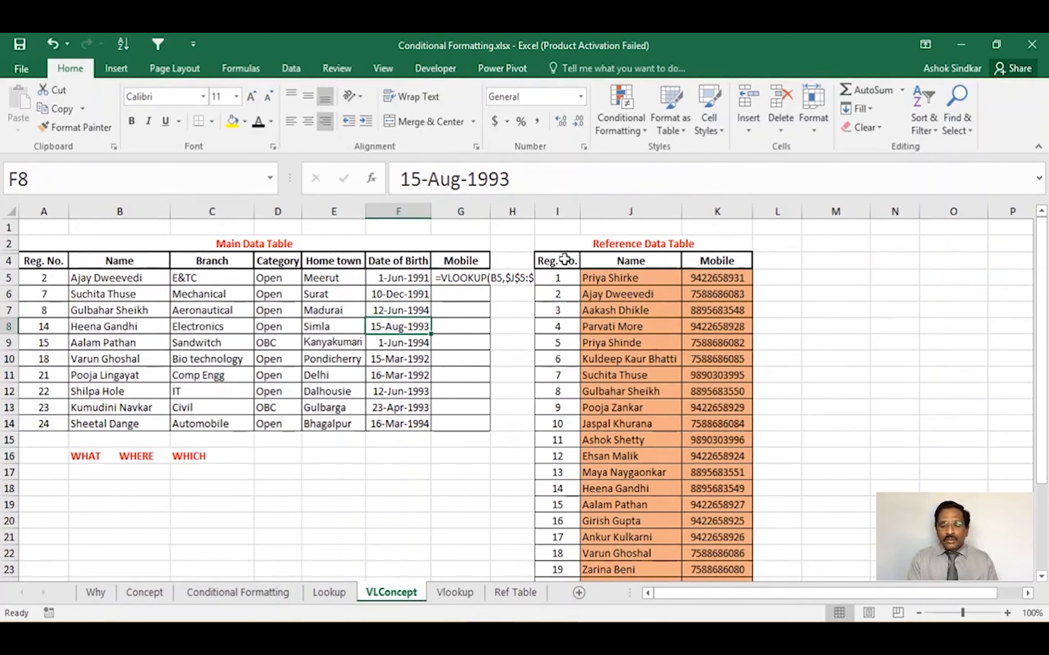
# Examine the Reference Data Table's columns, focusing on its Name and Mobile entries
pyautogui.moveTo(557, 211); pyautogui.dragTo(756, 218)
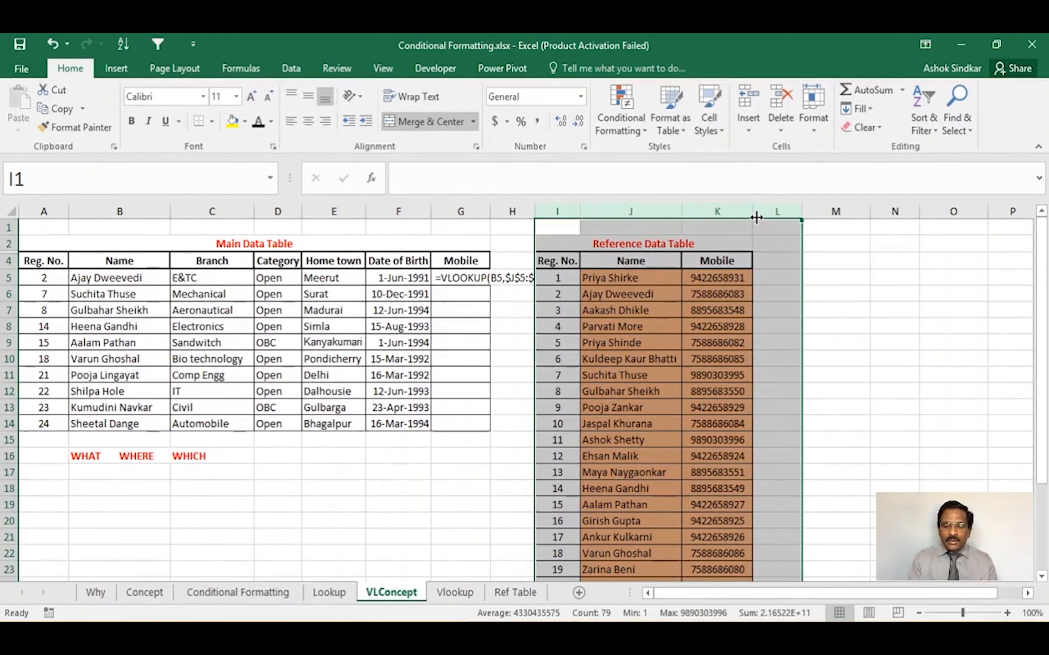
pyautogui.click(172, 292)
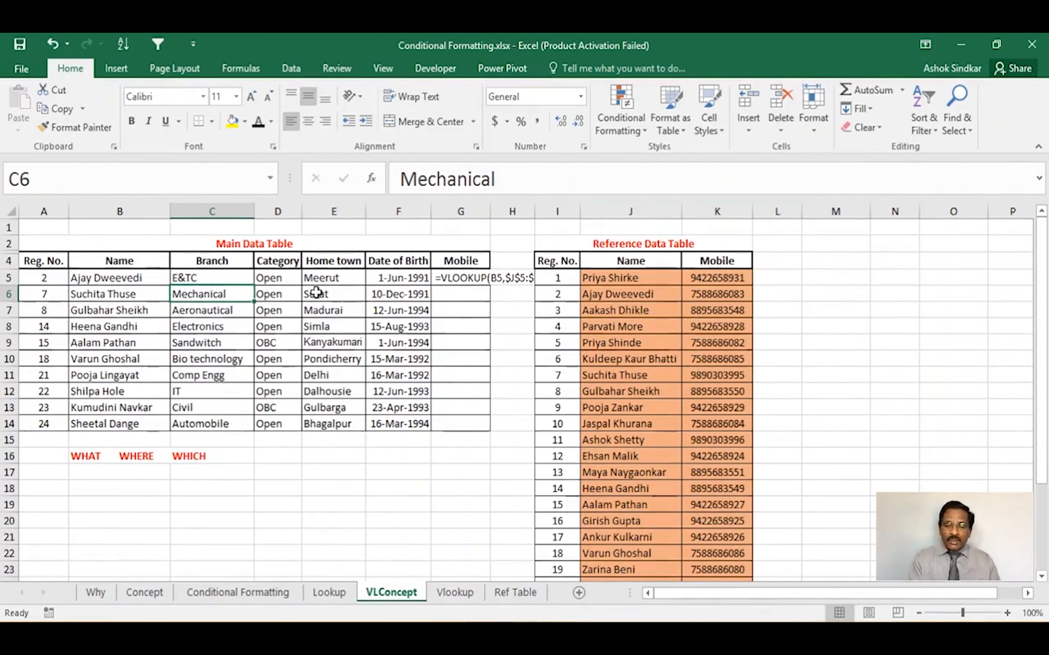
pyautogui.click(615, 278)
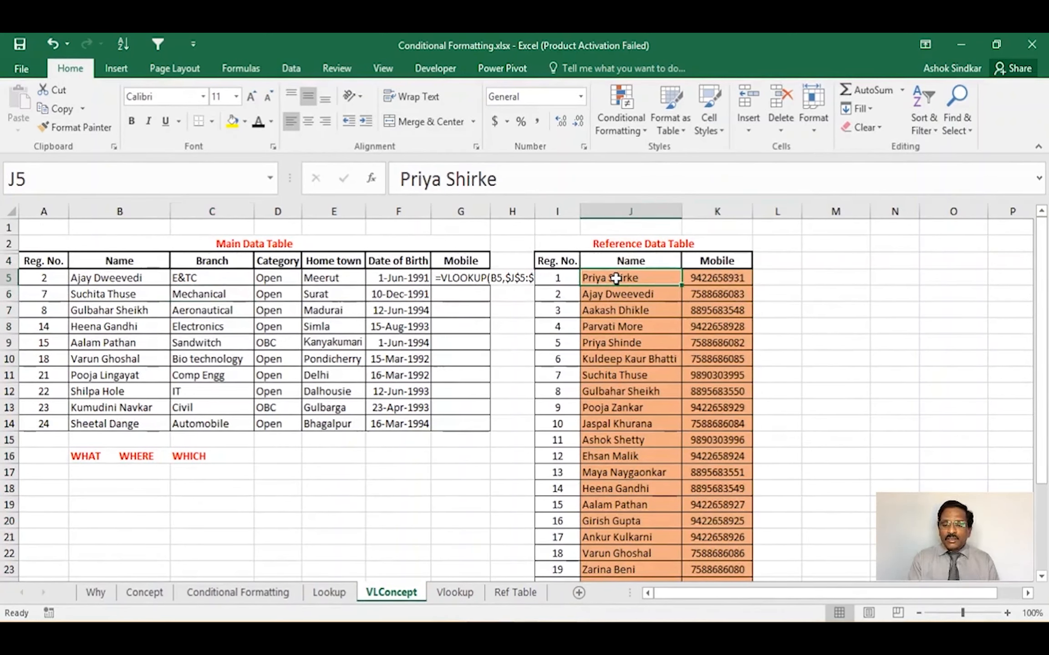
pyautogui.moveTo(616, 279); pyautogui.dragTo(763, 285)
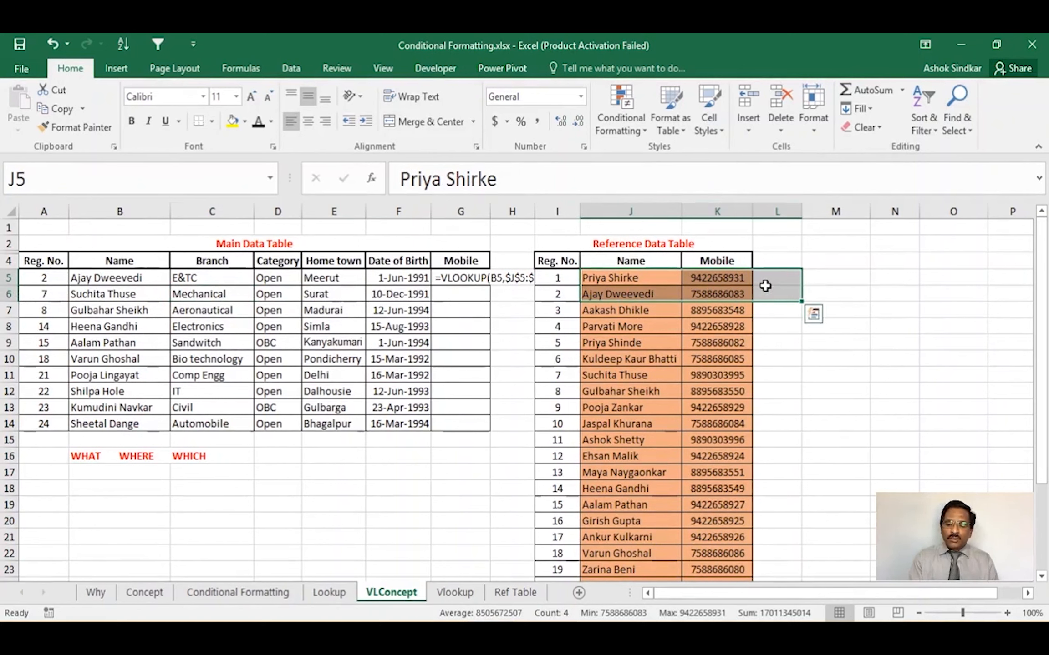
pyautogui.moveTo(592, 327); pyautogui.dragTo(723, 427)
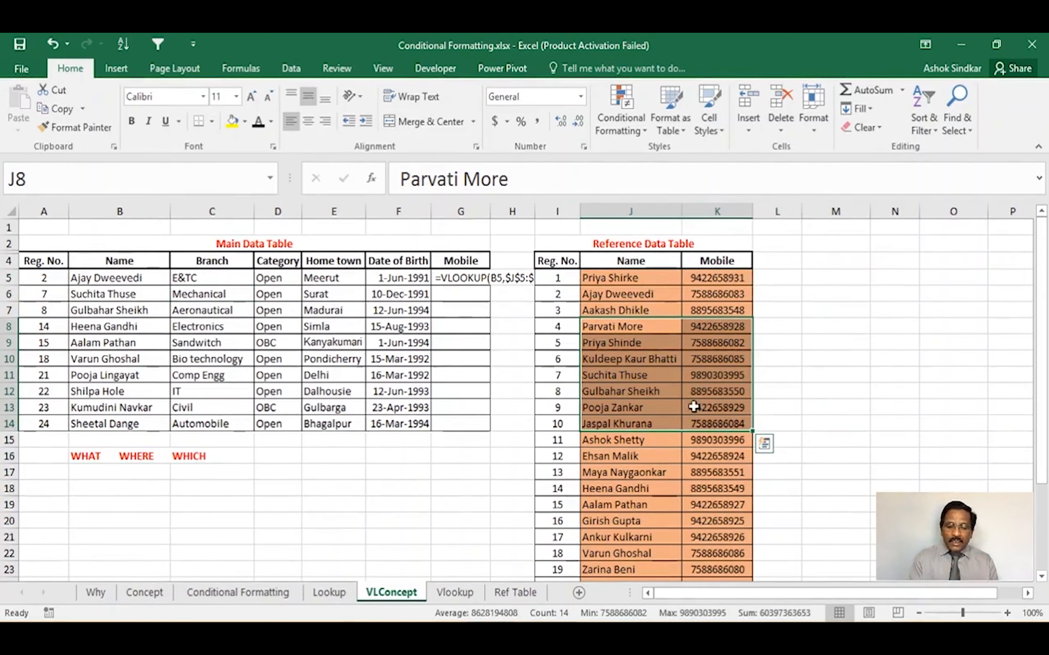
pyautogui.moveTo(625, 212); pyautogui.dragTo(702, 211)
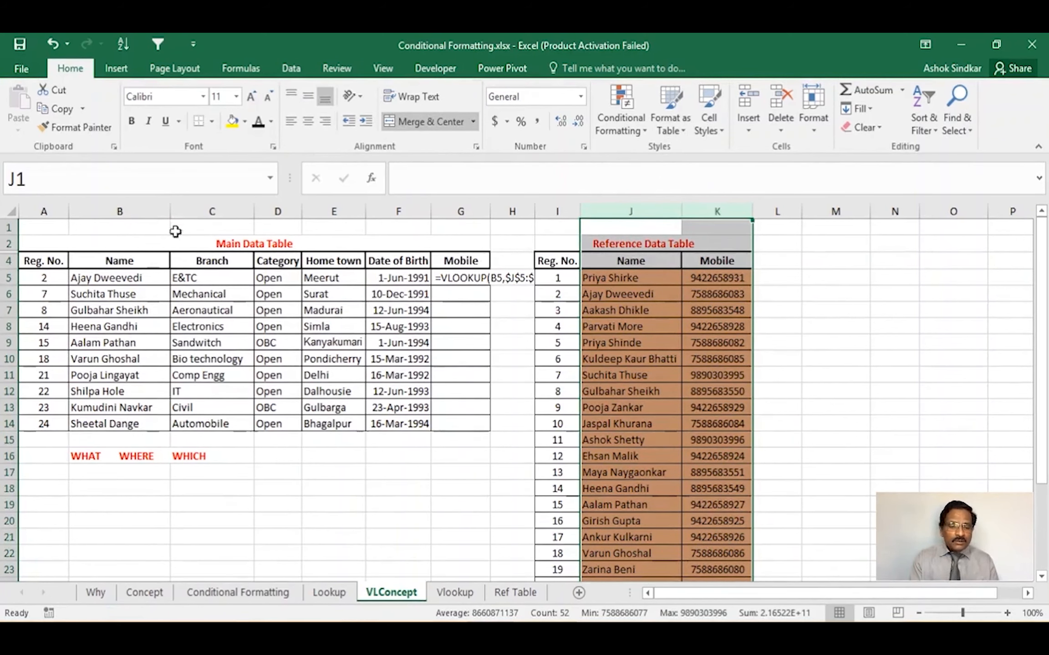
# Compare the Main Data Table in columns A to G with the Reference Data Table
pyautogui.moveTo(45, 211); pyautogui.dragTo(459, 229)
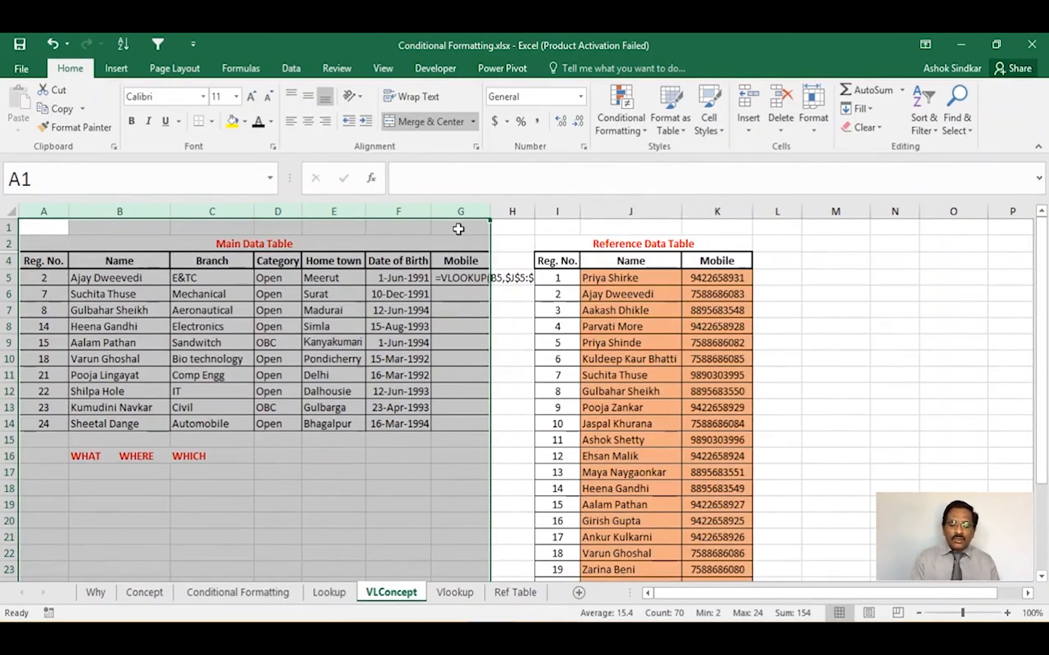
pyautogui.click(460, 330)
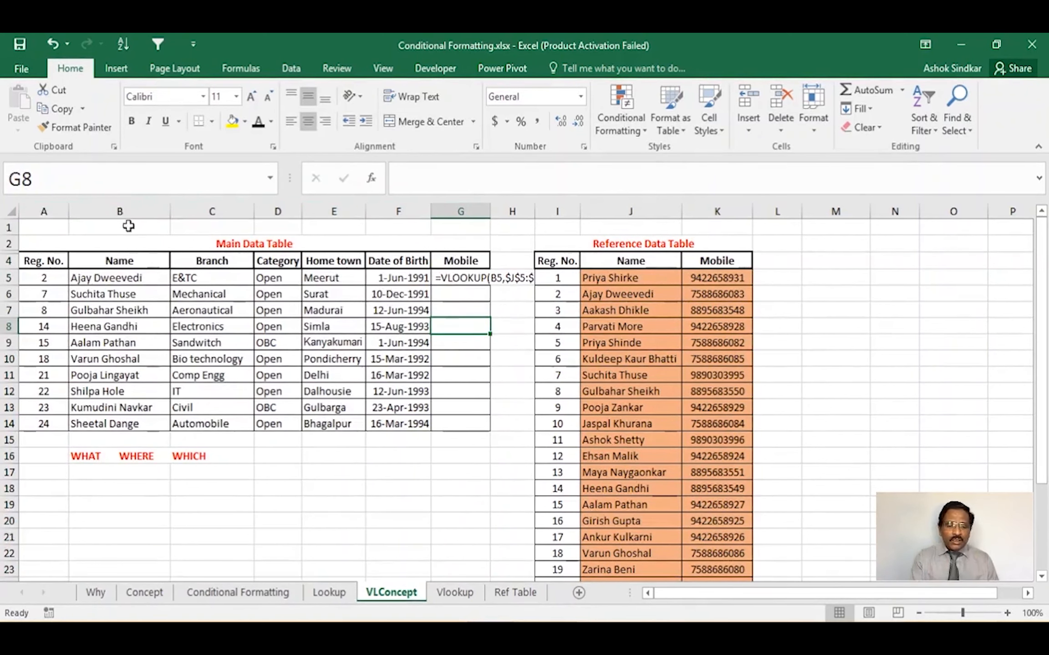
pyautogui.moveTo(160, 243); pyautogui.dragTo(181, 411)
pyautogui.moveTo(608, 237); pyautogui.dragTo(628, 536)
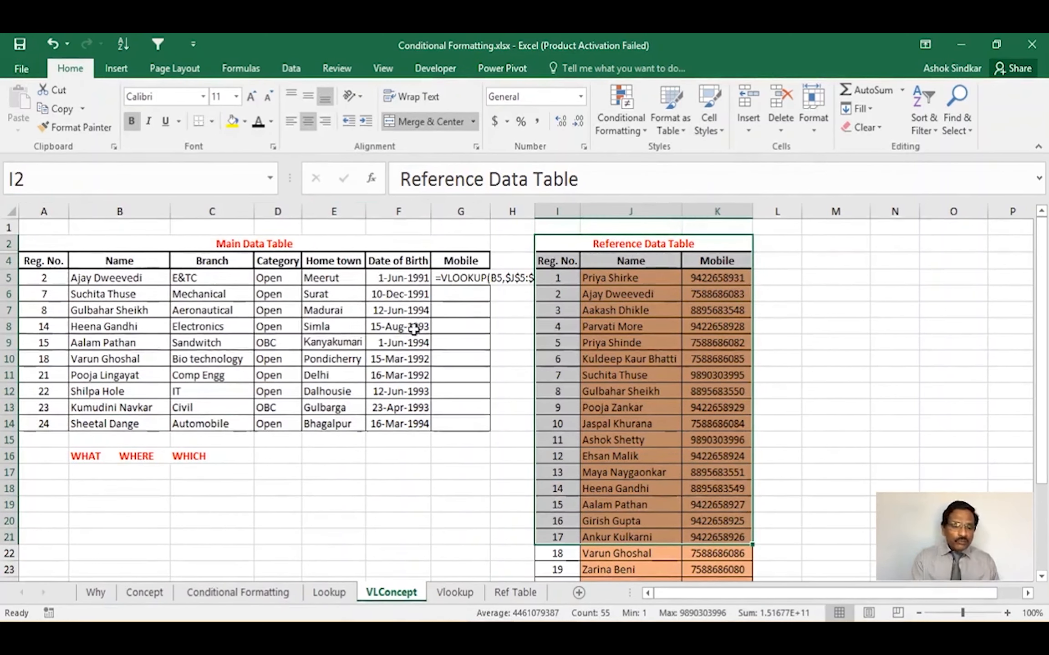
# Match the name in B5 with its row in the Reference Data Table and view the corresponding mobile entry
pyautogui.click(142, 277)
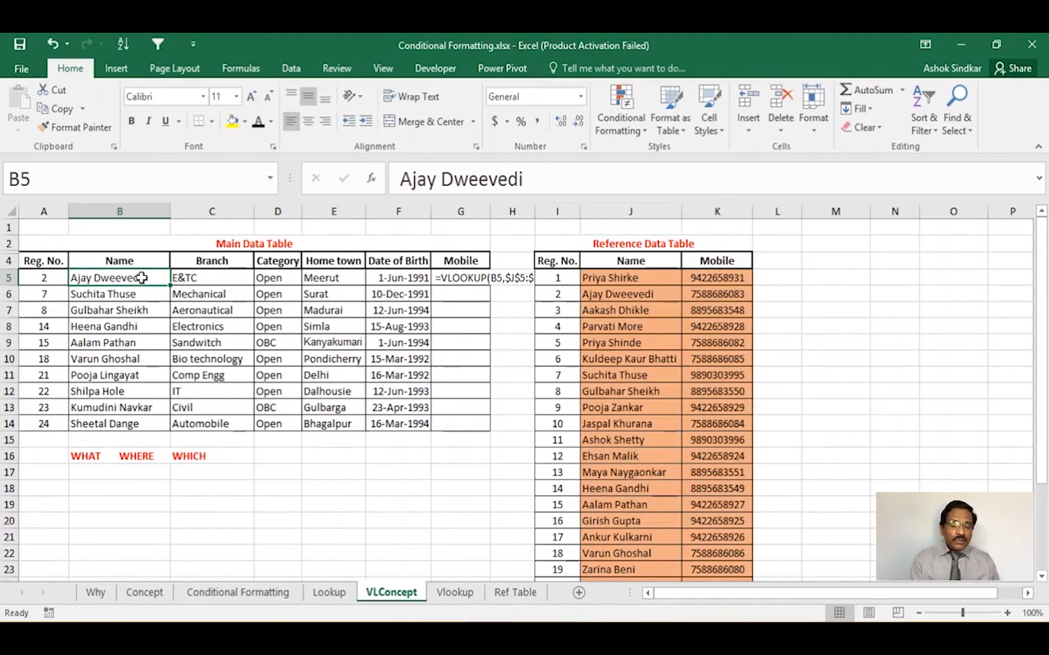
pyautogui.click(152, 278)
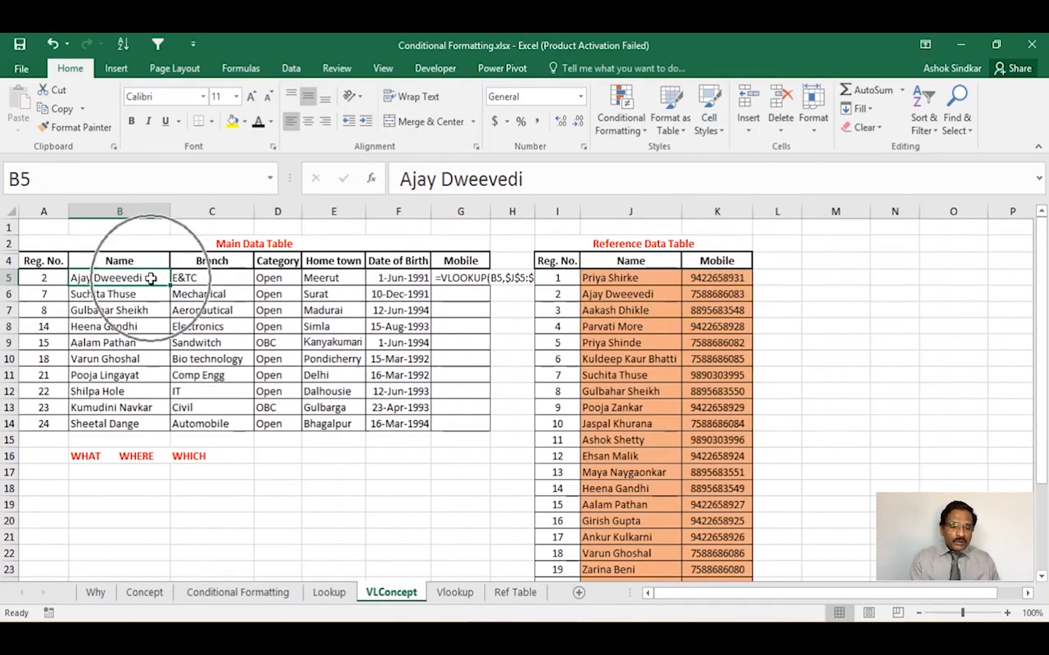
pyautogui.click(151, 279)
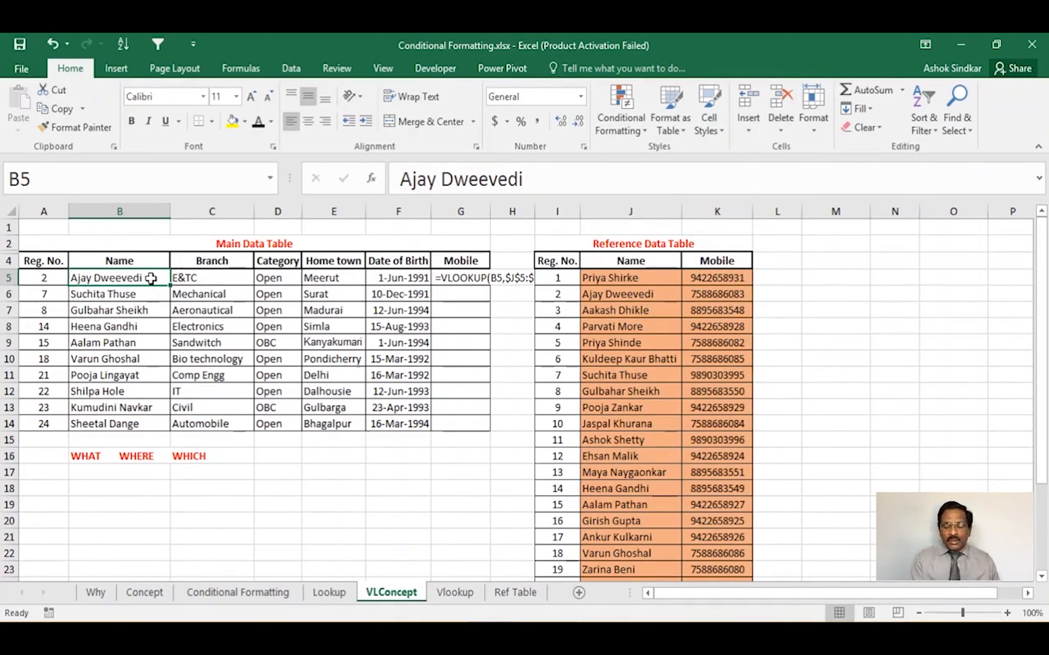
pyautogui.click(601, 276)
pyautogui.moveTo(610, 294); pyautogui.dragTo(798, 297)
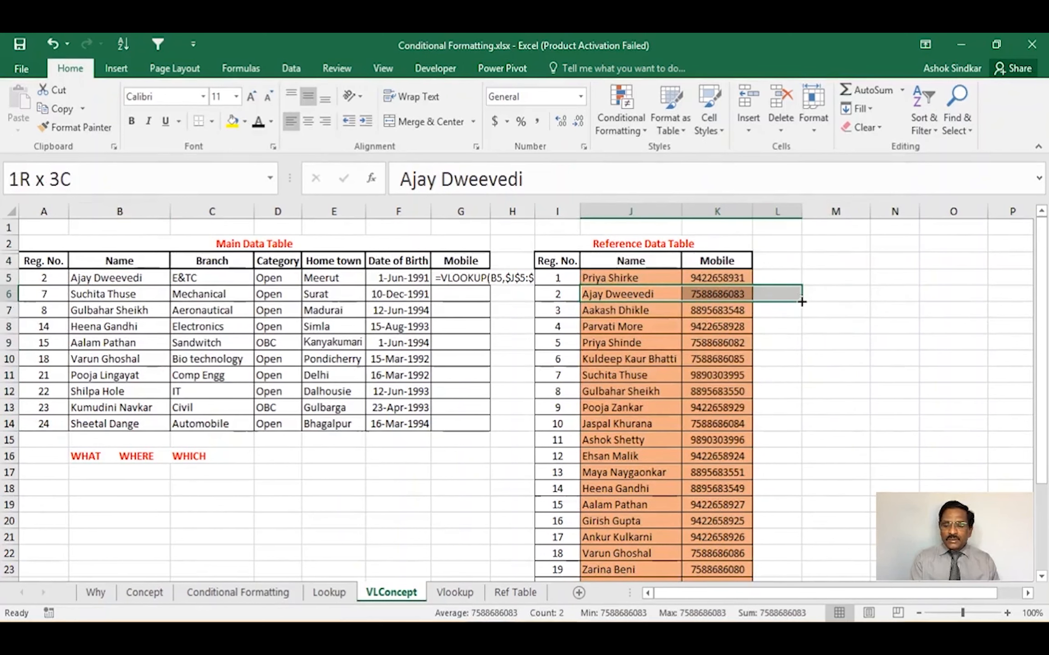
pyautogui.hotkey('ctrl', 'q')
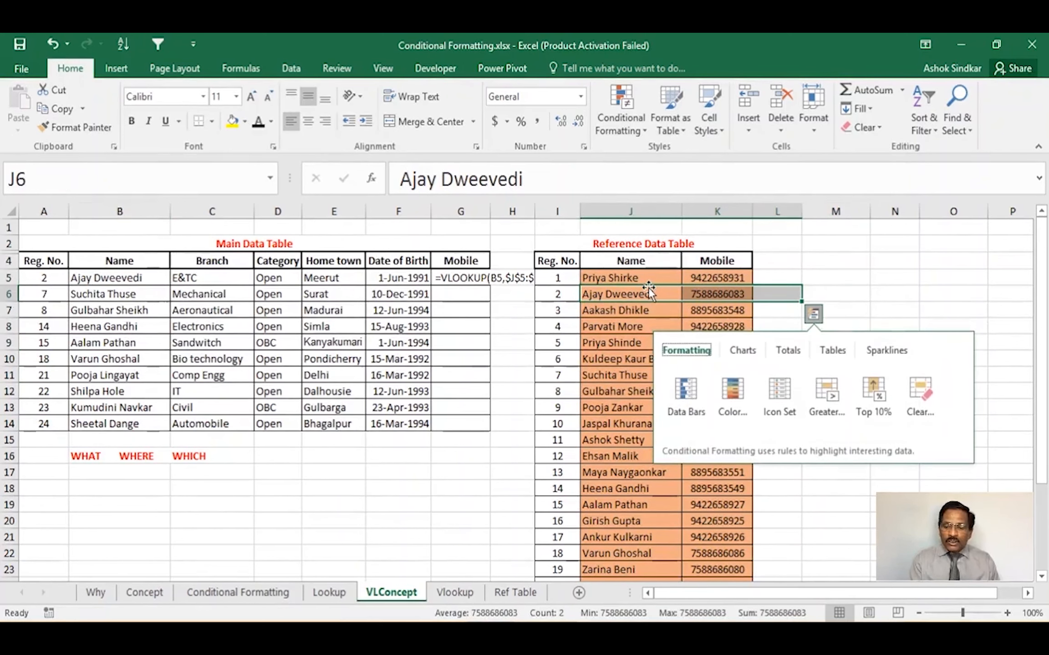
pyautogui.press('Escape')
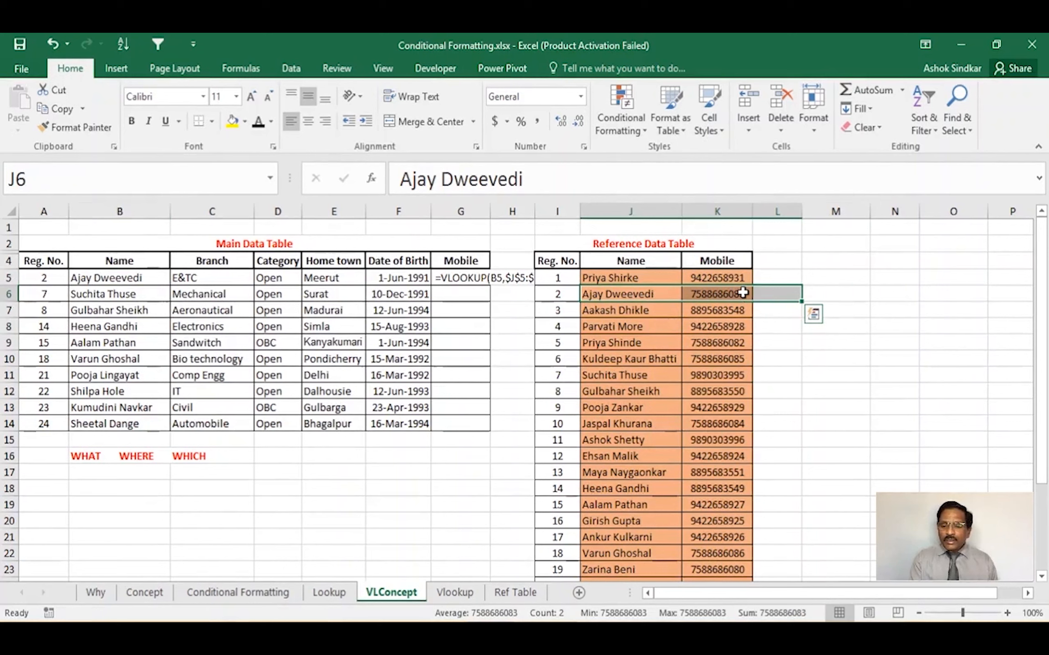
pyautogui.hotkey('ctrl', 'q')
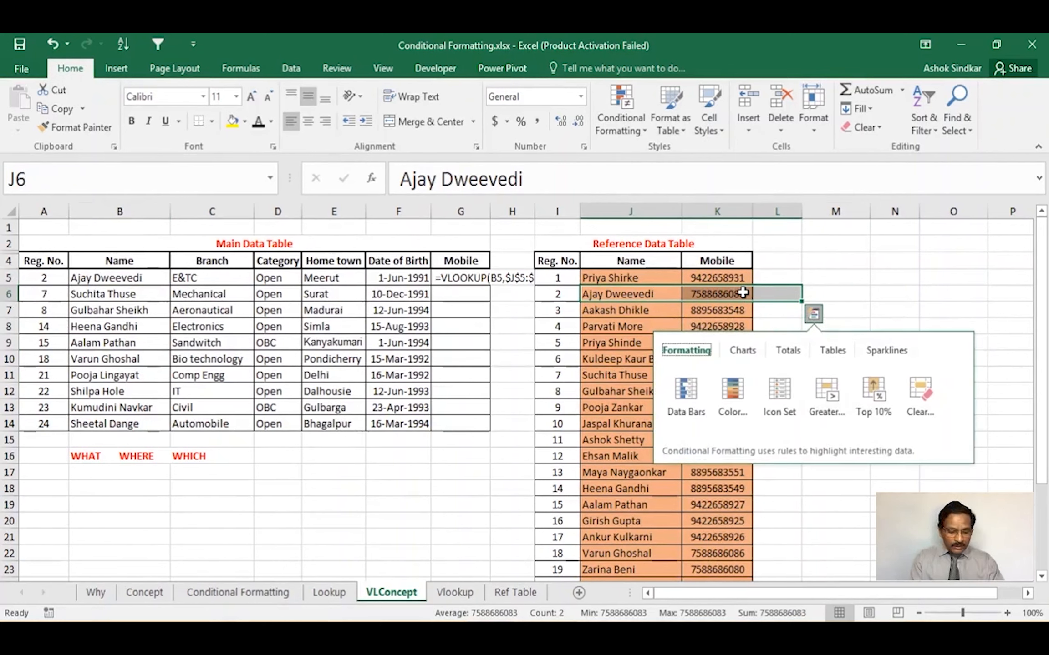
pyautogui.press('Escape')
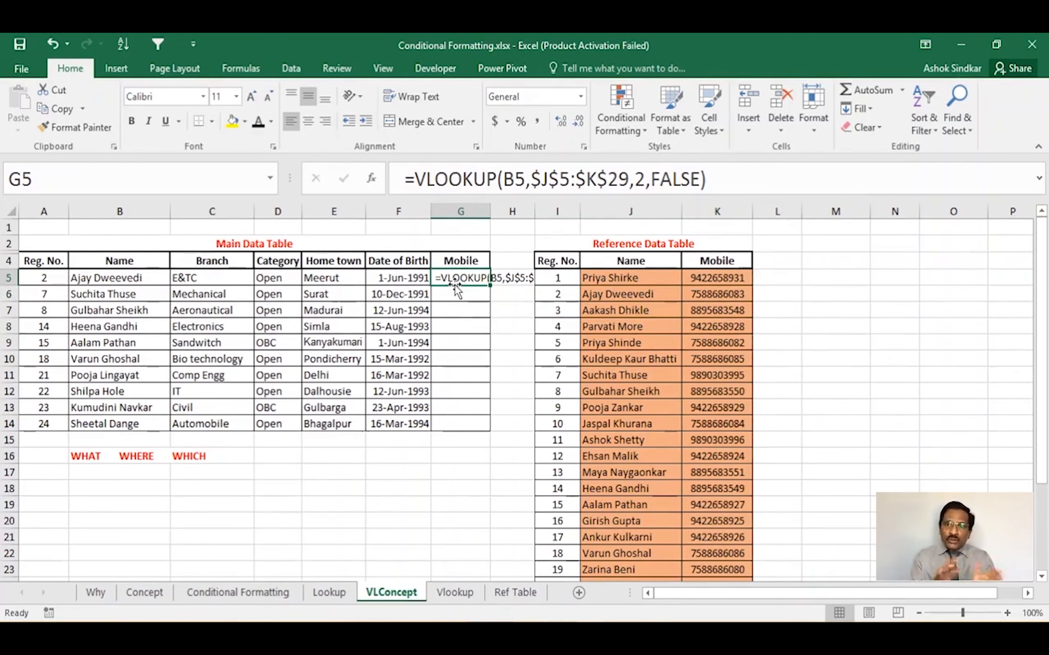
# Copy the student's name from B6 in the Main Data Table, leaving the cell's content as is
pyautogui.click(233, 342)
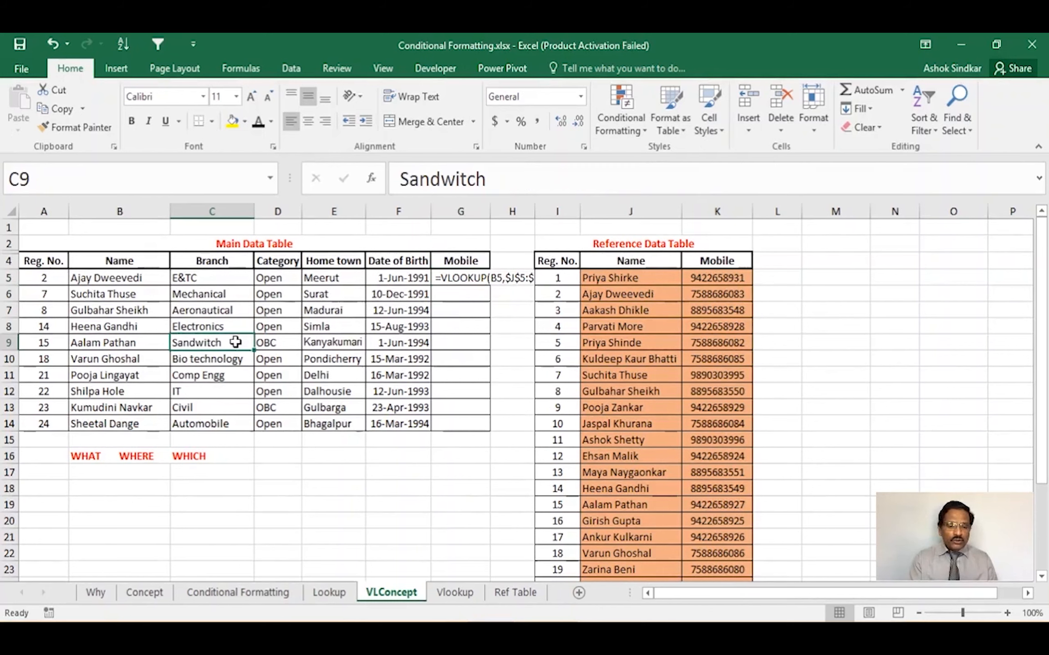
pyautogui.click(120, 294)
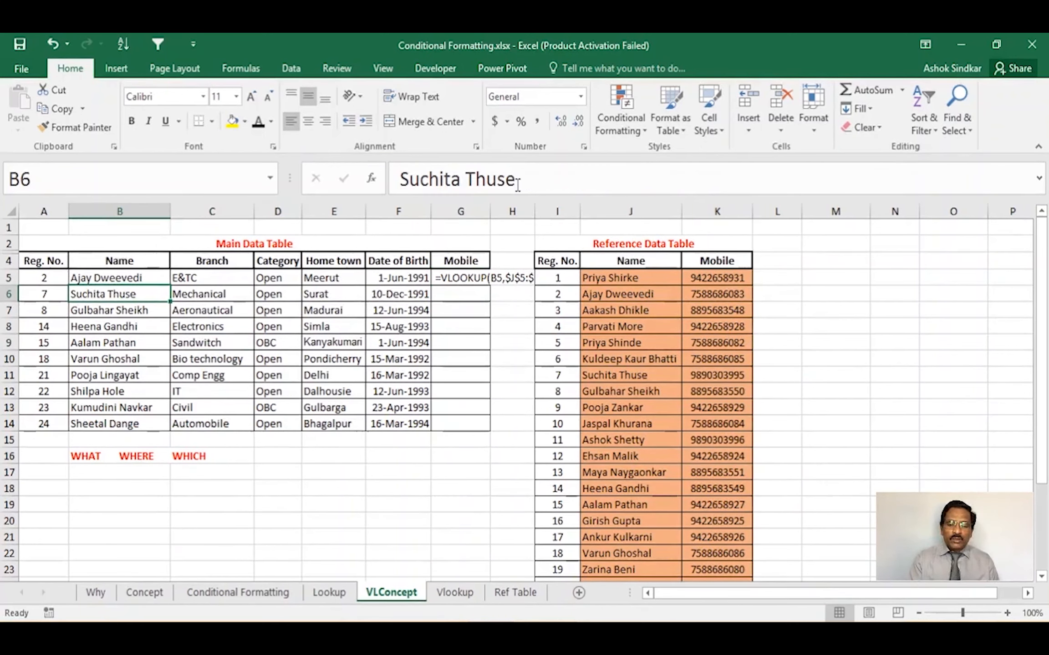
pyautogui.moveTo(517, 184); pyautogui.dragTo(401, 182)
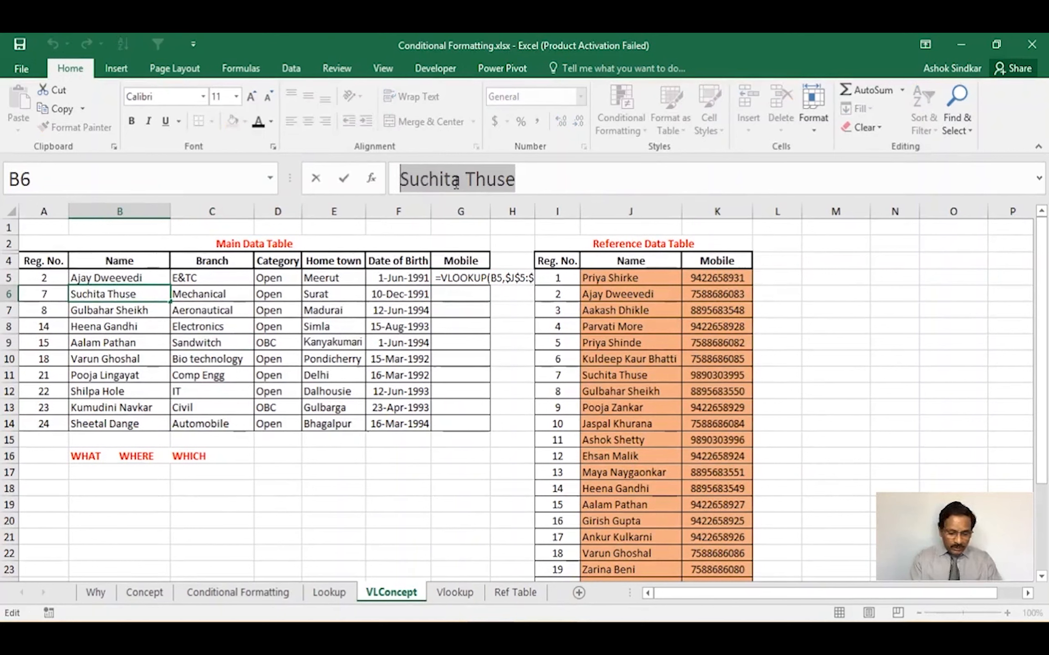
pyautogui.hotkey('ctrl', 'c')
pyautogui.click(532, 177)
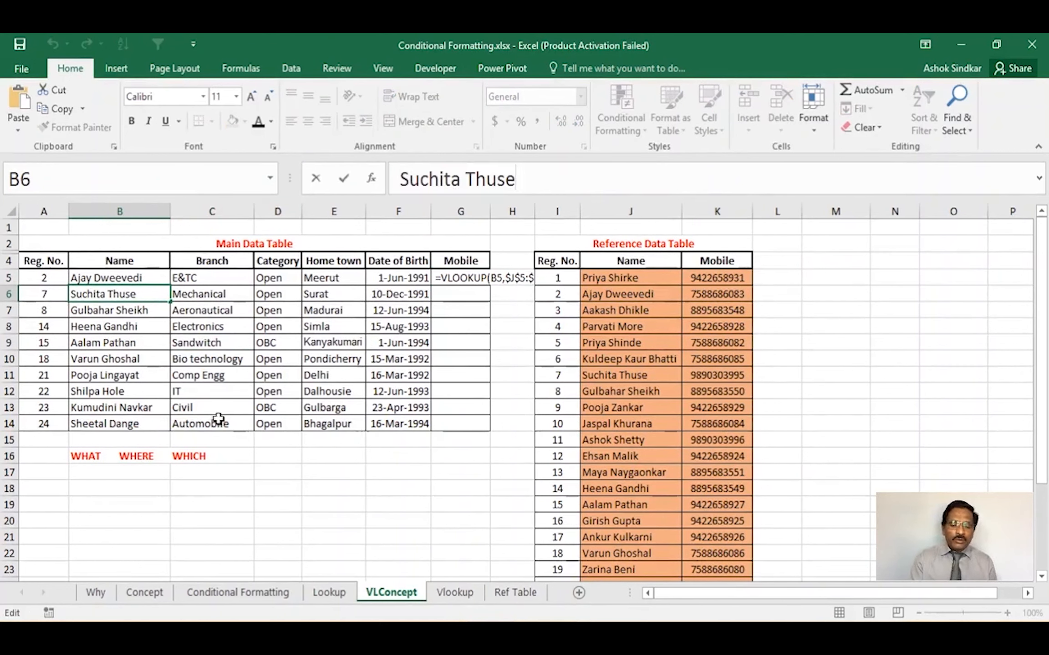
pyautogui.click(256, 344)
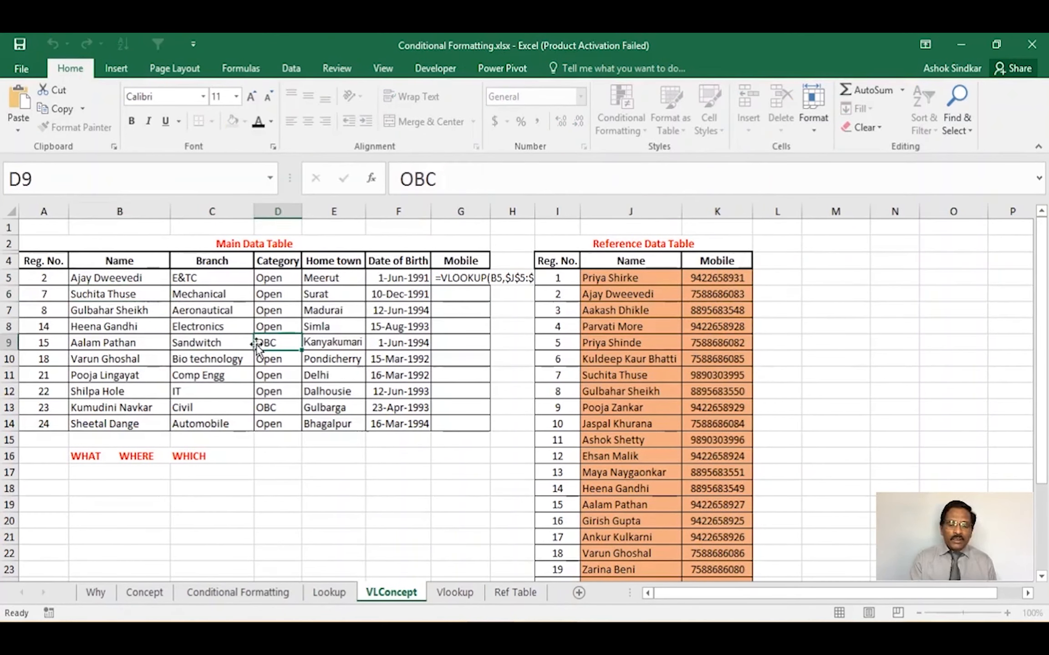
# Use Find with the copied name to locate the student in the Reference Data Table, check the adjacent mobile cell, and close the search
pyautogui.click(960, 135)
pyautogui.click(958, 141)
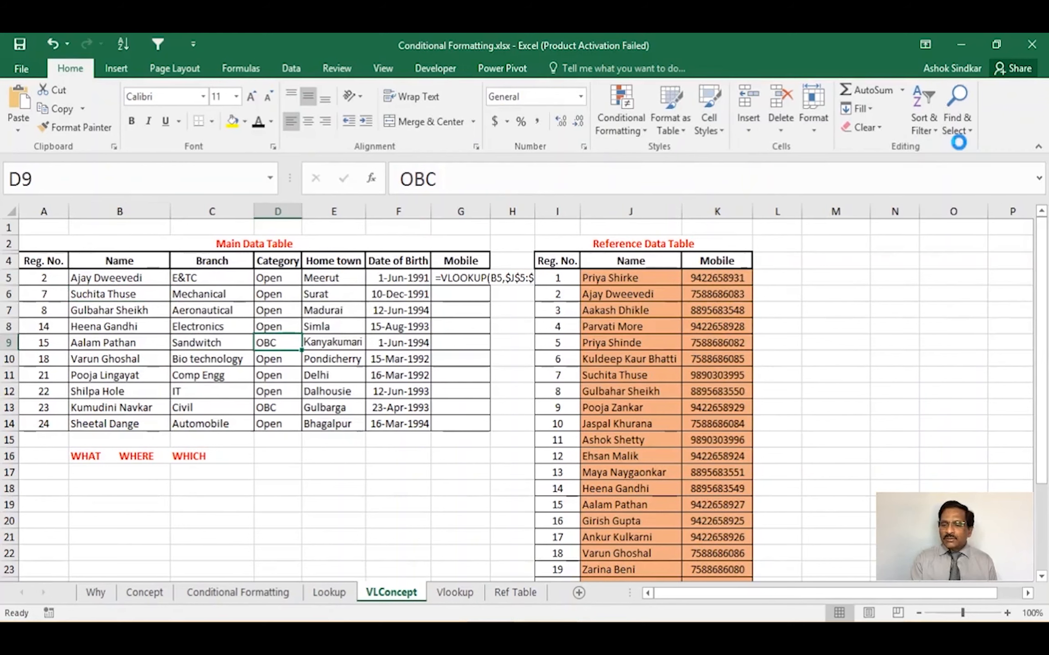
pyautogui.moveTo(788, 311); pyautogui.dragTo(334, 316)
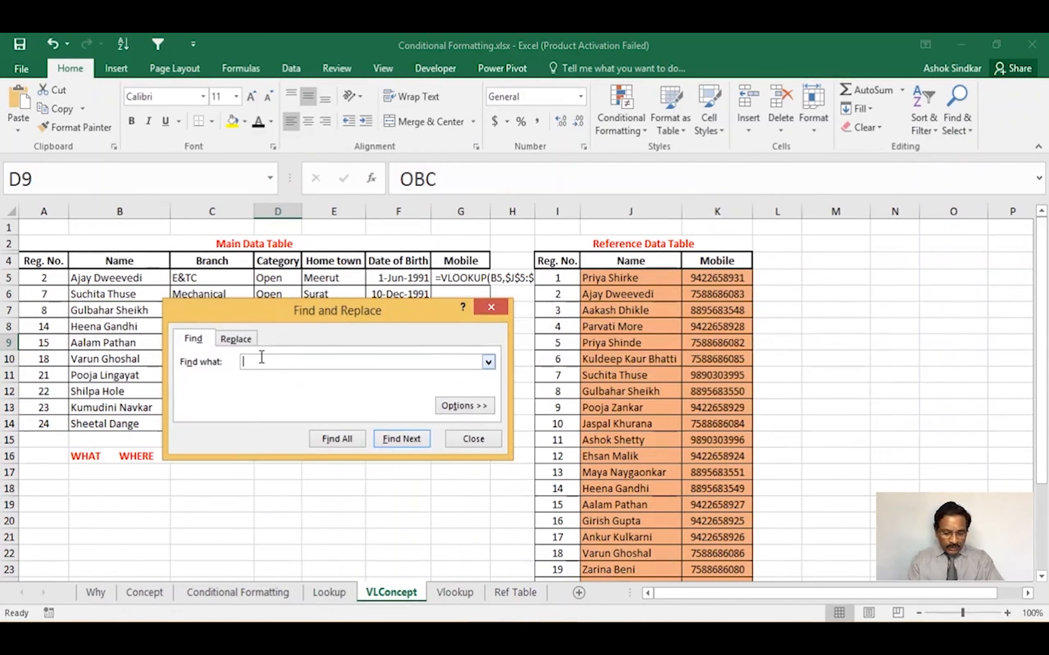
pyautogui.hotkey('ctrl', 'v')
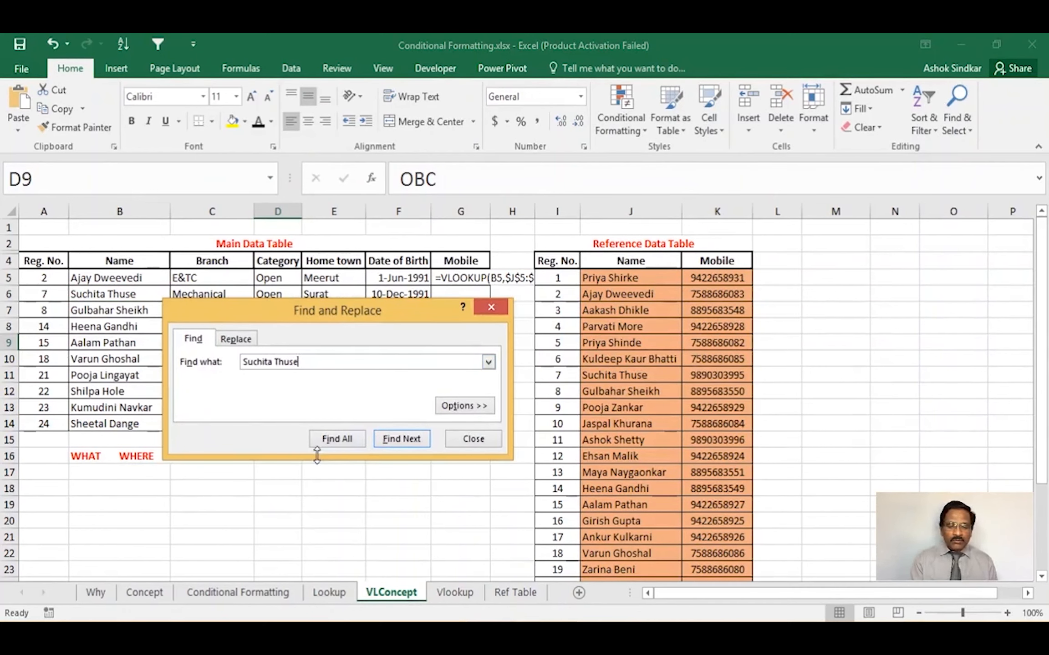
pyautogui.click(385, 442)
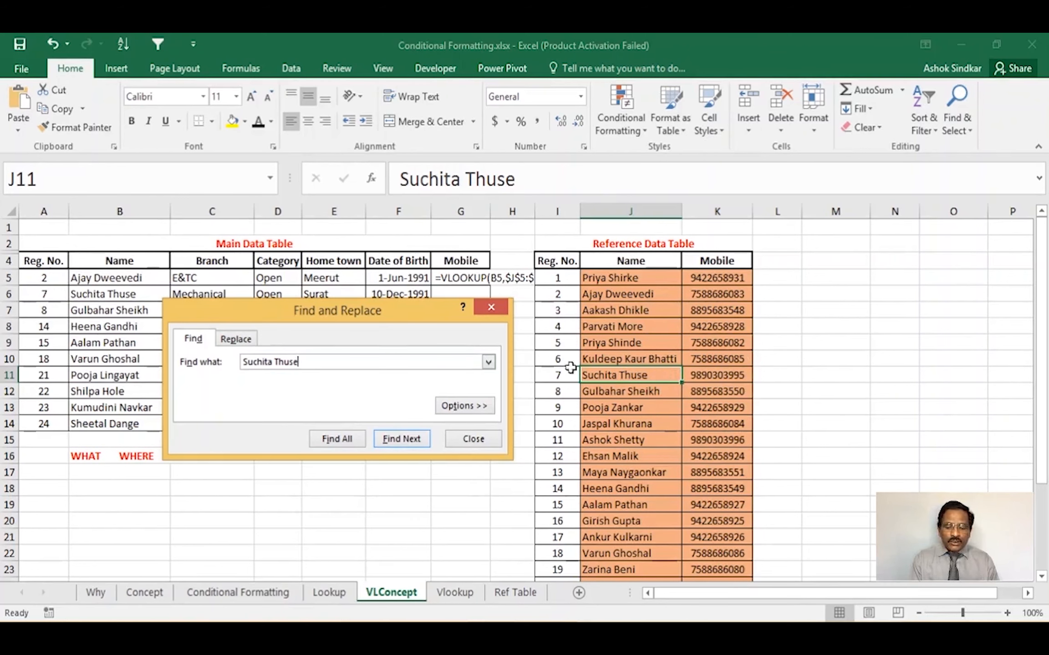
pyautogui.click(716, 376)
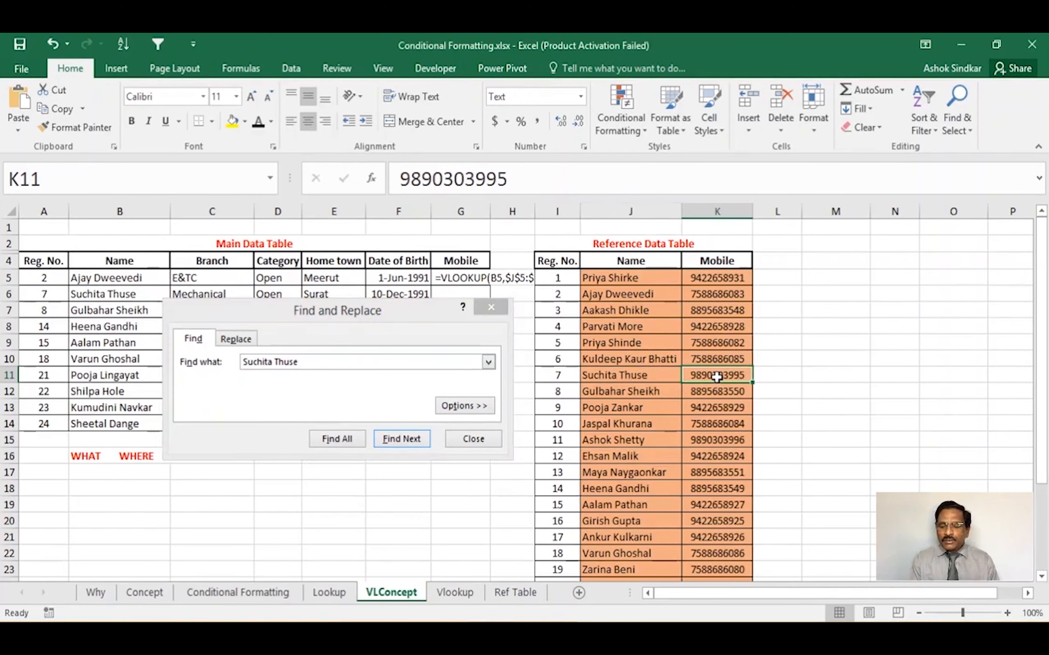
pyautogui.click(509, 312)
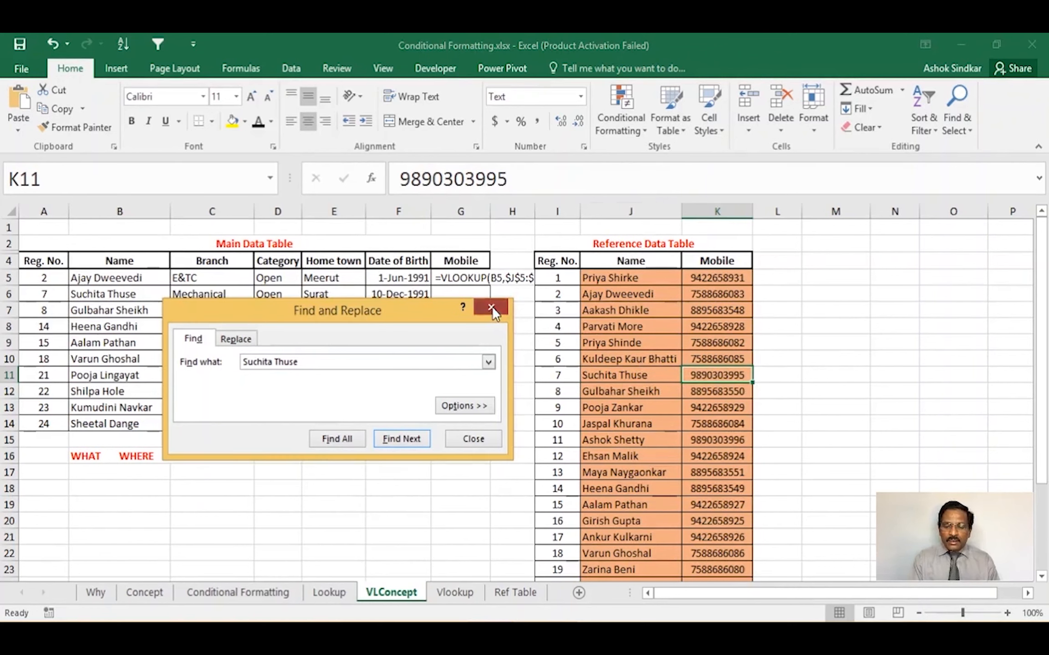
pyautogui.click(492, 307)
# Review the VLOOKUP formula in G5 against the empty Mobile cells below it
pyautogui.click(456, 278)
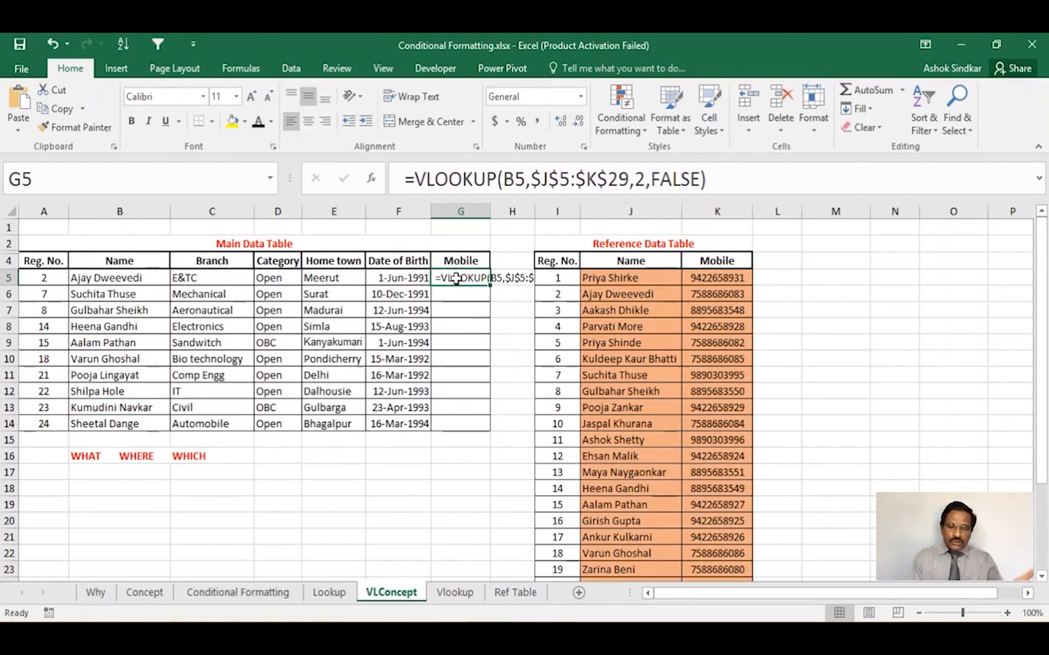
pyautogui.click(460, 291)
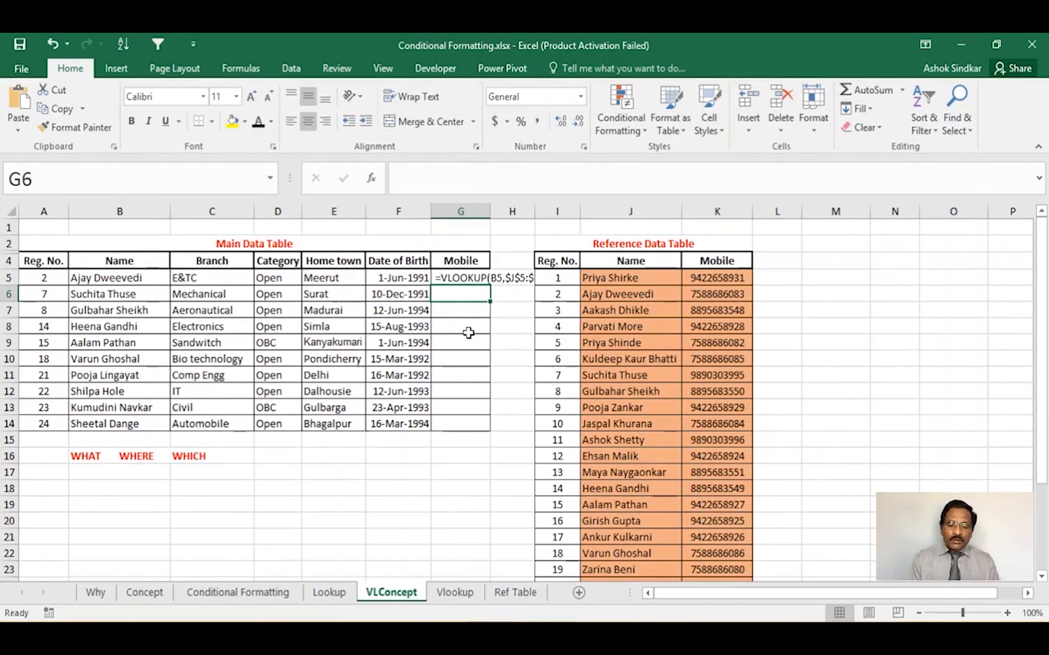
pyautogui.click(469, 332)
pyautogui.click(460, 280)
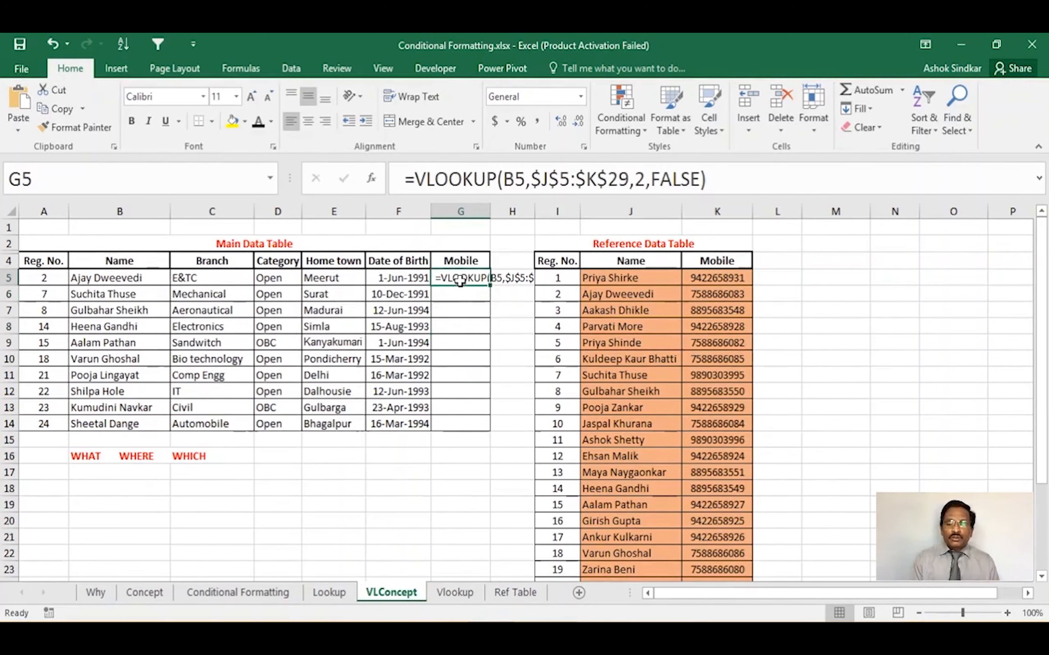
# Make the VLOOKUP text in G5 a working formula by removing the character before its equals sign
pyautogui.click(406, 175)
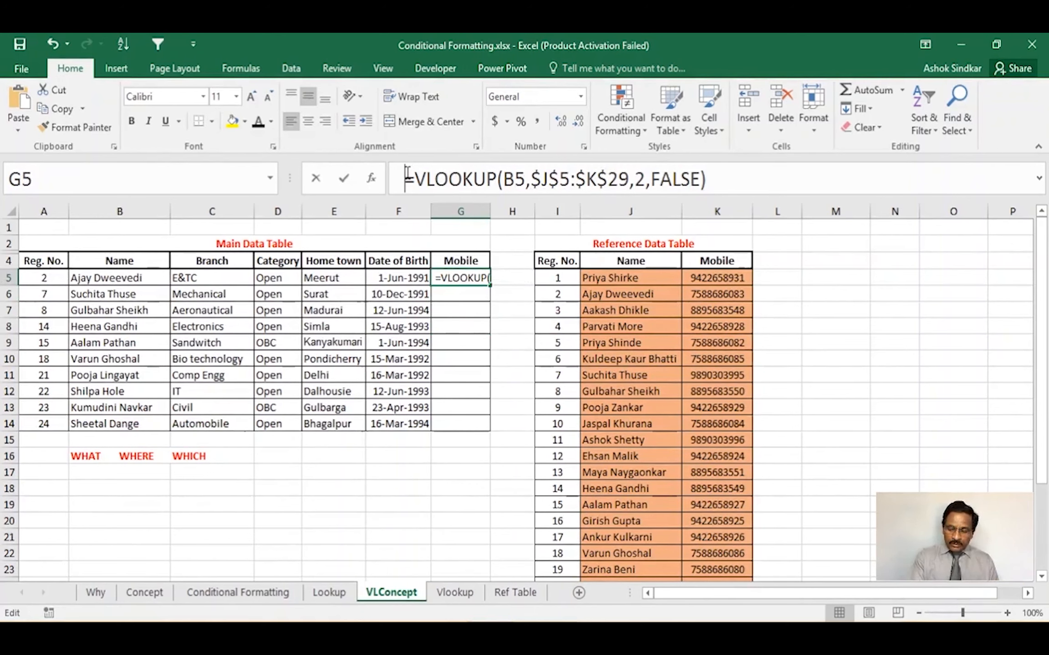
pyautogui.click(733, 180)
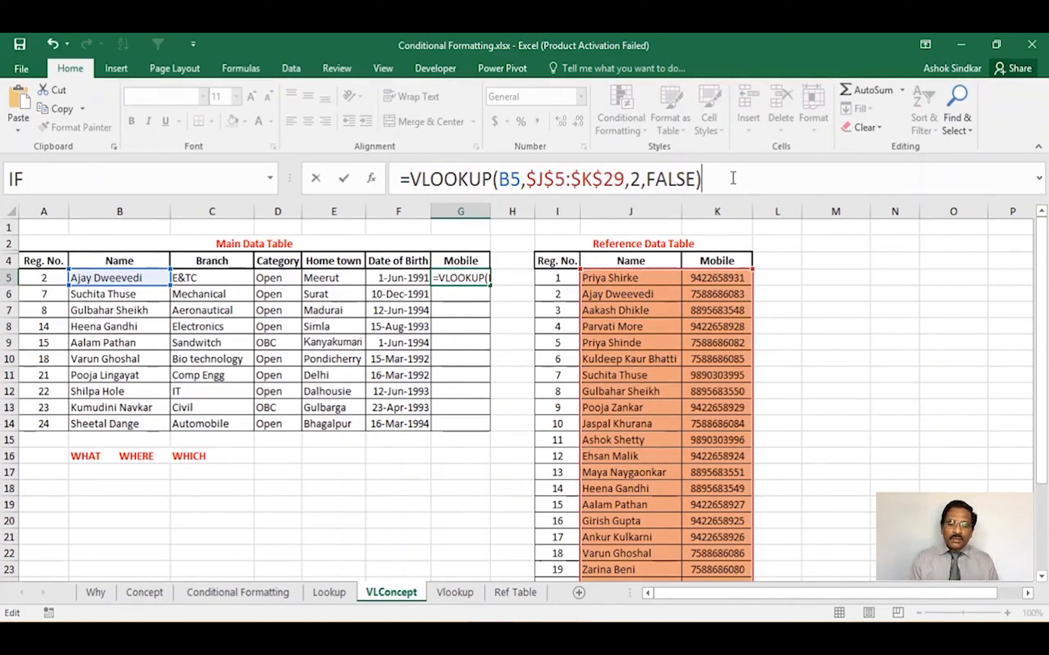
pyautogui.press('Return')
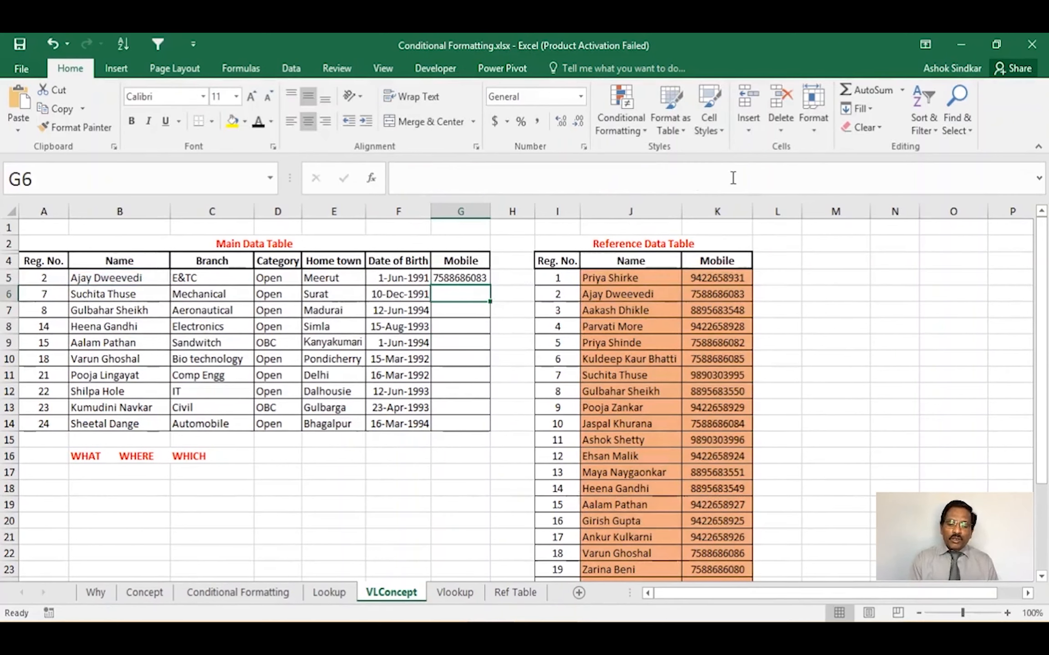
# Fill the G5 VLOOKUP formula down the Mobile column through G14 and undo the fill
pyautogui.click(473, 278)
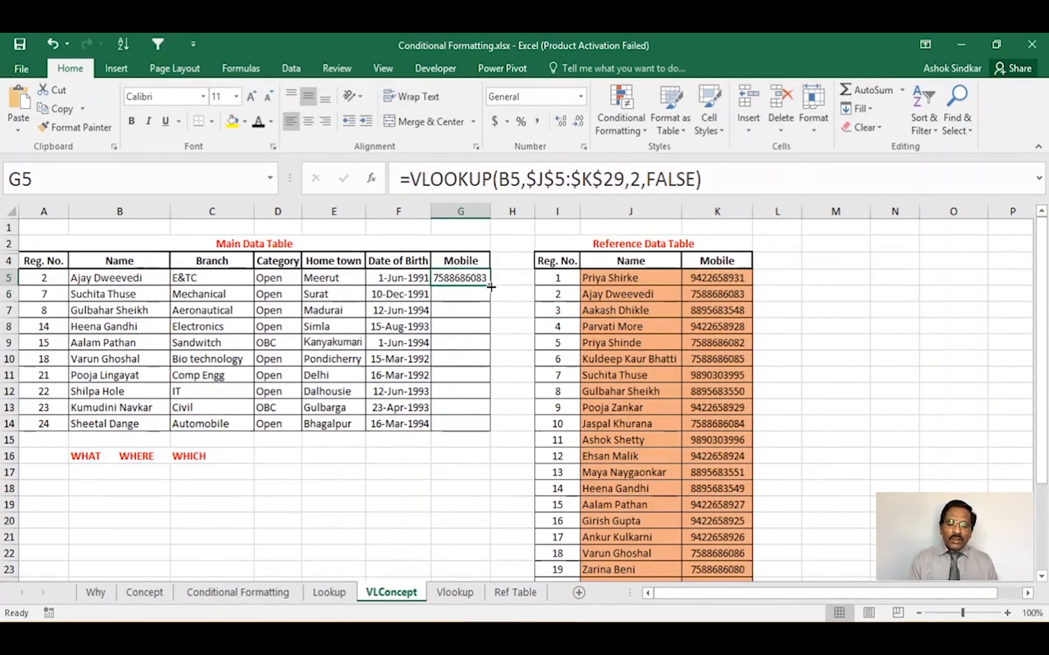
pyautogui.doubleClick(490, 285)
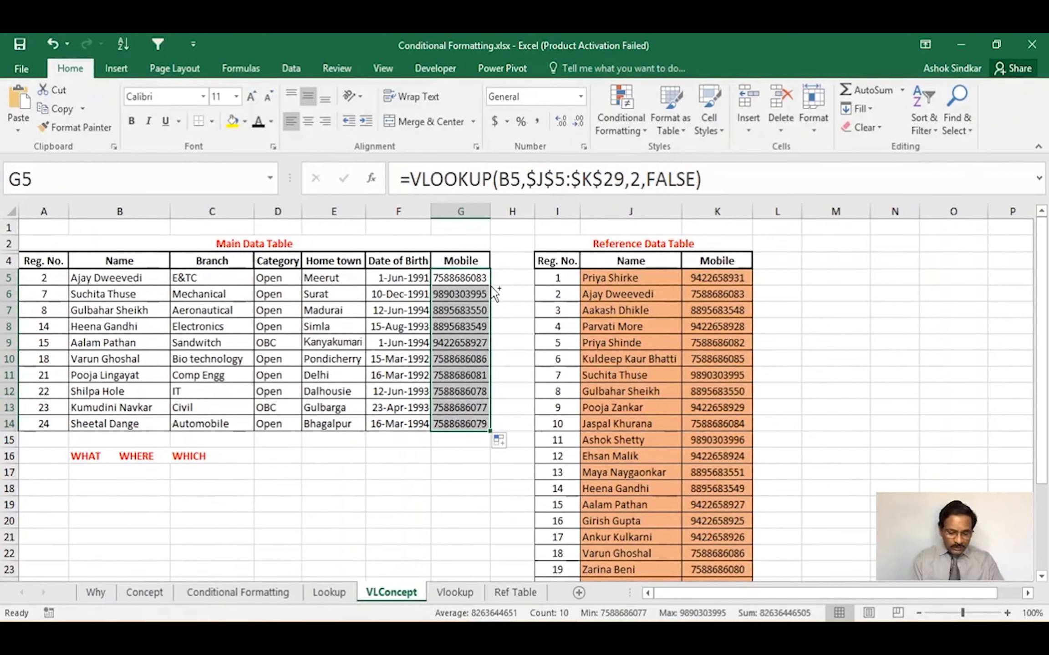
pyautogui.hotkey('ctrl', 'z')
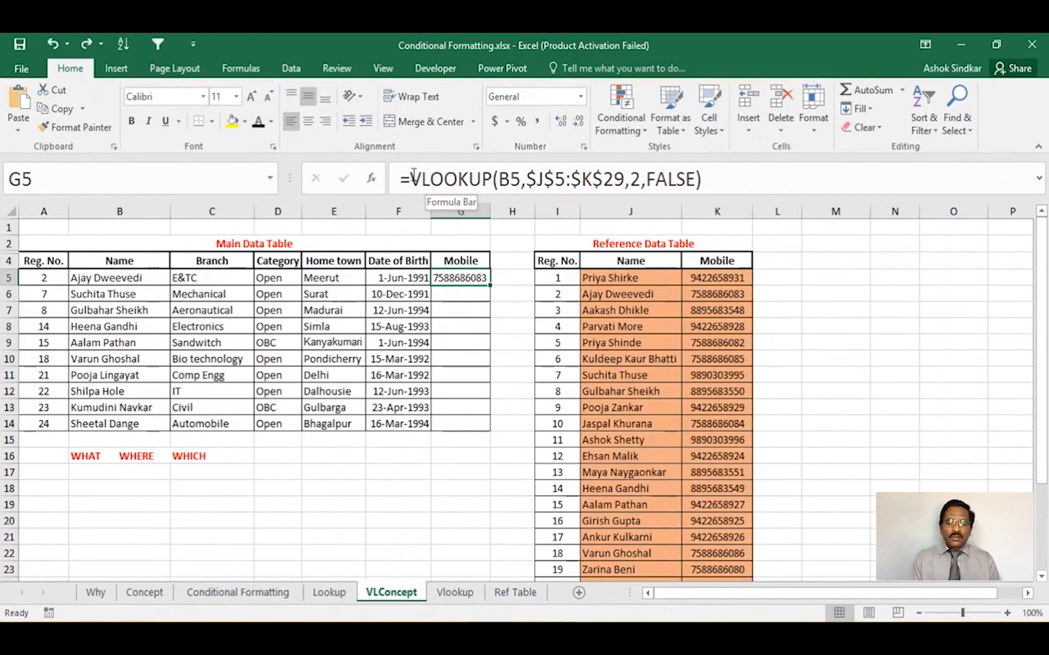
# Erase the existing VLOOKUP formula in G5, leaving only the equals sign
pyautogui.click(753, 177)
pyautogui.press('BackSpace')
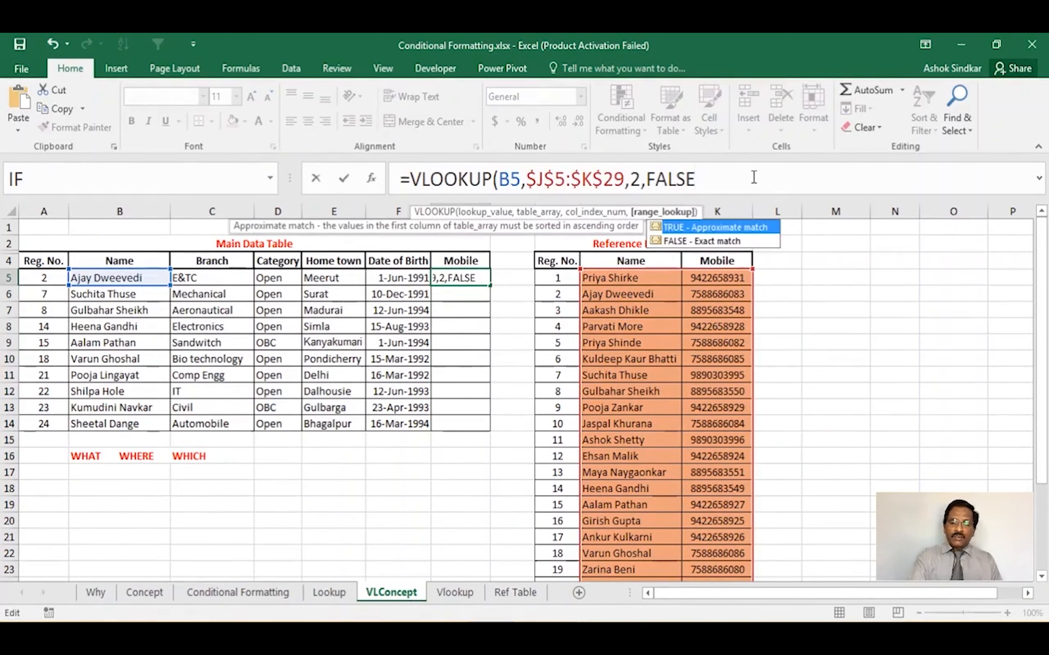
pyautogui.press('BackSpace')
pyautogui.press('BackSpace')
pyautogui.press('BackSpace')
pyautogui.press('BackSpace')
pyautogui.press('BackSpace')
pyautogui.press('BackSpace')
pyautogui.press('BackSpace')
pyautogui.press('BackSpace')
pyautogui.press('BackSpace')
pyautogui.press('BackSpace')
pyautogui.press('BackSpace')
pyautogui.press('BackSpace')
pyautogui.press('BackSpace')
pyautogui.press('BackSpace')
pyautogui.press('BackSpace')
pyautogui.press('BackSpace')
pyautogui.press('BackSpace')
pyautogui.press('BackSpace')
pyautogui.press('BackSpace')
pyautogui.press('BackSpace')
pyautogui.press('BackSpace')
pyautogui.press('BackSpace')
pyautogui.press('BackSpace')
pyautogui.press('BackSpace')
pyautogui.press('BackSpace')
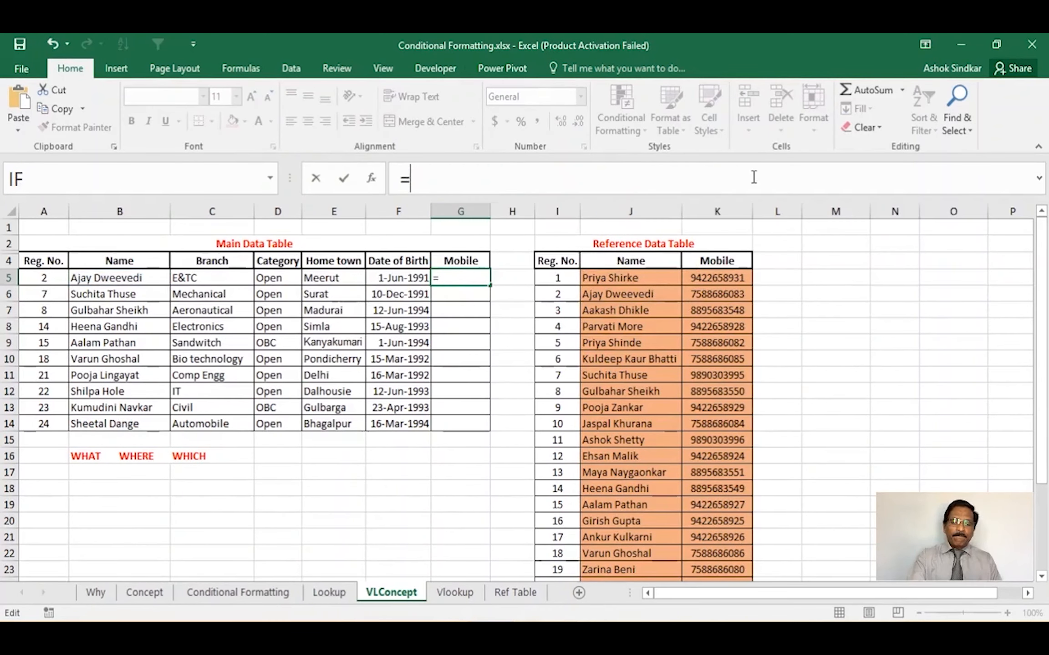
# Begin a new VLOOKUP formula in G5 with the name cell B5 as the lookup value
pyautogui.write('=')
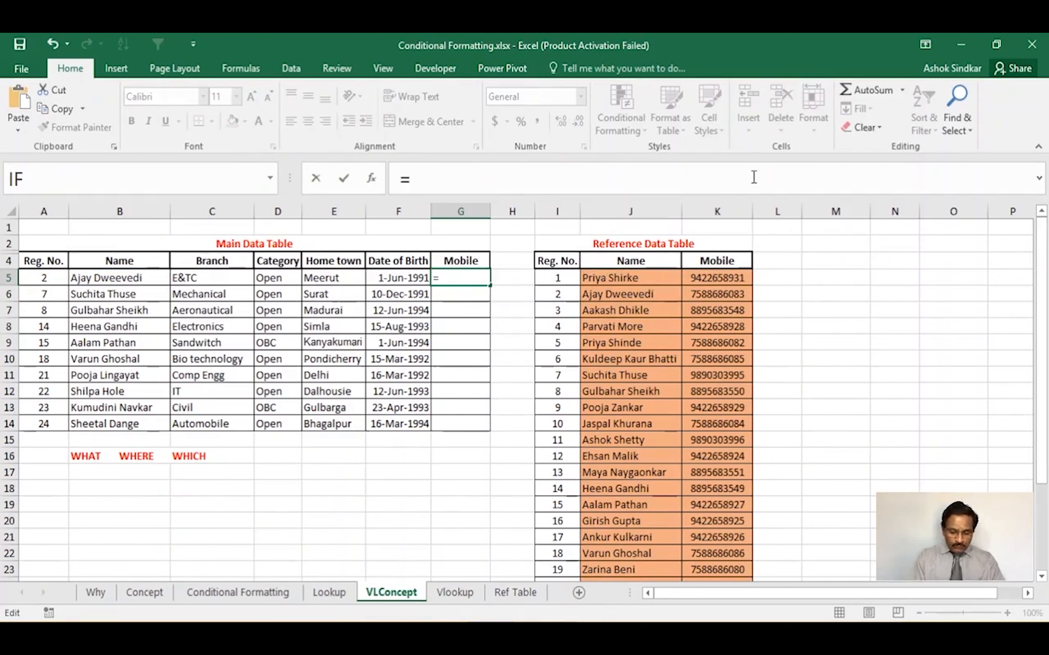
pyautogui.write('vlo')
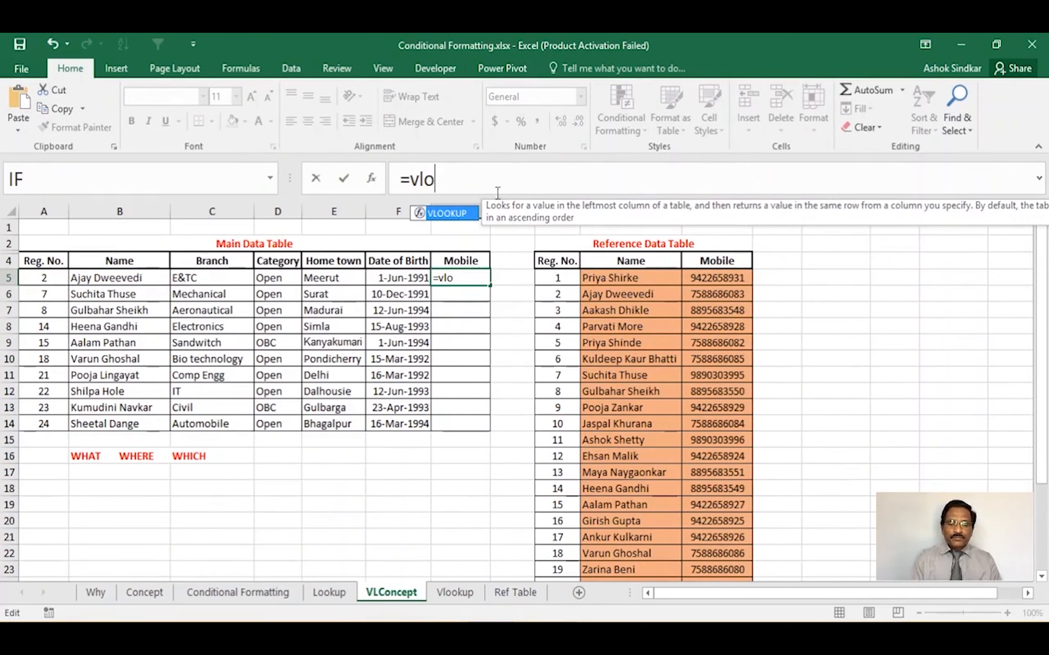
pyautogui.press('Tab')
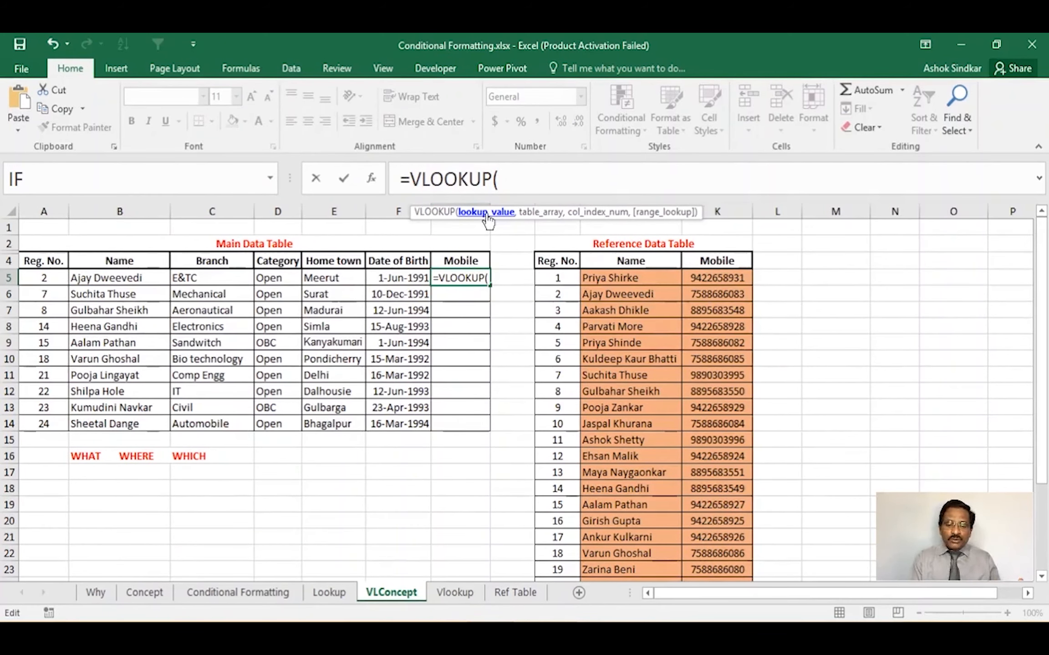
pyautogui.click(150, 279)
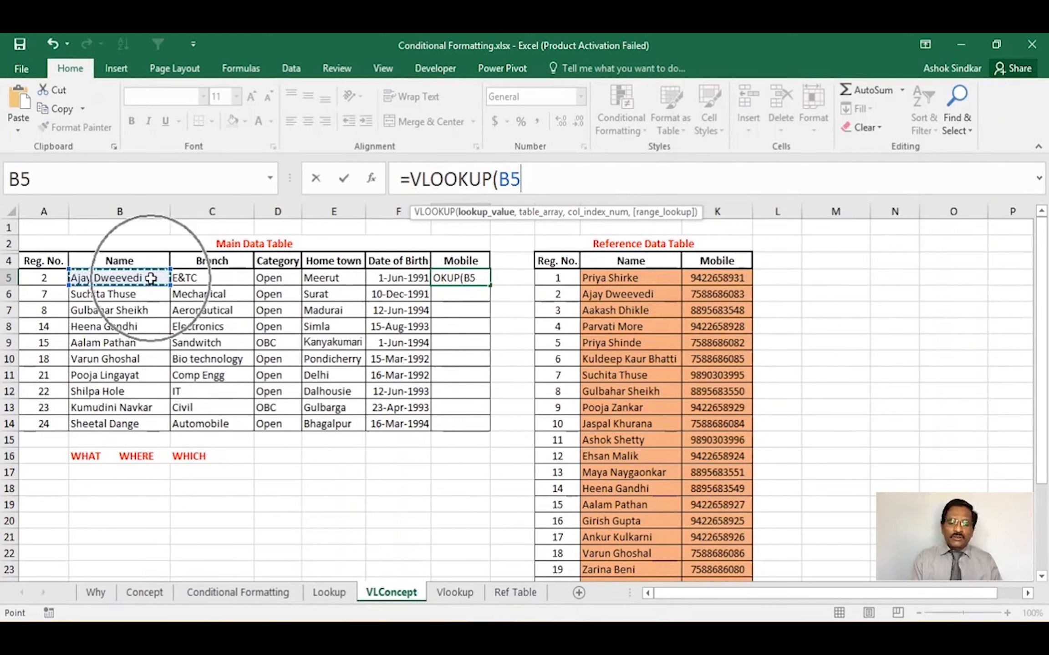
pyautogui.write(',')
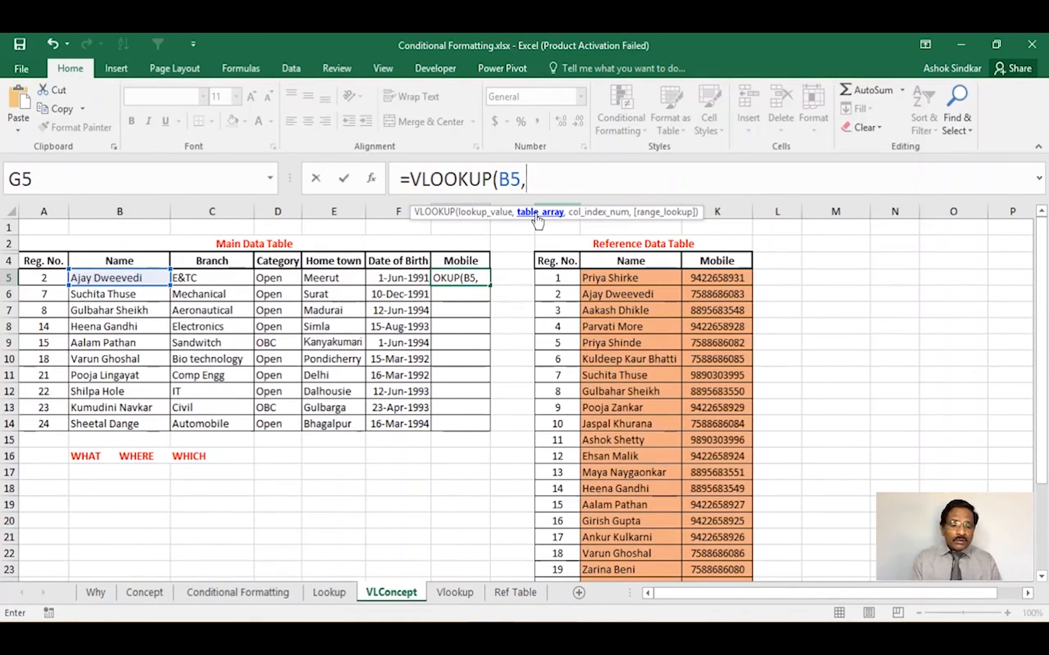
# Set the table array to the Reference Data Table range J5:K29 and lock its rows as J$5:K$29
pyautogui.moveTo(601, 277); pyautogui.dragTo(698, 536)
pyautogui.moveTo(1042, 396); pyautogui.dragTo(1040, 284)
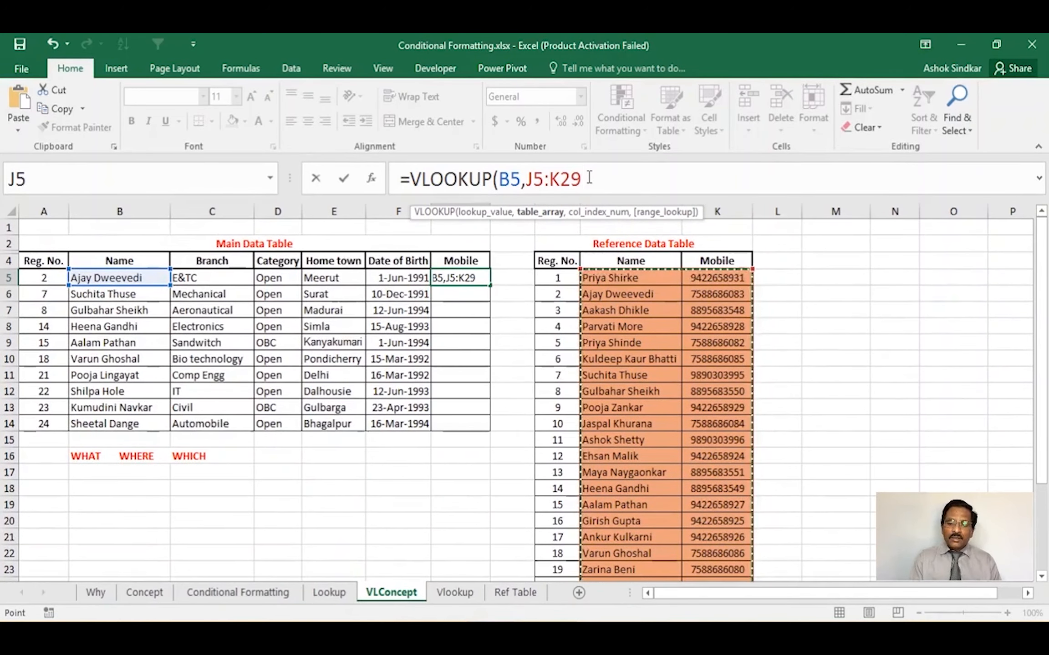
pyautogui.moveTo(589, 177); pyautogui.dragTo(527, 178)
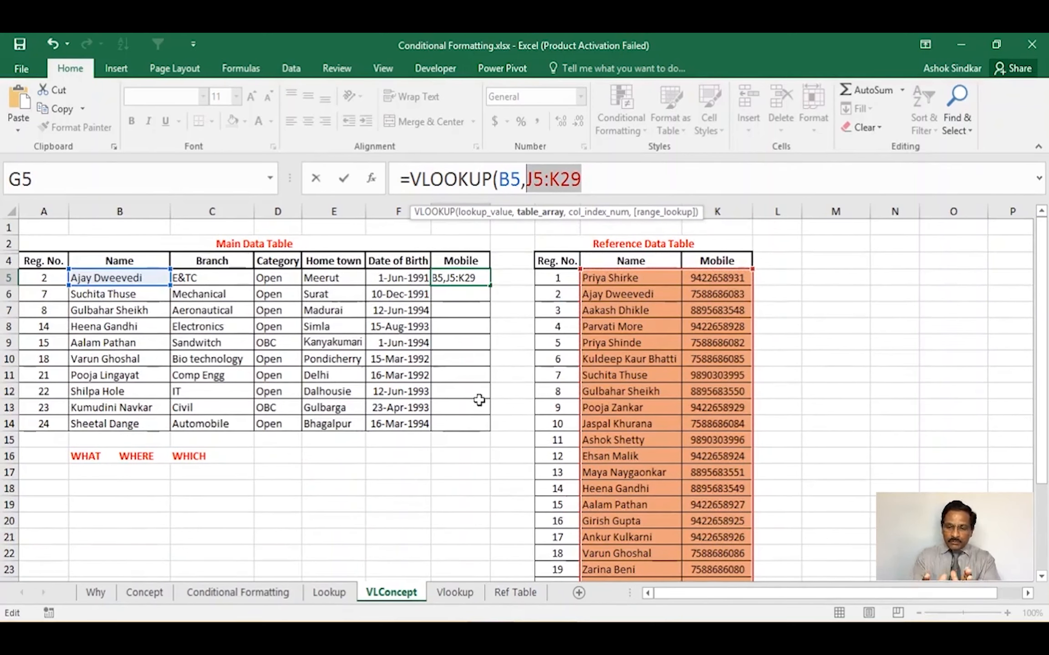
pyautogui.press('F4')
pyautogui.press('F4')
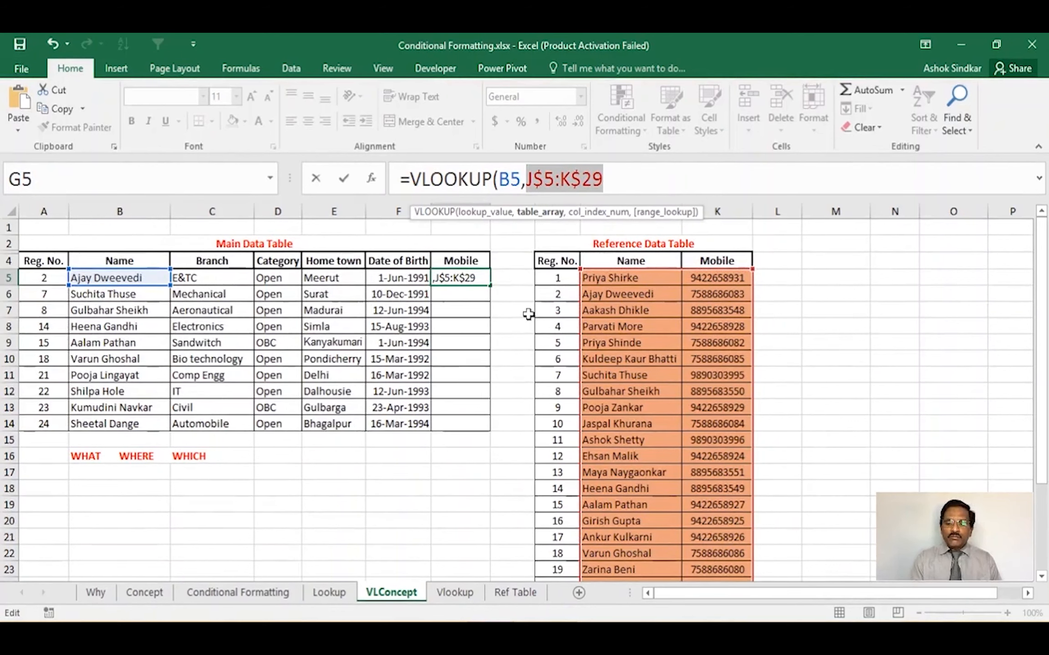
pyautogui.click(606, 184)
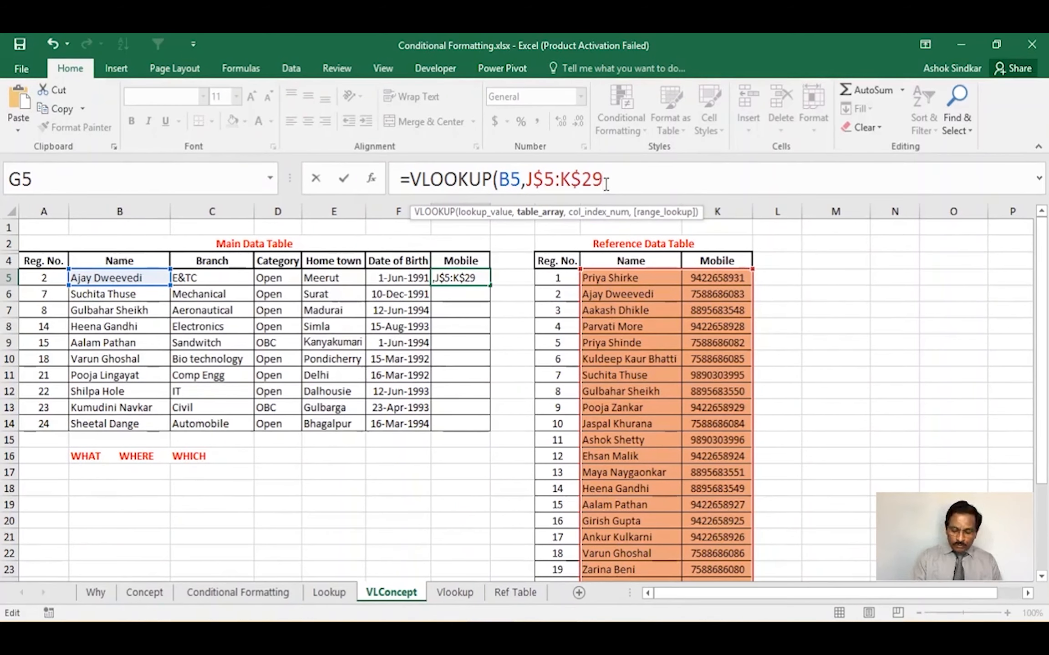
pyautogui.write(',')
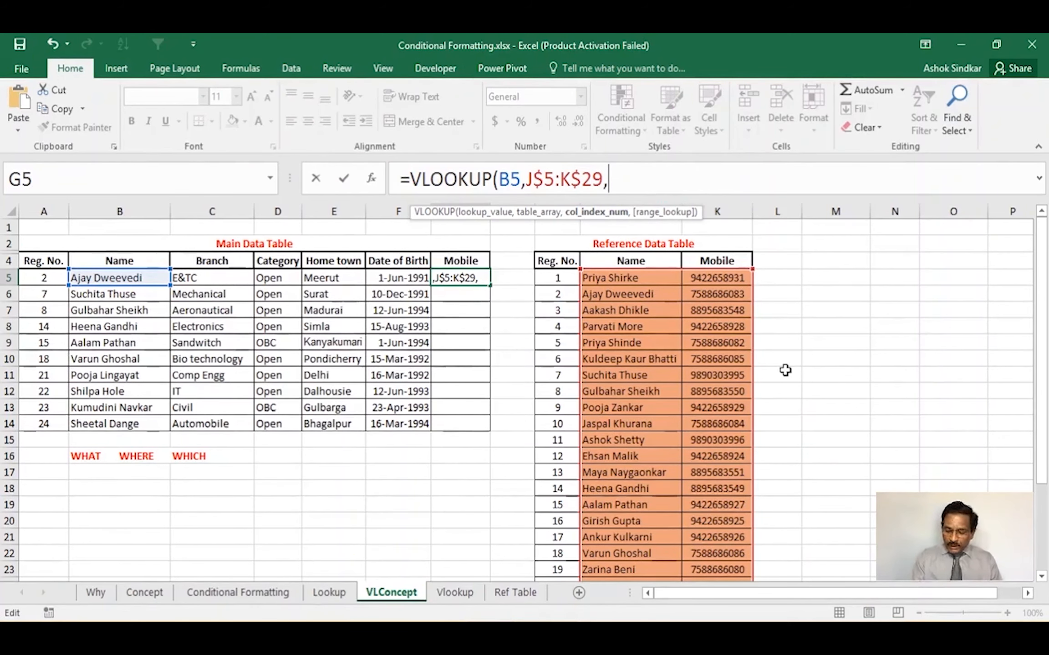
# Complete the G5 formula with column index 2 and FALSE for an exact match, and enter it
pyautogui.write('2')
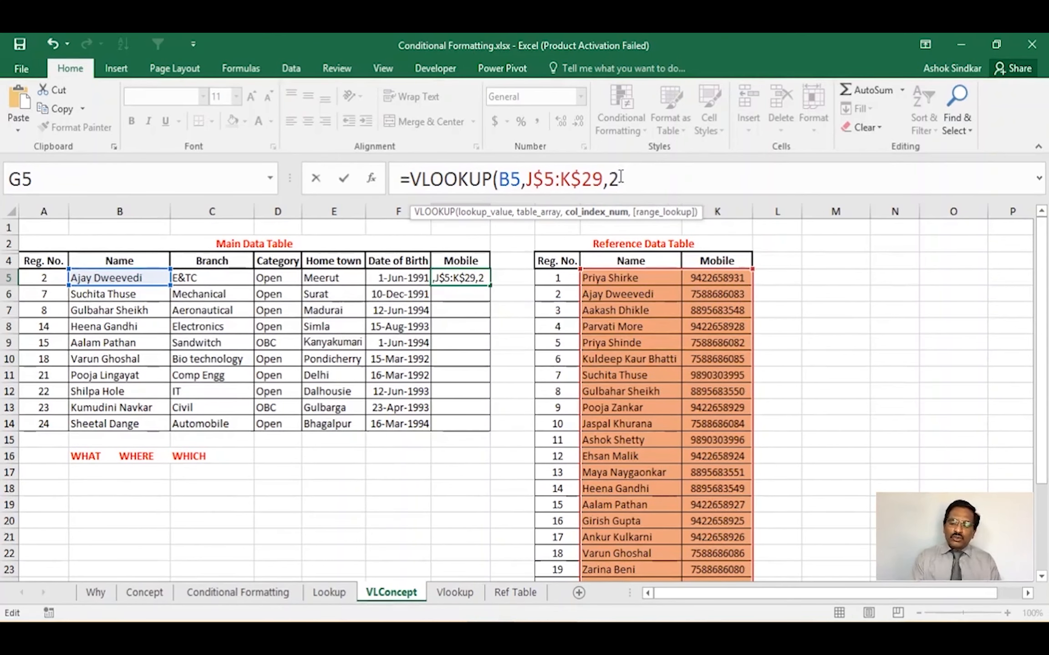
pyautogui.write(',')
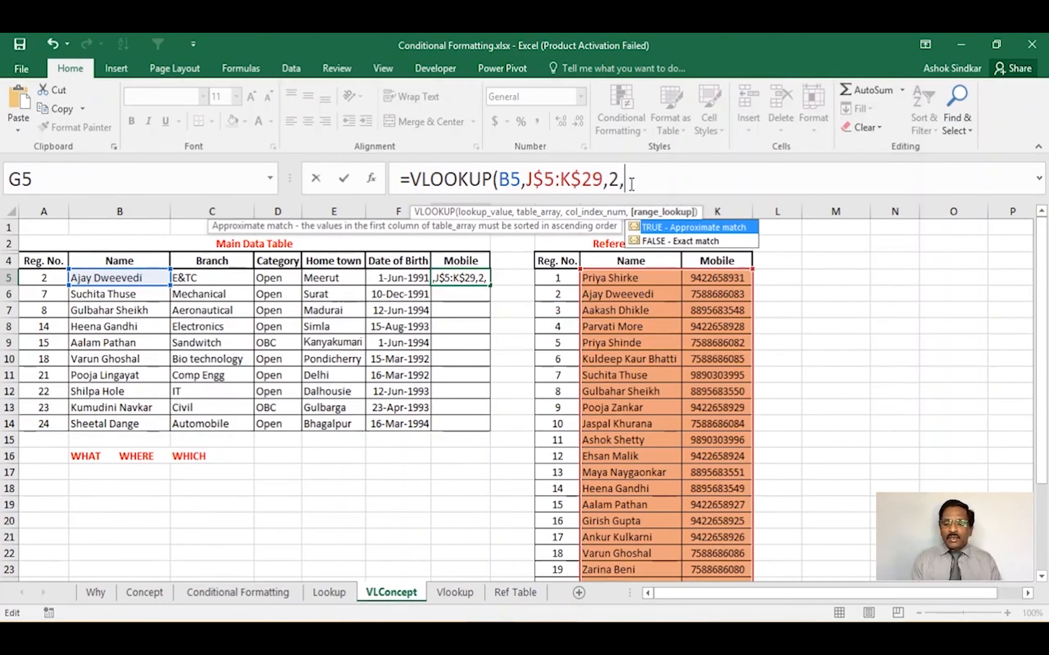
pyautogui.click(696, 243)
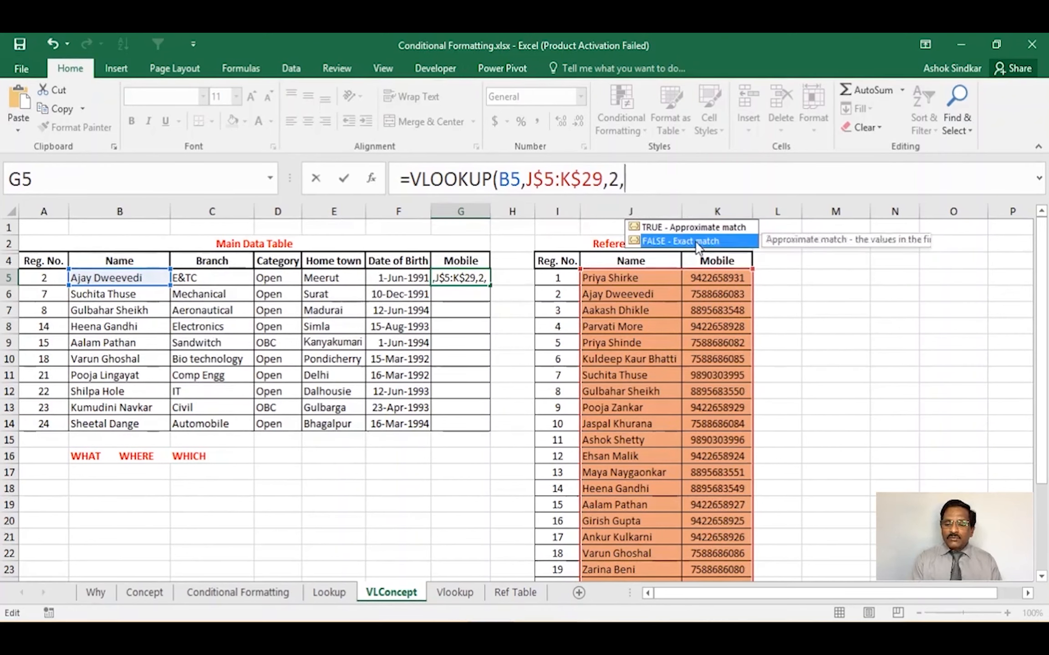
pyautogui.click(693, 226)
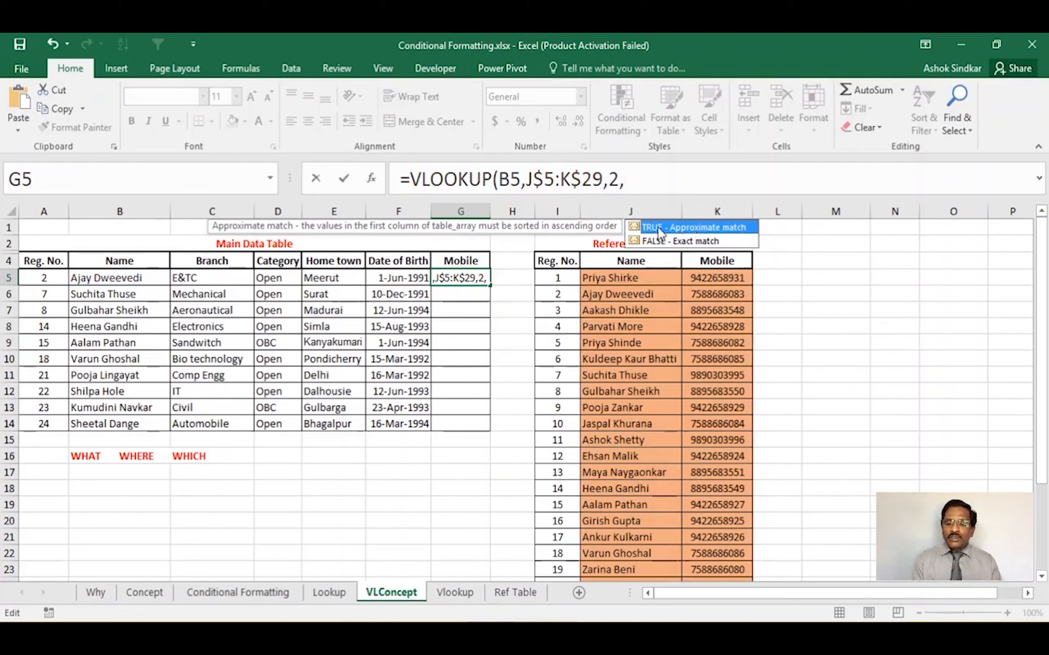
pyautogui.click(688, 241)
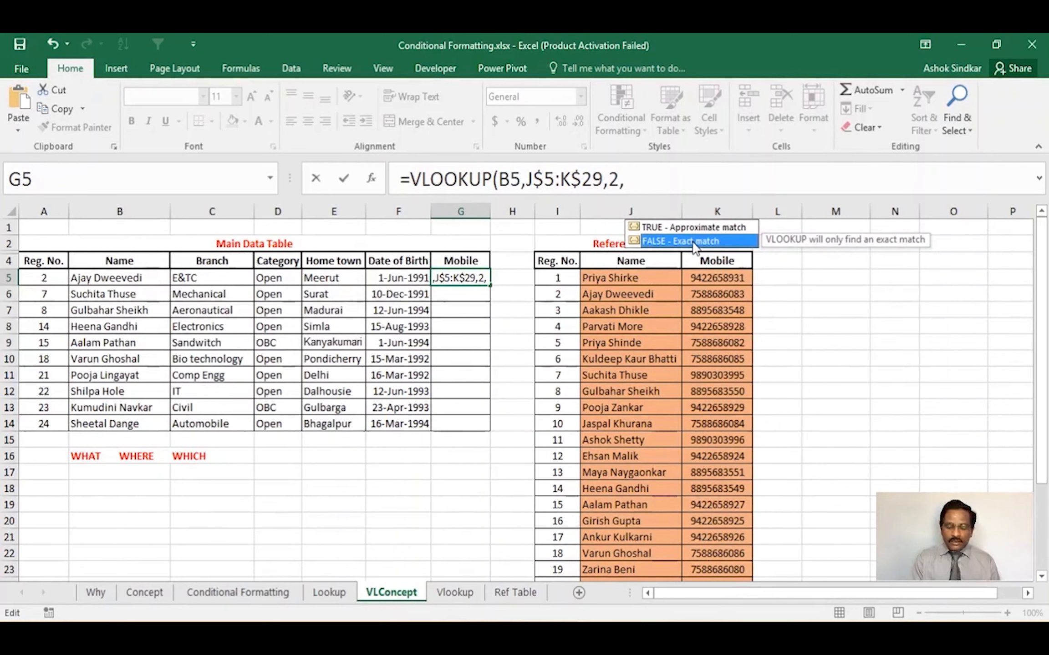
pyautogui.doubleClick(692, 241)
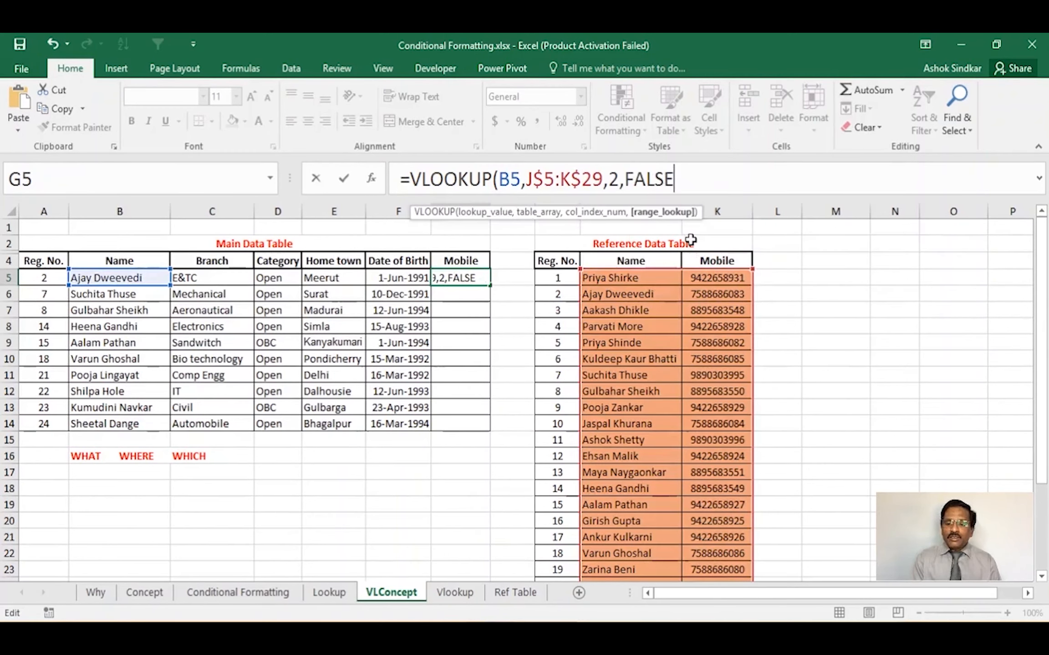
pyautogui.write(')')
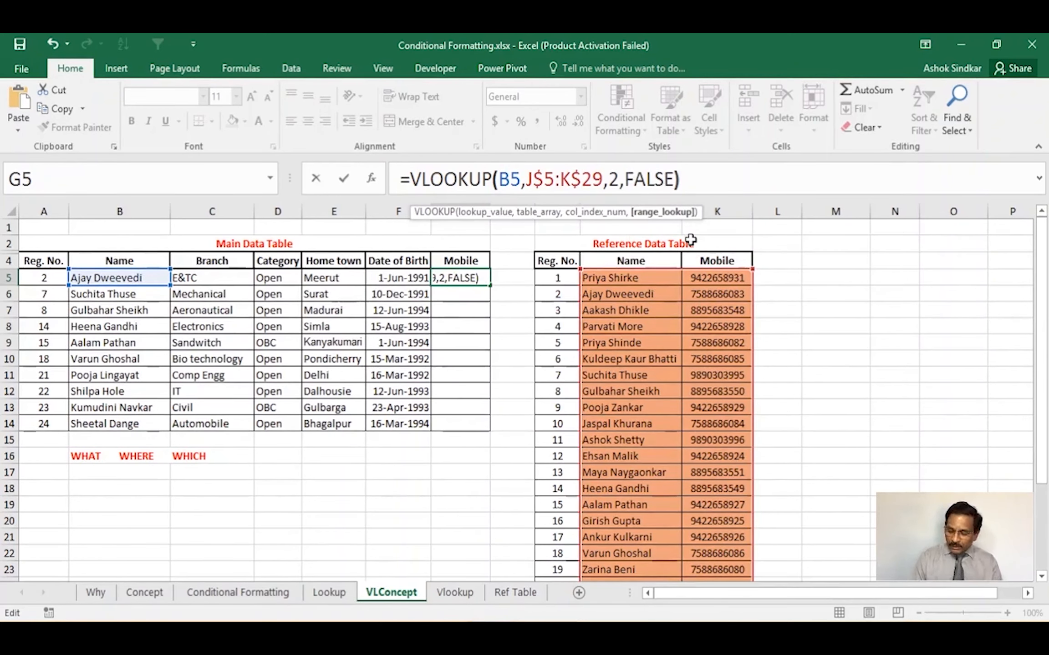
pyautogui.press('Return')
# Check G5's result against the mobile entry in K6 and fill the formula down through G14
pyautogui.click(467, 277)
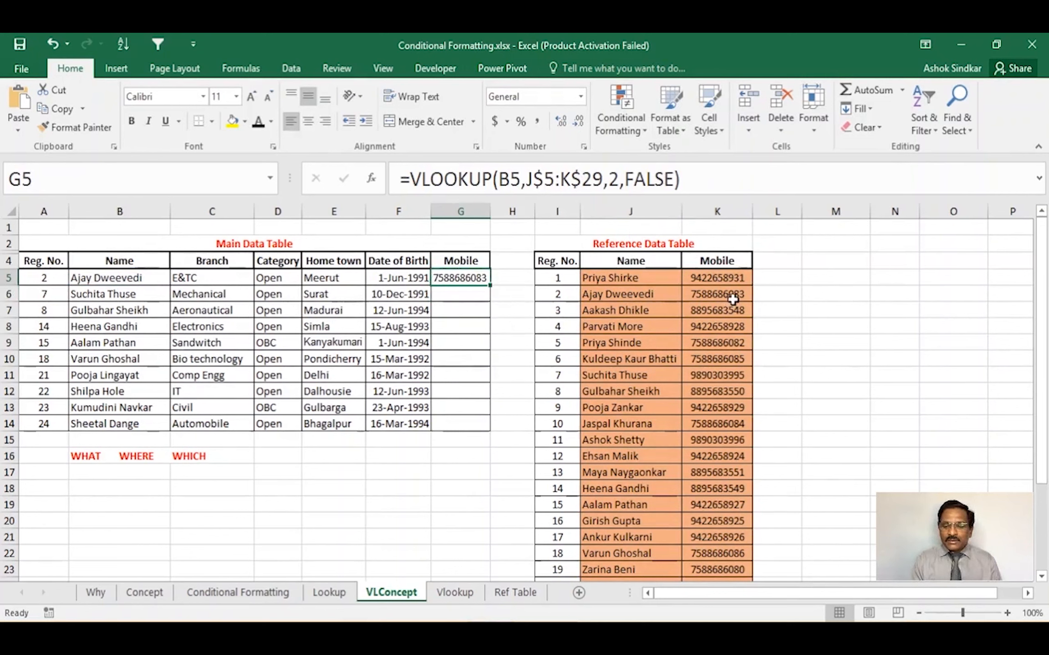
pyautogui.click(733, 299)
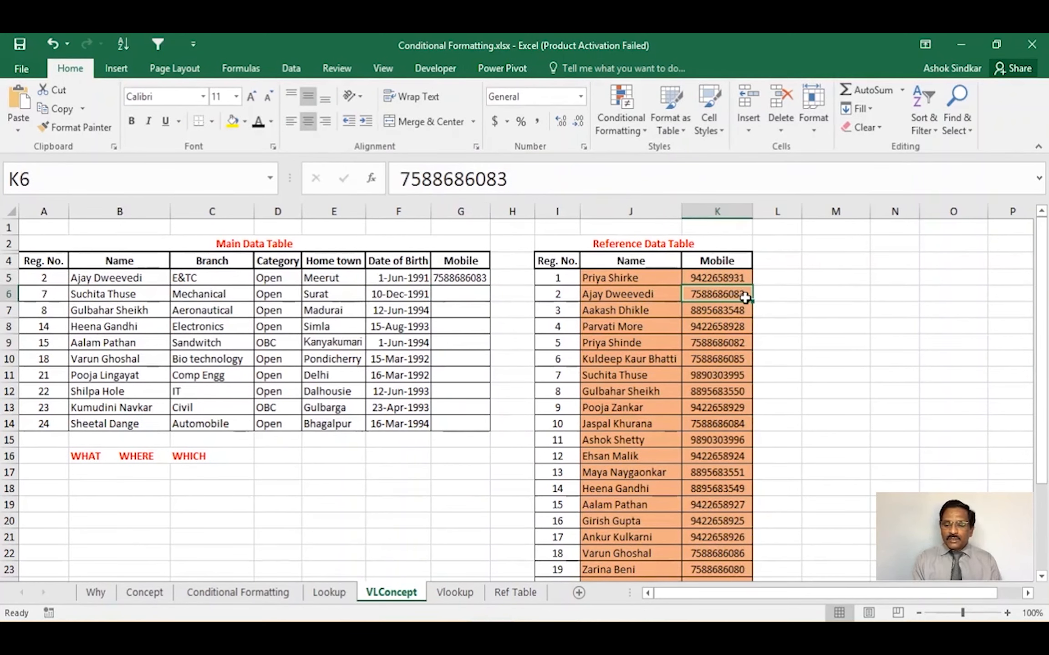
pyautogui.click(470, 282)
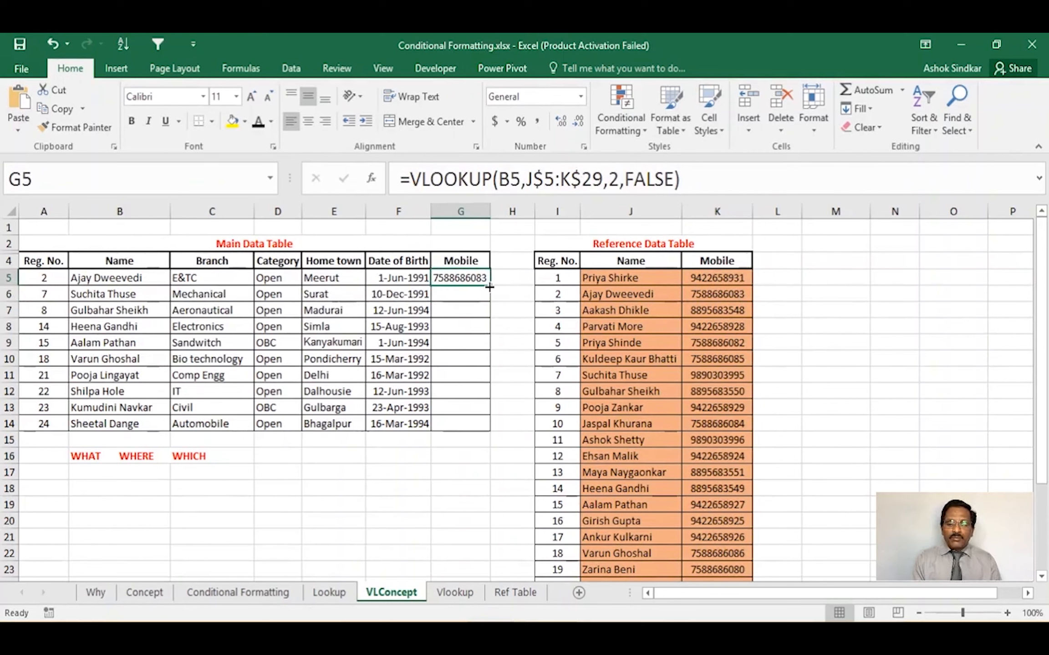
pyautogui.doubleClick(489, 287)
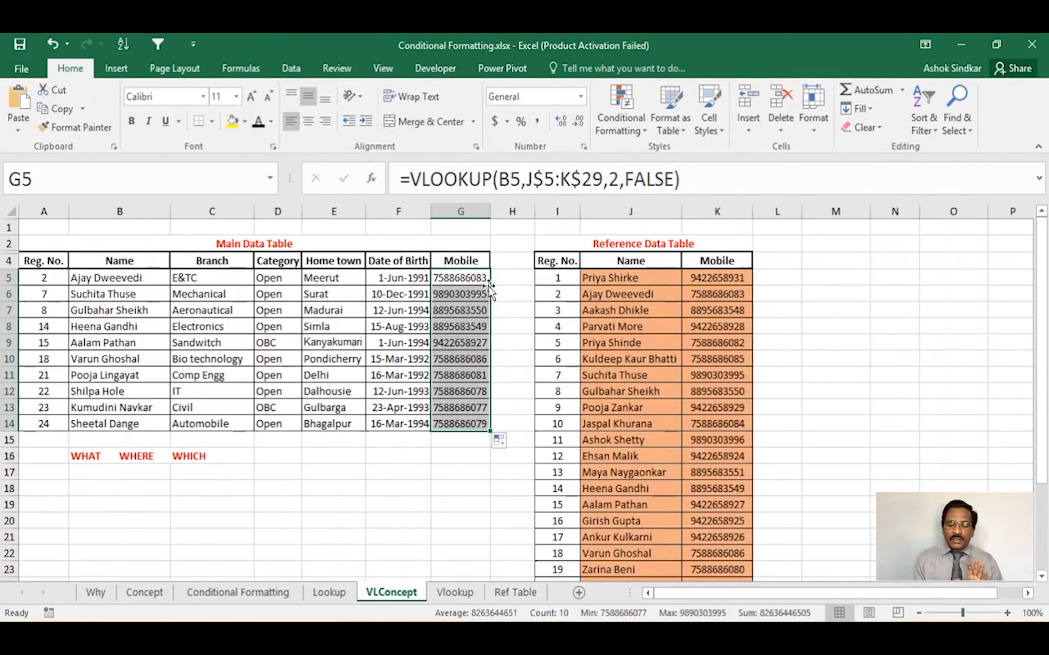
# Examine the filled formulas in G7 and G9, the Main Data Table's Mobile column, and the formula in G5
pyautogui.click(463, 314)
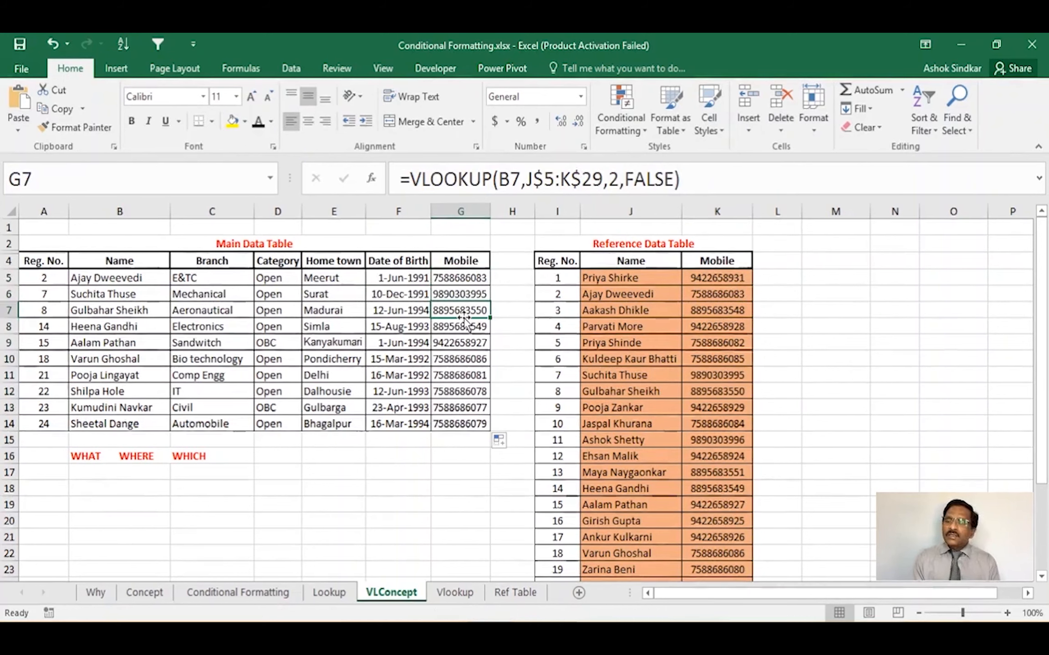
pyautogui.click(465, 344)
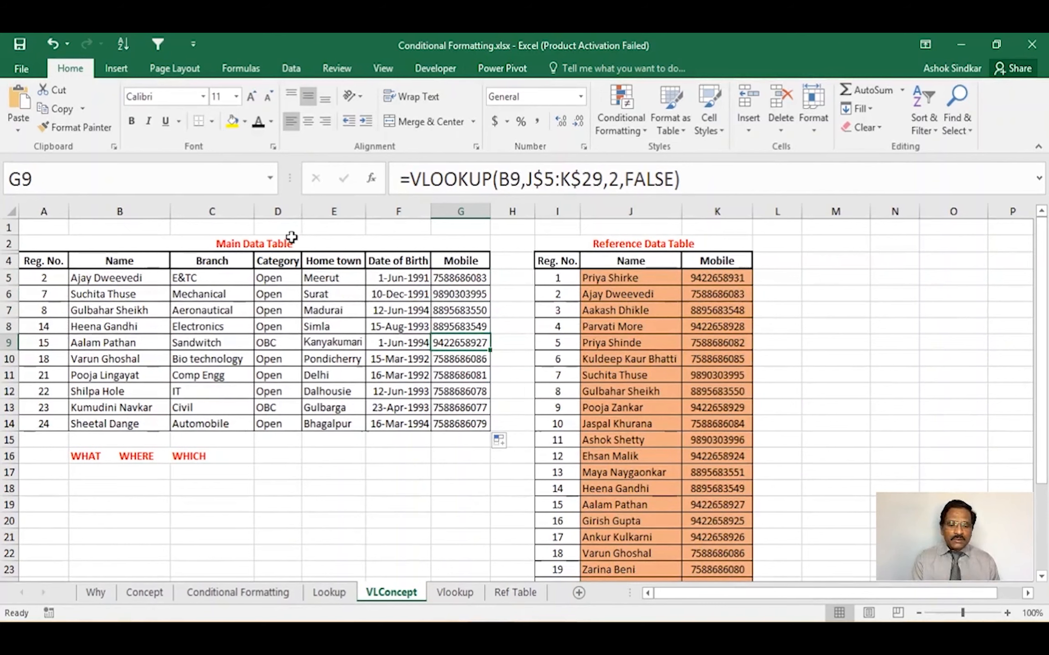
pyautogui.moveTo(291, 241); pyautogui.dragTo(300, 418)
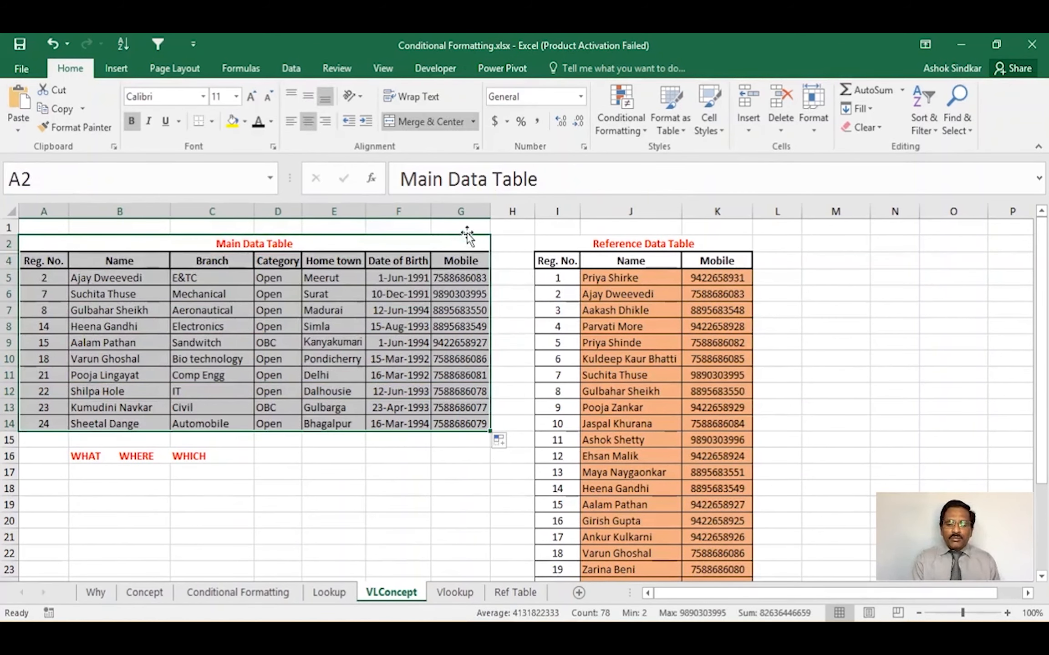
pyautogui.click(463, 211)
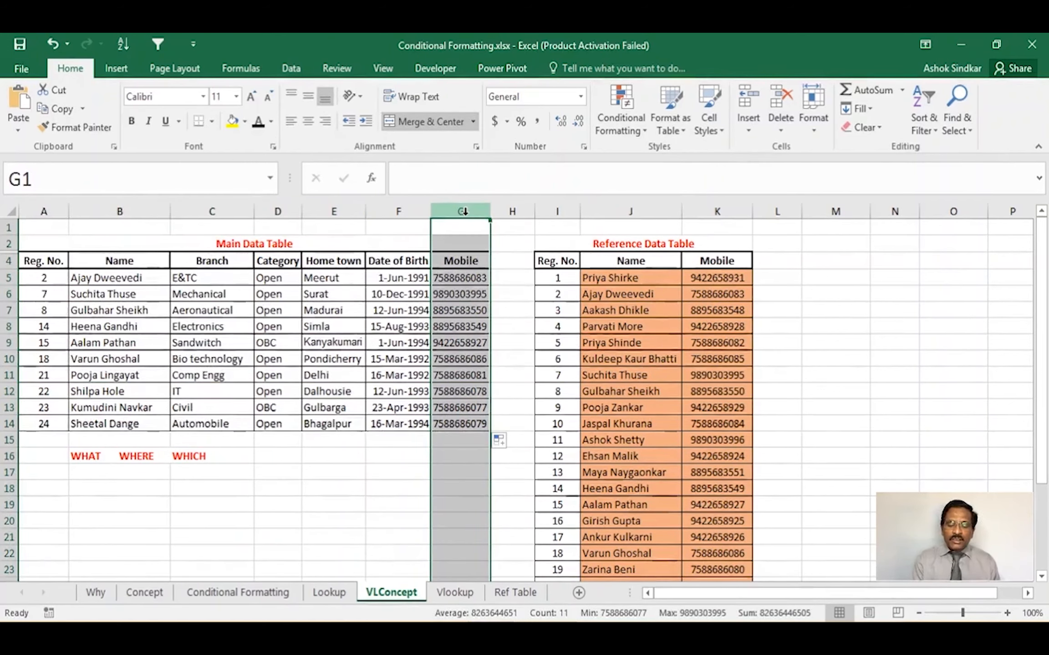
pyautogui.click(455, 277)
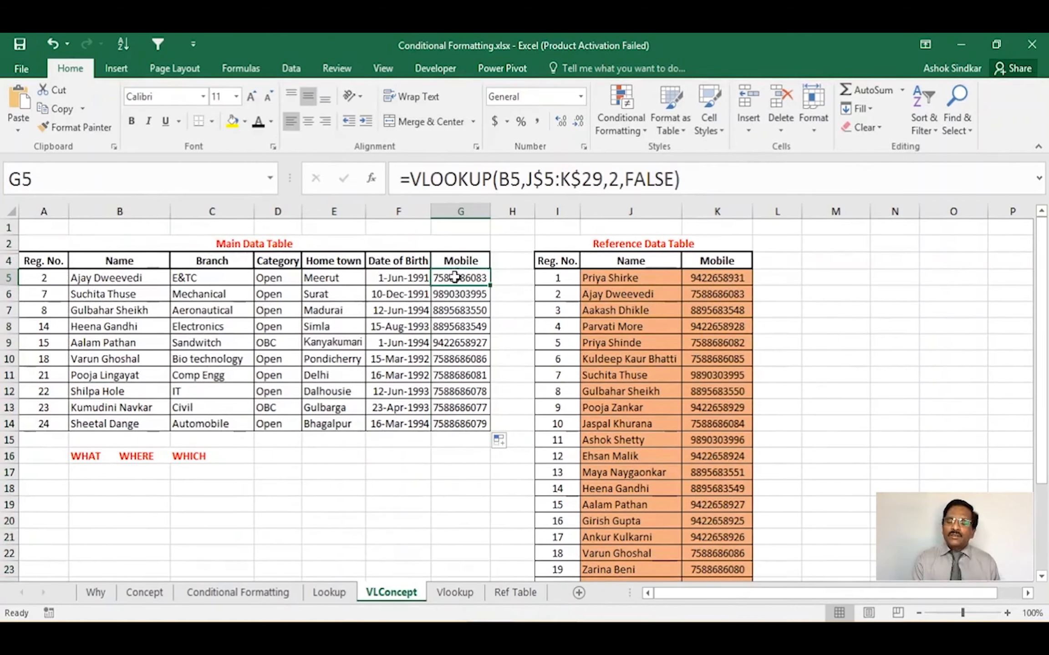
pyautogui.moveTo(327, 244); pyautogui.dragTo(314, 375)
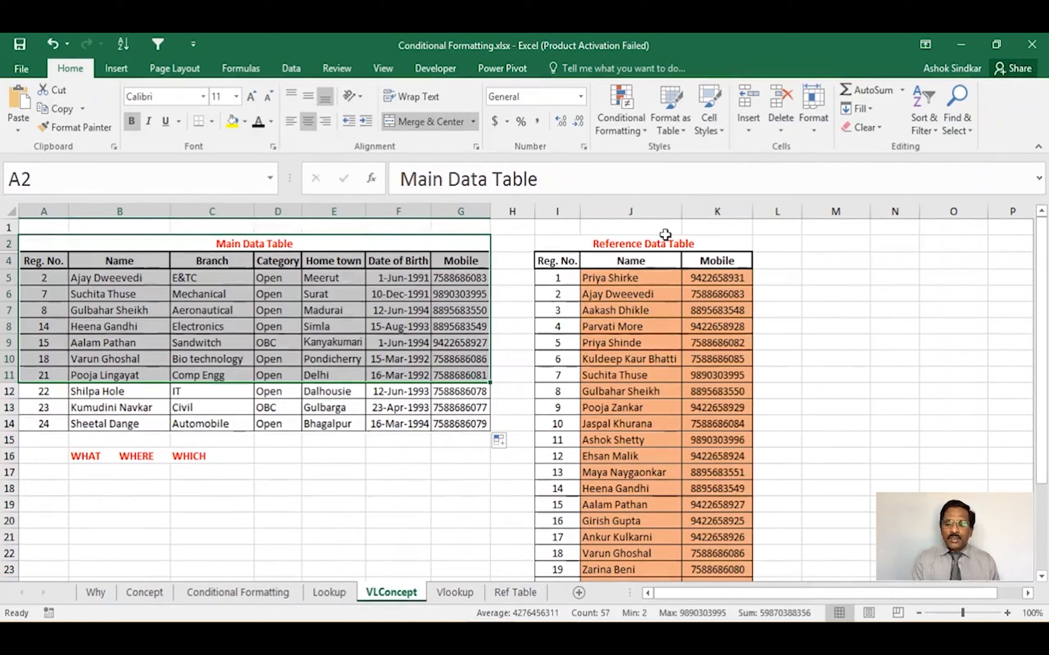
# Examine the Reference Data Table's title and its Name and Mobile data from J5 downward
pyautogui.moveTo(665, 239); pyautogui.dragTo(672, 477)
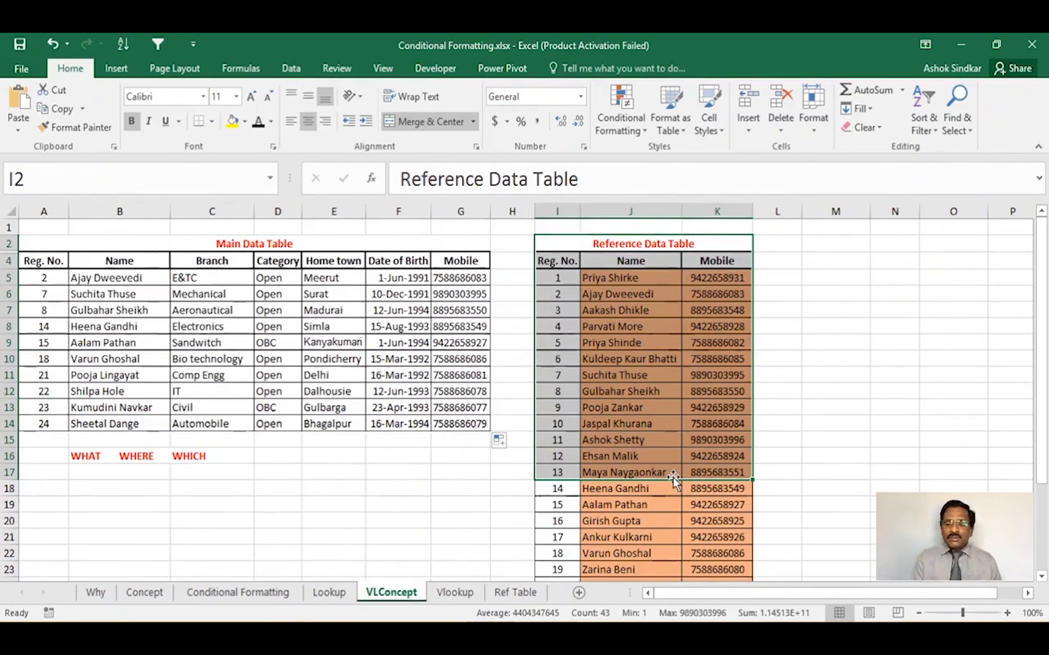
pyautogui.click(687, 243)
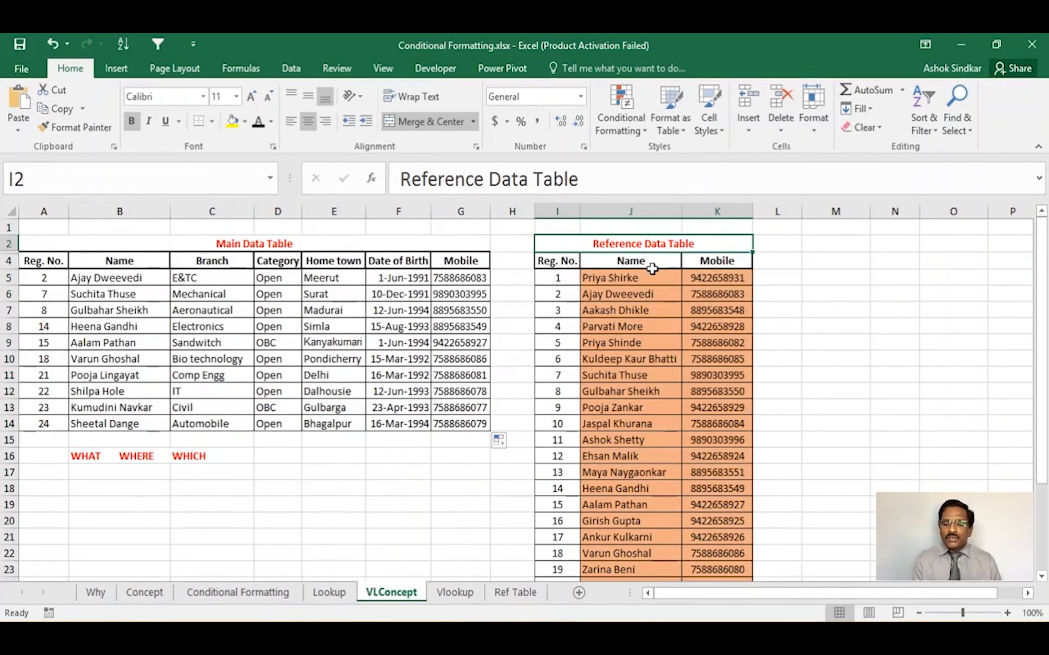
pyautogui.moveTo(625, 277); pyautogui.dragTo(708, 489)
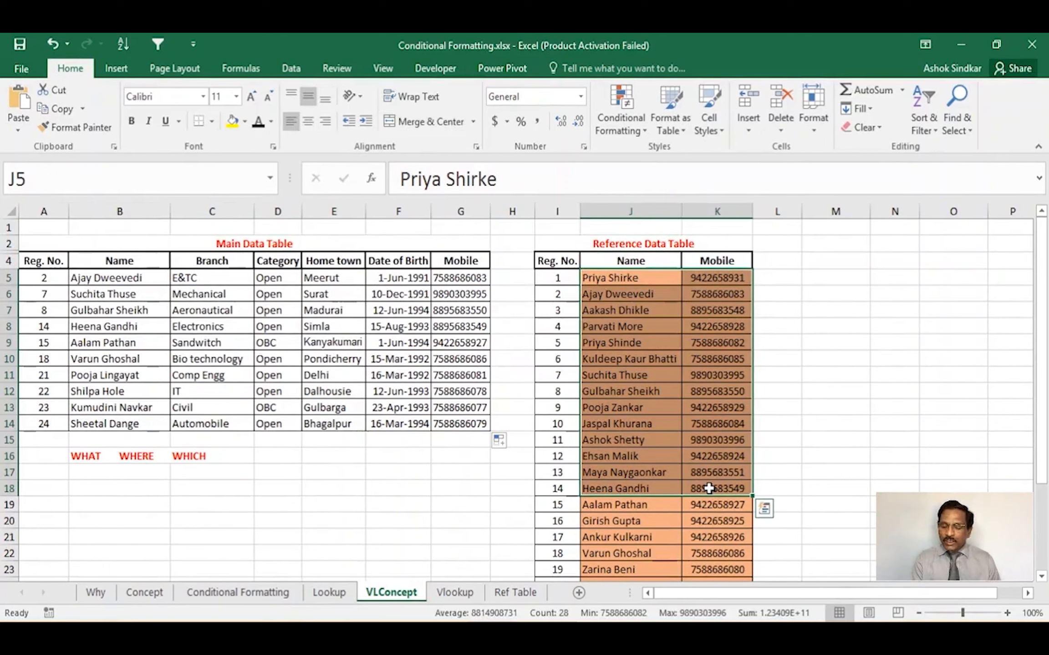
pyautogui.click(659, 246)
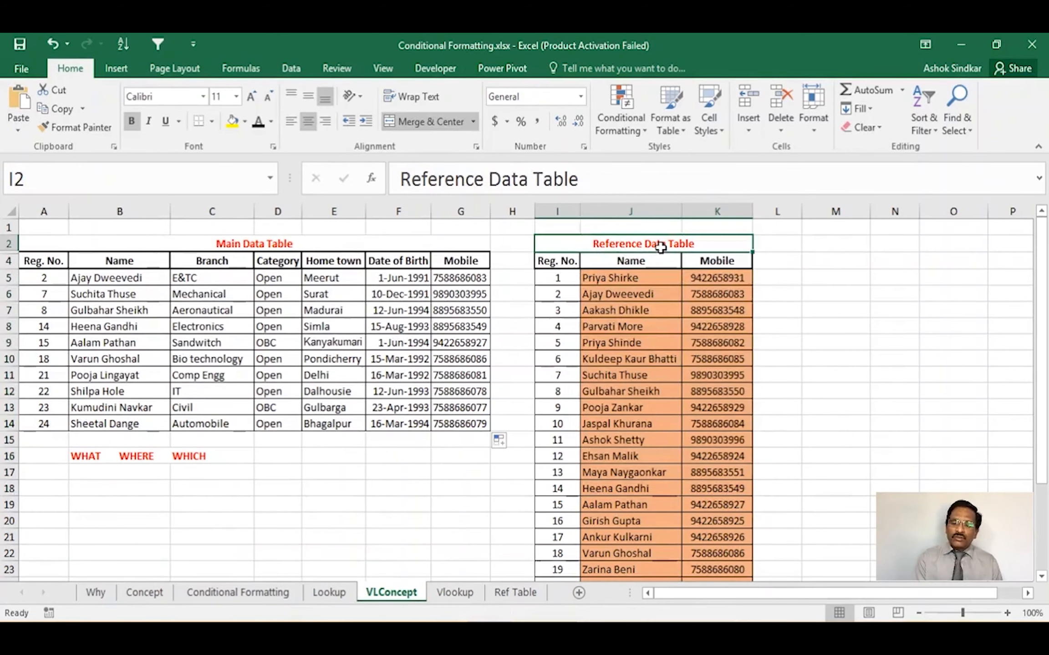
pyautogui.moveTo(632, 279); pyautogui.dragTo(705, 568)
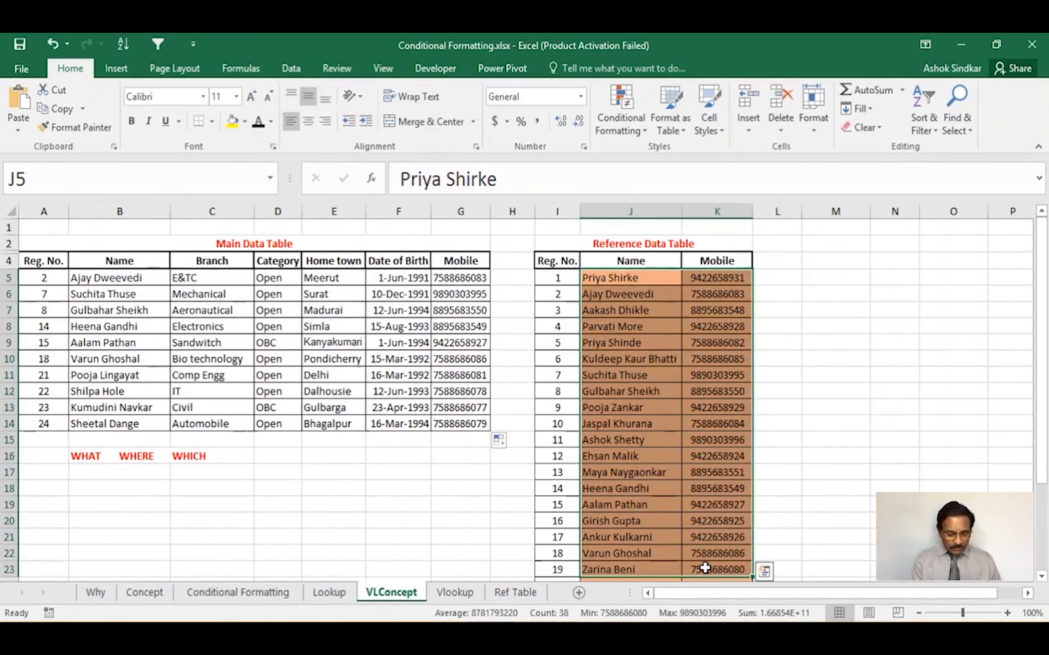
pyautogui.press('ctrl')
pyautogui.press('Escape')
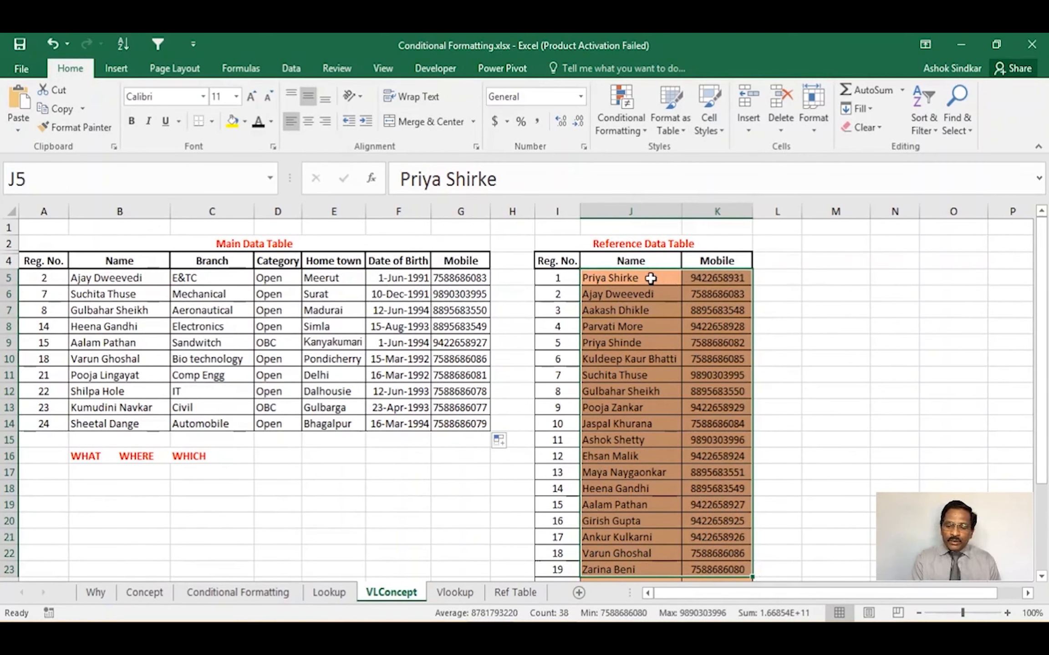
# Compare the Name columns B and J of the two tables, and review the reference range beginning at the Name column
pyautogui.click(624, 210)
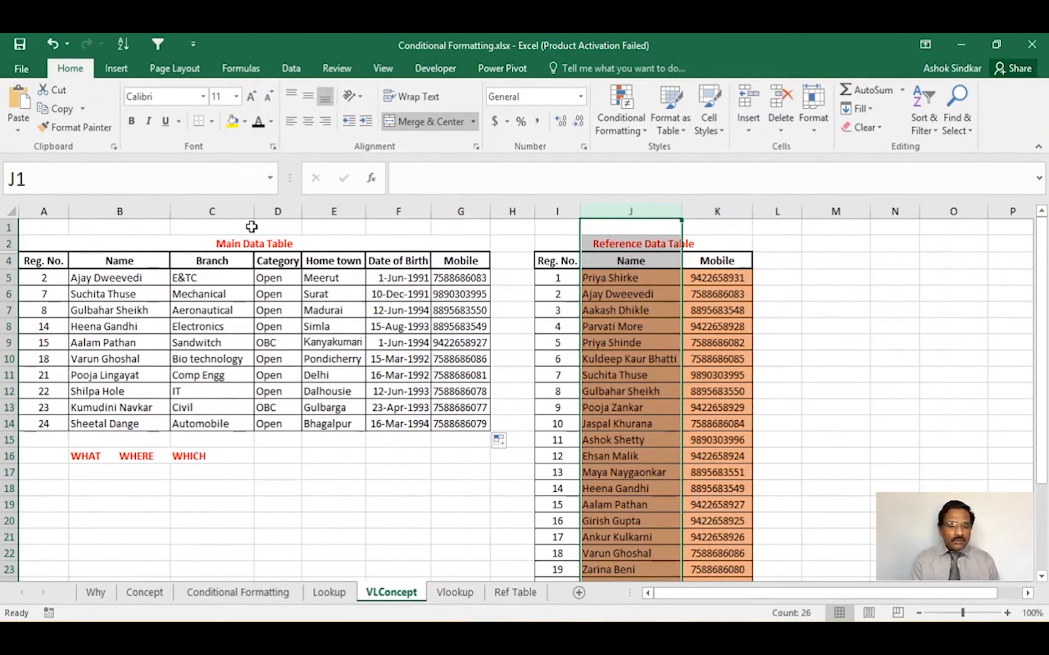
pyautogui.click(139, 206)
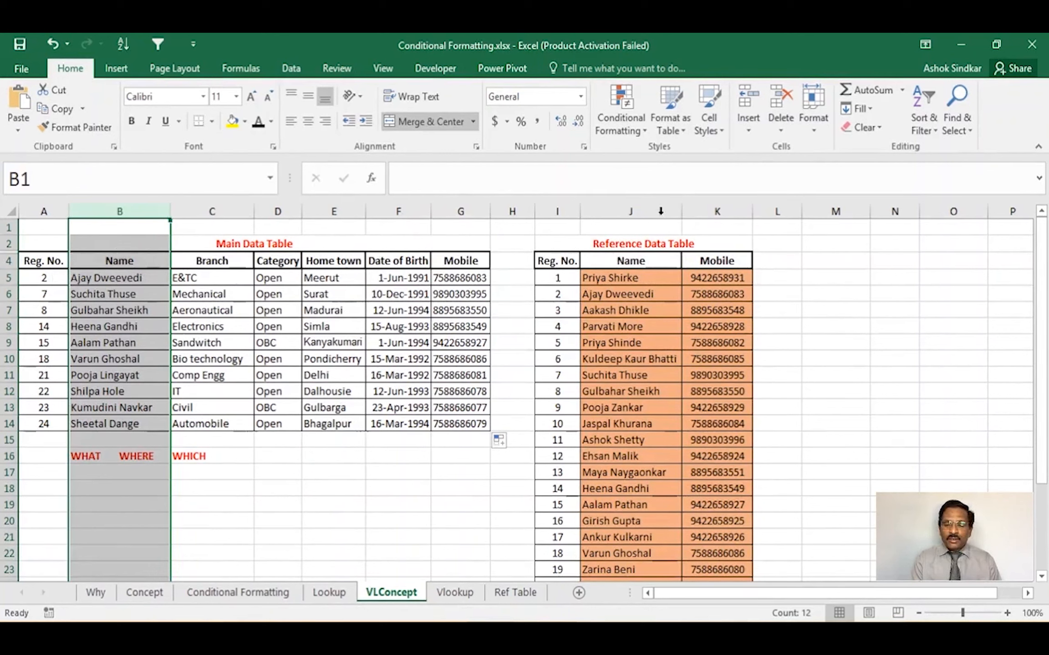
pyautogui.keyDown('ctrl'); pyautogui.click(640, 211); pyautogui.keyUp('ctrl')
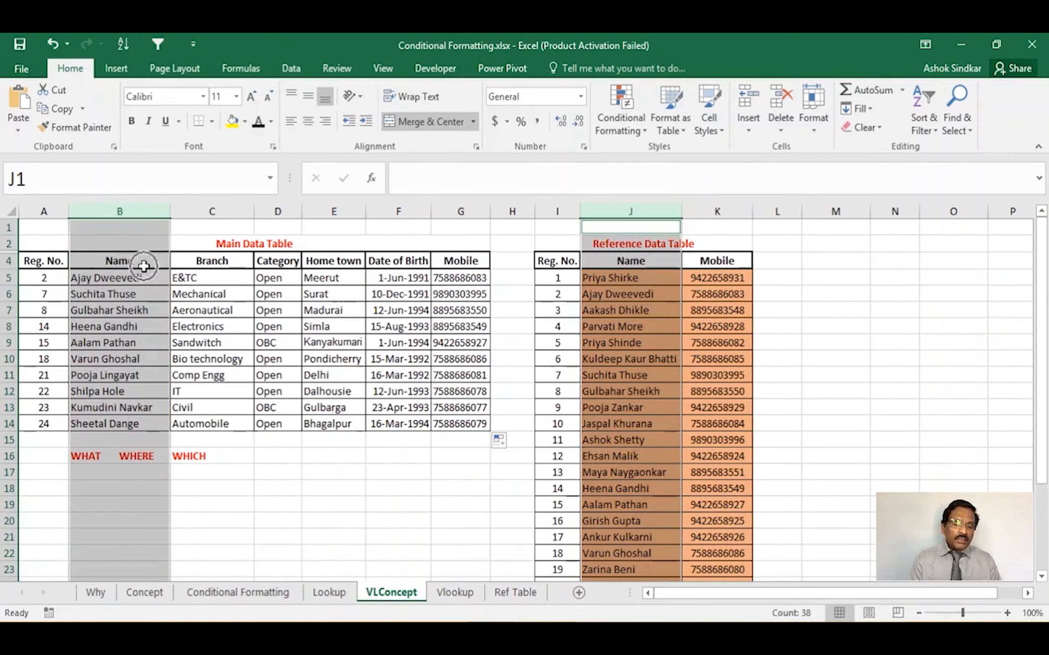
pyautogui.click(615, 295)
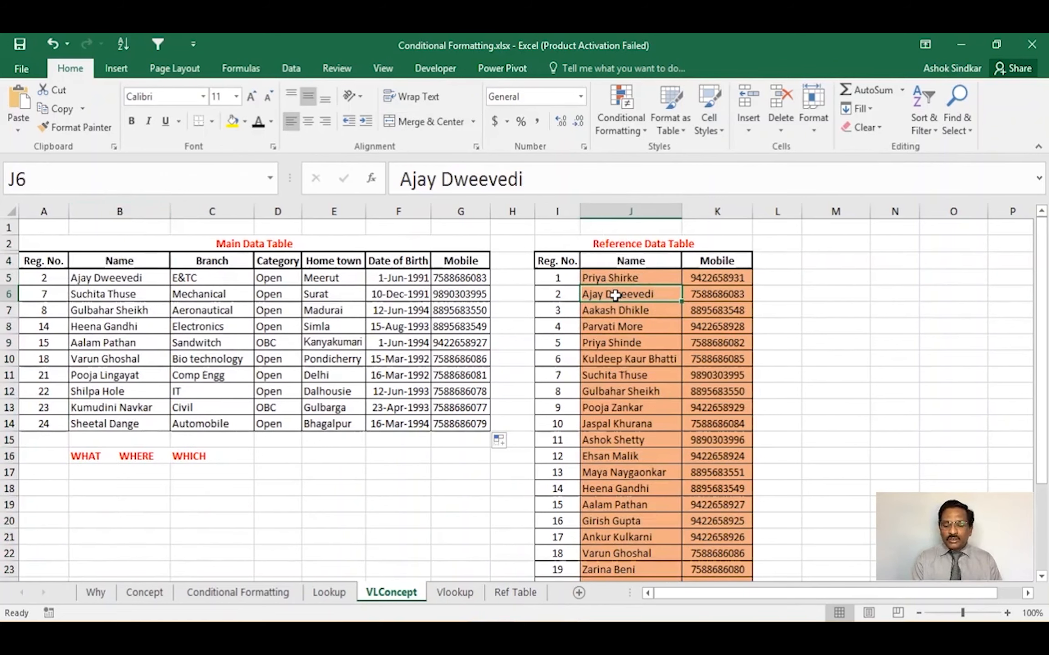
pyautogui.click(659, 262)
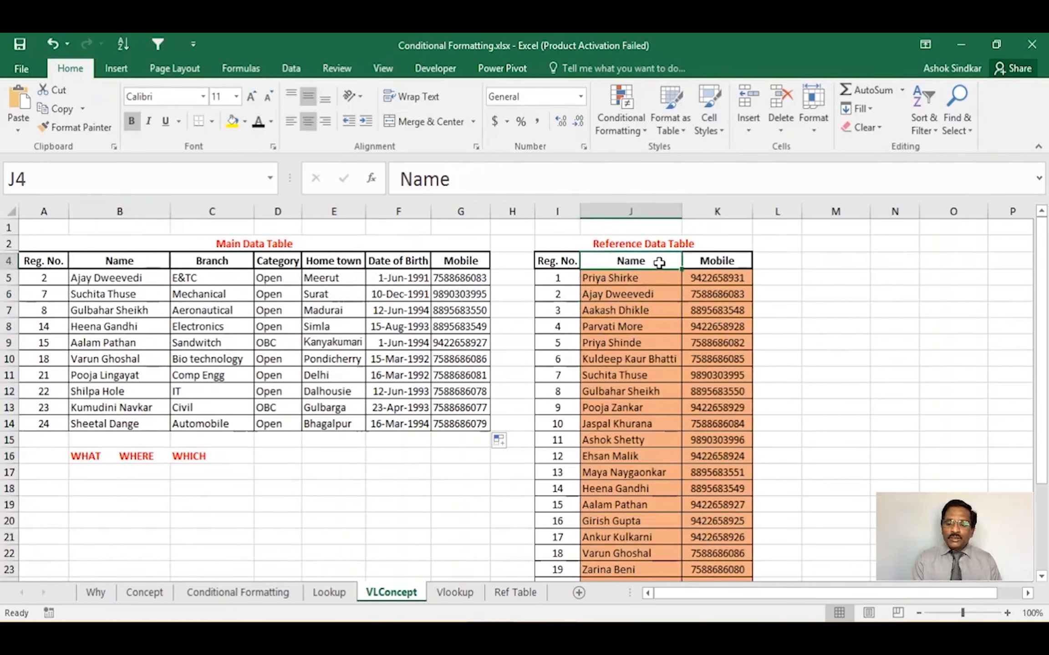
pyautogui.moveTo(640, 260); pyautogui.dragTo(893, 414)
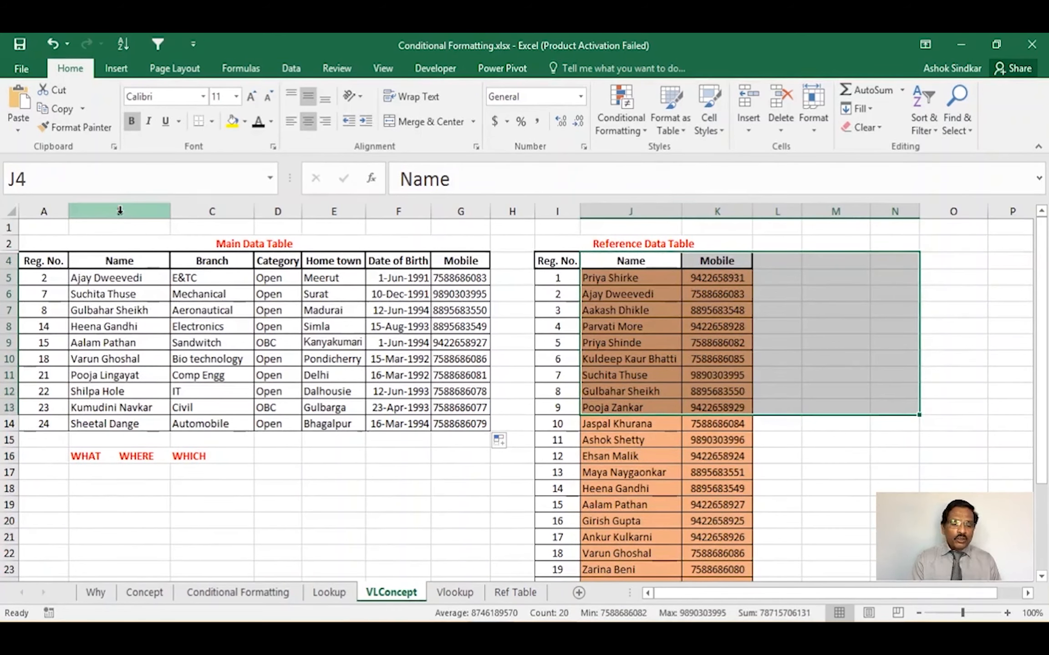
pyautogui.click(119, 212)
pyautogui.click(654, 201)
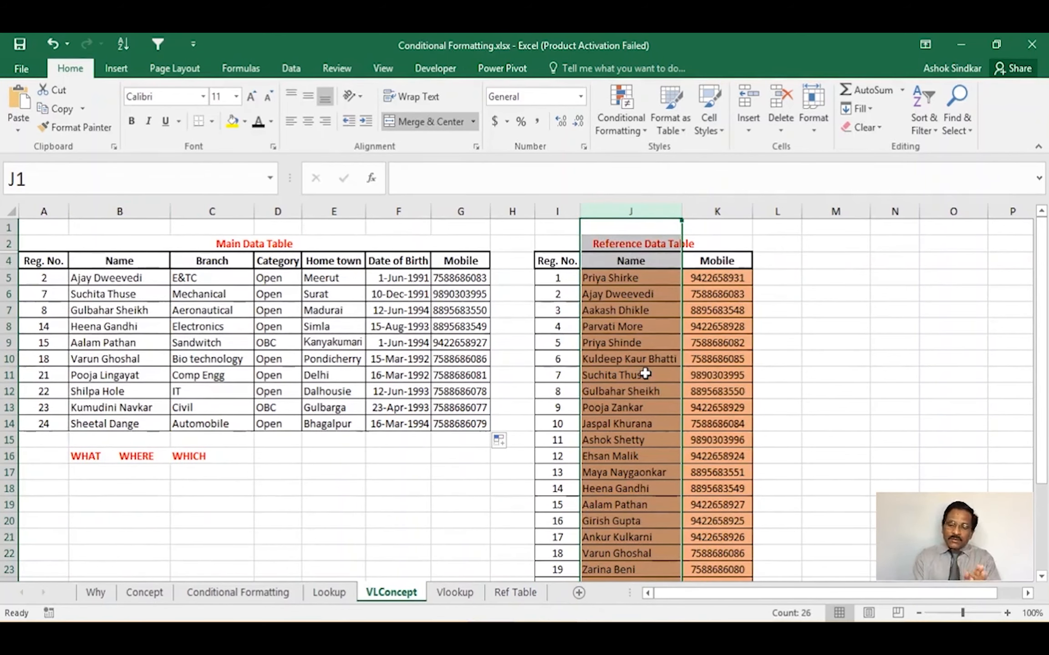
pyautogui.click(606, 277)
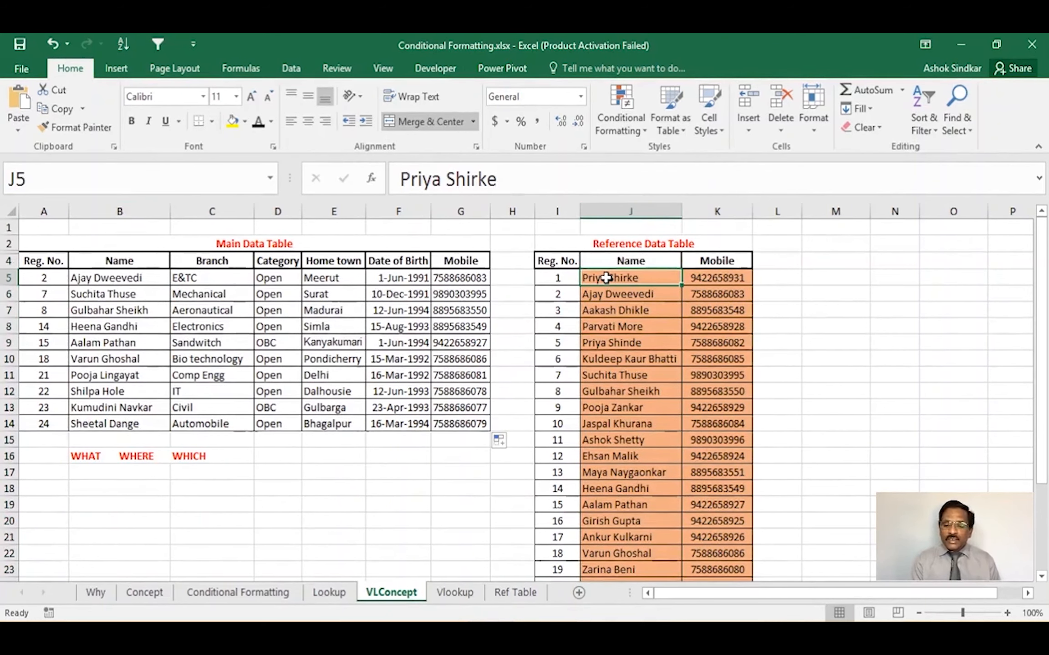
pyautogui.moveTo(606, 278); pyautogui.dragTo(731, 511)
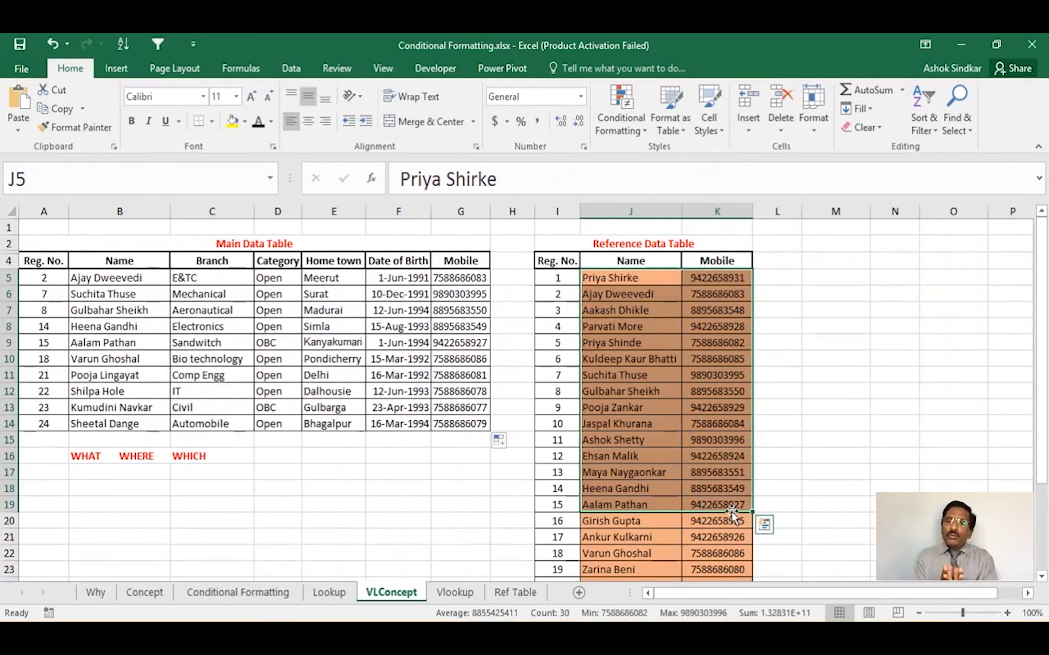
pyautogui.click(716, 458)
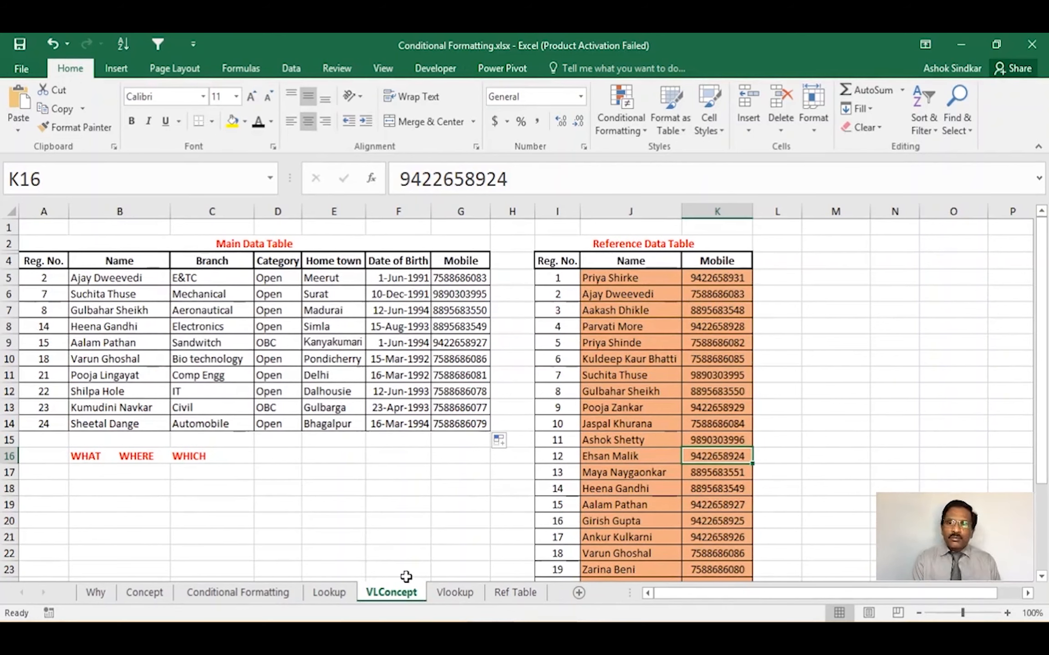
# Examine the student table on the Vlookup sheet and the Branch and Reg. No. gift tables on the Ref Table sheet
pyautogui.click(454, 592)
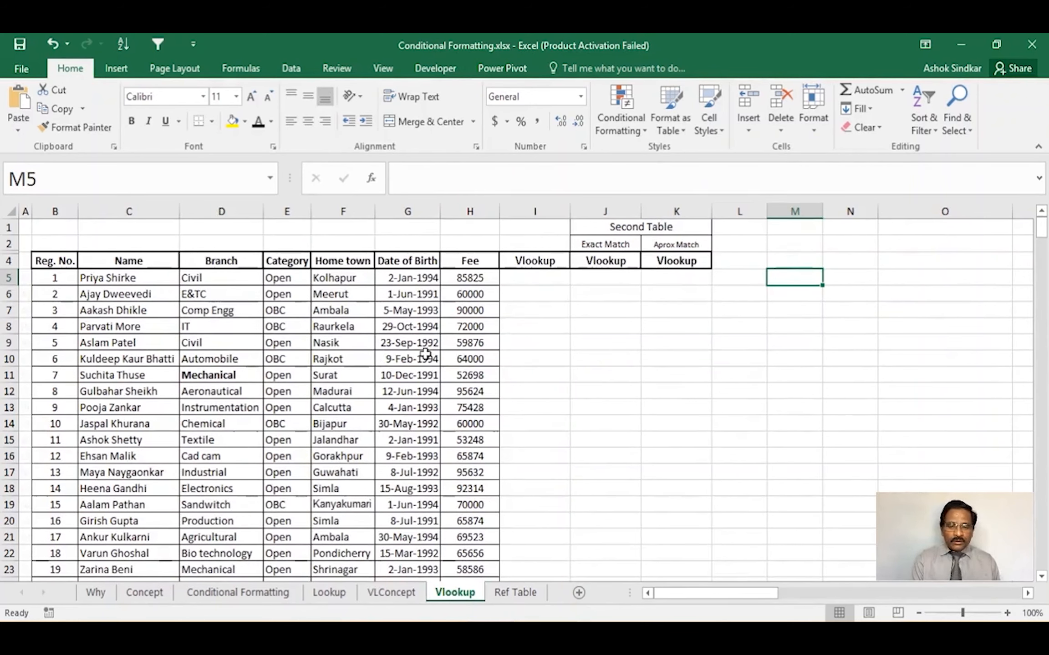
pyautogui.click(114, 262)
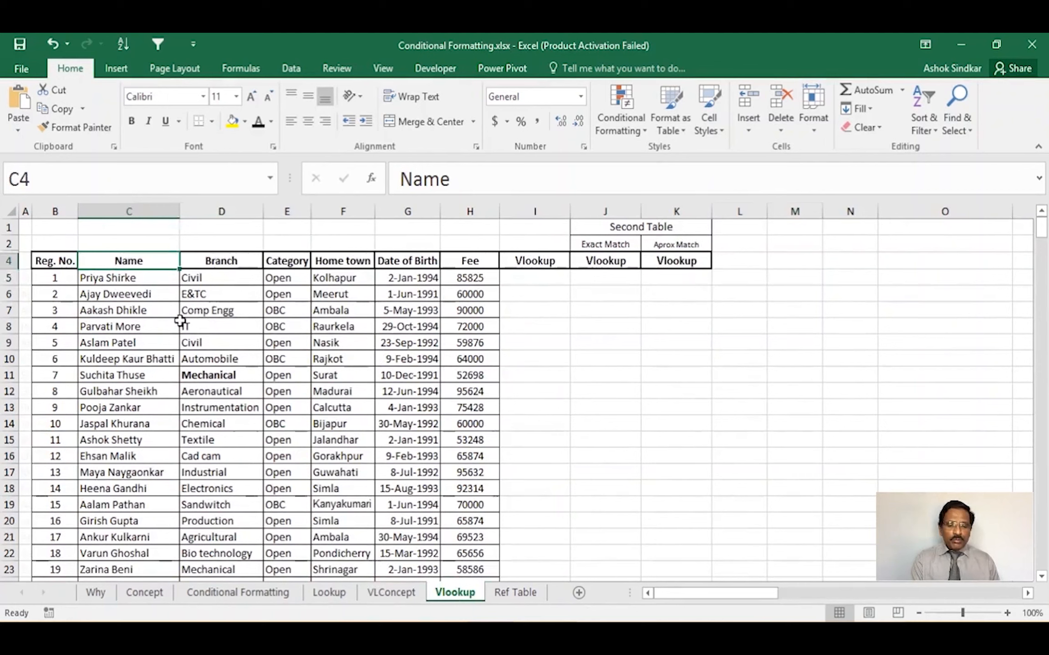
pyautogui.keyDown('shift'); pyautogui.click(468, 579); pyautogui.keyUp('shift')
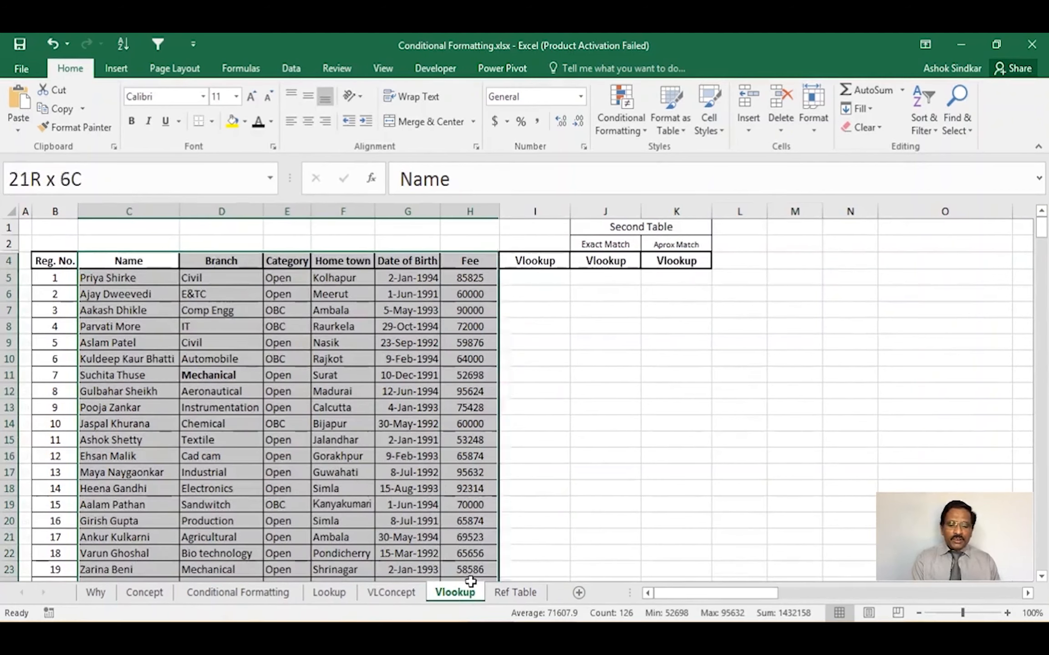
pyautogui.click(515, 592)
pyautogui.moveTo(197, 292); pyautogui.dragTo(437, 380)
pyautogui.moveTo(627, 293); pyautogui.dragTo(804, 405)
pyautogui.moveTo(206, 292); pyautogui.dragTo(445, 402)
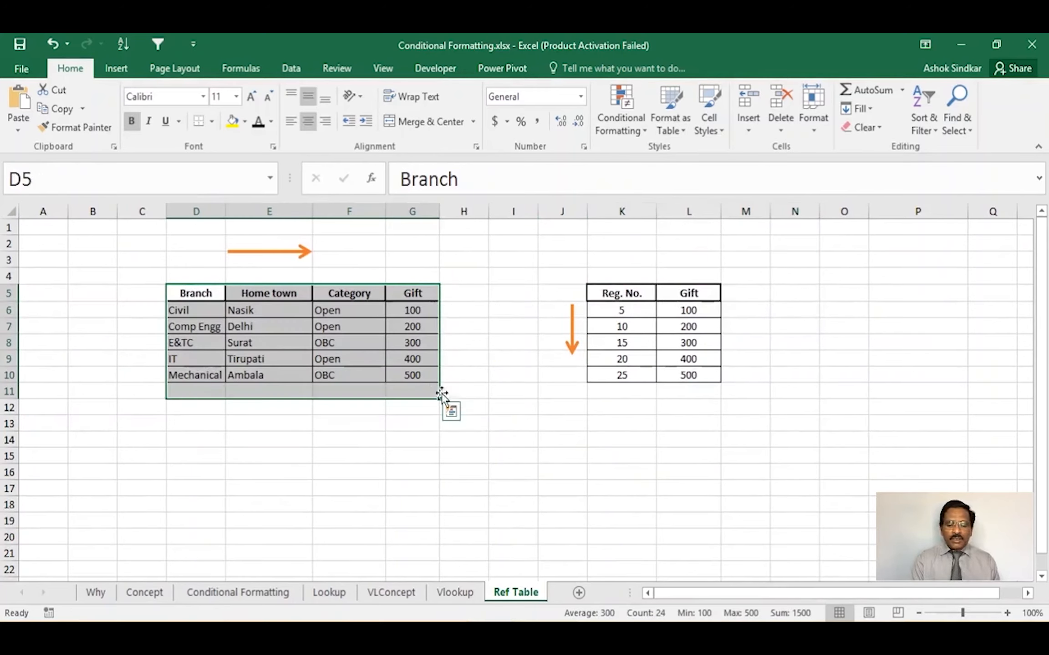
pyautogui.click(528, 441)
# Review the Branch gift table row by row, from Civil through Mechanical, across Home town, Category and Gift
pyautogui.moveTo(182, 308); pyautogui.dragTo(454, 313)
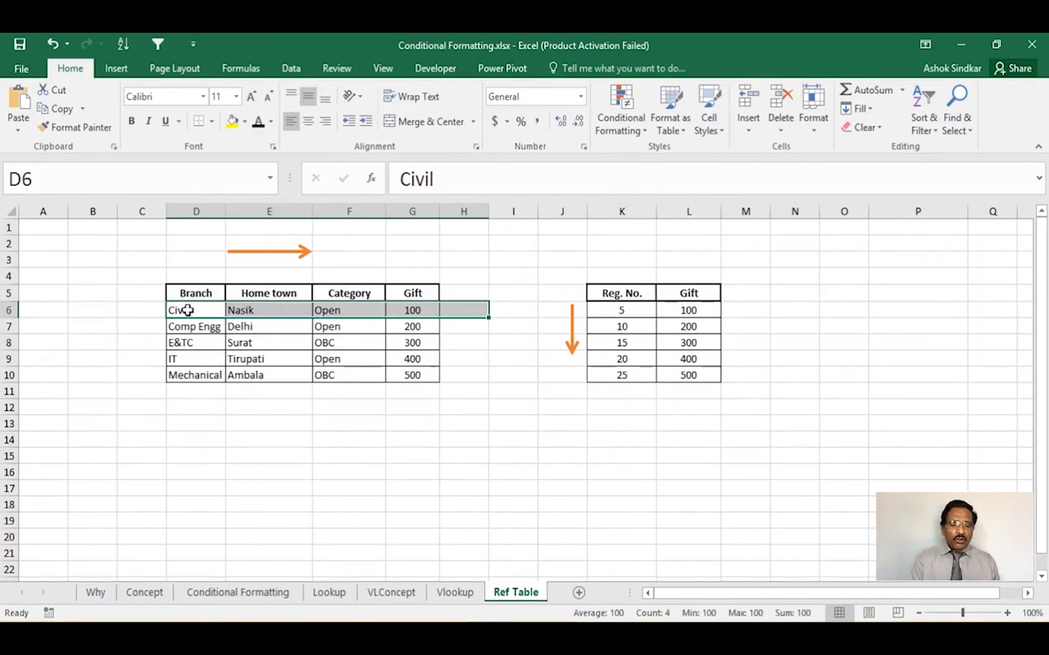
pyautogui.hotkey('ctrl', 'q')
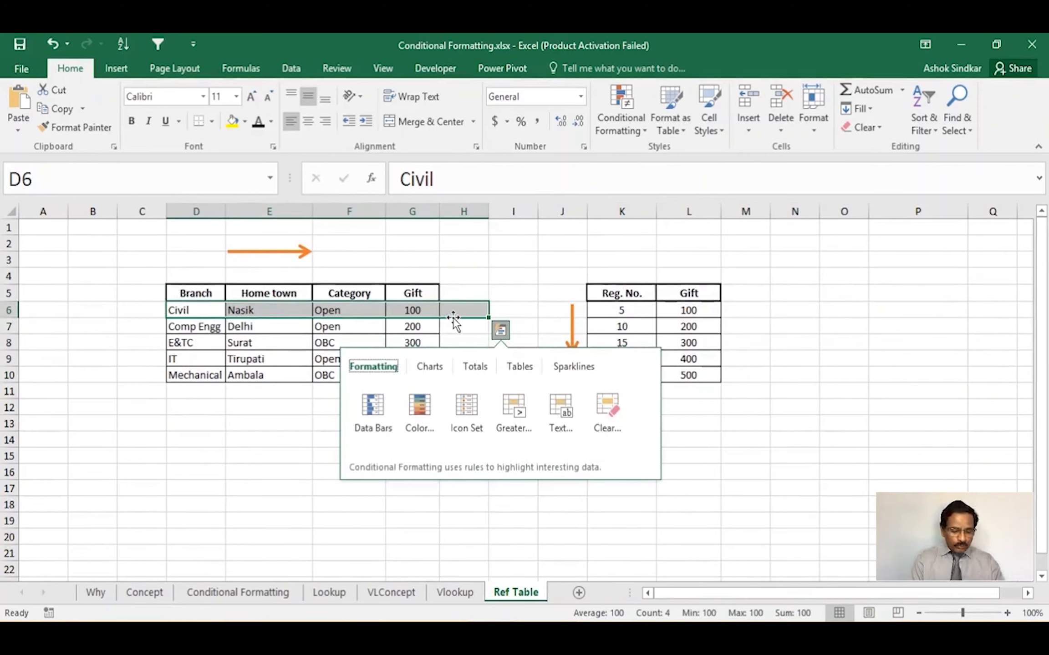
pyautogui.press('Escape')
pyautogui.moveTo(204, 327); pyautogui.dragTo(488, 331)
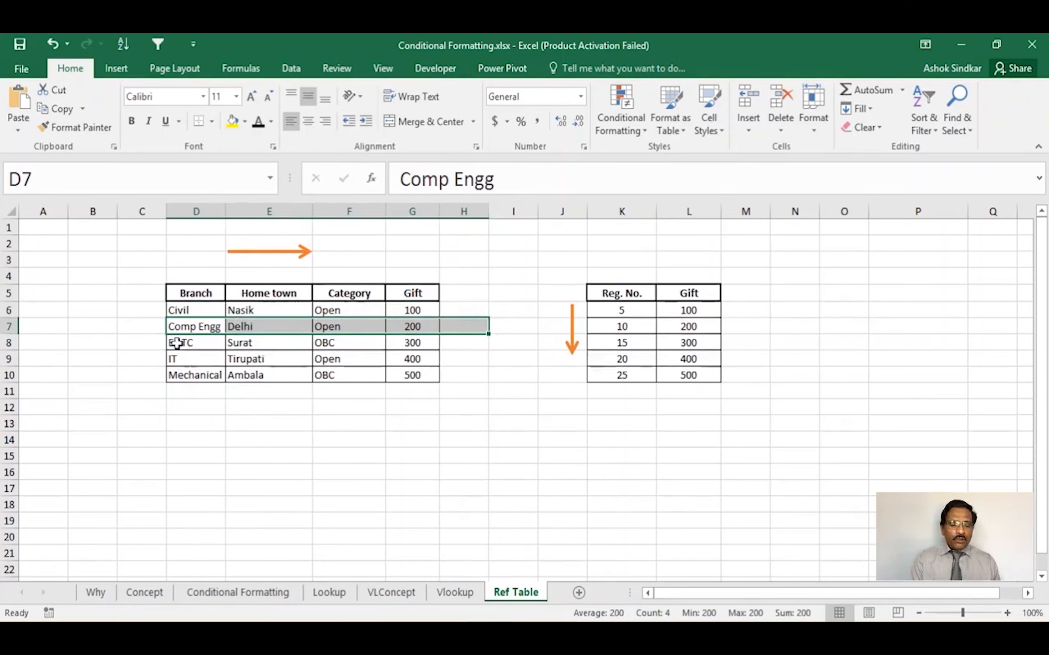
pyautogui.moveTo(175, 342); pyautogui.dragTo(458, 345)
pyautogui.moveTo(199, 356); pyautogui.dragTo(447, 369)
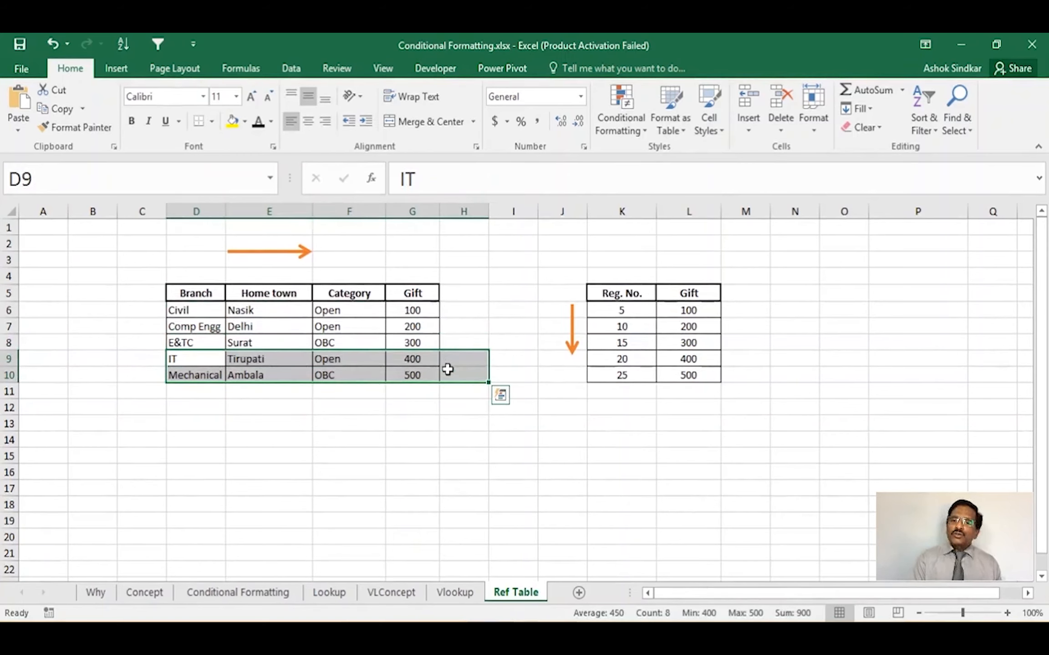
pyautogui.click(209, 310)
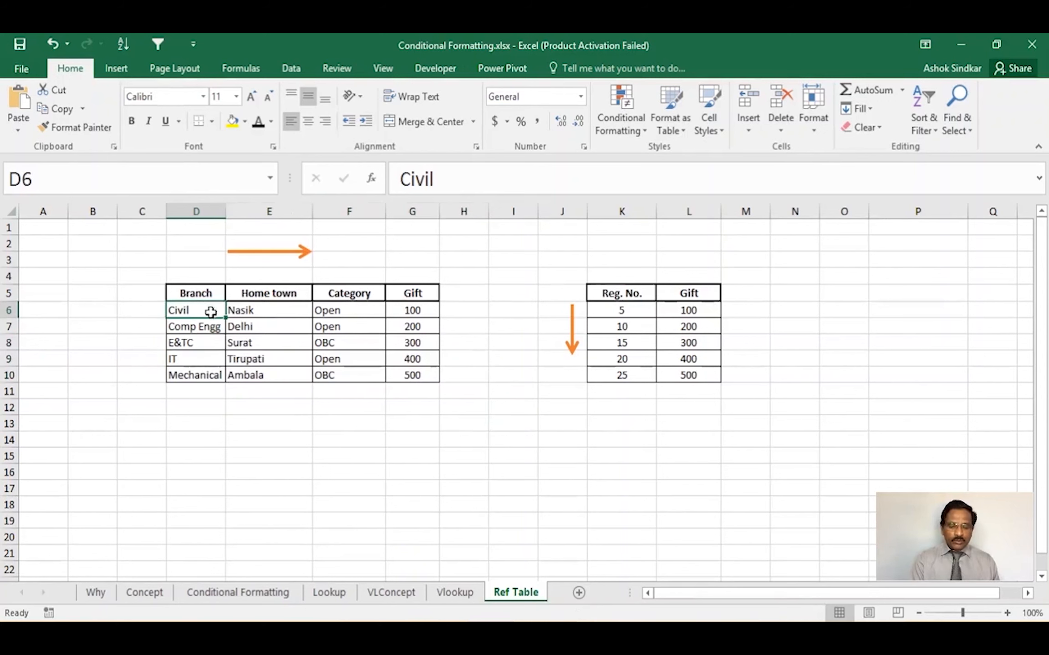
# On the Vlookup sheet, start a VLOOKUP formula in I5 with the Branch cell D5 as the lookup value
pyautogui.click(456, 592)
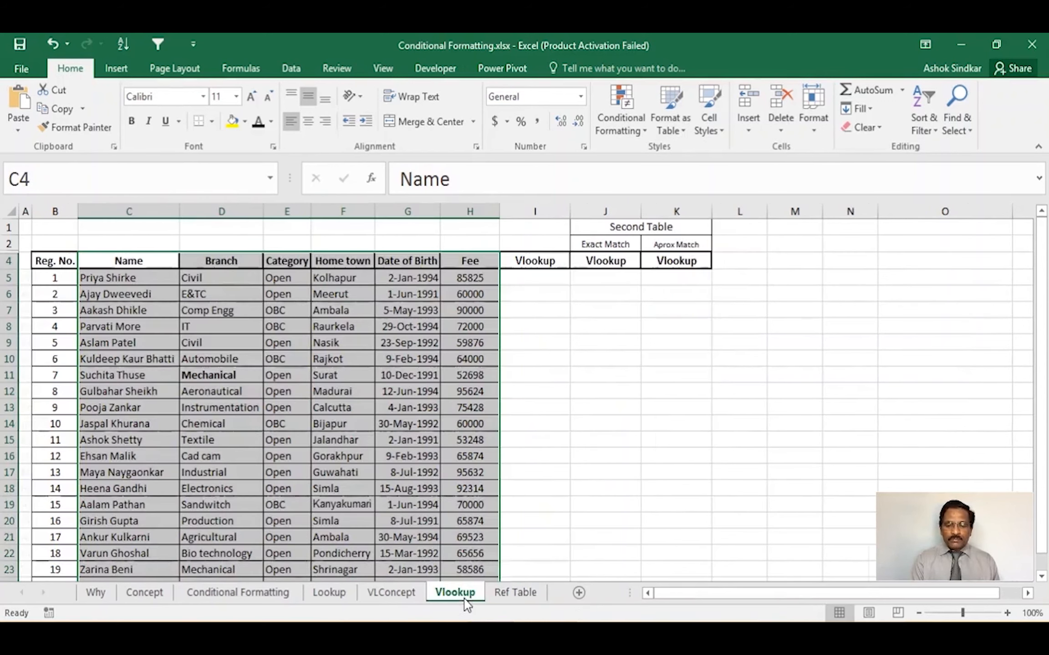
pyautogui.click(529, 288)
pyautogui.click(529, 282)
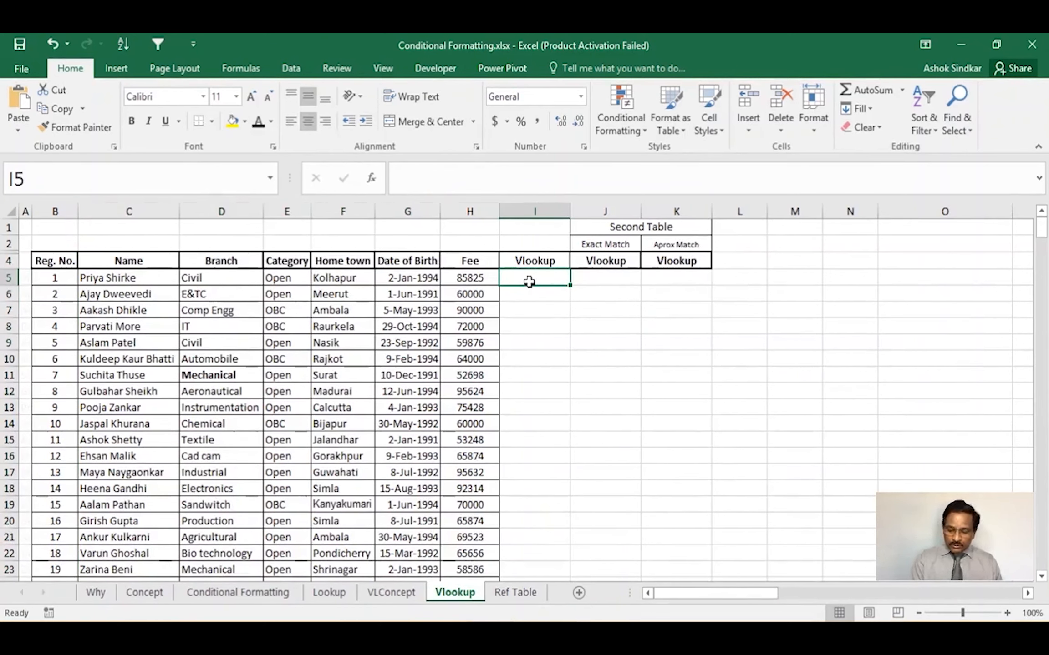
pyautogui.write('=vl')
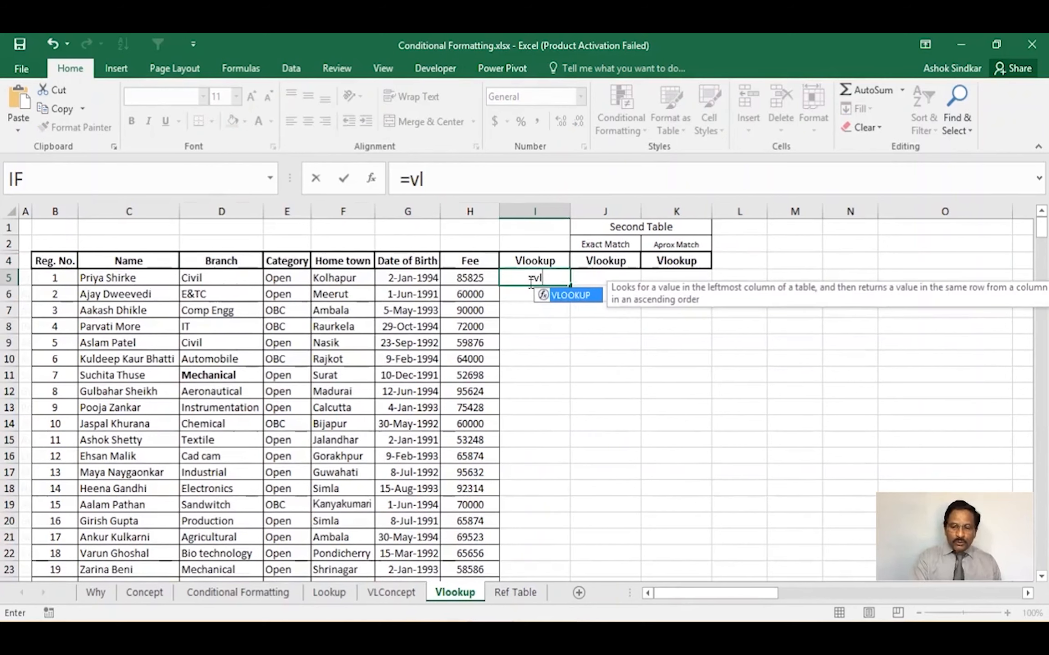
pyautogui.doubleClick(569, 297)
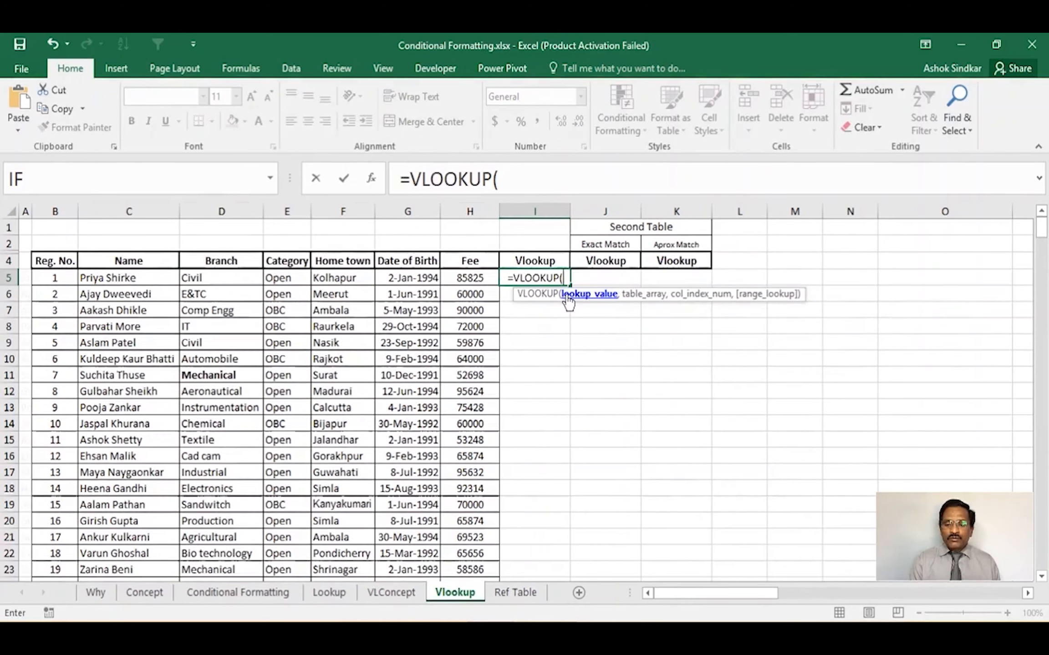
pyautogui.click(515, 175)
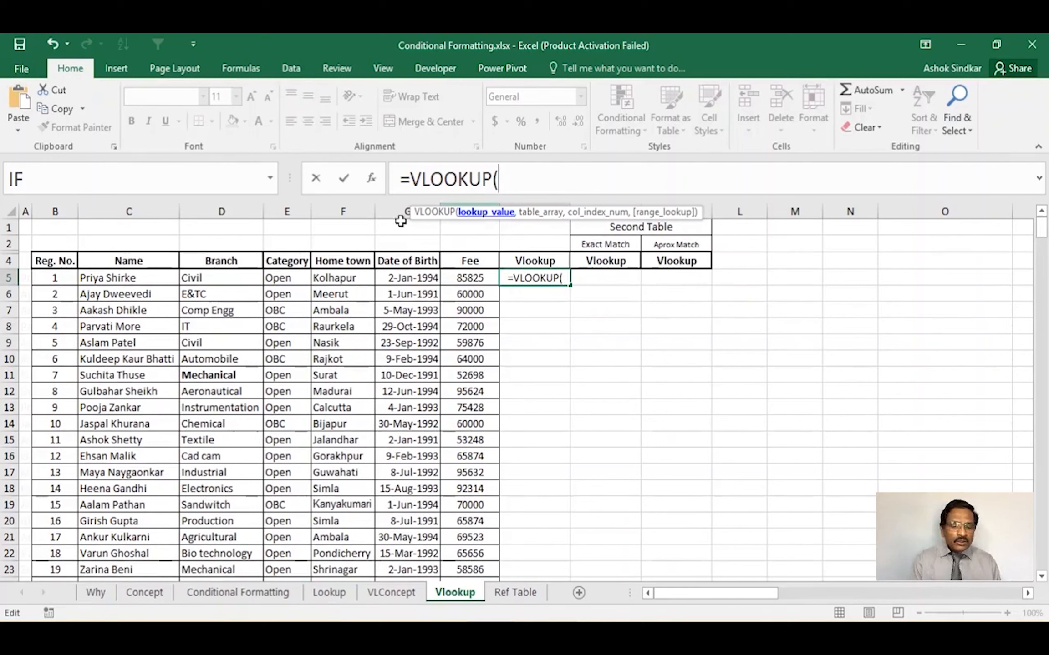
pyautogui.click(216, 278)
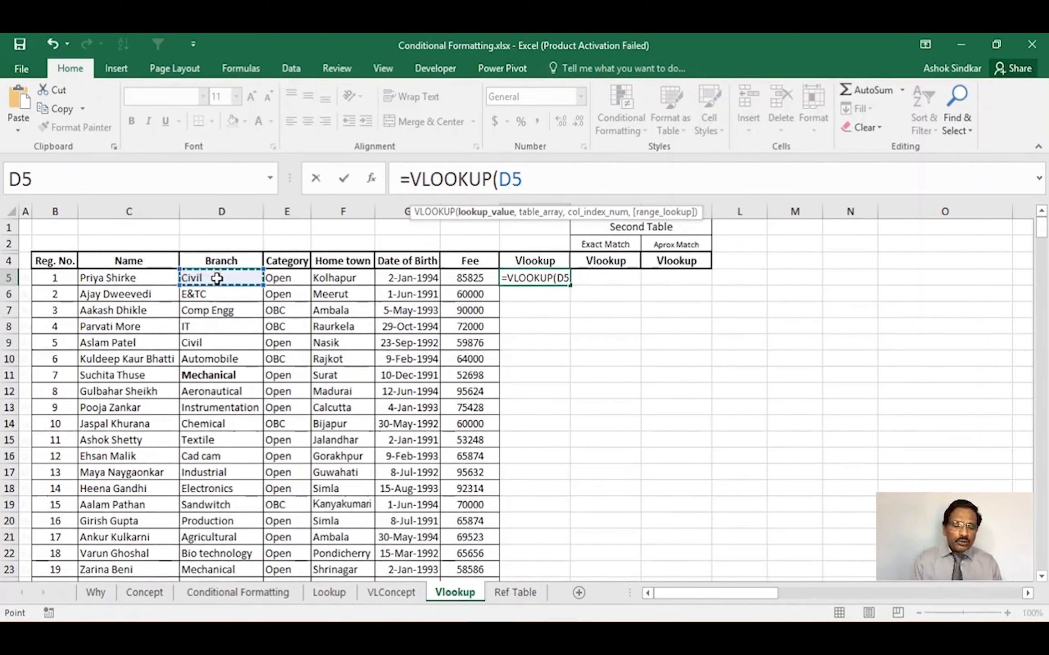
pyautogui.click(216, 278)
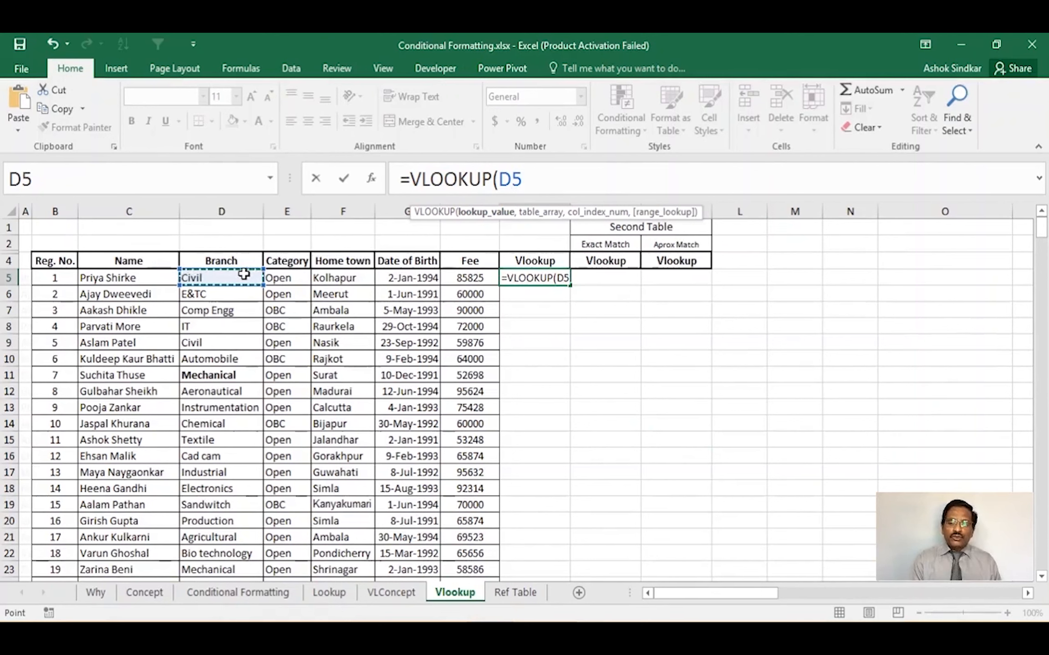
pyautogui.write(',')
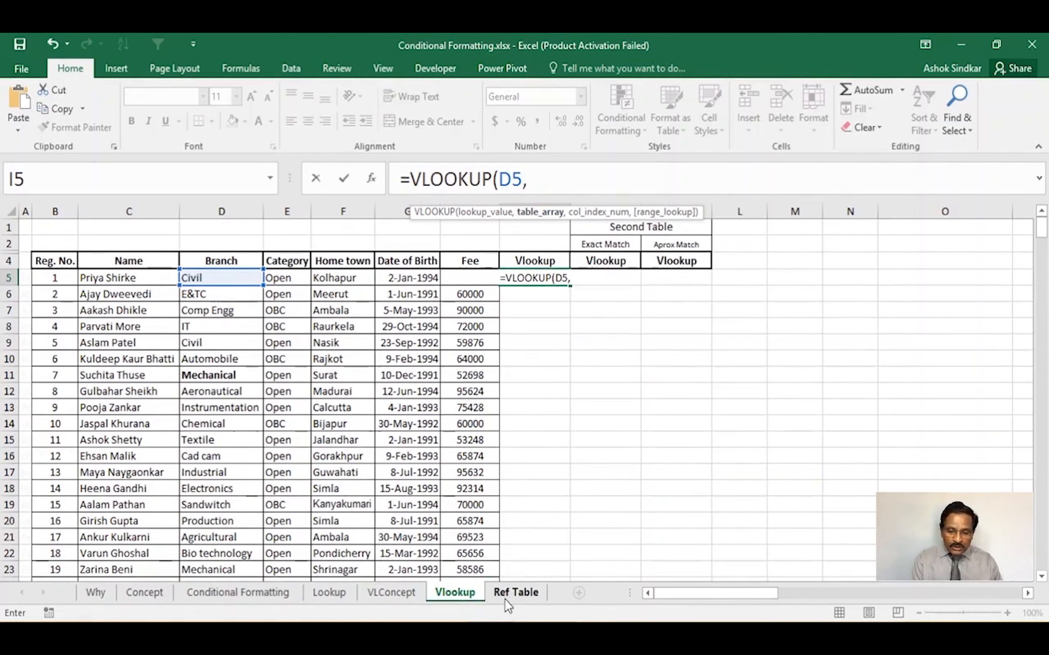
pyautogui.press('ctrl')
pyautogui.press('ctrl')
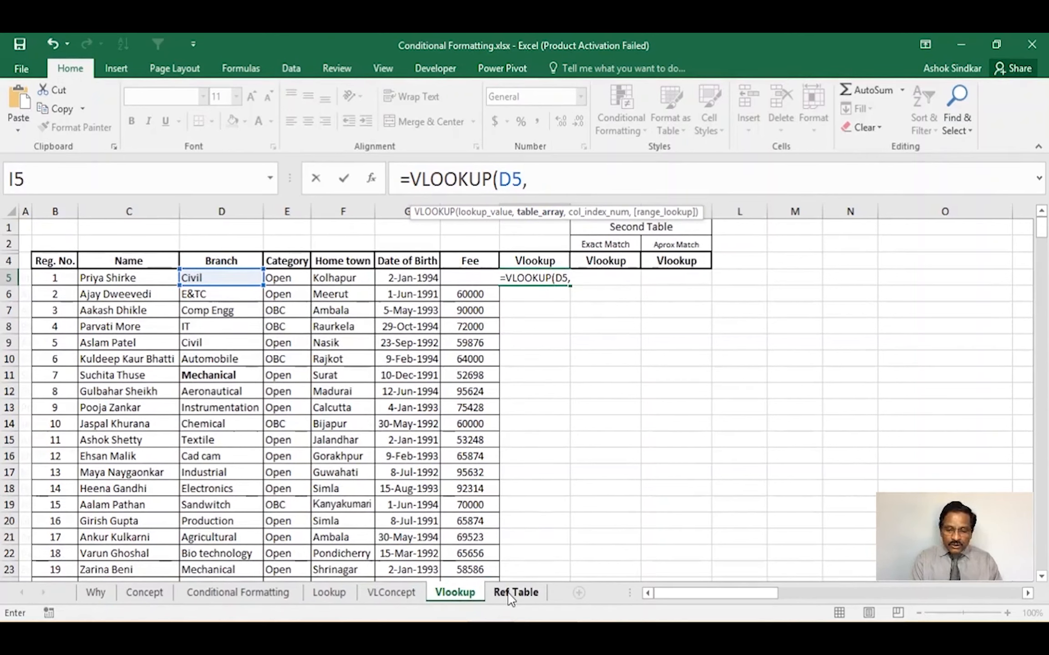
pyautogui.press('ctrl')
pyautogui.press('ctrl')
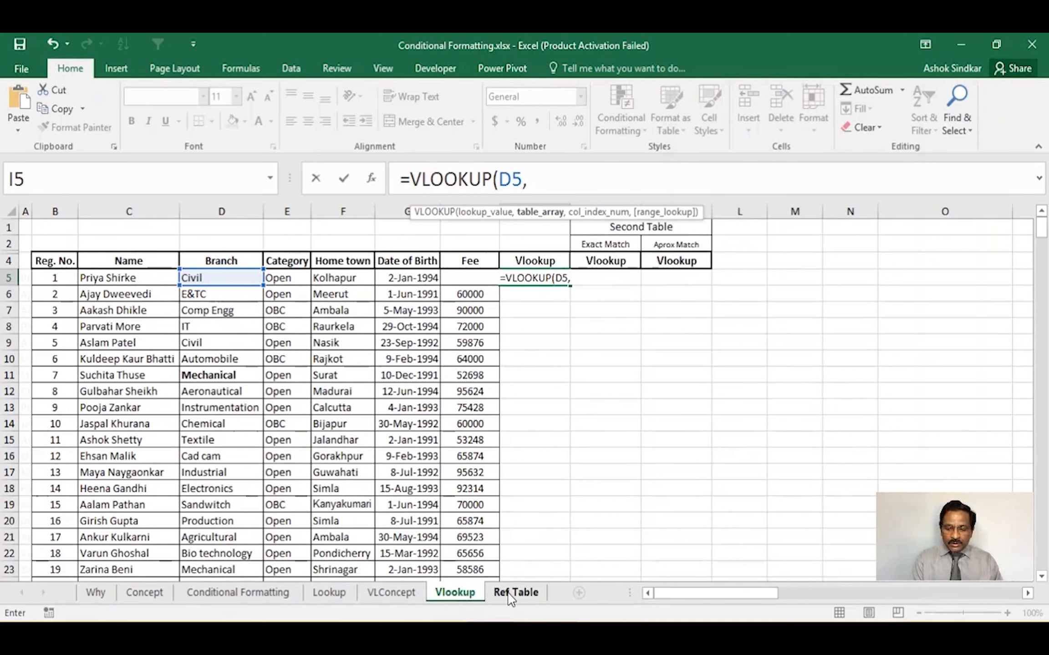
# Set the VLOOKUP table array to the Branch gift table D5:G10 on the Ref Table sheet, with rows locked as D$5:G$10
pyautogui.press('ctrl')
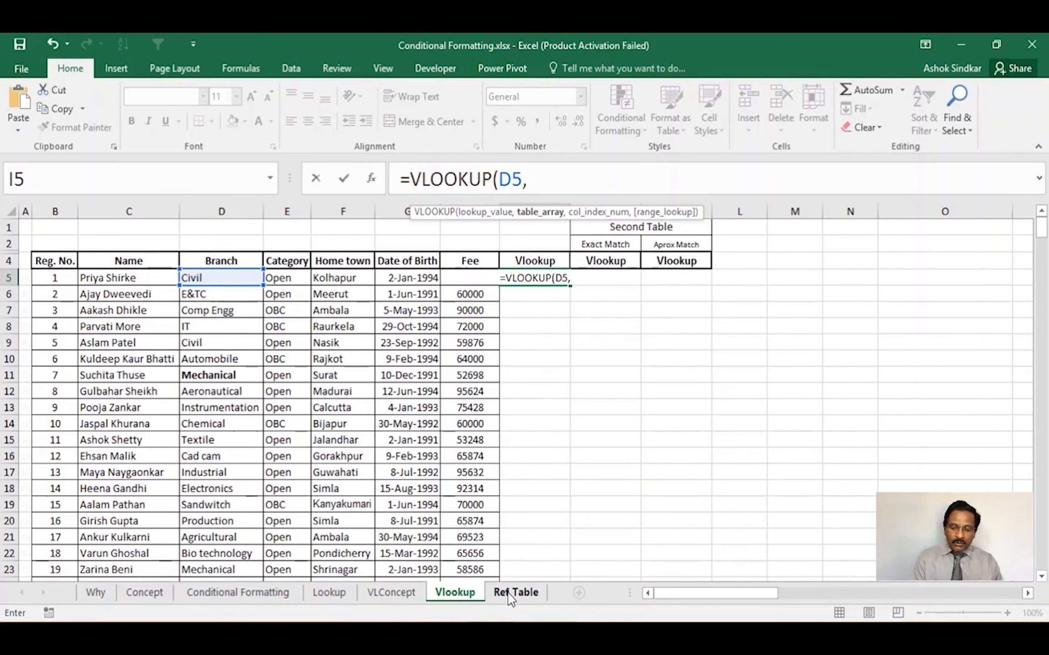
pyautogui.click(510, 595)
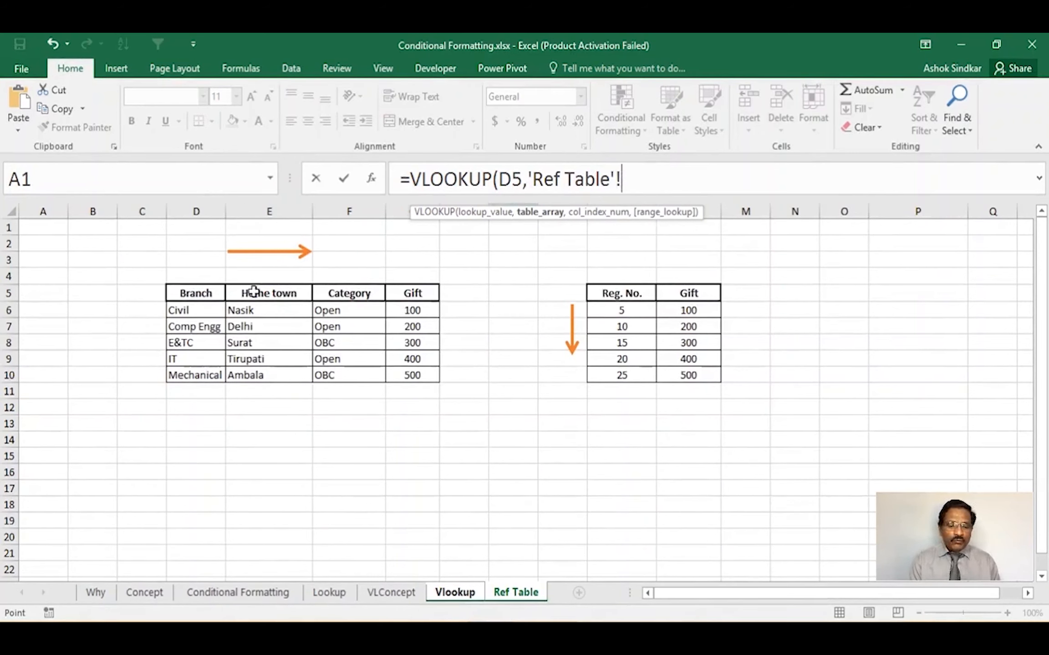
pyautogui.moveTo(194, 295); pyautogui.dragTo(405, 372)
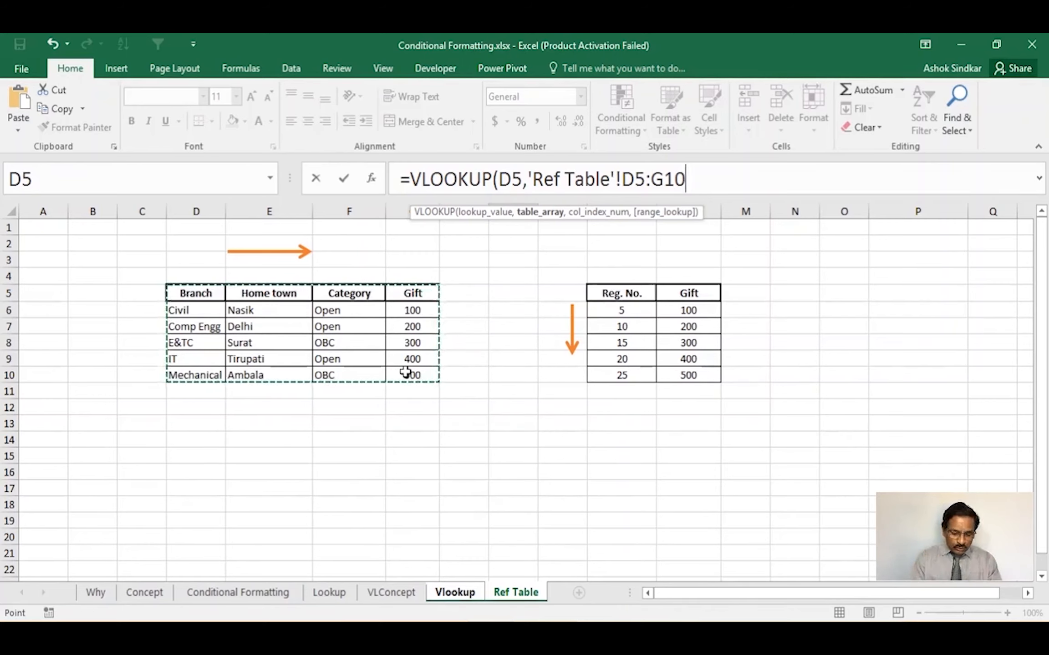
pyautogui.press('F4')
pyautogui.press('F4')
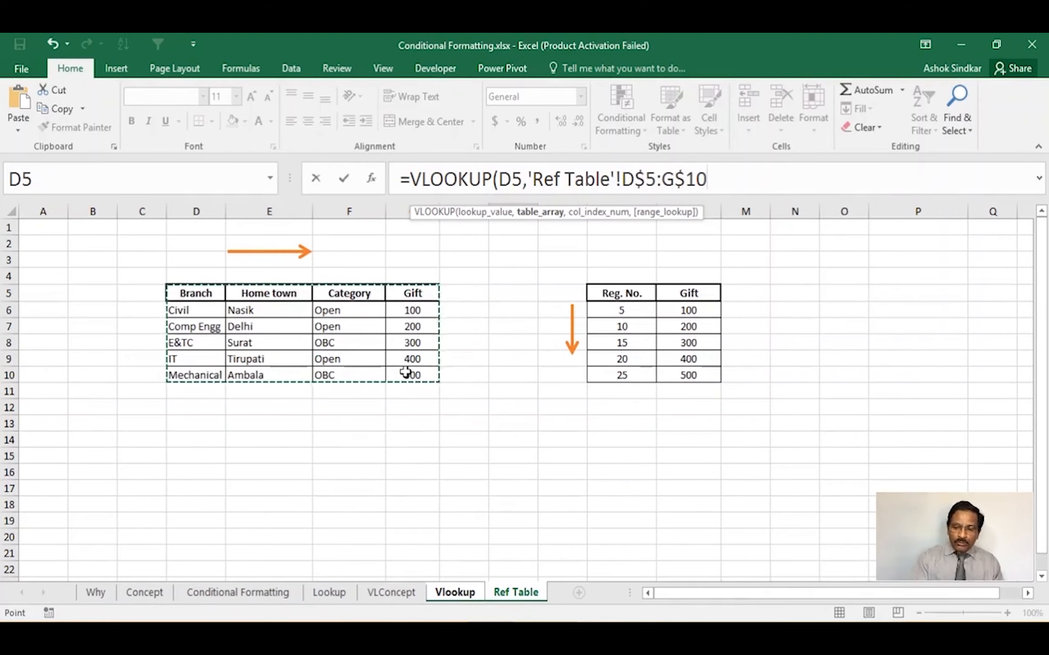
pyautogui.write(',')
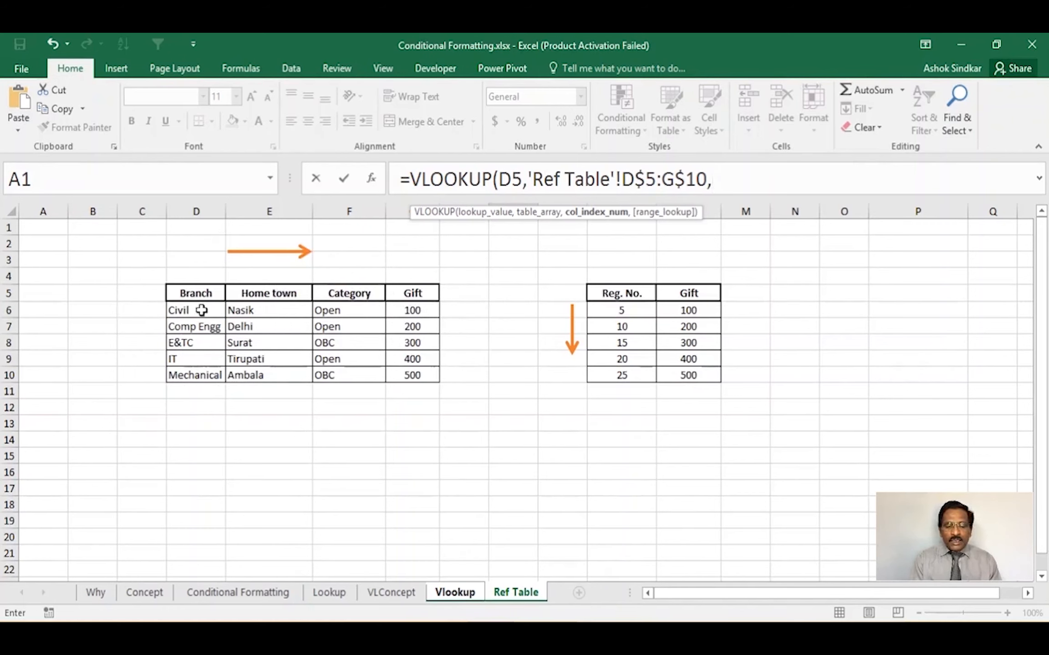
pyautogui.click(415, 309)
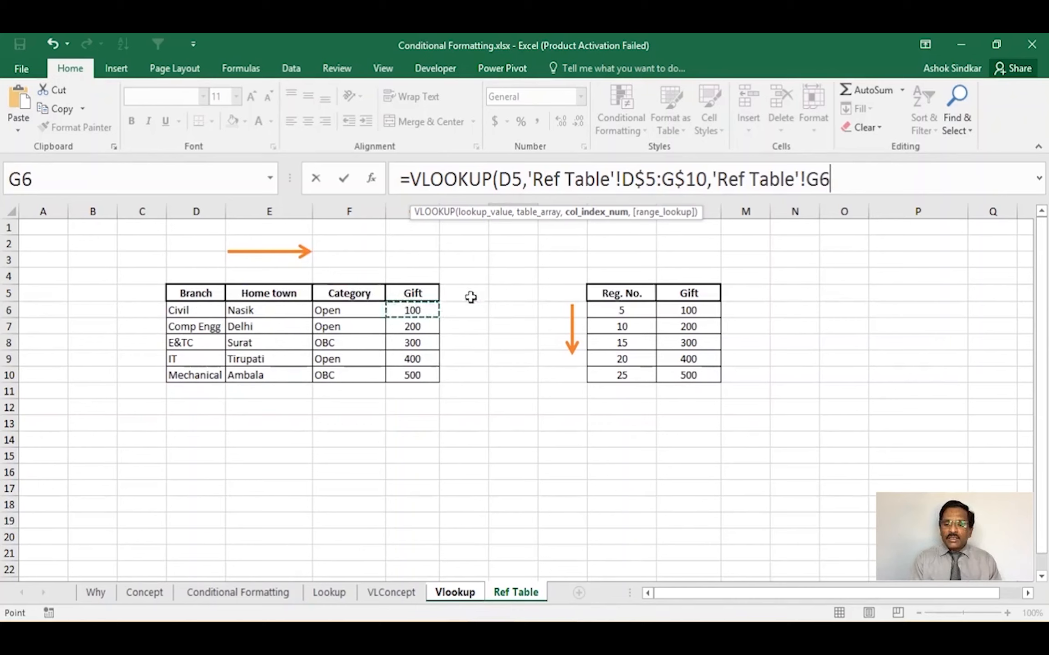
pyautogui.click(847, 176)
pyautogui.press('BackSpace')
pyautogui.press('BackSpace')
pyautogui.press('BackSpace')
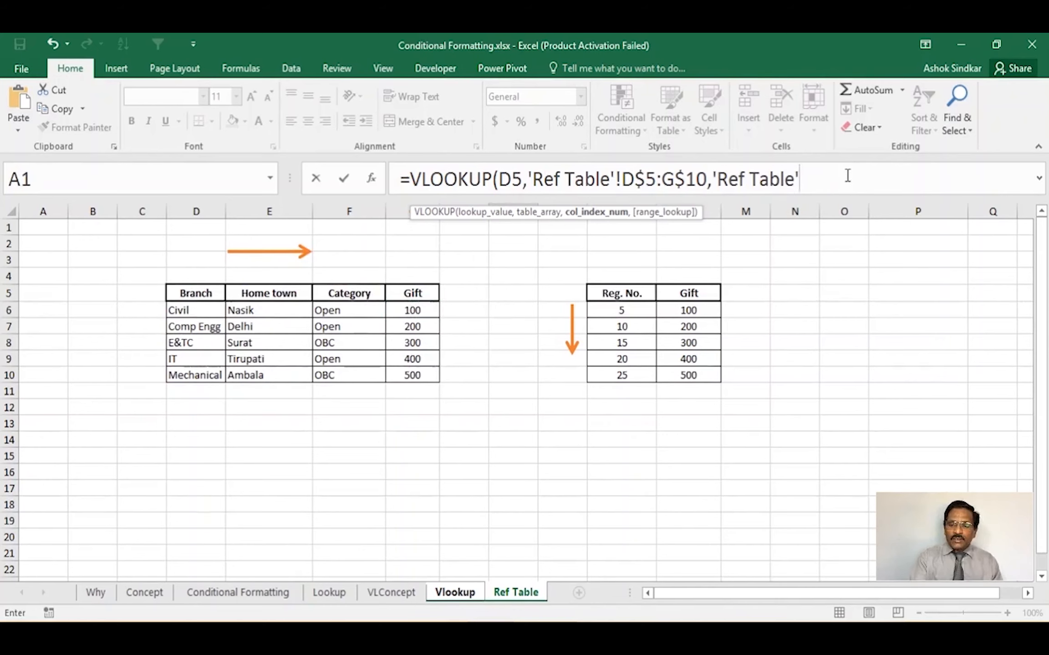
pyautogui.press('BackSpace')
pyautogui.press('BackSpace')
pyautogui.press('BackSpace')
pyautogui.press('BackSpace')
pyautogui.press('BackSpace')
pyautogui.press('BackSpace')
pyautogui.press('BackSpace')
pyautogui.press('BackSpace')
pyautogui.press('BackSpace')
pyautogui.press('BackSpace')
pyautogui.press('BackSpace')
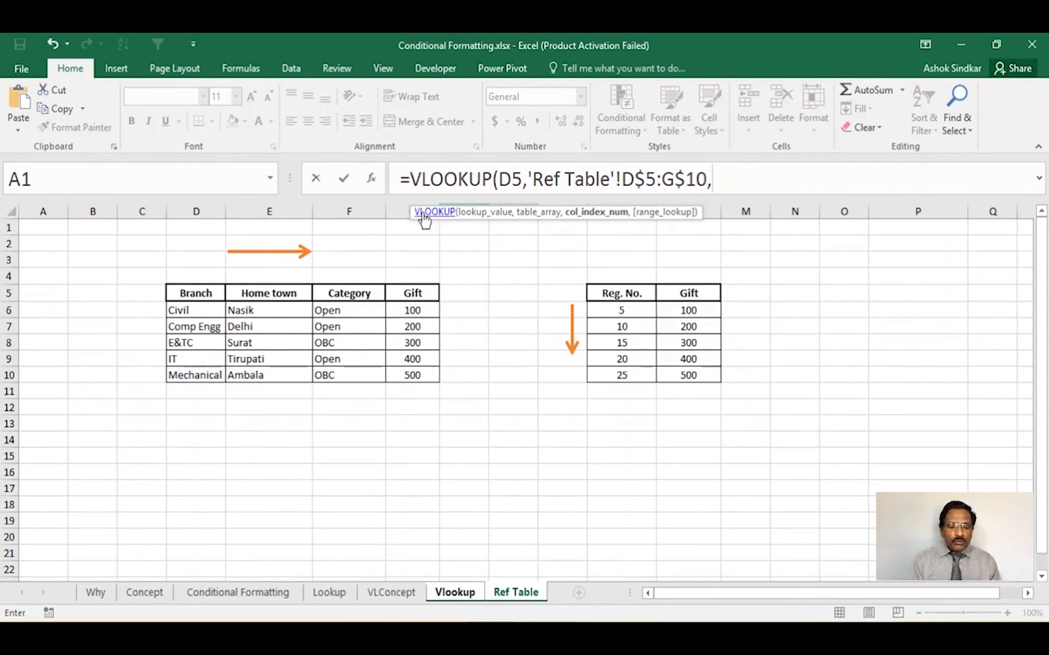
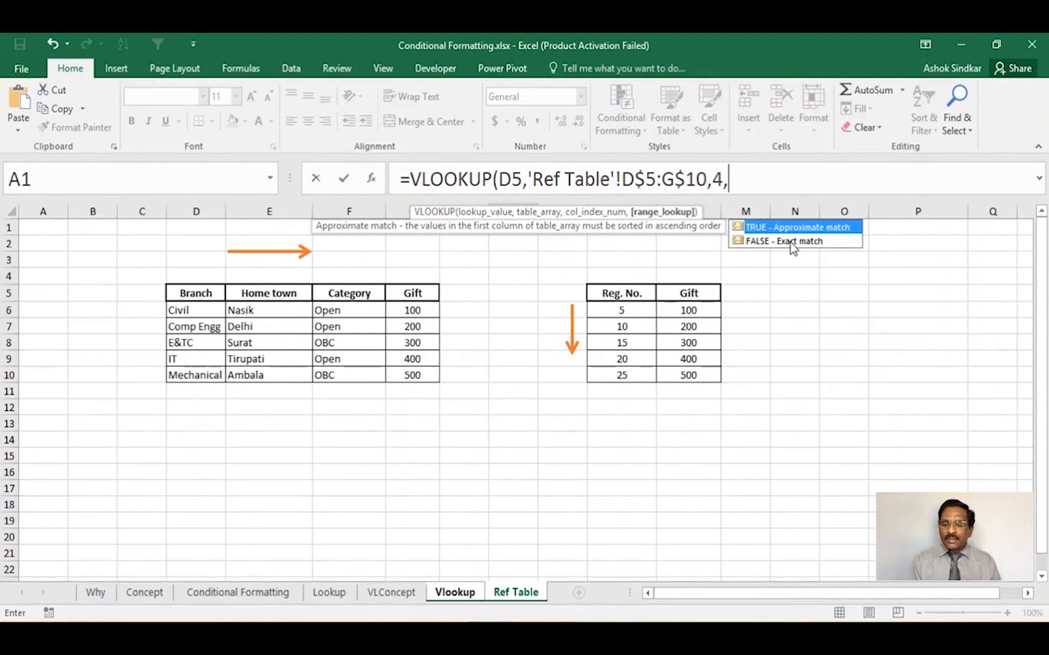
# Complete the VLOOKUP in I5 with column index 4 and FALSE for an exact match, and fill it down column I
pyautogui.doubleClick(789, 243)
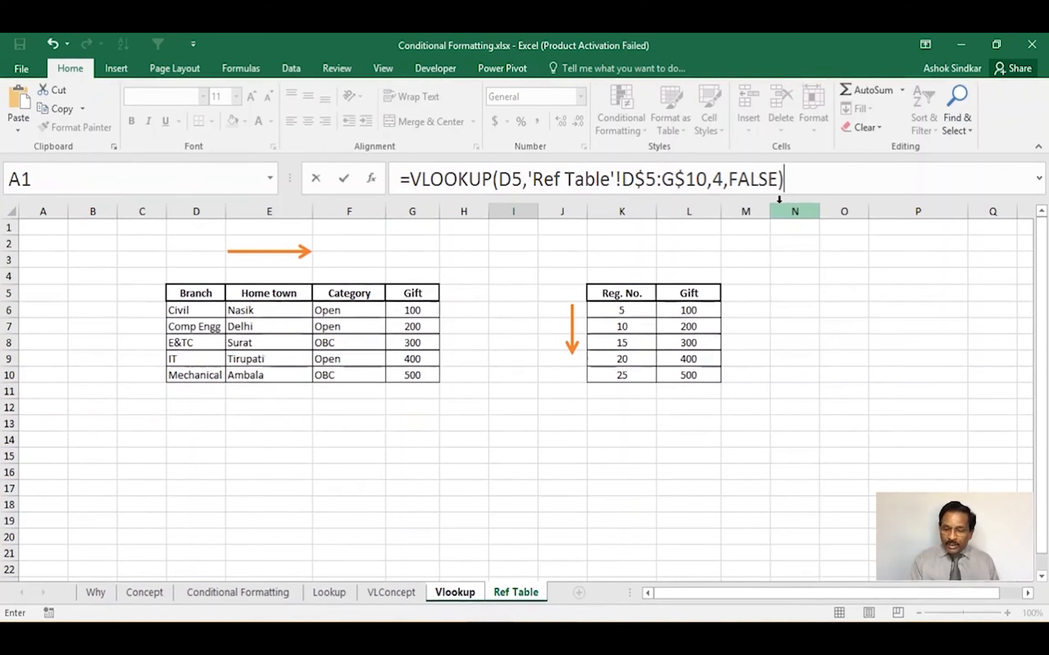
pyautogui.press('Return')
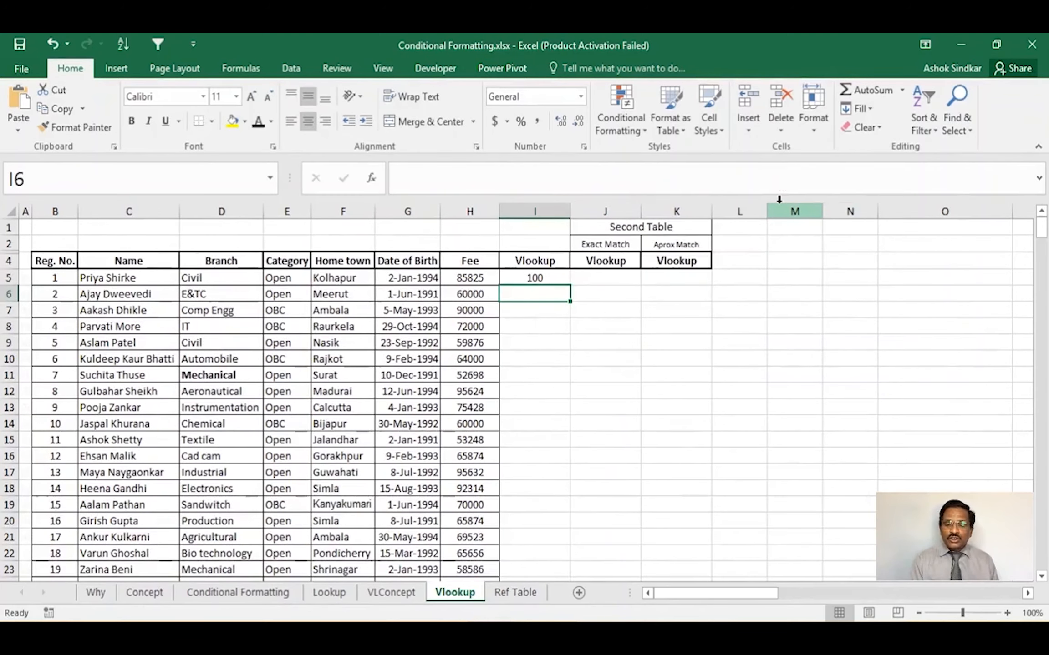
pyautogui.click(538, 278)
pyautogui.doubleClick(571, 286)
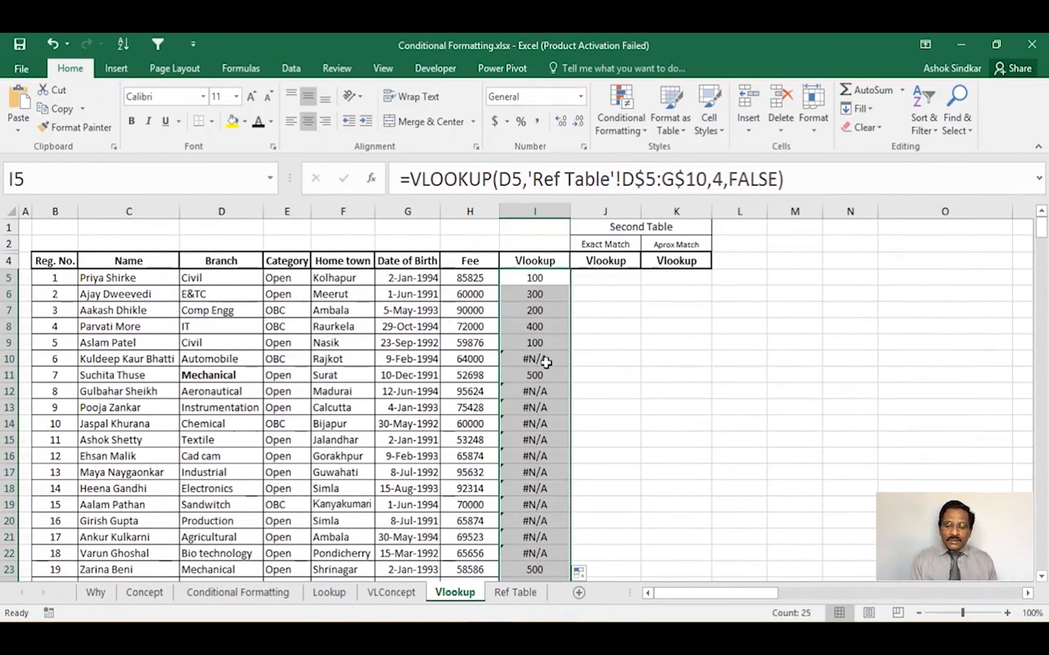
# Check the Automobile branch in row 10 against the Branch list on the Ref Table sheet
pyautogui.click(545, 362)
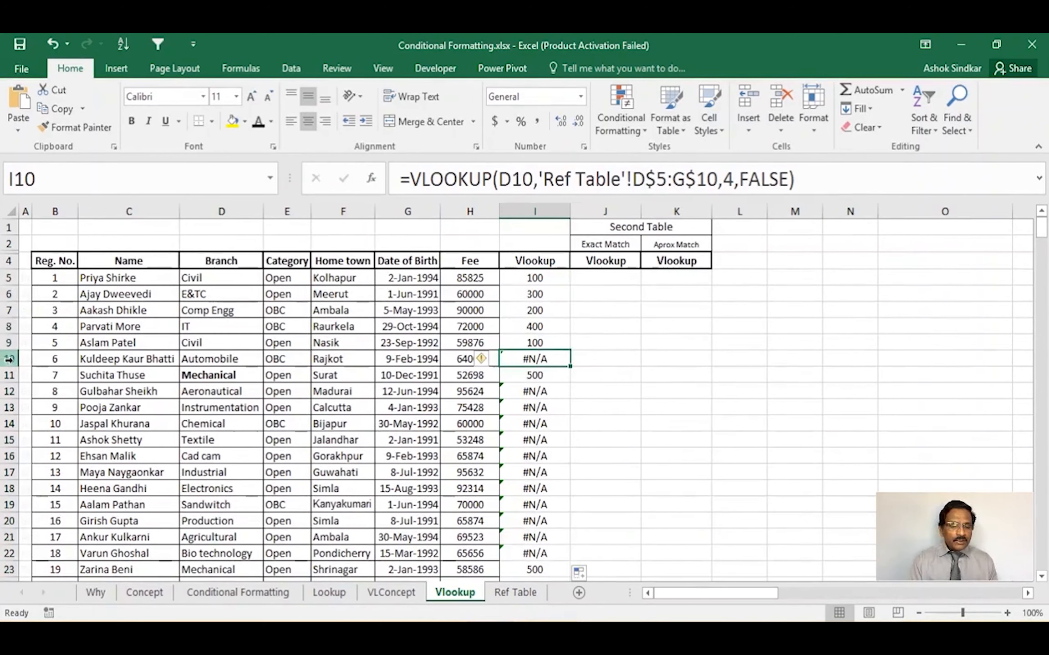
pyautogui.click(10, 360)
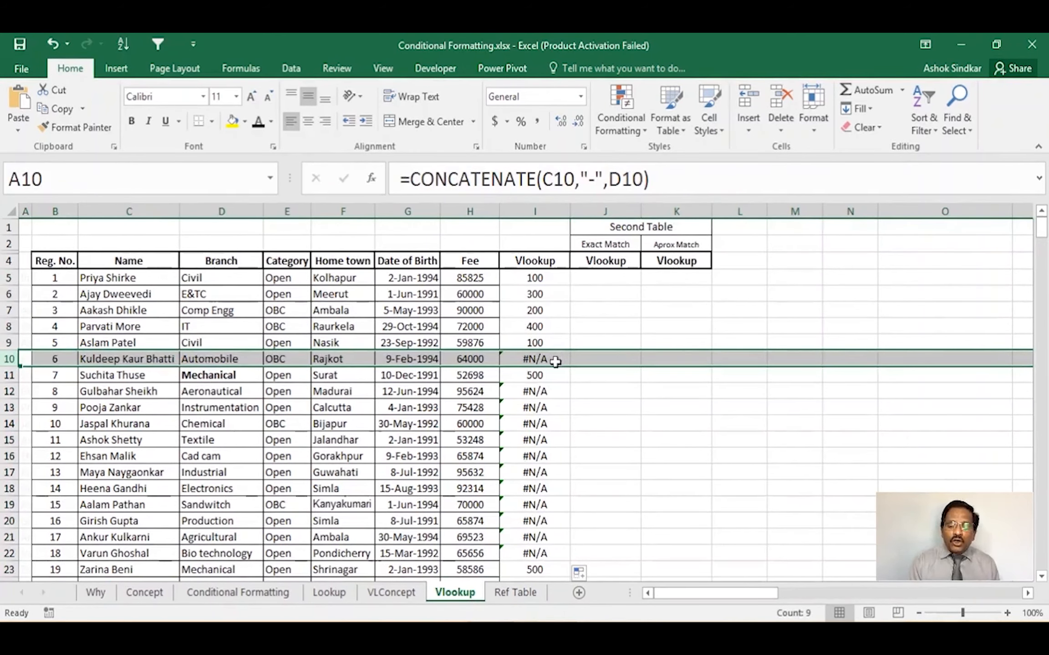
pyautogui.click(236, 357)
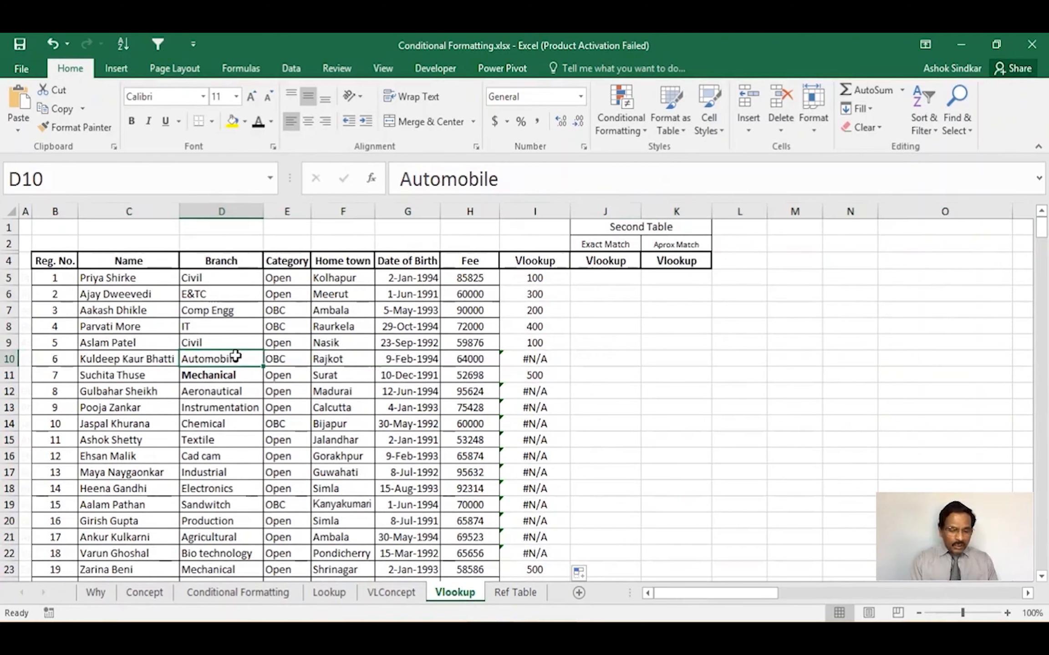
pyautogui.press('ctrl')
pyautogui.press('ctrl')
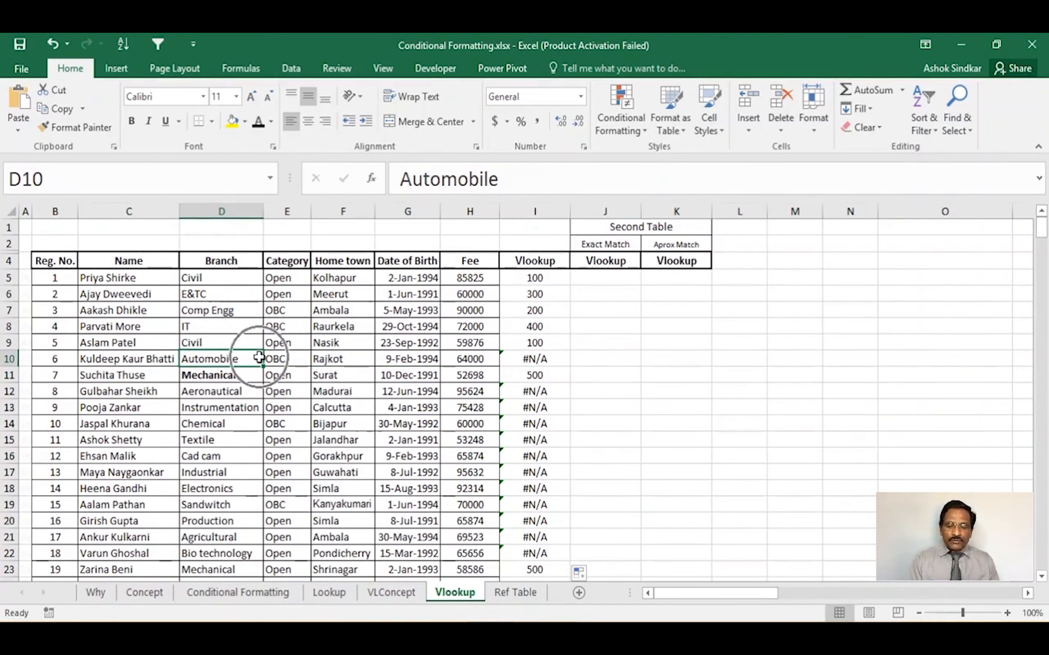
pyautogui.click(514, 593)
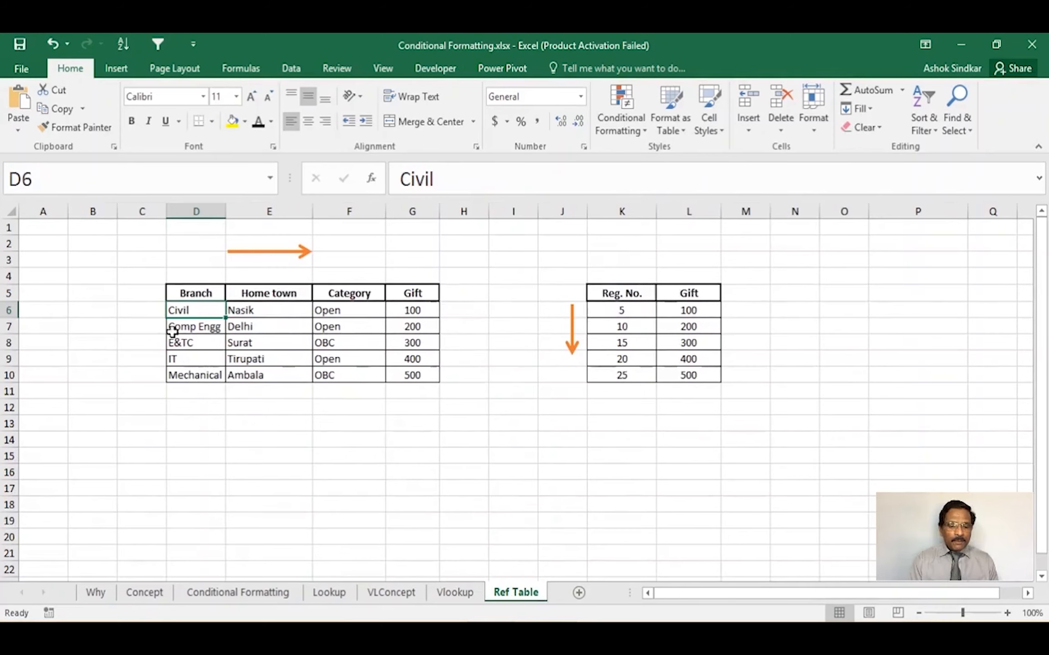
pyautogui.moveTo(195, 310); pyautogui.dragTo(202, 415)
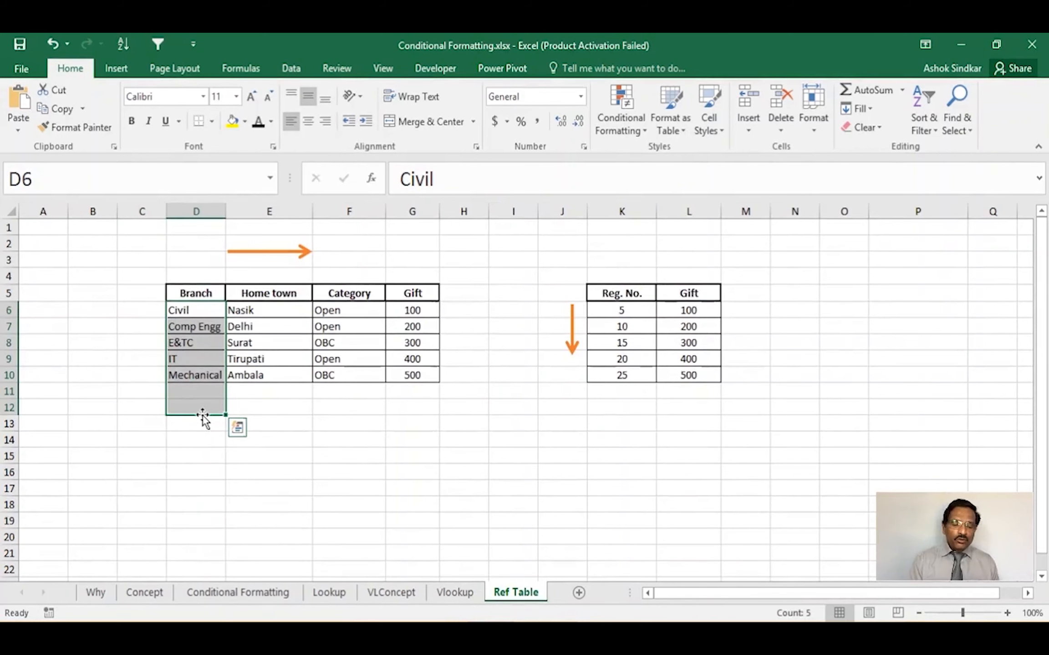
pyautogui.click(324, 341)
# Review the lookup formulas in I10, I14, I15 and I5 on the Vlookup sheet
pyautogui.click(455, 592)
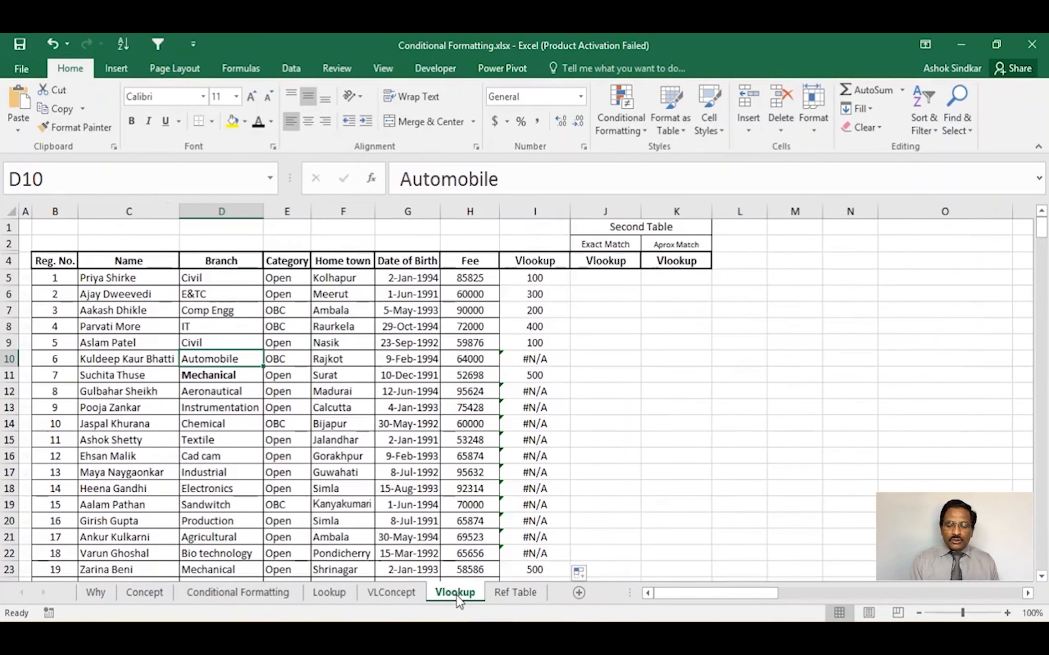
pyautogui.click(539, 360)
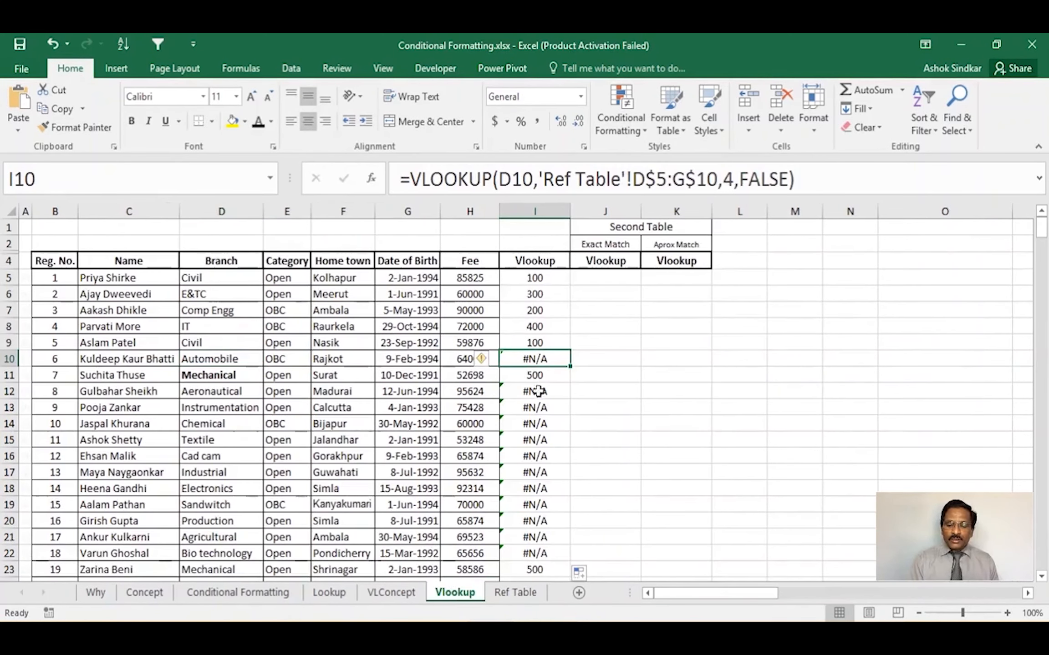
pyautogui.click(539, 423)
pyautogui.click(539, 444)
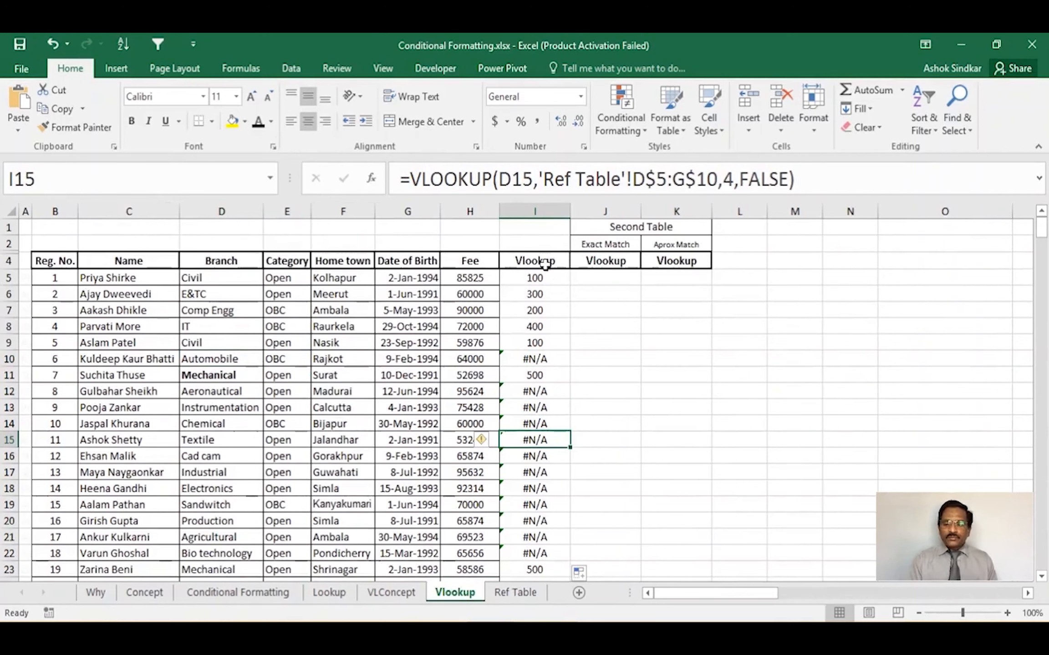
pyautogui.click(549, 278)
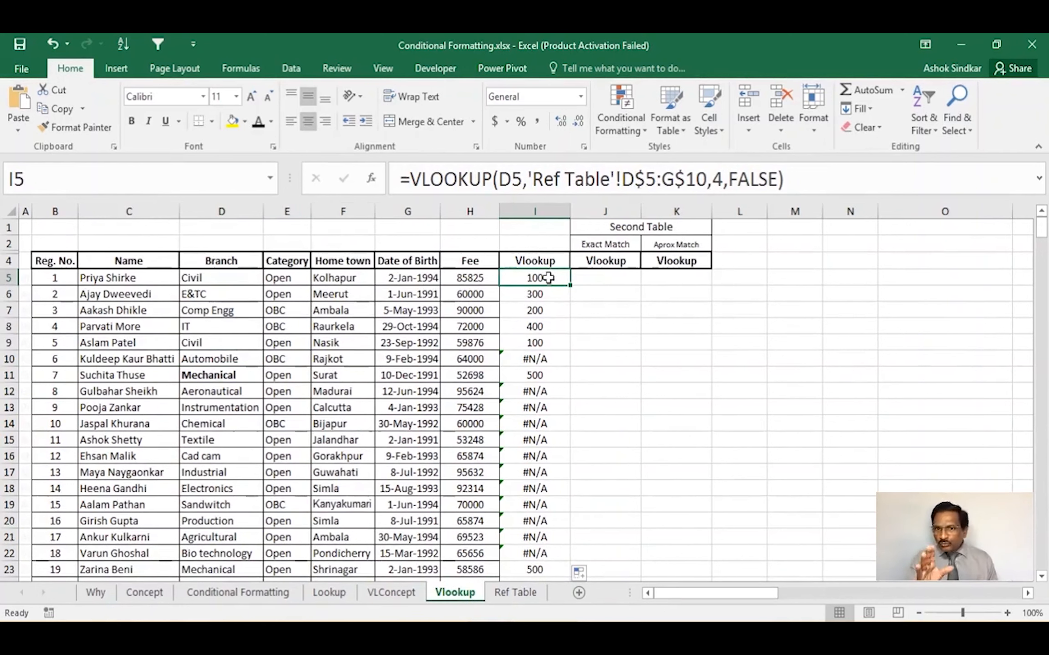
pyautogui.click(609, 353)
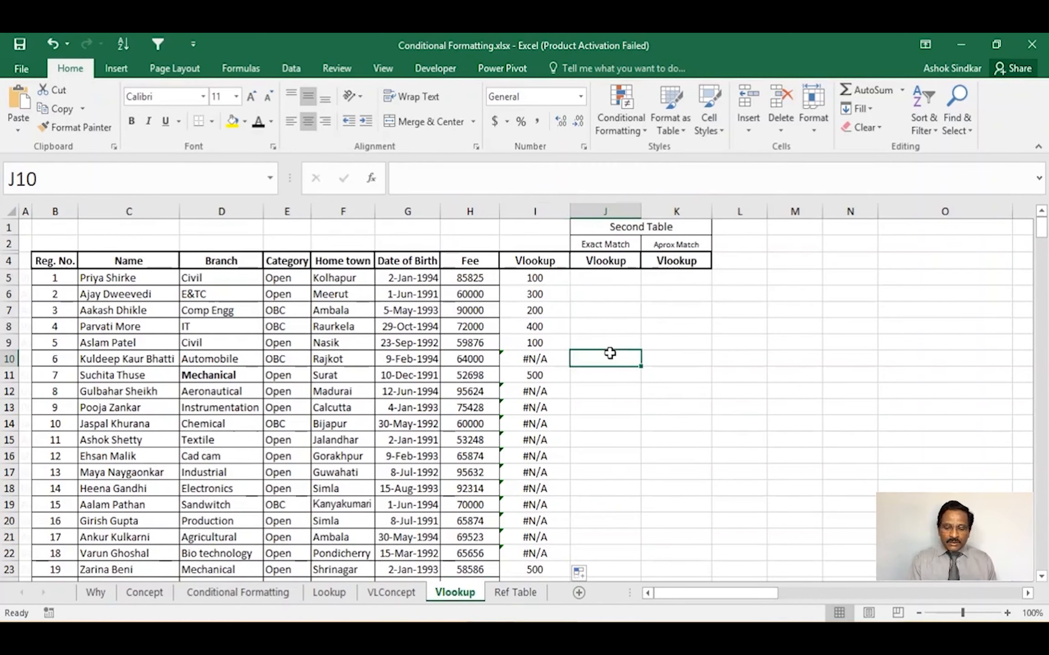
# Compare the Branch gift table with the Reg. No. gift table on the Ref Table sheet
pyautogui.click(524, 593)
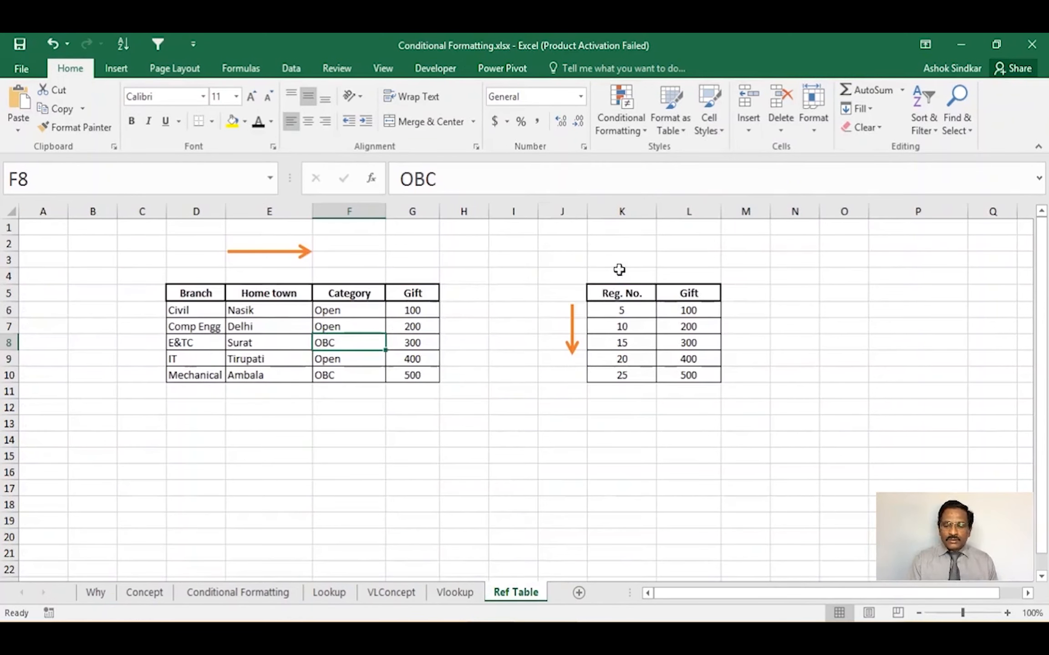
pyautogui.moveTo(619, 272); pyautogui.dragTo(741, 391)
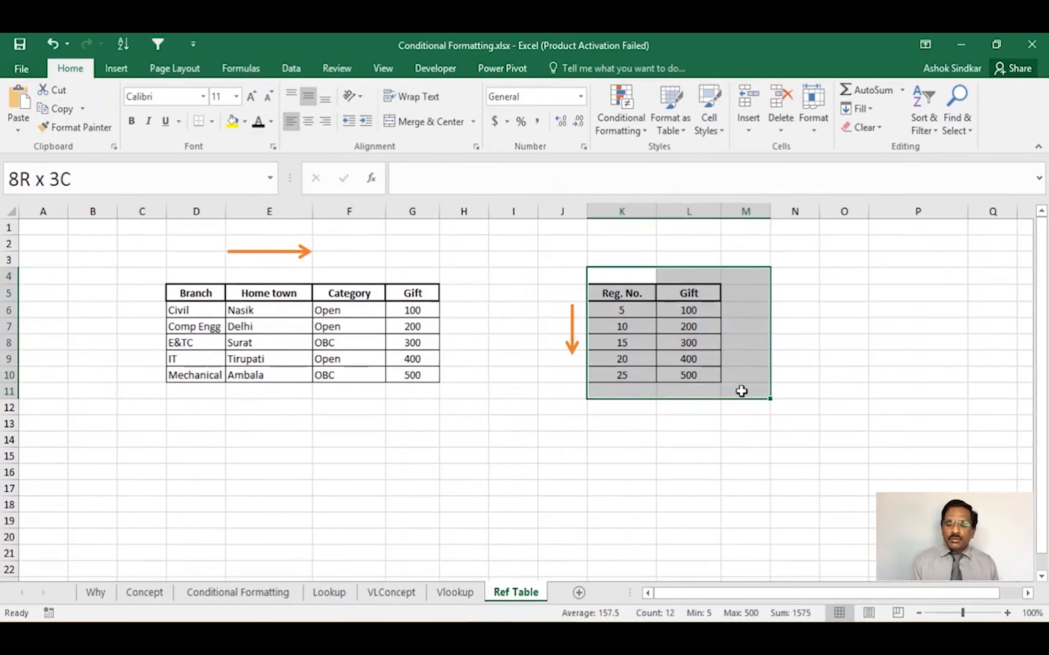
pyautogui.moveTo(168, 278); pyautogui.dragTo(468, 423)
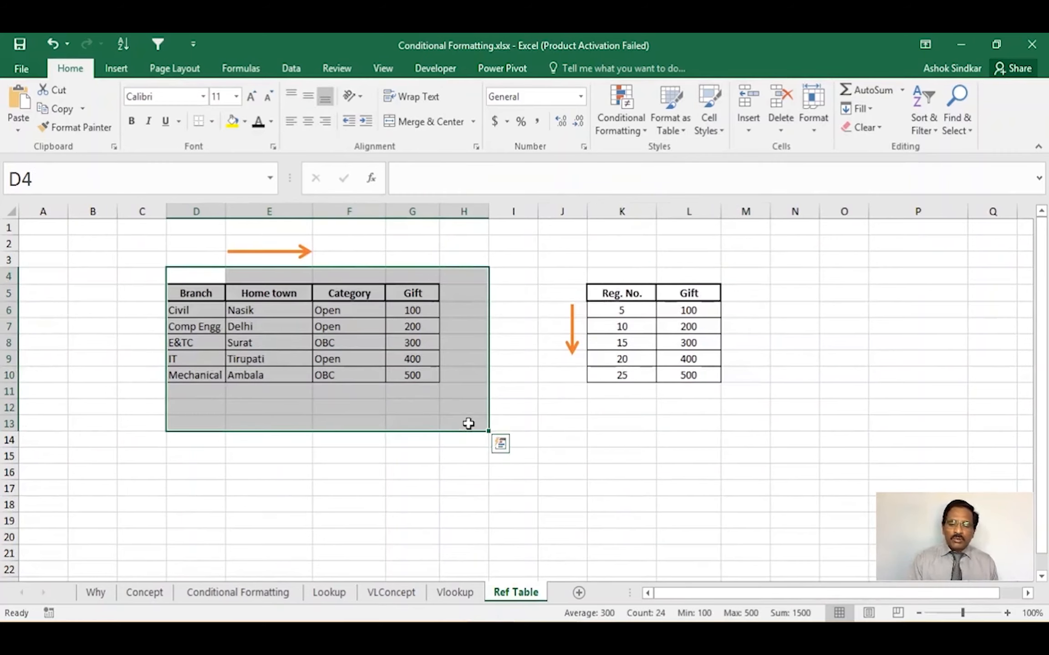
pyautogui.moveTo(578, 273); pyautogui.dragTo(808, 415)
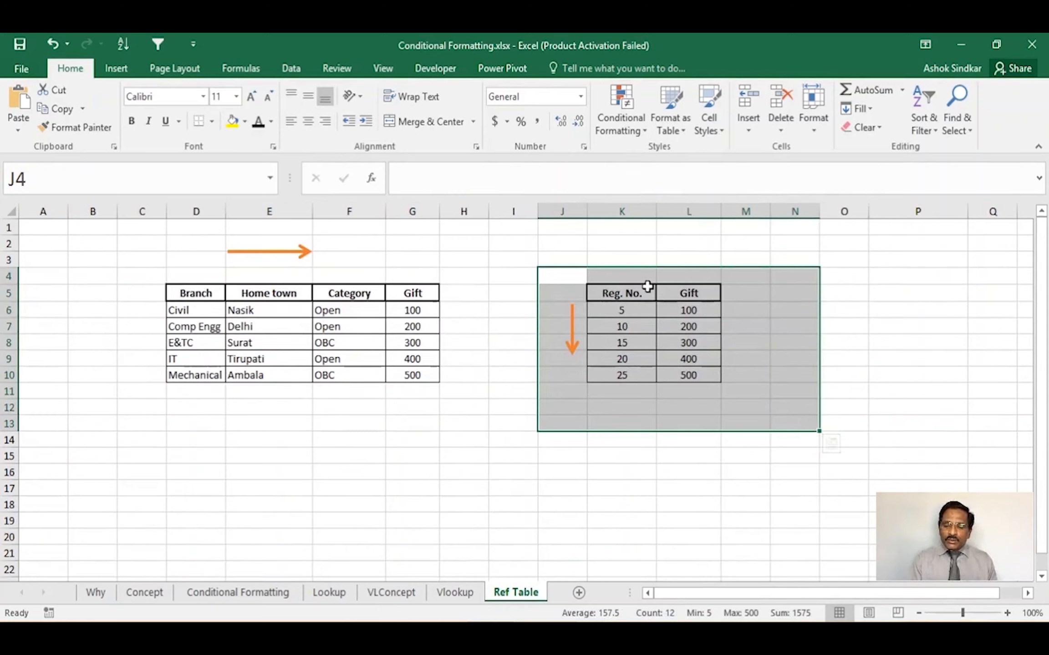
pyautogui.click(869, 325)
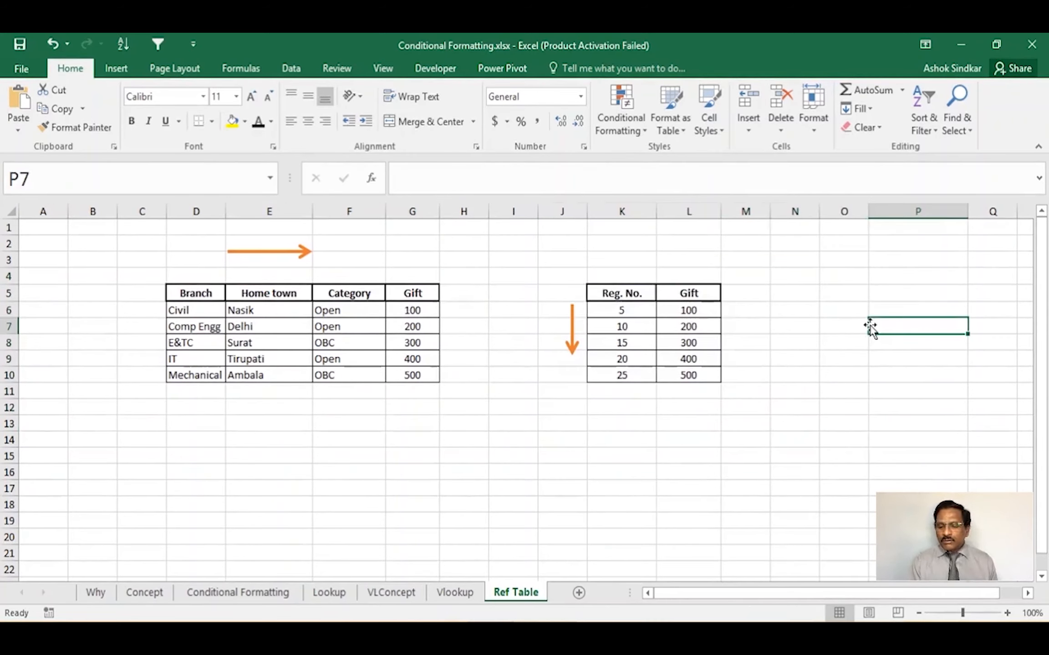
# Examine the Reg. No. gift table row by row from 5 through 25, and its Gift column
pyautogui.click(621, 210)
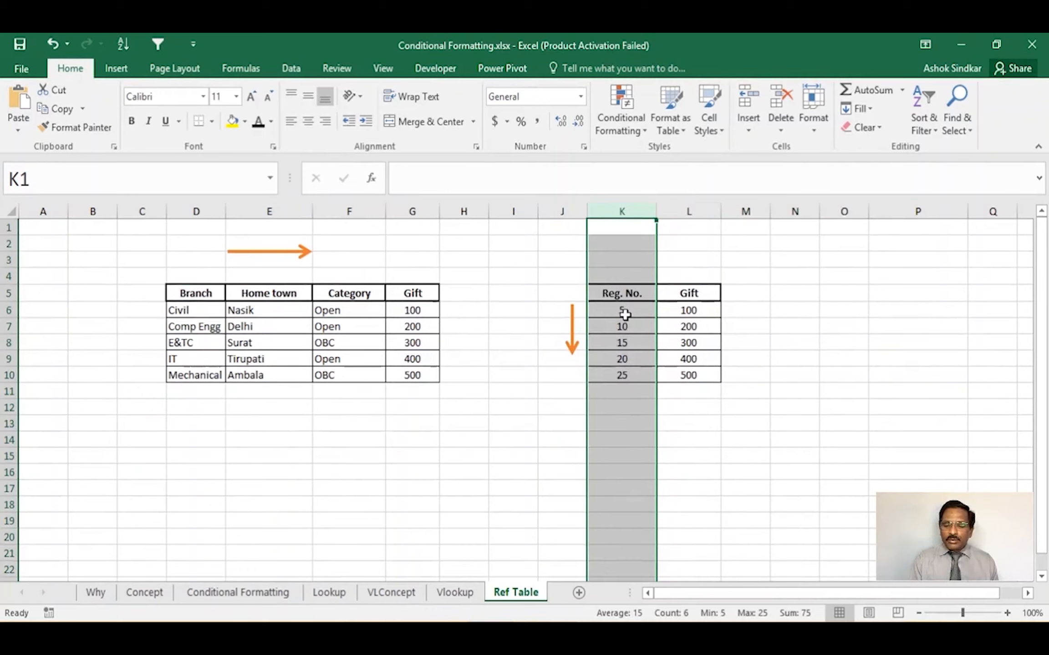
pyautogui.click(686, 225)
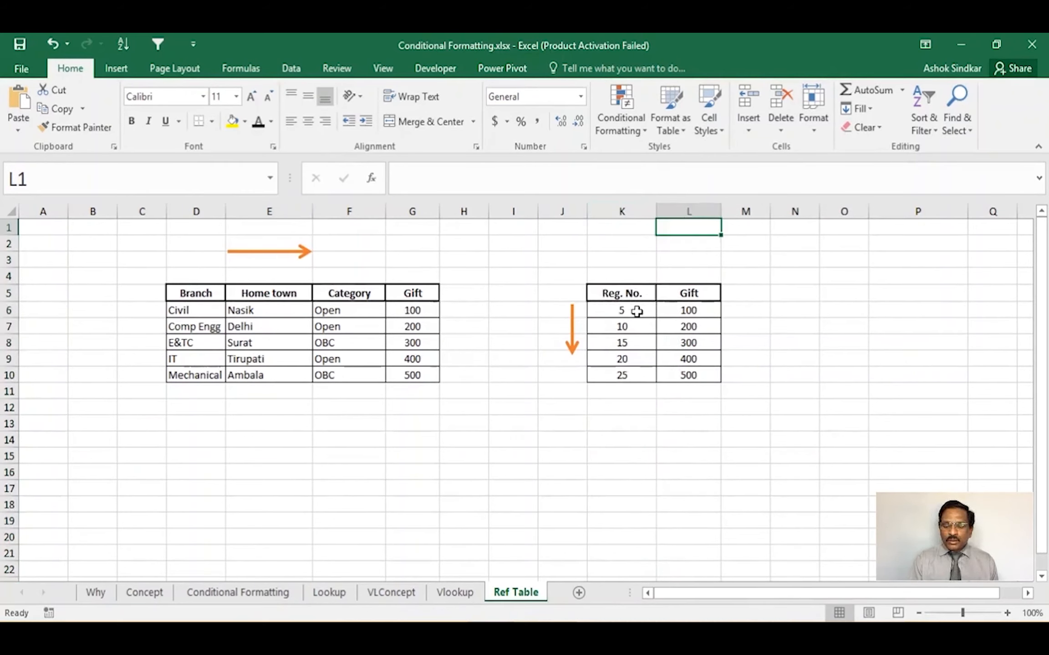
pyautogui.moveTo(636, 311); pyautogui.dragTo(801, 312)
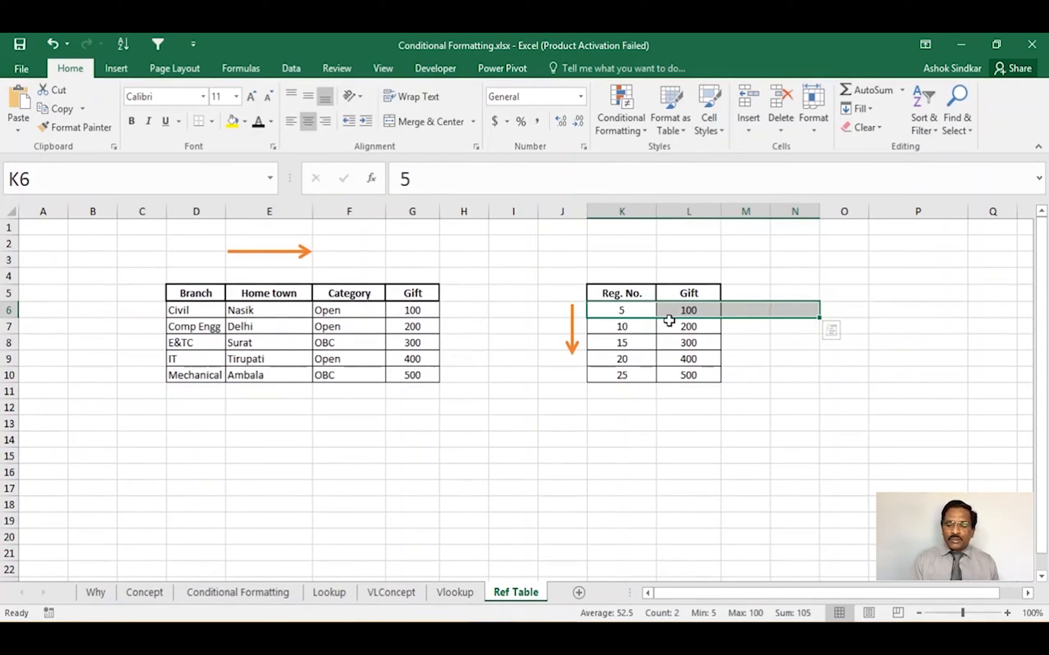
pyautogui.moveTo(639, 325); pyautogui.dragTo(848, 326)
pyautogui.moveTo(640, 339); pyautogui.dragTo(807, 347)
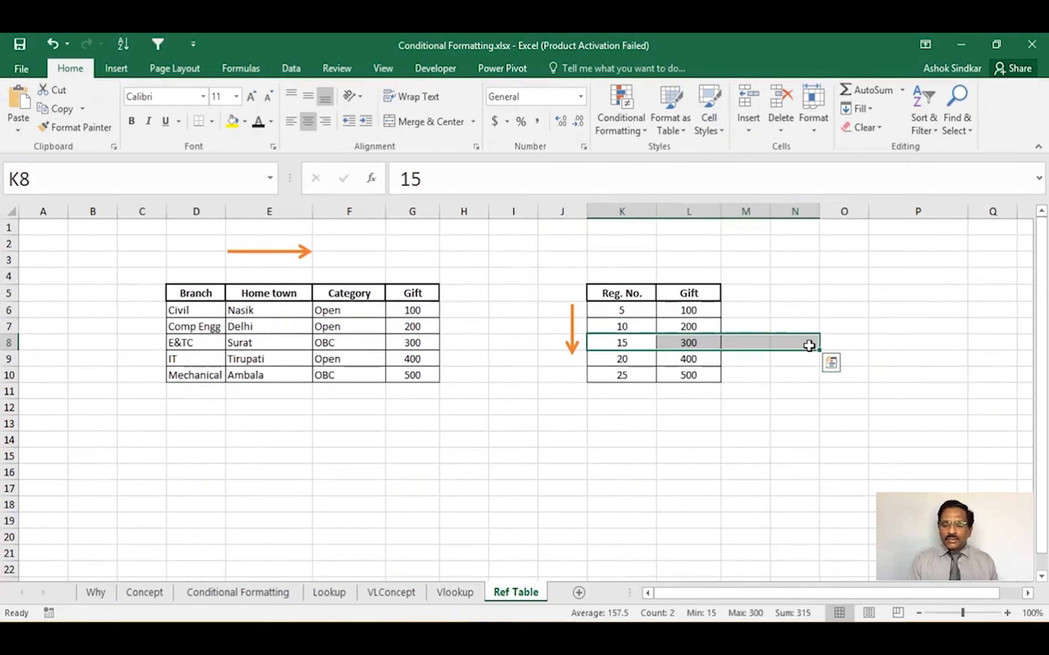
pyautogui.moveTo(615, 358); pyautogui.dragTo(753, 356)
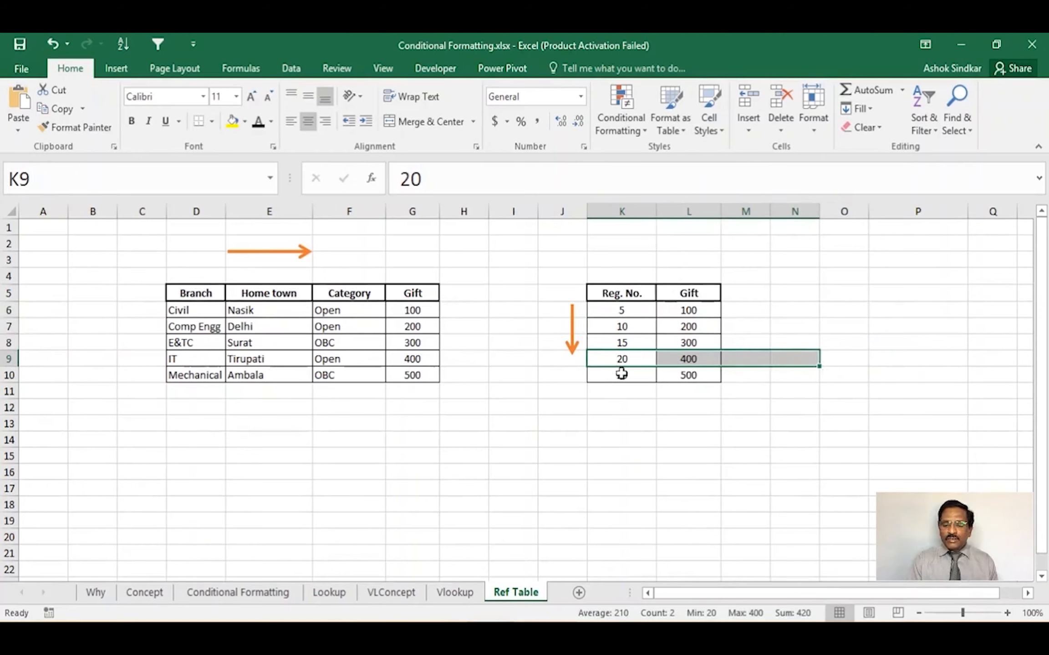
pyautogui.moveTo(621, 371); pyautogui.dragTo(824, 373)
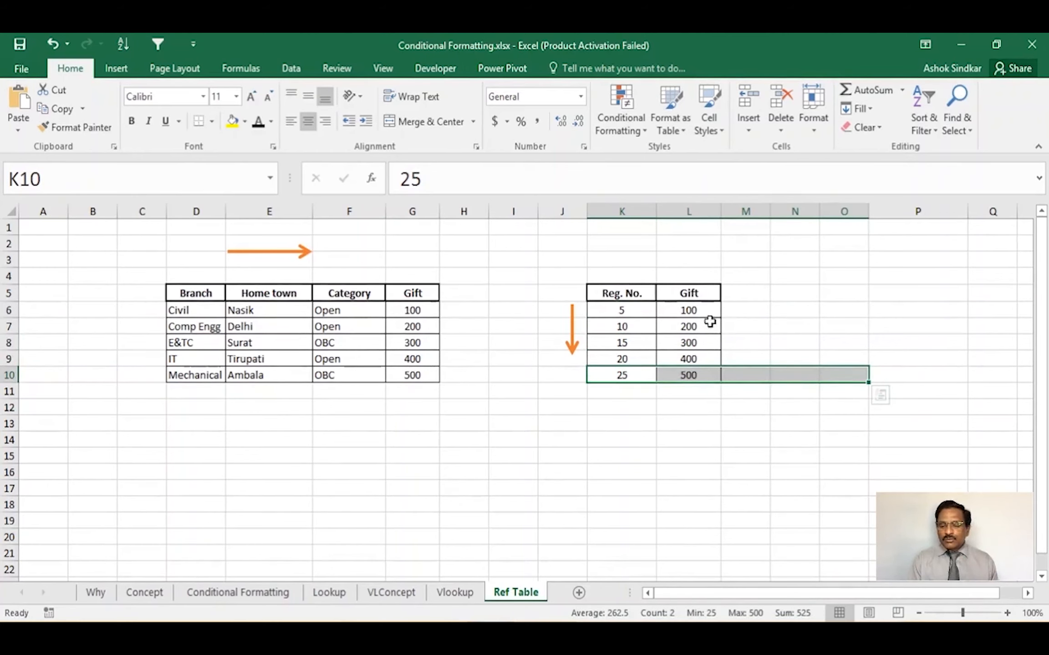
pyautogui.moveTo(705, 311); pyautogui.dragTo(712, 376)
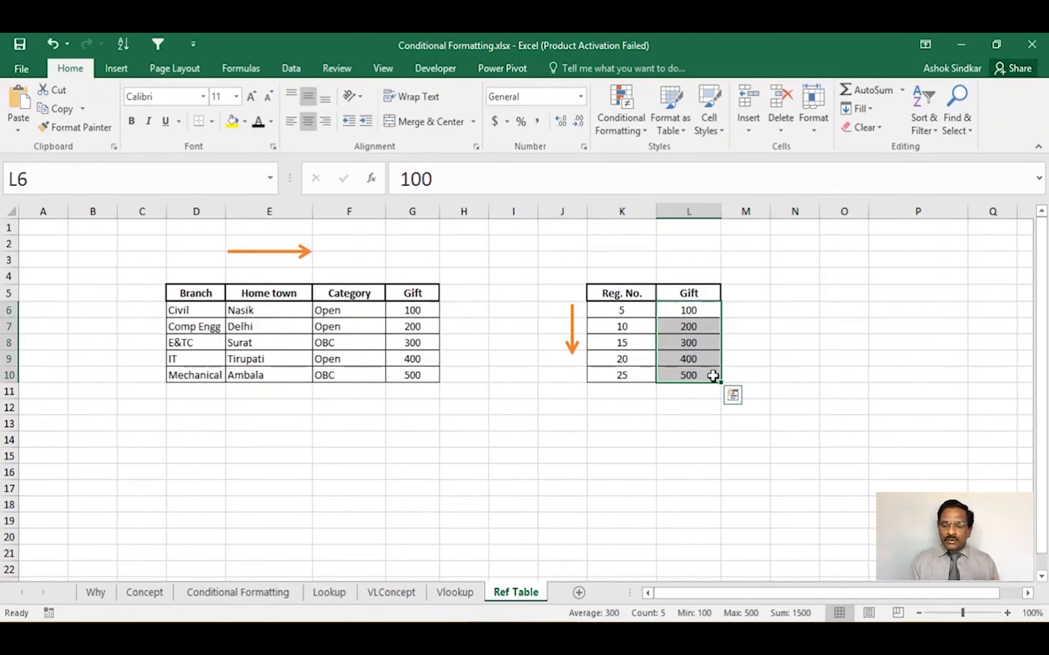
# Look over the whole Reg. No. gift table on the Ref Table sheet, and return to the Vlookup sheet
pyautogui.click(764, 365)
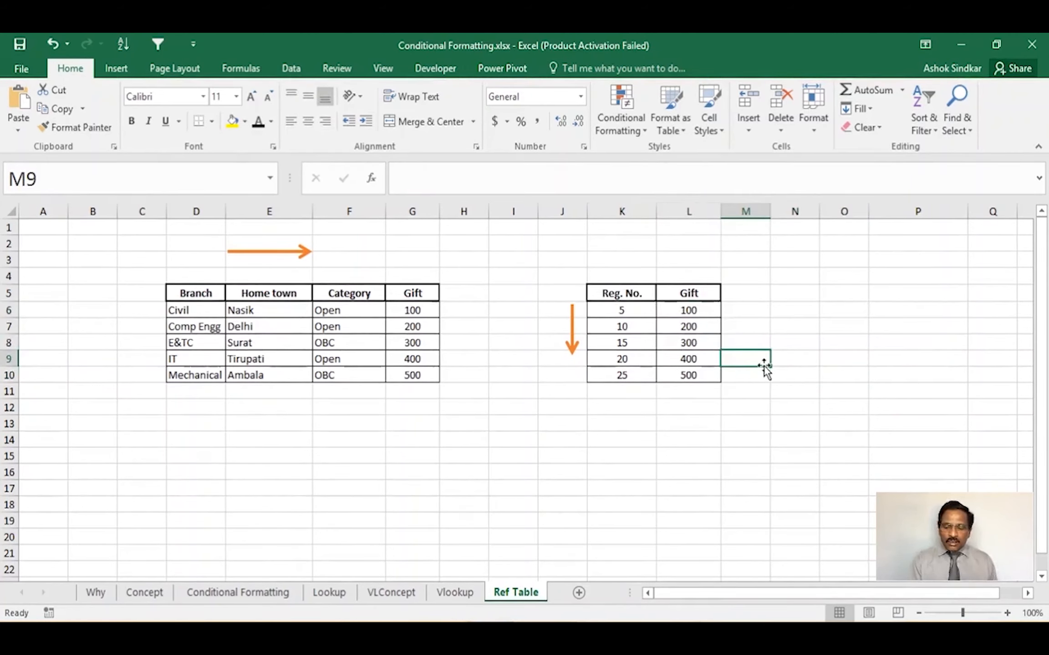
pyautogui.moveTo(567, 271); pyautogui.dragTo(784, 433)
pyautogui.click(620, 396)
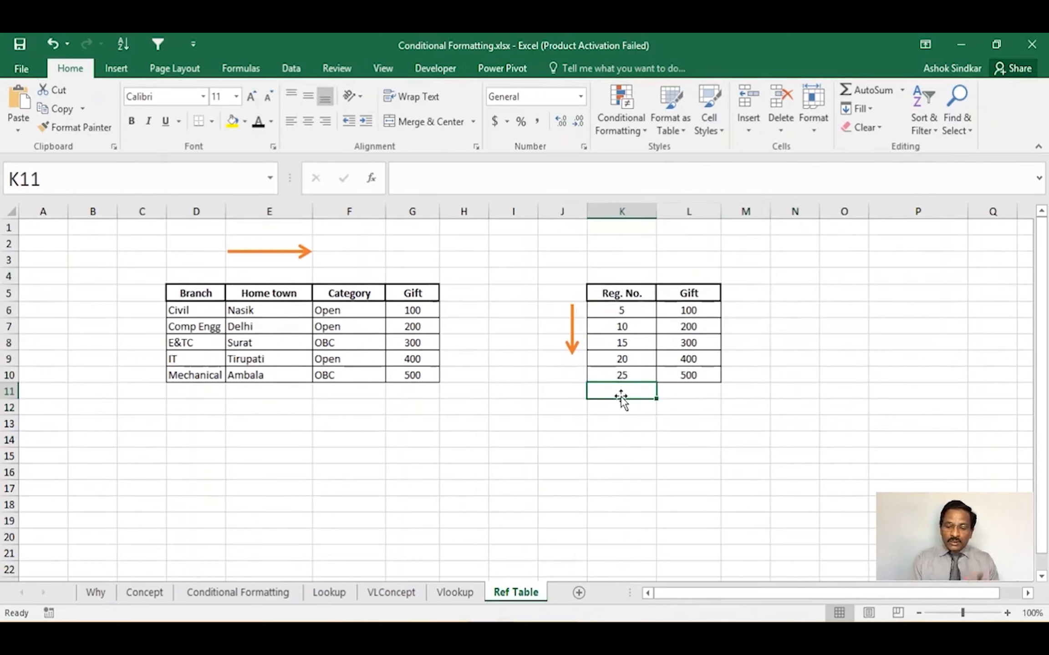
pyautogui.click(455, 592)
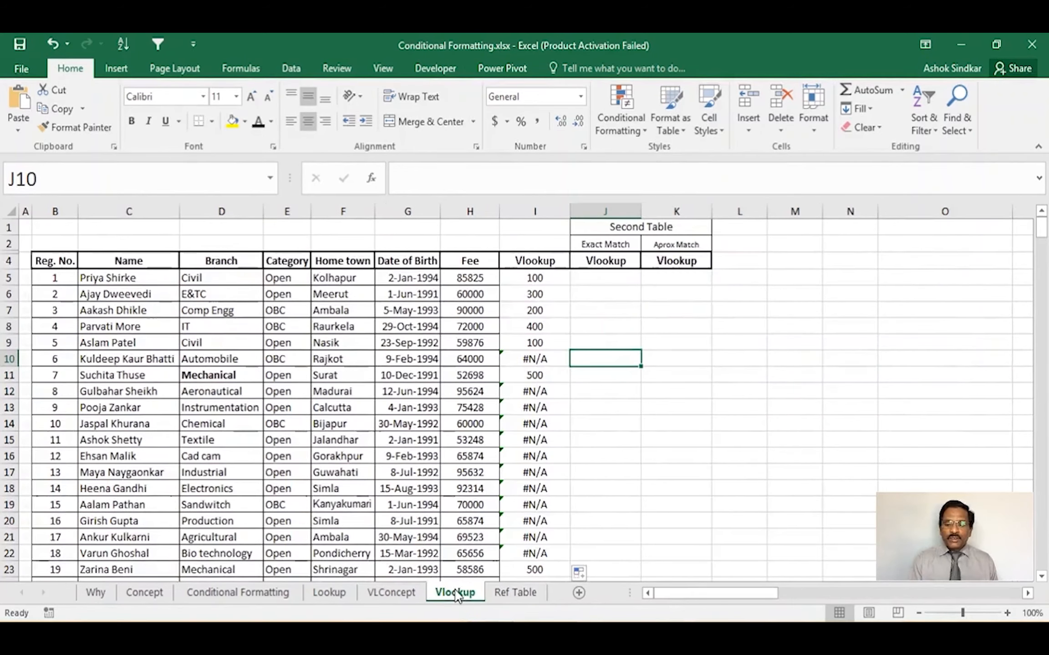
pyautogui.click(622, 276)
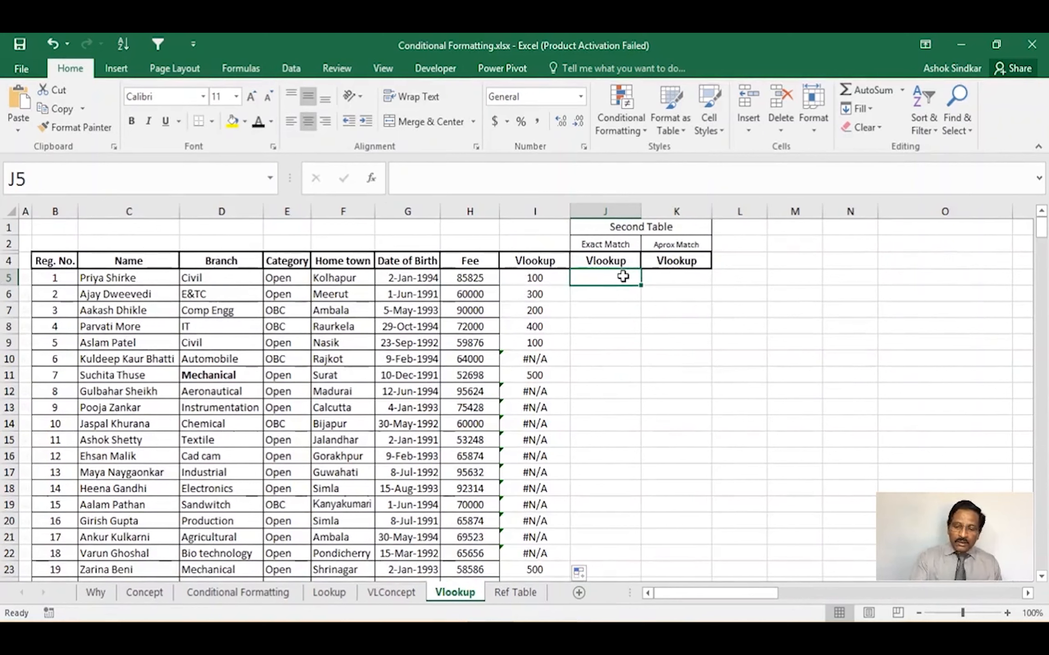
pyautogui.write('=')
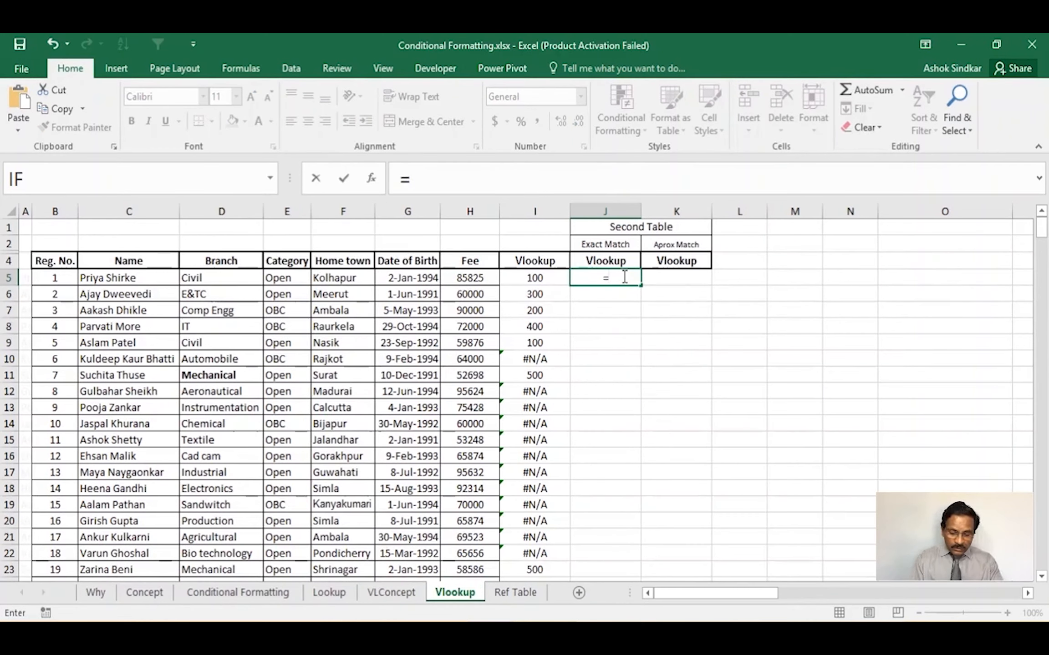
pyautogui.write('vl')
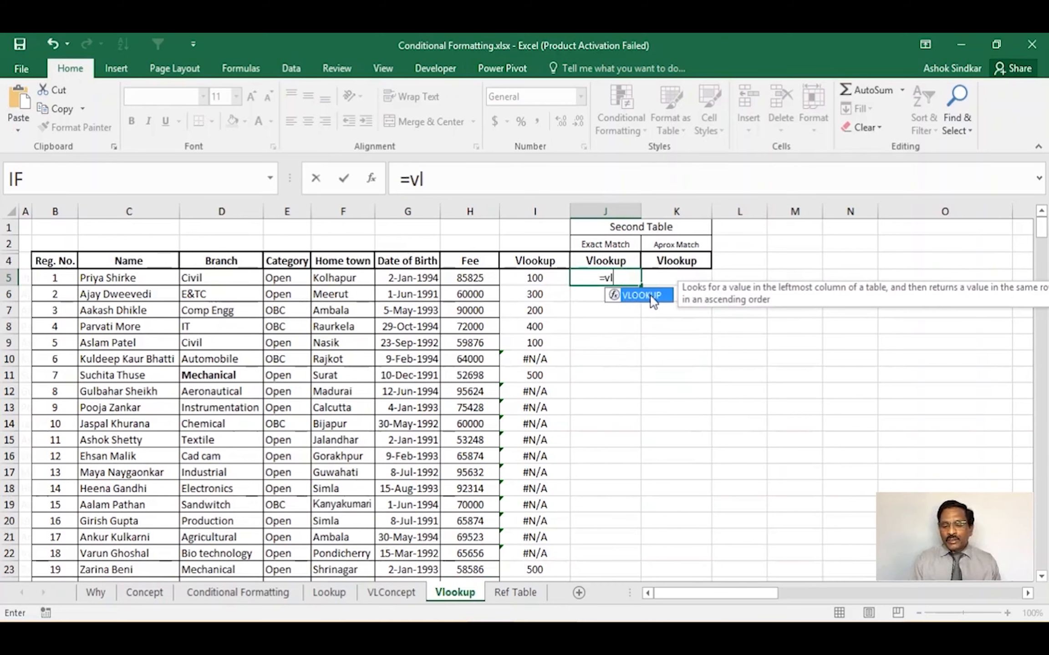
pyautogui.press('ctrl')
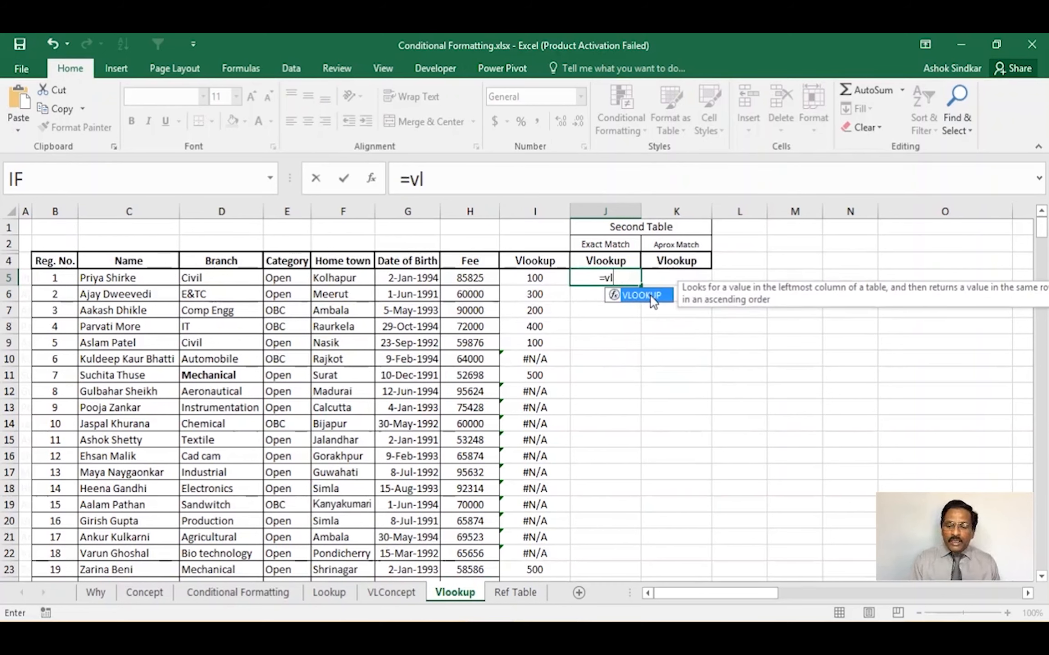
pyautogui.doubleClick(653, 301)
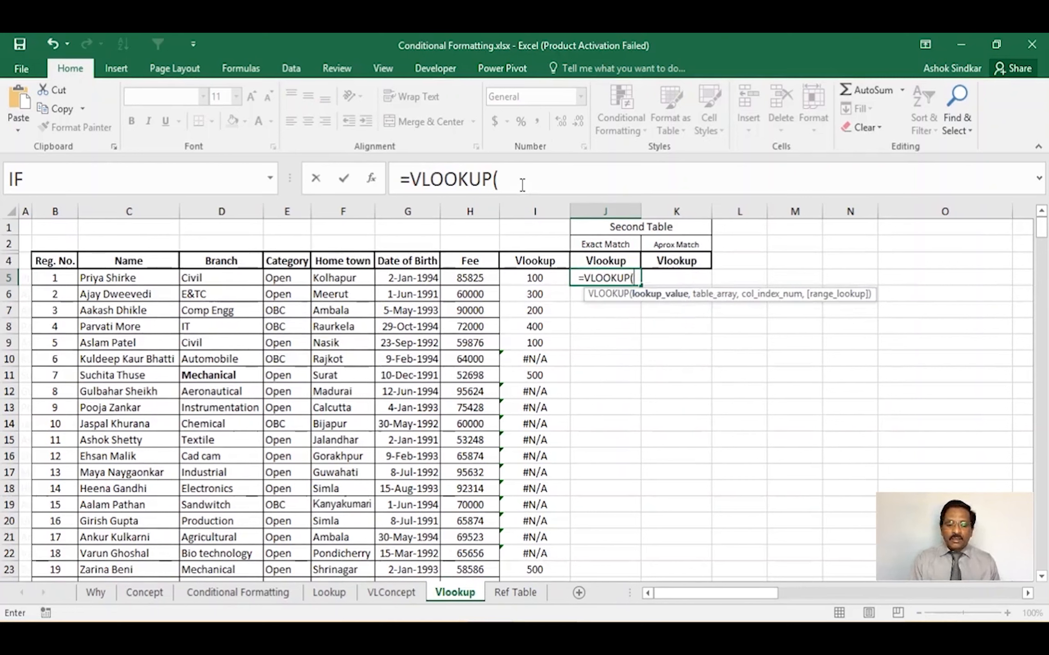
pyautogui.press('ctrl')
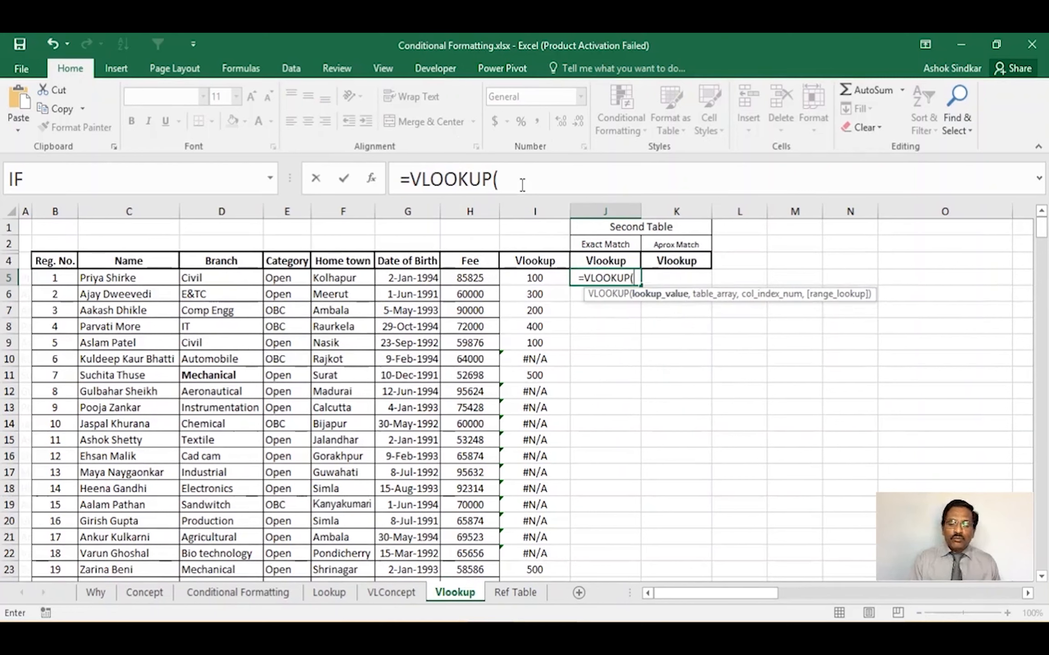
pyautogui.click(523, 185)
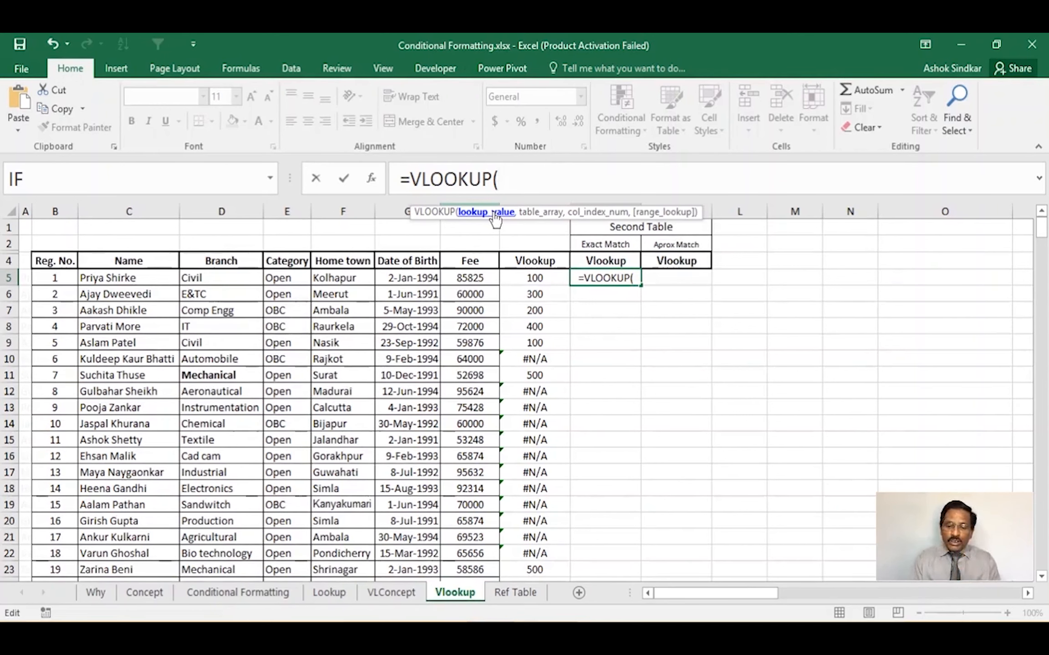
pyautogui.click(57, 281)
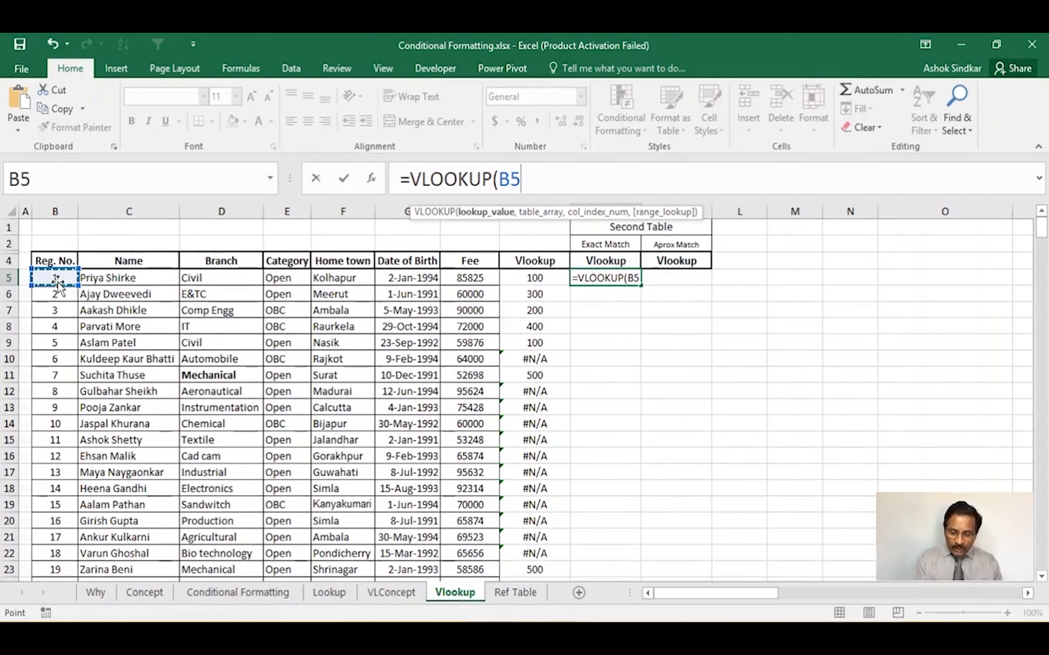
pyautogui.write(',')
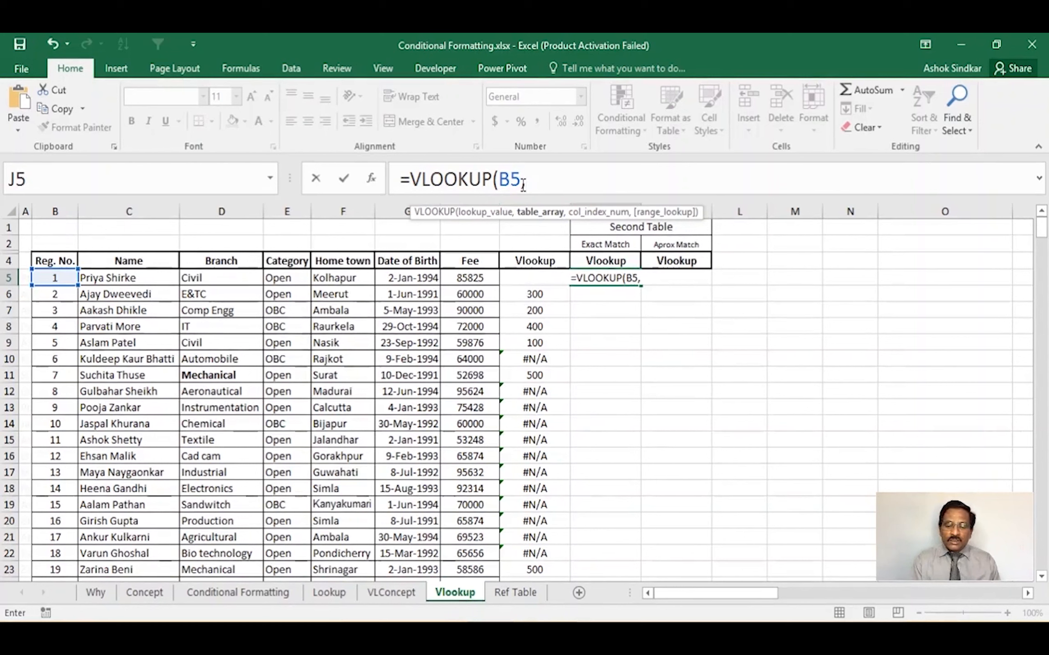
pyautogui.click(510, 599)
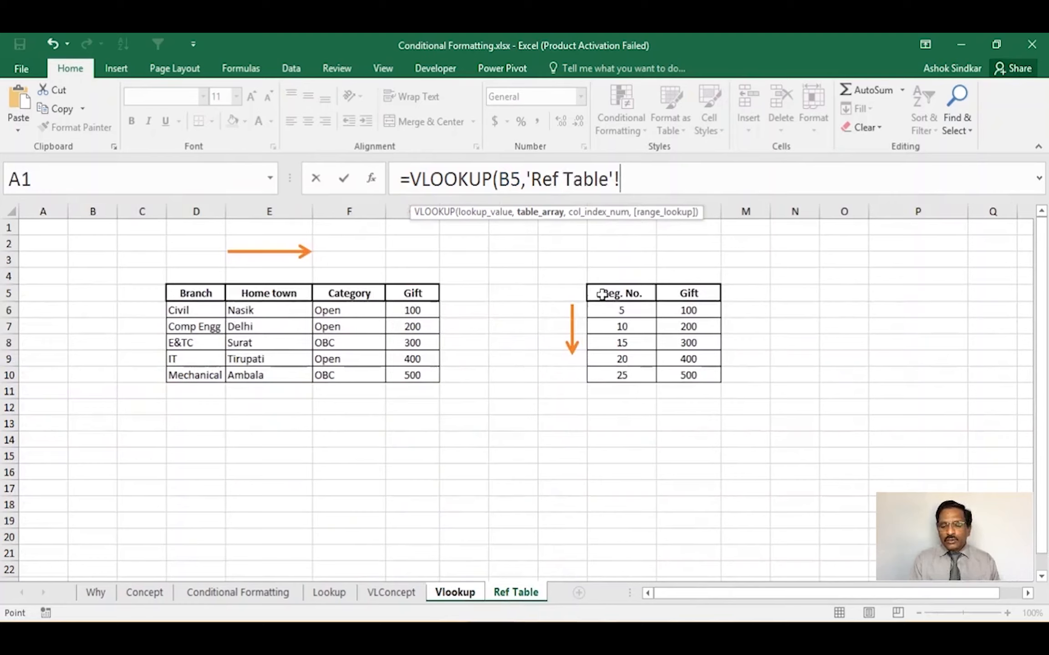
pyautogui.moveTo(596, 294); pyautogui.dragTo(691, 377)
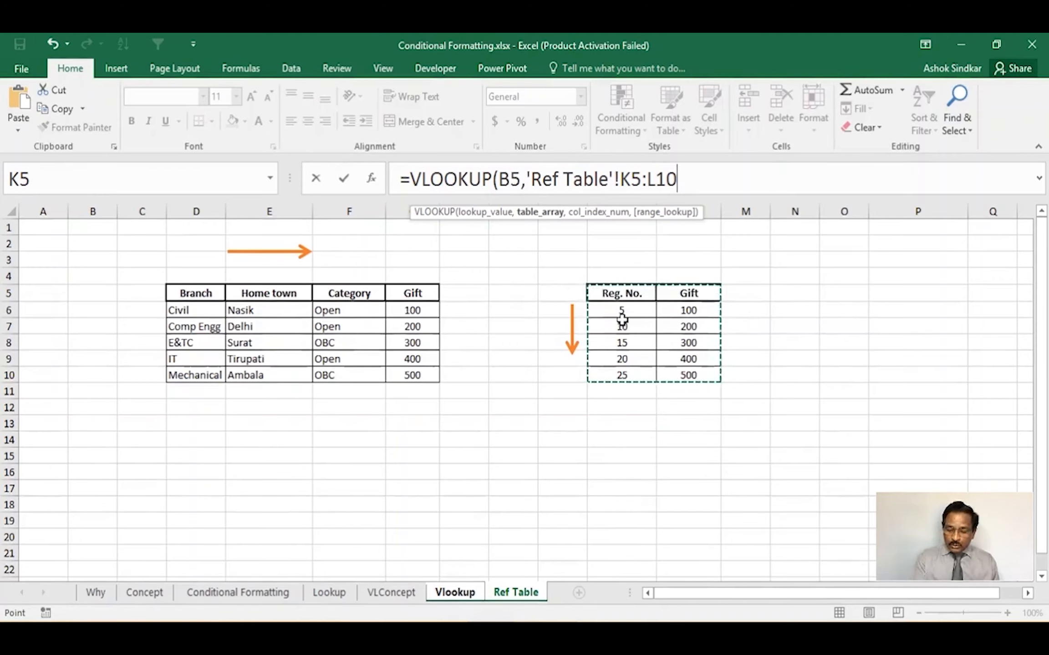
pyautogui.press('BackSpace')
pyautogui.press('BackSpace')
pyautogui.press('BackSpace')
pyautogui.press('BackSpace')
pyautogui.press('BackSpace')
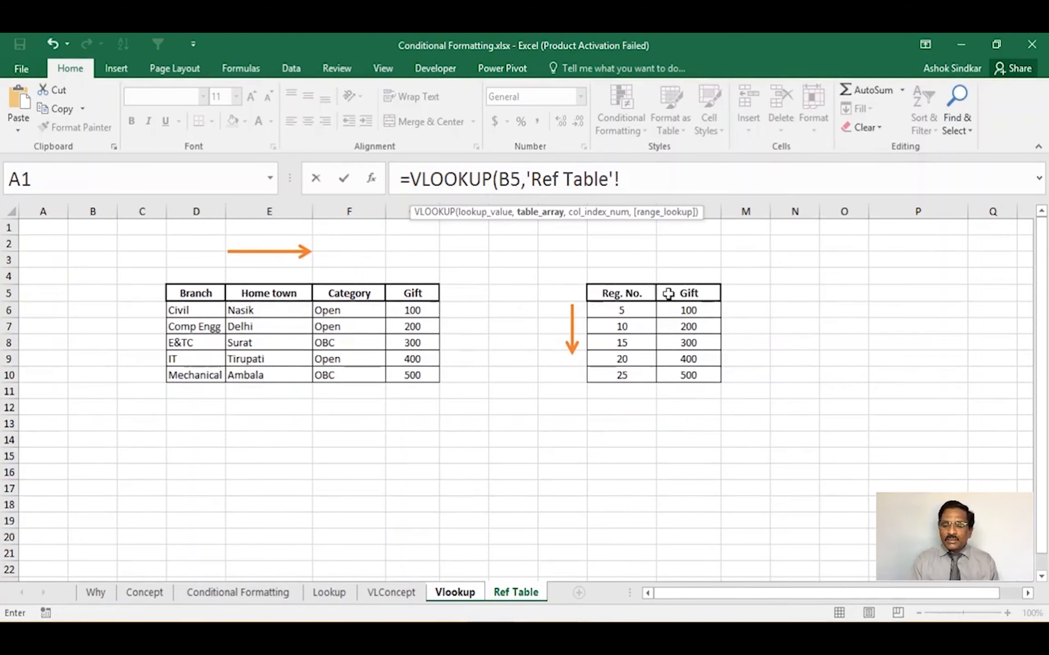
pyautogui.moveTo(668, 293); pyautogui.dragTo(838, 373)
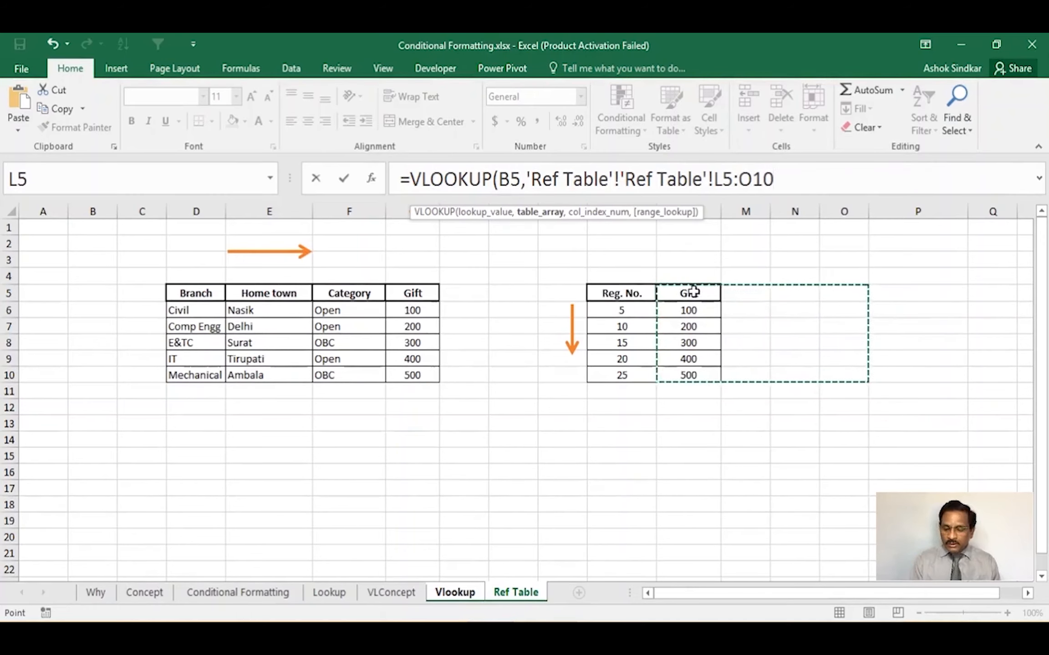
pyautogui.press('BackSpace')
pyautogui.press('BackSpace')
pyautogui.press('BackSpace')
pyautogui.press('BackSpace')
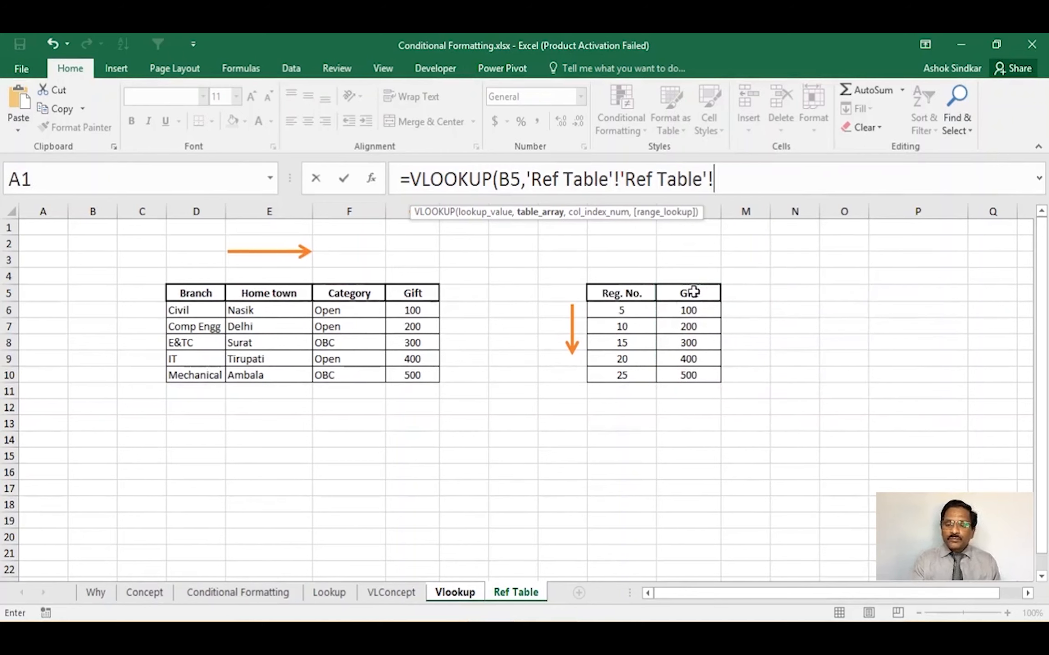
pyautogui.moveTo(642, 289); pyautogui.dragTo(689, 373)
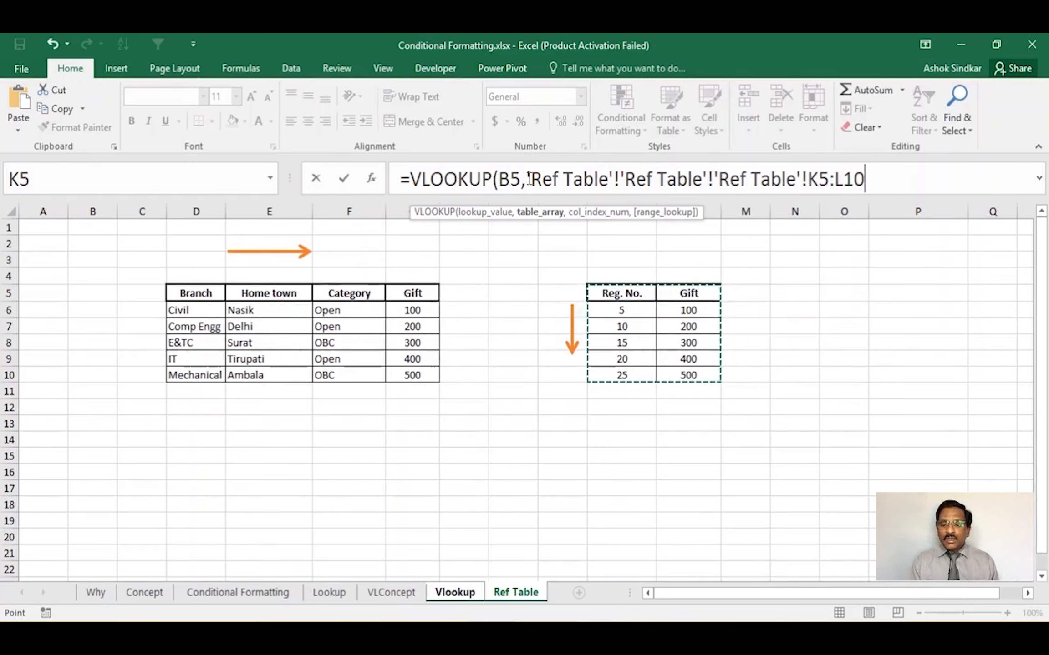
pyautogui.moveTo(526, 178); pyautogui.dragTo(882, 184)
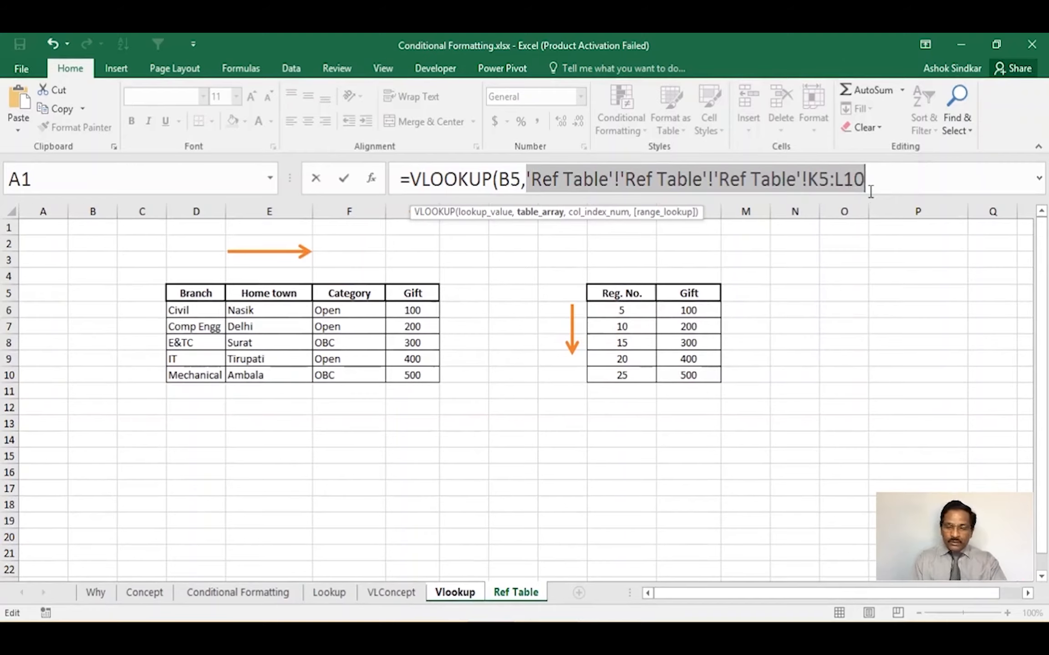
pyautogui.press('Escape')
pyautogui.click(728, 327)
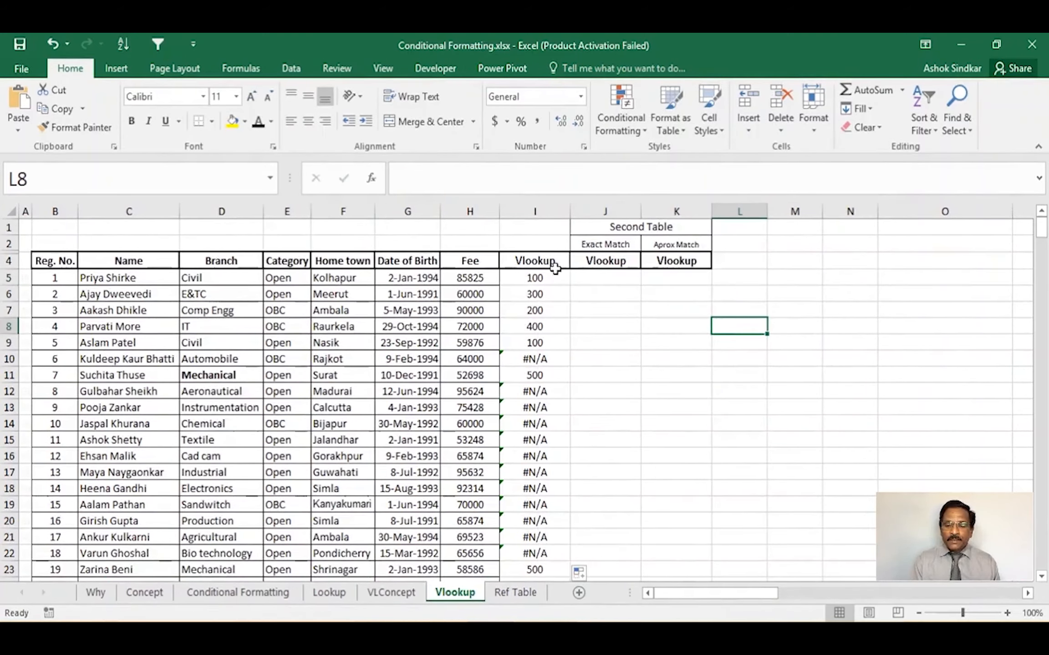
# Start a VLOOKUP formula in J5, under Exact Match, with the Reg. No. in B5 as lookup value
pyautogui.click(585, 280)
pyautogui.write('=vlo')
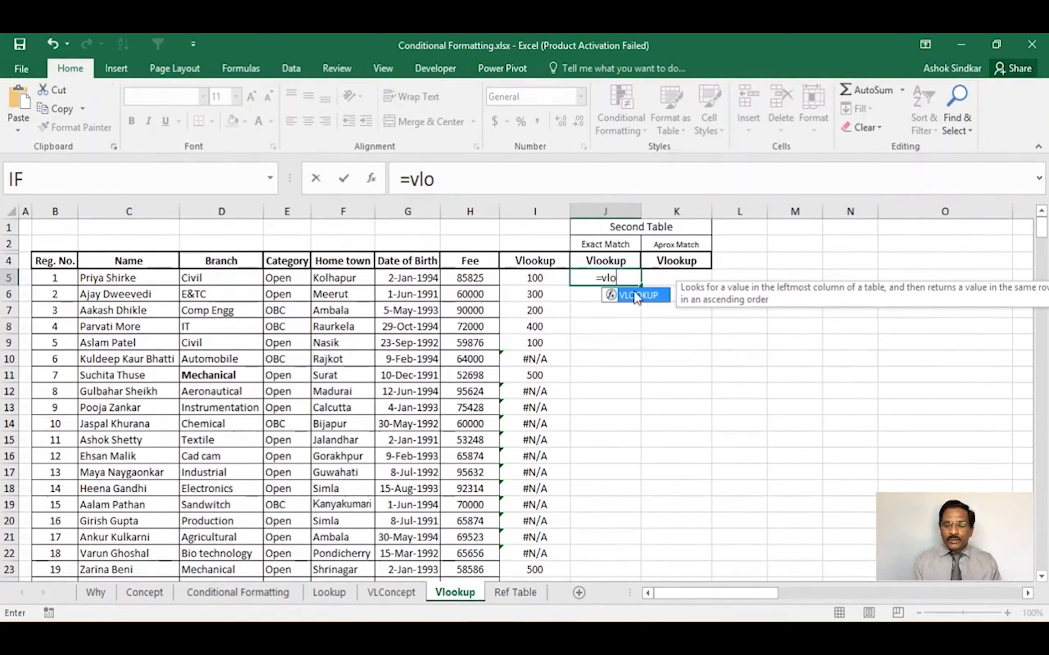
pyautogui.doubleClick(637, 297)
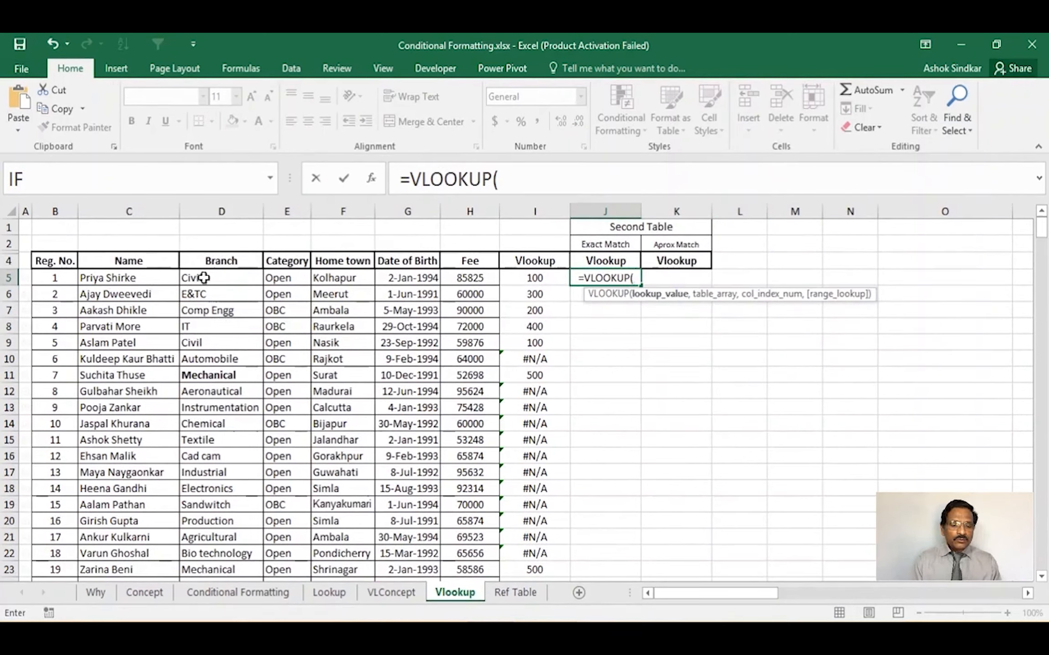
pyautogui.click(67, 277)
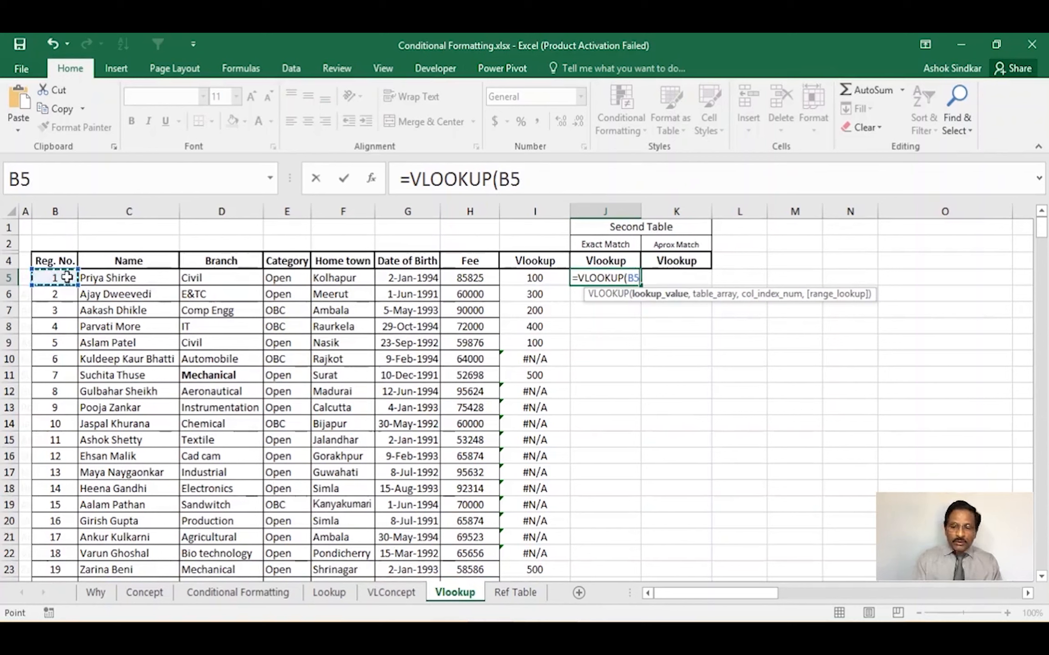
pyautogui.write(',')
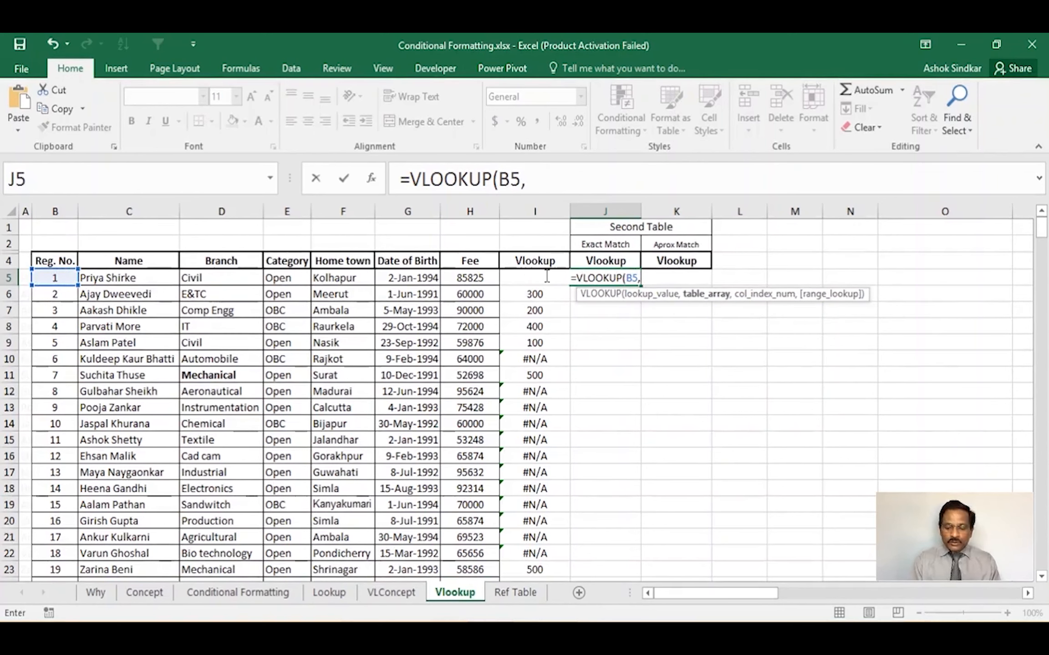
# Set the formula's table array to the Reg. No. gift table on Ref Table, with rows locked as K$5:L$10
pyautogui.click(505, 592)
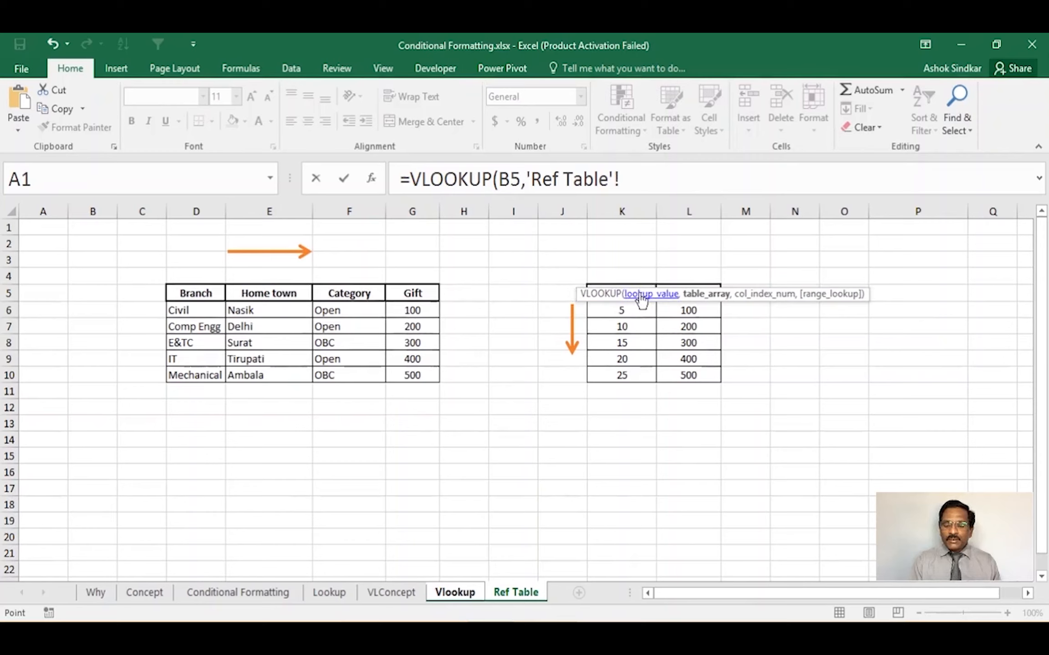
pyautogui.click(625, 274)
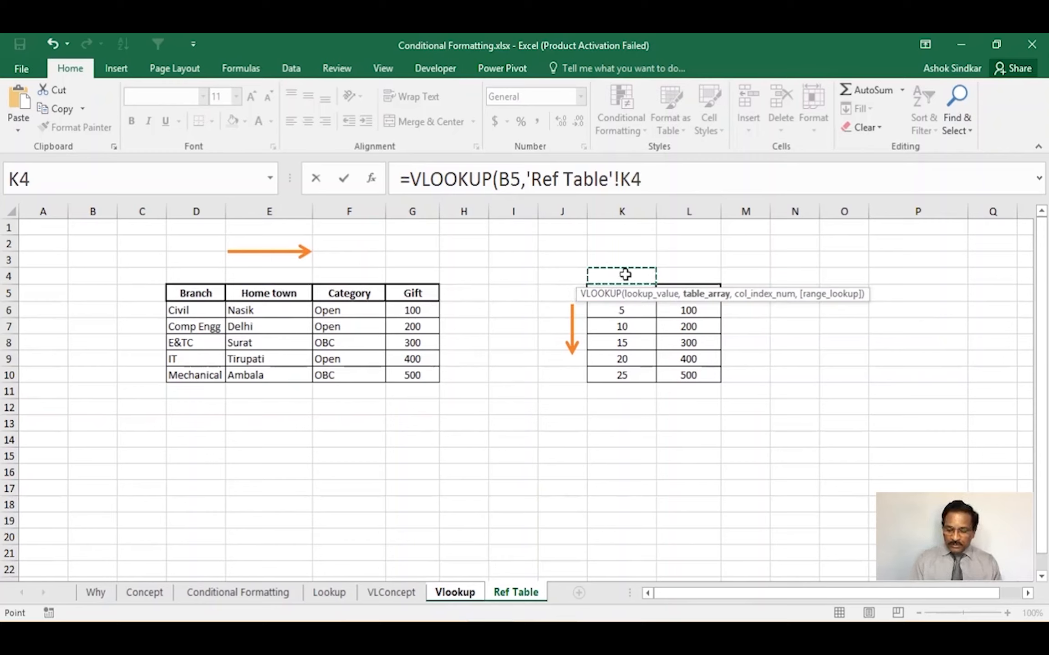
pyautogui.press('Down')
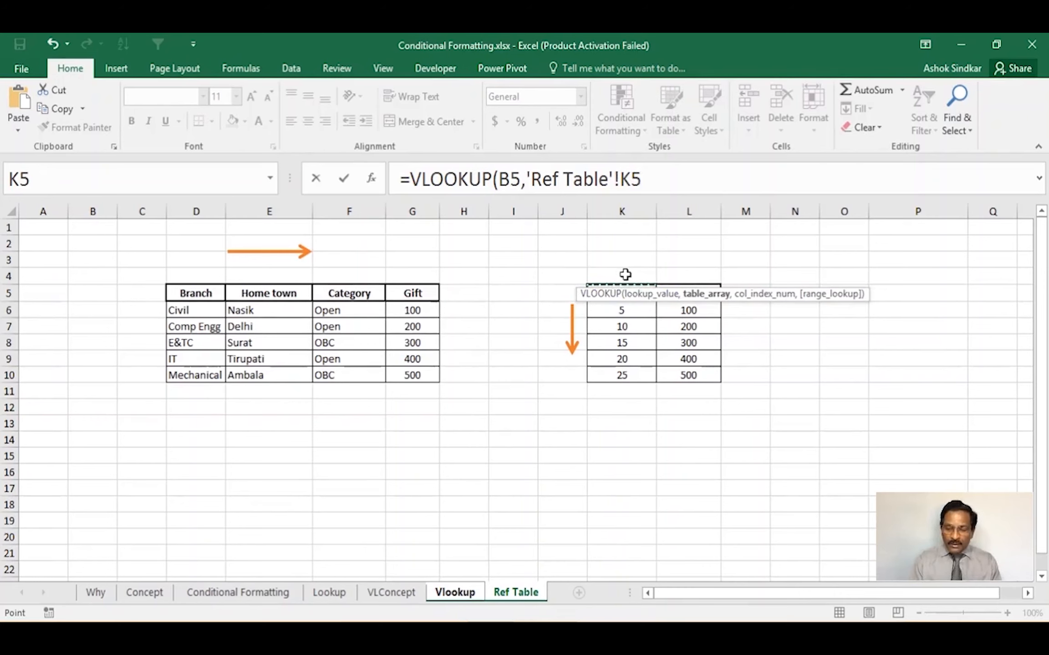
pyautogui.hotkey('shift', 'Right')
pyautogui.hotkey('shift', 'Down')
pyautogui.hotkey('shift', 'Down')
pyautogui.hotkey('shift', 'Down')
pyautogui.hotkey('shift', 'Down')
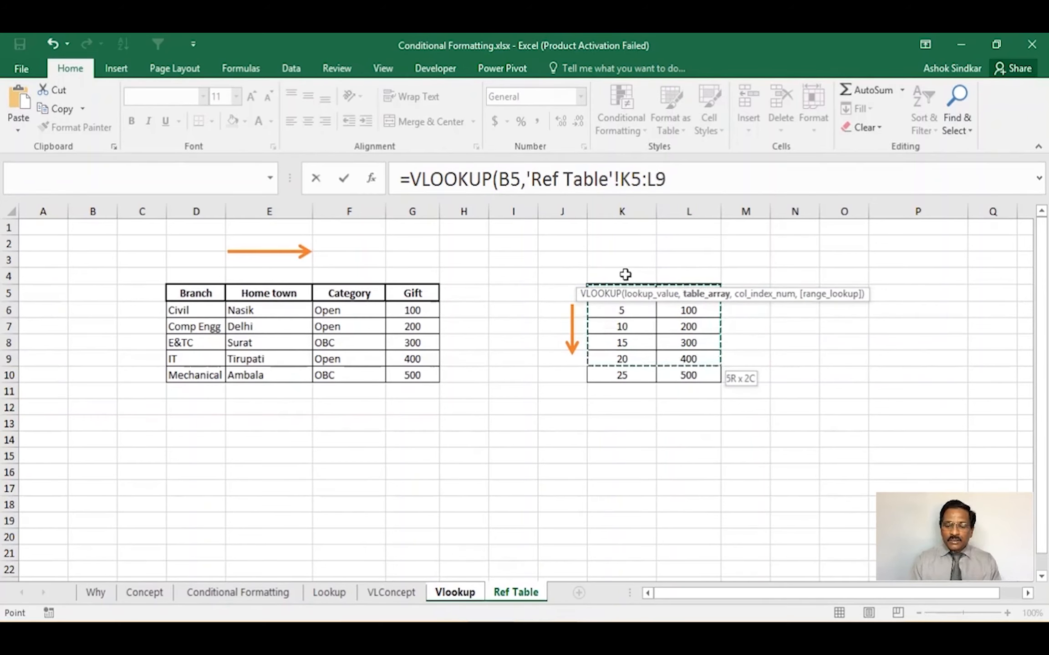
pyautogui.hotkey('shift', 'Down')
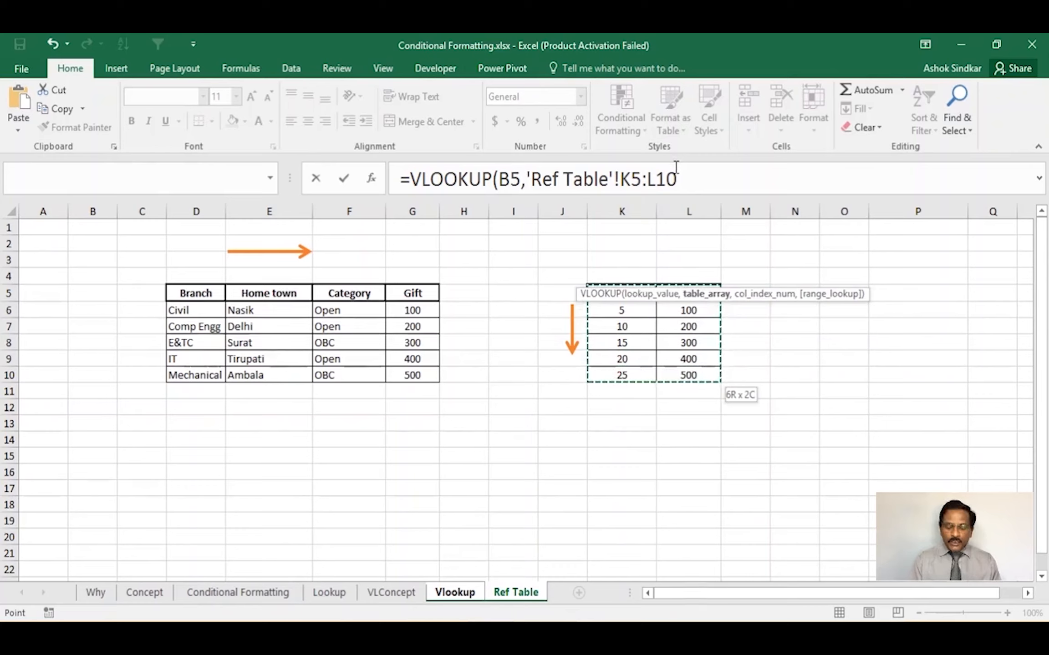
pyautogui.press('F4')
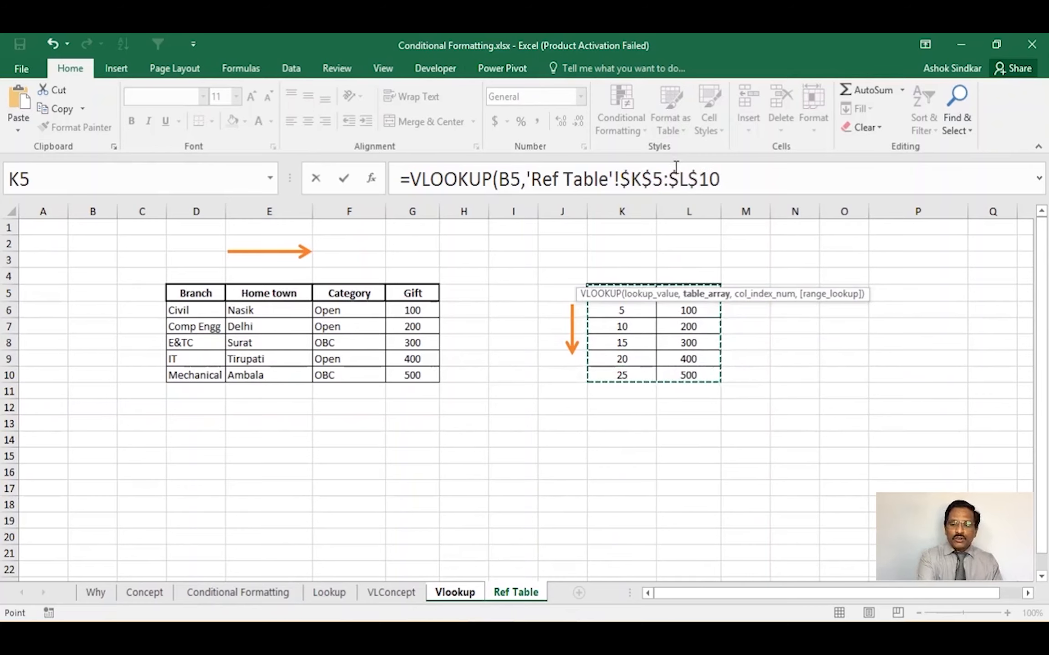
pyautogui.press('F4')
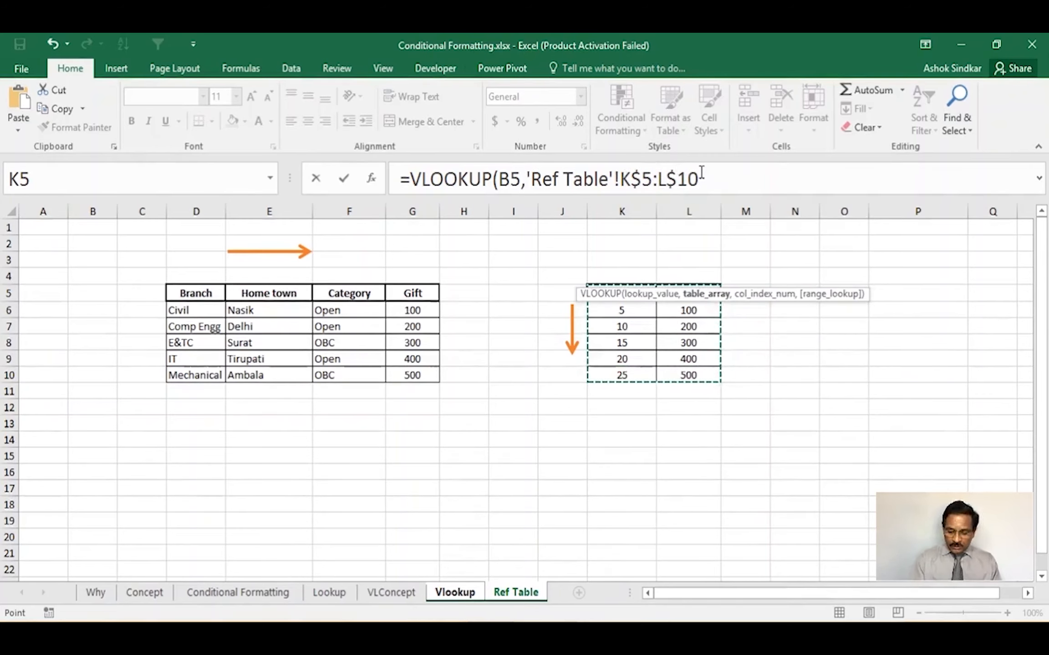
# Enter 2 as the formula's column index number and continue to the range lookup argument
pyautogui.write(',')
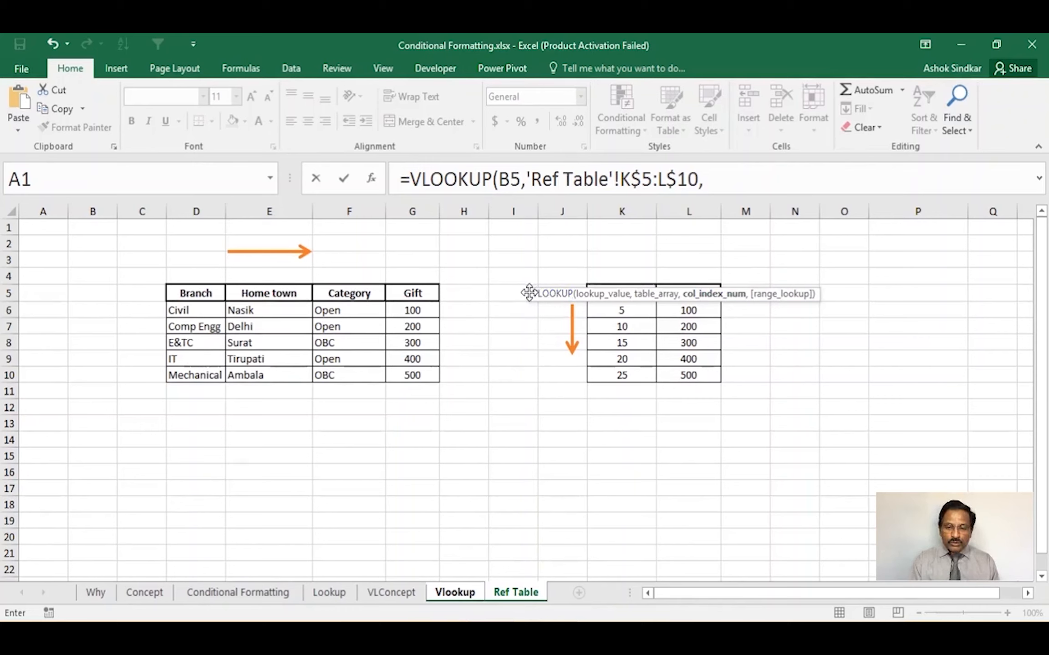
pyautogui.moveTo(529, 293); pyautogui.dragTo(475, 234)
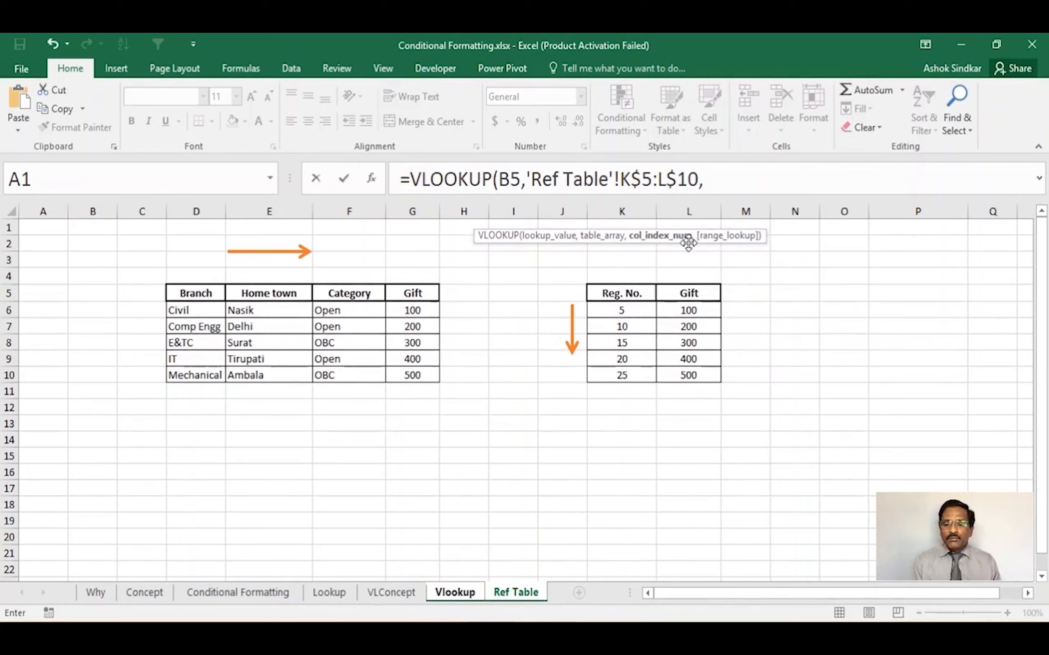
pyautogui.click(723, 191)
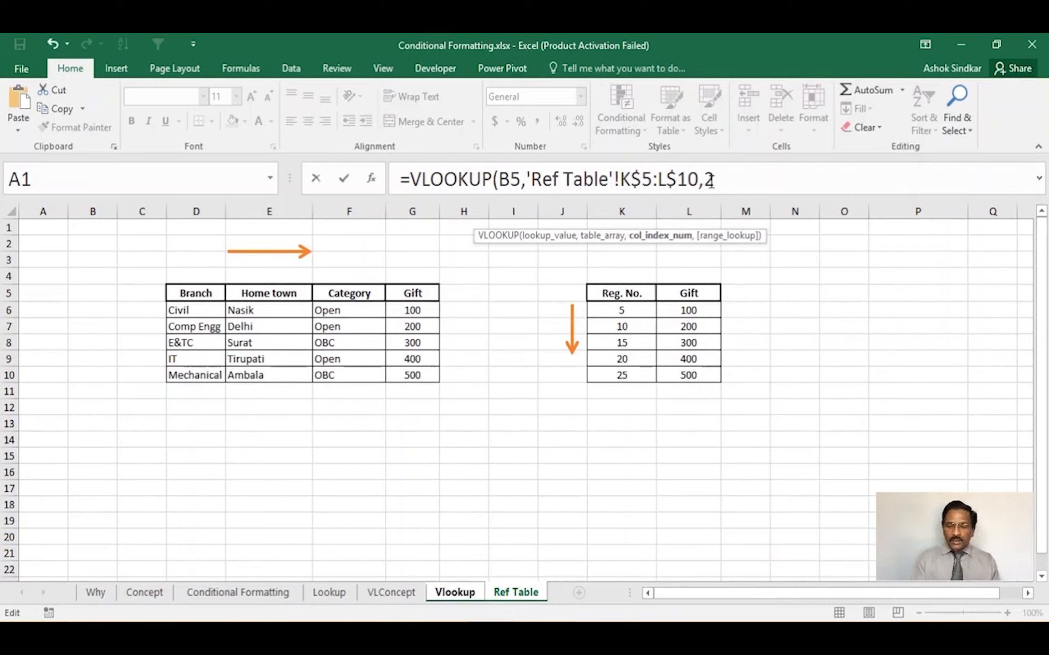
pyautogui.write(',')
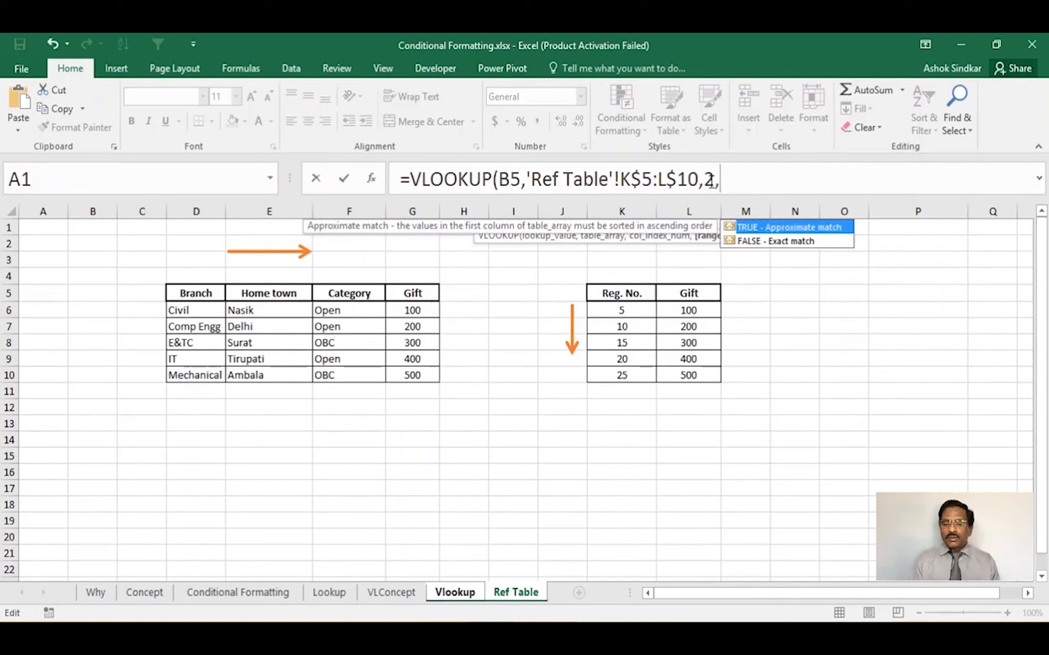
# Finish the J5 formula with FALSE (exact match) as range lookup and fill it down the Exact Match column
pyautogui.doubleClick(792, 241)
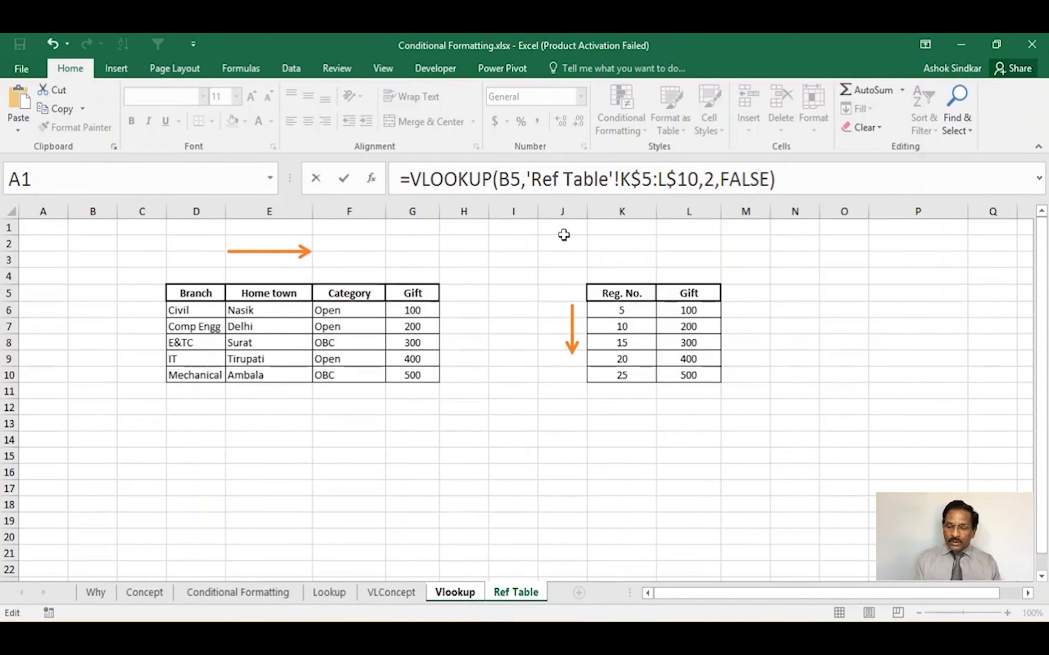
pyautogui.press('Return')
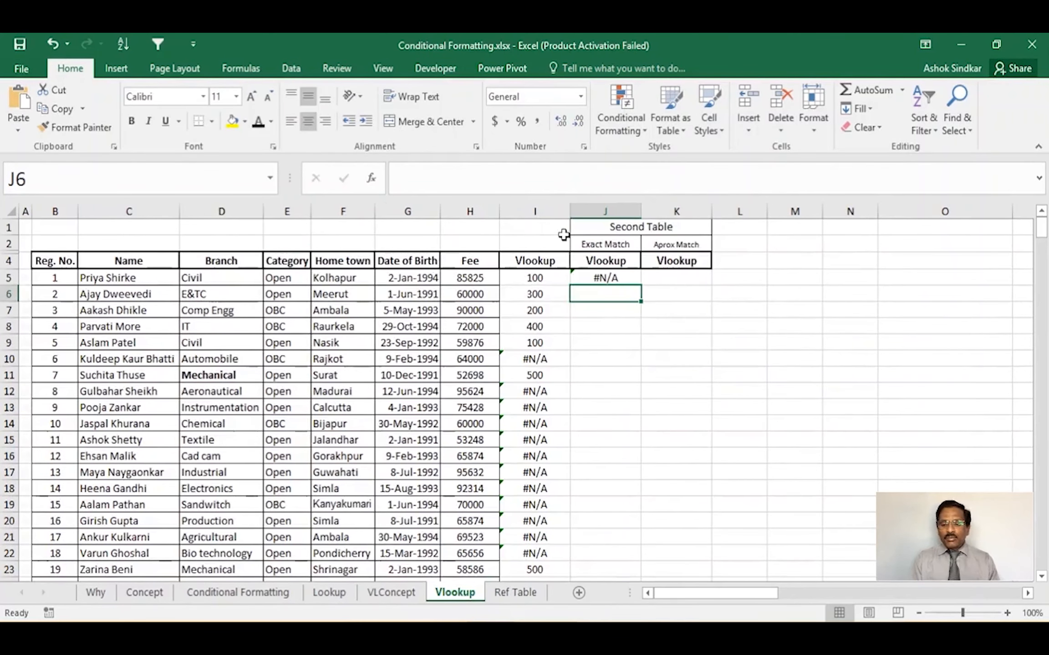
pyautogui.click(614, 276)
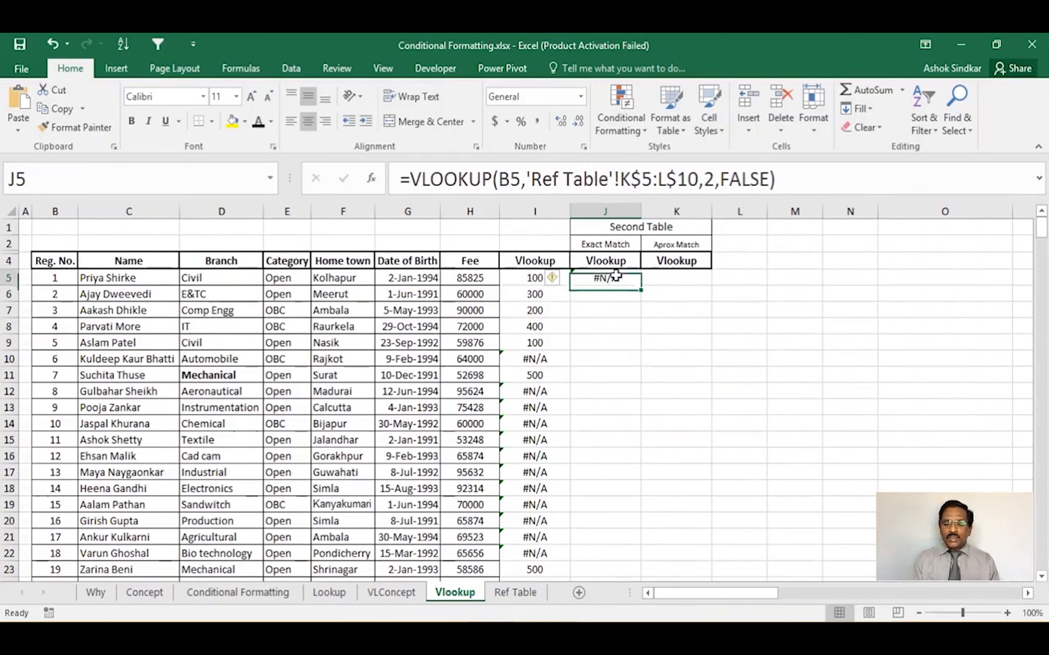
pyautogui.doubleClick(642, 286)
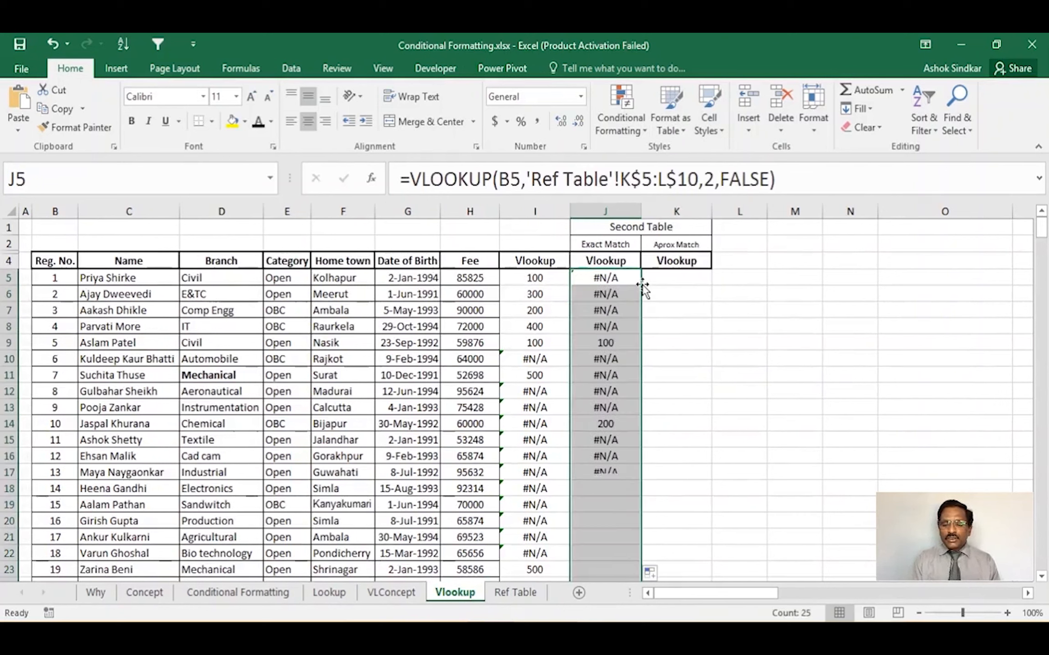
# Examine the exact-match results in the rows for Reg. No. 5, 10, 15, 20 and 25
pyautogui.click(4, 343)
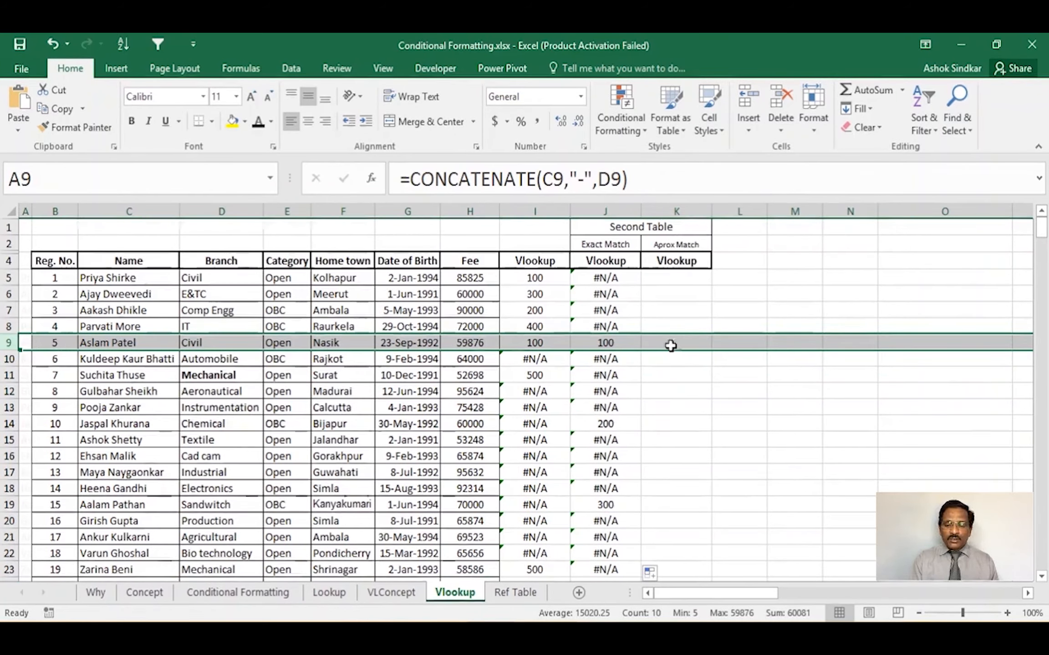
pyautogui.click(9, 424)
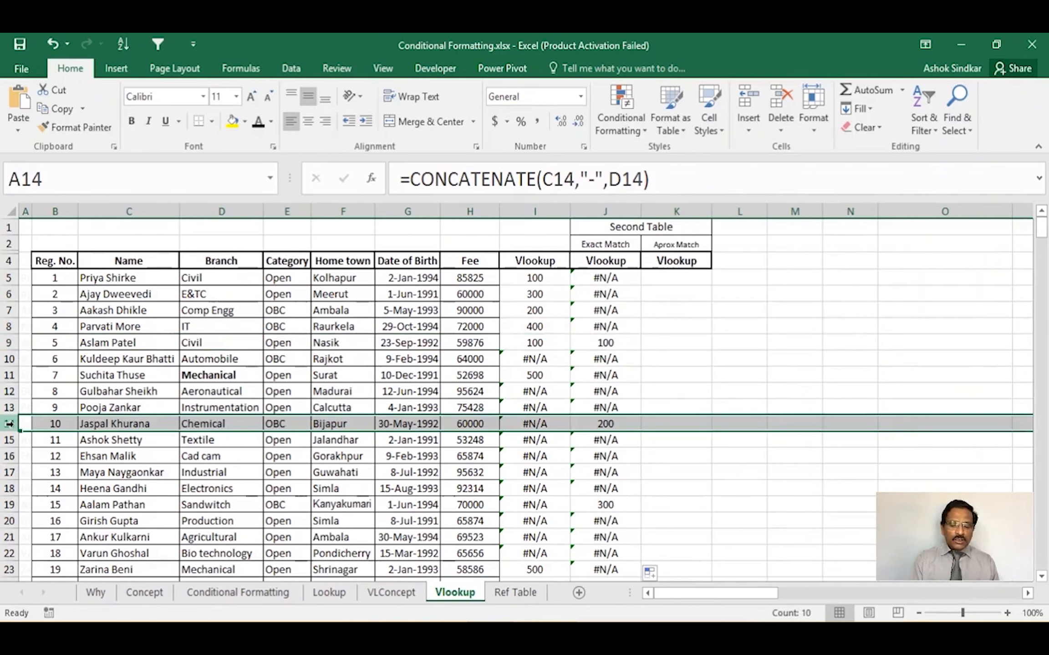
pyautogui.click(10, 505)
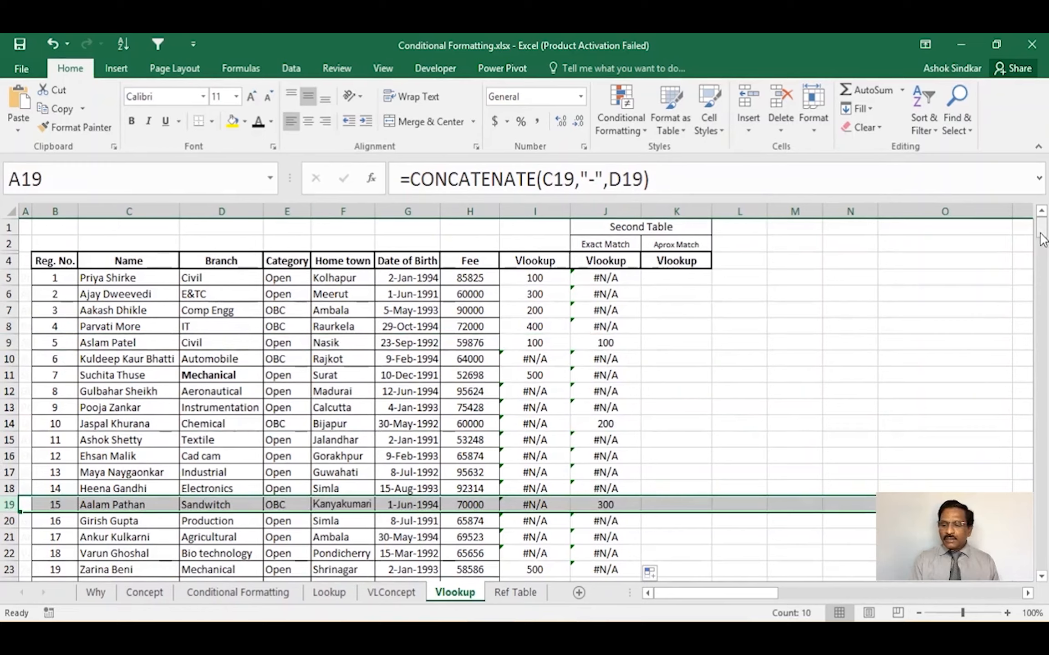
pyautogui.moveTo(1043, 239); pyautogui.dragTo(1043, 250)
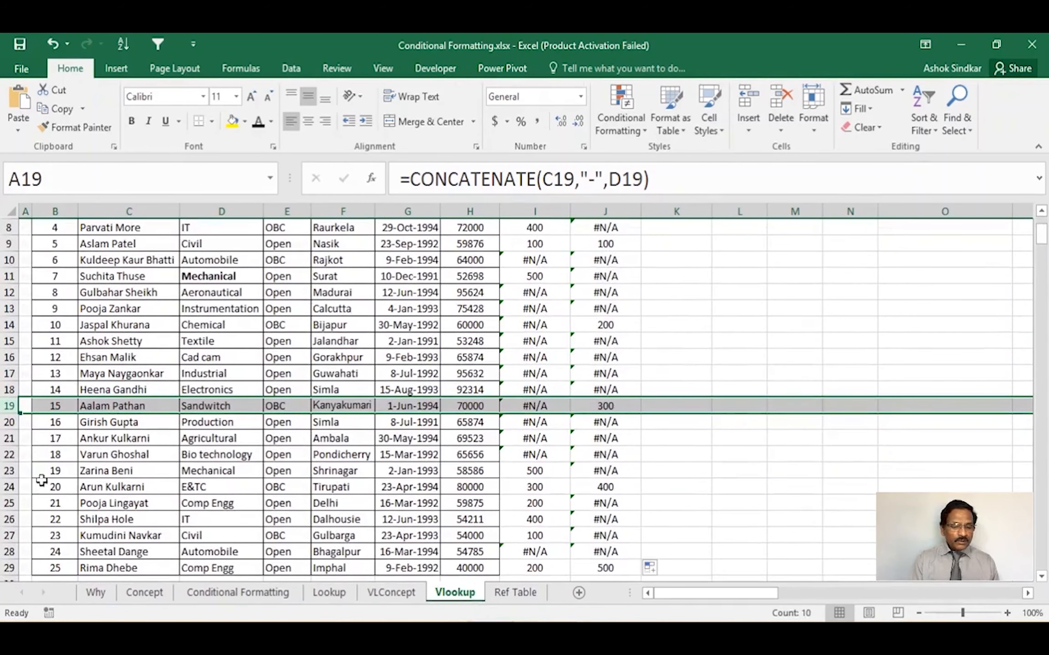
pyautogui.click(9, 487)
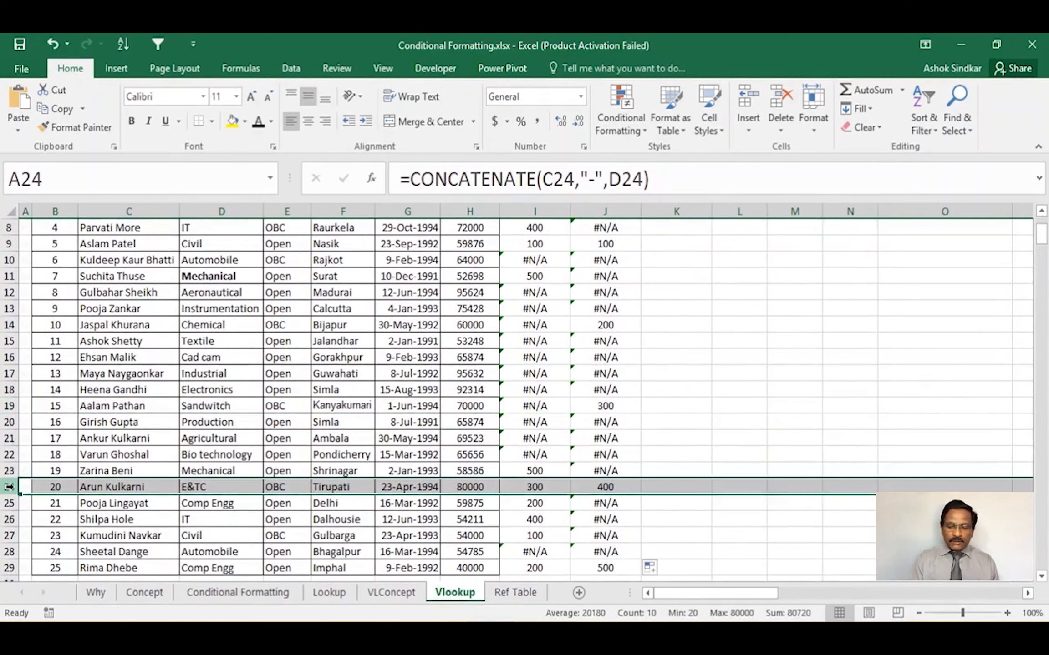
pyautogui.click(9, 568)
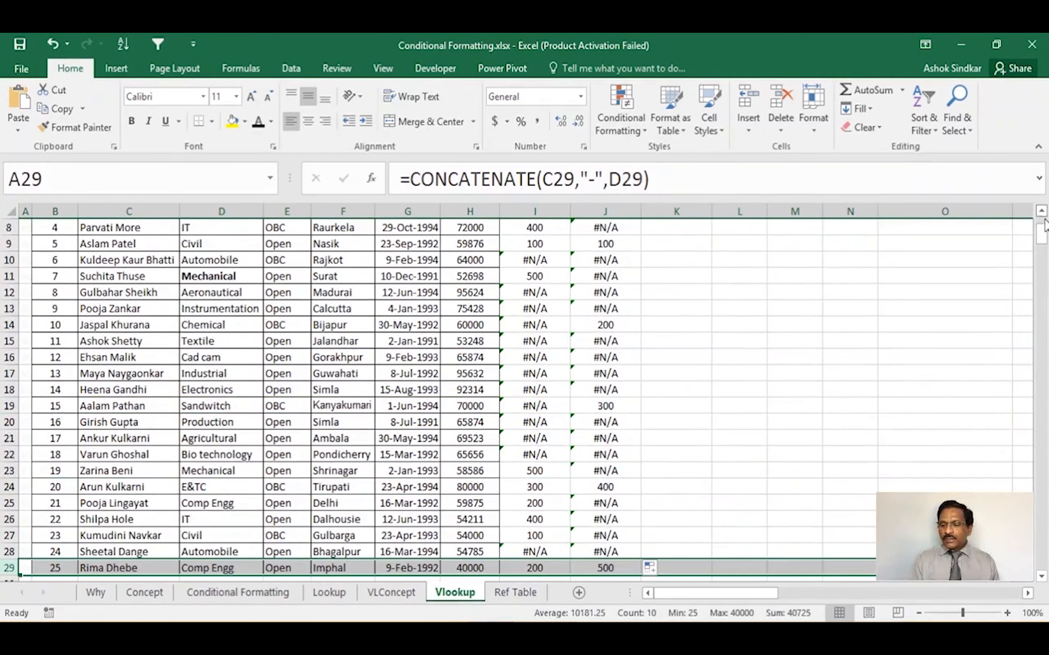
pyautogui.moveTo(1043, 227); pyautogui.dragTo(1041, 217)
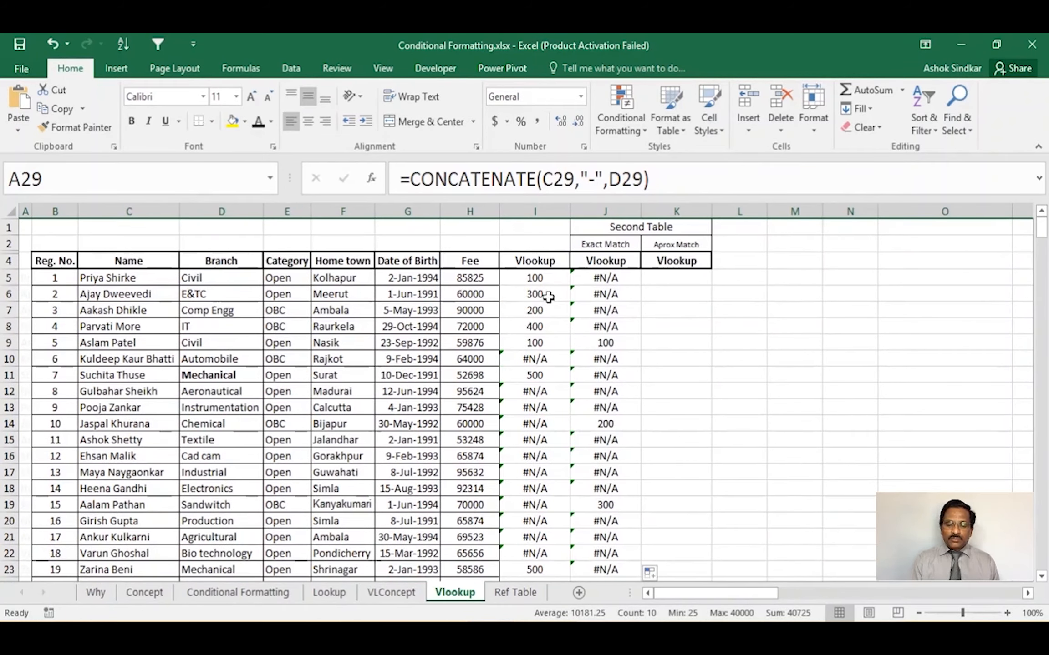
# Compare the VLOOKUP formulas in I5 and J5, including the range lookup argument of J5
pyautogui.click(544, 275)
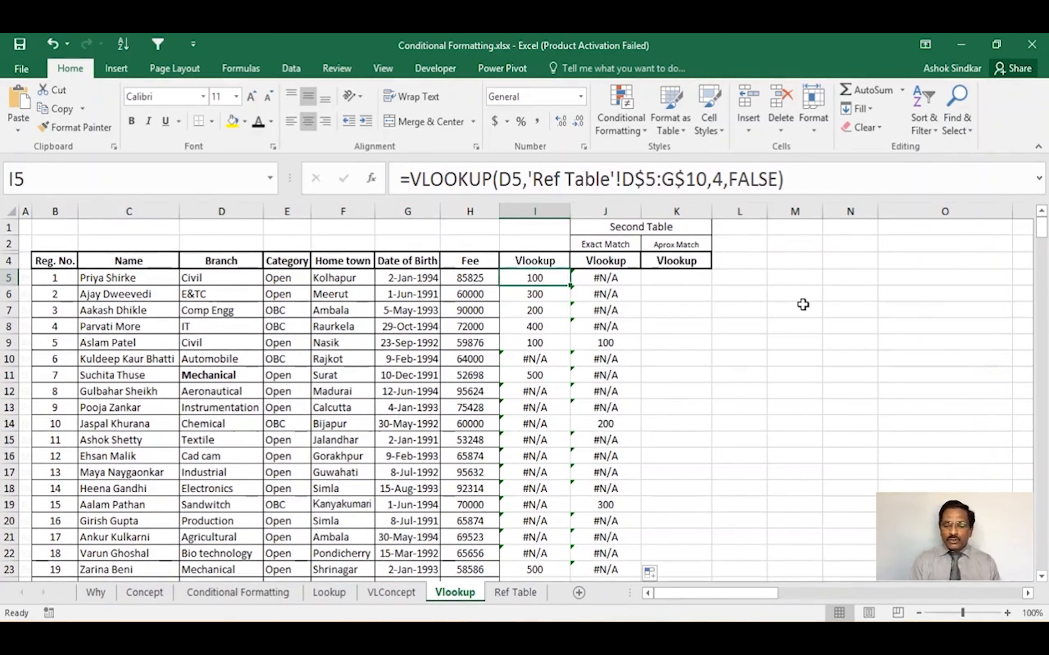
pyautogui.click(625, 279)
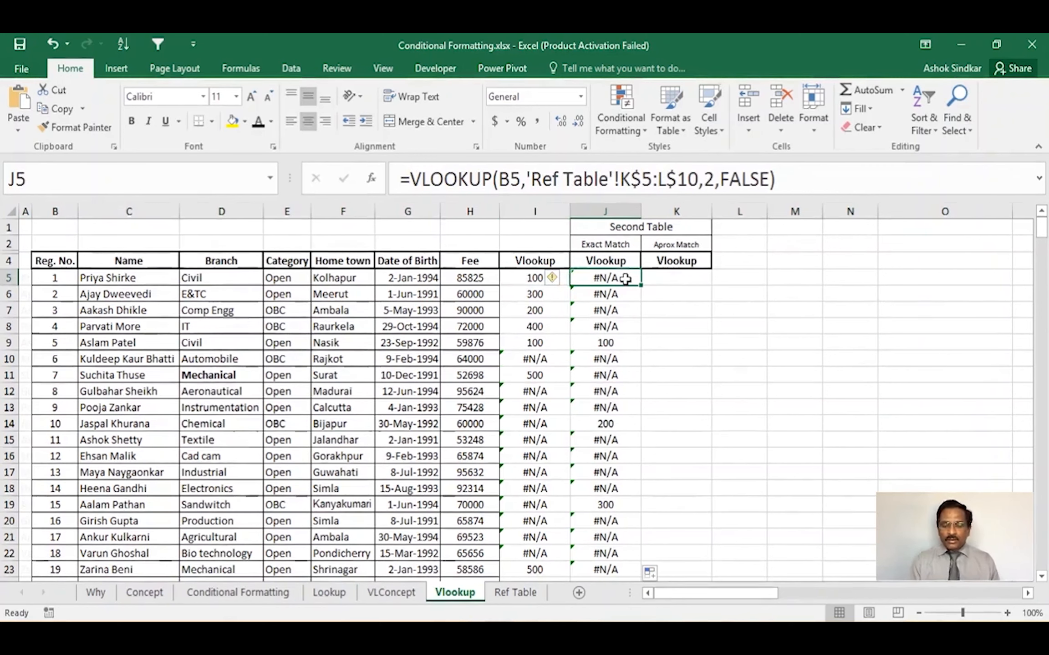
pyautogui.click(527, 274)
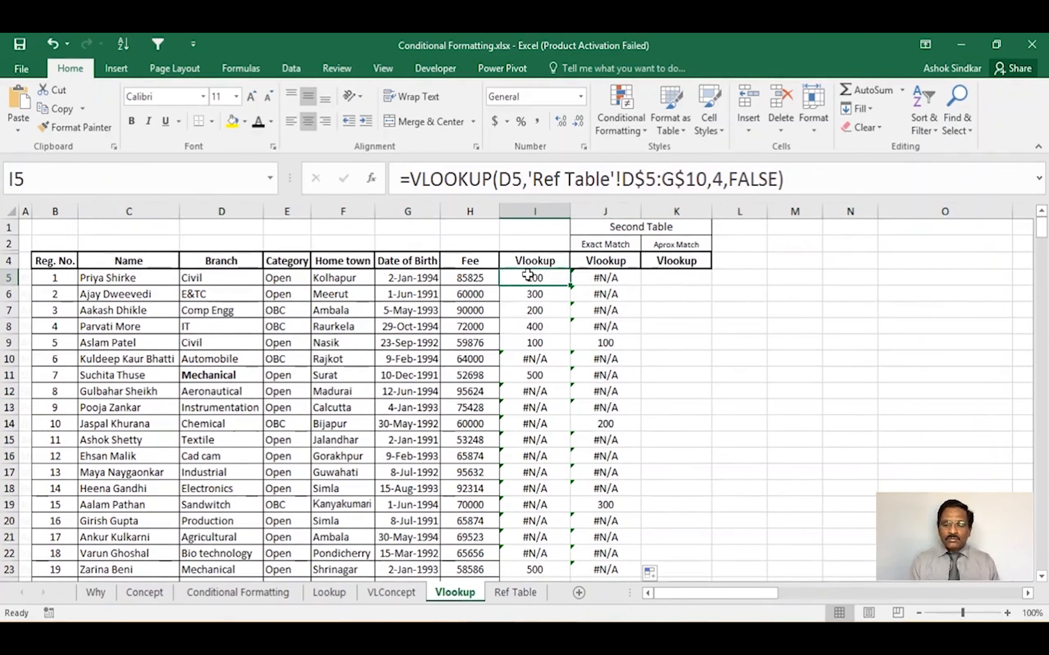
pyautogui.click(586, 276)
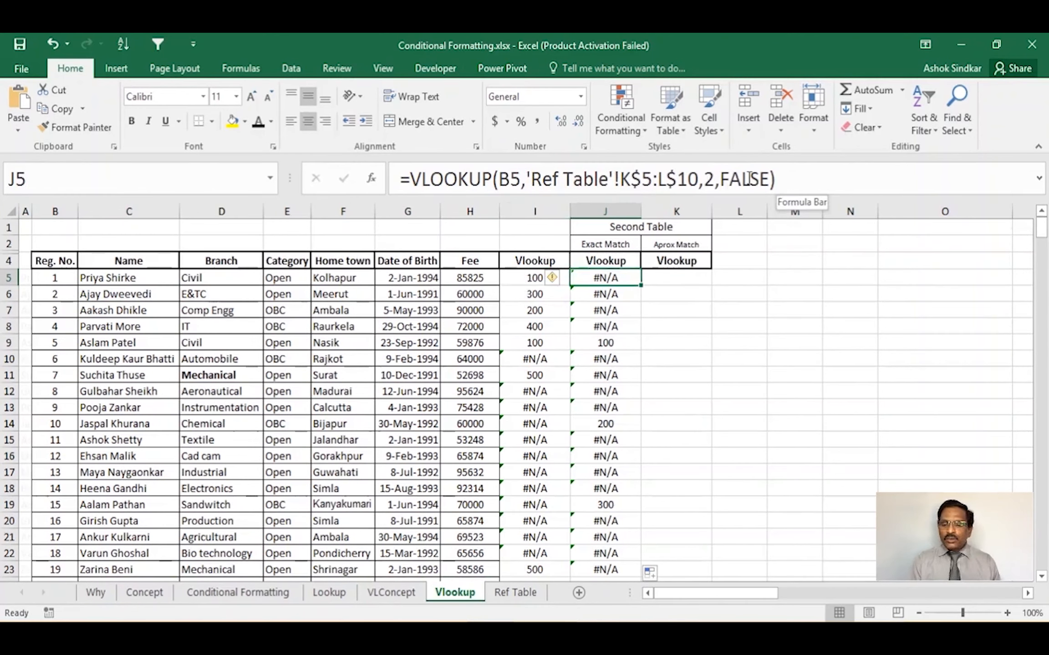
pyautogui.moveTo(769, 179); pyautogui.dragTo(730, 179)
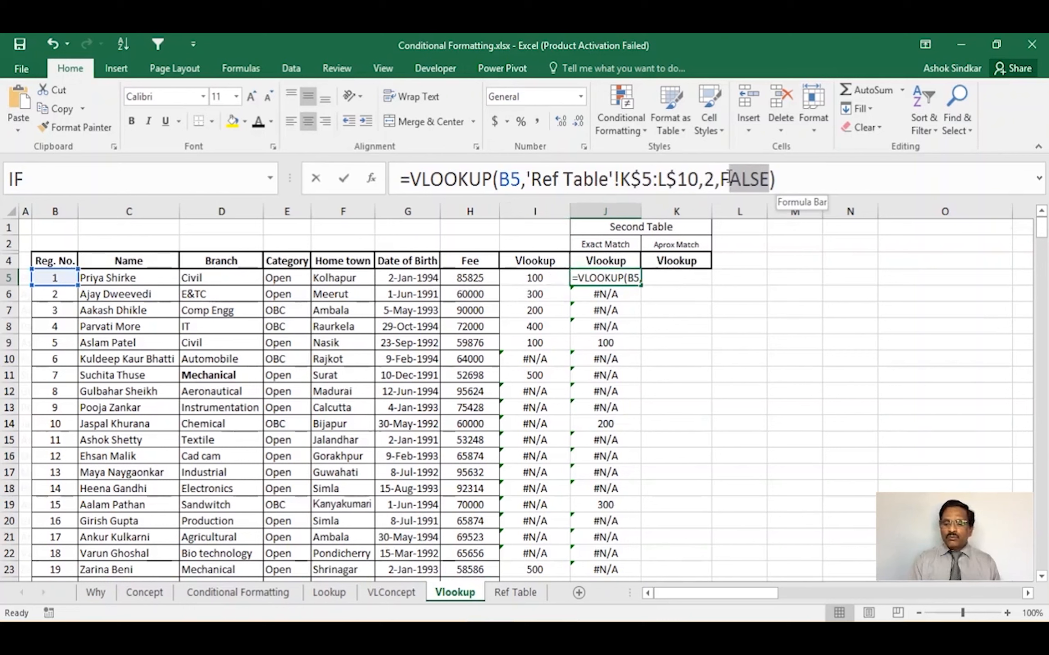
pyautogui.click(792, 179)
pyautogui.click(805, 347)
# Copy the text of the J5 formula into K5, under Aprox Match, keeping its references unchanged
pyautogui.click(623, 281)
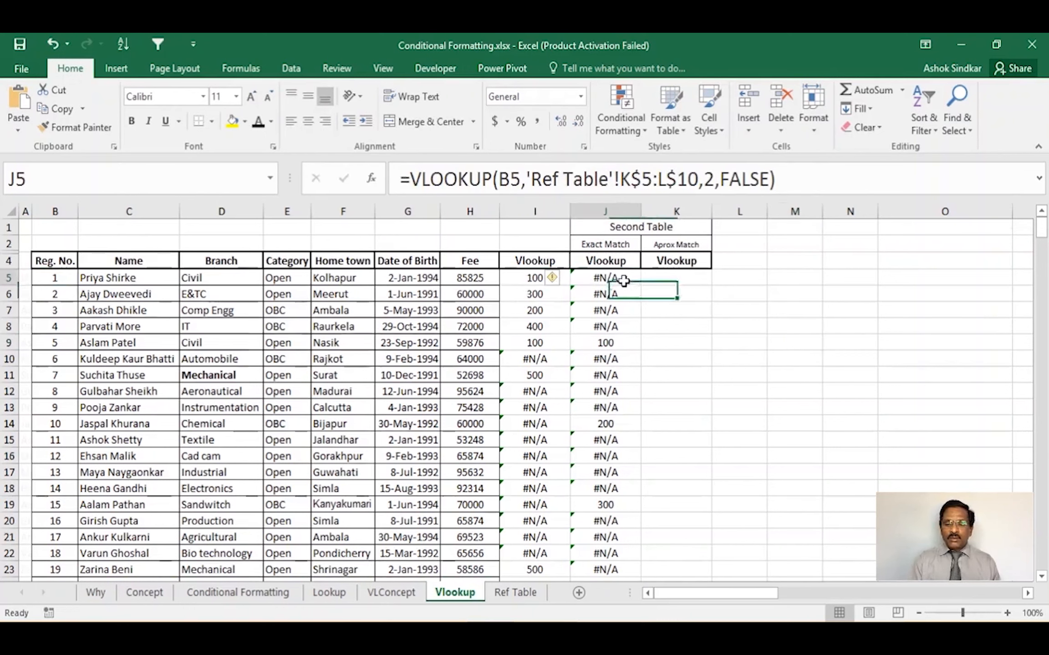
pyautogui.moveTo(792, 179); pyautogui.dragTo(345, 186)
pyautogui.hotkey('ctrl', 'c')
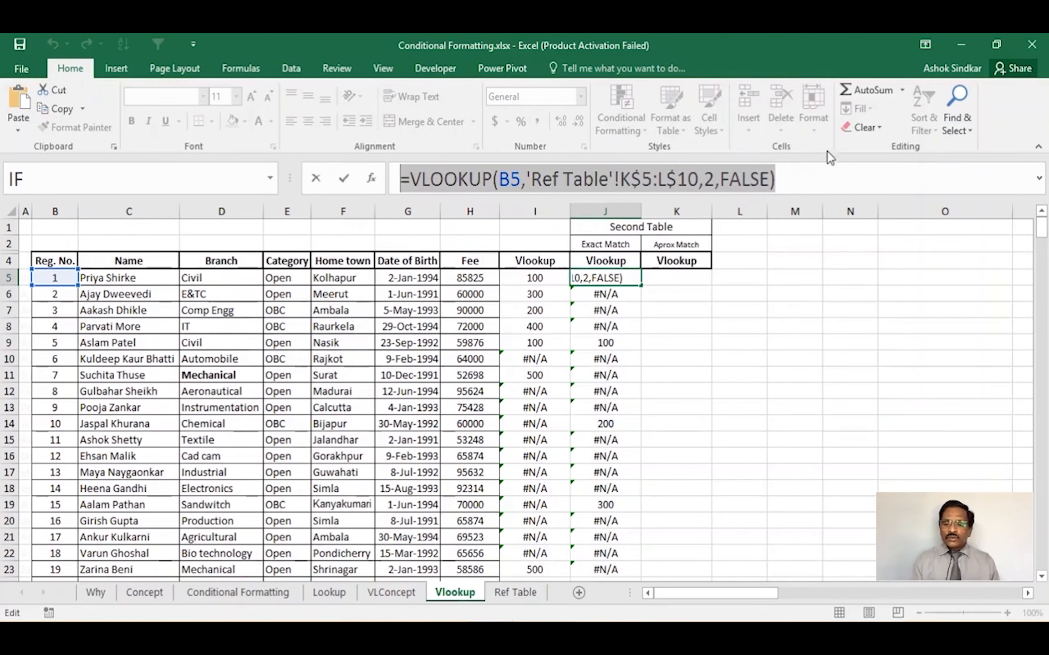
pyautogui.click(811, 184)
pyautogui.click(789, 343)
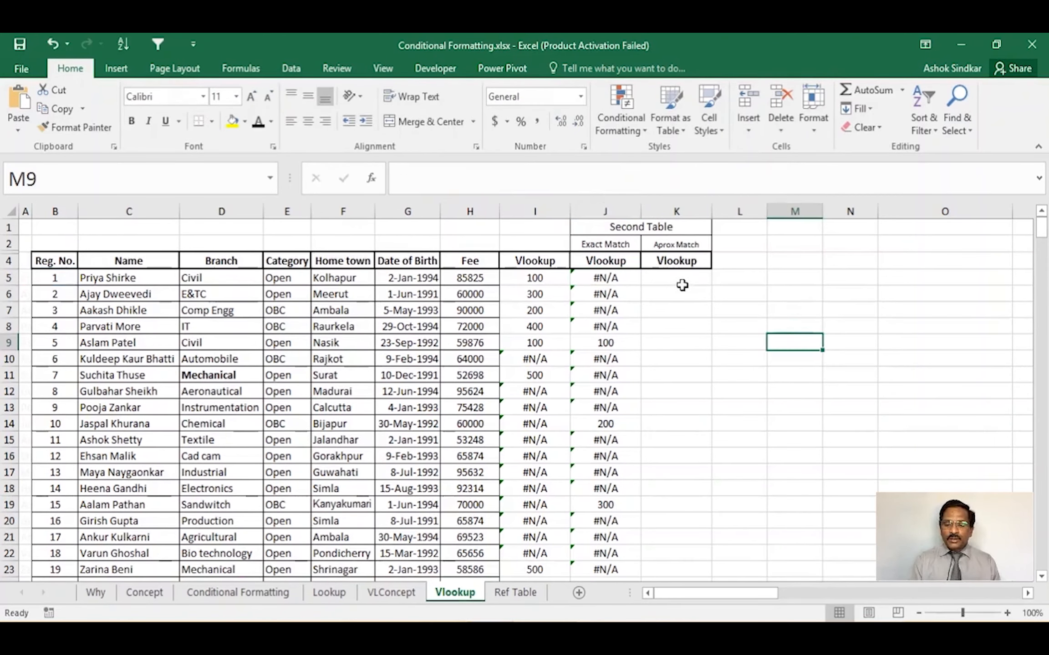
pyautogui.click(678, 277)
pyautogui.click(465, 186)
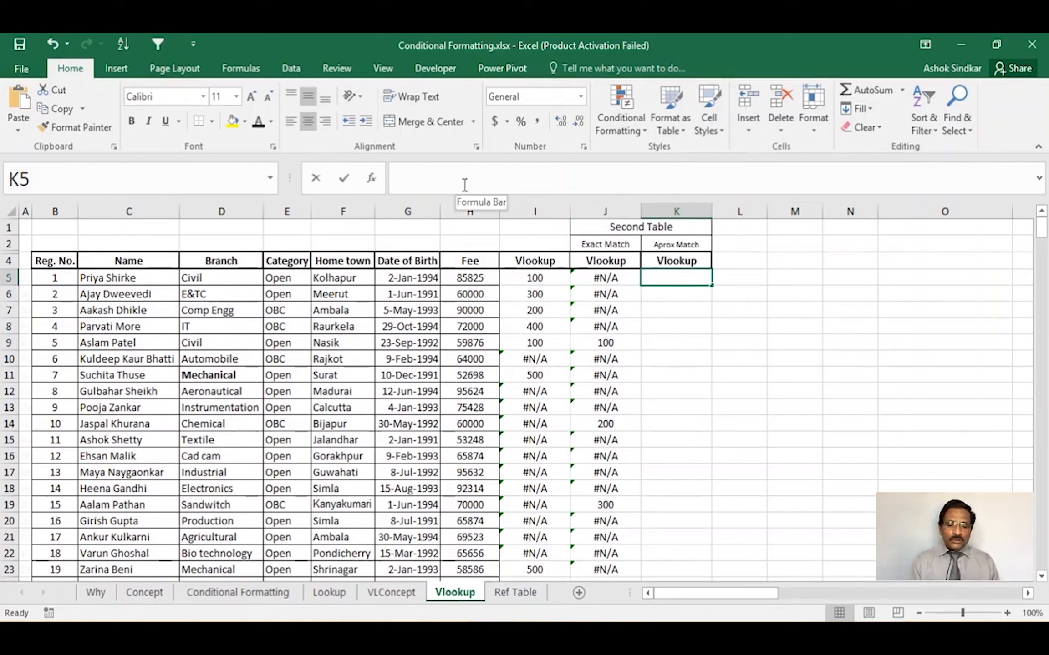
pyautogui.hotkey('ctrl', 'v')
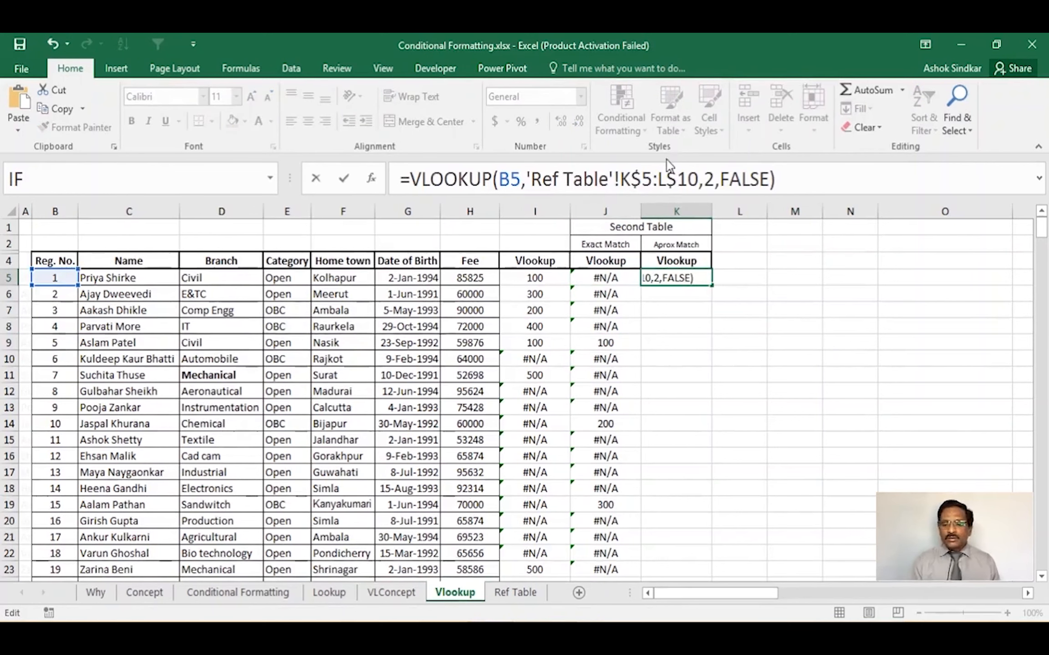
pyautogui.press('Return')
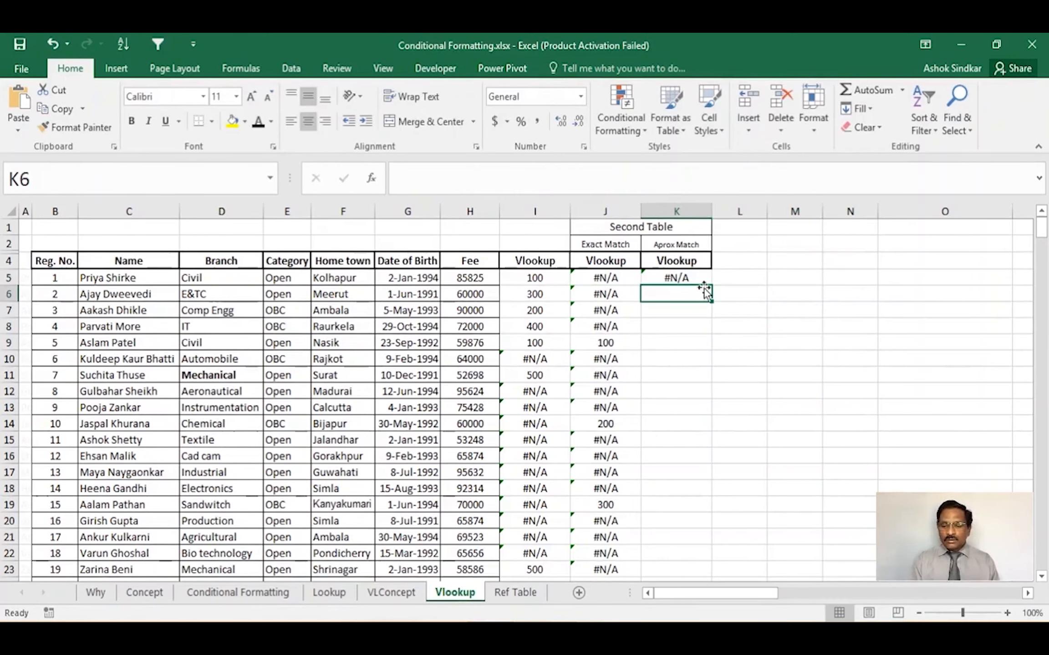
# Compare the formulas in J5 and K5, checking K5's arguments from the B5 lookup value to the range lookup
pyautogui.click(701, 279)
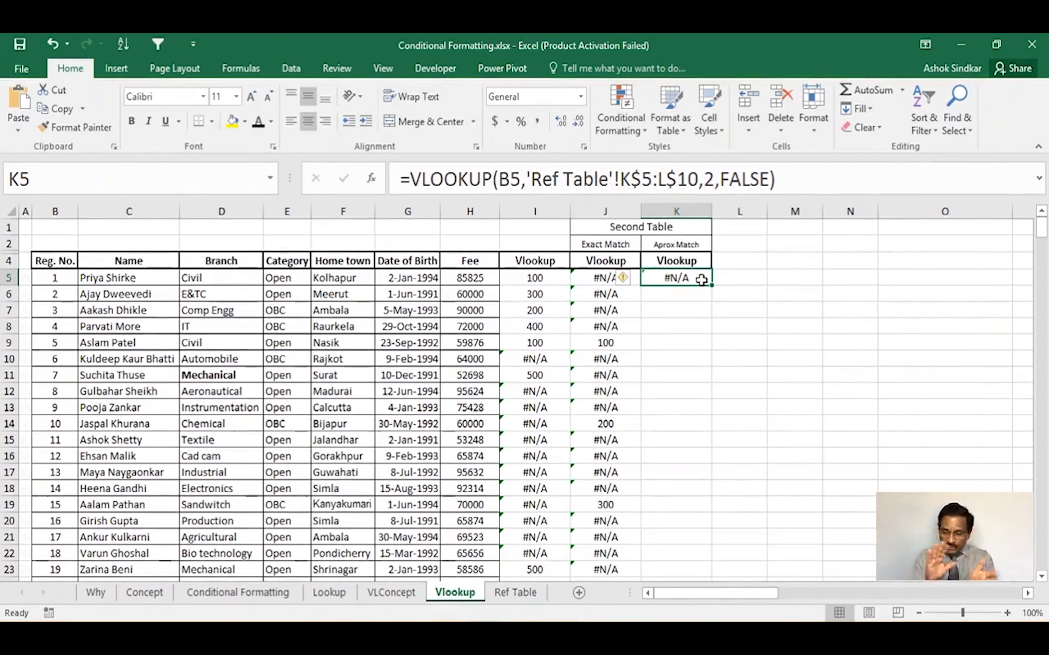
pyautogui.click(598, 277)
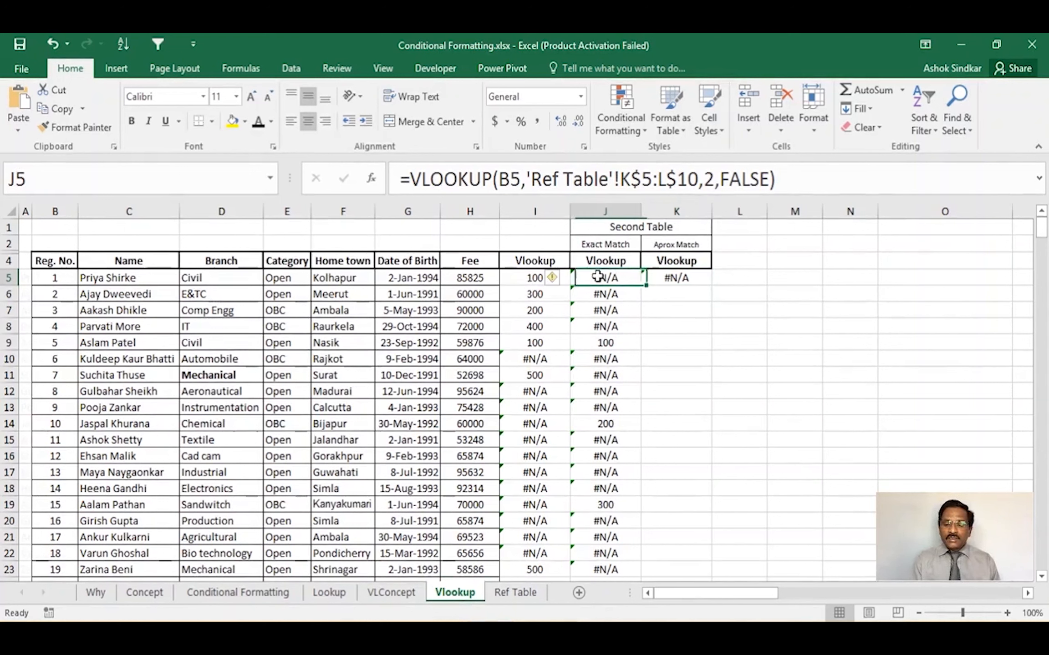
pyautogui.click(675, 279)
pyautogui.click(594, 279)
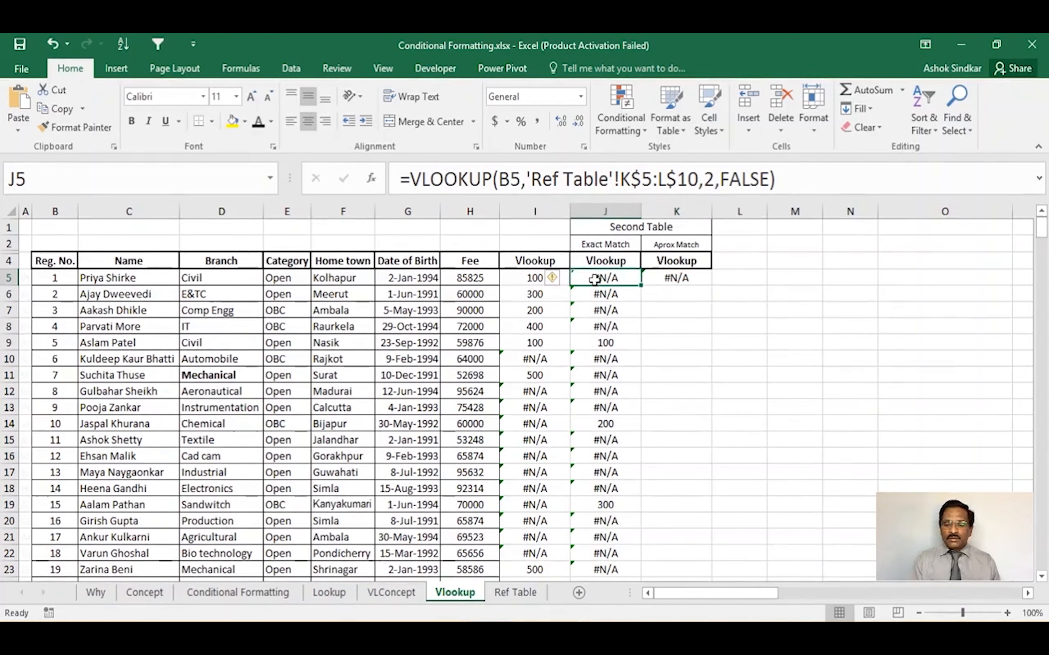
pyautogui.click(667, 278)
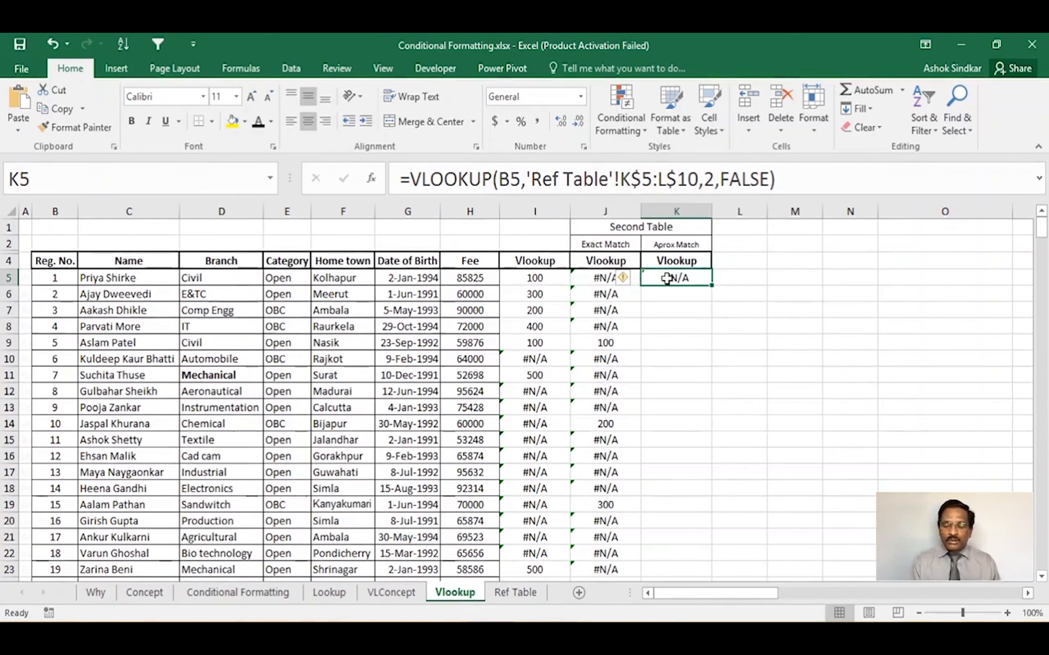
pyautogui.click(590, 274)
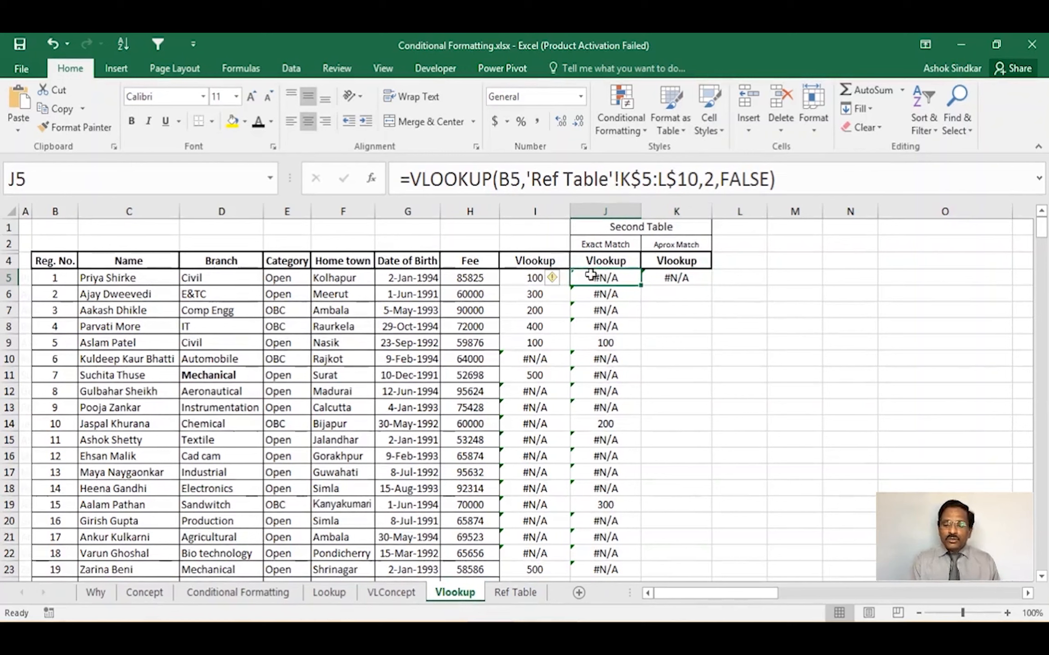
pyautogui.click(590, 274)
pyautogui.click(681, 280)
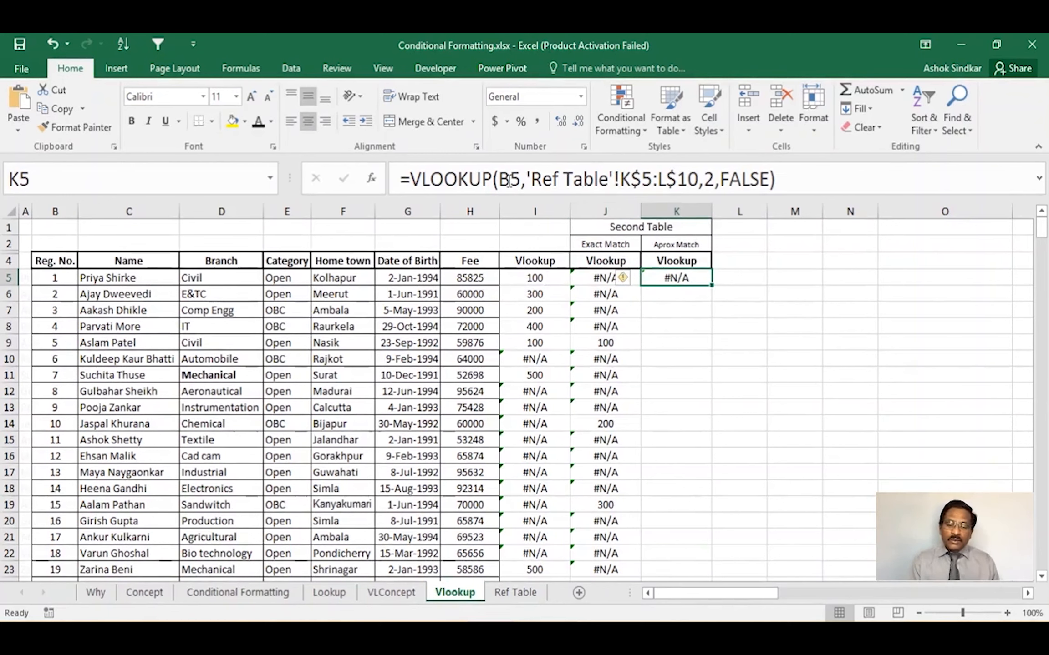
pyautogui.click(874, 186)
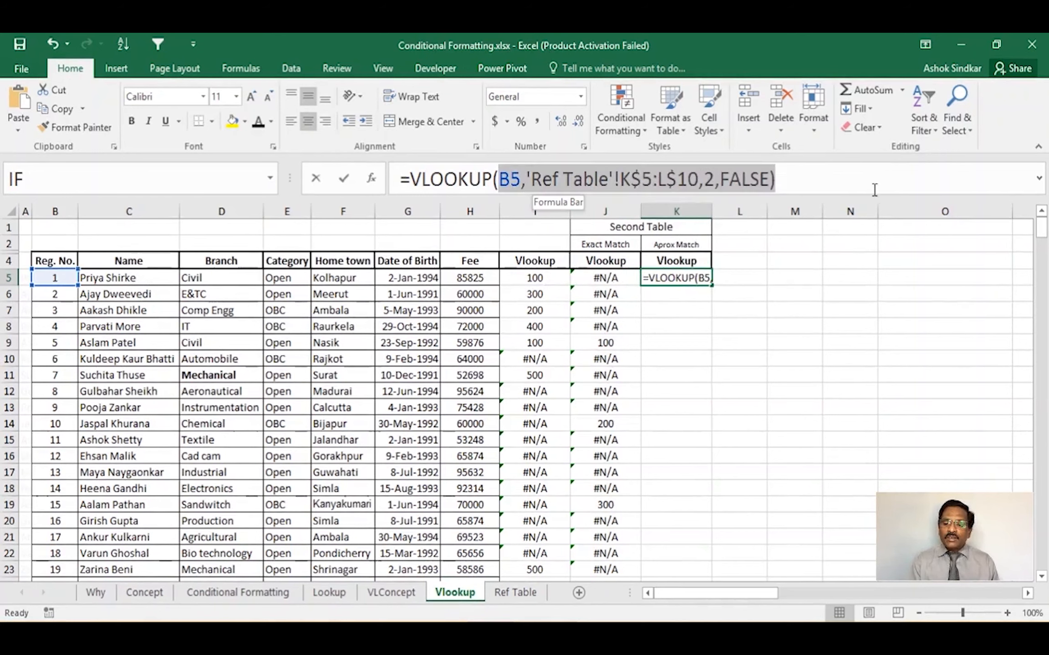
pyautogui.click(753, 175)
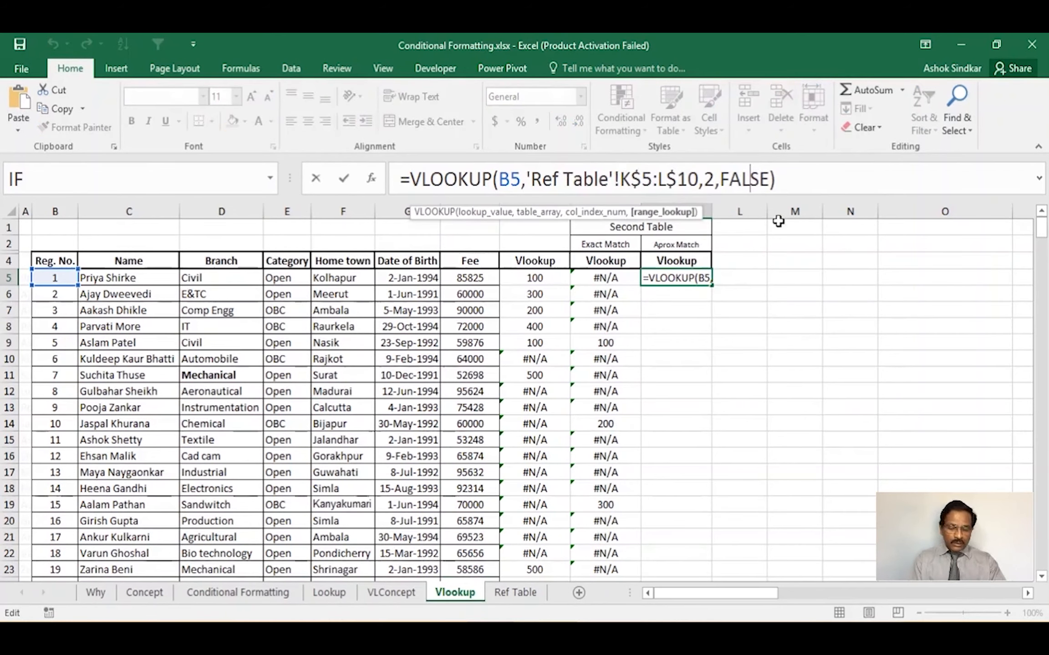
pyautogui.hotkey('ctrl', 'Return')
pyautogui.click(804, 298)
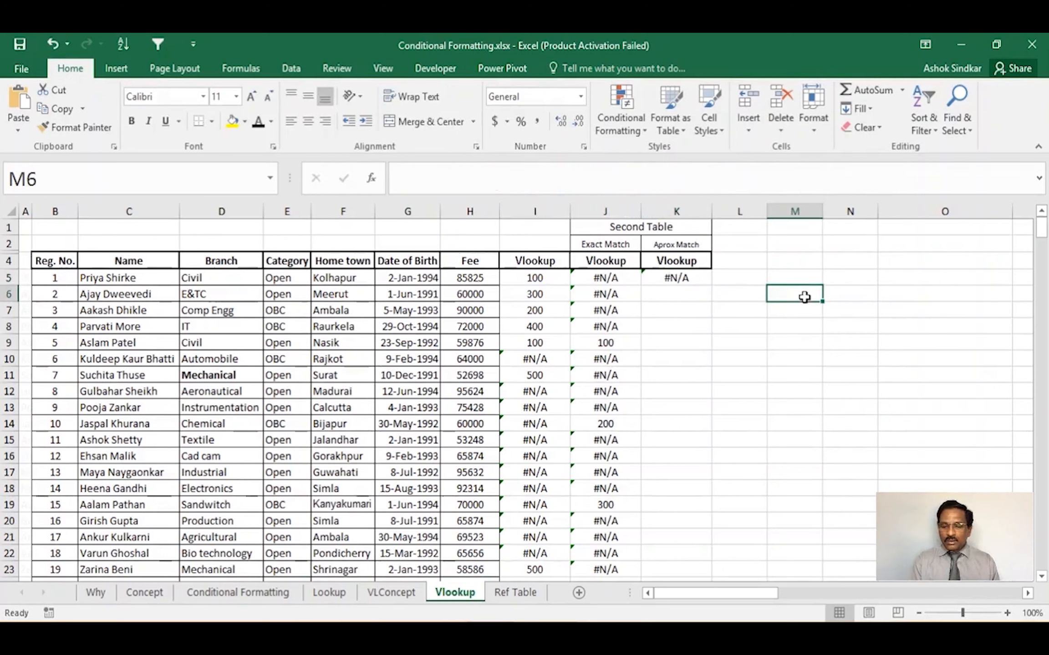
# Change the range lookup argument of the VLOOKUP formula in K5 to TRUE for an approximate match
pyautogui.click(676, 280)
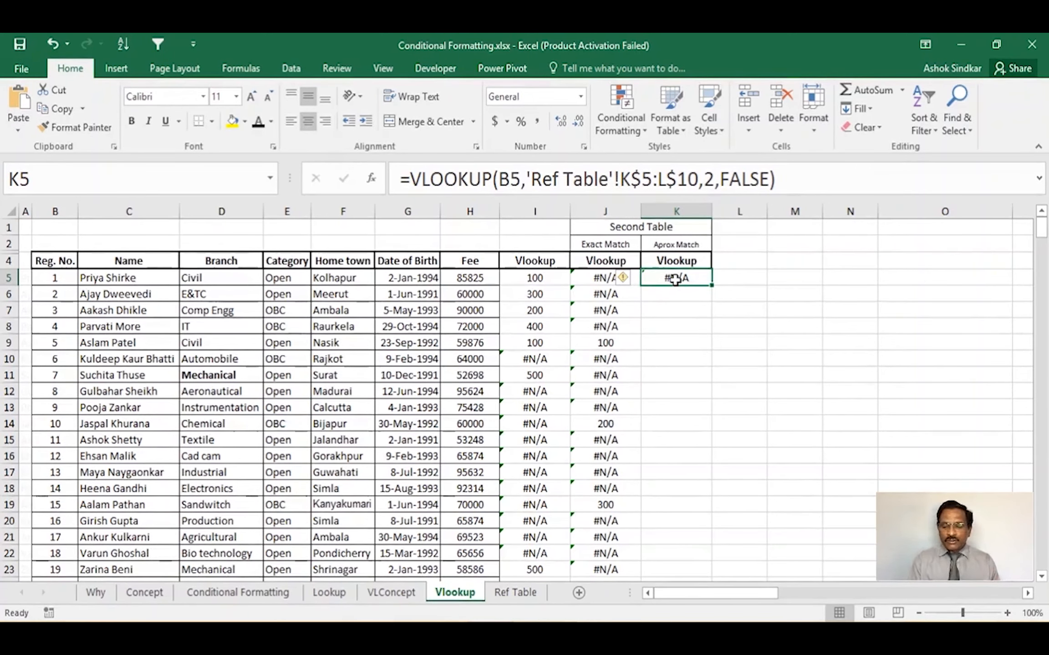
pyautogui.click(774, 181)
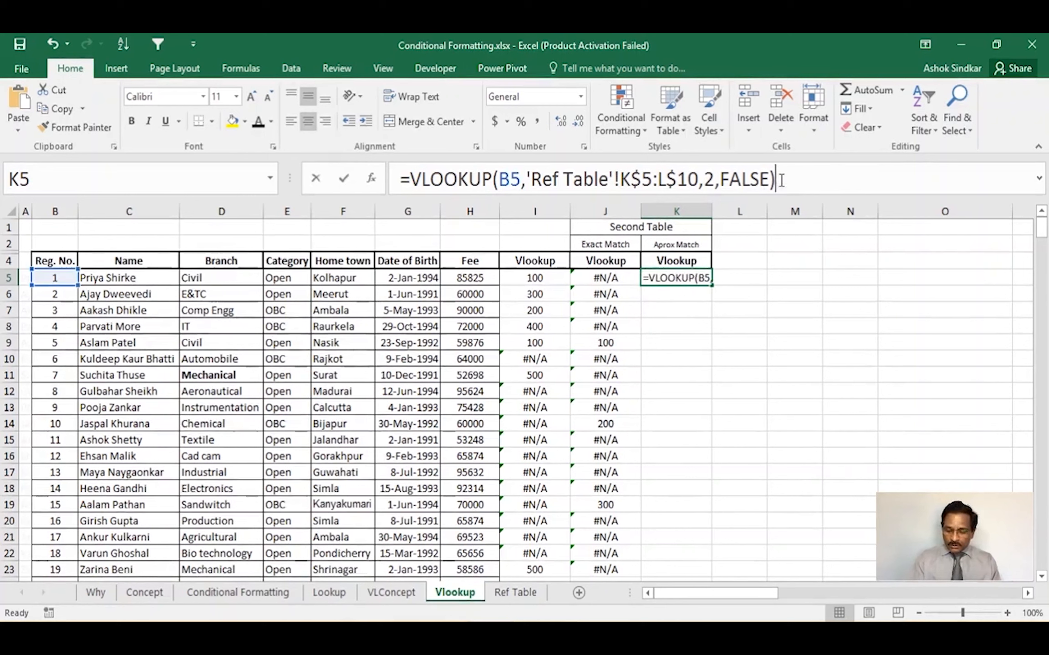
pyautogui.press('BackSpace')
pyautogui.press('BackSpace')
pyautogui.press('BackSpace')
pyautogui.press('BackSpace')
pyautogui.press('BackSpace')
pyautogui.press('BackSpace')
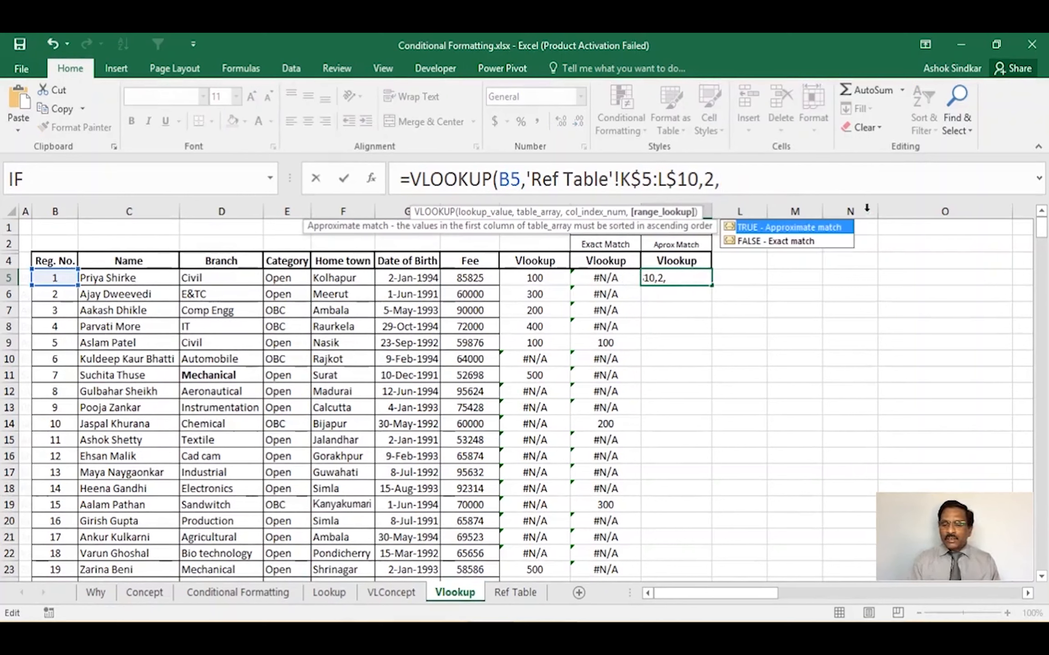
pyautogui.doubleClick(811, 227)
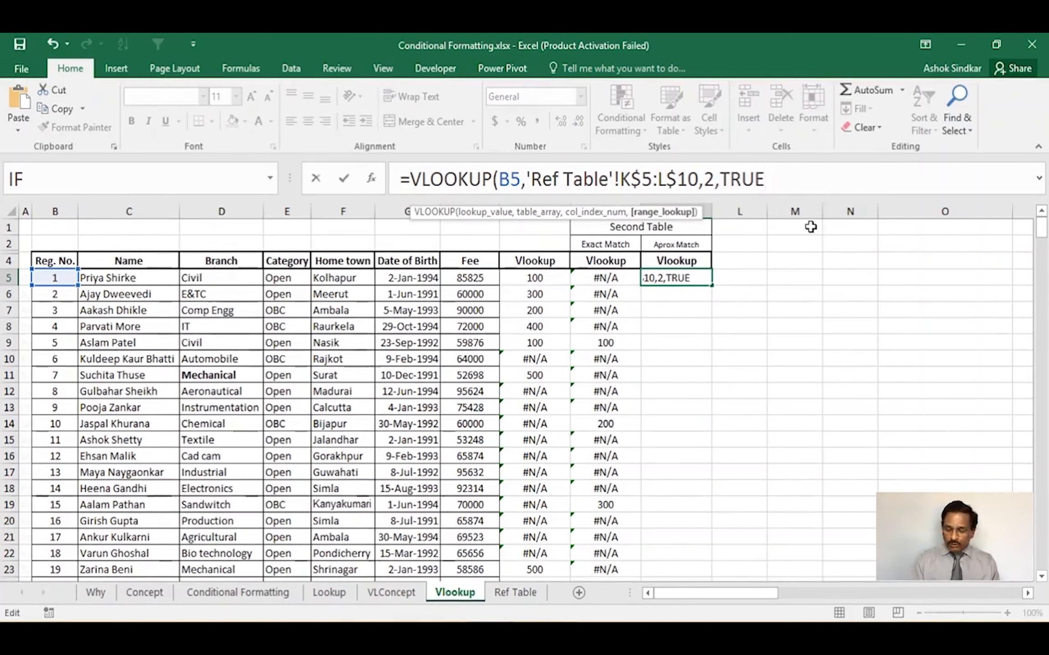
pyautogui.press('Return')
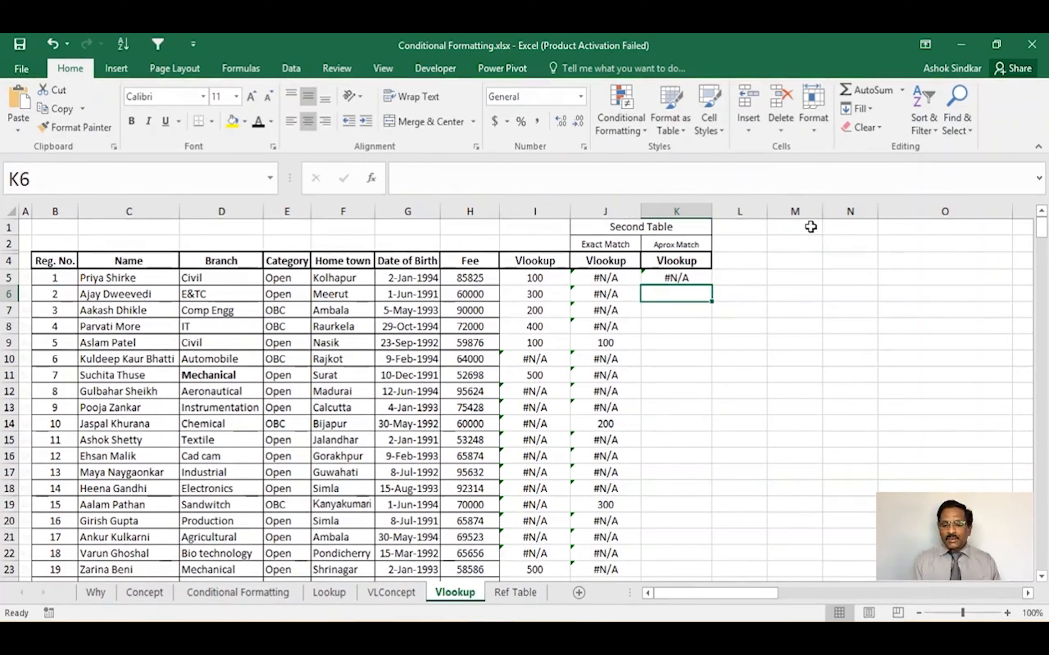
# Fill the K5 approximate-match formula down the Aprox Match column for all the listed registration numbers
pyautogui.click(678, 278)
pyautogui.doubleClick(710, 289)
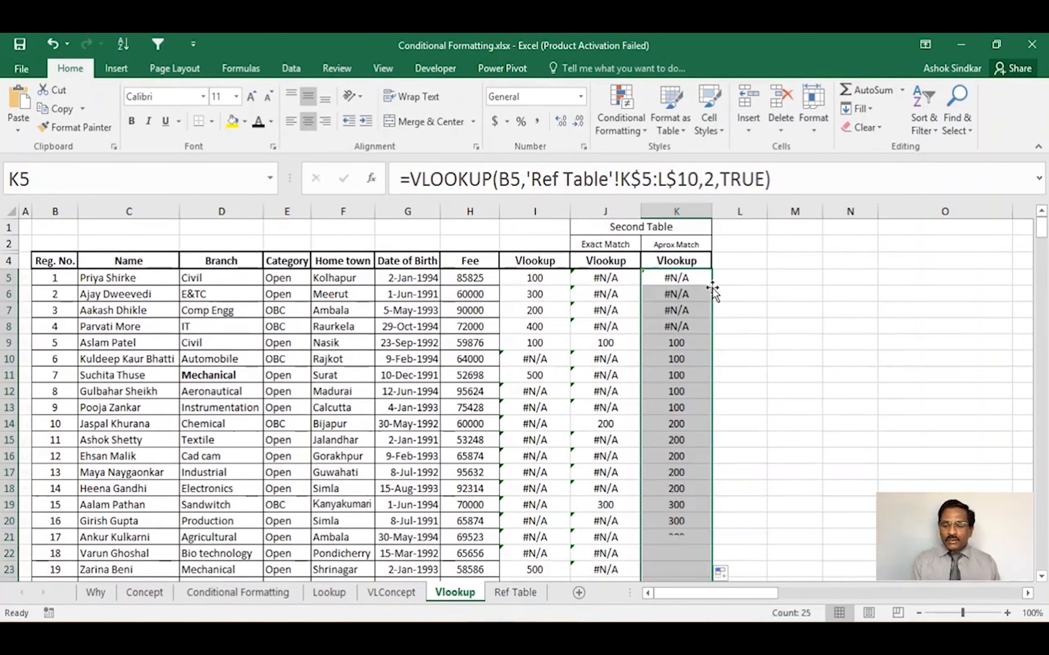
pyautogui.click(760, 331)
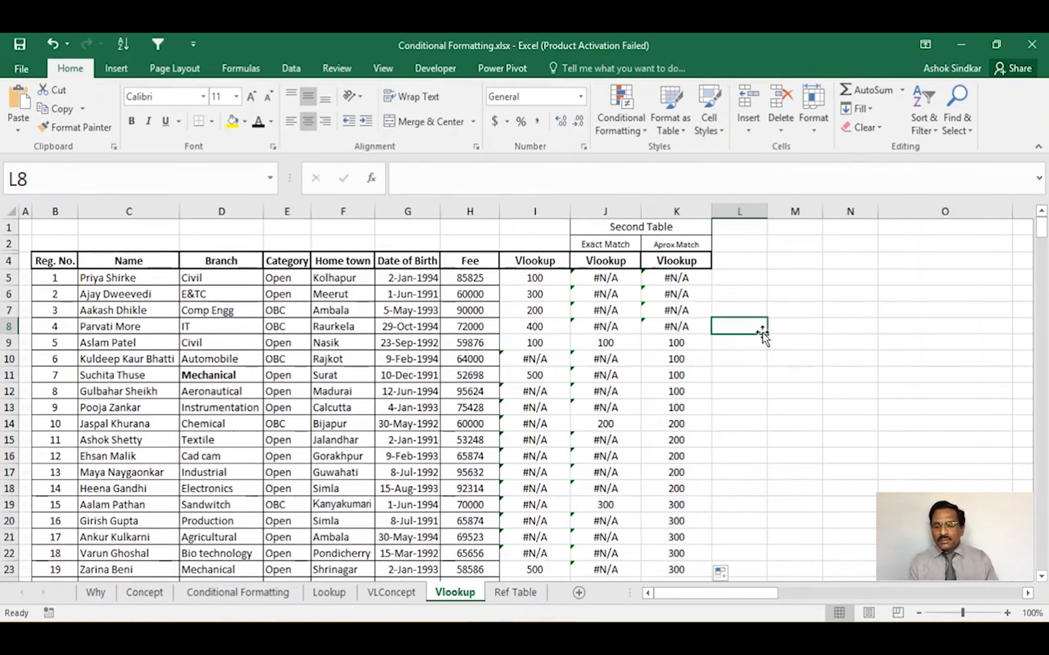
# Copy the Reg. No. and Gift table (K5:L10) from Ref Table into the Vlookup sheet starting at M6
pyautogui.click(515, 592)
pyautogui.moveTo(613, 293); pyautogui.dragTo(684, 373)
pyautogui.hotkey('ctrl', 'c')
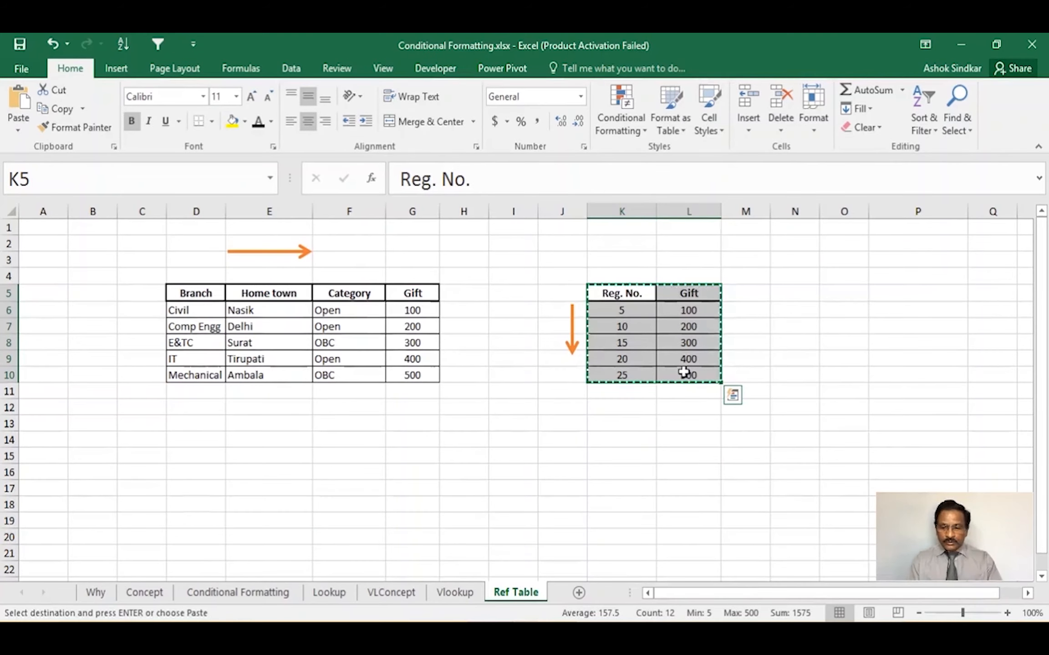
pyautogui.click(454, 592)
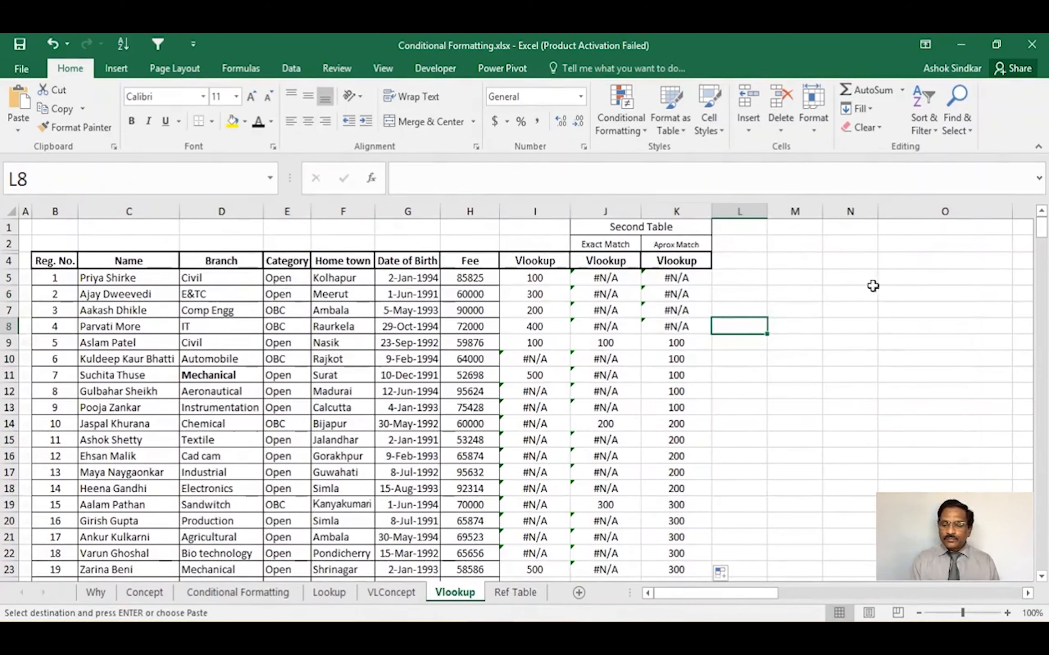
pyautogui.click(804, 294)
pyautogui.hotkey('ctrl', 'v')
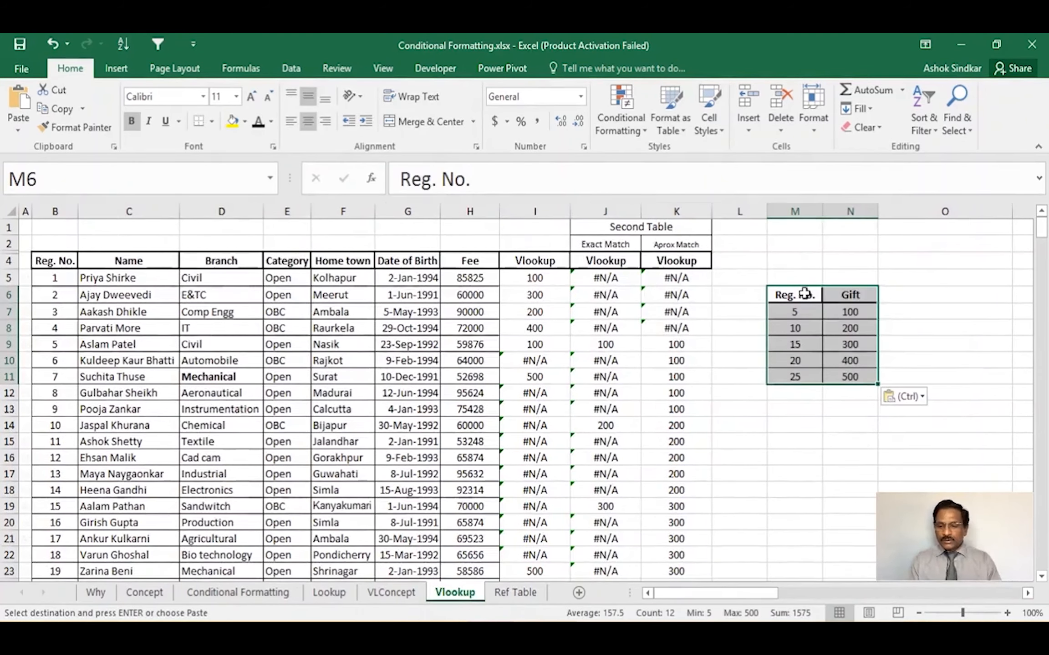
pyautogui.click(929, 554)
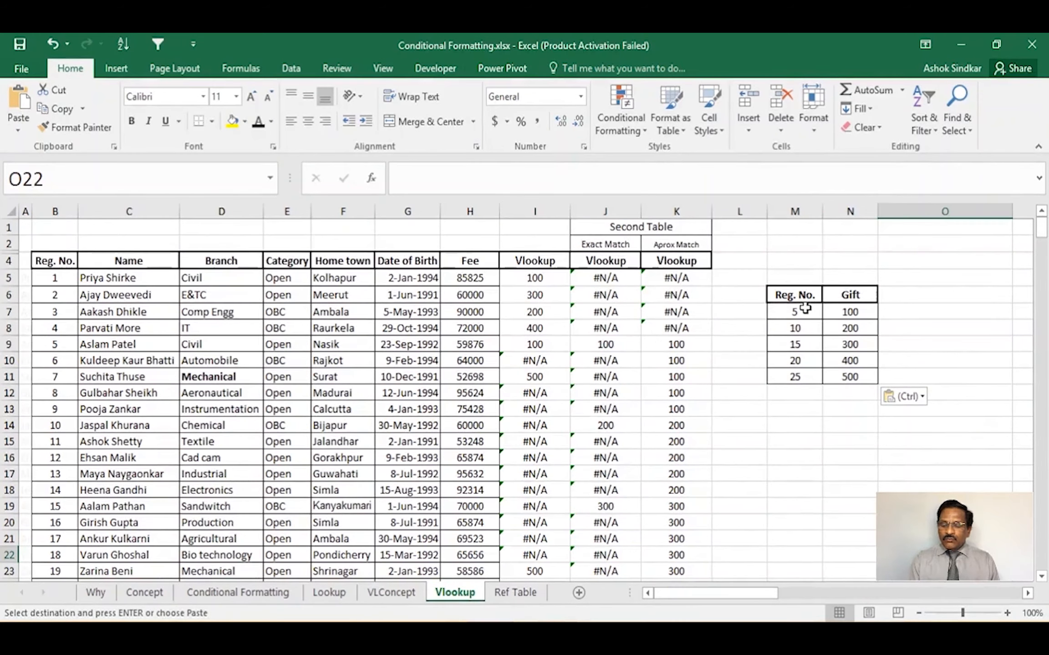
# Compare the Aprox Match results for Reg. No. 1 to 5 with the 5 and 10 rows of the copied gift table
pyautogui.moveTo(804, 308); pyautogui.dragTo(854, 311)
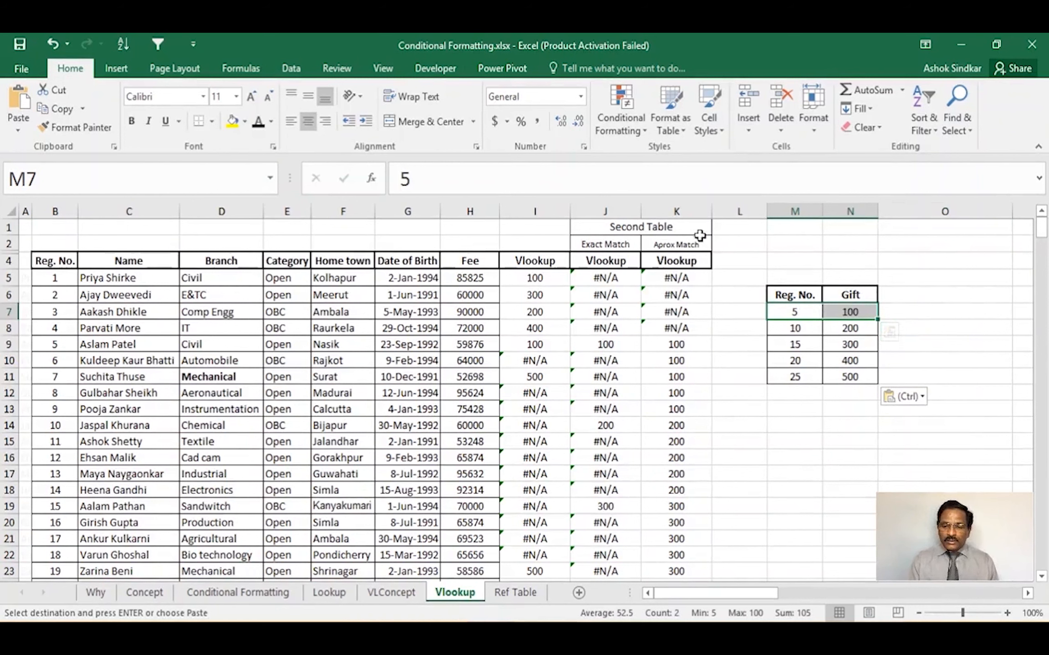
pyautogui.click(679, 210)
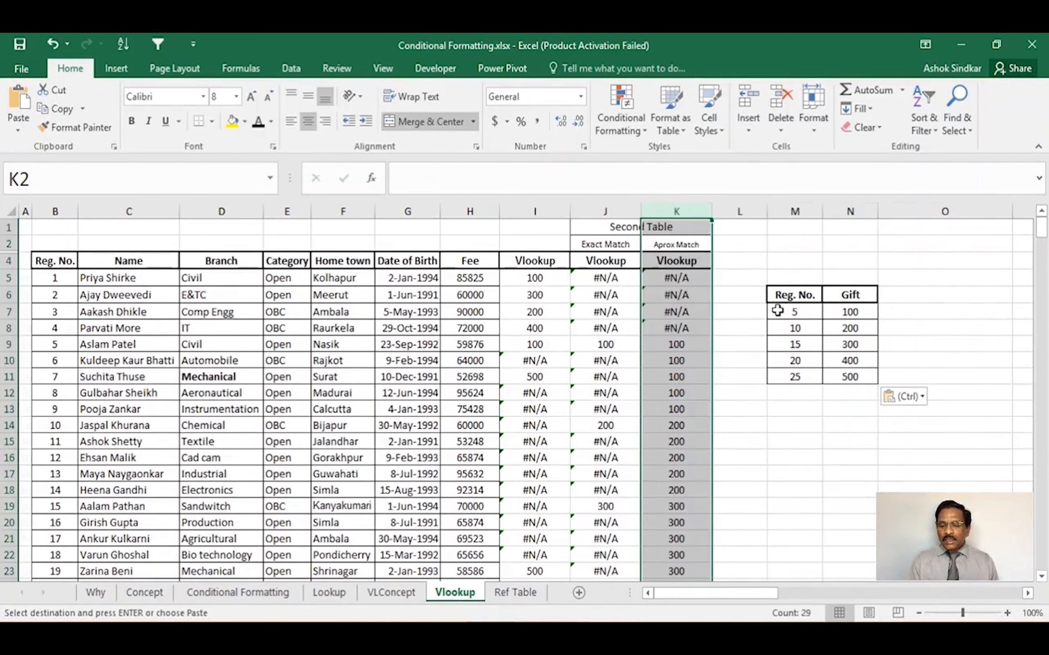
pyautogui.moveTo(674, 280); pyautogui.dragTo(683, 319)
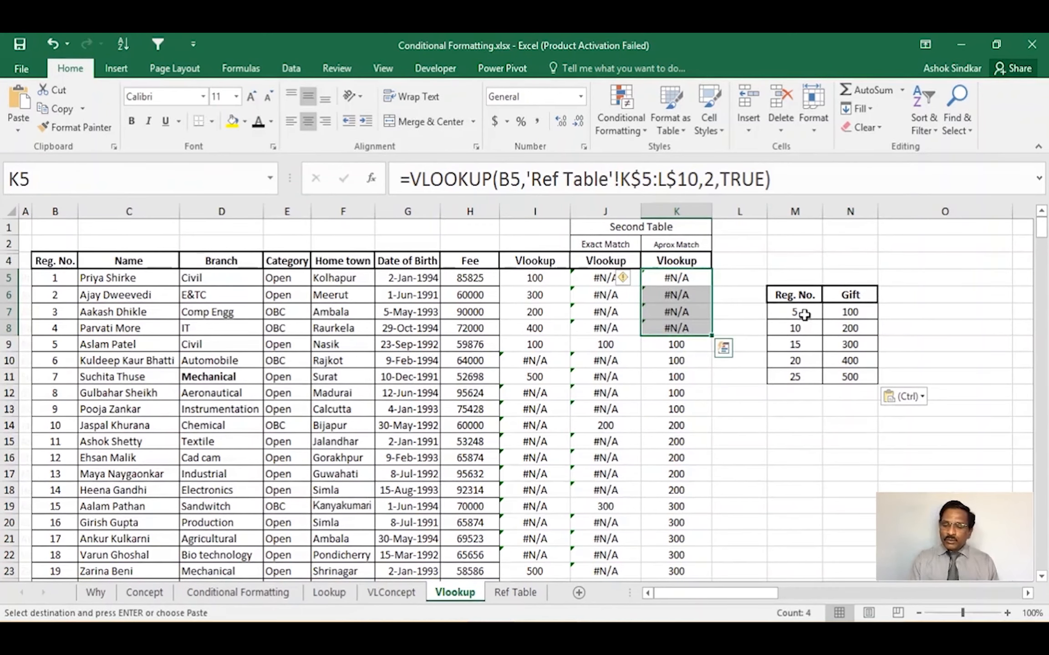
pyautogui.click(804, 314)
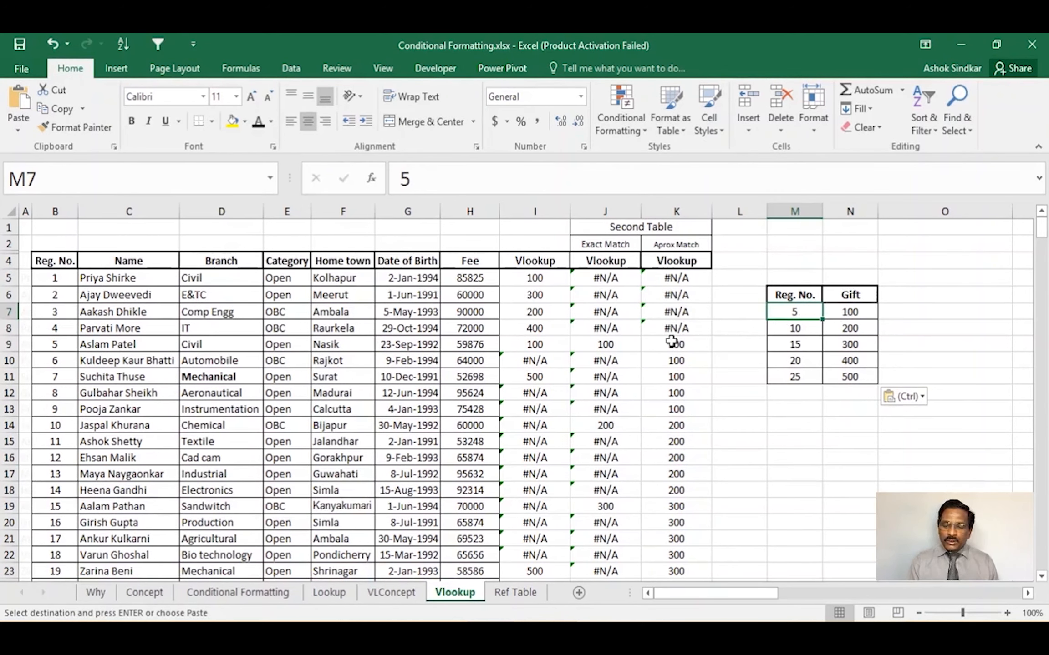
pyautogui.click(685, 344)
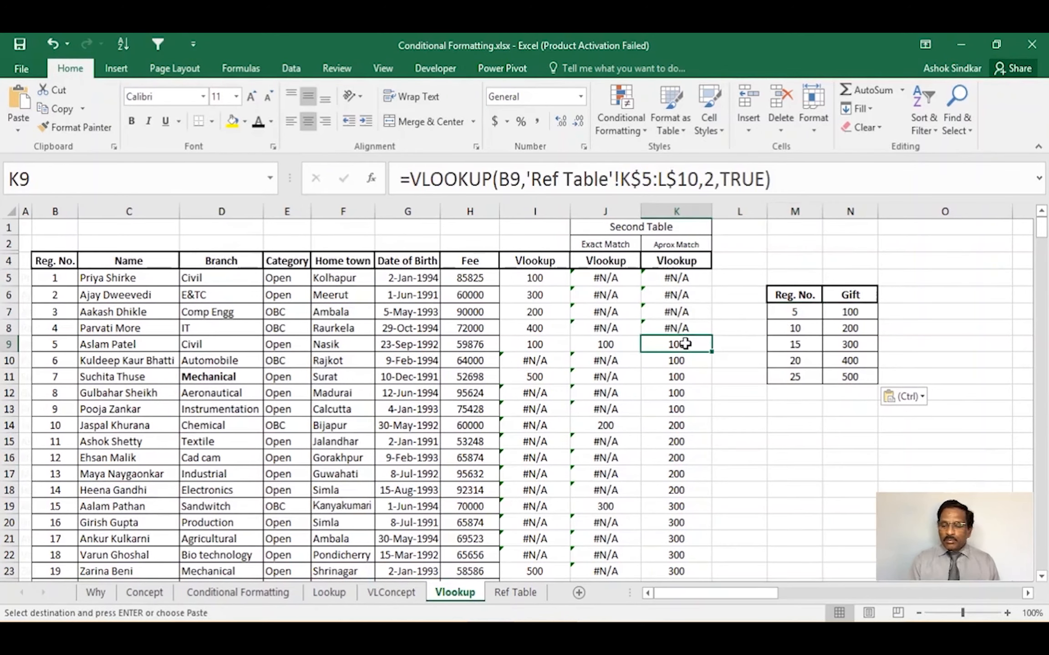
pyautogui.click(805, 328)
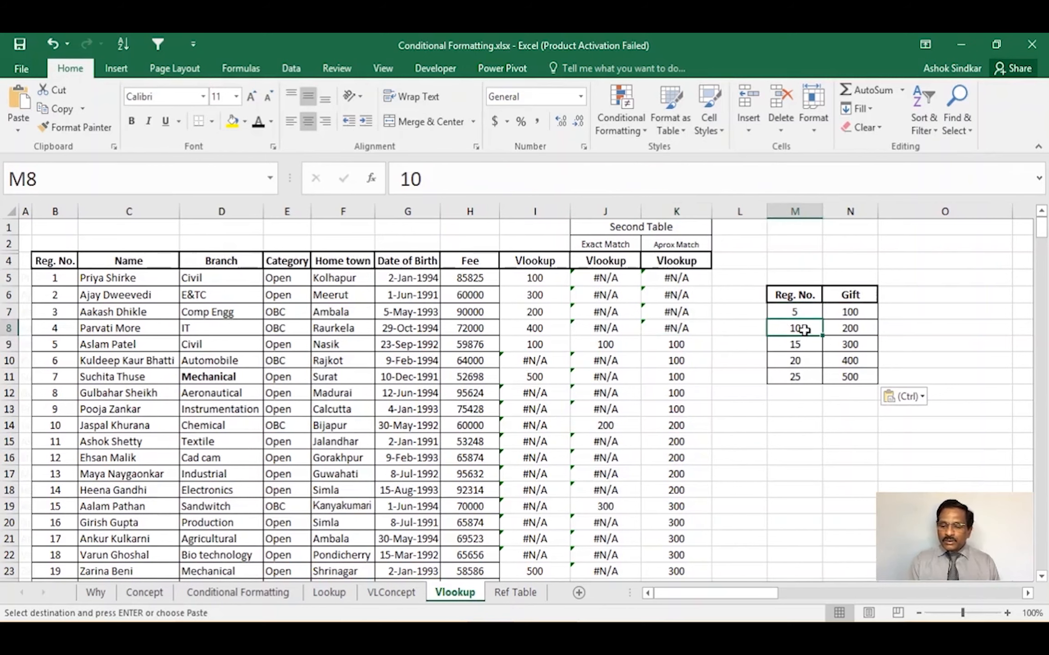
pyautogui.moveTo(813, 328); pyautogui.dragTo(910, 331)
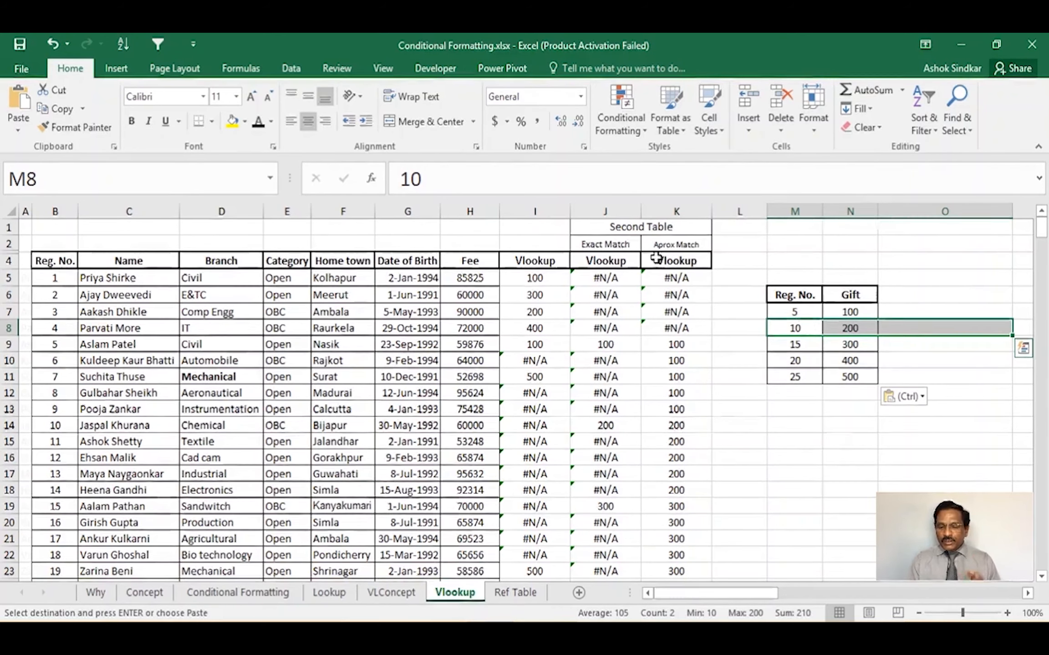
# Examine the intervals between Reg. No. 5, 10, 15, 20 and 25 and their gifts in the copied table against the Aprox Match column
pyautogui.click(678, 210)
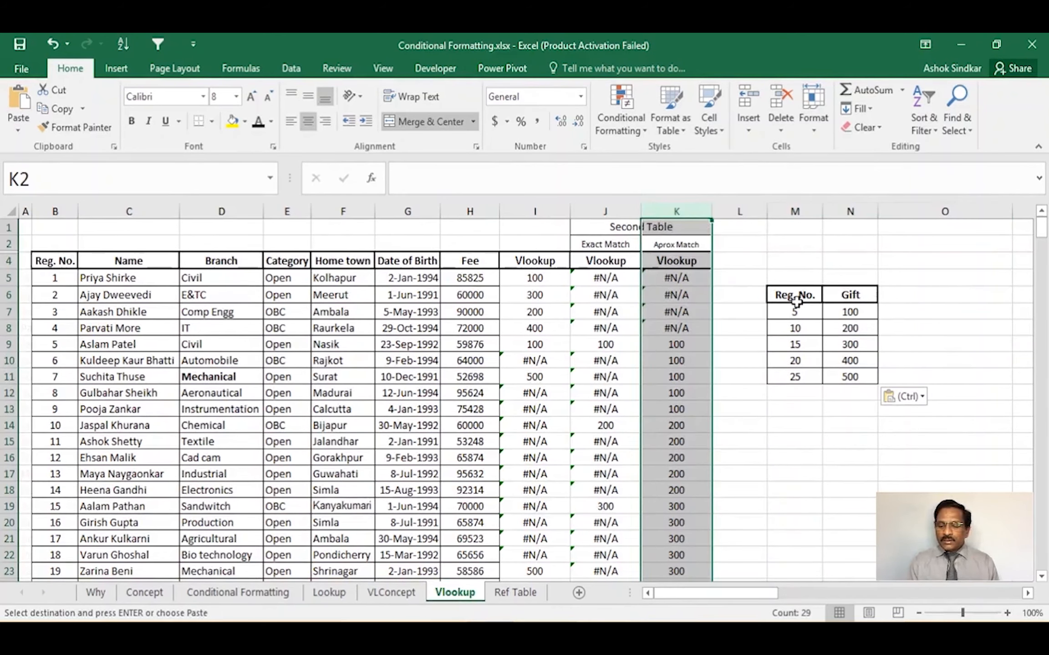
pyautogui.moveTo(799, 306); pyautogui.dragTo(804, 324)
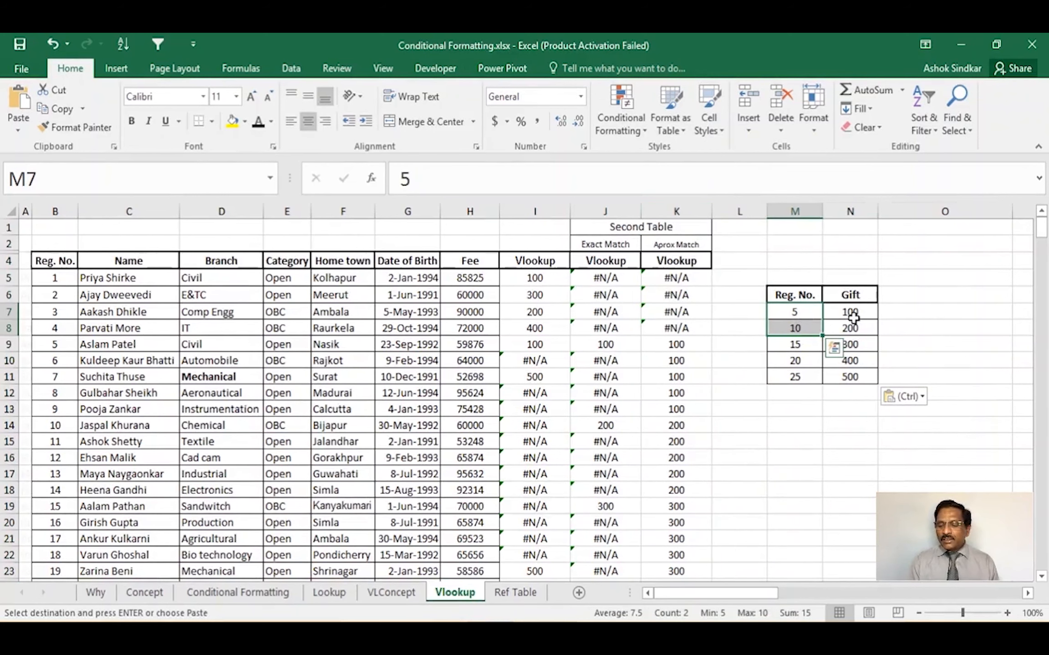
pyautogui.click(851, 313)
pyautogui.moveTo(803, 328); pyautogui.dragTo(799, 378)
pyautogui.click(840, 331)
pyautogui.click(850, 346)
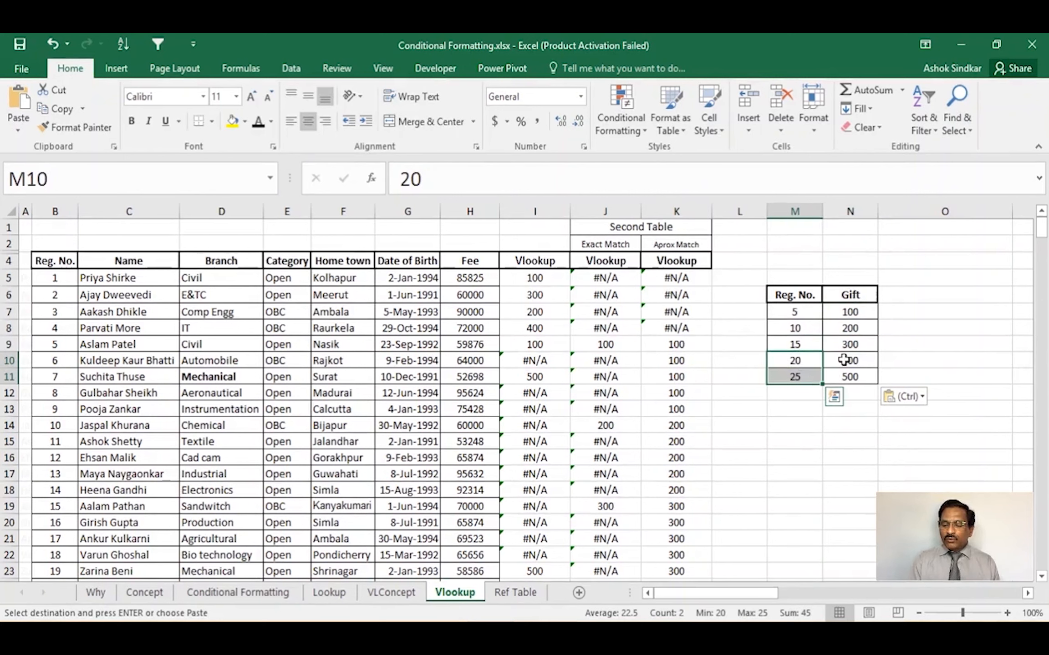
pyautogui.click(844, 359)
pyautogui.click(814, 375)
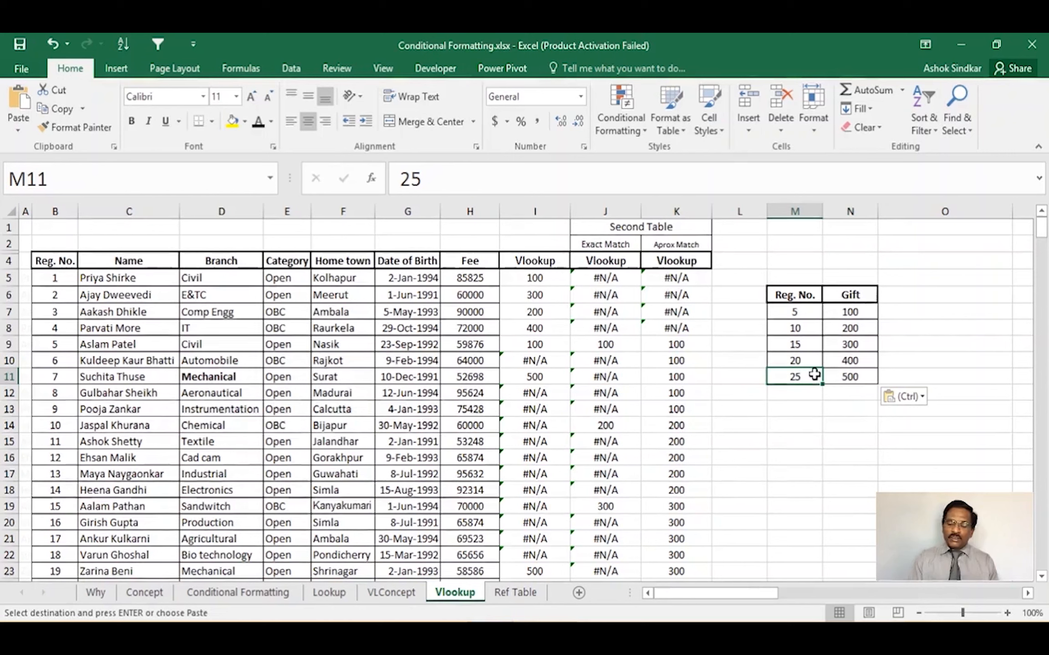
pyautogui.click(849, 423)
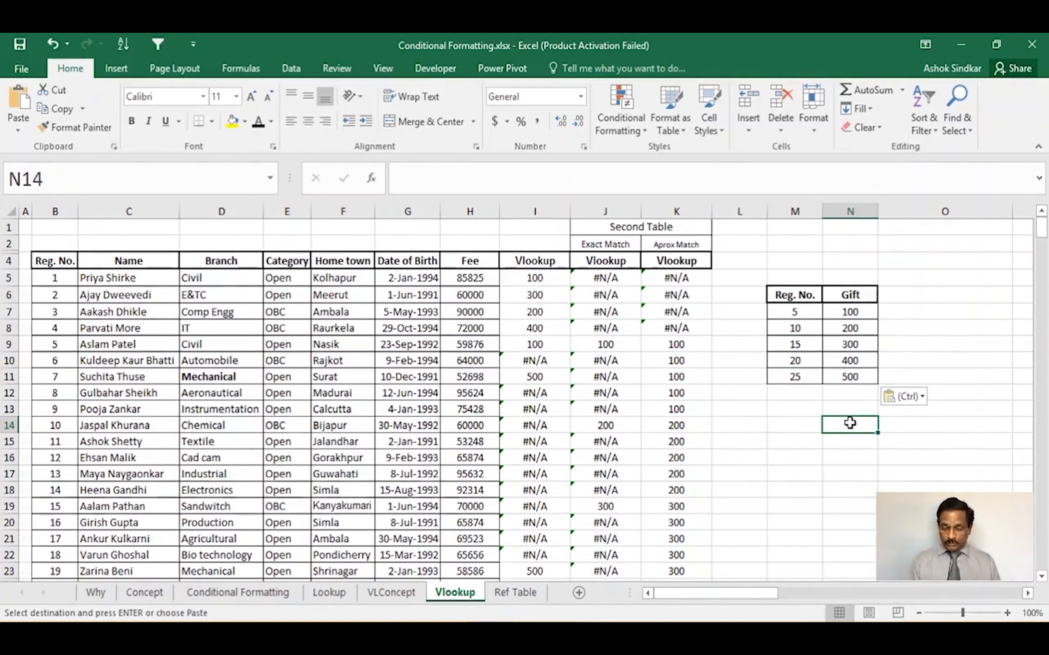
# Review the K5 formula with its range lookup argument and the entire Aprox Match column
pyautogui.click(685, 277)
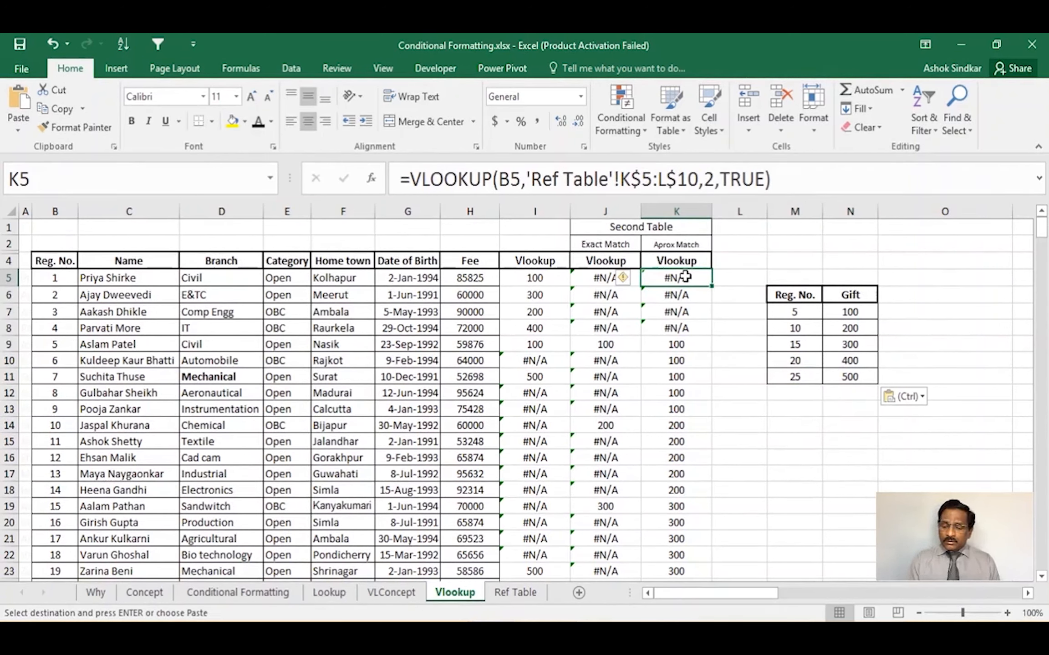
pyautogui.click(682, 210)
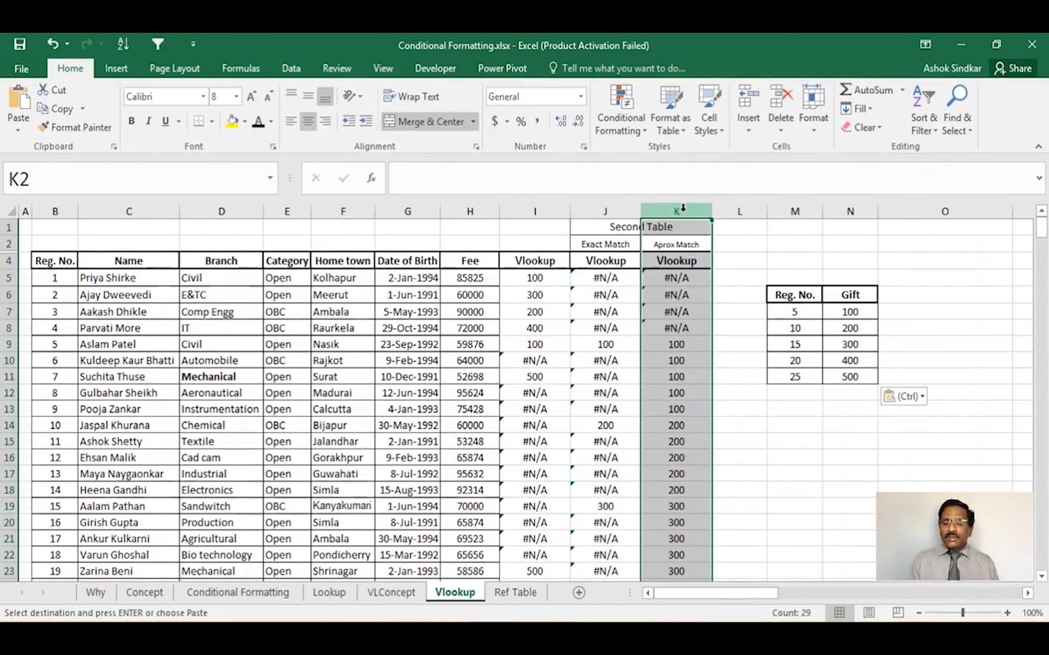
pyautogui.click(788, 260)
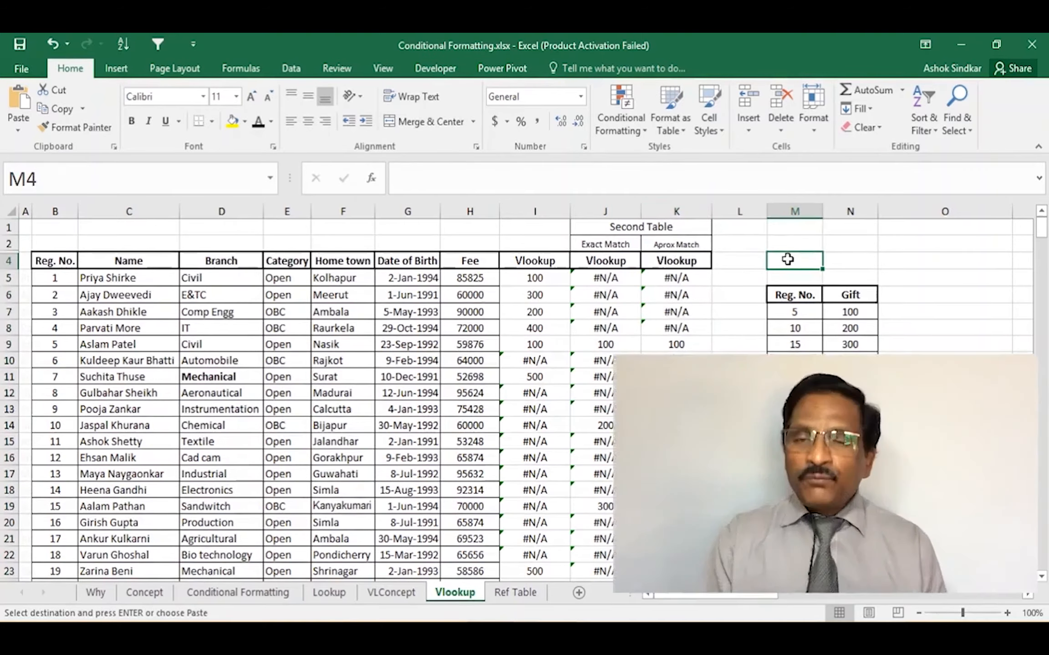